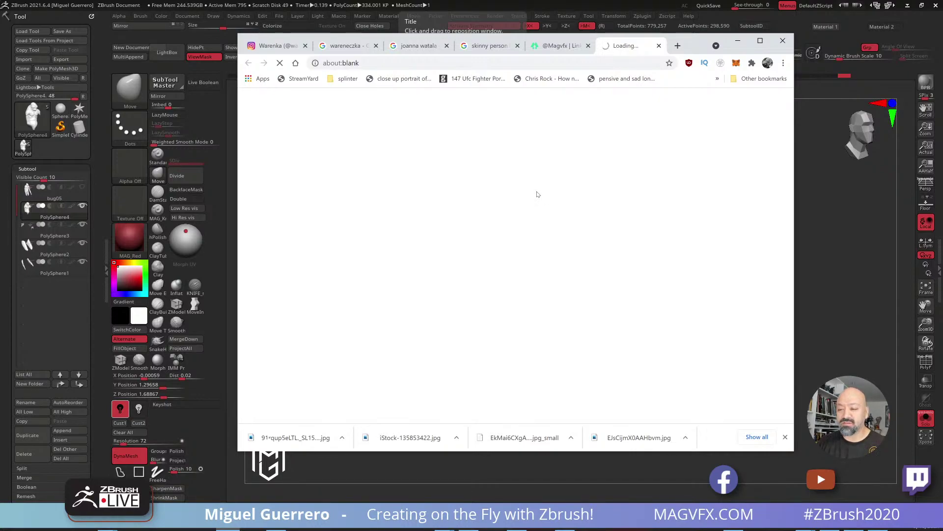
Open the Instagram profile from the Magvfx links page and browse its posts
click(558, 51)
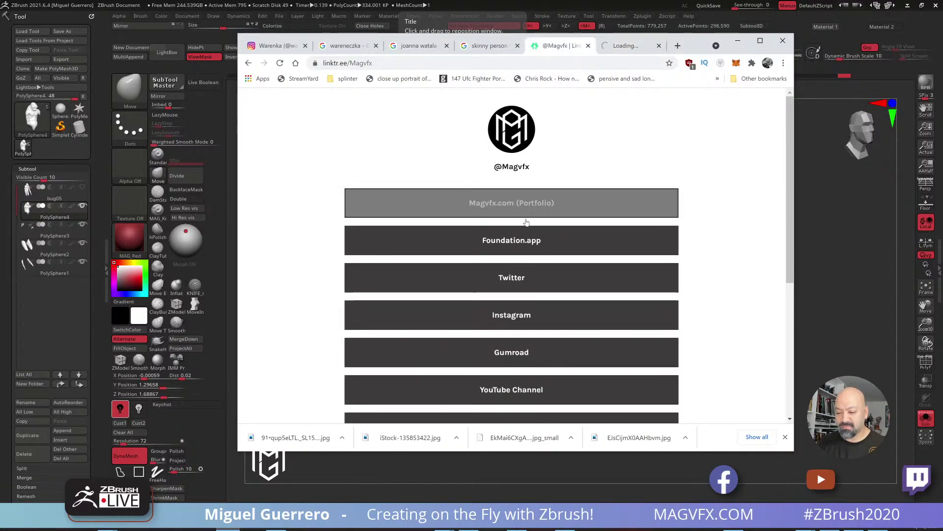
click(521, 332)
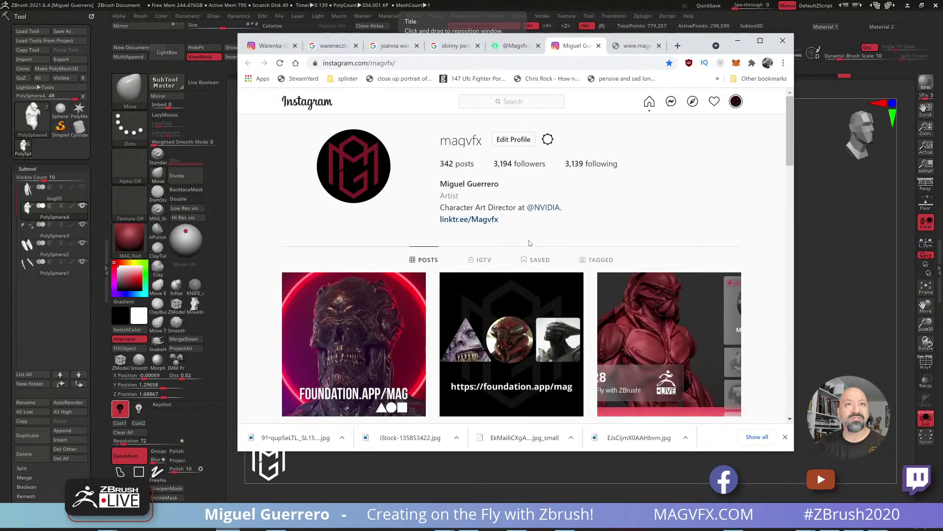
scroll(530, 243, down, 10)
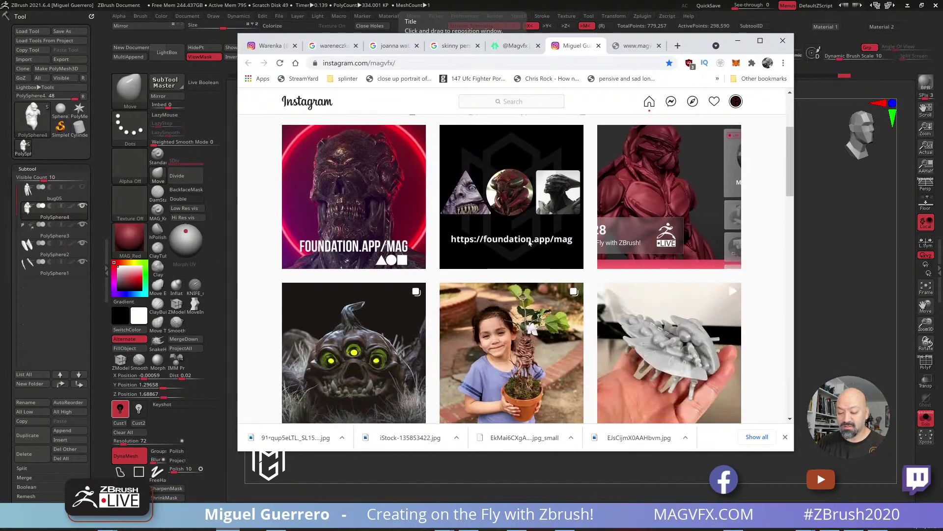
scroll(529, 243, down, 6)
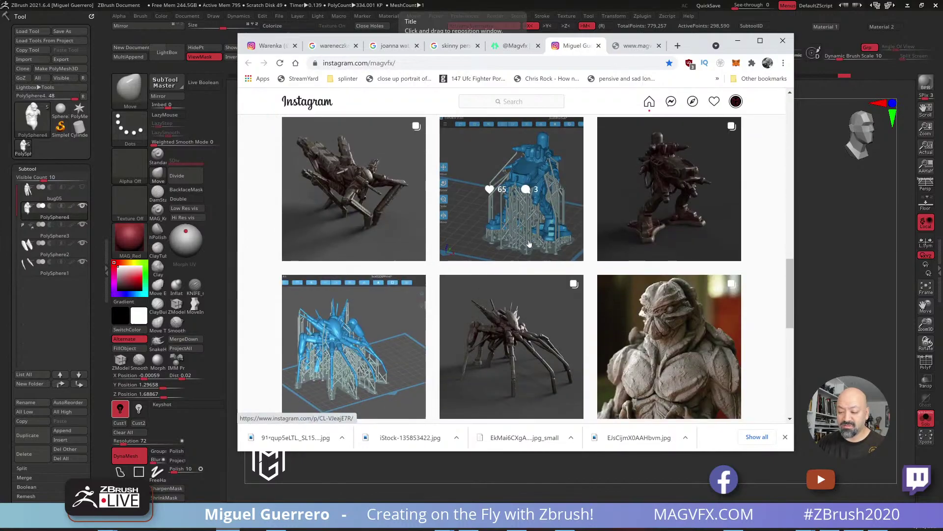
scroll(529, 243, up, 10)
scroll(530, 245, up, 4)
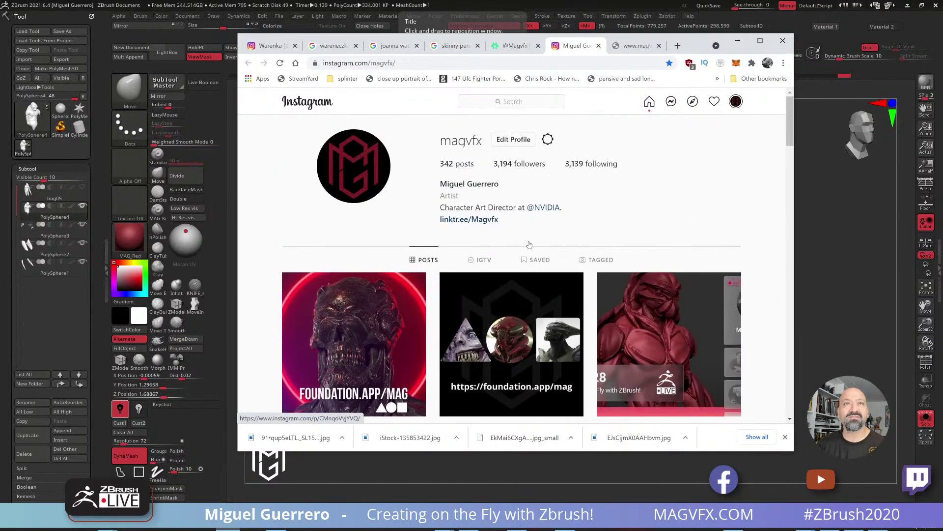
Reload the magvfx.com portfolio page and look through its project gallery
click(629, 49)
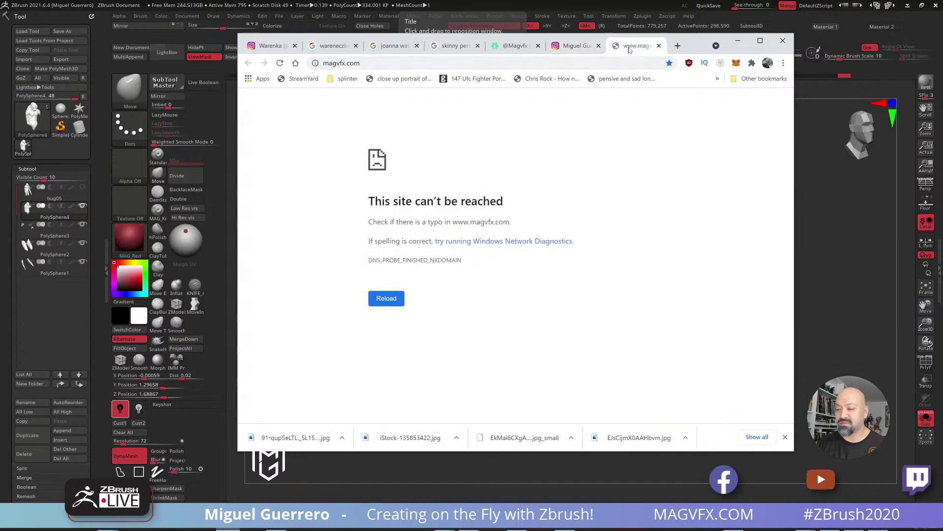
click(388, 294)
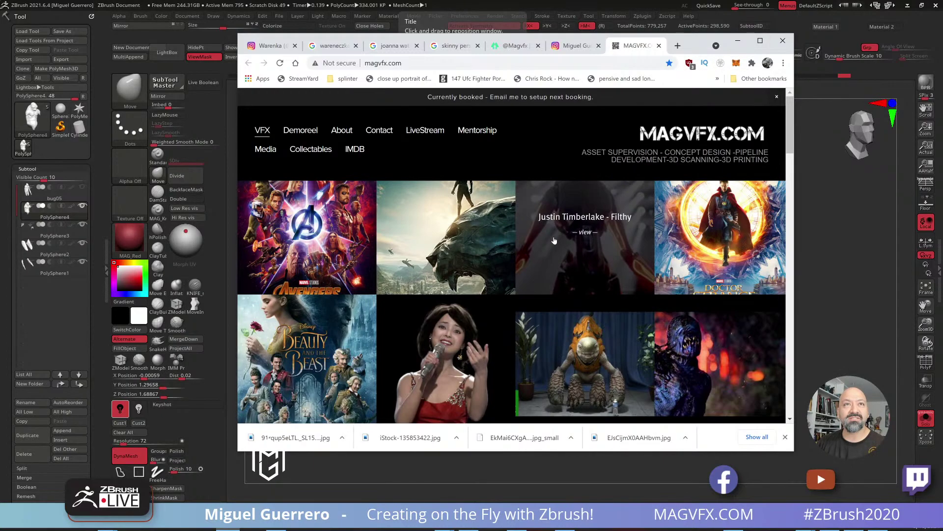
scroll(504, 254, down, 9)
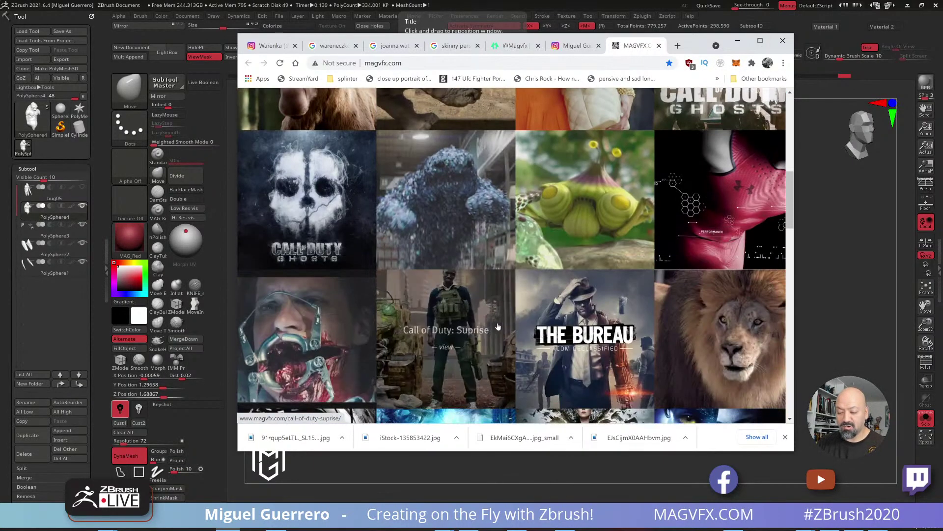
scroll(496, 337, up, 12)
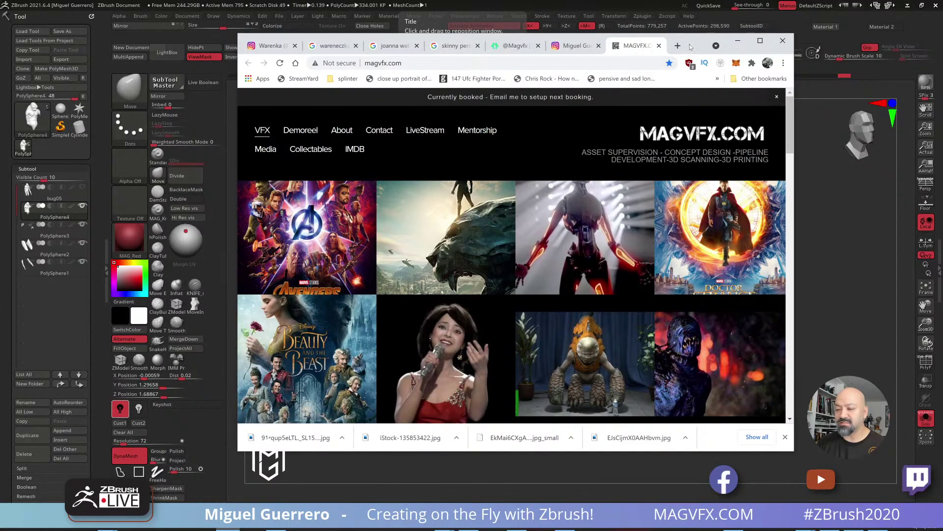
Review the crouching-figure reference photo, its related images and the other image search results of very thin bodies
click(394, 47)
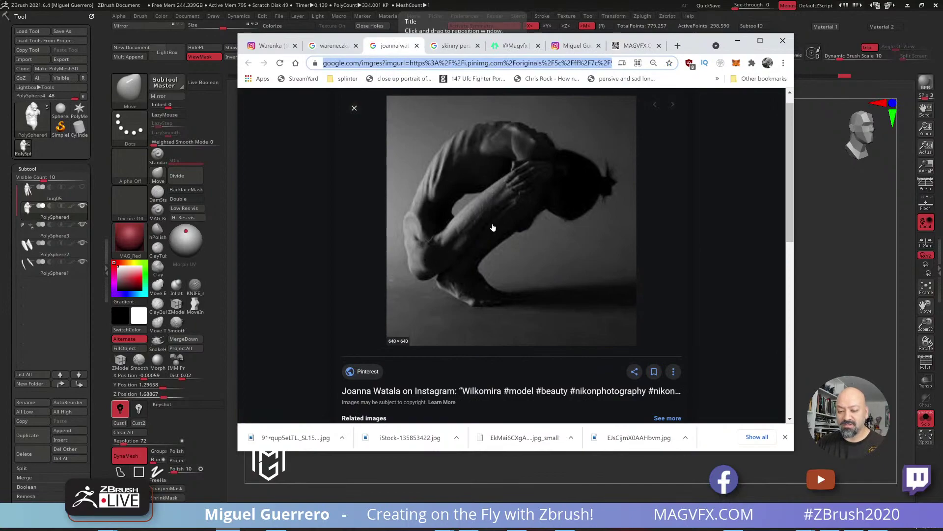
scroll(486, 218, down, 5)
scroll(487, 218, down, 3)
scroll(486, 218, up, 1)
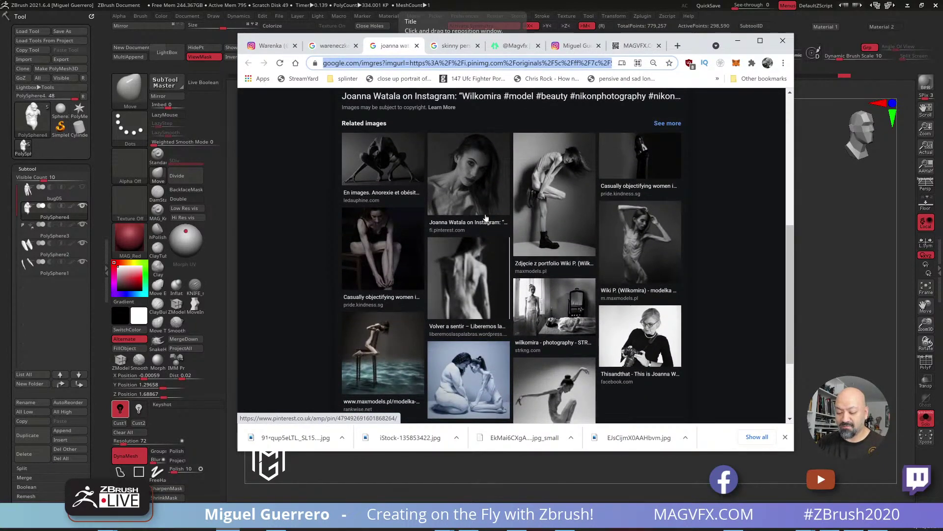
scroll(486, 218, up, 5)
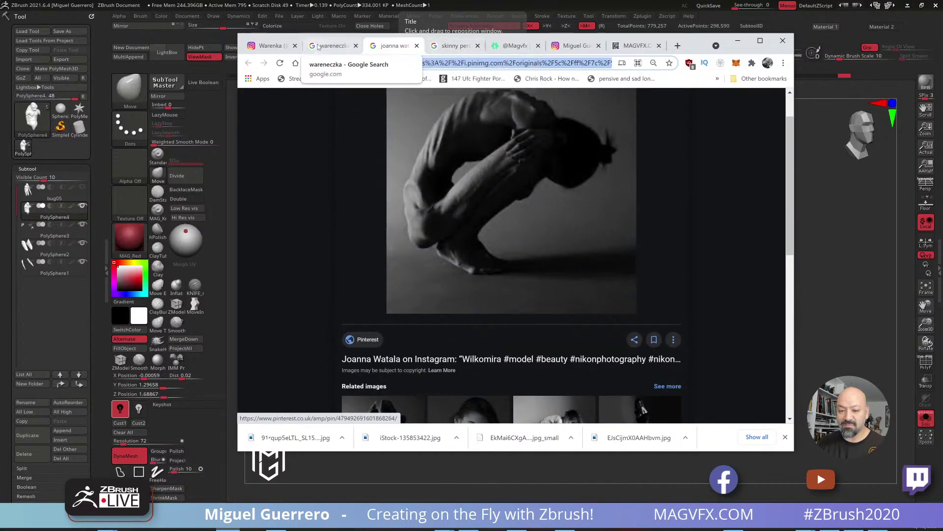
click(333, 45)
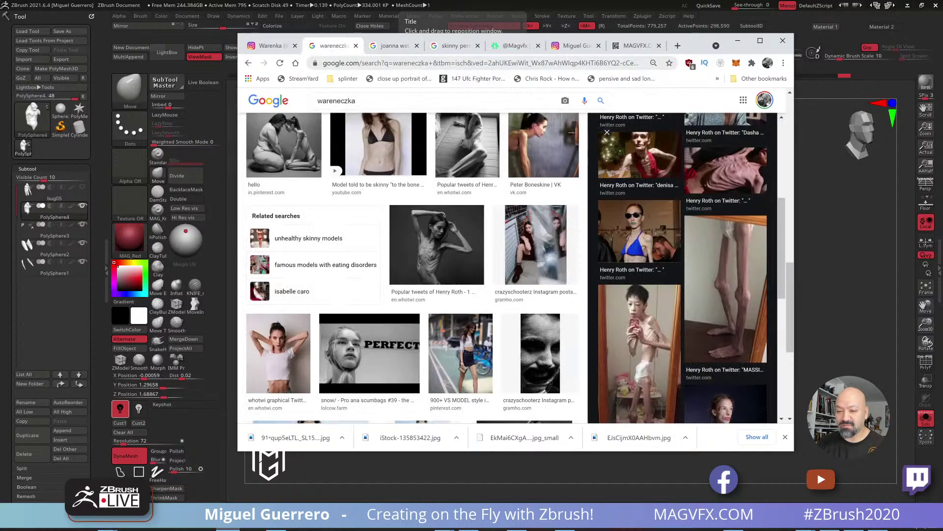
click(393, 45)
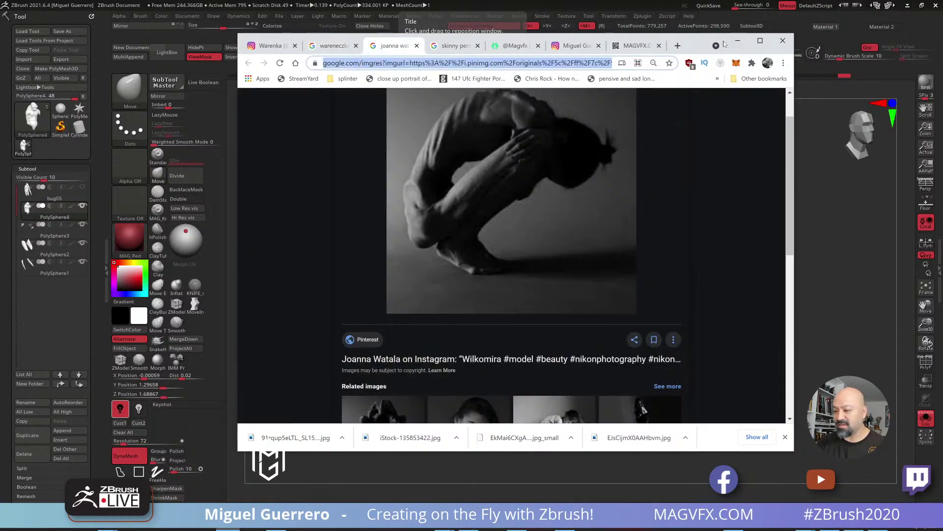
Switch to ZBrush, isolate the bug05 subtool in Solo mode and examine its torso and limbs from several angles
key(alt+Tab)
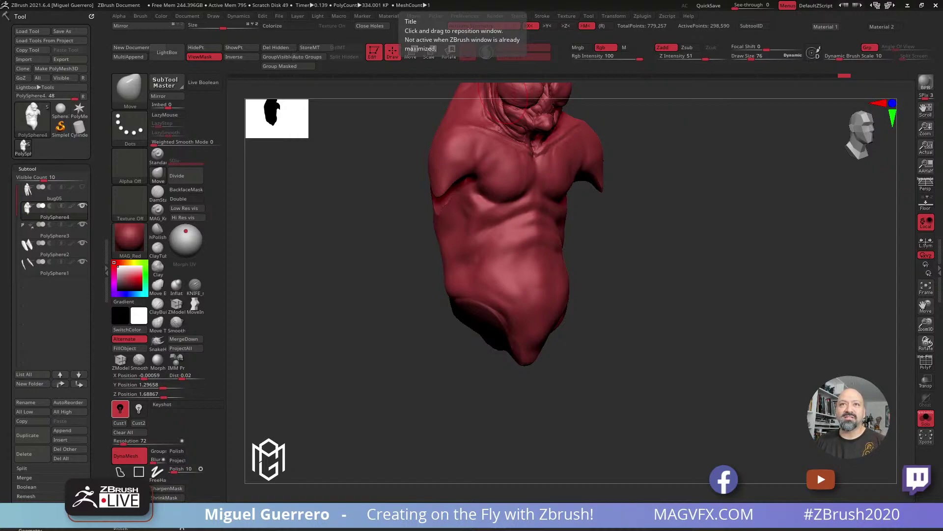
drag(325, 302, 388, 316)
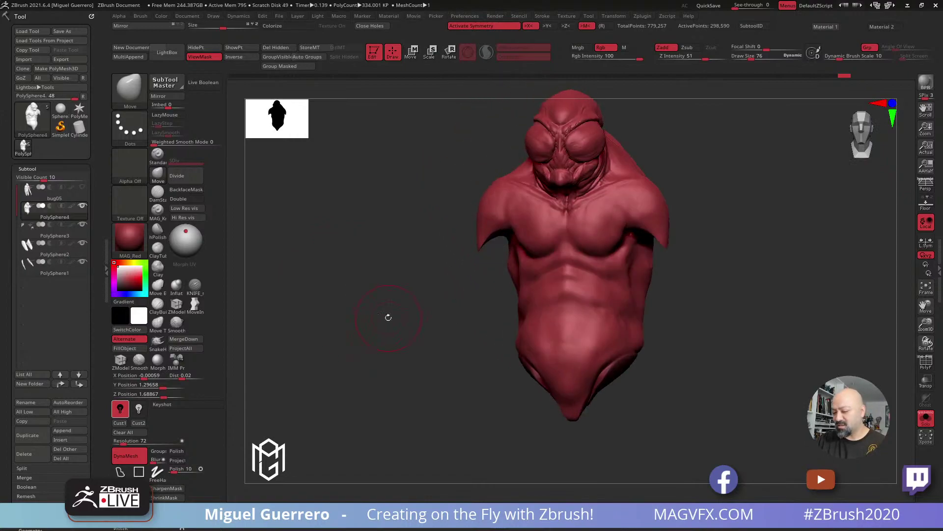
click(926, 418)
click(34, 195)
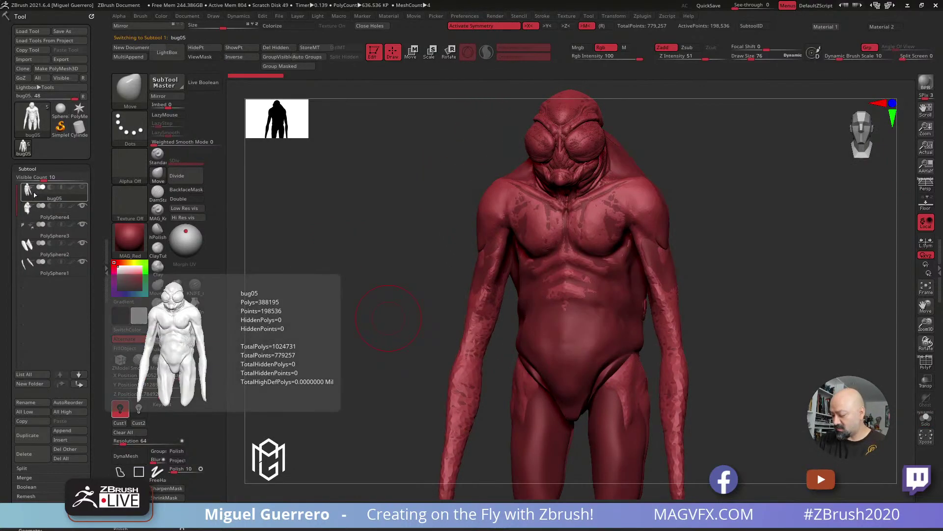
key(shift+ctrl+s)
mouse_move(358, 294)
mouse_down()
mouse_move(384, 303)
mouse_move(348, 305)
mouse_move(357, 301)
mouse_up()
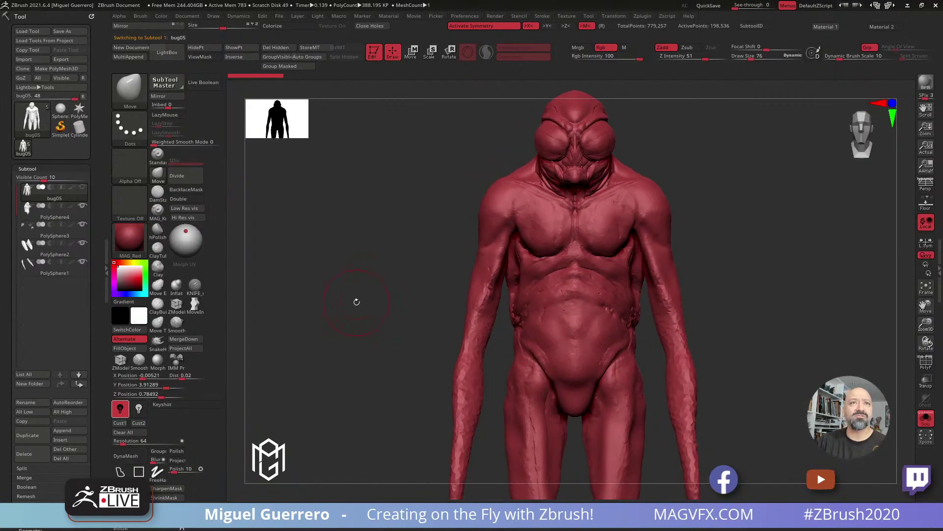
drag(375, 276, 365, 247)
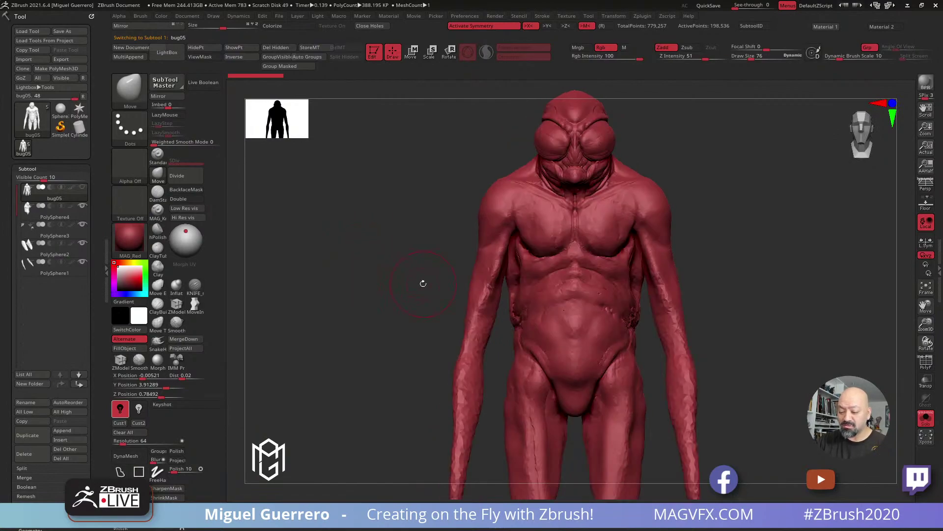
key(shift+f)
alt+drag(423, 284, 424, 256)
mouse_move(382, 231)
alt+mouse_down()
mouse_move(345, 296)
mouse_move(388, 314)
mouse_move(354, 314)
mouse_move(370, 302)
mouse_move(369, 311)
mouse_move(347, 314)
mouse_move(368, 305)
alt+mouse_up()
key(shift+f)
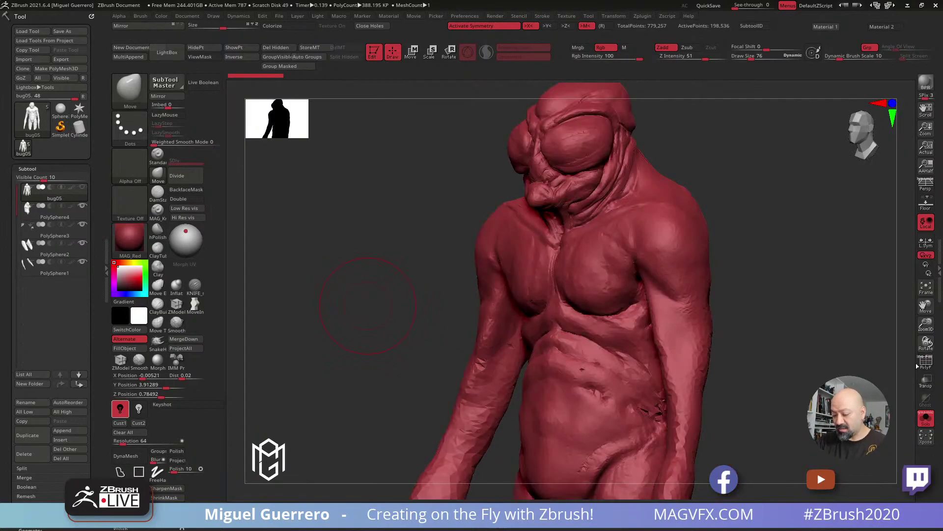
mouse_move(463, 342)
mouse_down()
mouse_move(383, 309)
mouse_move(387, 227)
mouse_move(402, 278)
mouse_move(400, 267)
mouse_up()
Make bug05 visible together with the PolySphere body parts outside Solo mode, and select bug05
click(40, 218)
click(81, 189)
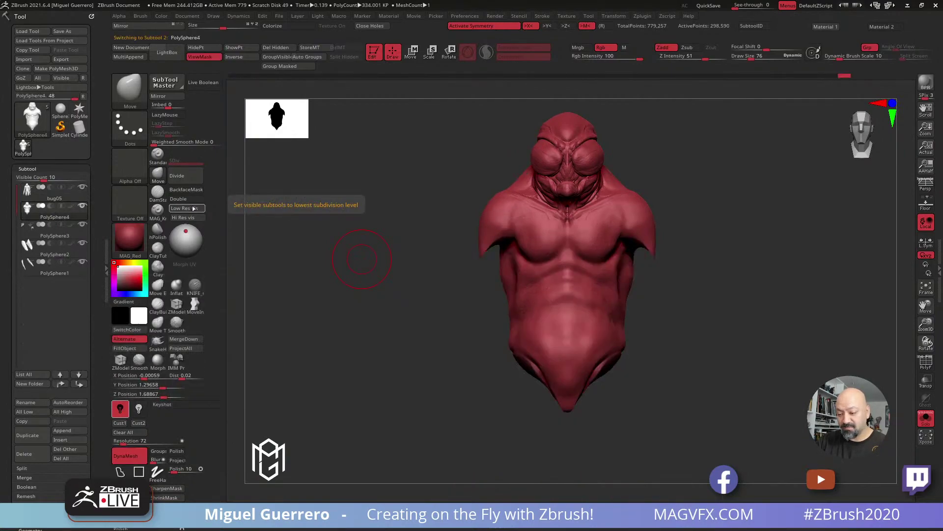
click(926, 419)
drag(377, 292, 400, 298)
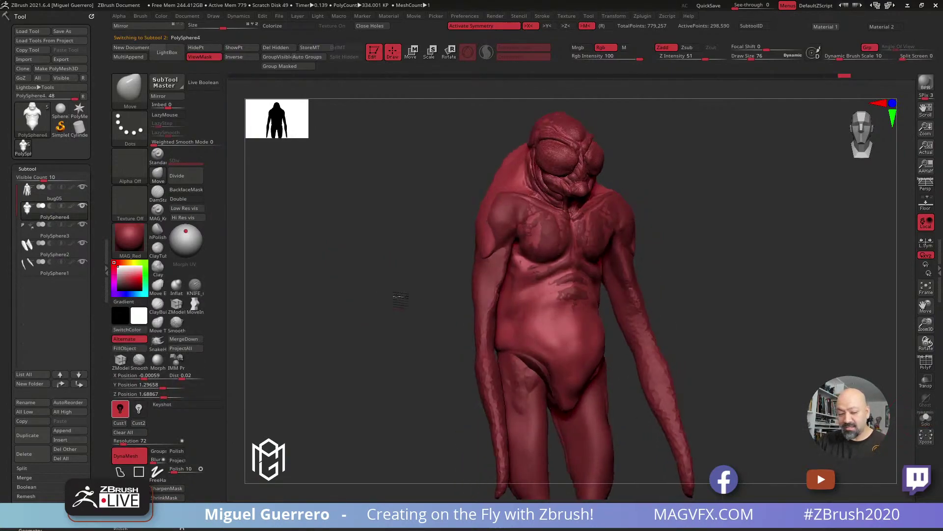
click(85, 199)
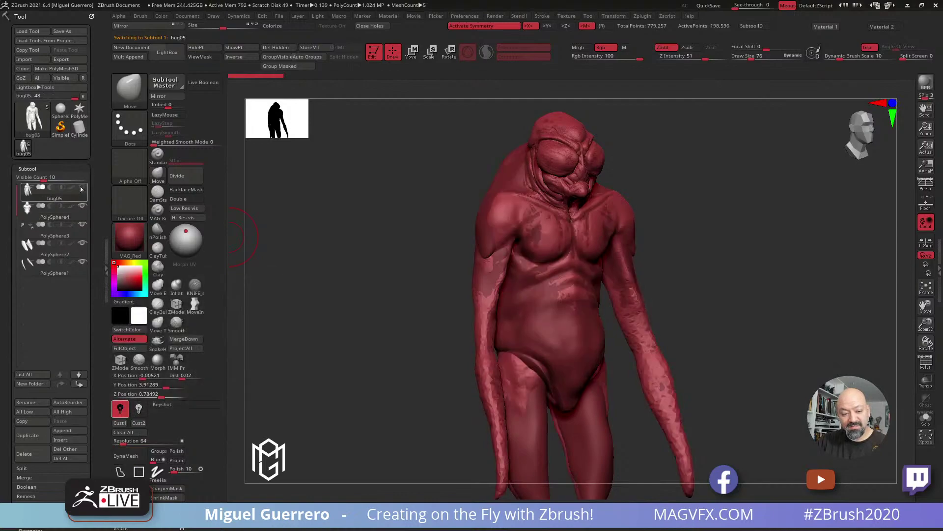
Move bug05 sideways beside the new body for a side-by-side comparison, and undo the move
shift+drag(330, 239, 364, 155)
click(412, 54)
drag(511, 237, 317, 236)
alt+drag(244, 216, 364, 217)
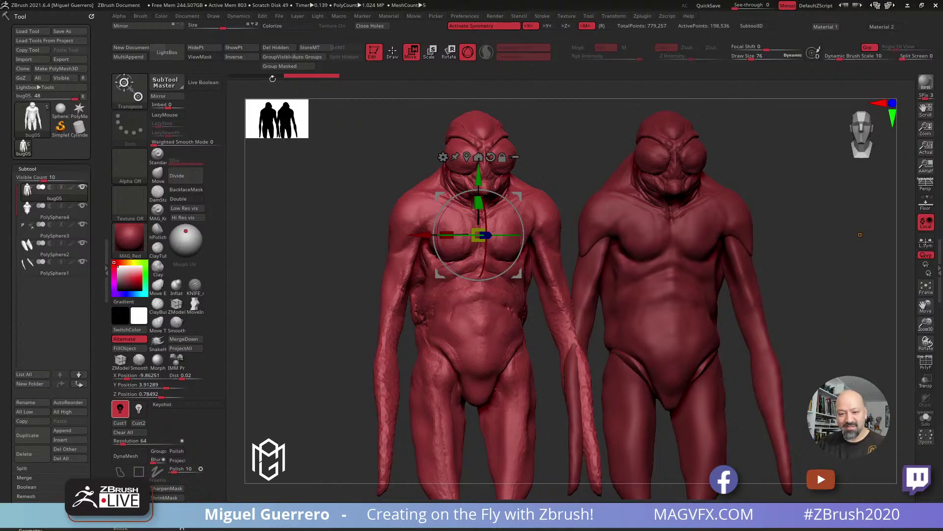
click(259, 75)
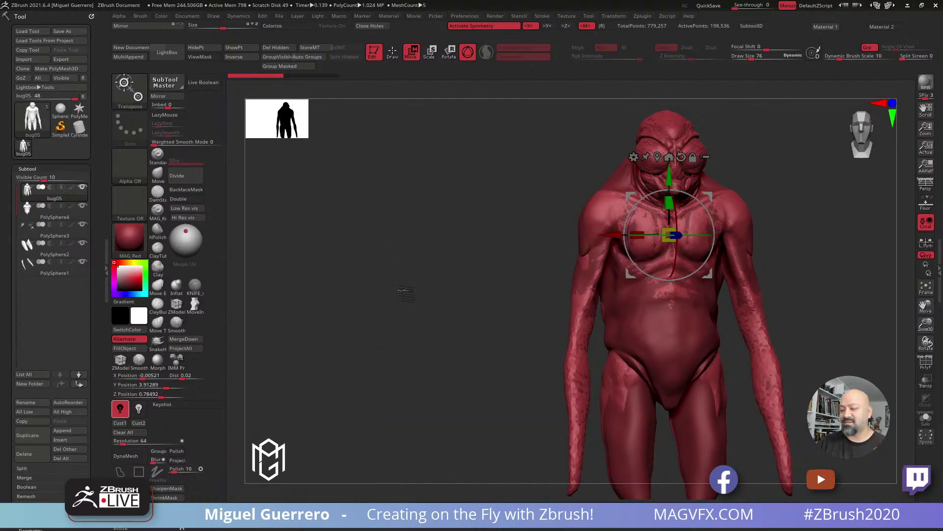
Hide the bug05 subtool and return to Draw mode with the new body centred
alt+drag(433, 285, 357, 295)
click(82, 187)
click(392, 53)
alt+drag(436, 228, 407, 243)
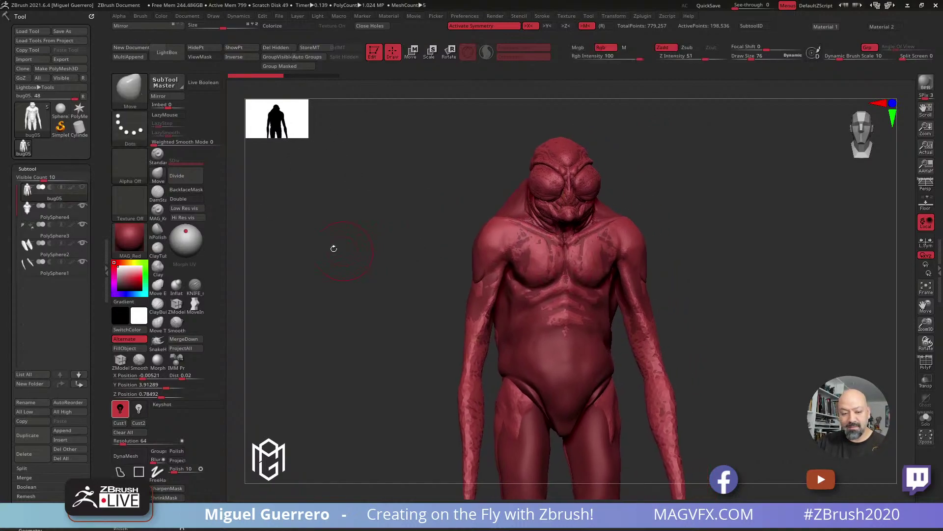
Reshape and smooth the upper thighs of the PolySphere2 legs from the side, using the Move brush at Draw Size 128
click(64, 216)
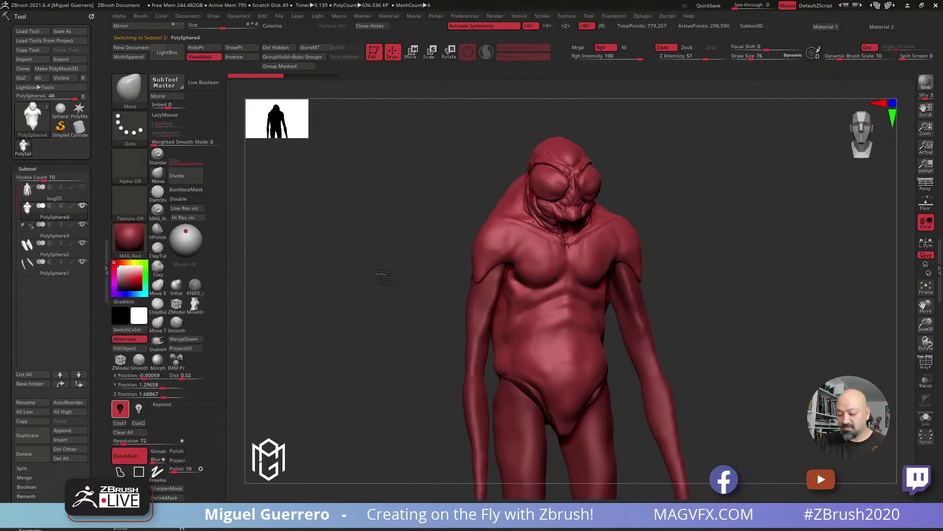
drag(405, 253, 385, 274)
drag(362, 316, 399, 216)
drag(358, 281, 393, 292)
alt+click(505, 388)
mouse_move(378, 336)
alt+mouse_down()
mouse_move(337, 250)
mouse_move(343, 268)
mouse_move(355, 261)
alt+mouse_up()
click(158, 176)
click(322, 188)
key(bracketright)
key(bracketright)
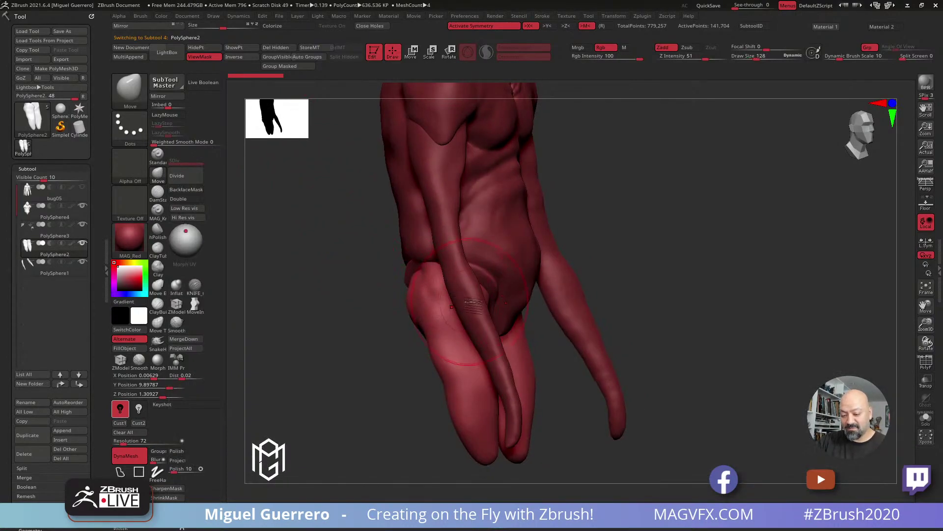
drag(477, 290, 490, 278)
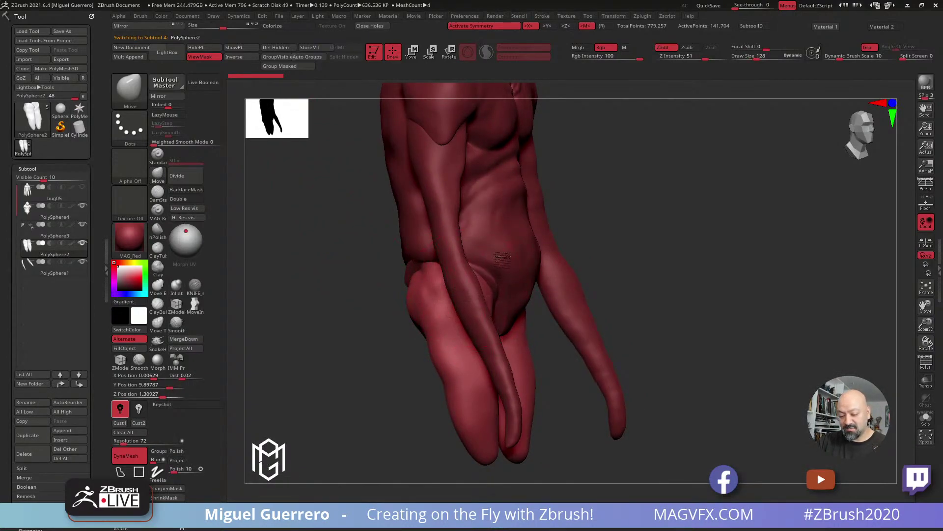
shift+drag(420, 279, 425, 281)
Refine the outer and inner contours of both thighs from the front, tapering them toward the knees with the Move brush
mouse_move(352, 284)
mouse_down()
mouse_move(426, 278)
mouse_move(416, 290)
mouse_move(417, 272)
mouse_move(438, 269)
mouse_up()
mouse_move(378, 301)
mouse_down()
mouse_move(330, 317)
mouse_move(431, 295)
mouse_move(421, 315)
mouse_move(430, 348)
mouse_up()
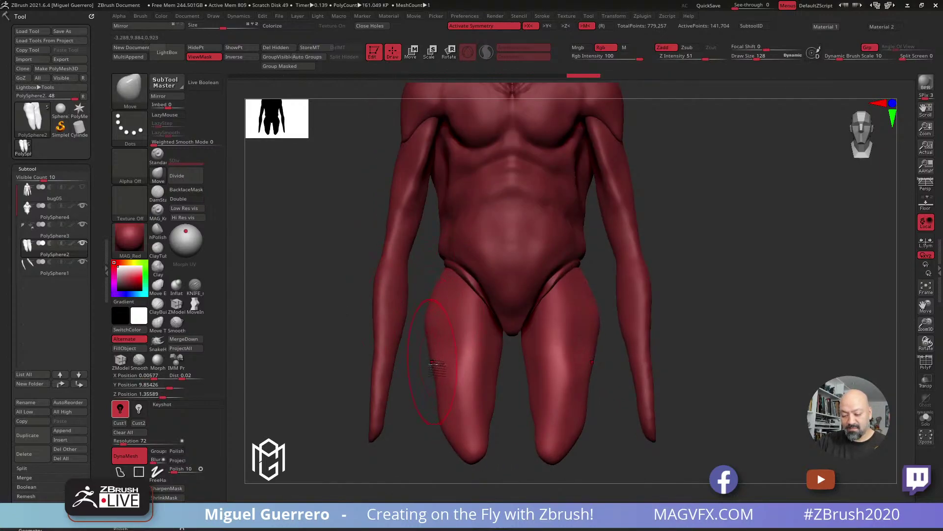
mouse_move(448, 418)
mouse_down()
mouse_move(459, 479)
mouse_move(465, 368)
mouse_move(463, 382)
mouse_up()
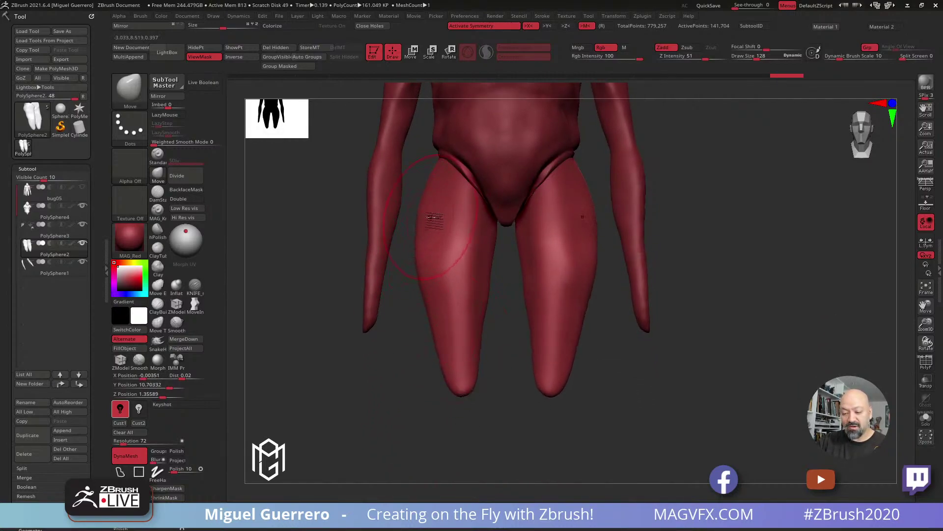
drag(484, 250, 487, 238)
drag(476, 348, 481, 350)
Adjust the thighs' side profile with the Move brush, filling out the front and shaping the lower ends
right_drag(460, 364, 441, 330)
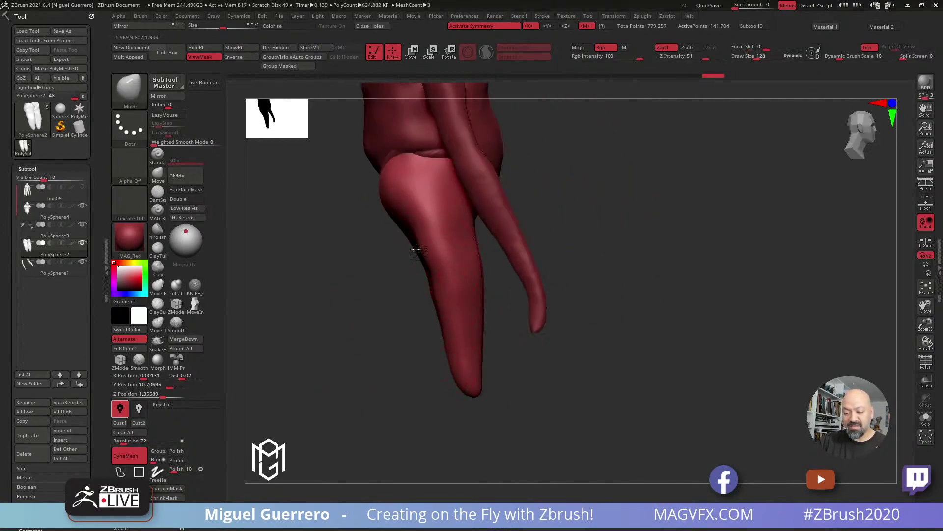
drag(471, 320, 484, 307)
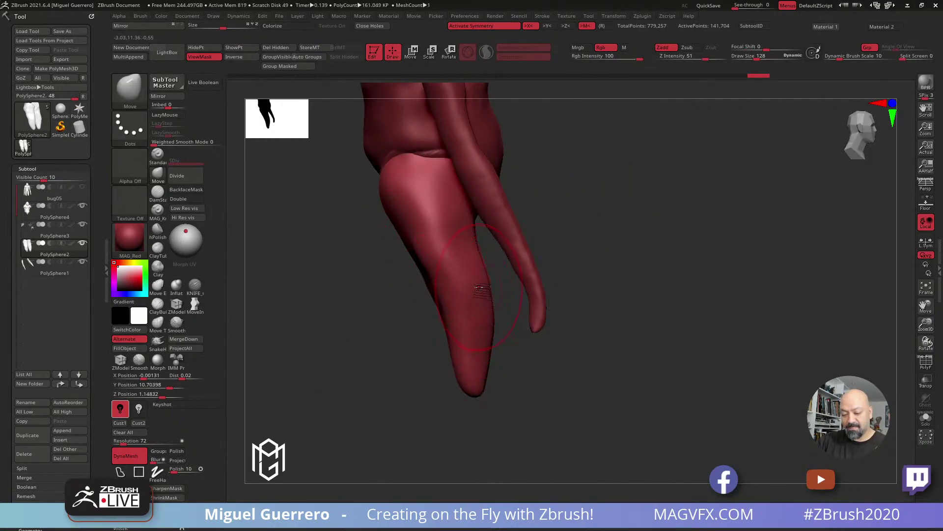
drag(477, 241, 485, 236)
drag(477, 346, 477, 376)
drag(384, 309, 389, 317)
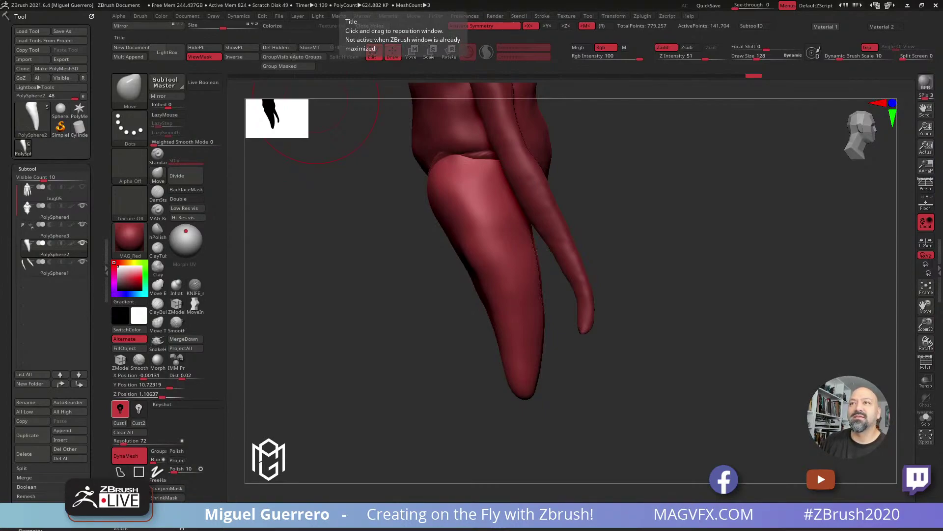
Bring the Photos window with the wrinkled, hairless animal reference image over the ZBrush canvas
drag(361, 0, 425, 0)
drag(411, 3, 442, 105)
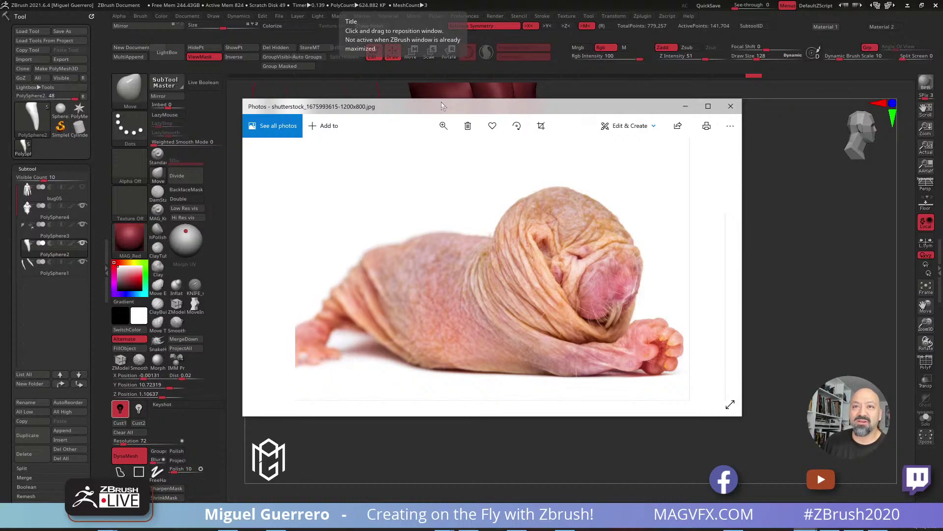
Return to ZBrush and slim the outer contours of both thighs from the front with the Move brush at Draw Size 128
key(alt+Tab)
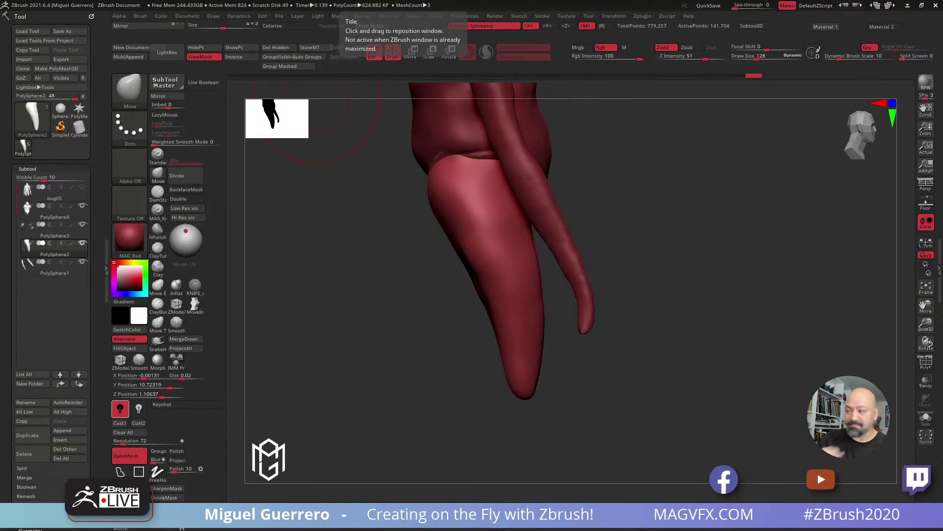
mouse_move(357, 303)
mouse_down()
mouse_move(344, 307)
mouse_move(354, 293)
mouse_move(355, 328)
mouse_up()
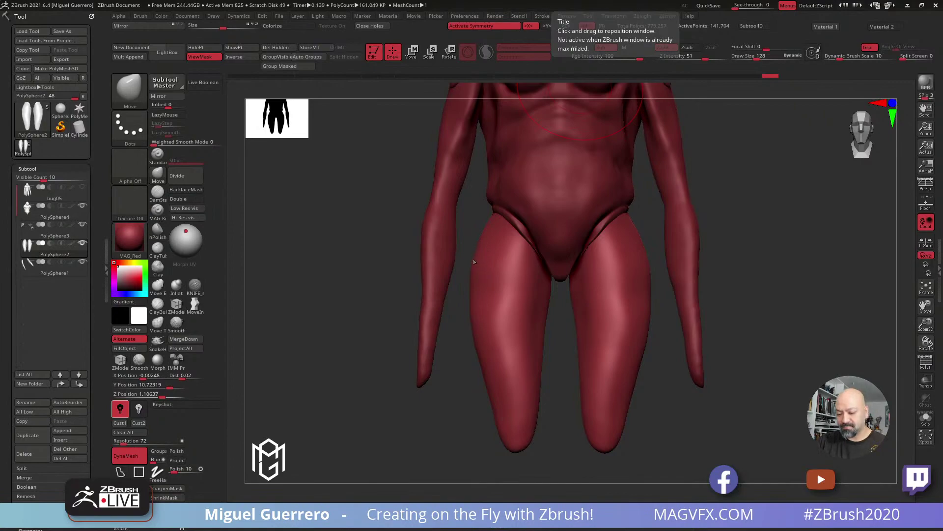
mouse_move(483, 248)
mouse_down()
mouse_move(509, 246)
mouse_move(511, 236)
mouse_up()
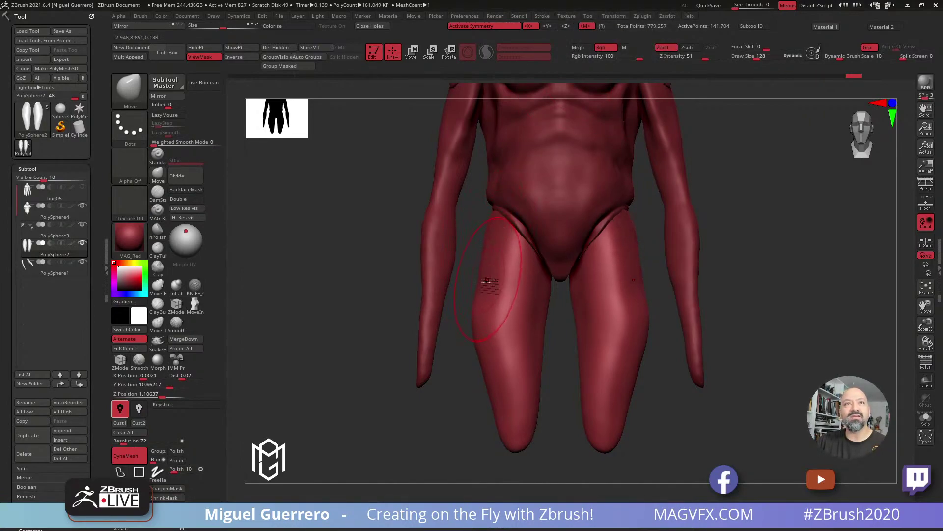
drag(474, 321, 477, 320)
drag(514, 436, 518, 440)
drag(482, 370, 484, 370)
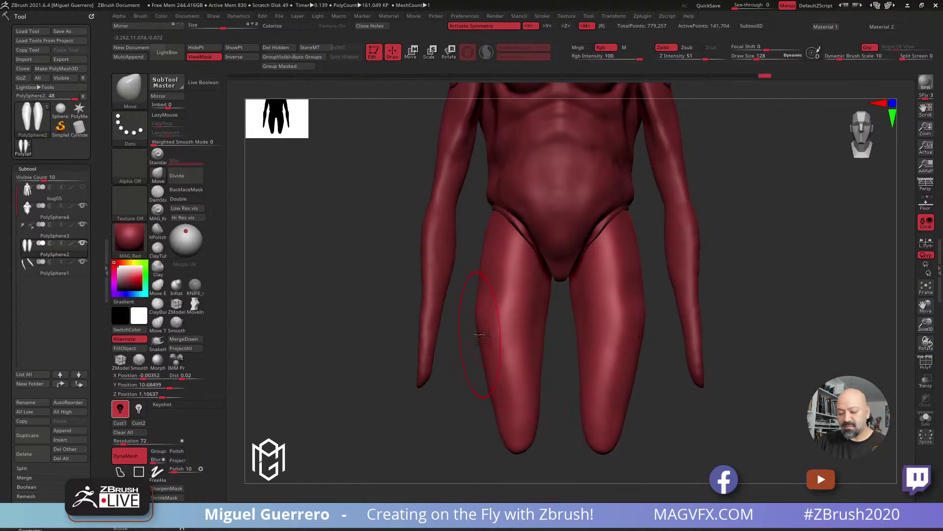
Compare the earlier bug05 body with the PolySphere4 torso from the side, showing each on its own
key(f)
drag(383, 284, 388, 264)
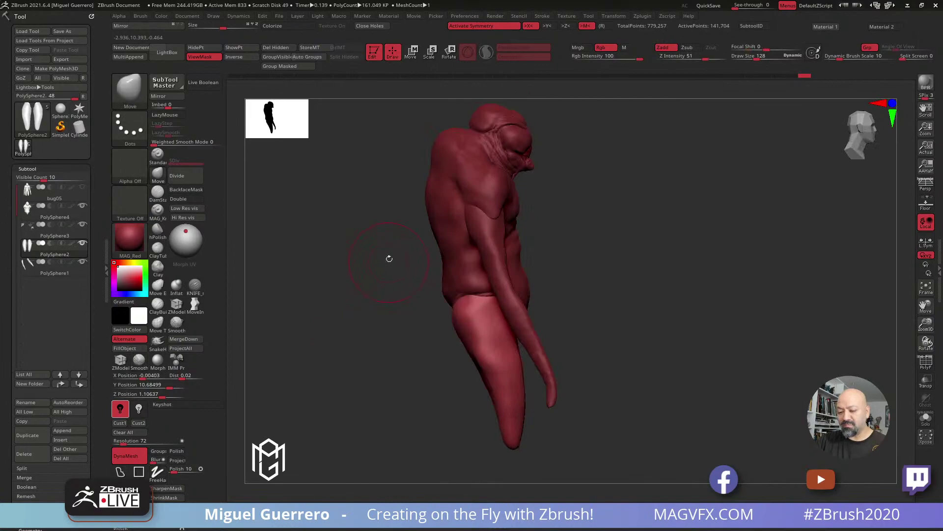
click(49, 192)
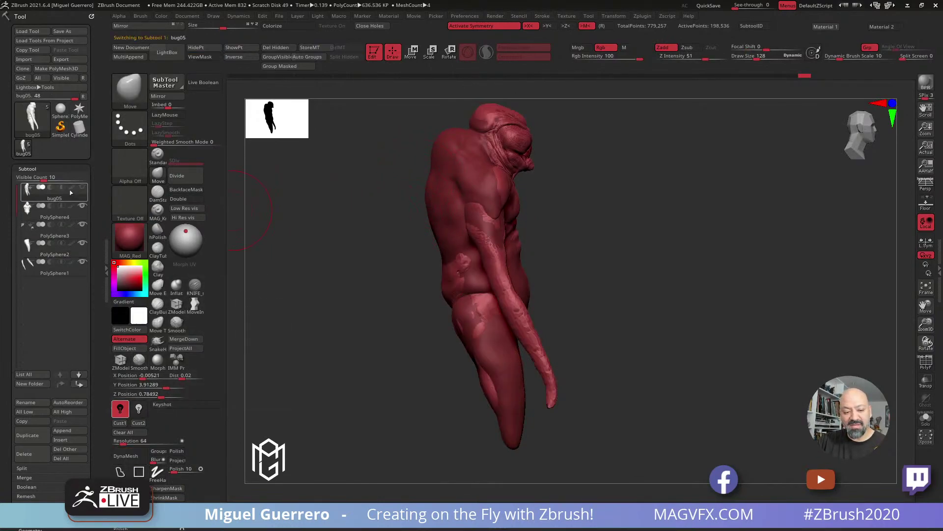
click(927, 418)
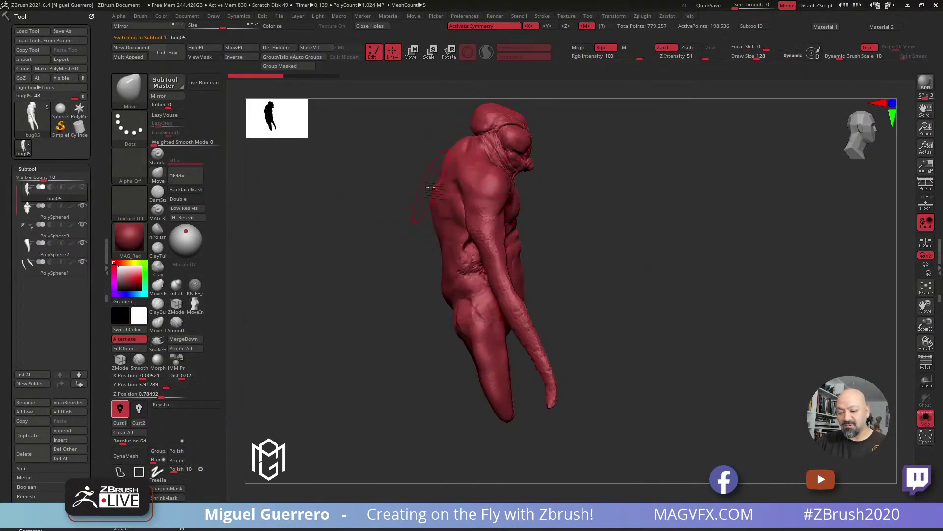
click(38, 215)
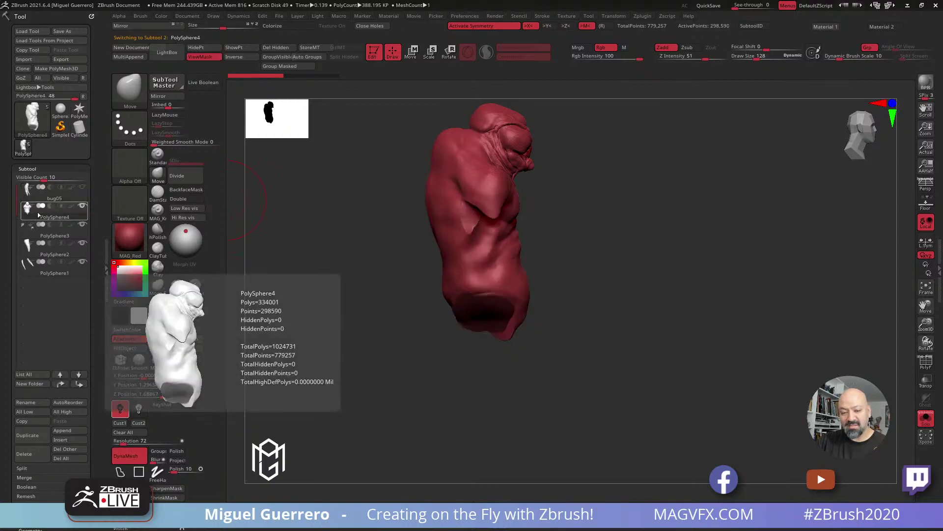
click(38, 196)
click(38, 213)
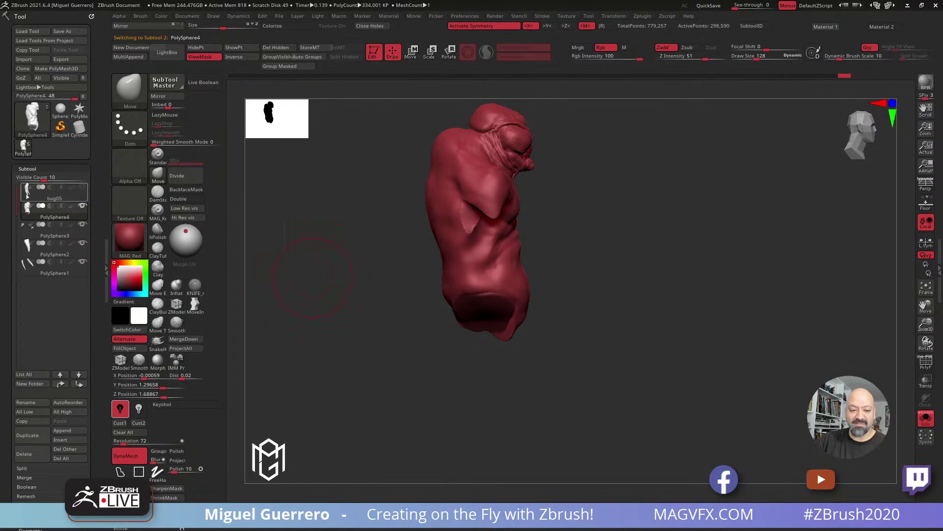
click(35, 198)
click(38, 212)
shift+drag(366, 295, 398, 291)
click(927, 420)
Select the PolySphere1 arms and add volume along the upper arms using the Inflate brush at Z Intensity 10
alt+click(473, 302)
shift+drag(467, 294, 476, 280)
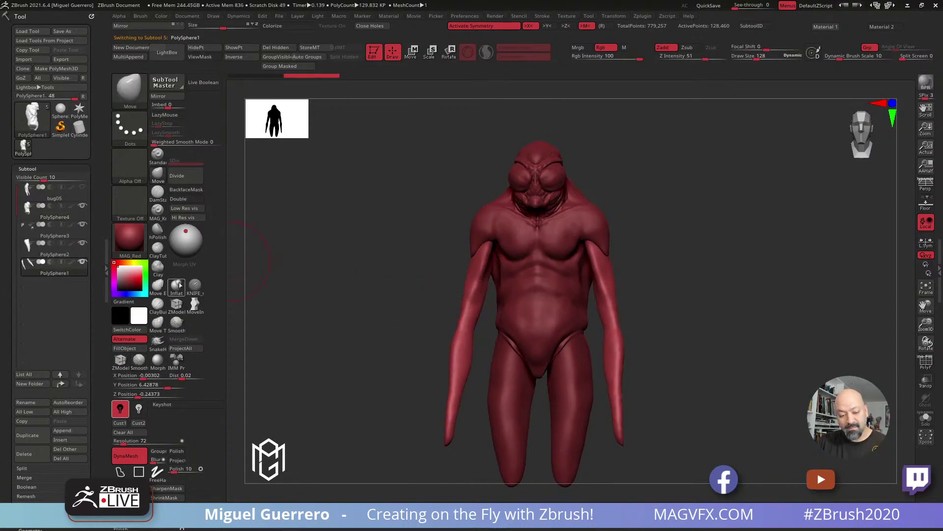
drag(397, 290, 381, 289)
mouse_move(482, 278)
mouse_down()
mouse_move(474, 302)
mouse_move(444, 294)
mouse_up()
drag(482, 256, 476, 292)
drag(412, 296, 419, 296)
drag(482, 256, 471, 298)
mouse_move(402, 293)
mouse_down()
mouse_move(428, 256)
mouse_move(431, 219)
mouse_up()
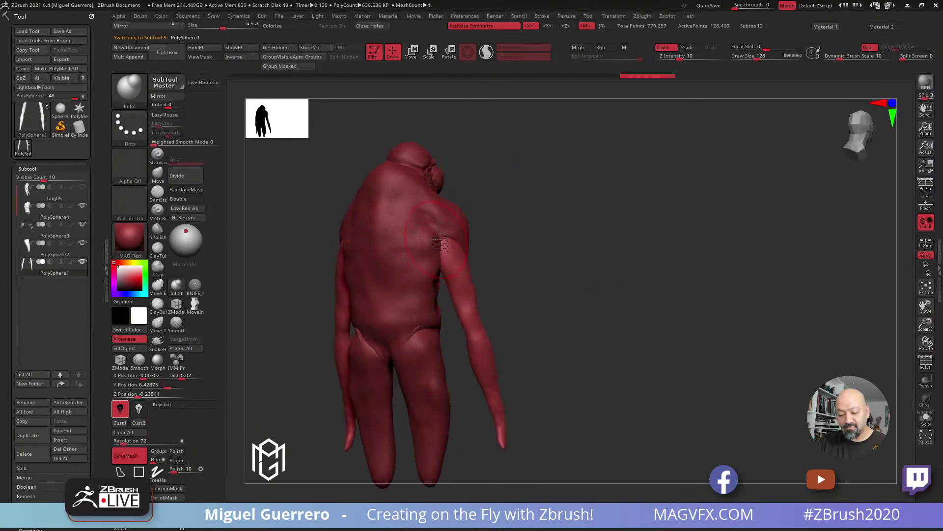
drag(506, 297, 522, 297)
Reshape the upper arms where they meet the shoulders with the Move brush at Draw Size 128
click(157, 173)
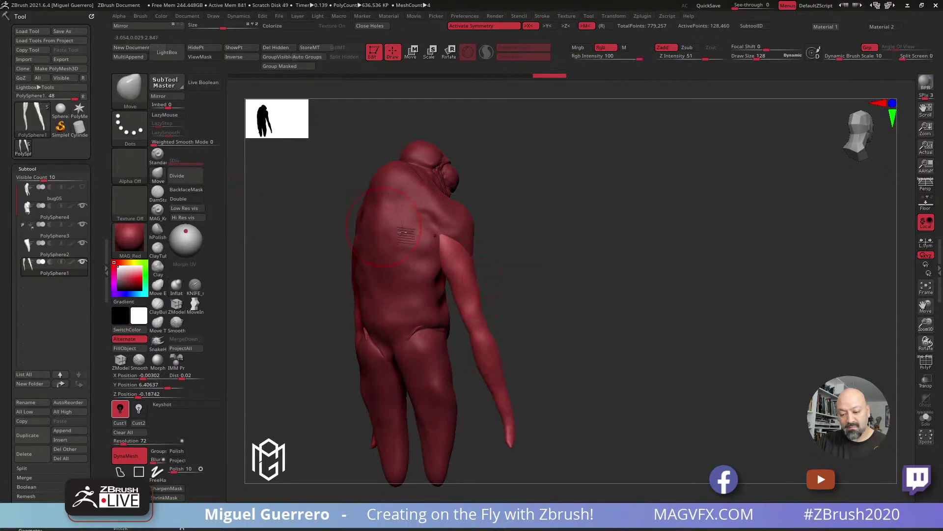
mouse_move(518, 301)
mouse_down()
mouse_move(440, 296)
mouse_move(428, 249)
mouse_up()
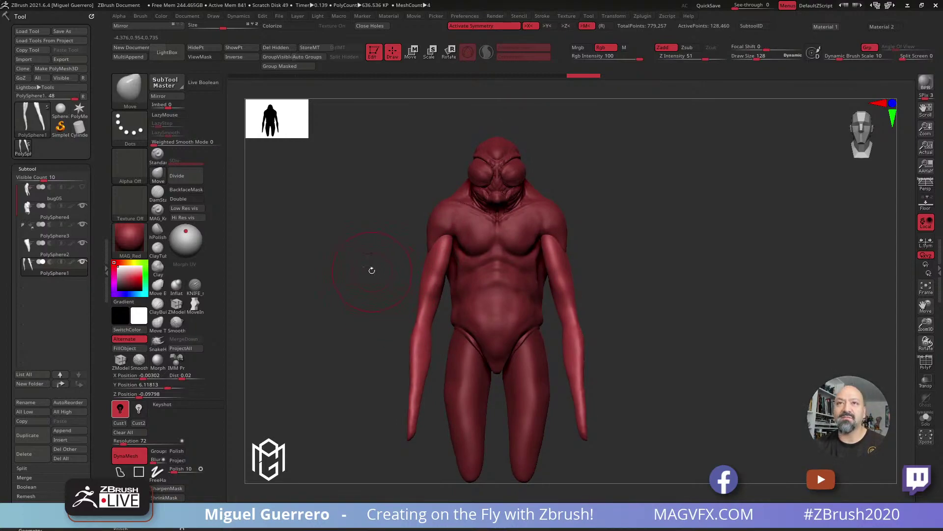
mouse_move(373, 285)
mouse_down()
mouse_move(389, 296)
mouse_move(383, 289)
mouse_move(421, 280)
mouse_up()
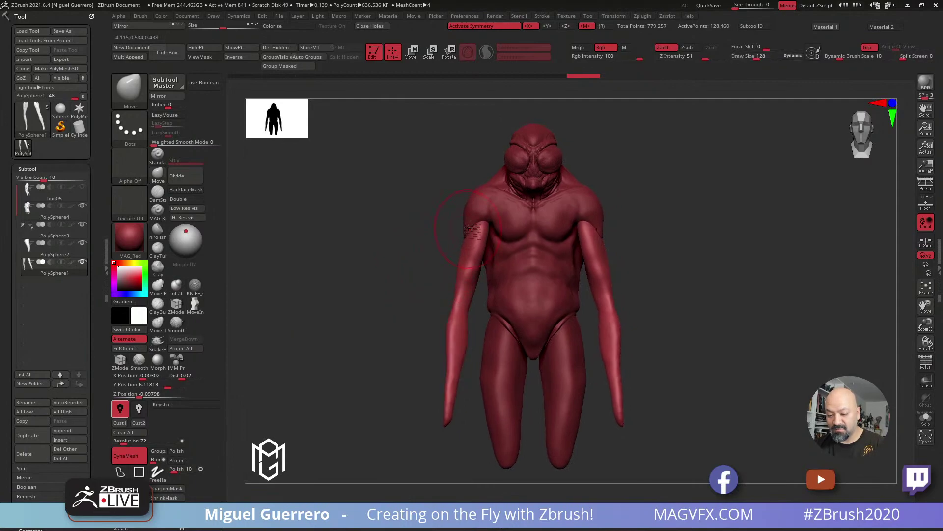
drag(413, 236, 471, 241)
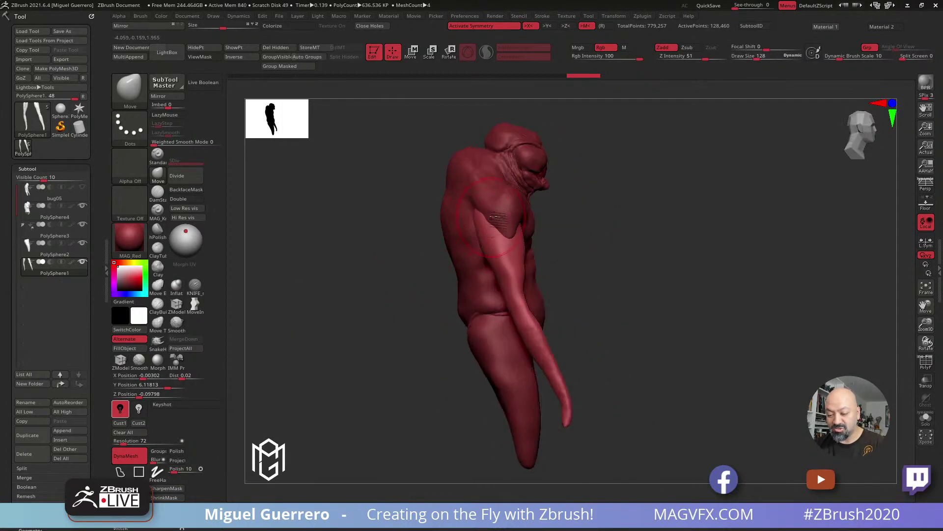
Mask both shoulders of the PolySphere4 torso with a symmetrical lasso, then invert the mask to isolate them for editing
alt+click(503, 212)
mouse_move(422, 219)
mouse_down()
mouse_move(381, 225)
mouse_move(426, 217)
mouse_up()
mouse_move(481, 188)
ctrl+mouse_down()
mouse_move(495, 270)
mouse_move(534, 264)
ctrl+mouse_up()
mouse_move(455, 216)
ctrl+mouse_down()
mouse_move(474, 263)
mouse_move(521, 230)
mouse_move(492, 182)
mouse_move(512, 214)
ctrl+mouse_up()
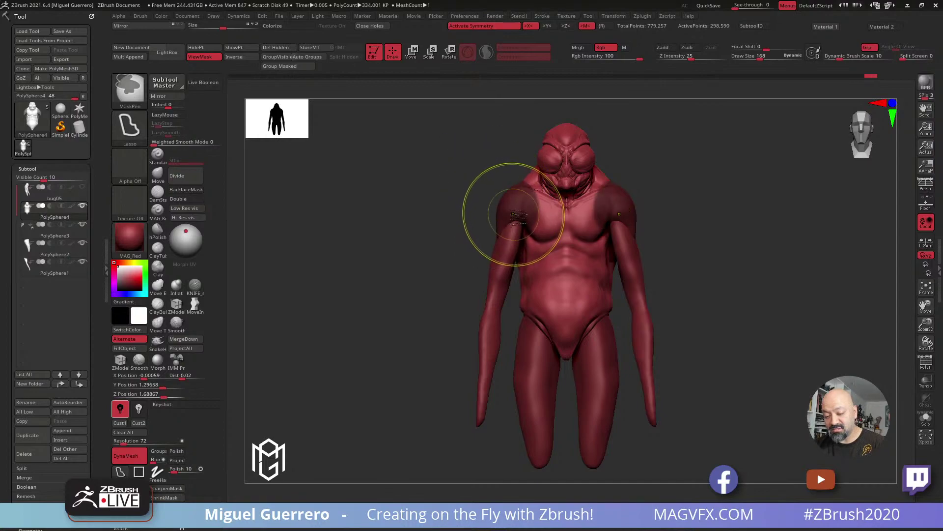
ctrl+click(429, 192)
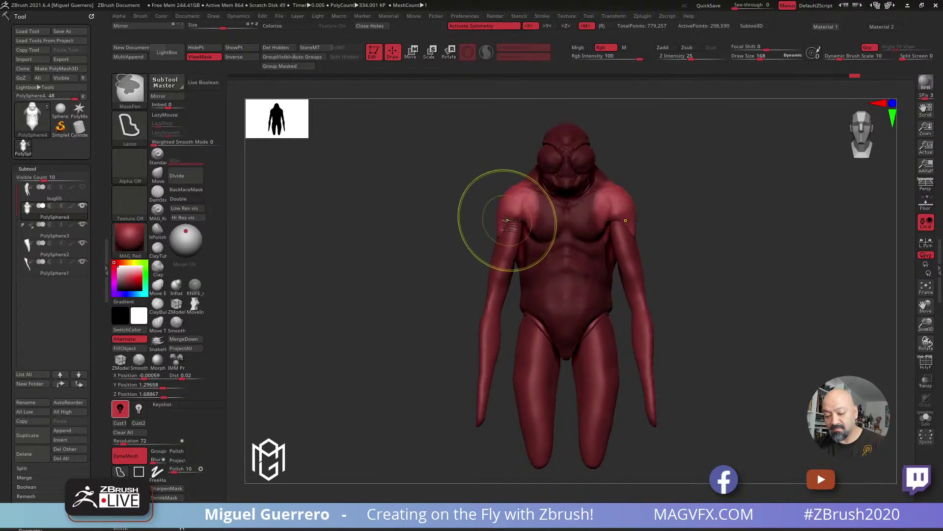
Place the transform gizmo on the unmasked shoulder and reposition both shoulders slightly, working from above
drag(411, 202, 410, 268)
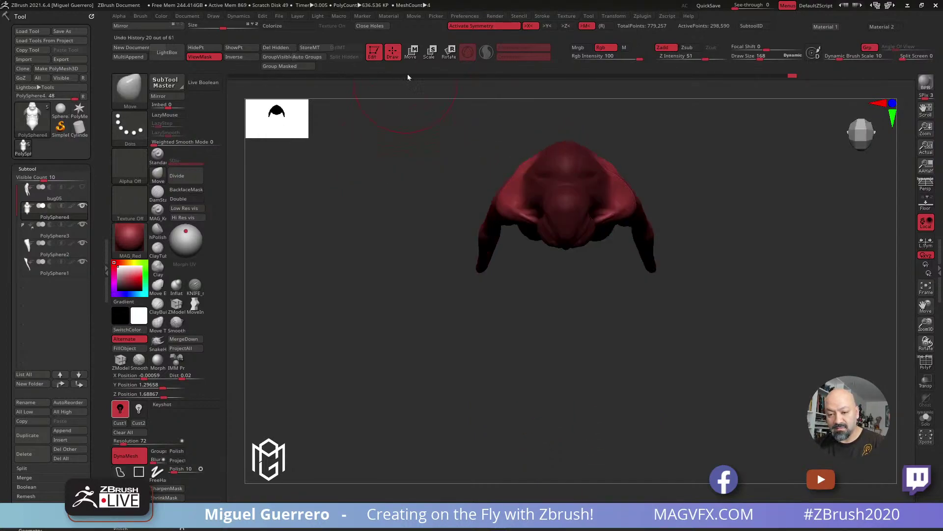
click(411, 52)
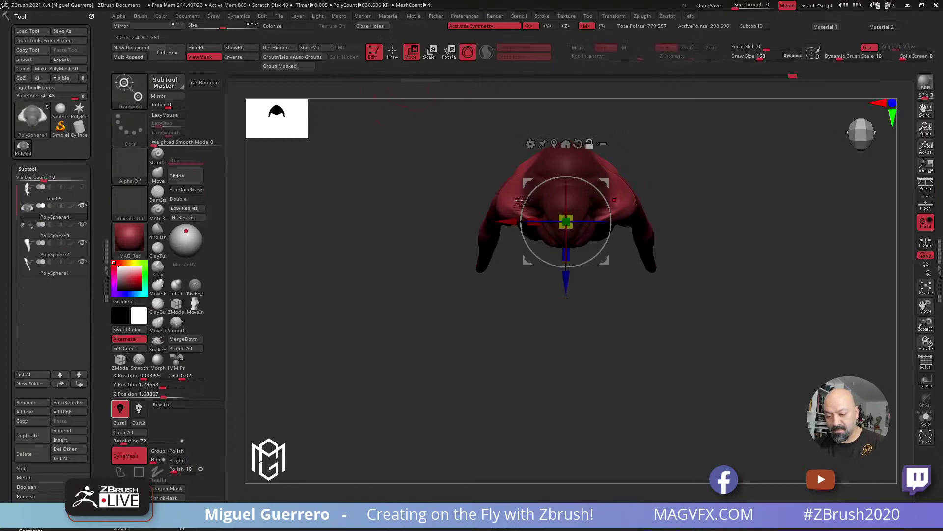
drag(518, 200, 469, 196)
drag(475, 162, 474, 173)
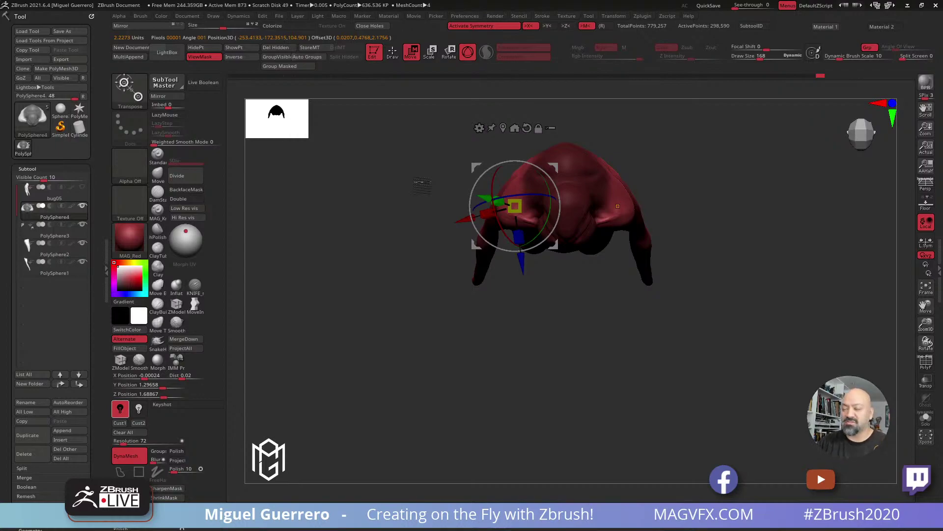
drag(371, 267, 398, 353)
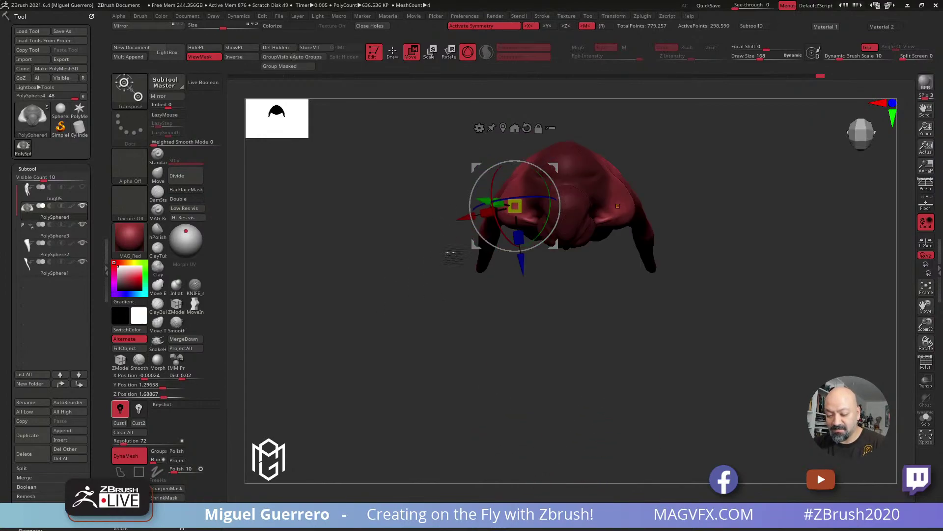
drag(471, 209, 470, 209)
drag(475, 168, 475, 170)
mouse_move(417, 236)
mouse_down()
mouse_move(403, 219)
mouse_move(413, 231)
mouse_move(407, 221)
mouse_move(398, 244)
mouse_move(479, 248)
mouse_up()
Refine the shoulders with a smaller Move brush, remove the mask, and smooth their transition into the chest
key(q)
key(b)
key(m)
key(v)
key([)
key([)
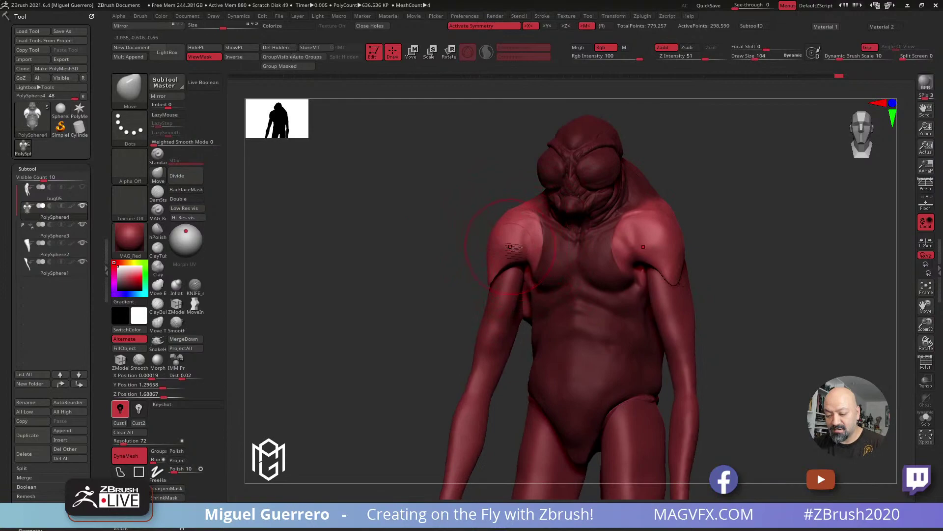
key(ctrl+h)
key(shift)
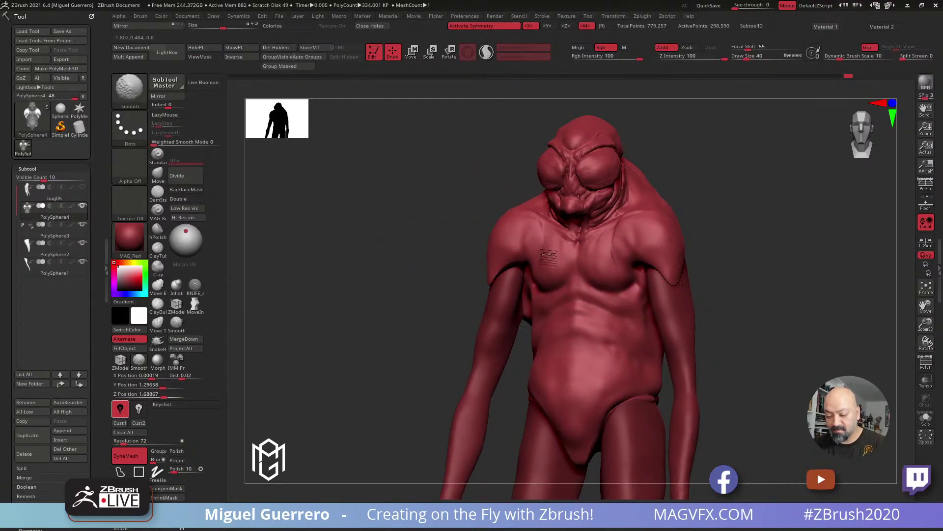
shift+drag(427, 242, 448, 244)
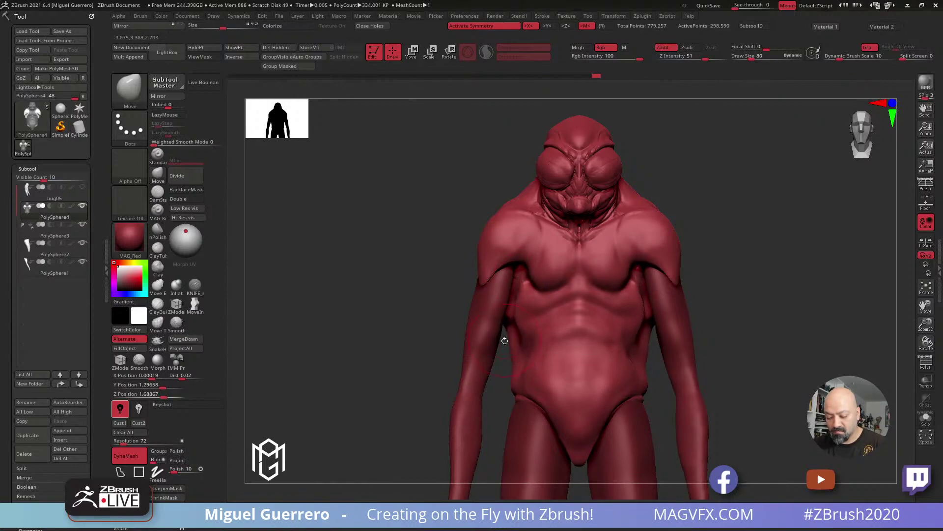
Build up the torso's flank just above the hip with ClayTubes strokes, isolating the torso to reach behind the arm
mouse_move(520, 368)
right_down()
mouse_move(447, 347)
mouse_move(347, 265)
right_up()
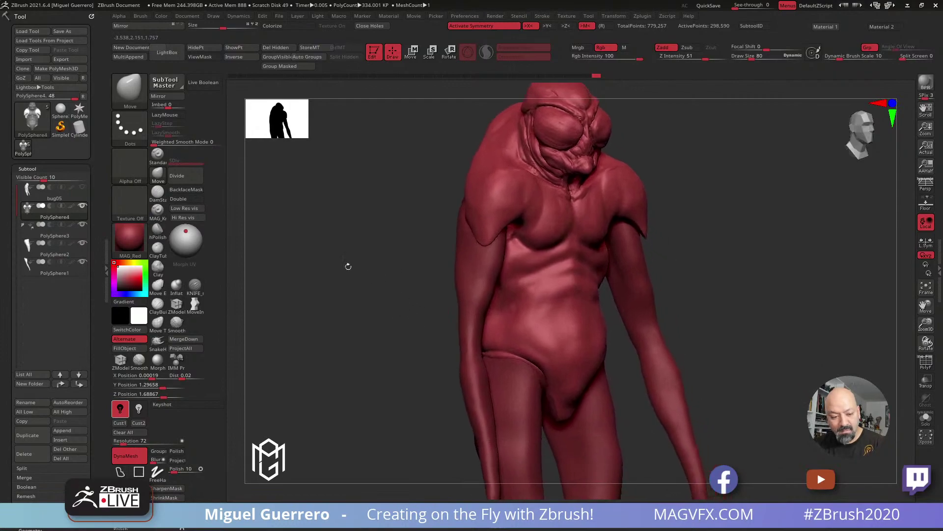
click(158, 268)
click(157, 251)
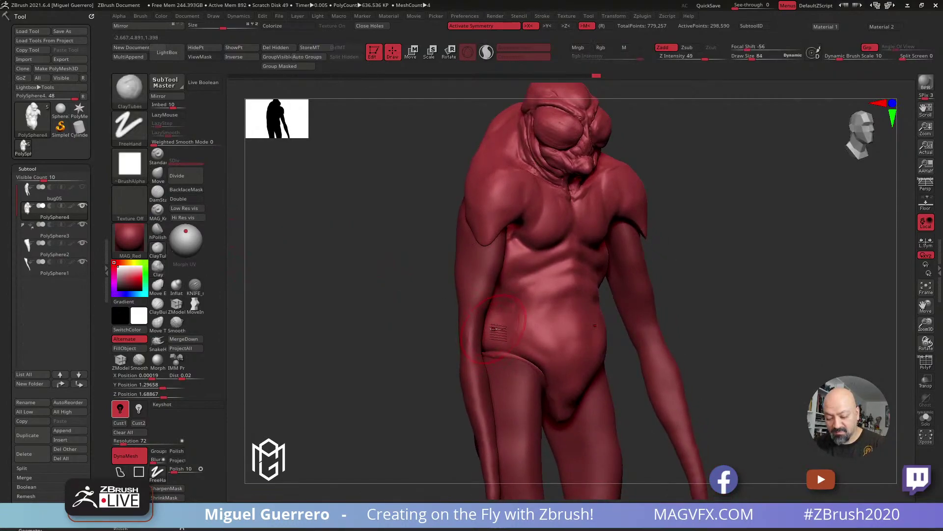
mouse_move(497, 330)
right_down()
mouse_move(503, 336)
mouse_move(494, 319)
mouse_move(502, 321)
right_up()
mouse_move(502, 322)
mouse_down()
mouse_move(511, 339)
mouse_move(489, 295)
mouse_move(541, 344)
mouse_move(520, 341)
mouse_up()
right_drag(520, 342, 492, 320)
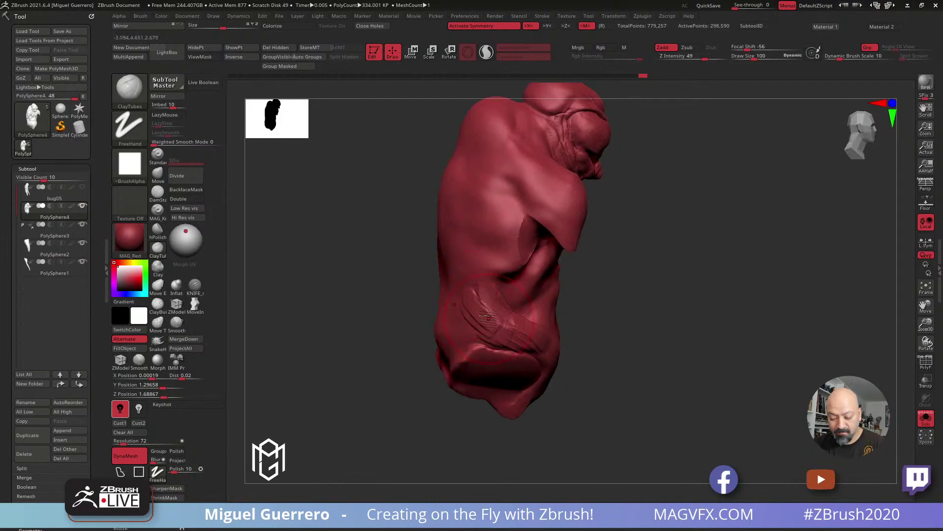
Add diagonal muscle bands from the armpit down to the lower back with the ClayTubes brush at Draw Size 100
drag(395, 281, 437, 283)
mouse_move(521, 211)
mouse_down()
mouse_move(457, 309)
mouse_move(413, 339)
mouse_move(467, 388)
mouse_up()
drag(411, 280, 450, 329)
drag(528, 231, 462, 285)
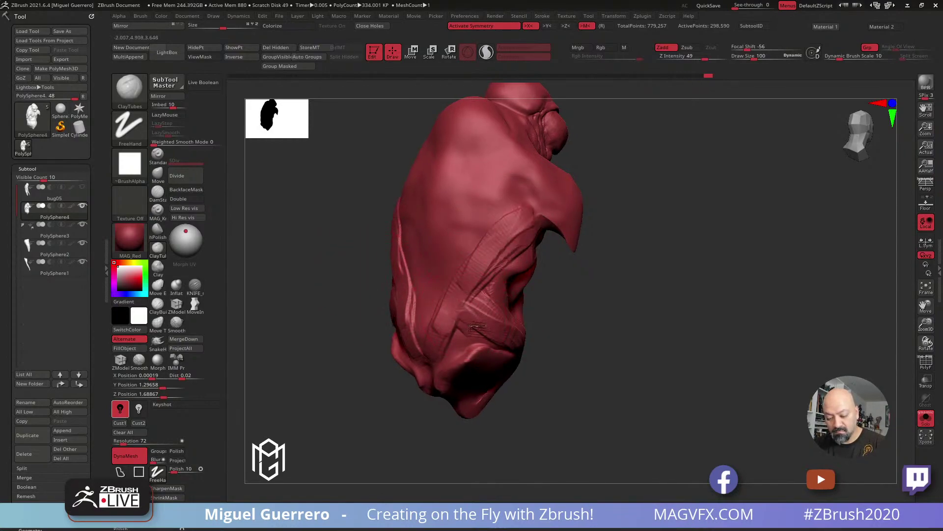
drag(374, 274, 305, 276)
drag(496, 320, 432, 295)
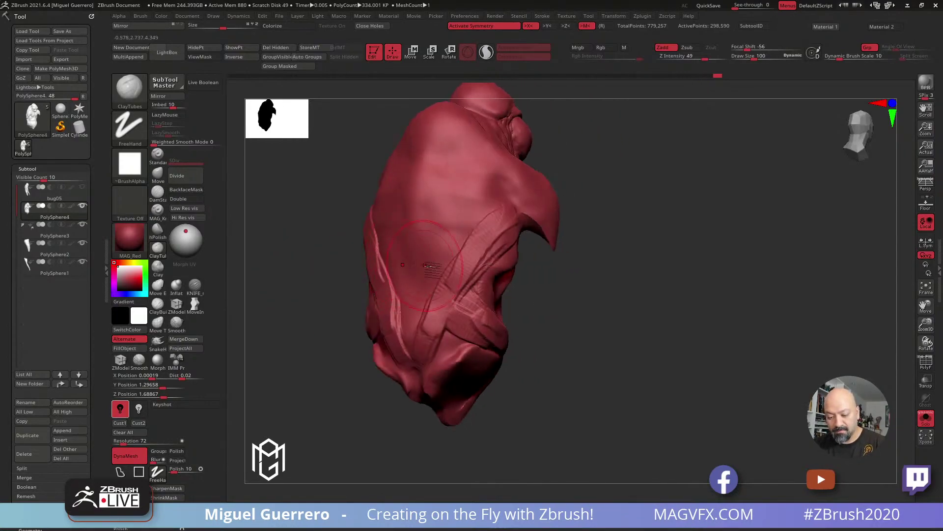
Layer more ClayTubes strokes over the side of the back and below the armpit to define the lat and rib muscles
drag(615, 275, 614, 300)
drag(524, 210, 415, 211)
mouse_move(487, 214)
mouse_down()
mouse_move(472, 213)
mouse_move(462, 252)
mouse_up()
mouse_move(353, 270)
mouse_down()
mouse_move(422, 272)
mouse_move(411, 207)
mouse_move(415, 265)
mouse_up()
drag(474, 221, 479, 268)
drag(391, 231, 379, 211)
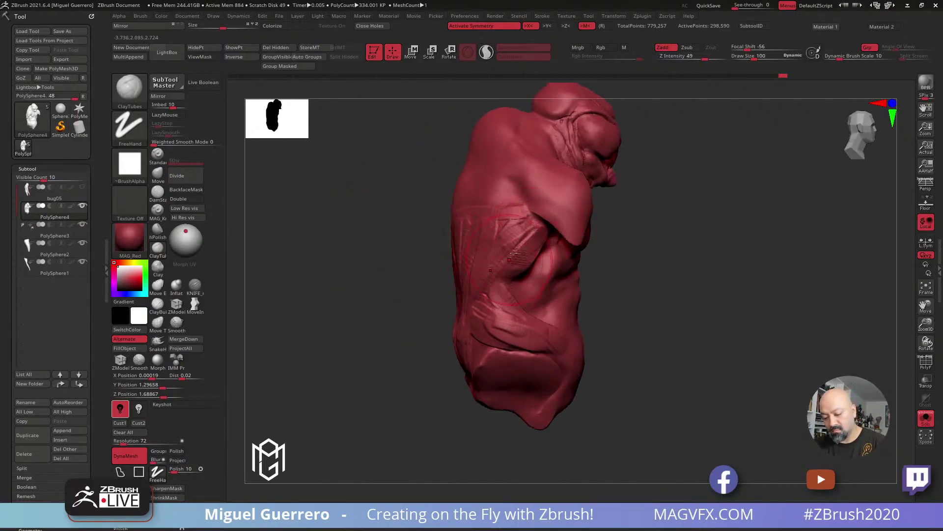
mouse_move(390, 289)
mouse_down()
mouse_move(406, 295)
mouse_move(452, 278)
mouse_up()
drag(537, 231, 516, 286)
drag(420, 266, 398, 286)
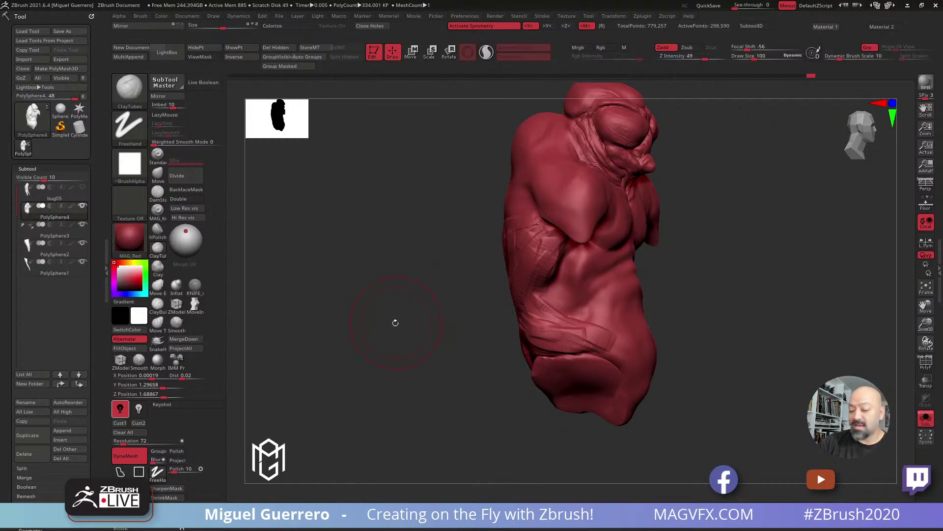
Bring back the full body, select the PolySphere1 arms, and rotate them slightly with the gizmo centred on the upper arm
shift+drag(396, 321, 359, 320)
click(463, 322)
alt+drag(508, 304, 442, 305)
mouse_move(400, 263)
mouse_down()
mouse_move(368, 263)
mouse_move(485, 256)
mouse_move(414, 248)
mouse_move(360, 225)
mouse_move(394, 112)
mouse_up()
alt+click(491, 261)
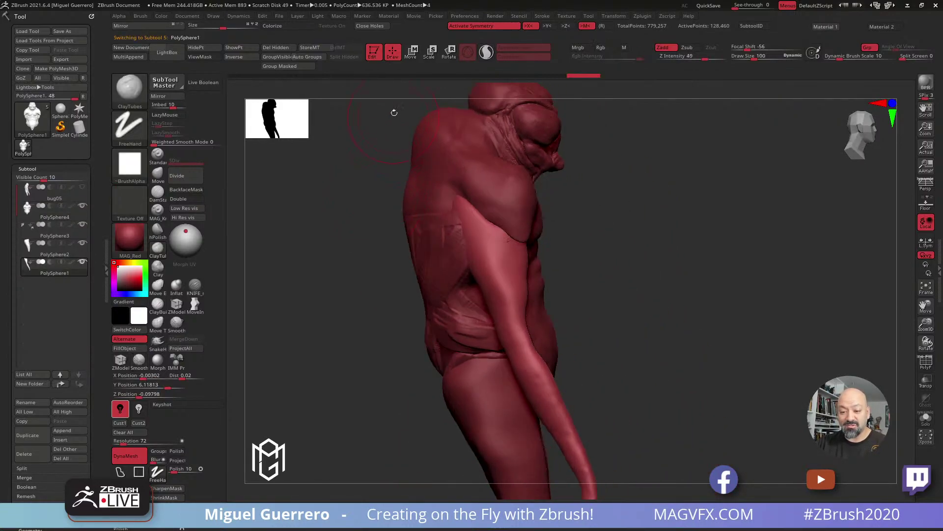
click(411, 52)
mouse_move(606, 226)
mouse_down()
mouse_move(617, 229)
mouse_move(467, 184)
mouse_up()
key(ctrl+z)
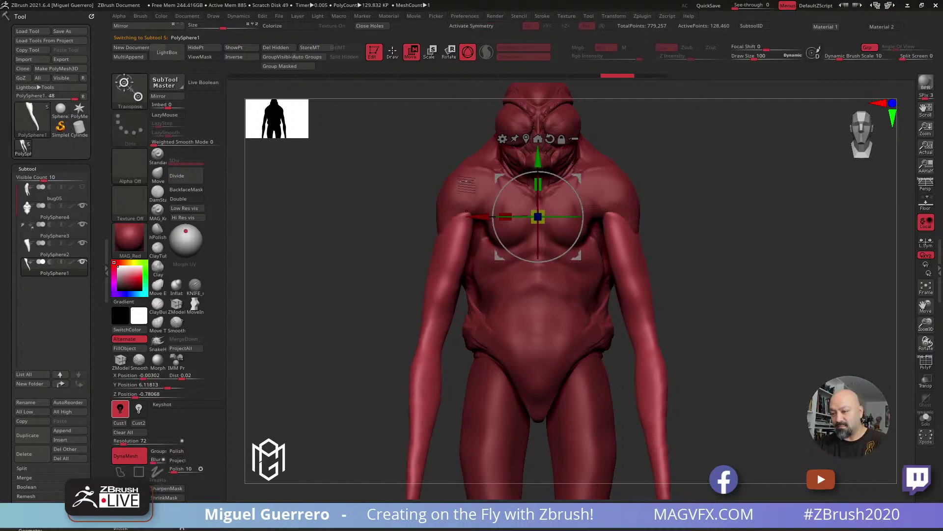
alt+click(457, 219)
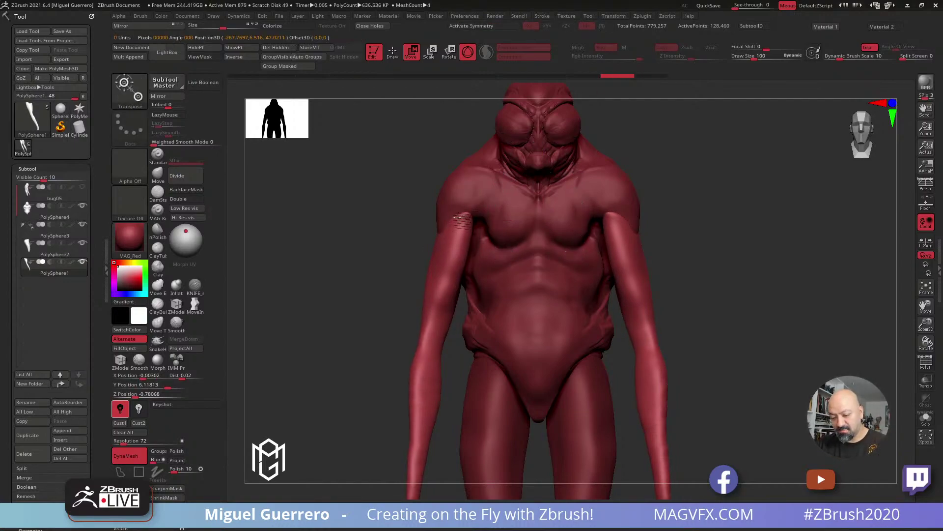
drag(432, 186, 435, 182)
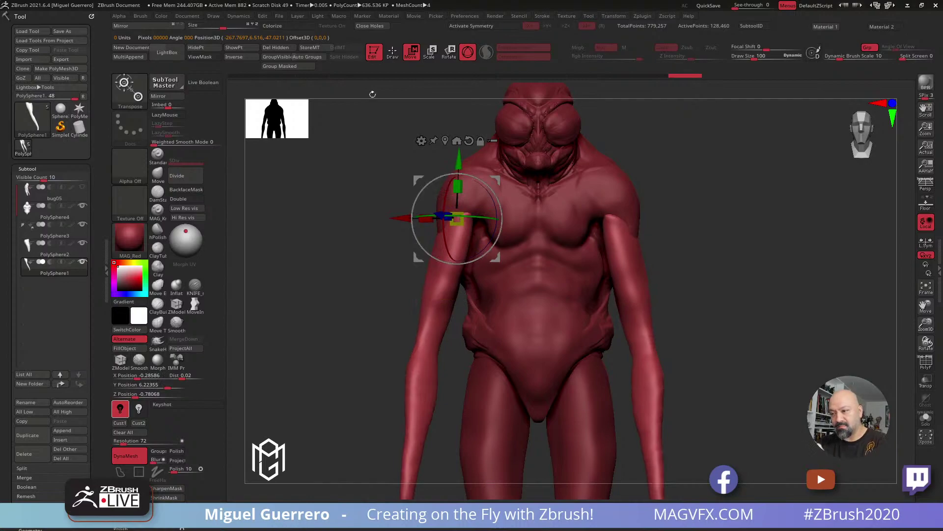
Activate X symmetry and reposition the PolySphere1 arms on both sides under the shoulders with the gizmo
key(x)
drag(424, 251, 416, 230)
drag(354, 225, 506, 255)
drag(494, 185, 492, 179)
alt+drag(605, 369, 599, 310)
drag(372, 263, 320, 291)
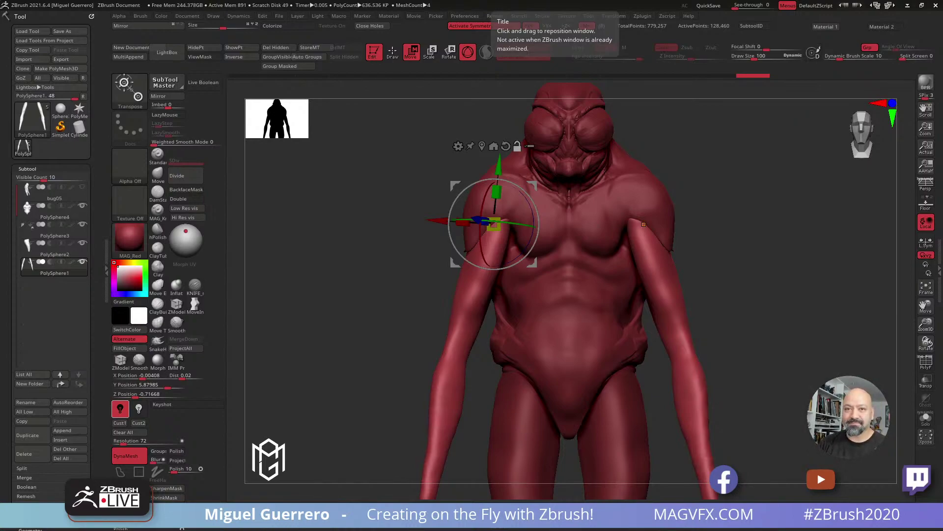
Examine the creature's head, shoulders and repositioned arms from the front and three-quarter views
drag(338, 305, 331, 207)
alt+right_drag(353, 224, 383, 311)
alt+right_drag(381, 209, 330, 280)
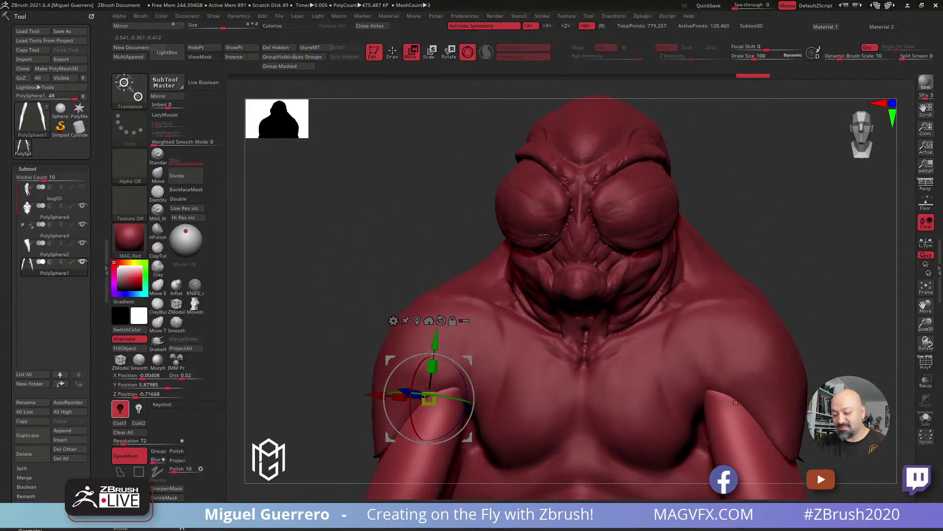
mouse_move(546, 246)
right_down()
mouse_move(389, 239)
mouse_move(435, 224)
right_up()
mouse_move(435, 223)
ctrl+right_down()
mouse_move(414, 213)
mouse_move(409, 158)
ctrl+right_up()
click(392, 52)
alt+right_drag(389, 263, 409, 155)
ctrl+right_drag(409, 155, 409, 208)
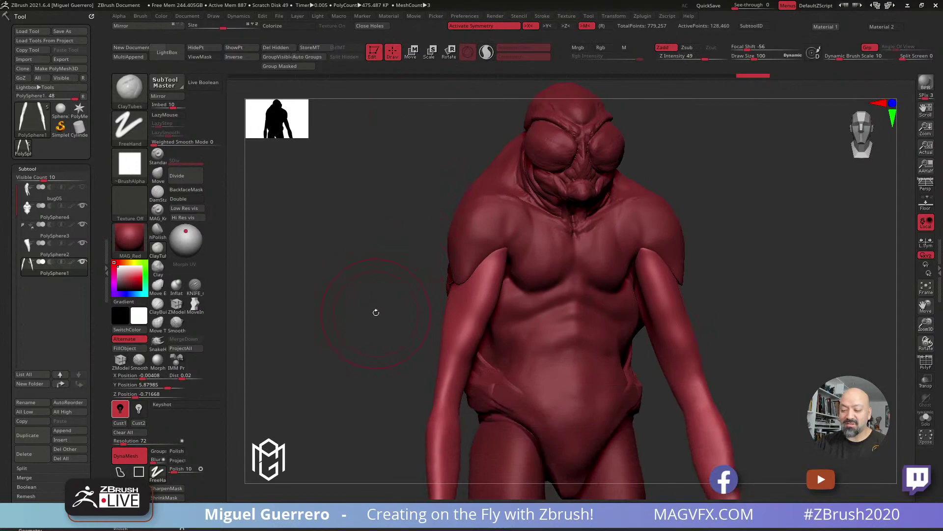
mouse_move(362, 305)
right_down()
mouse_move(387, 265)
mouse_move(374, 301)
mouse_move(391, 312)
mouse_move(376, 314)
right_up()
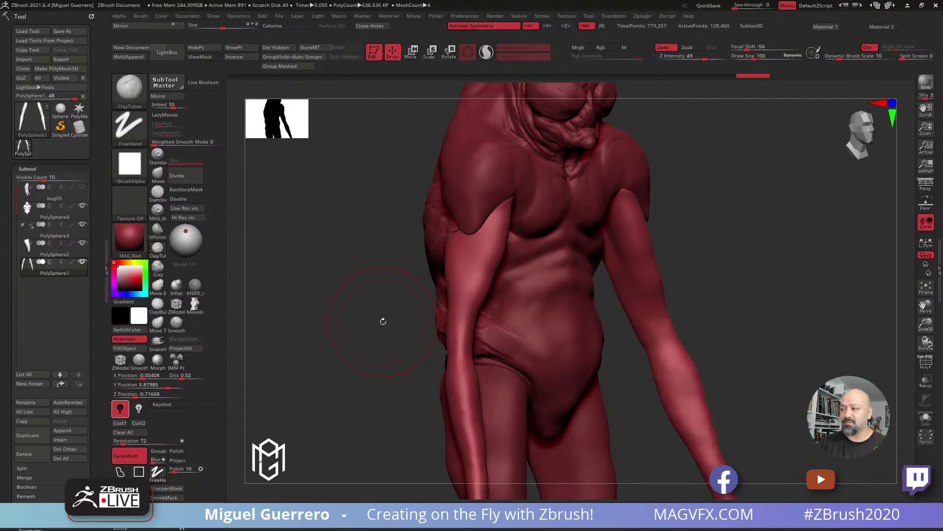
drag(339, 297, 385, 281)
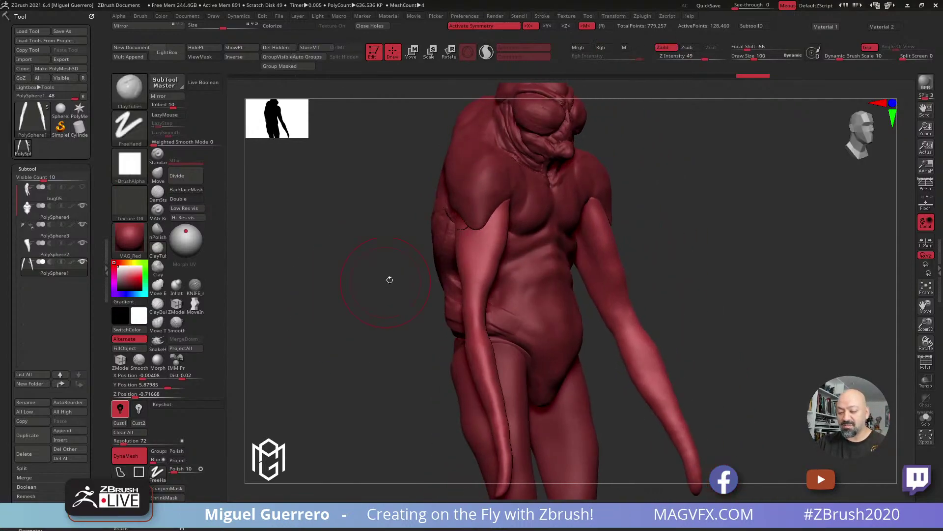
Select the torso and the arms in turn, toggling isolation, to identify the loose piece at the armpit
alt+click(466, 240)
right_drag(466, 240, 390, 231)
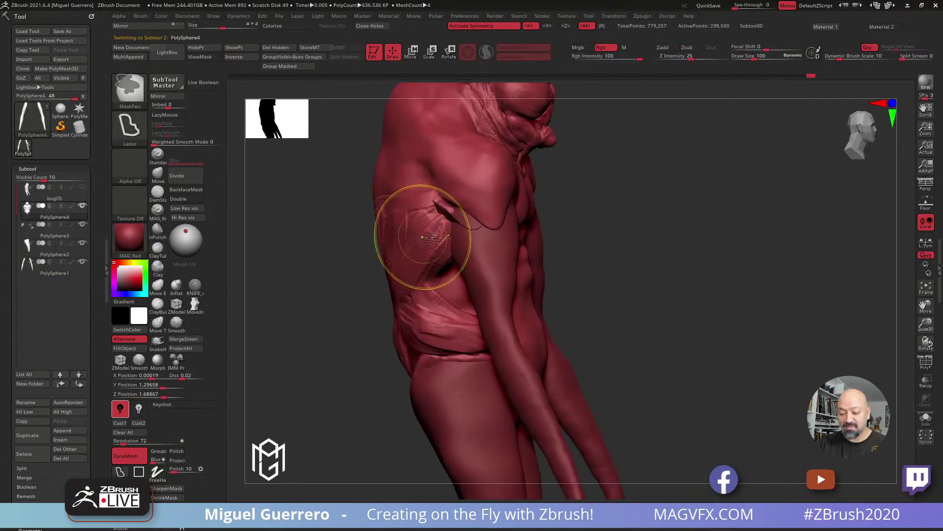
key(shift+s)
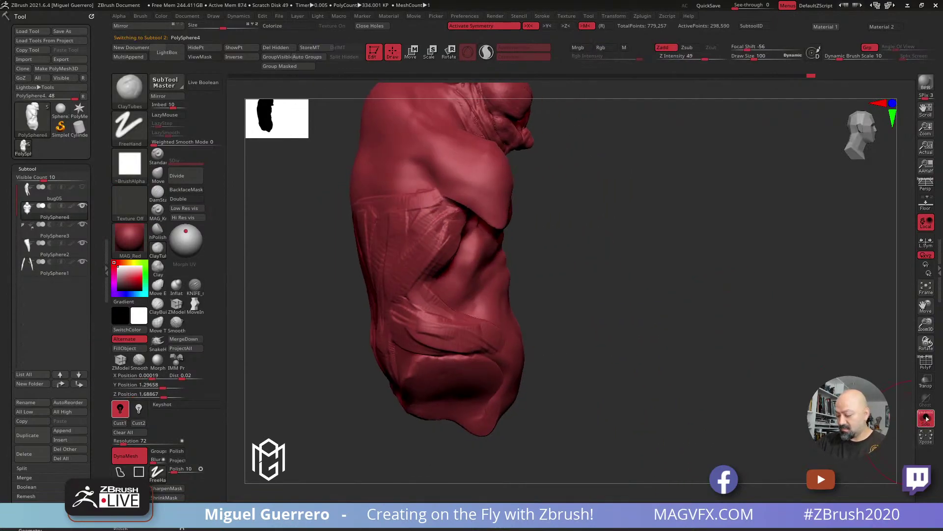
click(926, 419)
alt+click(624, 374)
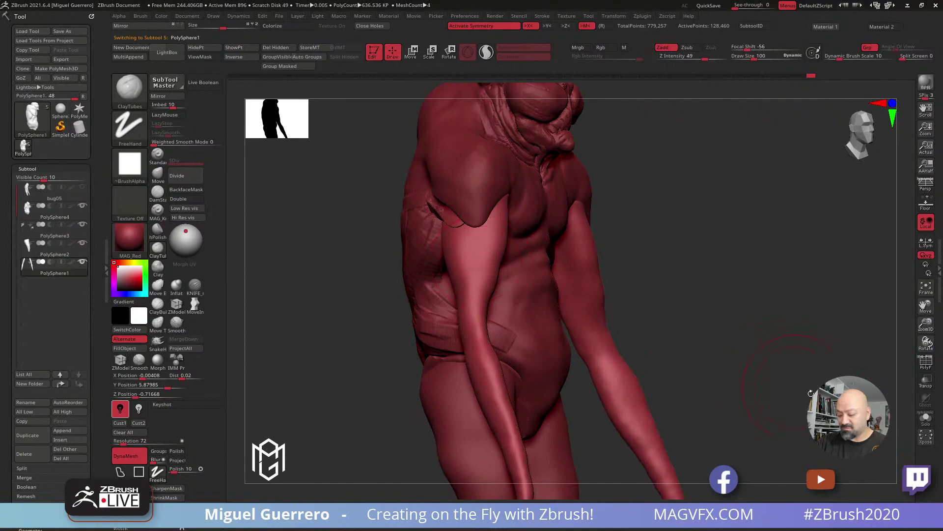
key(shift+s)
click(926, 418)
drag(343, 274, 418, 216)
key(bracketleft)
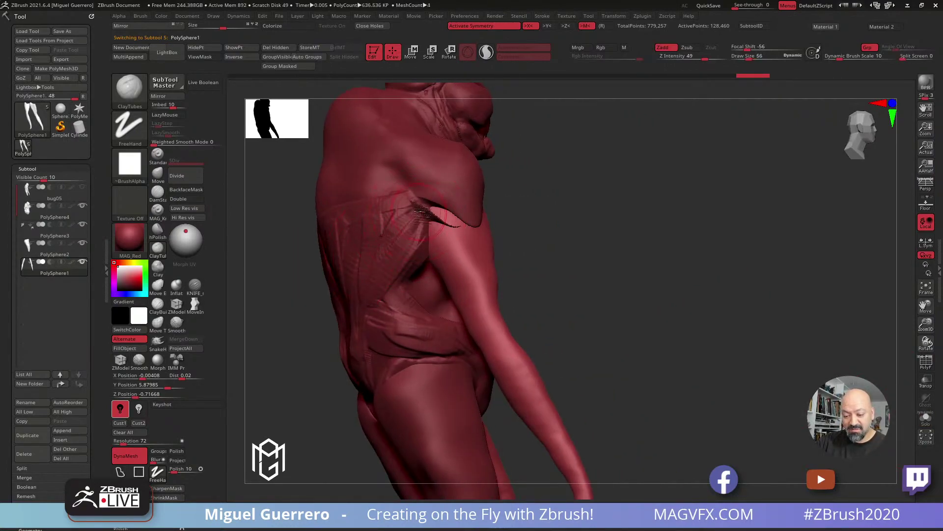
Select the small PolySphere3 pieces at the armpits, check them in isolation, and delete that subtool
alt+click(417, 216)
key(bracketleft)
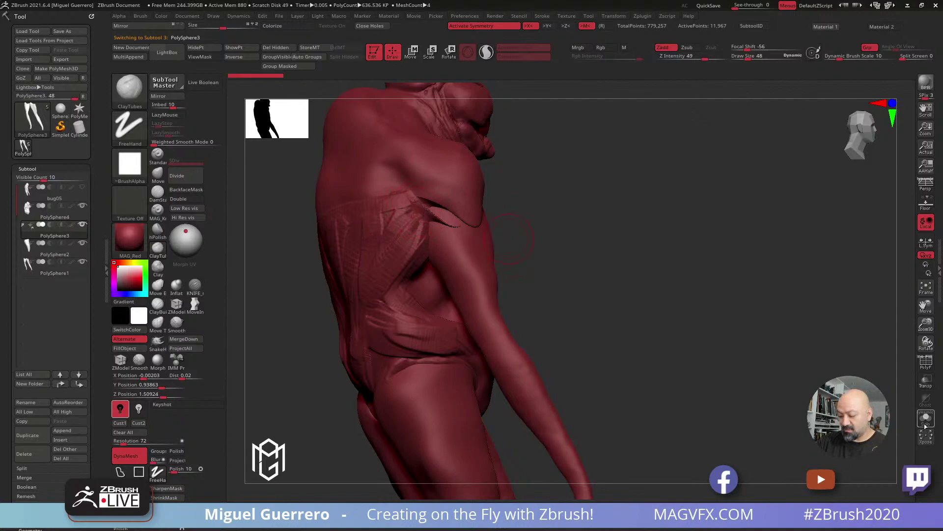
click(926, 420)
drag(663, 343, 709, 364)
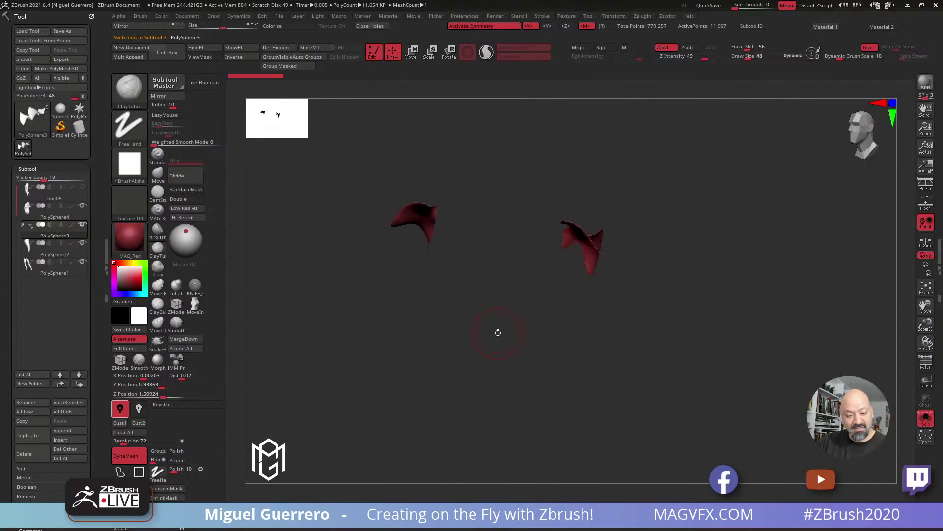
click(927, 418)
drag(320, 273, 296, 253)
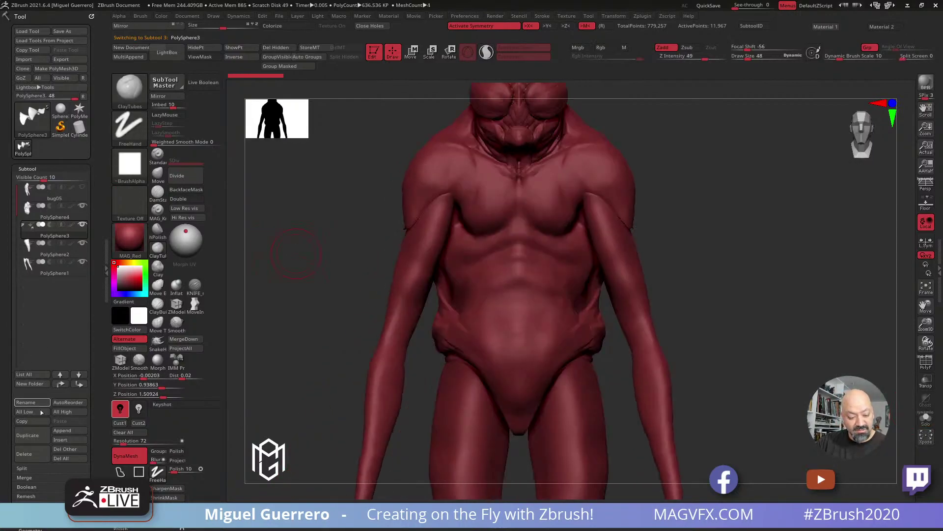
click(27, 454)
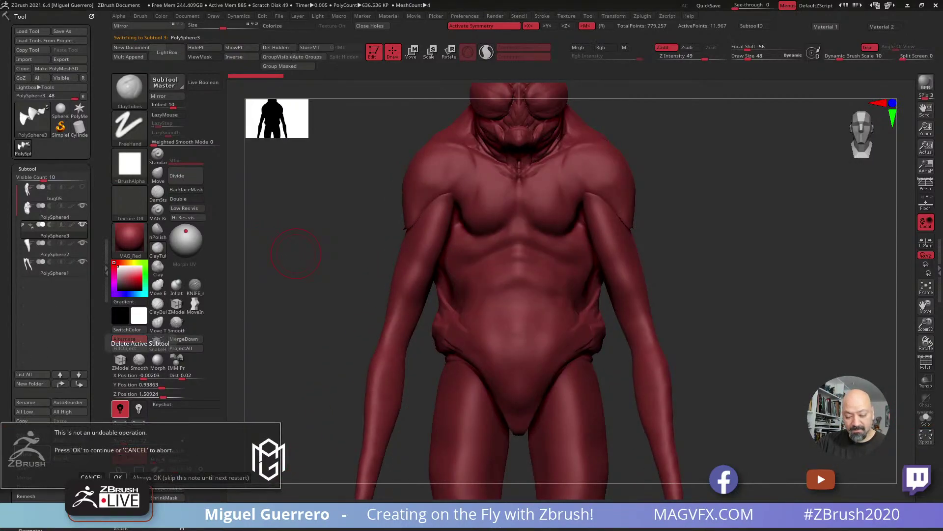
click(117, 477)
Select the PolySphere1 arms and adjust the inner upper arm beneath the shoulder with the Move brush at Draw Size 88
mouse_move(307, 321)
mouse_down()
mouse_move(362, 274)
mouse_move(382, 270)
mouse_move(368, 297)
mouse_move(352, 286)
mouse_move(441, 264)
mouse_move(409, 256)
mouse_up()
alt+click(497, 257)
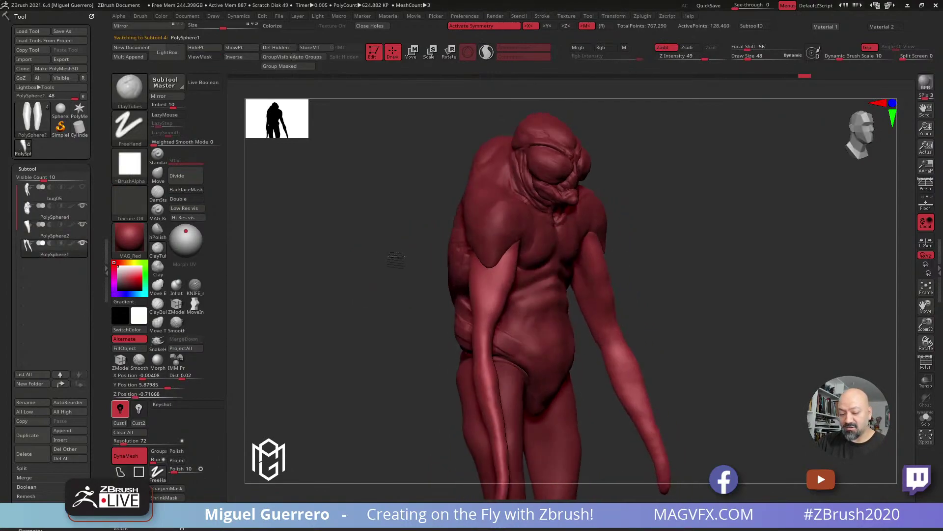
click(157, 173)
key(])
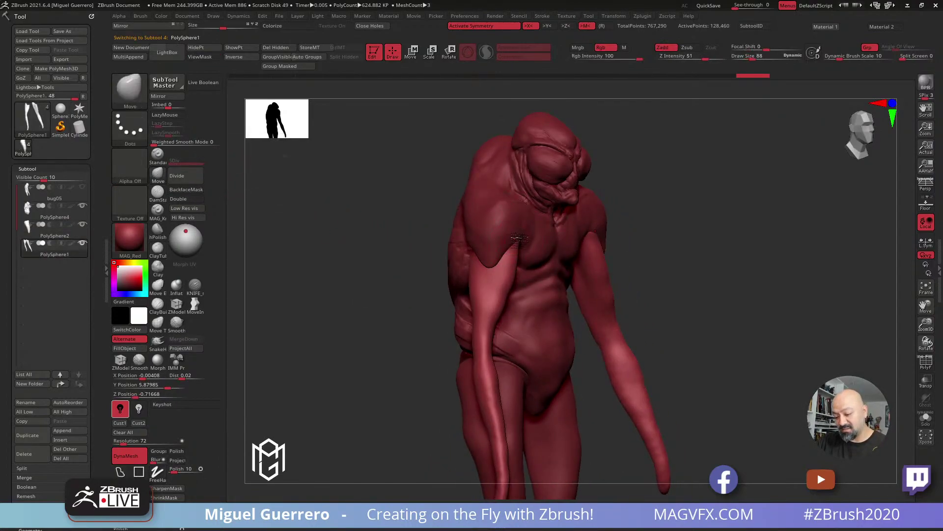
drag(517, 242, 506, 280)
key([)
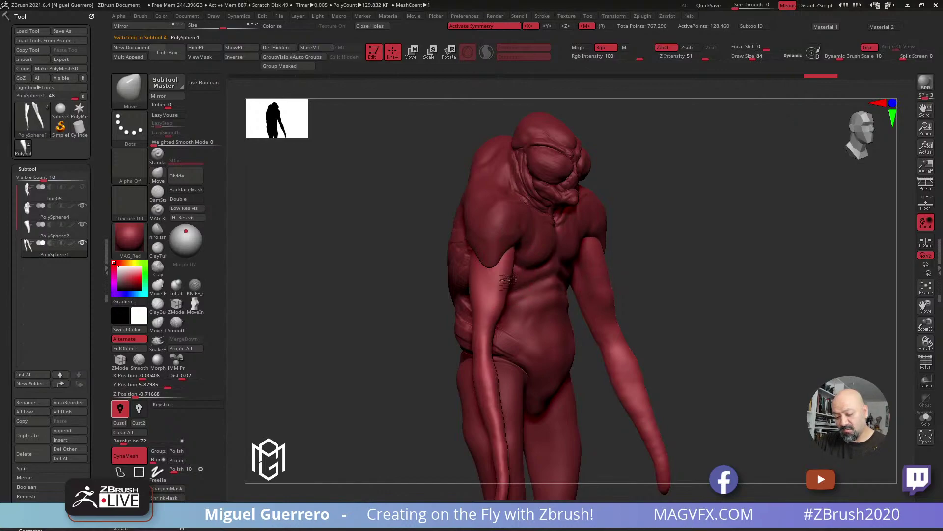
mouse_move(393, 216)
mouse_down()
mouse_move(418, 226)
mouse_move(337, 274)
mouse_move(438, 293)
mouse_move(411, 249)
mouse_up()
drag(381, 315, 421, 287)
Select the PolySphere4 torso and reshape the hip fold above the thigh with the Move brush at Draw Size 84
alt+click(508, 284)
drag(362, 269, 228, 215)
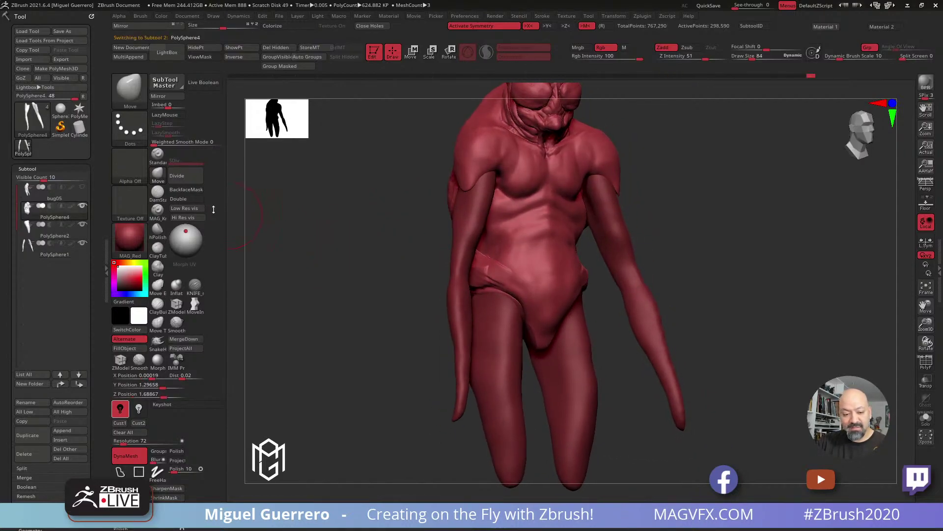
drag(309, 243, 336, 270)
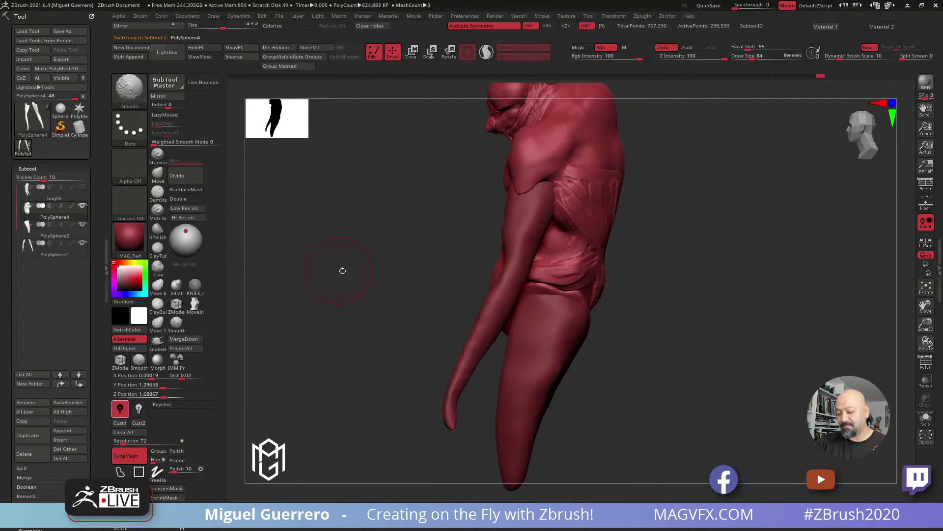
mouse_move(536, 291)
mouse_down()
mouse_move(533, 281)
mouse_move(566, 295)
mouse_up()
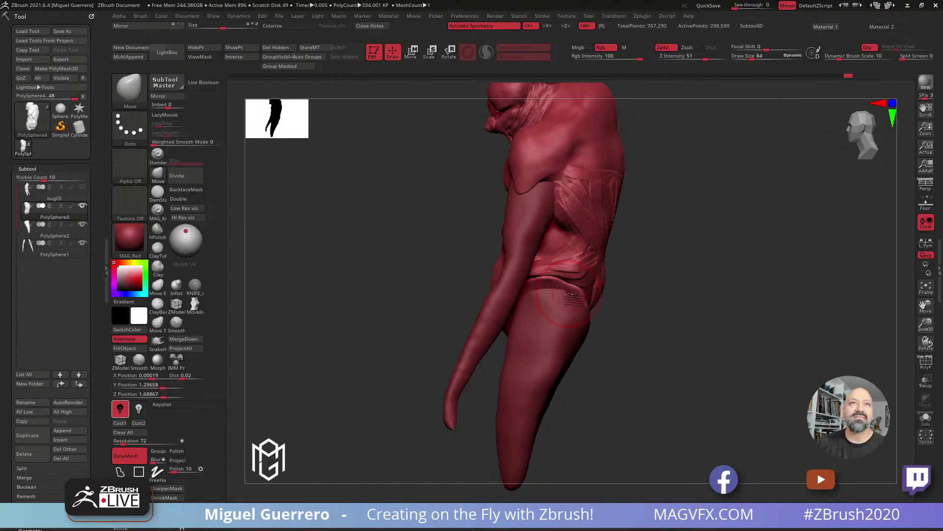
mouse_move(572, 297)
mouse_down()
mouse_move(362, 290)
mouse_move(377, 274)
mouse_move(344, 284)
mouse_move(404, 274)
mouse_move(543, 289)
mouse_up()
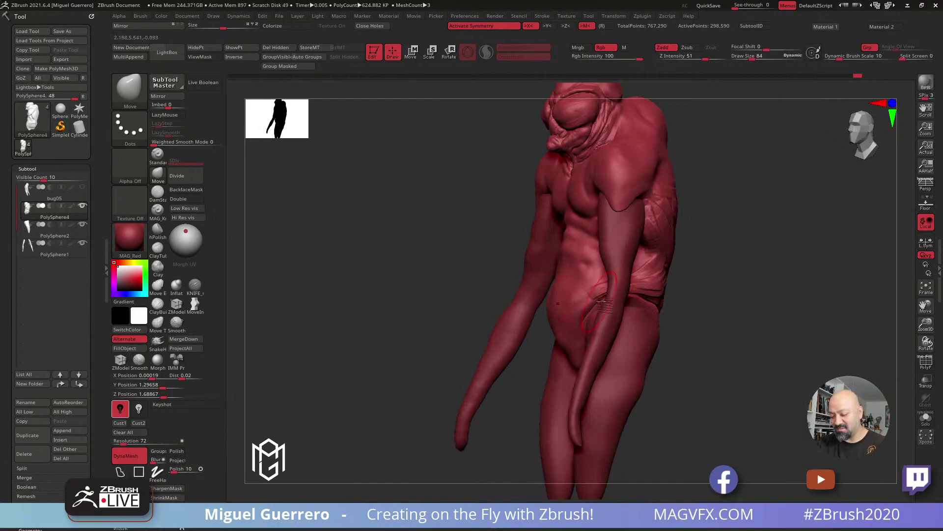
Isolate the torso and reshape its hip and lower belly with the Move brush at Z Intensity 13 and Draw Size 124
click(926, 418)
drag(727, 314, 614, 307)
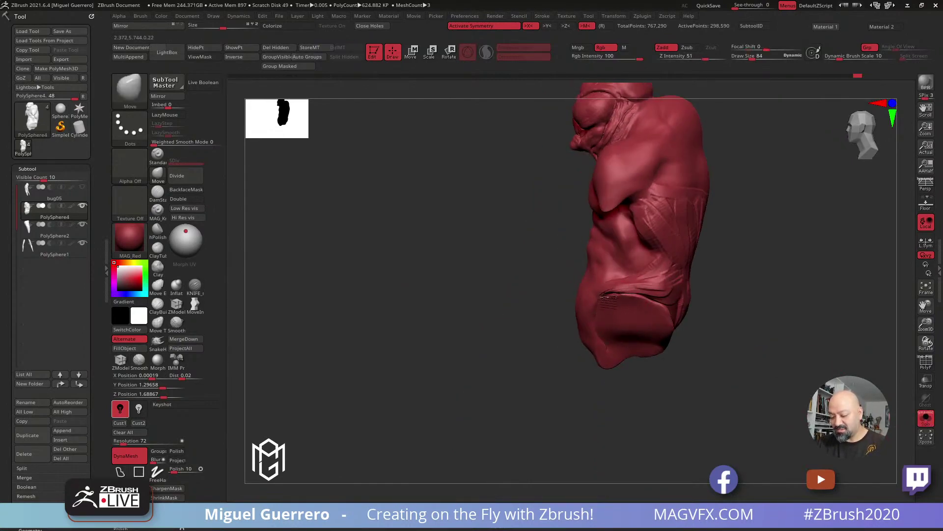
mouse_move(548, 274)
mouse_down()
mouse_move(792, 359)
mouse_move(730, 335)
mouse_up()
drag(585, 297, 581, 291)
drag(705, 58, 681, 57)
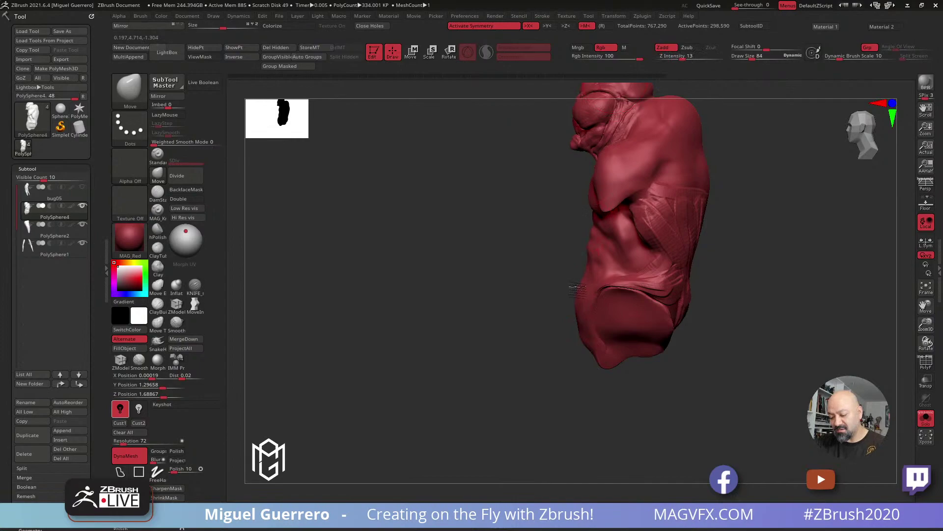
key(])
mouse_move(578, 299)
mouse_down()
mouse_move(562, 297)
mouse_move(576, 284)
mouse_move(574, 327)
mouse_up()
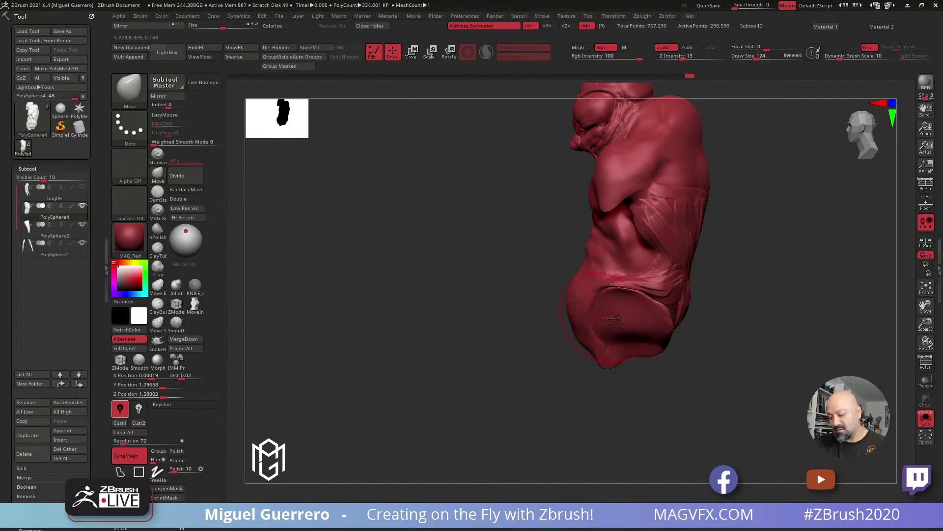
drag(732, 347, 835, 388)
click(925, 419)
Select the PolySphere2 legs and shift them vertically at the hip sockets with the gizmo
drag(805, 348, 733, 354)
alt+click(543, 370)
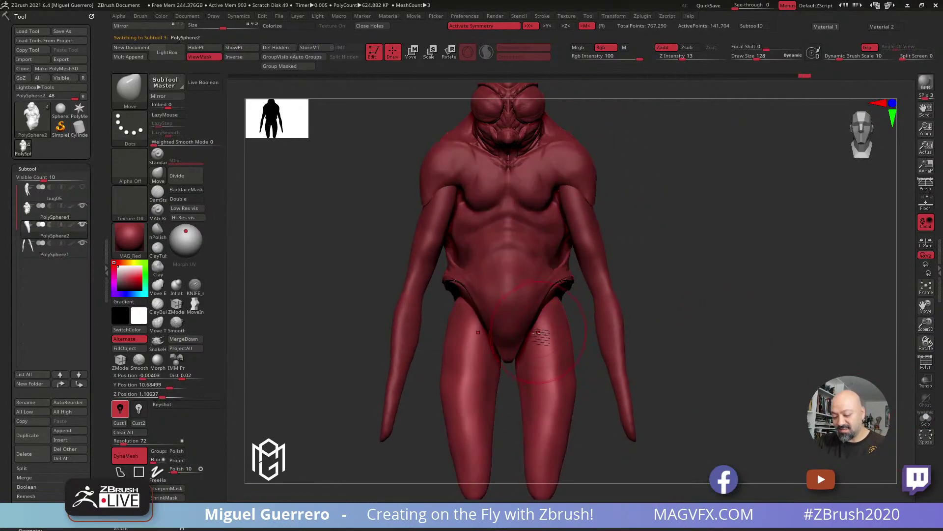
key(w)
click(462, 325)
drag(452, 324, 388, 271)
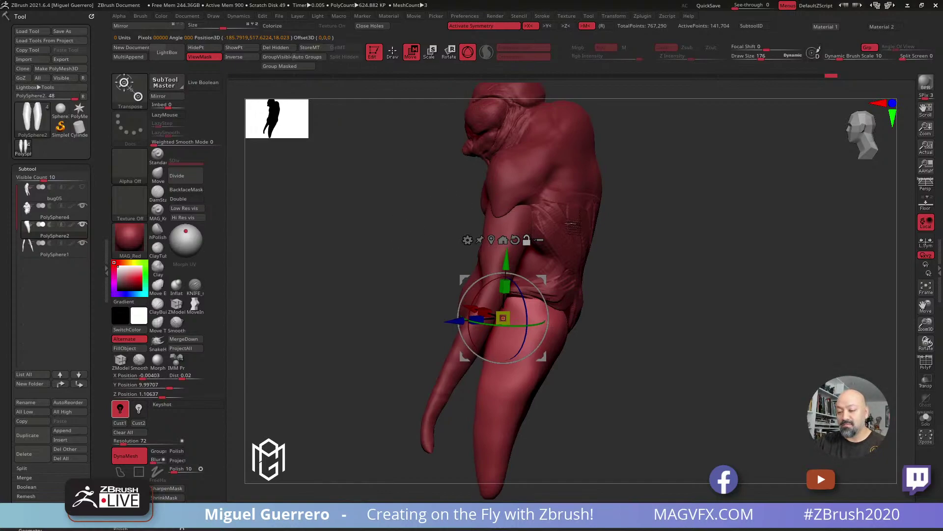
Try to rotate the PolySphere4 torso around the shoulder with the gizmo
alt+click(573, 220)
alt+drag(417, 198, 390, 184)
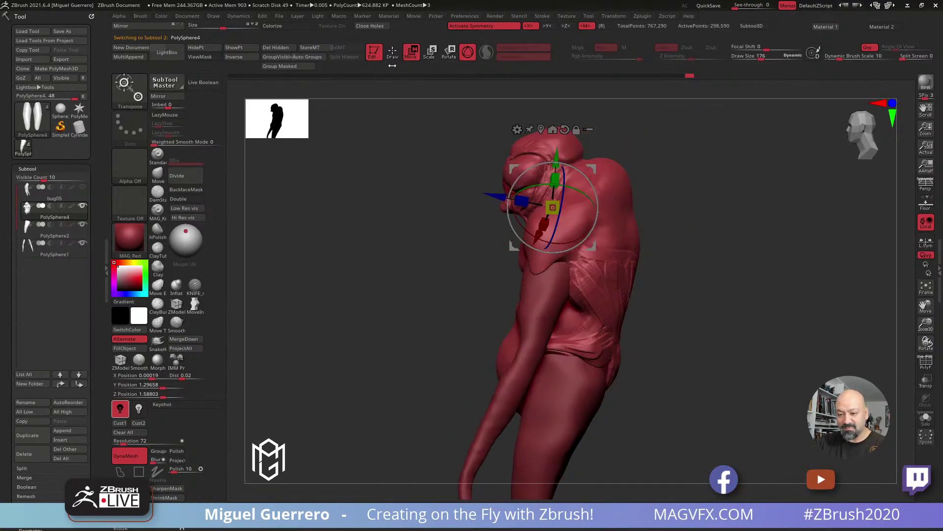
click(430, 51)
drag(514, 183, 508, 197)
drag(404, 238, 388, 250)
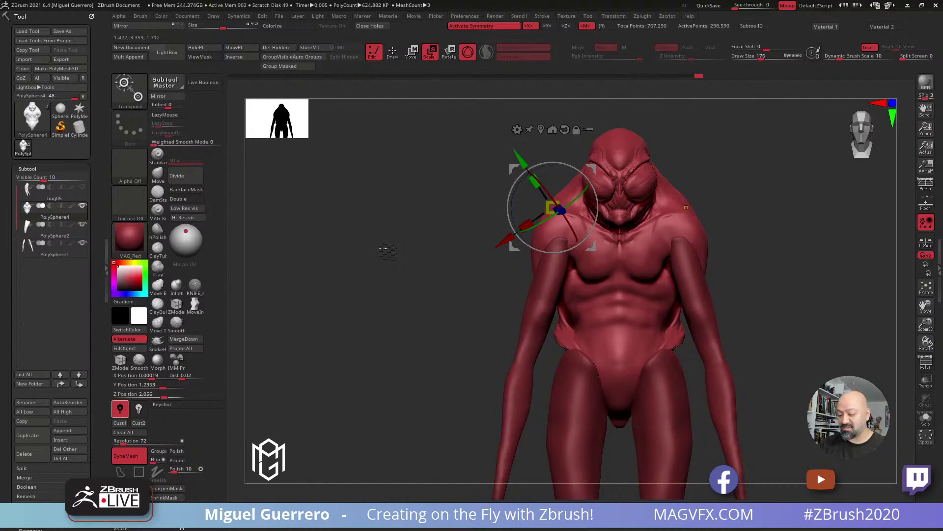
drag(387, 250, 398, 333)
drag(381, 334, 388, 337)
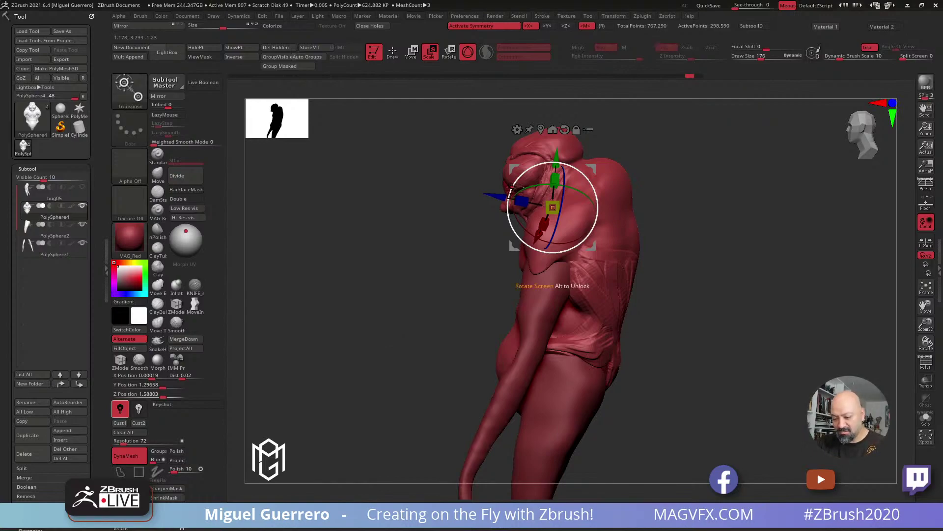
drag(451, 239, 397, 76)
key(q)
Select the PolySphere1 arms and append a Cube3D as a new subtool
drag(432, 205, 406, 245)
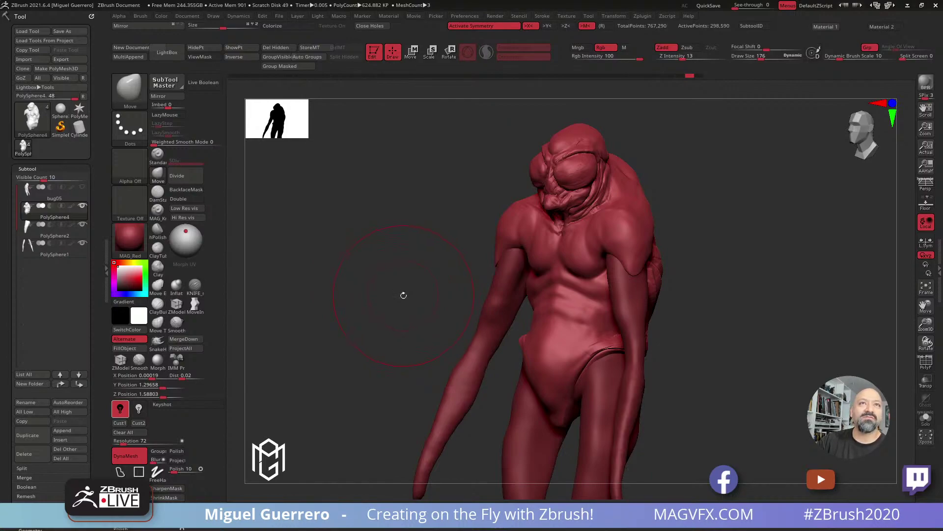
mouse_move(403, 295)
mouse_down()
mouse_move(388, 274)
mouse_move(406, 290)
mouse_up()
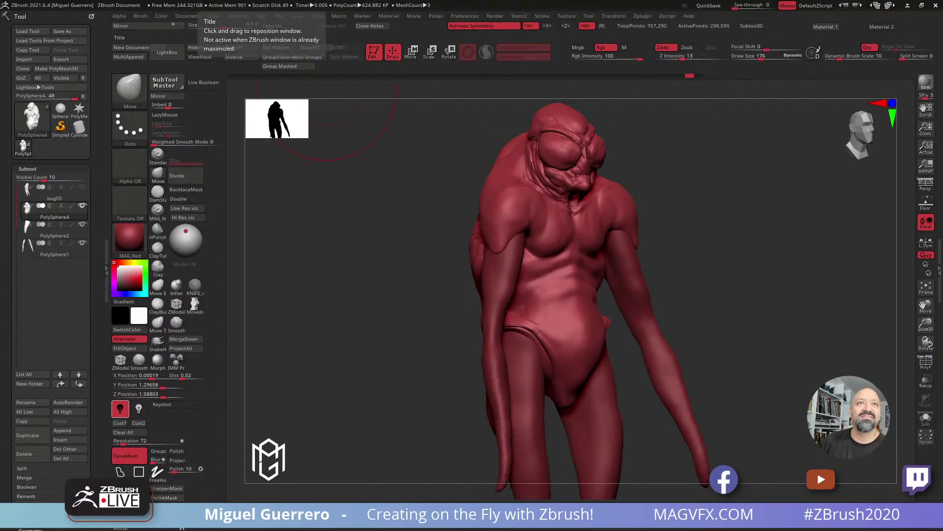
drag(374, 265, 375, 268)
alt+drag(431, 280, 452, 238)
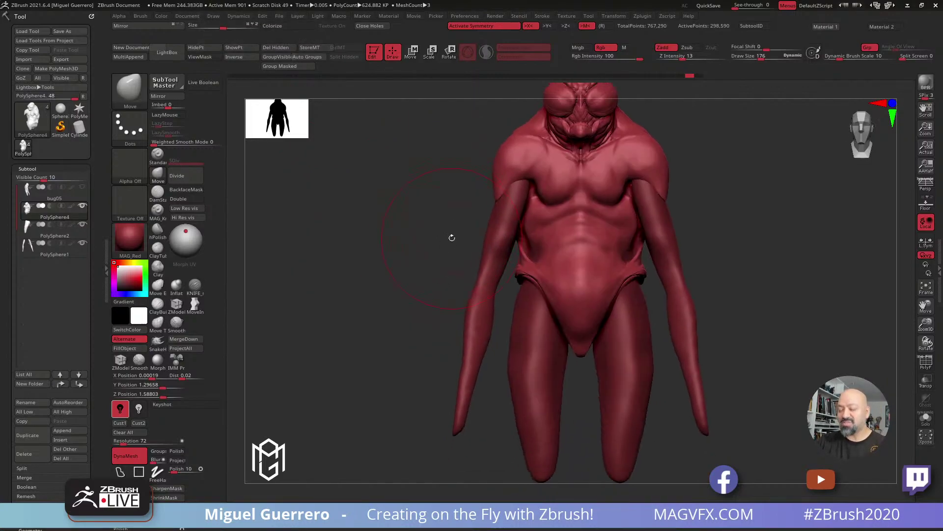
alt+click(464, 393)
alt+drag(441, 375, 400, 280)
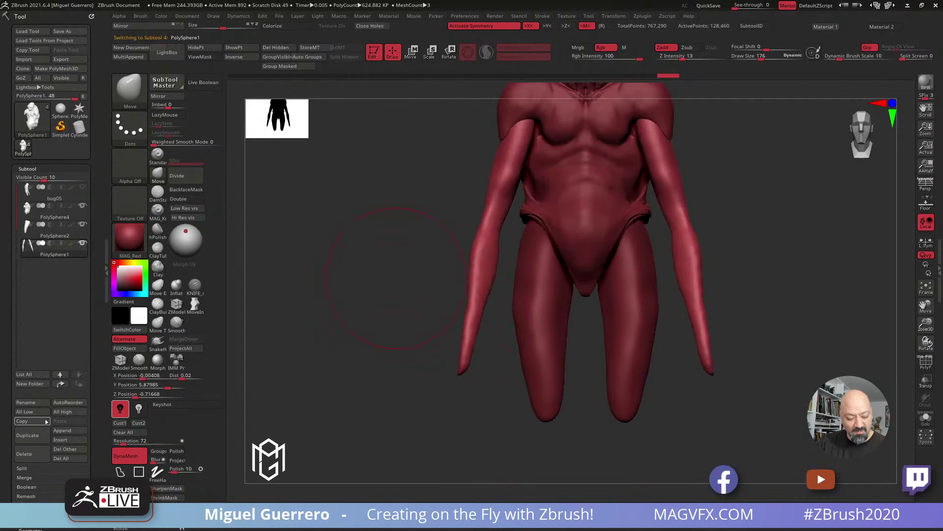
click(57, 432)
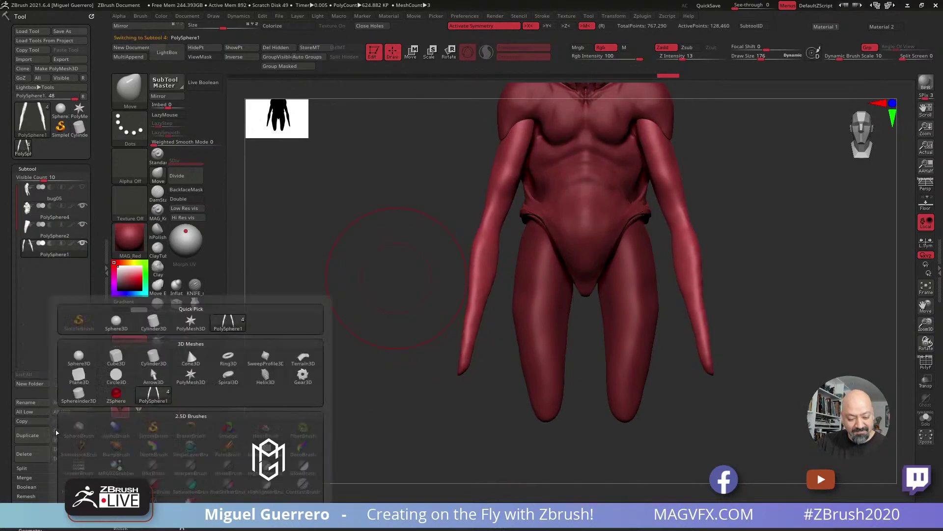
click(114, 361)
Move the new cube from the chest to the tip of one forearm, aligning its depth with the arm
mouse_move(386, 275)
ctrl+right_down()
mouse_move(379, 253)
mouse_move(380, 275)
ctrl+right_up()
key(w)
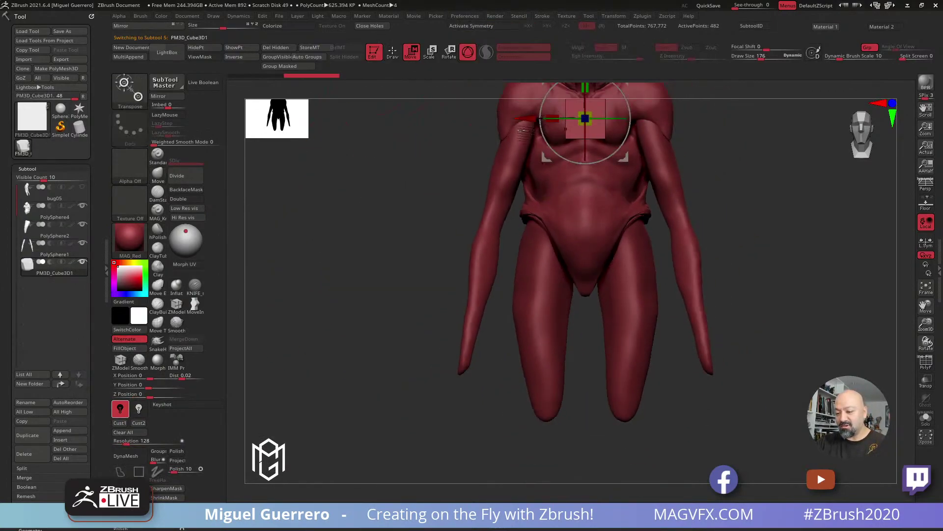
drag(546, 157, 429, 408)
right_drag(358, 348, 511, 370)
drag(514, 369, 601, 372)
shift+right_drag(415, 332, 361, 330)
alt+right_drag(403, 308, 343, 312)
ctrl+right_drag(411, 241, 359, 260)
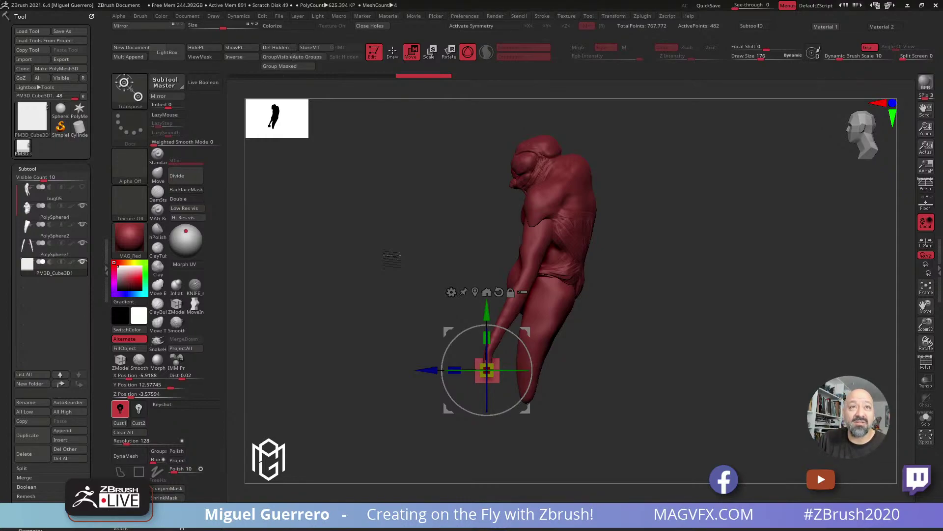
Stretch the cube vertically into a tall, thin box and nudge it into place over the forearm tip
drag(370, 280, 396, 281)
drag(448, 297, 478, 299)
drag(467, 266, 467, 262)
click(394, 53)
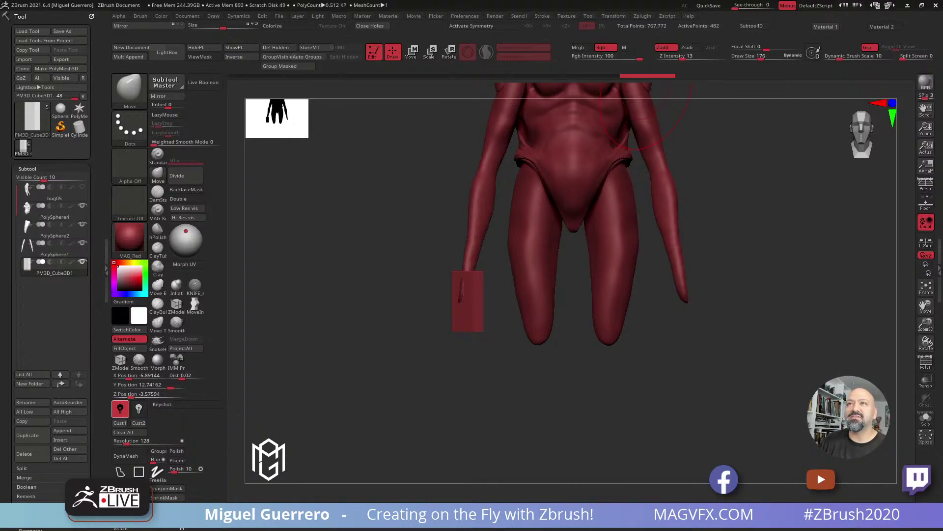
drag(369, 0, 365, 10)
scroll(327, 341, up, 2)
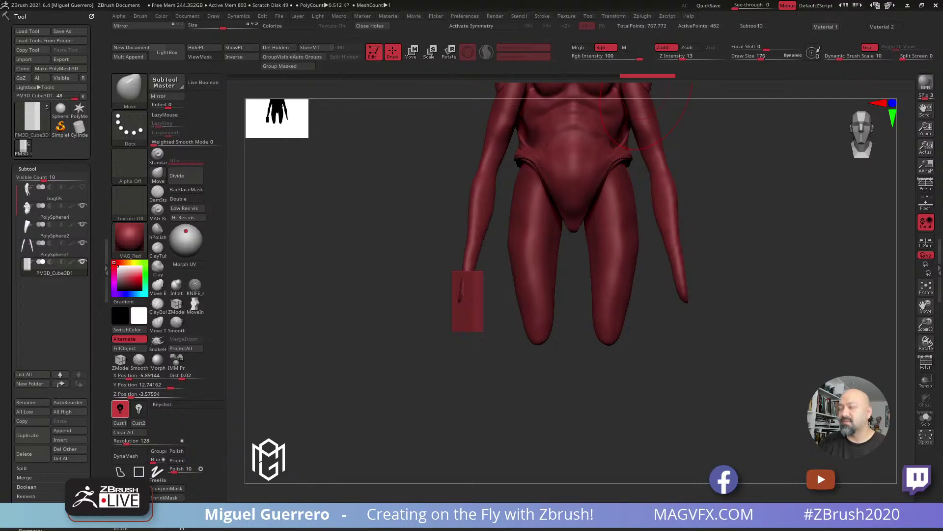
Turn on the wireframe display and DynaMesh the hand box, remeshing it at resolution 64
mouse_move(381, 293)
mouse_down()
mouse_move(343, 299)
mouse_move(366, 298)
mouse_up()
click(176, 286)
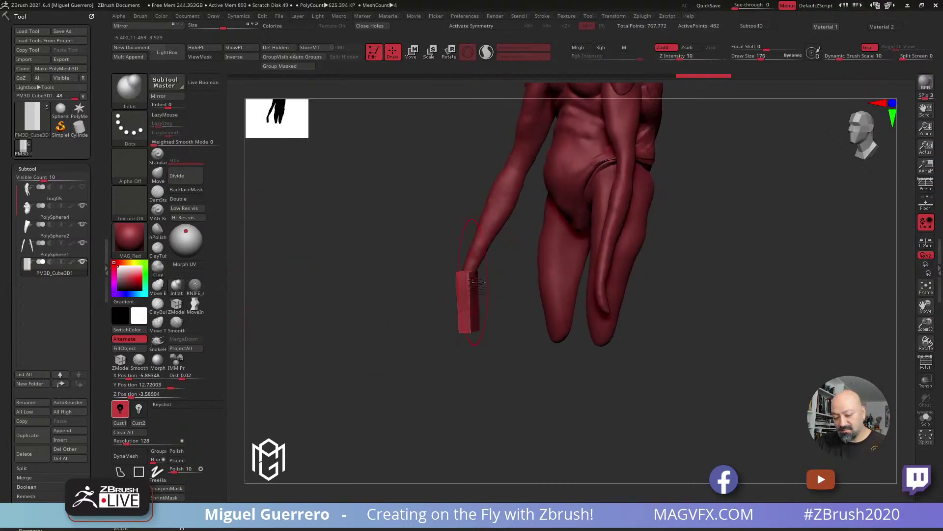
key(bracketleft)
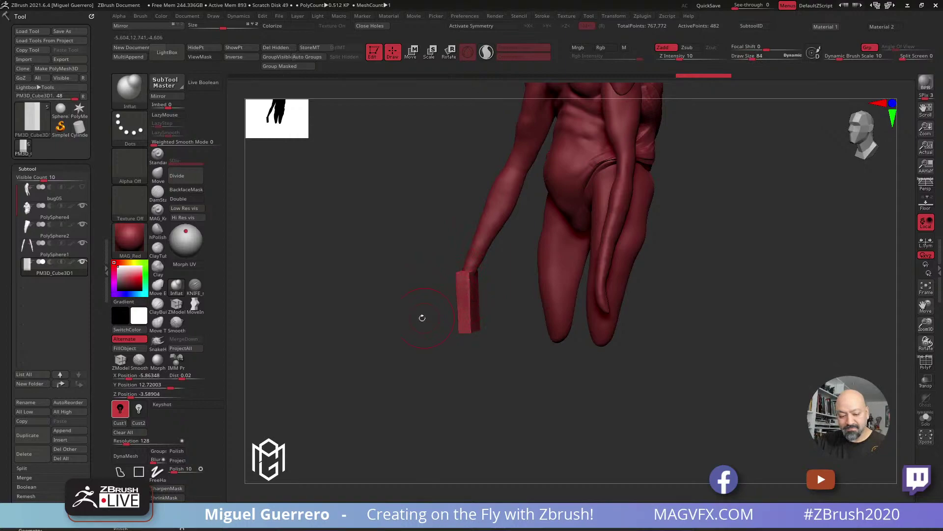
key(shift+f)
drag(504, 339, 375, 320)
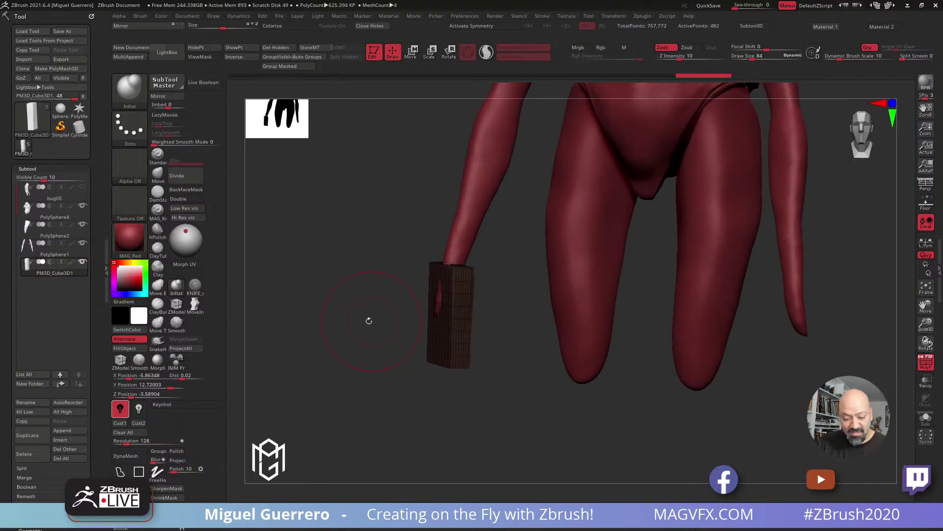
click(128, 456)
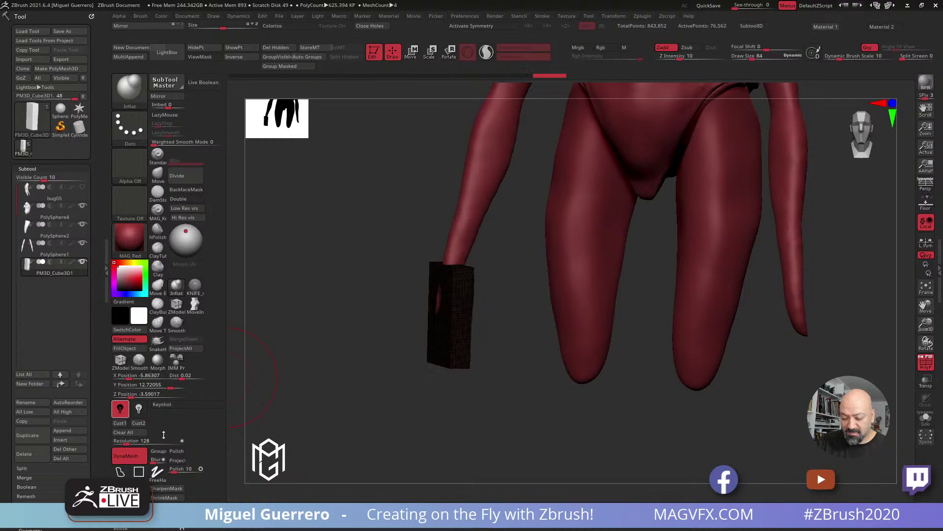
click(132, 442)
text(64)
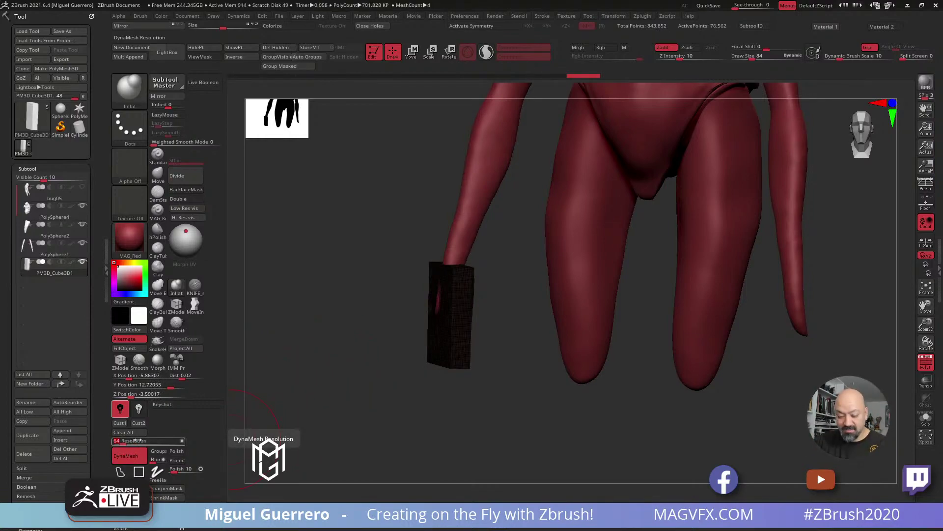
key(Return)
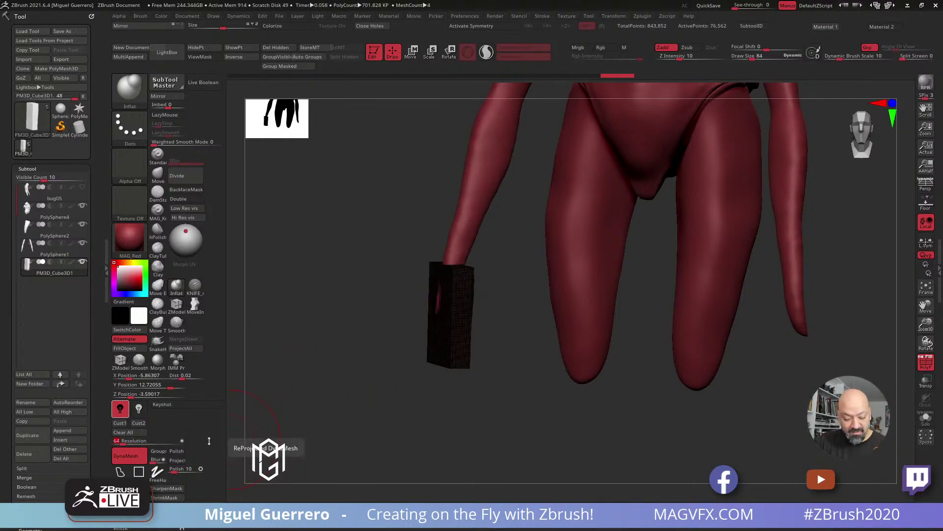
mouse_move(341, 332)
ctrl+mouse_down()
mouse_move(364, 356)
mouse_move(359, 334)
ctrl+mouse_up()
Swell the inner side edge of the hand box with the Inflat brush to start the thumb base
drag(427, 320, 381, 321)
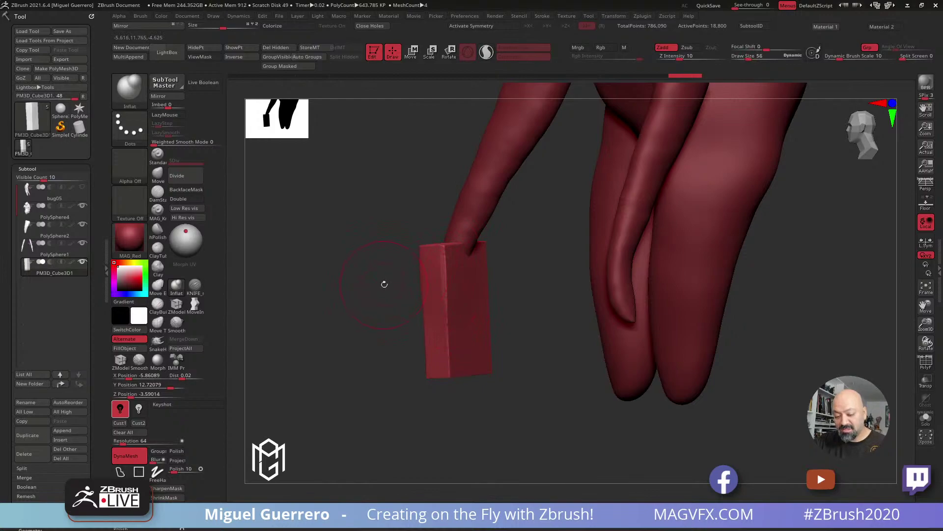
drag(384, 284, 415, 278)
drag(412, 313, 370, 313)
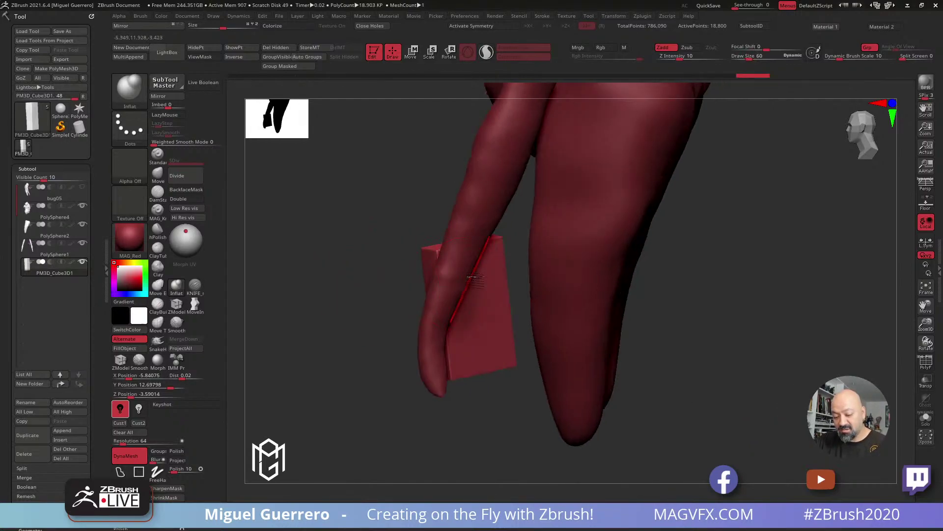
drag(503, 313, 496, 297)
drag(359, 268, 422, 267)
drag(501, 268, 494, 295)
drag(408, 287, 341, 291)
Pull a pointed thumb out of the box's inner side with the Move and SnakeHook brushes
click(158, 174)
drag(399, 269, 428, 274)
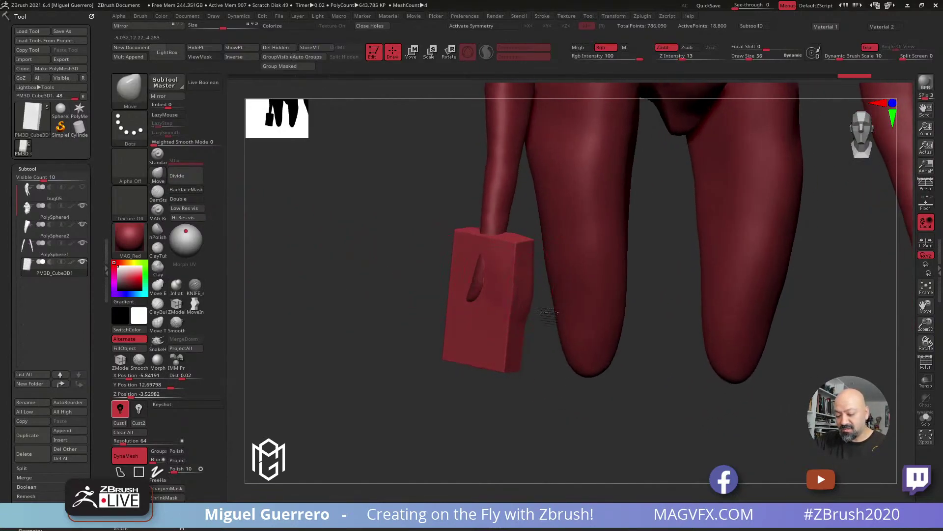
drag(586, 354, 589, 355)
mouse_move(531, 297)
mouse_down()
mouse_move(585, 366)
mouse_move(554, 312)
mouse_move(554, 344)
mouse_move(543, 312)
mouse_move(577, 387)
mouse_up()
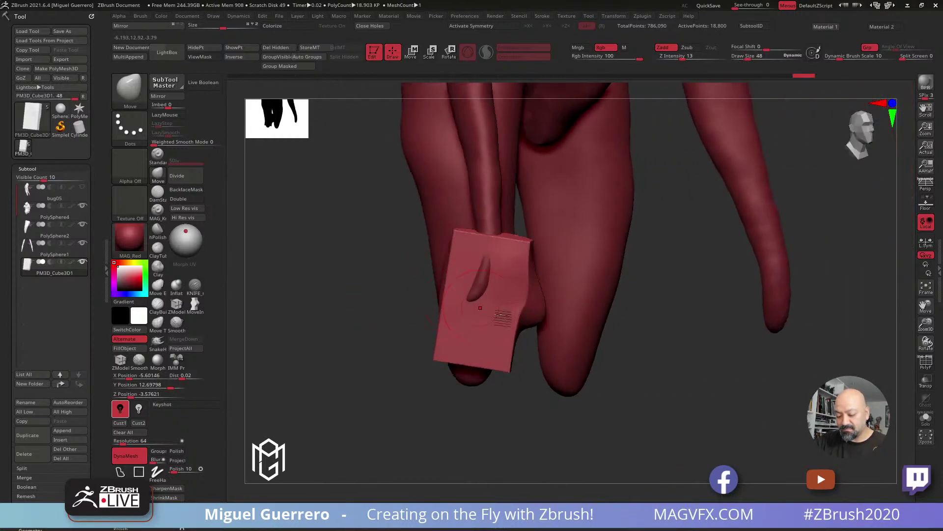
drag(545, 319, 545, 327)
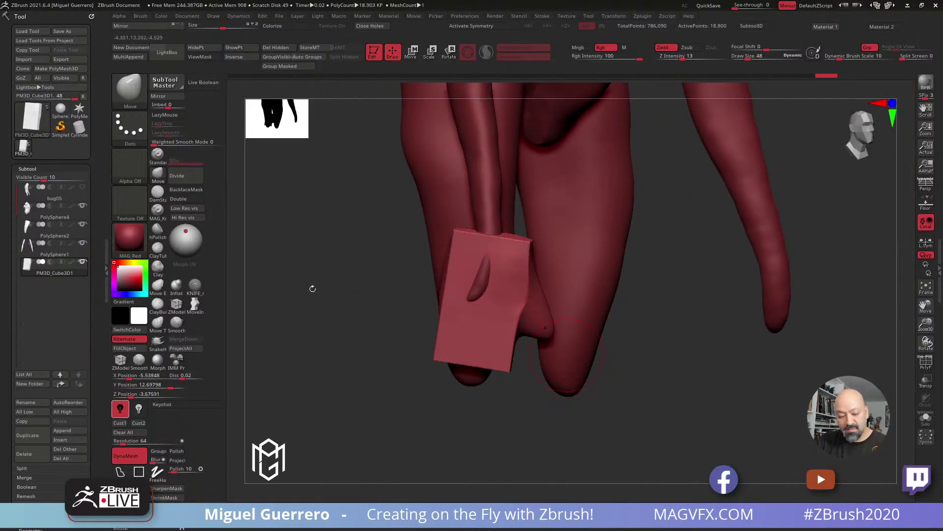
click(158, 341)
mouse_move(373, 393)
mouse_down()
mouse_move(550, 338)
mouse_move(575, 381)
mouse_move(467, 388)
mouse_move(477, 268)
mouse_up()
mouse_move(354, 225)
mouse_down()
mouse_move(339, 251)
mouse_move(347, 257)
mouse_move(379, 240)
mouse_move(363, 240)
mouse_up()
mouse_move(334, 269)
mouse_down()
mouse_move(371, 277)
mouse_move(297, 292)
mouse_move(388, 322)
mouse_move(453, 321)
mouse_up()
Build up rounded finger stubs along the hand's lower edge with the Clay brush at draw size 24
click(157, 266)
key(bracketleft)
drag(375, 317, 334, 309)
drag(469, 328, 467, 324)
drag(393, 322, 412, 328)
drag(350, 326, 455, 338)
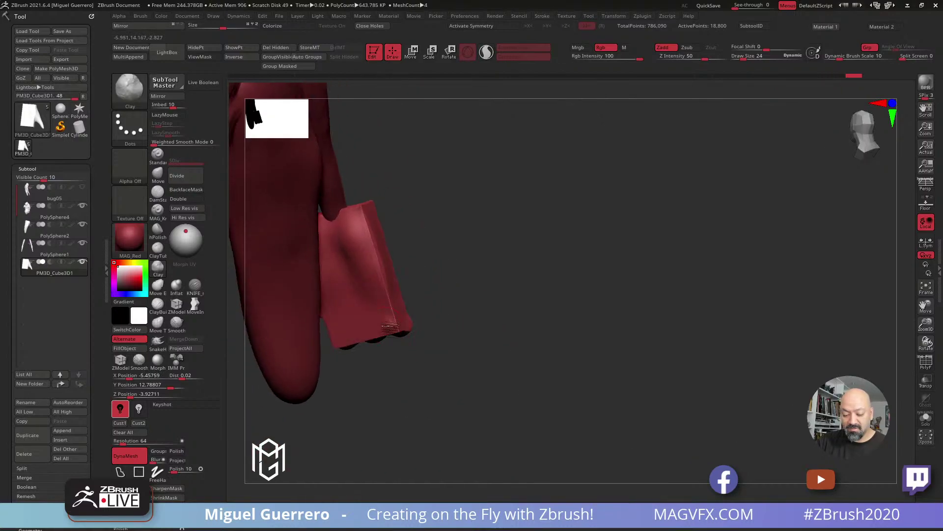
drag(393, 322, 373, 330)
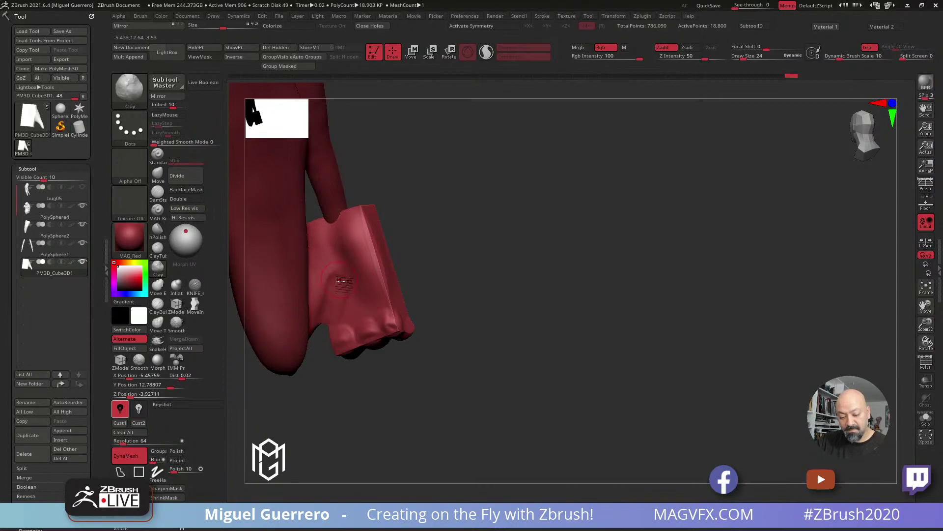
mouse_move(426, 289)
mouse_down()
mouse_move(388, 290)
mouse_move(366, 226)
mouse_up()
mouse_move(466, 285)
mouse_down()
mouse_move(426, 284)
mouse_move(326, 251)
mouse_up()
mouse_move(495, 289)
alt+mouse_down()
mouse_move(585, 345)
mouse_move(432, 270)
mouse_move(472, 286)
mouse_move(489, 280)
alt+mouse_up()
Adjust the overall shape of the palm and thumb with a larger Move brush
key(b)
key(m)
key(v)
key(bracketright)
drag(427, 280, 472, 286)
mouse_move(386, 288)
mouse_down()
mouse_move(407, 284)
mouse_move(339, 250)
mouse_move(374, 292)
mouse_move(378, 278)
mouse_move(415, 268)
mouse_up()
key(bracketright)
Reposition the hand at the end of the forearm with the gizmo and return to Draw mode
click(412, 52)
drag(493, 341, 471, 343)
mouse_move(438, 307)
mouse_down()
mouse_move(428, 309)
mouse_move(453, 304)
mouse_up()
mouse_move(383, 261)
mouse_down()
mouse_move(362, 259)
mouse_move(358, 283)
mouse_up()
key(q)
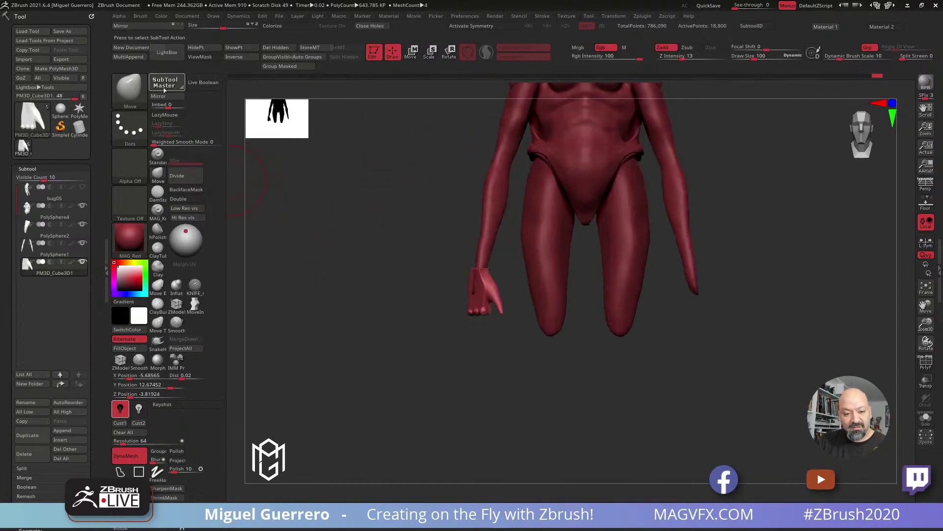
Mirror the hand onto the opposite arm with SubTool Master and activate X symmetry
click(159, 97)
click(418, 250)
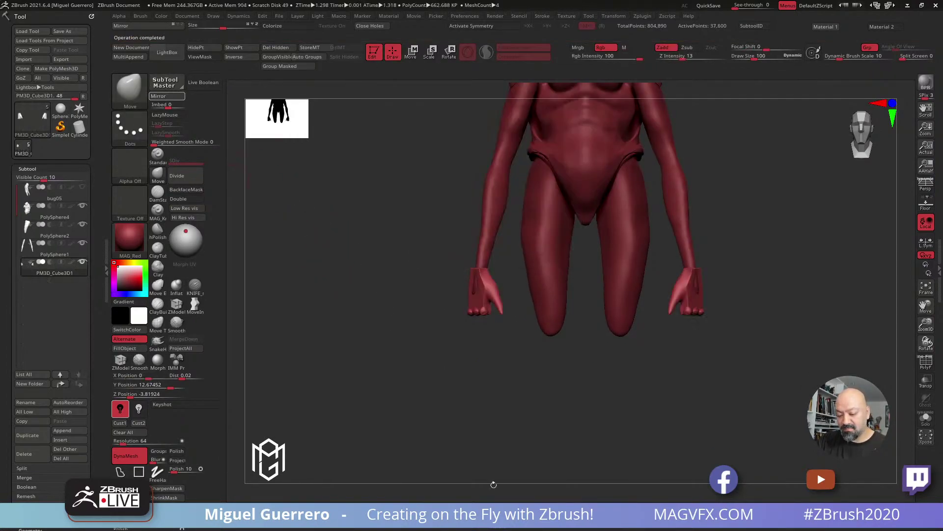
key(x)
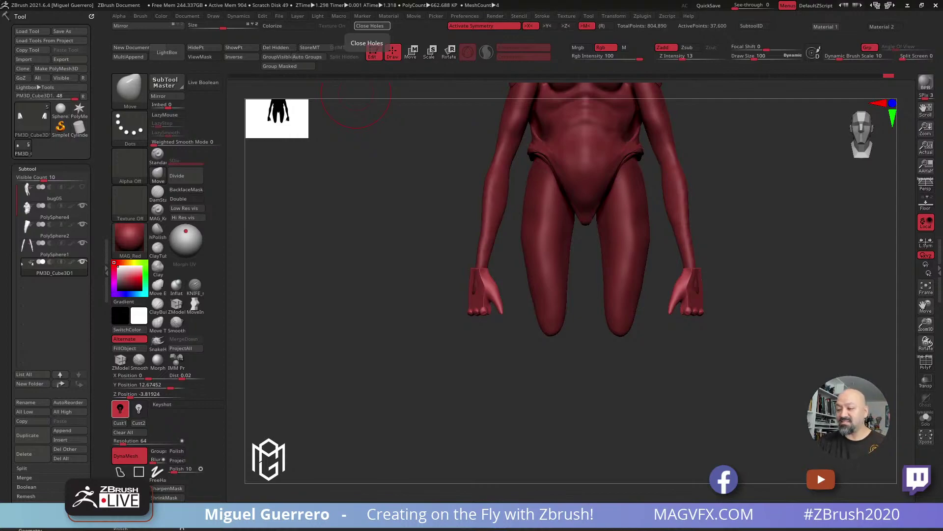
Isolate the original bug05 sculpt to compare its proportions with the new body parts, and return to the PM3D_Cube3D1 hands
mouse_move(378, 255)
mouse_down()
mouse_move(362, 312)
mouse_move(382, 225)
mouse_move(350, 326)
mouse_move(366, 332)
mouse_move(352, 326)
mouse_up()
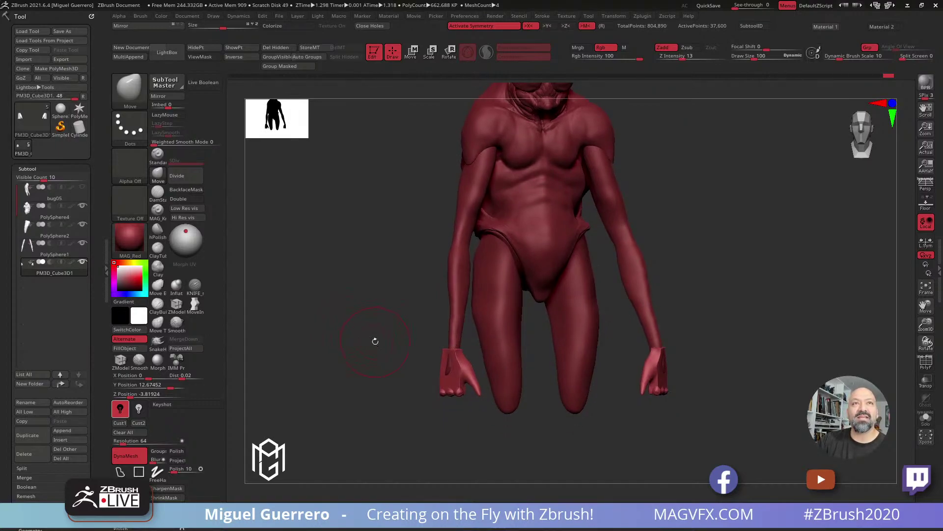
drag(352, 335, 396, 360)
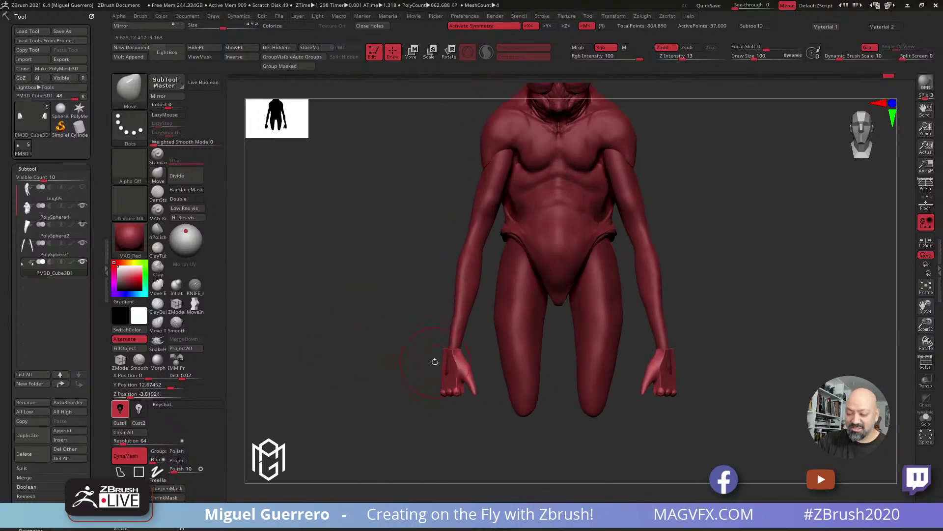
drag(352, 338, 388, 350)
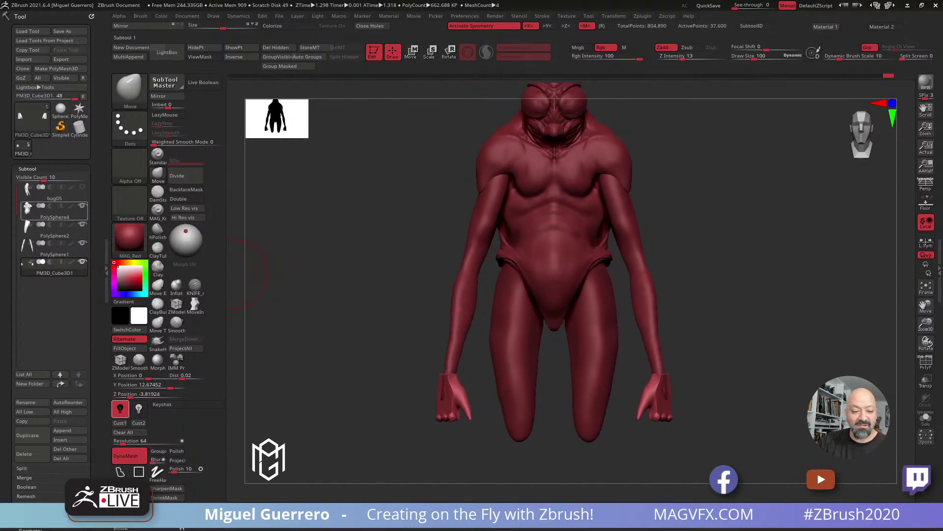
click(41, 193)
click(924, 418)
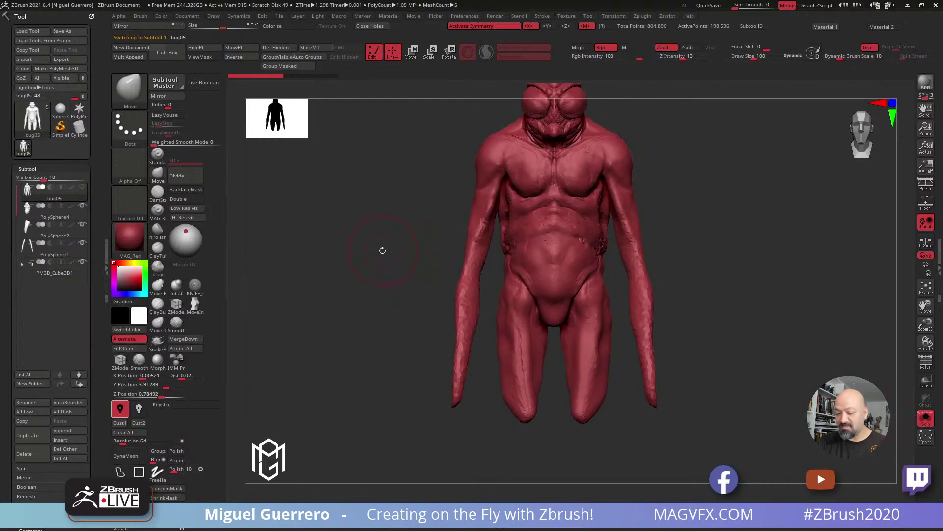
drag(382, 251, 451, 212)
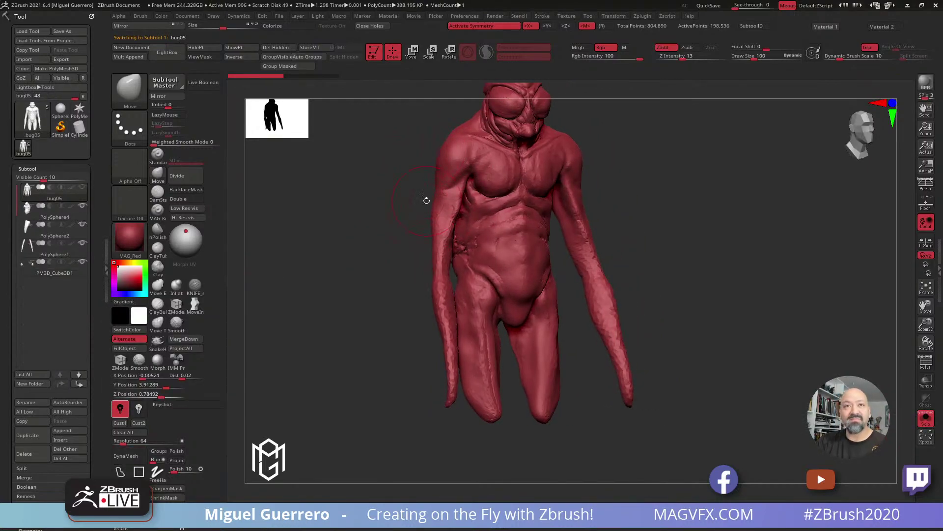
shift+drag(337, 236, 333, 233)
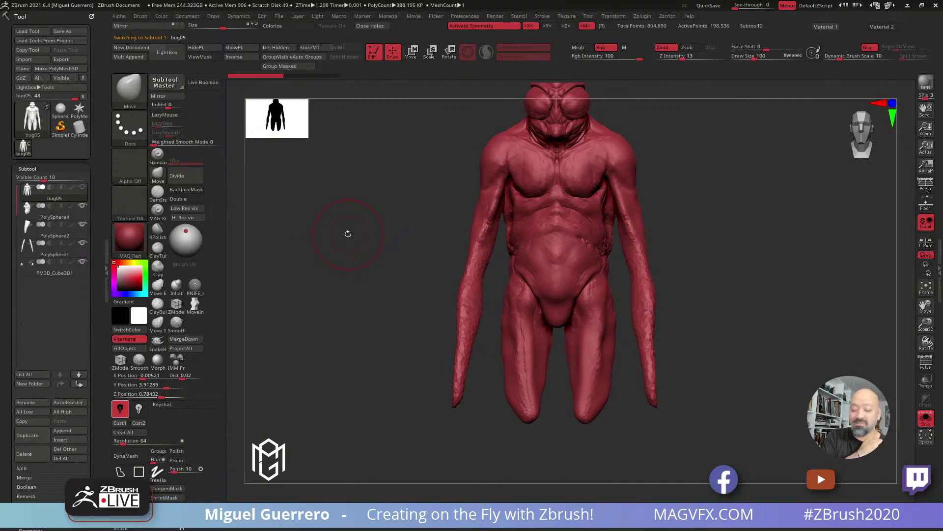
drag(362, 294, 337, 274)
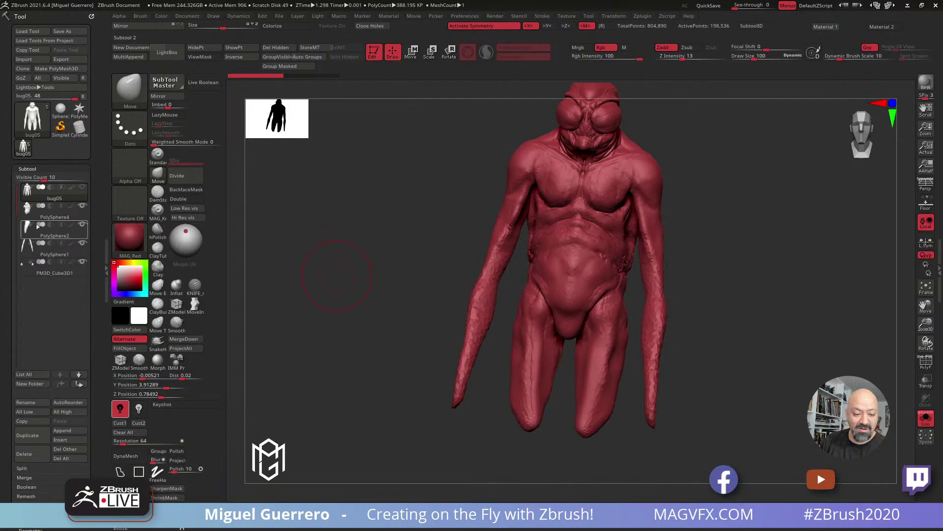
click(60, 264)
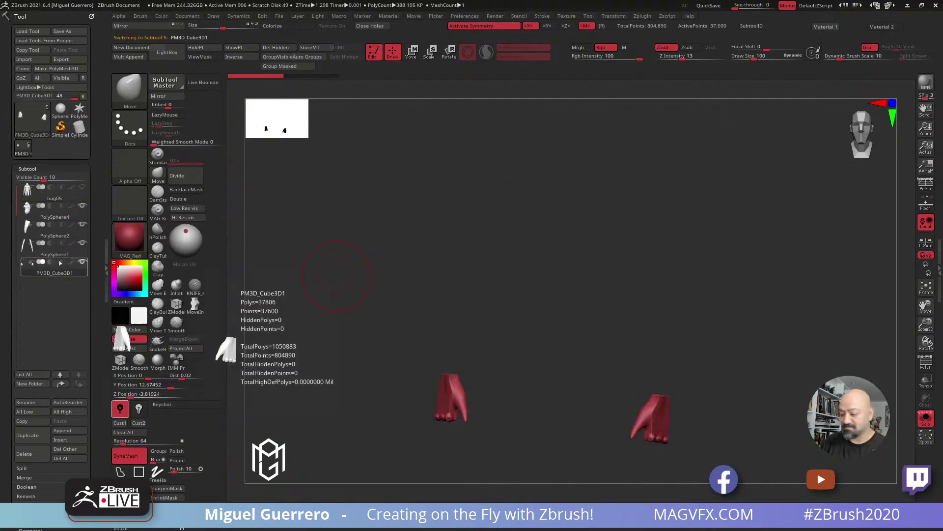
click(926, 419)
alt+drag(355, 330, 434, 273)
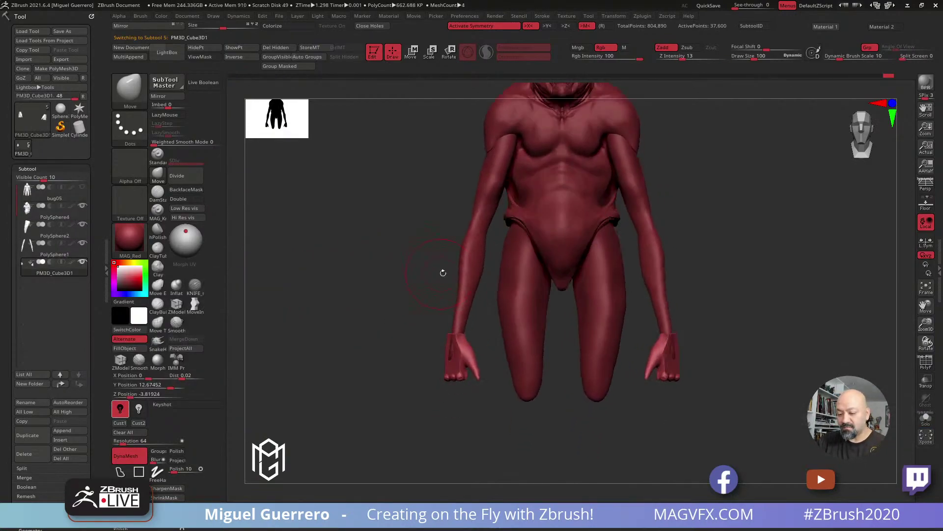
drag(434, 316, 461, 359)
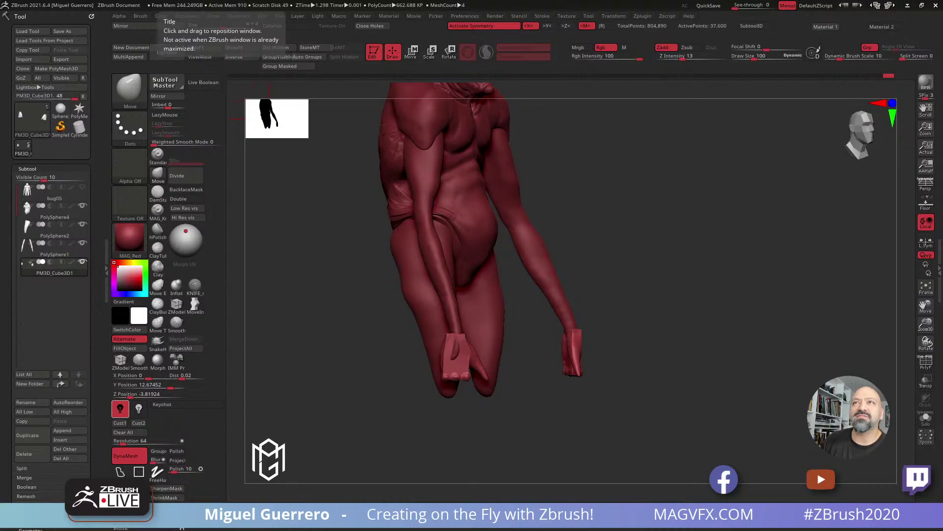
Switch to the Google Images results in the browser, examine the related photos of very thin bodies, and return to ZBrush
key(alt+Tab)
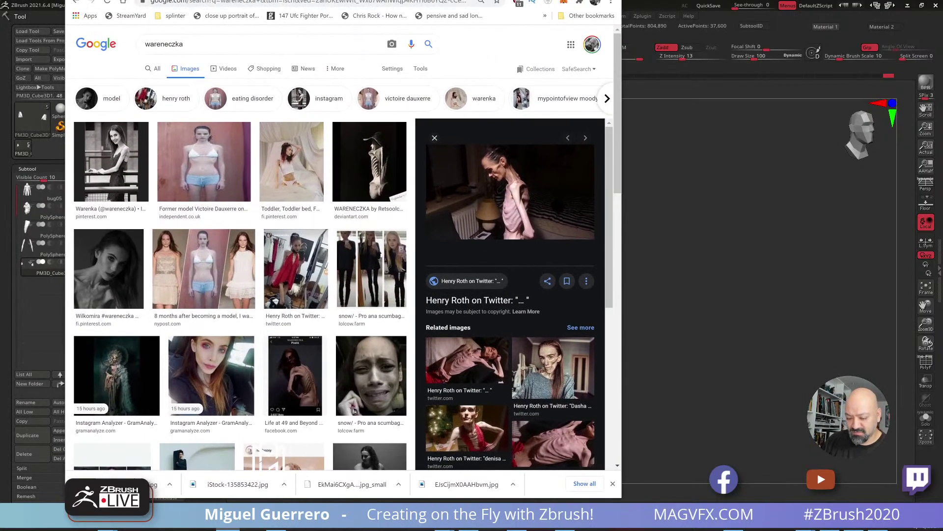
scroll(509, 225, down, 1)
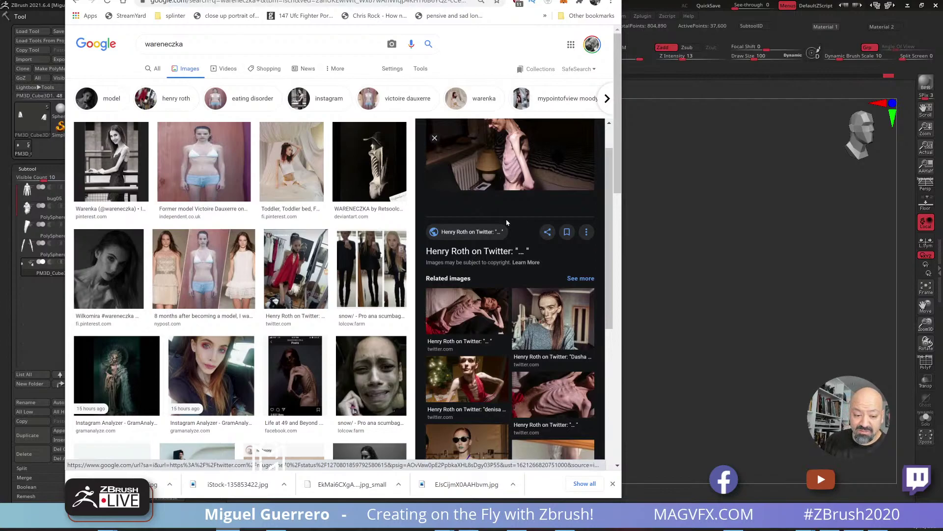
scroll(508, 223, down, 3)
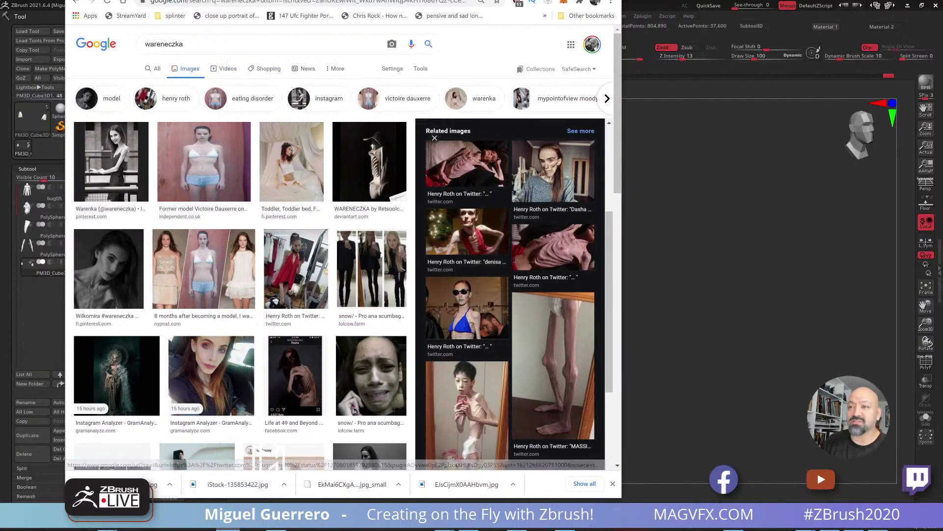
key(alt+Tab)
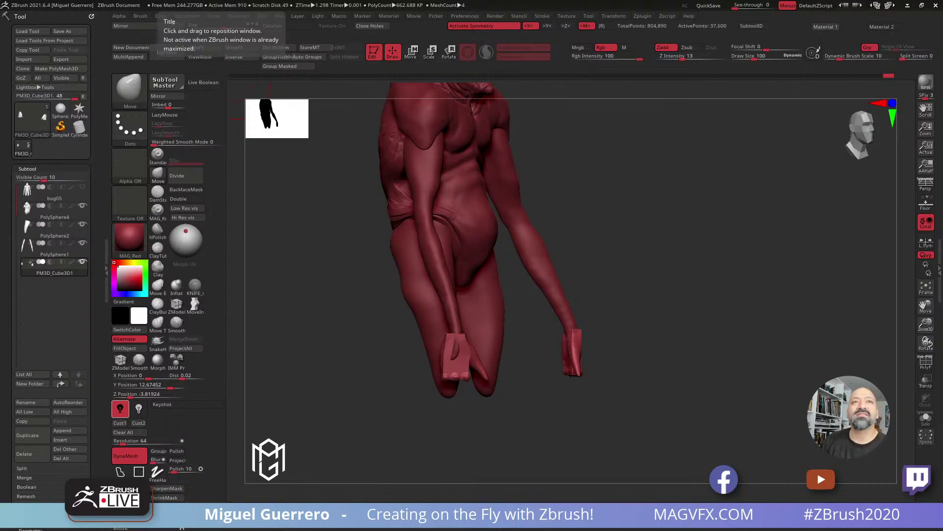
Reduce the Move brush to draw size 20 and tweak the finger stubs on the mirrored hands
drag(327, 249, 369, 287)
alt+drag(402, 359, 401, 325)
key(bracketleft)
key(bracketleft)
key(bracketleft)
key(bracketleft)
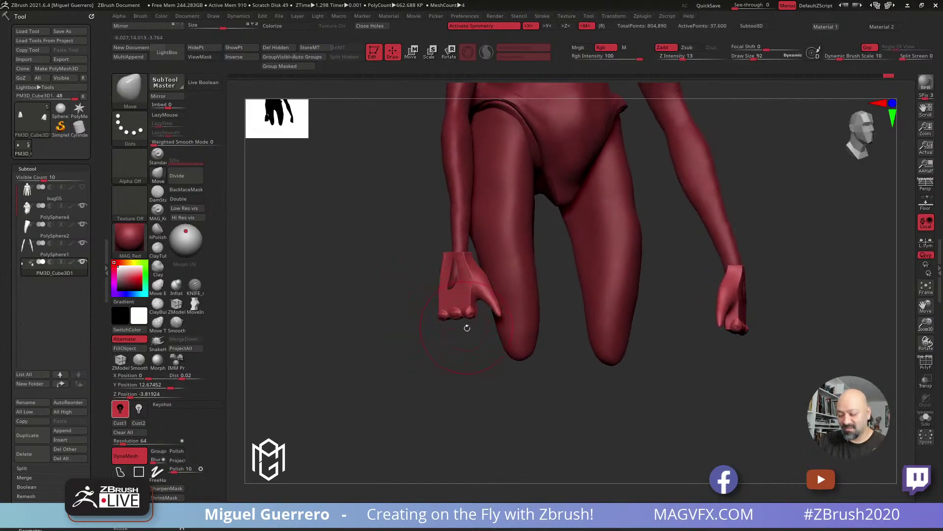
drag(453, 340, 445, 326)
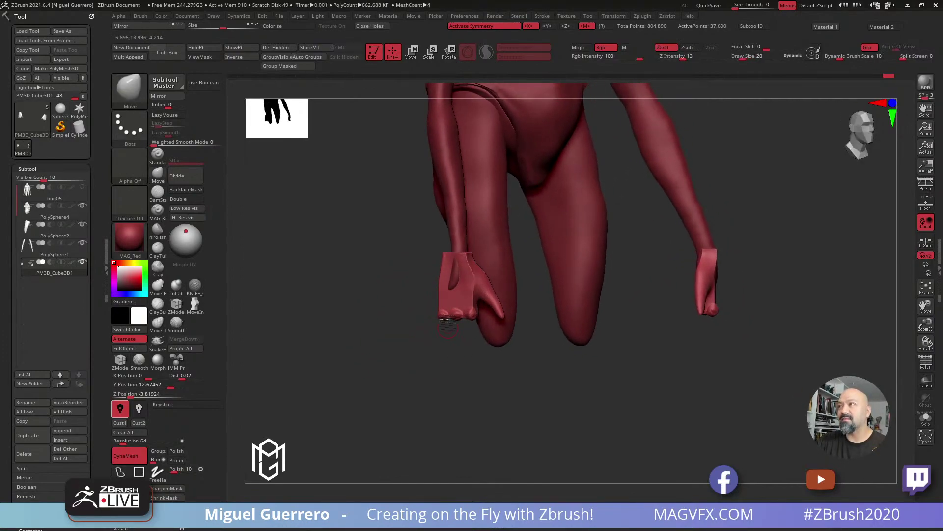
Smooth the mirrored hands at draw size 32, adjusting the Weighted Smooth Mode along the way
key(bracketright)
mouse_move(468, 264)
shift+mouse_down()
mouse_move(478, 282)
mouse_move(471, 267)
shift+mouse_up()
mouse_move(379, 266)
mouse_down()
mouse_move(435, 256)
mouse_move(447, 268)
mouse_move(437, 275)
mouse_move(442, 289)
mouse_move(464, 280)
mouse_up()
mouse_move(444, 263)
shift+mouse_down()
mouse_move(441, 277)
mouse_move(440, 256)
shift+mouse_up()
click(155, 146)
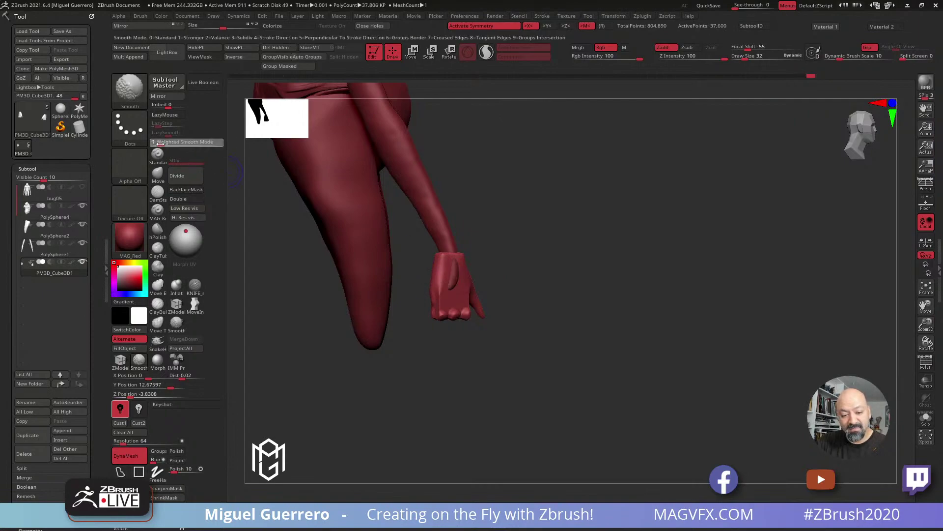
shift+drag(479, 268, 432, 256)
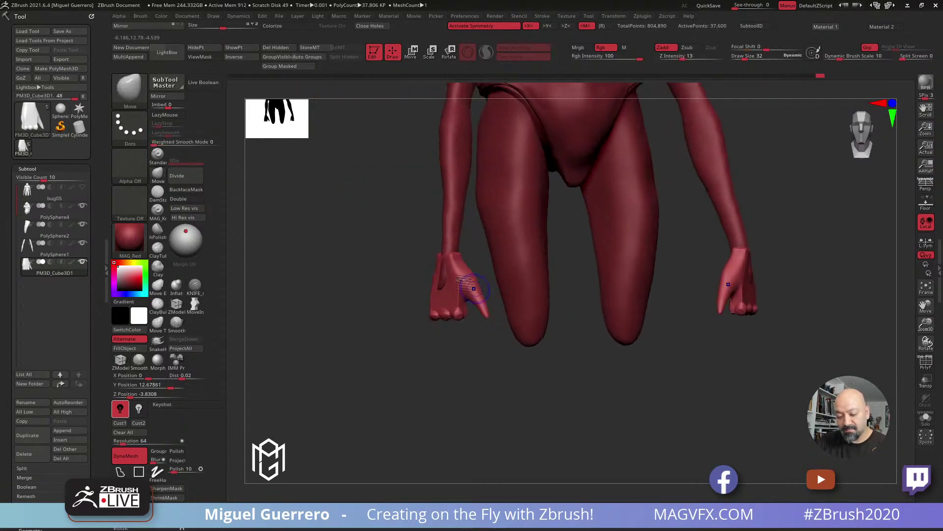
Mask the hands except for the thumb tips and pull the thumbs into shape with the Move brush at draw size 36
drag(387, 286, 360, 275)
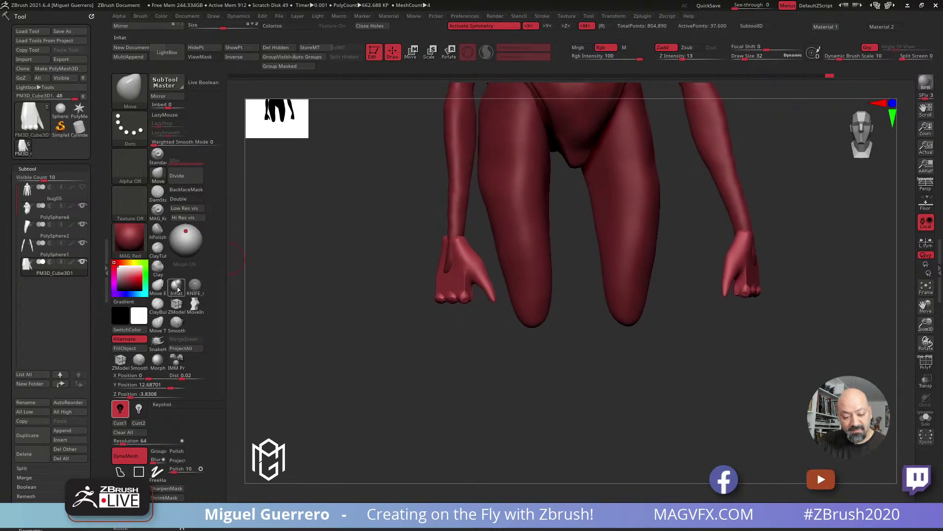
drag(444, 325, 459, 322)
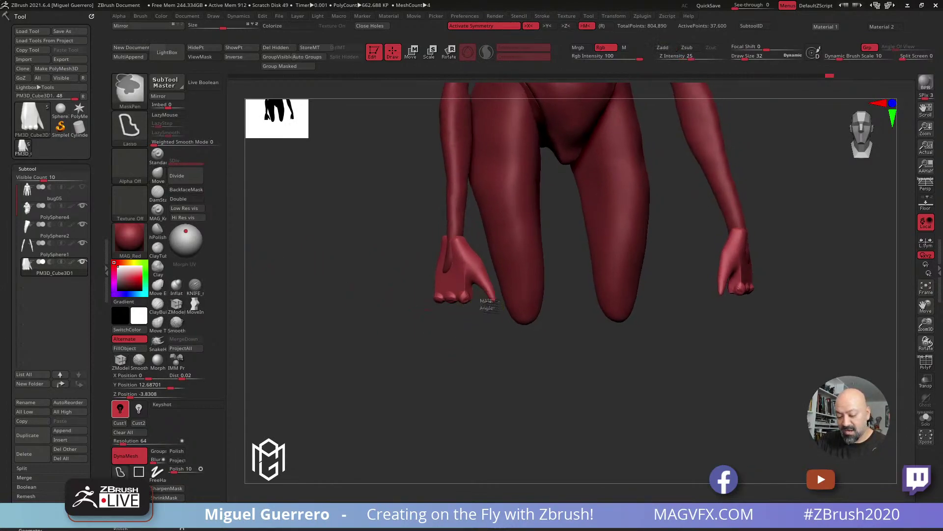
drag(400, 322, 416, 352)
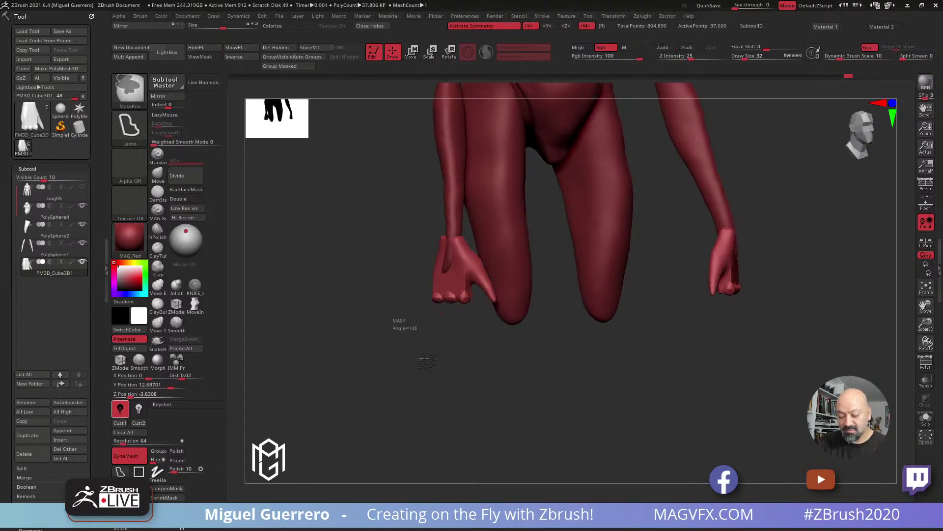
ctrl+drag(484, 301, 506, 297)
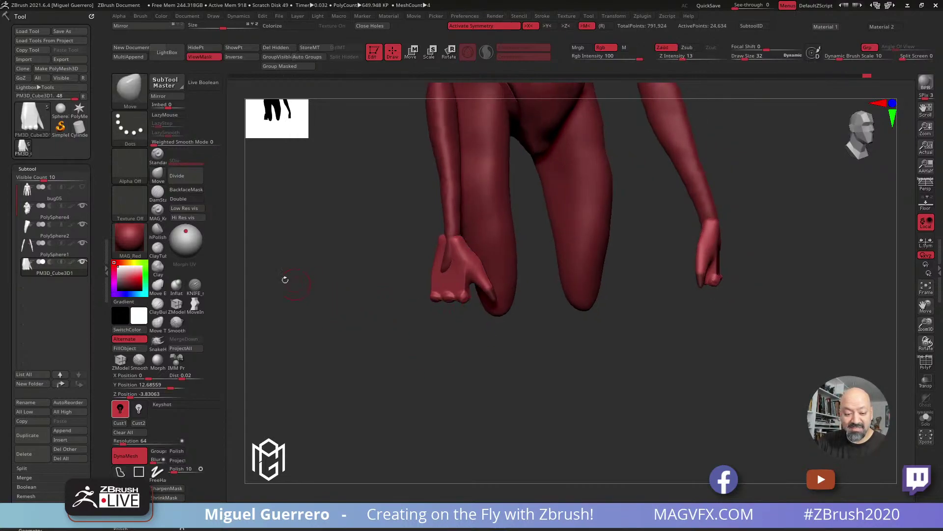
key(b)
click(457, 255)
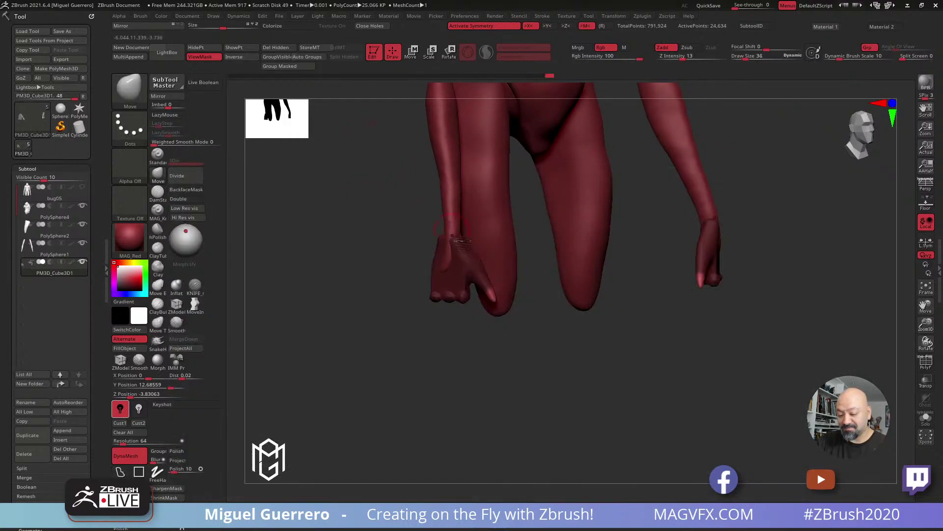
mouse_move(503, 327)
mouse_down()
mouse_move(495, 326)
mouse_move(497, 343)
mouse_up()
Reshape the overall hands and finger stubs with a larger Move brush at draw size 84 to 88
drag(378, 285, 444, 309)
key([)
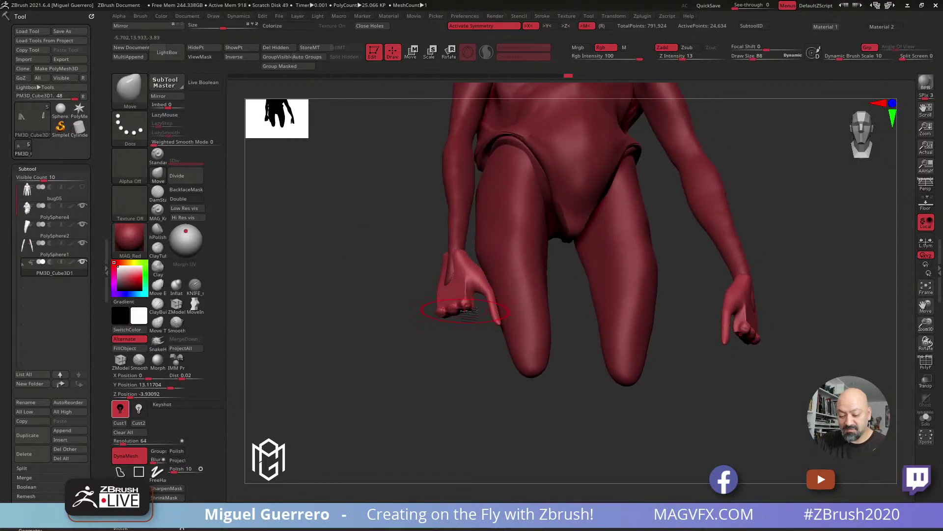
mouse_move(445, 310)
right_down()
mouse_move(442, 301)
mouse_move(457, 332)
right_up()
mouse_move(457, 332)
mouse_down()
mouse_move(439, 297)
mouse_move(455, 324)
mouse_up()
key(])
mouse_move(457, 320)
right_down()
mouse_move(472, 314)
mouse_move(407, 305)
mouse_move(453, 314)
right_up()
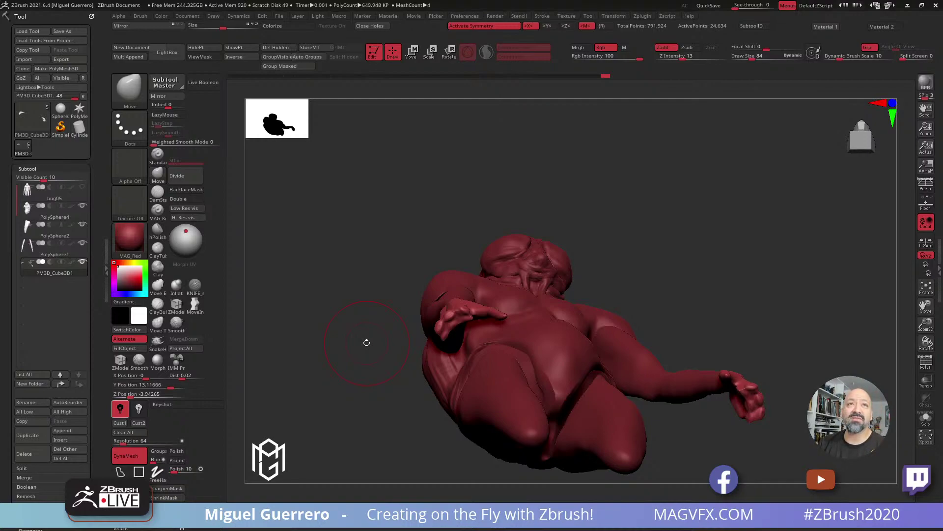
Mask the index finger stub at draw size 24 to 28 and invert the mask to protect the rest of the hand
mouse_move(366, 342)
mouse_down()
mouse_move(327, 320)
mouse_move(343, 290)
mouse_move(357, 307)
mouse_move(389, 261)
mouse_up()
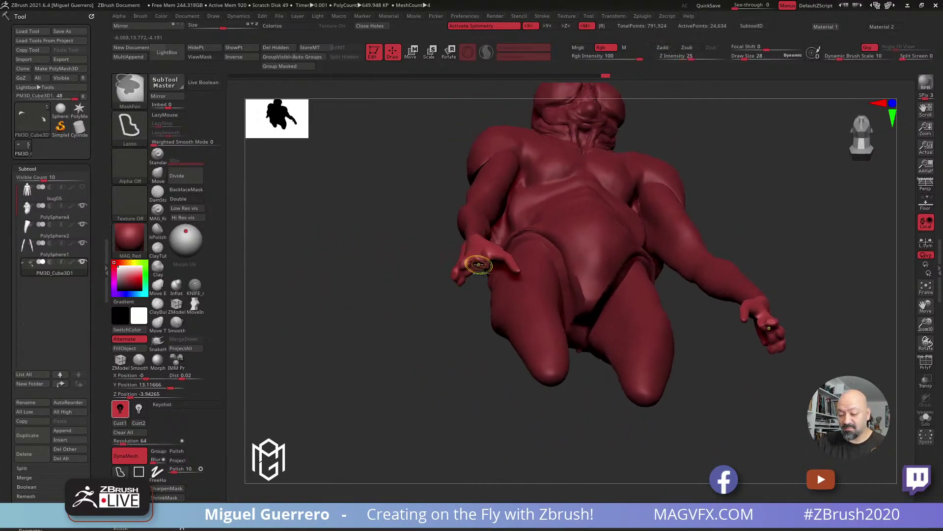
alt+drag(448, 253, 384, 325)
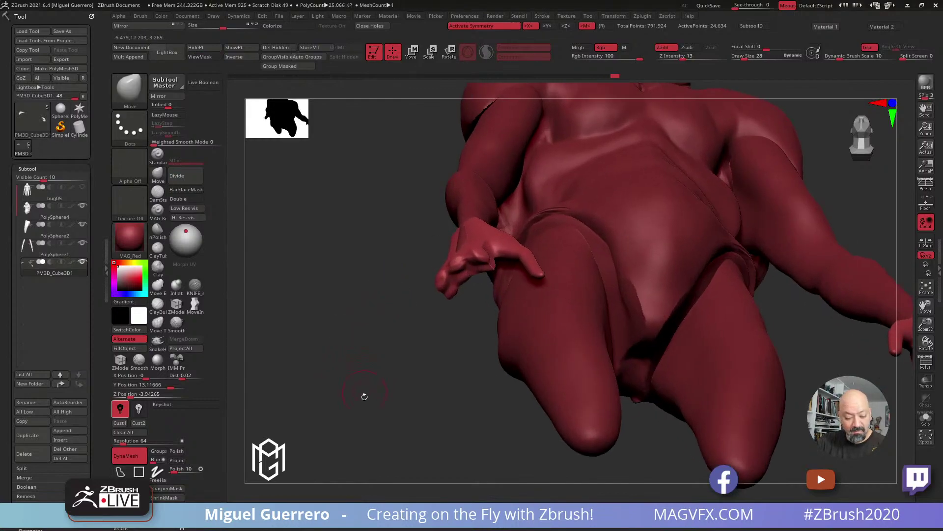
ctrl+drag(361, 393, 319, 427)
mouse_move(461, 258)
ctrl+mouse_down()
mouse_move(479, 265)
mouse_move(472, 263)
ctrl+mouse_up()
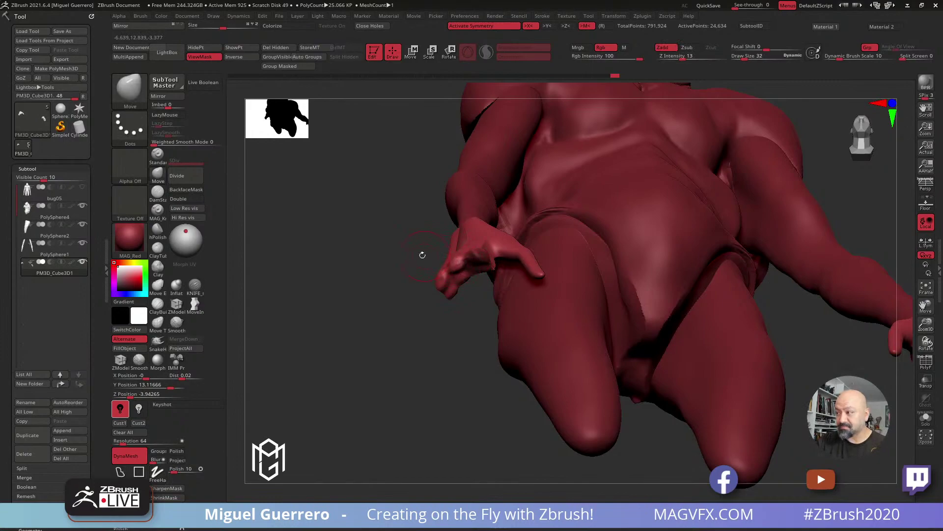
drag(368, 244, 372, 309)
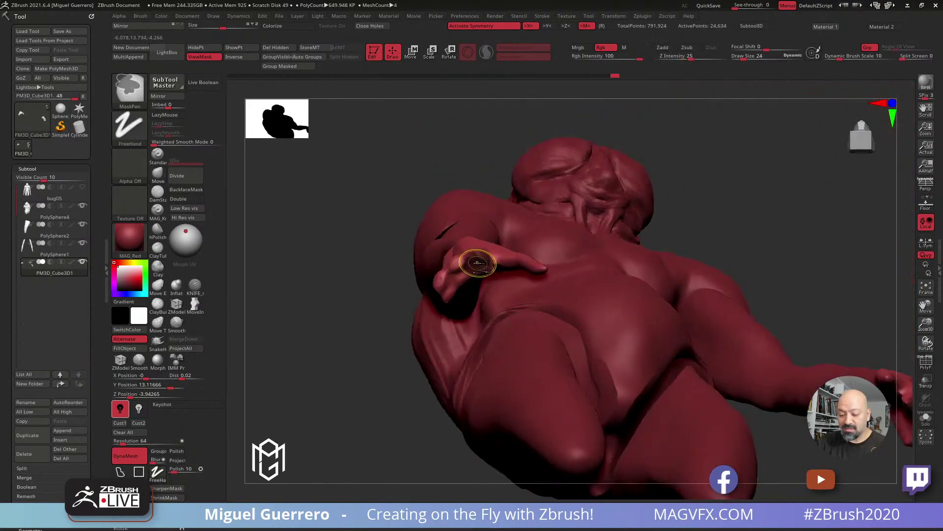
drag(361, 236, 358, 317)
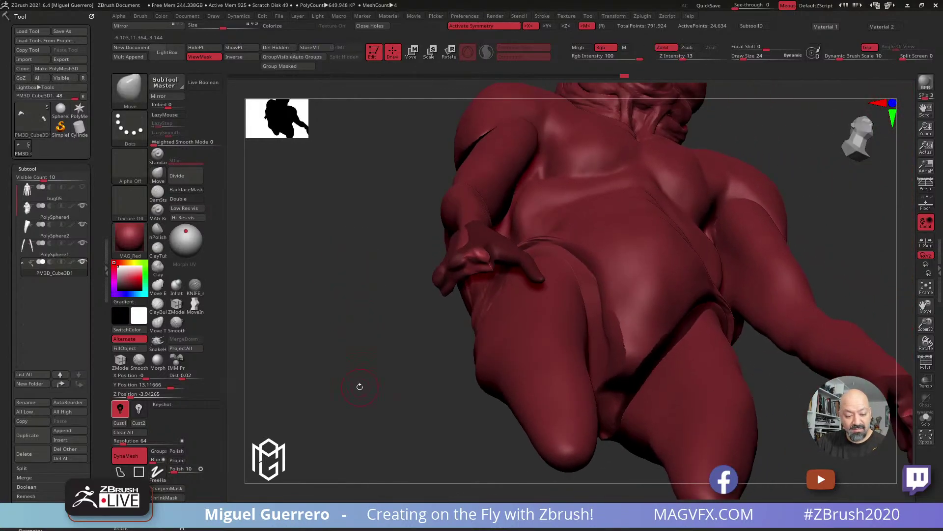
drag(358, 385, 330, 378)
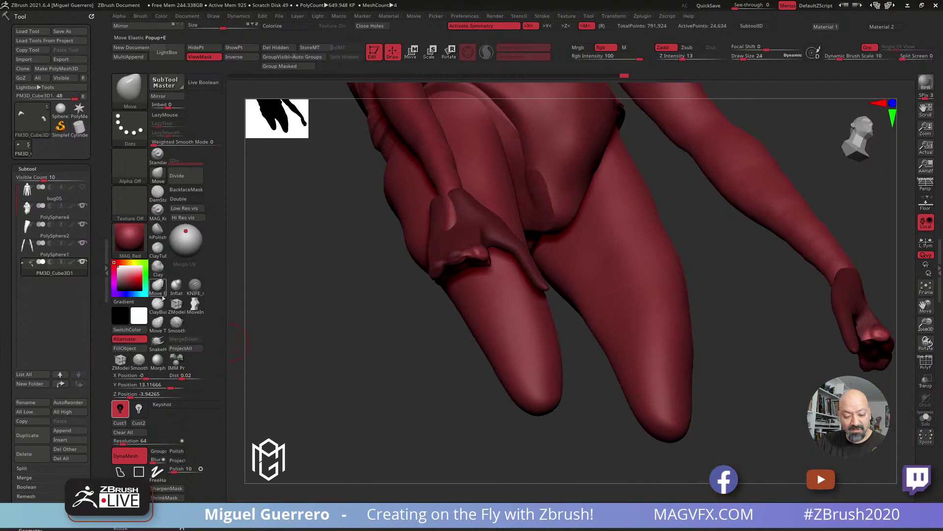
Inflate the unmasked index finger stub and pull it out into a finger with the Move brush at draw size 28
click(177, 288)
mouse_move(353, 275)
mouse_down()
mouse_move(476, 268)
mouse_move(267, 316)
mouse_move(363, 334)
mouse_up()
click(158, 173)
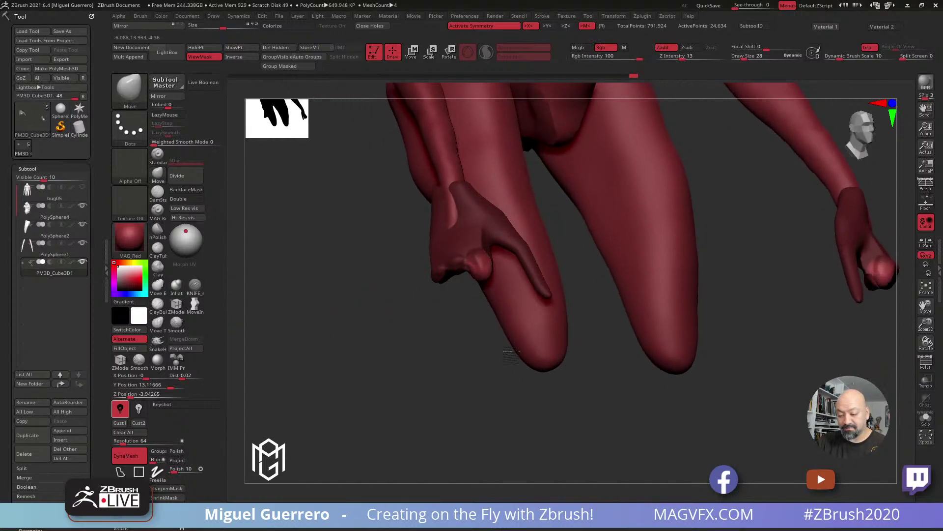
ctrl+shift+click(455, 376)
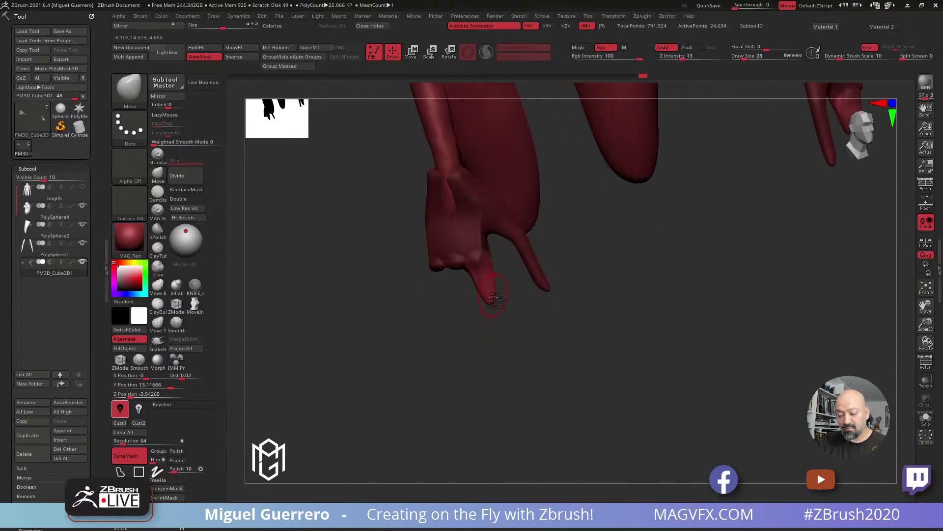
mouse_move(467, 337)
mouse_down()
mouse_move(406, 328)
mouse_move(442, 301)
mouse_up()
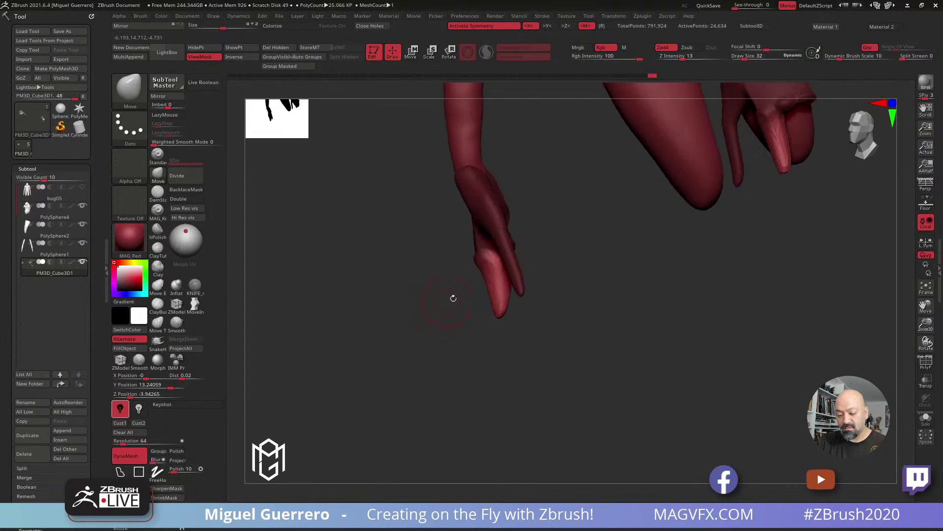
Adjust the index finger's overall position at draw size 88 and refine its profile with the Move brush at draw size 40
mouse_move(504, 312)
mouse_down()
mouse_move(489, 284)
mouse_move(496, 321)
mouse_up()
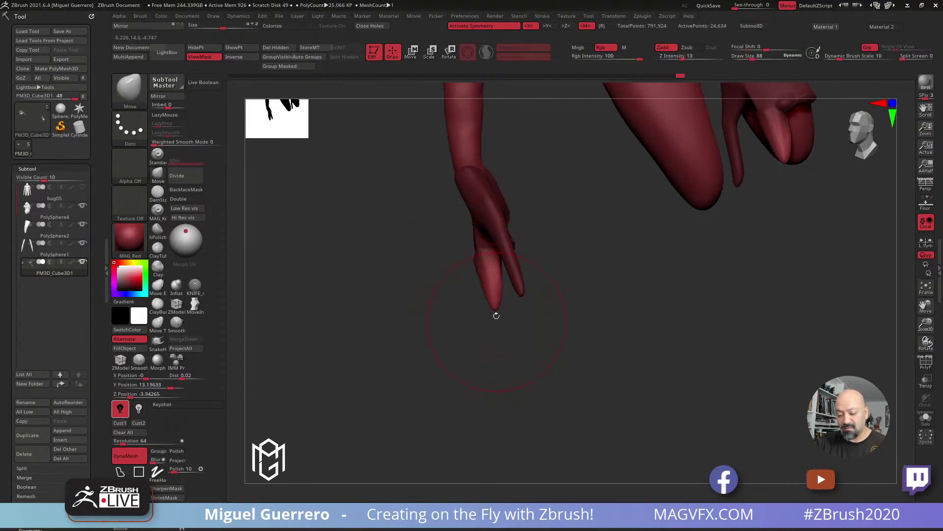
key(bracketleft)
key(bracketleft)
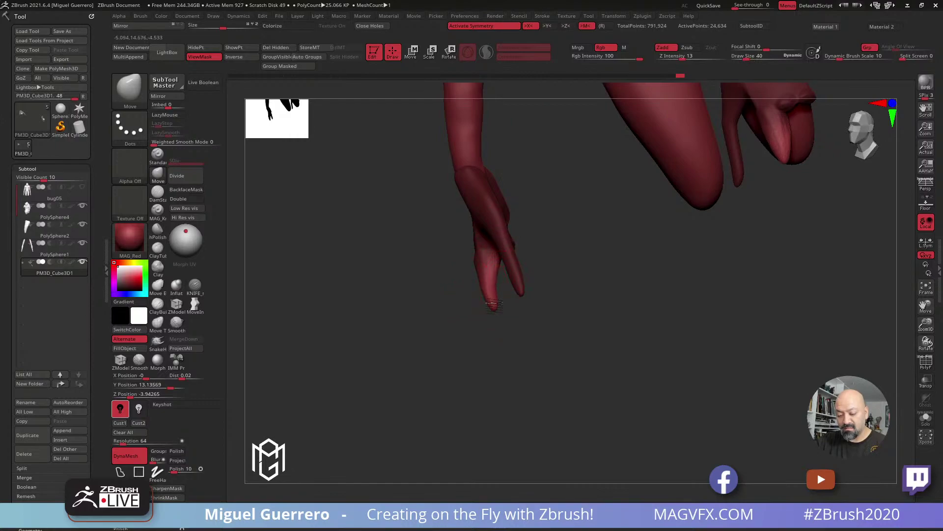
drag(440, 272, 441, 303)
drag(494, 281, 486, 279)
drag(483, 319, 482, 297)
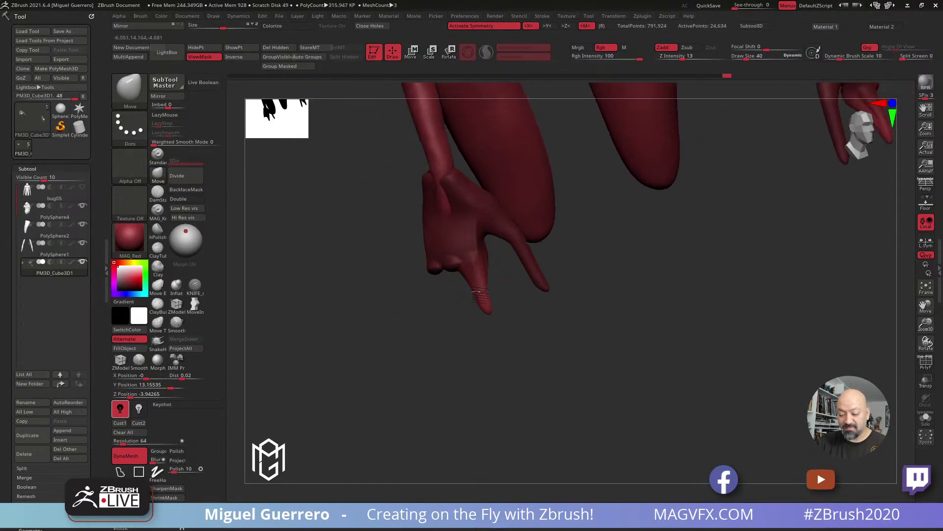
Group the masked area of the hands into its own polygroup with PolyFrame displayed, and re-DynaMesh the hands
alt+click(433, 266)
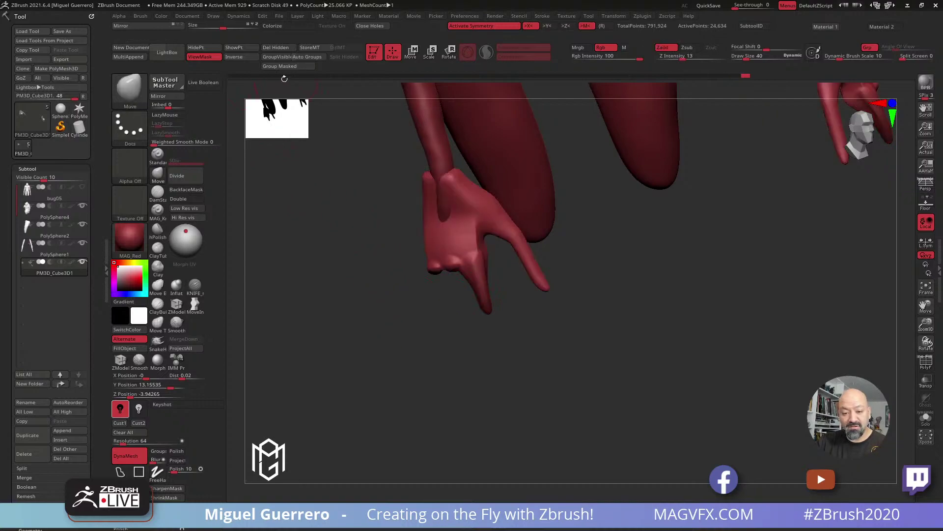
click(925, 360)
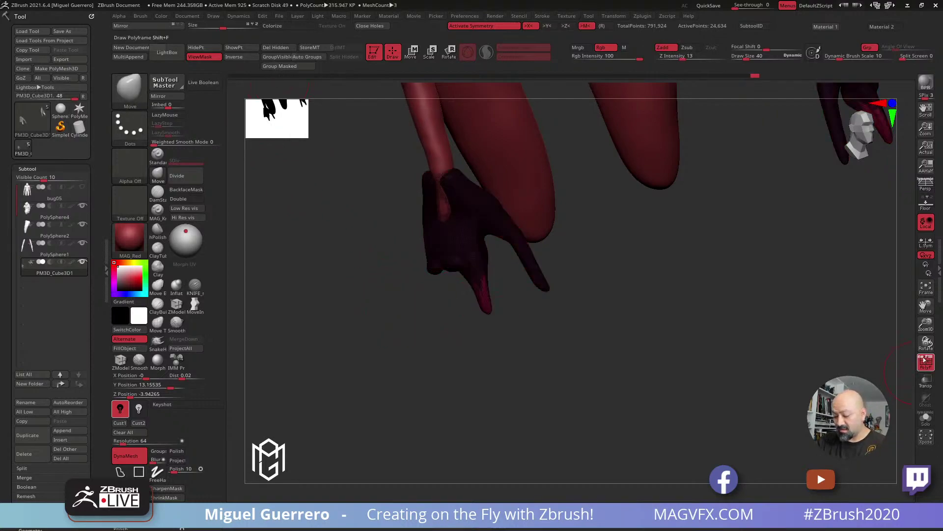
mouse_move(496, 326)
ctrl+right_down()
mouse_move(500, 400)
mouse_move(449, 348)
mouse_move(421, 367)
ctrl+right_up()
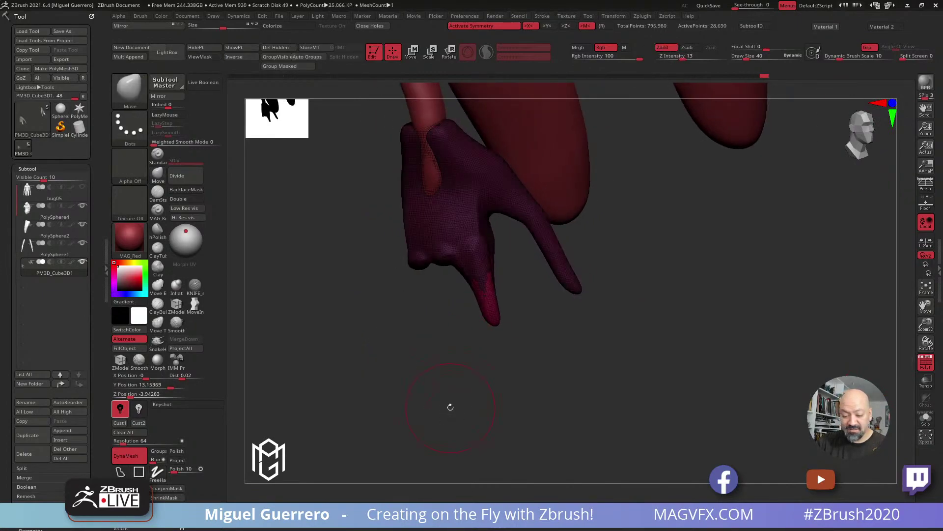
Isolate the index finger polygroup to mask it, show the whole hand again and invert the mask
key(ctrl+shift)
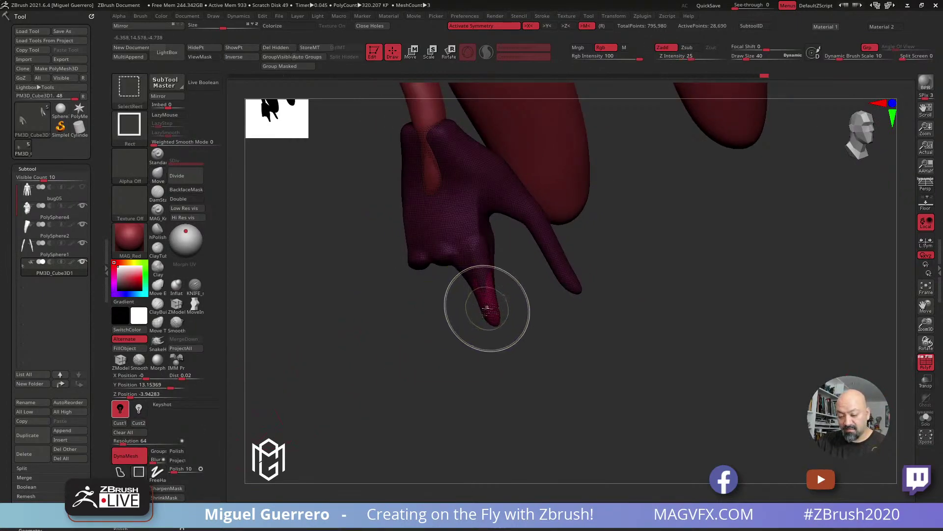
ctrl+shift+click(486, 310)
drag(347, 217, 352, 276)
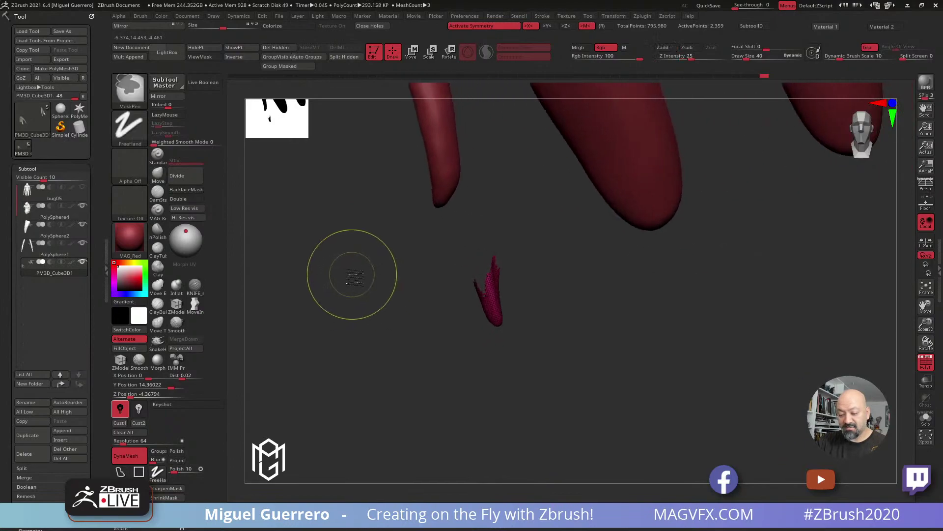
ctrl+shift+click(402, 357)
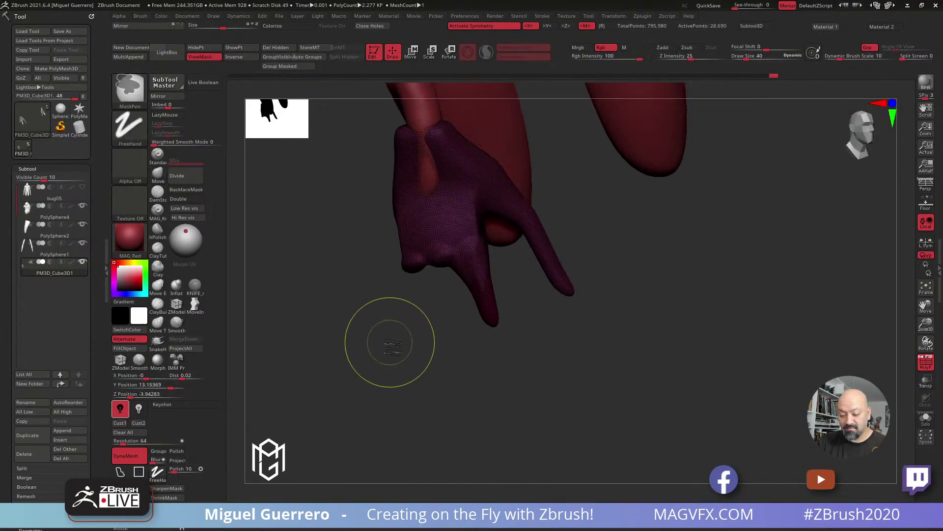
ctrl+click(390, 341)
Stretch the unmasked index finger into a long, slender curve with the Move brush
mouse_move(506, 329)
mouse_down()
mouse_move(477, 365)
mouse_move(543, 405)
mouse_up()
drag(508, 361, 574, 432)
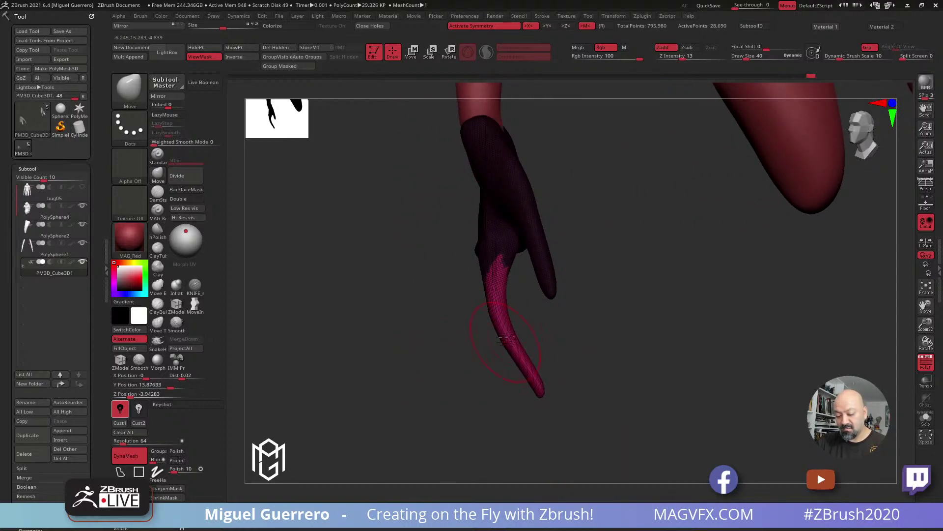
drag(466, 351, 488, 328)
drag(411, 326, 383, 310)
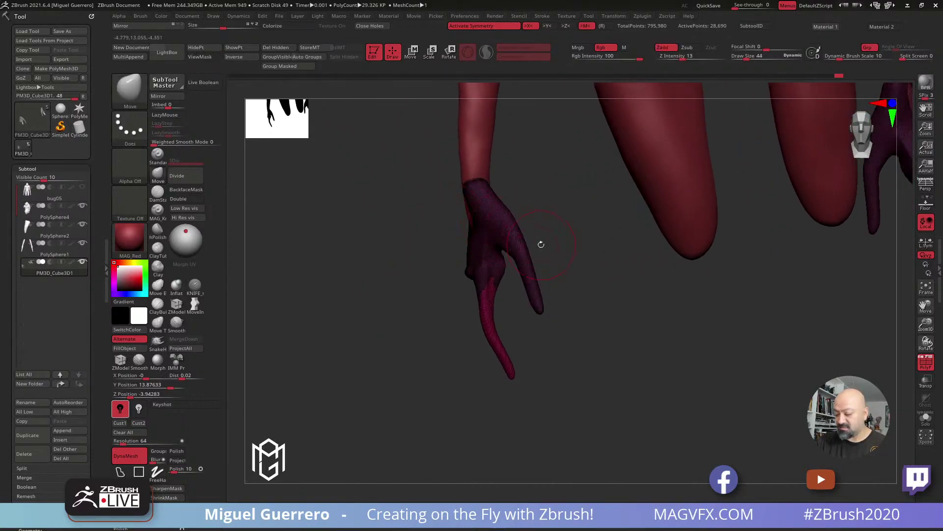
Turn off PolyFrame and refine the palm and the long index finger with the Move brush at draw size 52
click(925, 362)
key(])
mouse_move(471, 222)
mouse_down()
mouse_move(375, 238)
mouse_move(362, 264)
mouse_up()
key([)
drag(476, 322, 470, 318)
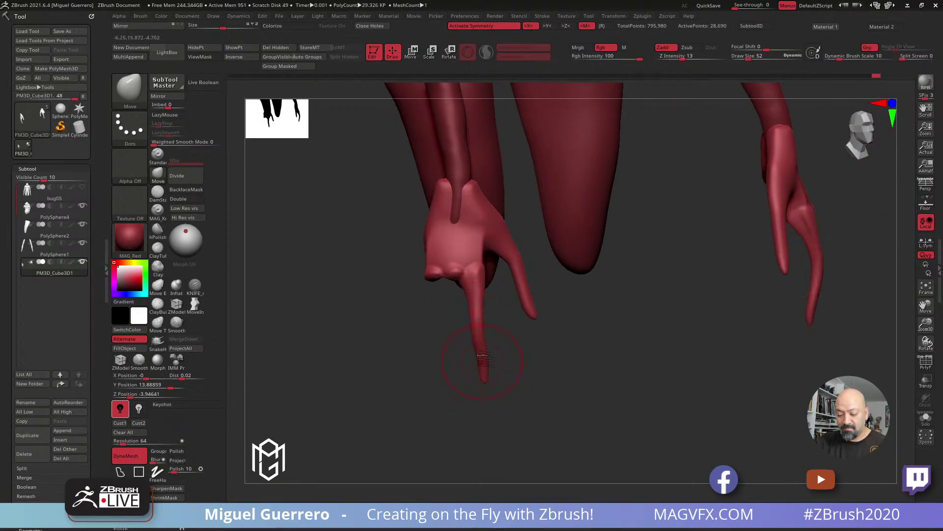
drag(433, 334, 381, 326)
mouse_move(445, 330)
mouse_down()
mouse_move(339, 318)
mouse_move(358, 336)
mouse_move(414, 301)
mouse_move(431, 313)
mouse_move(481, 293)
mouse_up()
Mask bands along the index finger and build up its joints with the Inflat brush at Z Intensity 10
click(177, 285)
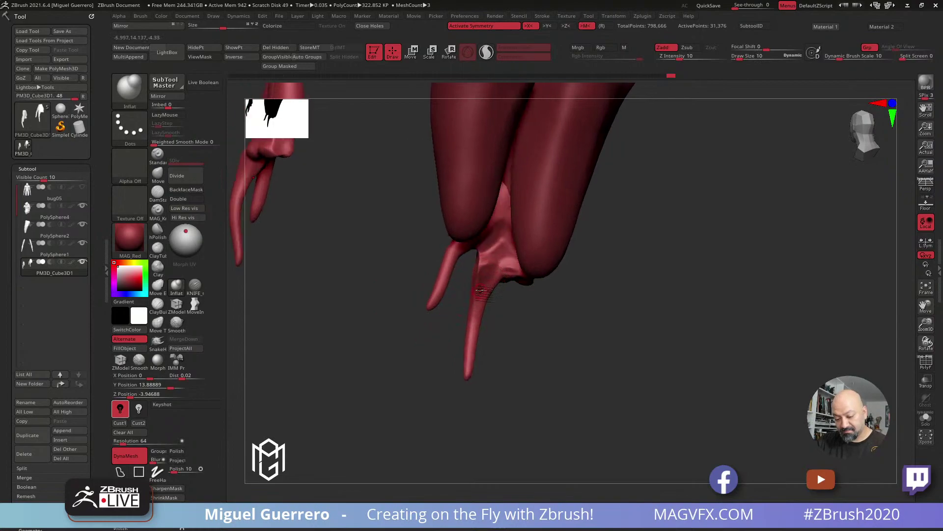
key(ctrl)
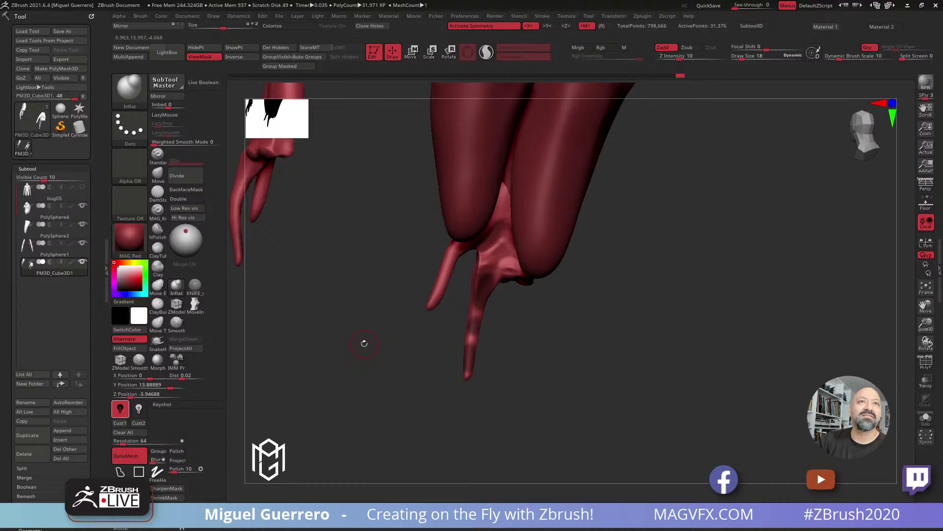
drag(361, 342, 369, 325)
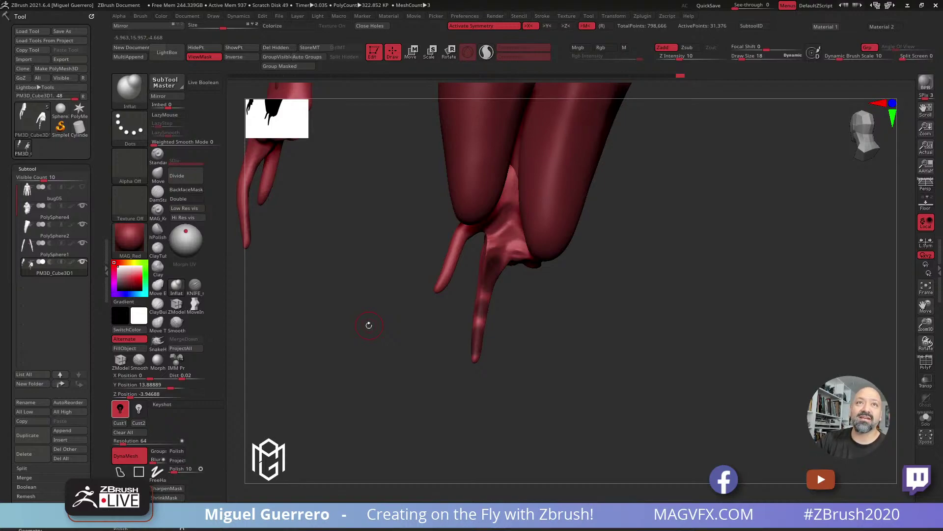
drag(372, 328, 345, 325)
click(175, 286)
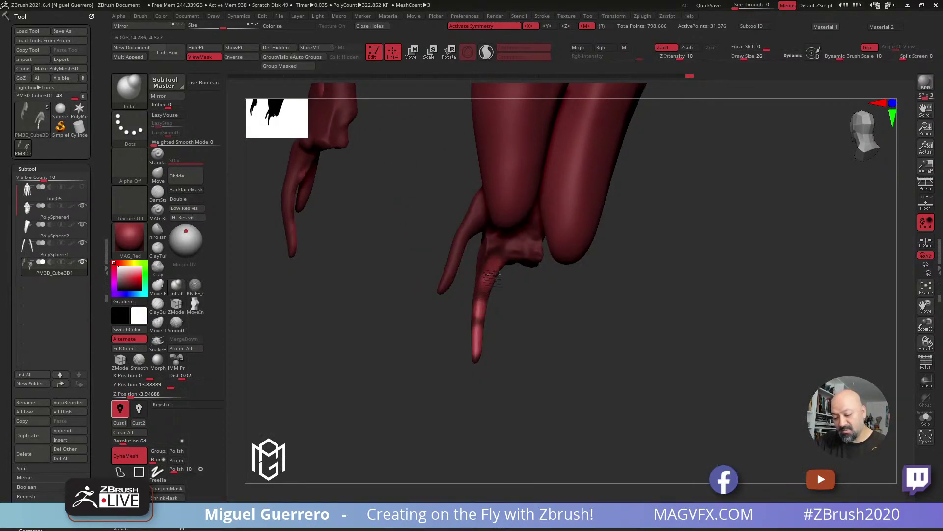
drag(482, 304, 474, 327)
drag(400, 312, 322, 284)
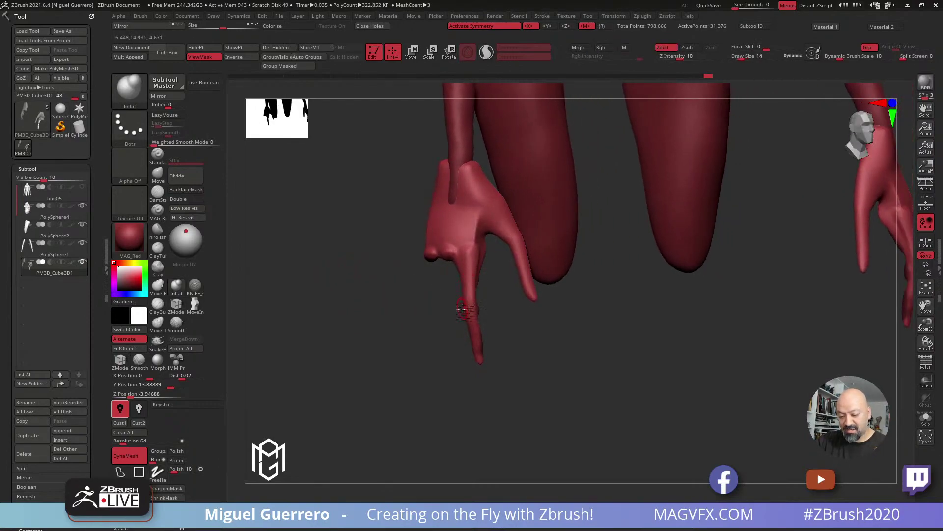
Mask around the index finger's base and build up its knuckle with the Inflat brush at draw size 26, Z Intensity 10
key(ctrl)
ctrl+click(469, 261)
mouse_move(413, 358)
mouse_down()
mouse_move(391, 358)
mouse_move(394, 337)
mouse_move(378, 318)
mouse_move(398, 297)
mouse_move(378, 311)
mouse_move(270, 286)
mouse_up()
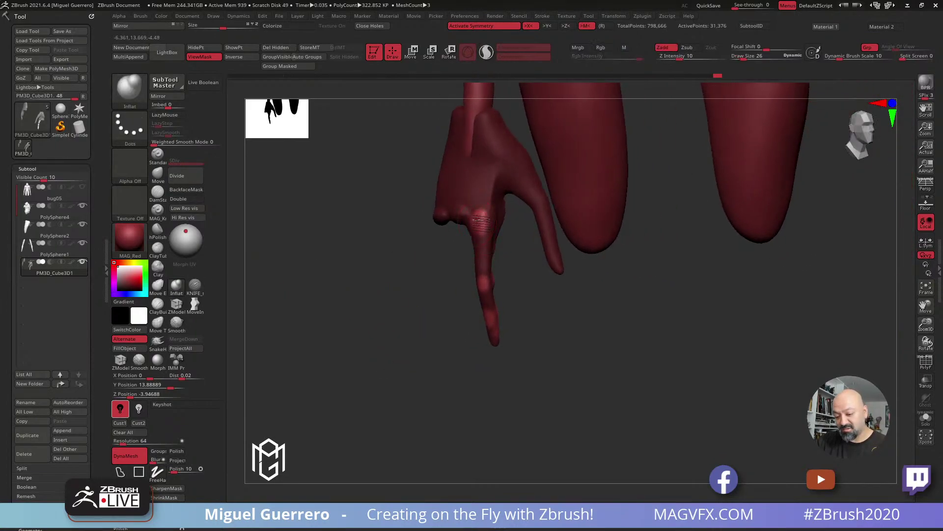
mouse_move(470, 316)
mouse_down()
mouse_move(375, 330)
mouse_move(457, 303)
mouse_up()
key(ctrl+h)
Reshape the index finger with the Move brush at draw size 26 and smooth the knuckle where it joins the palm
click(158, 174)
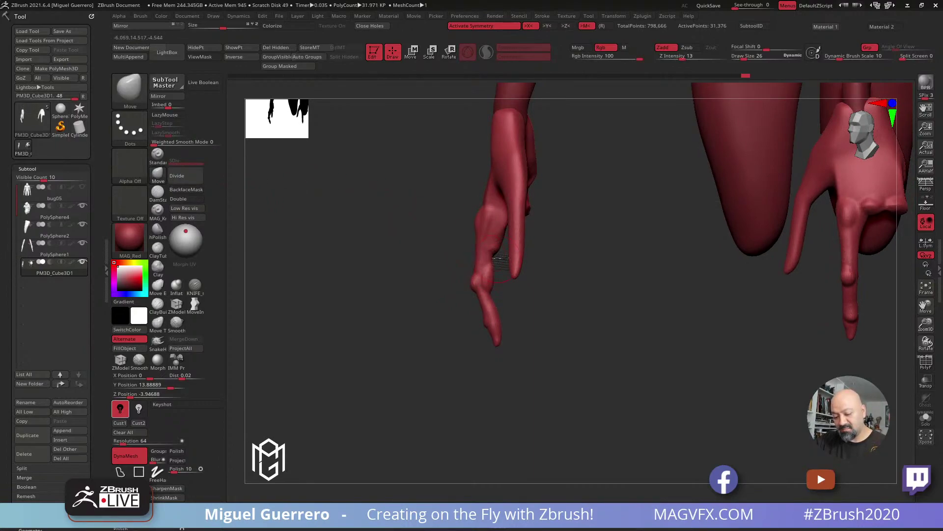
mouse_move(434, 291)
mouse_down()
mouse_move(382, 280)
mouse_move(393, 275)
mouse_up()
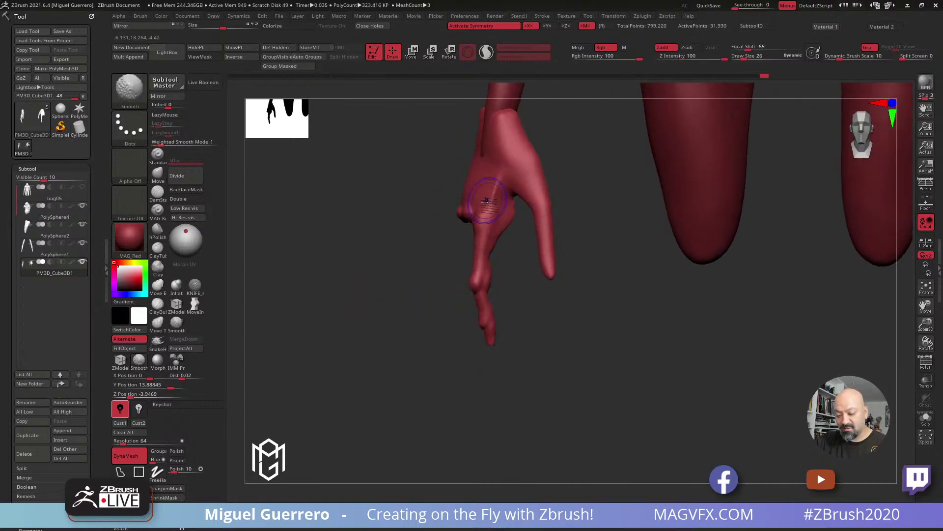
mouse_move(409, 323)
mouse_down()
mouse_move(488, 341)
mouse_move(347, 327)
mouse_up()
Mask above the index fingertip, pull the tip into a pointed claw with the SnakeHook brush and refine it with the Knife brush
key(ctrl)
ctrl+click(442, 341)
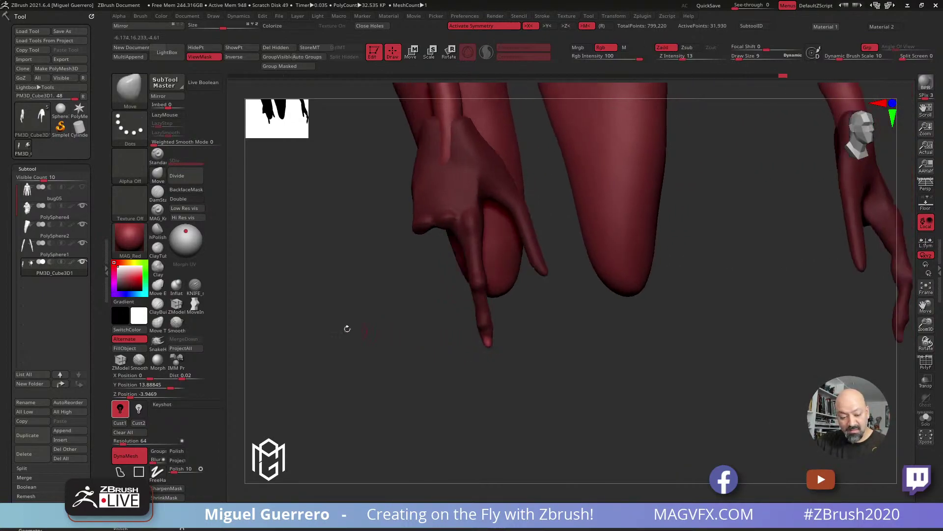
click(158, 342)
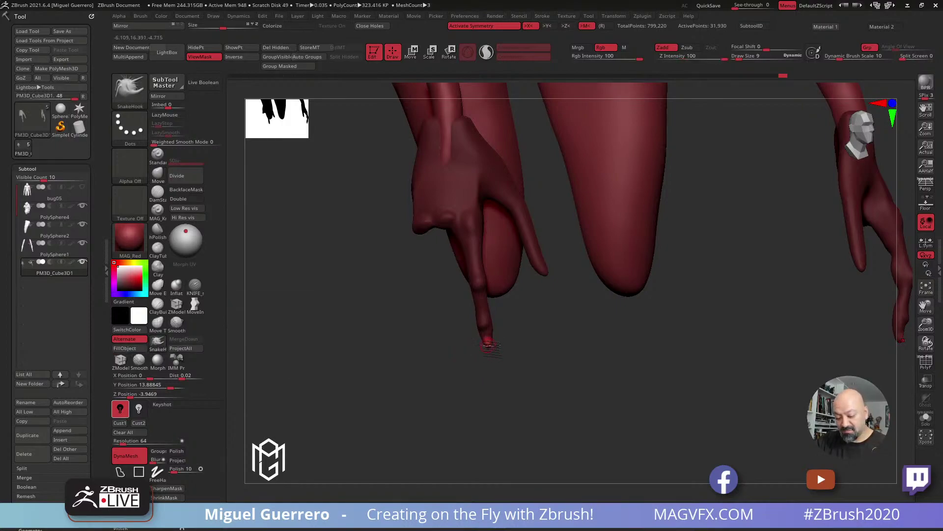
mouse_move(493, 367)
mouse_down()
mouse_move(379, 363)
mouse_move(461, 368)
mouse_move(444, 351)
mouse_move(484, 368)
mouse_up()
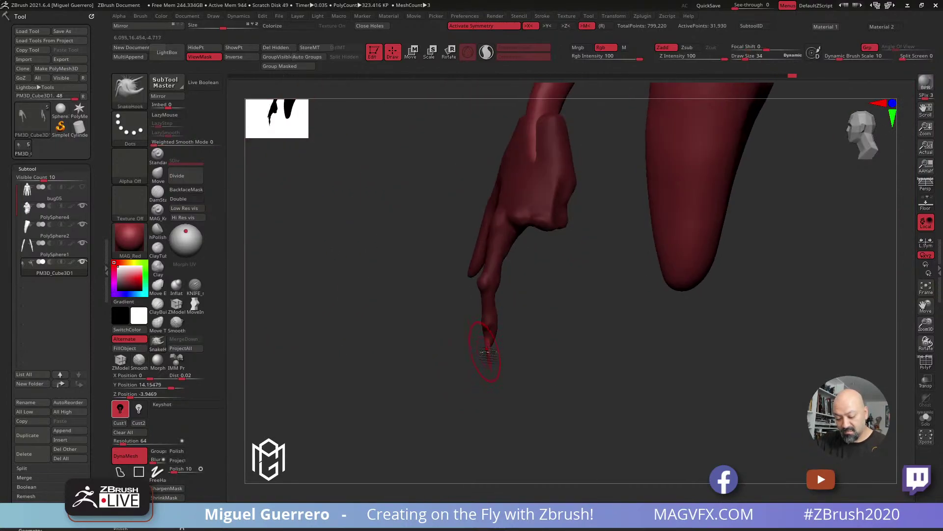
key(shift)
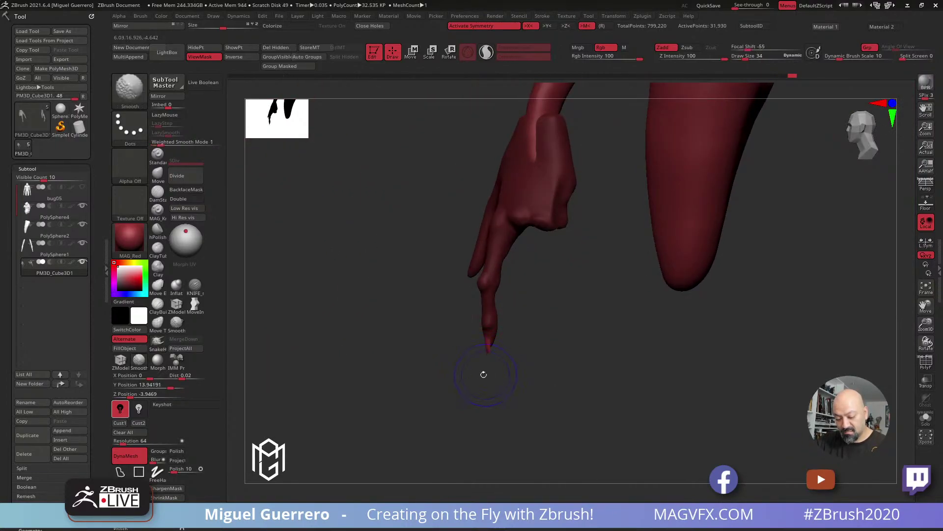
mouse_move(444, 352)
mouse_down()
mouse_move(390, 347)
mouse_move(430, 351)
mouse_move(448, 307)
mouse_move(486, 302)
mouse_move(469, 299)
mouse_move(509, 307)
mouse_move(466, 295)
mouse_up()
click(195, 284)
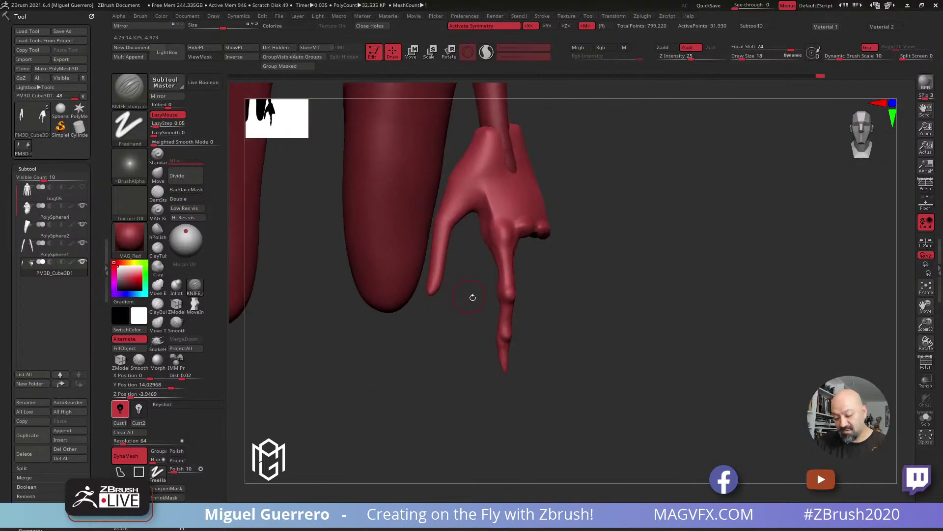
drag(480, 366, 455, 390)
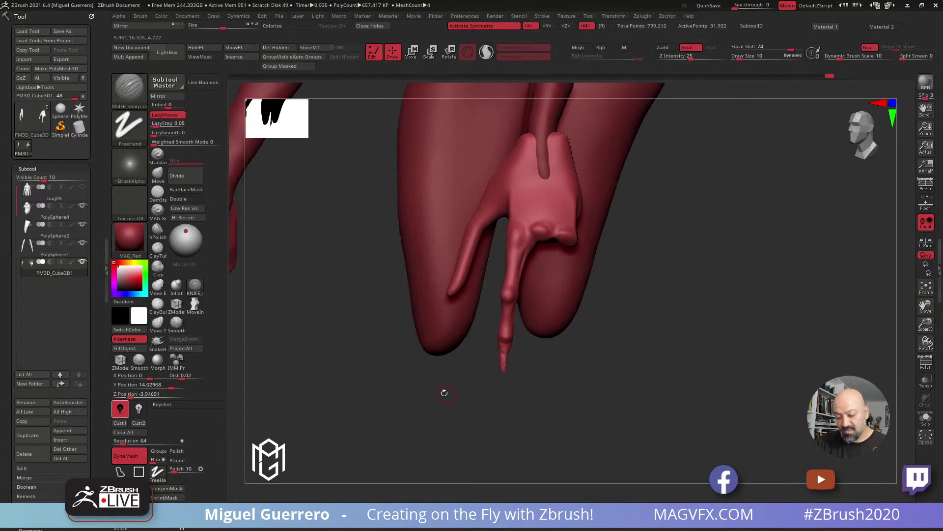
Check the hand's mesh with PolyFrame and re-DynaMesh the hands at resolution 128
key(shift+f)
drag(449, 352, 409, 380)
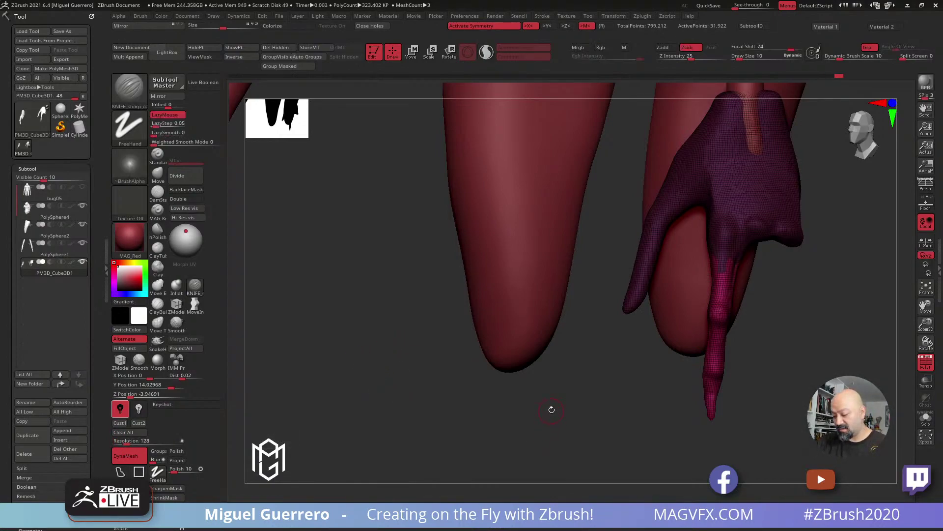
alt+drag(551, 412, 433, 391)
mouse_move(510, 369)
ctrl+mouse_down()
mouse_move(525, 395)
mouse_move(495, 343)
mouse_move(526, 393)
mouse_move(506, 400)
mouse_move(545, 364)
ctrl+mouse_up()
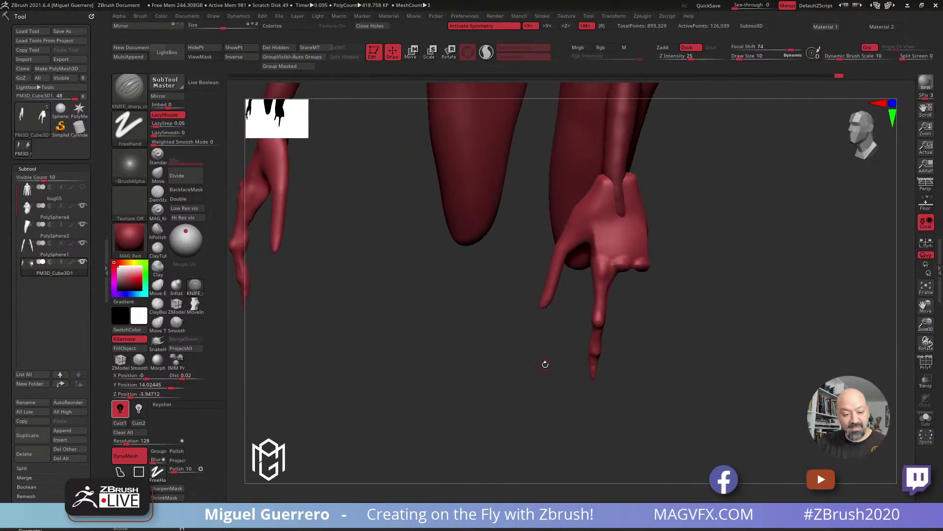
Duplicate the hand subtool and use masking to isolate the index finger on the copy, deleting the rest of its geometry
click(28, 435)
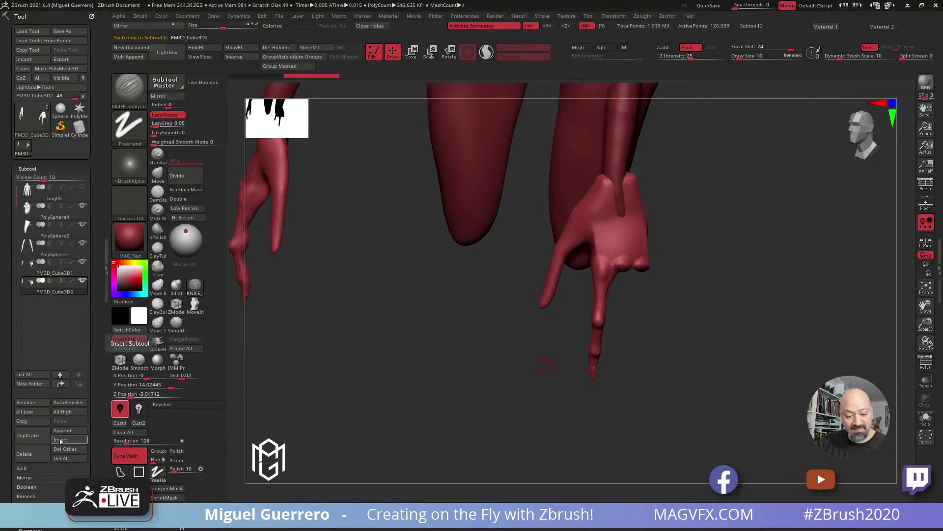
ctrl+drag(564, 350, 610, 277)
mouse_move(618, 402)
ctrl+alt+mouse_down()
mouse_move(577, 326)
mouse_move(590, 270)
mouse_move(581, 266)
ctrl+alt+mouse_up()
drag(618, 362, 688, 368)
mouse_move(506, 337)
mouse_down()
mouse_move(557, 338)
mouse_move(471, 333)
mouse_move(428, 300)
mouse_up()
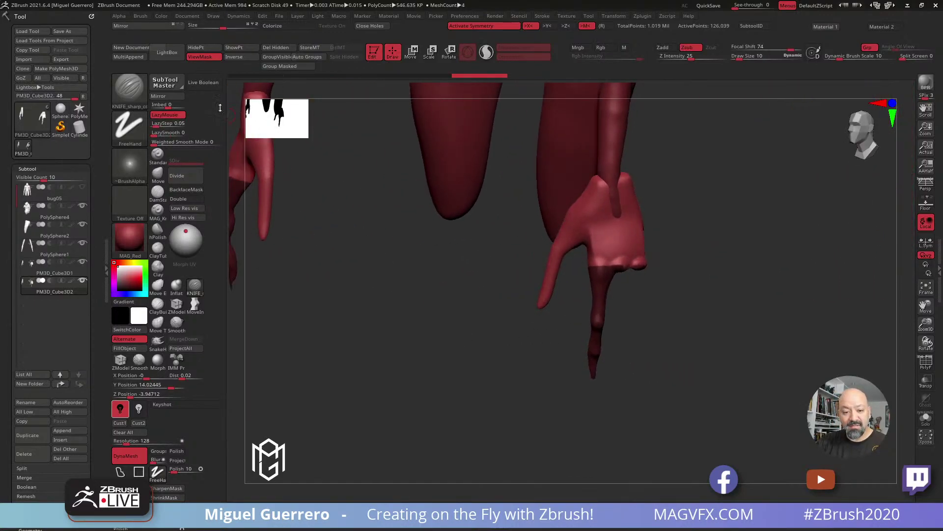
click(195, 49)
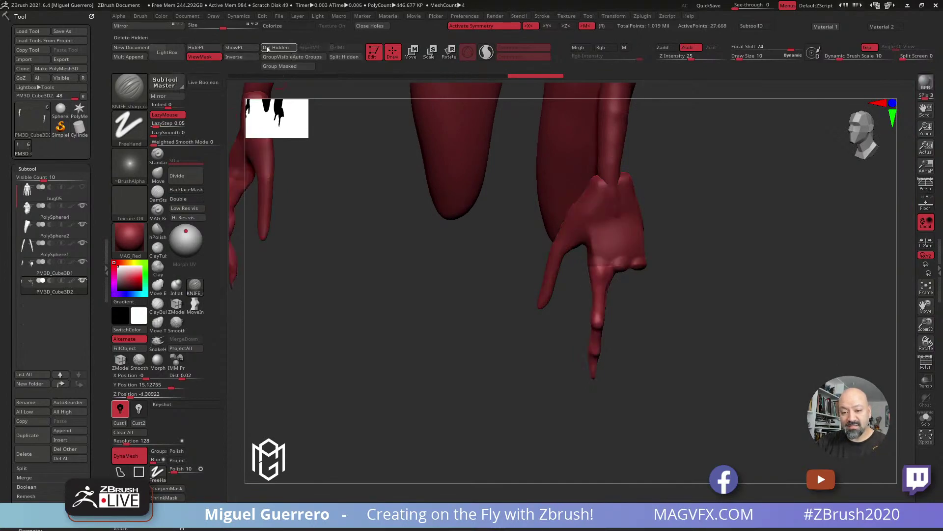
click(267, 48)
drag(374, 81, 420, 78)
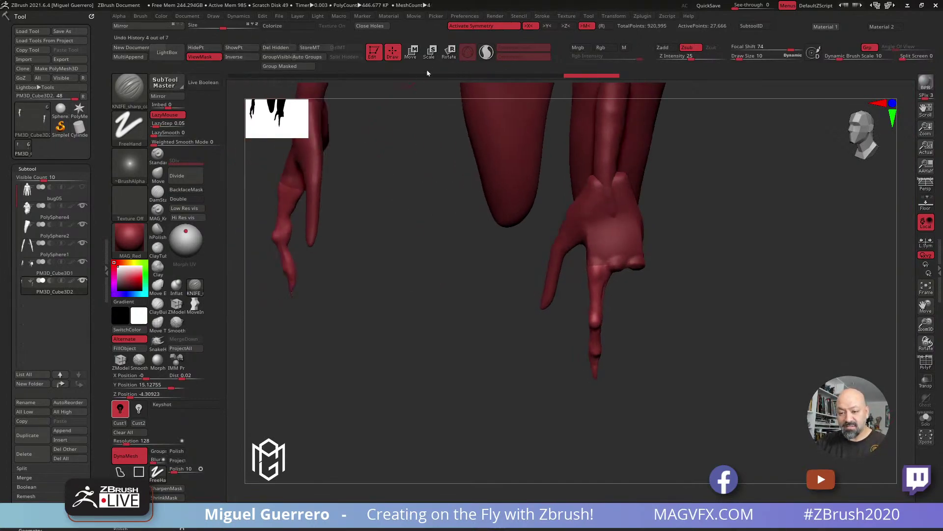
Move the copied finger subtool beside the index finger, toward the outer side of the palm, with the Gizmo
key(w)
alt+drag(409, 248, 604, 350)
drag(494, 366, 555, 339)
alt+click(499, 272)
drag(388, 266, 417, 269)
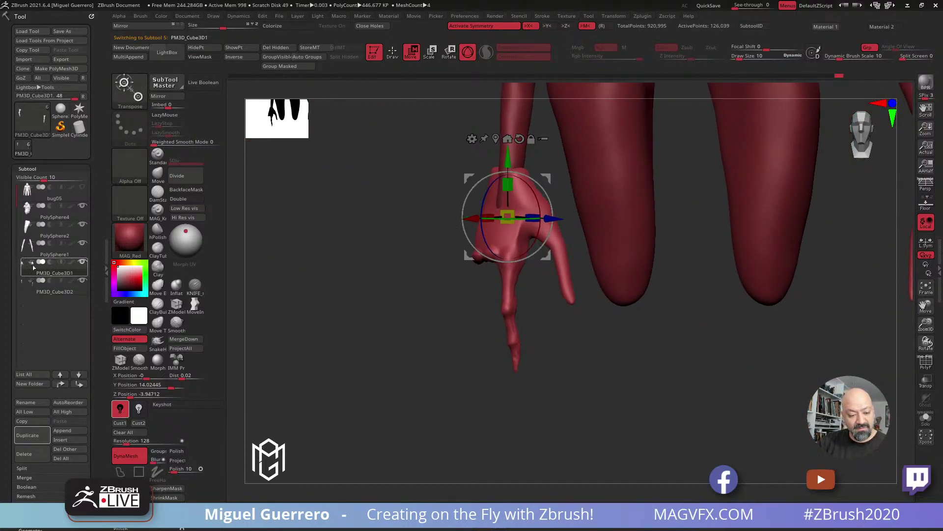
click(34, 248)
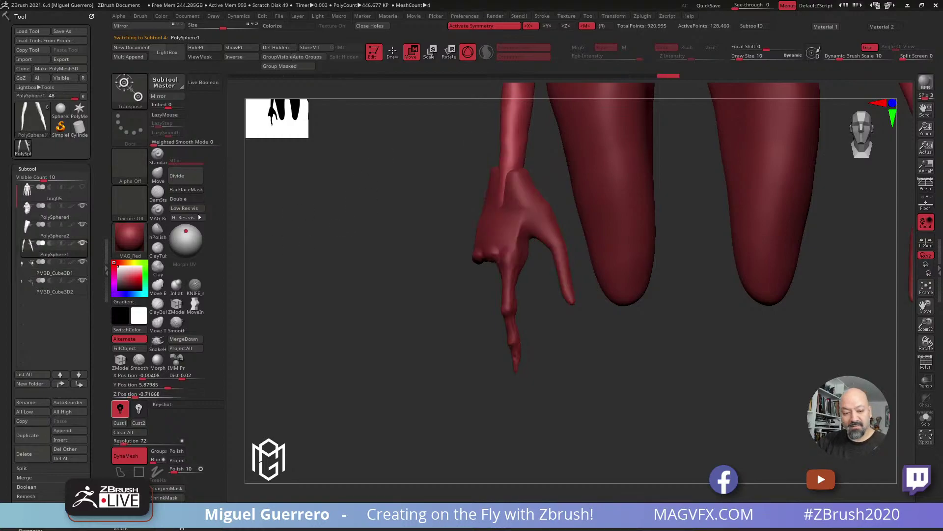
click(34, 228)
alt+click(509, 323)
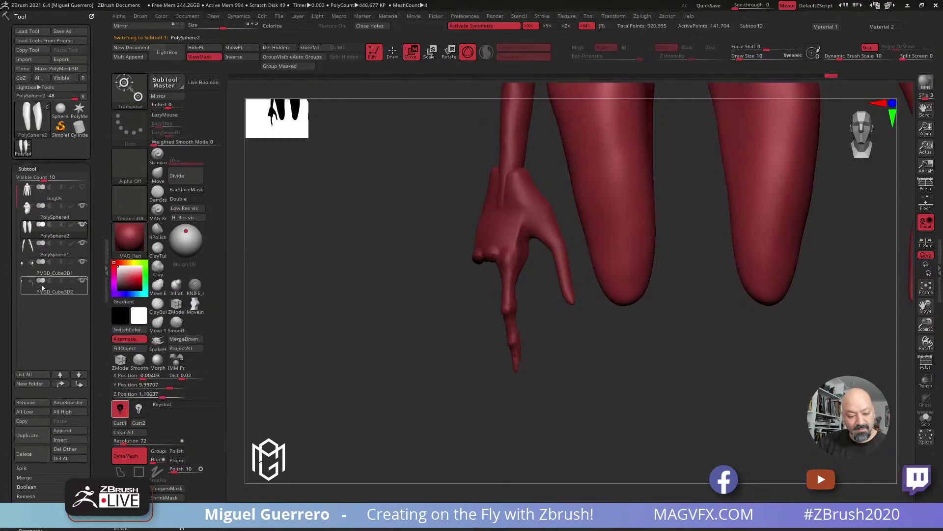
drag(470, 178, 428, 202)
drag(361, 253, 406, 267)
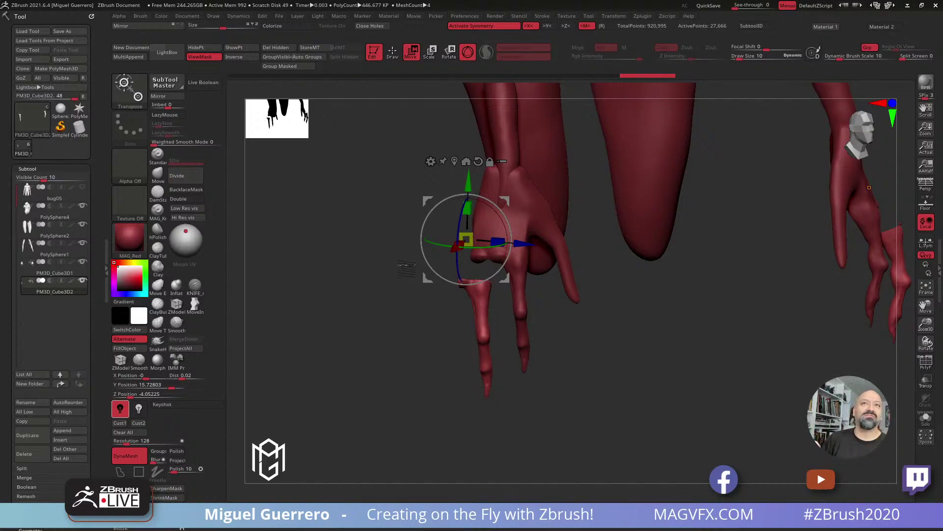
Mask and delete the leftover palm sliver on the copied finger, and DynaMesh it to close its open base
drag(401, 264, 376, 317)
click(393, 53)
mouse_move(406, 243)
mouse_down()
mouse_move(440, 279)
mouse_move(442, 299)
mouse_move(475, 305)
mouse_up()
drag(403, 293, 369, 288)
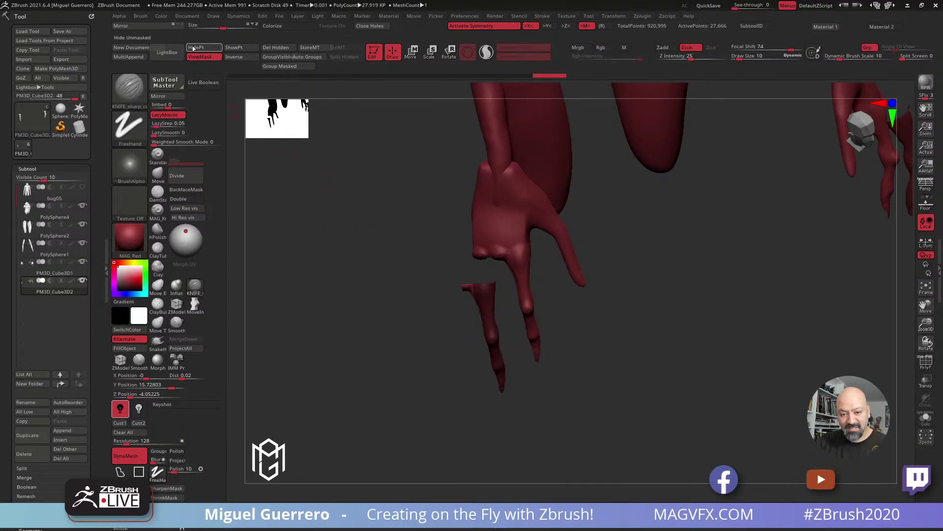
drag(367, 248, 304, 123)
drag(339, 231, 382, 328)
mouse_move(366, 294)
ctrl+mouse_down()
mouse_move(431, 409)
mouse_move(421, 341)
mouse_move(403, 319)
ctrl+mouse_up()
Smooth the jagged upper end of the copied finger with the Smooth brush at draw size 10
shift+drag(459, 295, 462, 305)
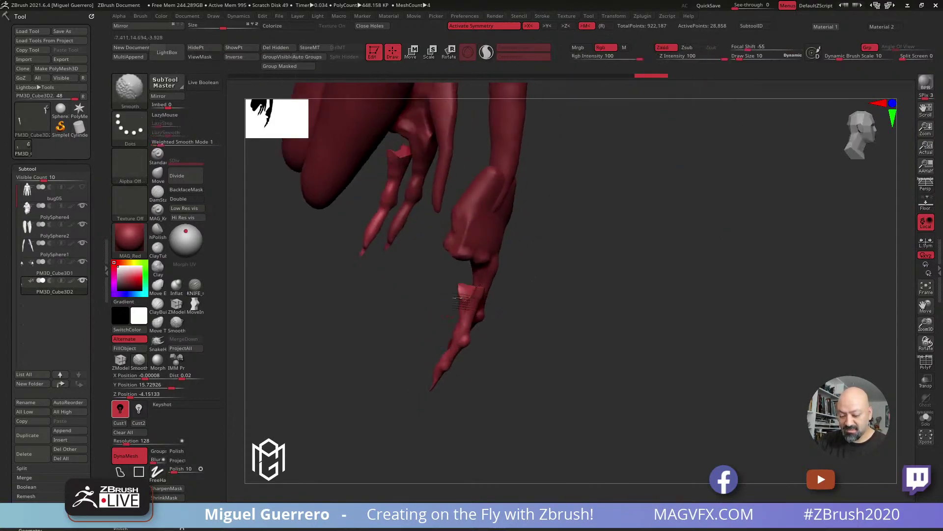
drag(556, 361, 473, 292)
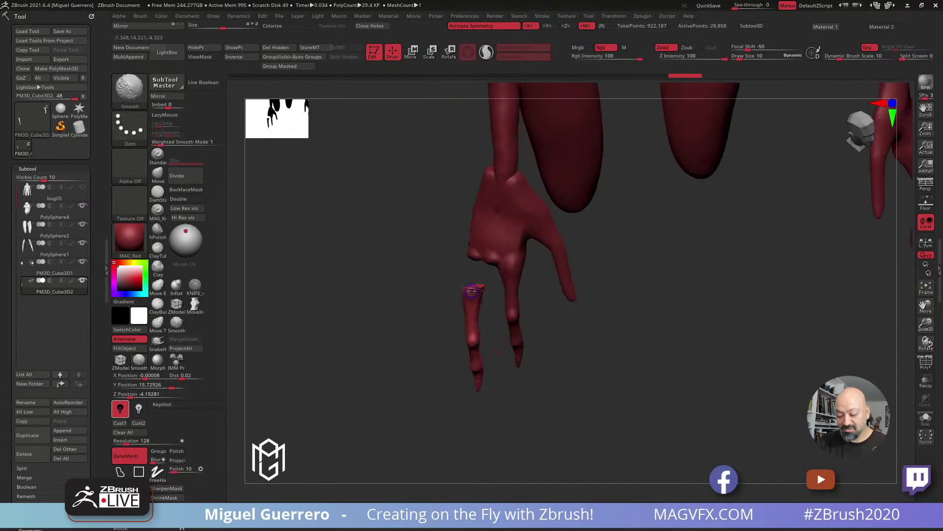
drag(432, 270, 480, 291)
mouse_move(419, 293)
mouse_down()
mouse_move(415, 263)
mouse_move(385, 259)
mouse_move(393, 275)
mouse_move(445, 220)
mouse_up()
Place the Gizmo pivot at the base of the copied finger
key(w)
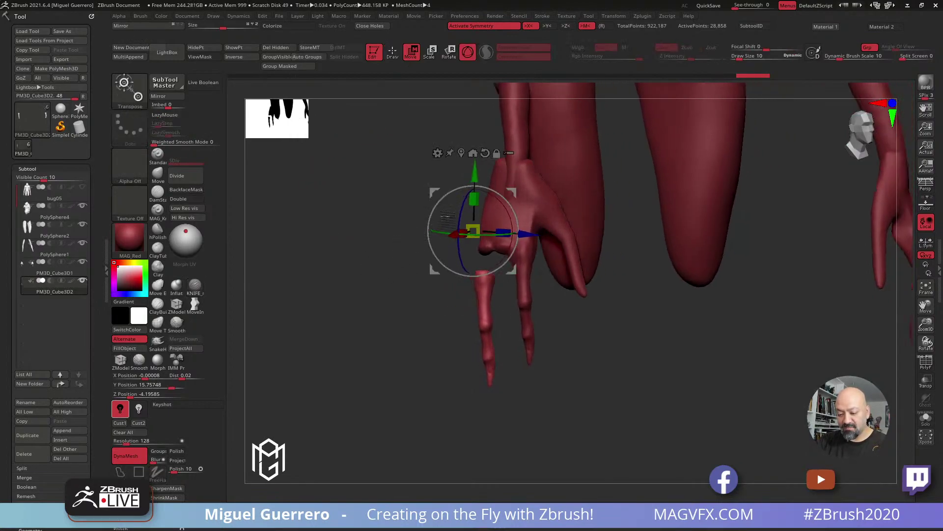
drag(442, 339, 459, 243)
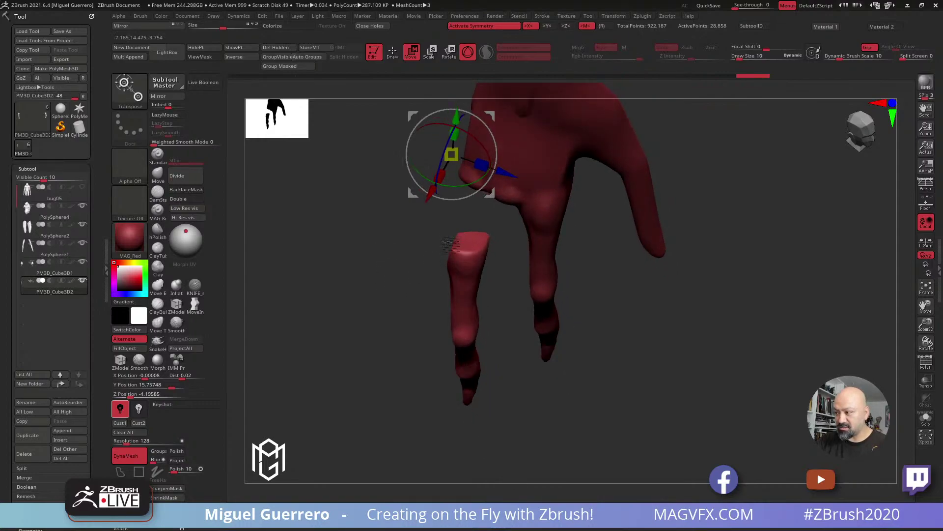
click(467, 240)
drag(408, 303, 383, 348)
alt+drag(461, 338, 466, 244)
Move and rotate the copied finger so its base meets the palm beside the index knuckle
drag(408, 236, 388, 269)
drag(427, 206, 452, 152)
drag(483, 235, 474, 231)
drag(483, 184, 468, 184)
drag(453, 228, 458, 229)
drag(397, 227, 445, 230)
drag(379, 194, 431, 190)
drag(461, 148, 411, 157)
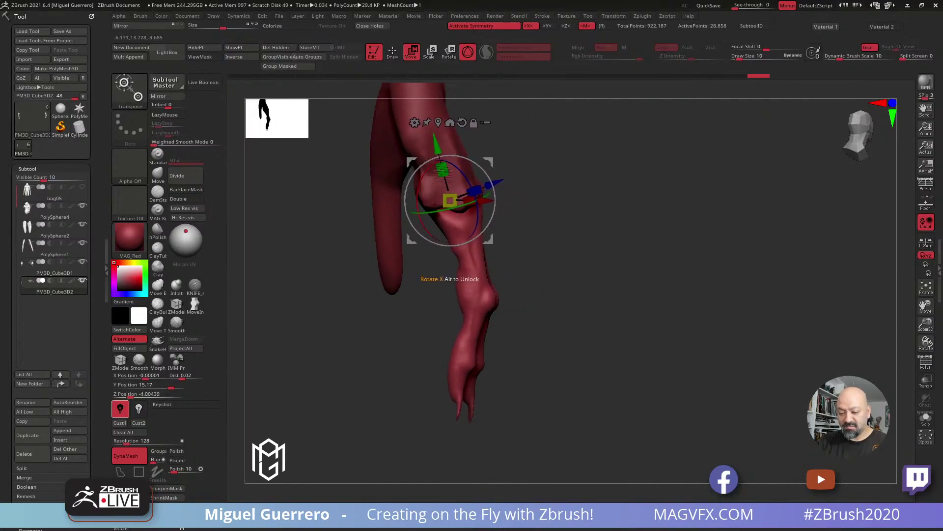
drag(491, 184, 503, 179)
Nudge the copied finger's position against the palm with the Gizmo's screen move
mouse_move(597, 334)
mouse_down()
mouse_move(489, 333)
mouse_move(377, 297)
mouse_move(379, 338)
mouse_up()
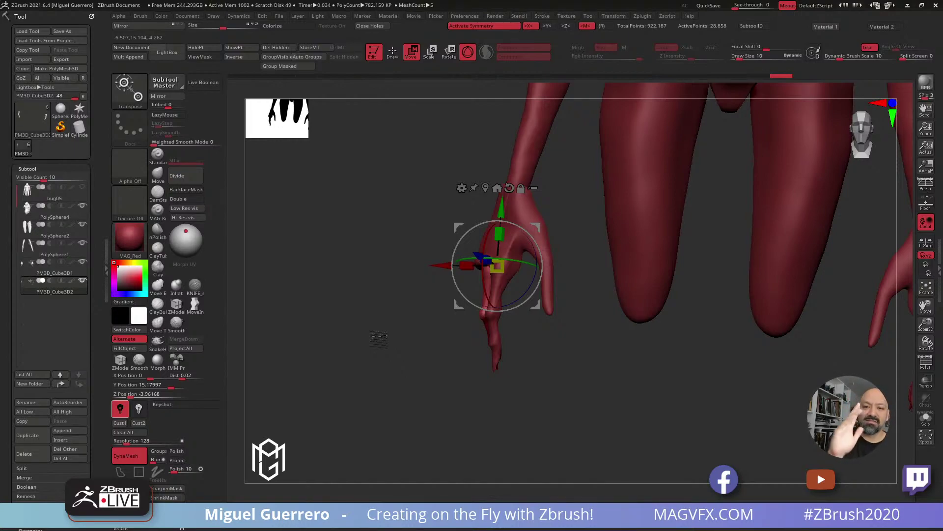
drag(379, 339, 343, 352)
mouse_move(461, 229)
mouse_down()
mouse_move(457, 242)
mouse_move(457, 229)
mouse_up()
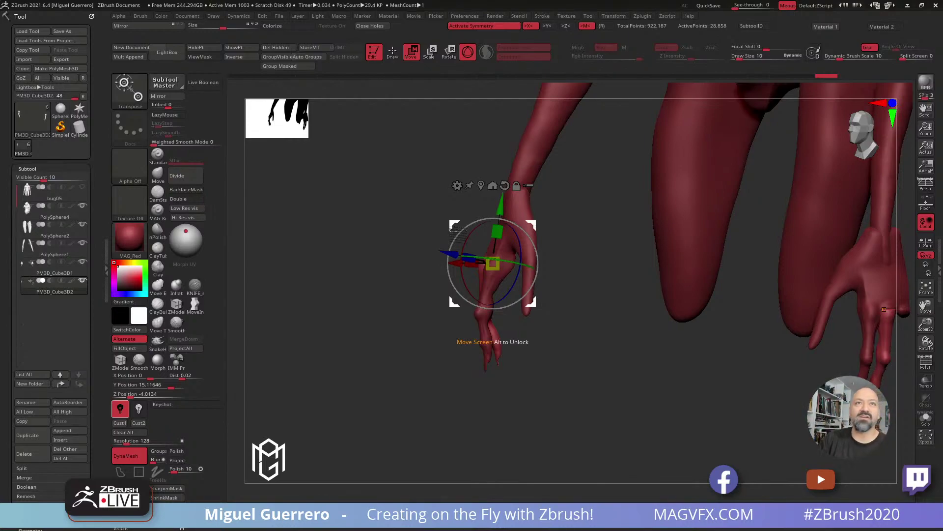
Examine the hands and the added fingers in proportion to the whole body from several angles
right_drag(368, 302, 411, 307)
ctrl+right_drag(411, 307, 378, 264)
alt+right_drag(377, 264, 381, 364)
right_drag(381, 364, 334, 343)
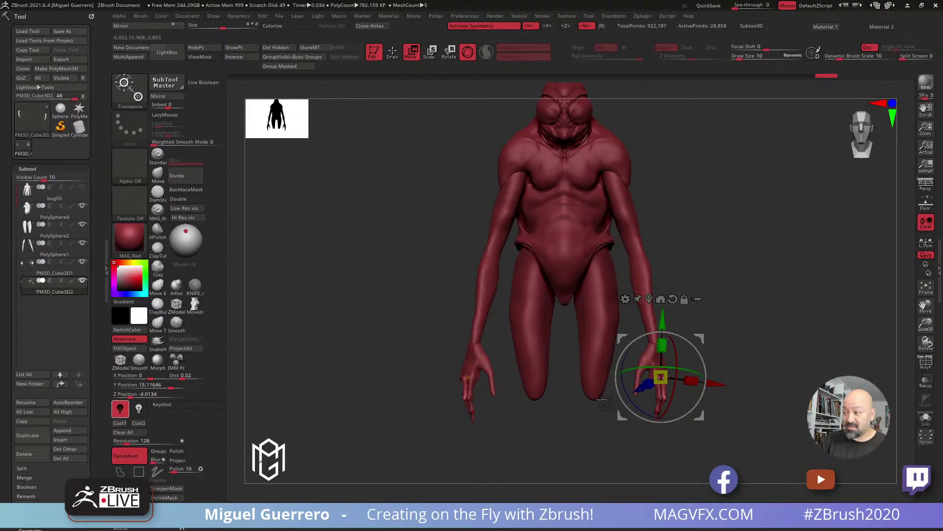
drag(417, 377, 420, 330)
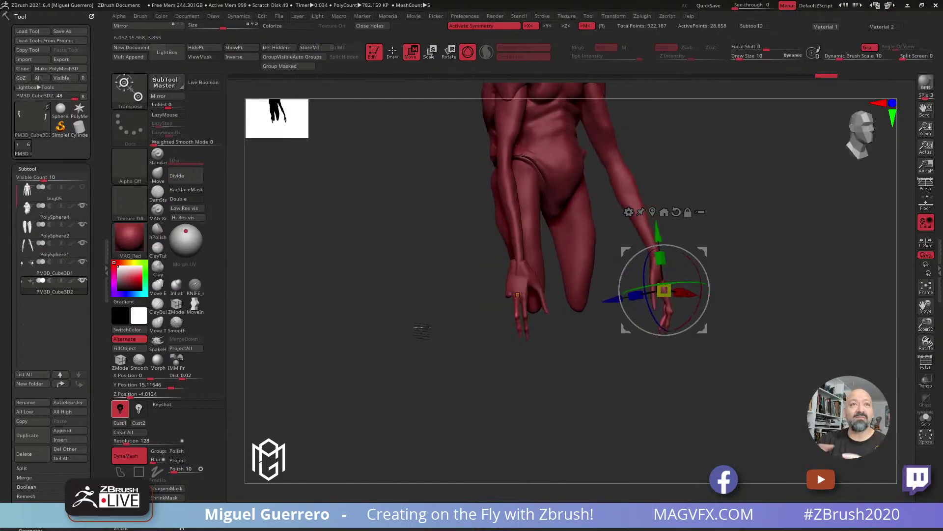
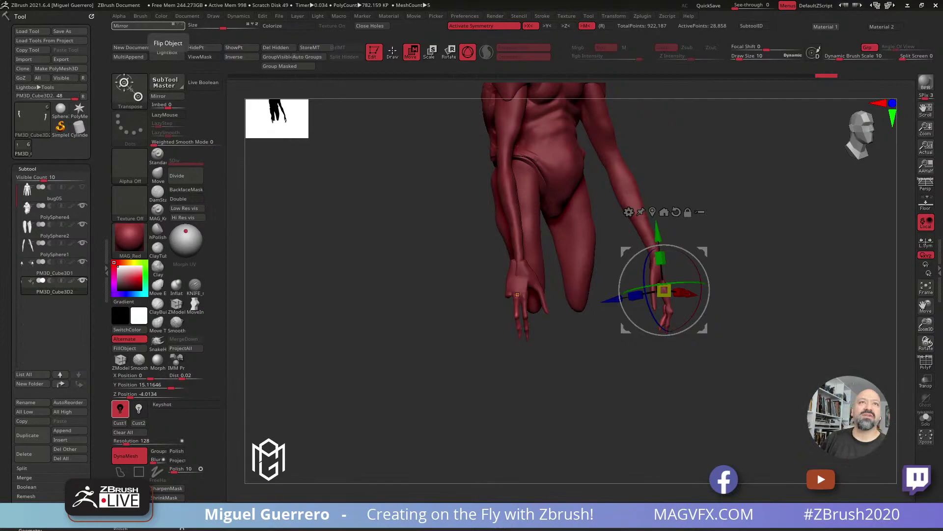
mouse_move(393, 270)
mouse_down()
mouse_move(379, 274)
mouse_move(391, 297)
mouse_move(496, 288)
mouse_up()
mouse_move(379, 295)
mouse_down()
mouse_move(394, 299)
mouse_move(388, 272)
mouse_up()
Set the Gizmo on the copied finger of the near hand and reposition the finger against the knuckles
click(393, 54)
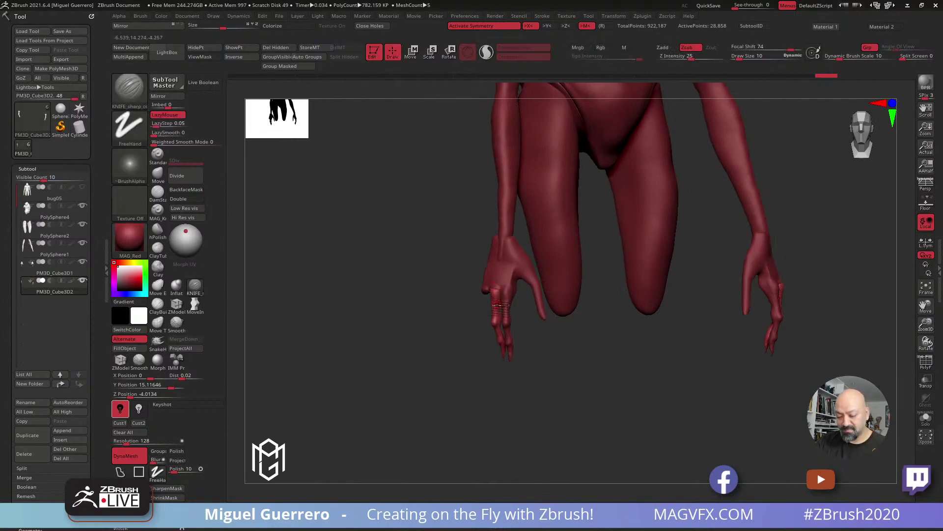
key(w)
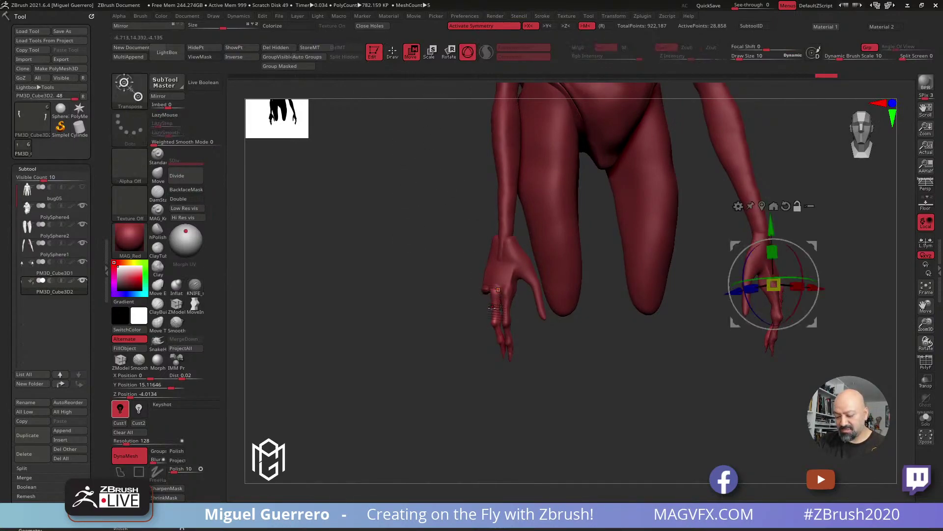
alt+click(495, 308)
ctrl+right_drag(495, 308, 527, 339)
alt+click(491, 244)
alt+drag(400, 273, 388, 246)
drag(490, 242, 472, 221)
drag(614, 373, 589, 373)
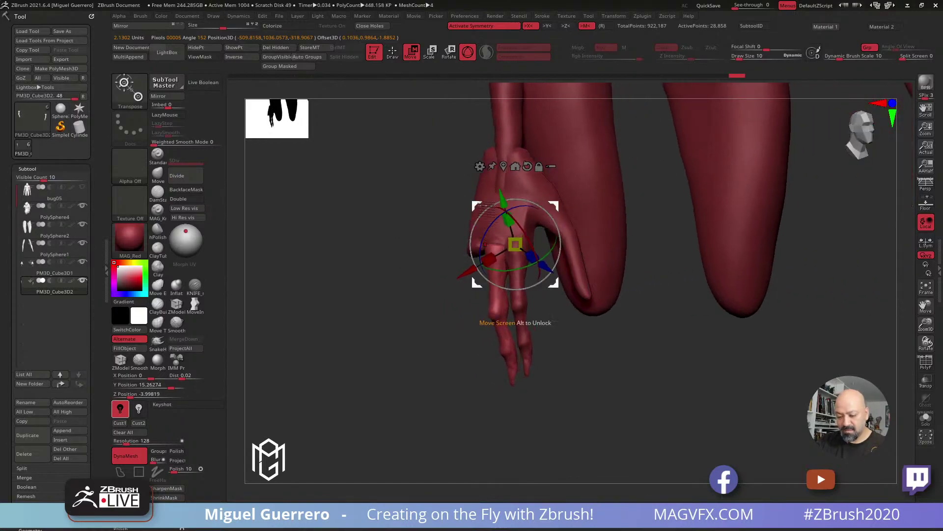
Move the Gizmo pivot to the middle of the copied finger and reset its orientation
drag(506, 206, 492, 277)
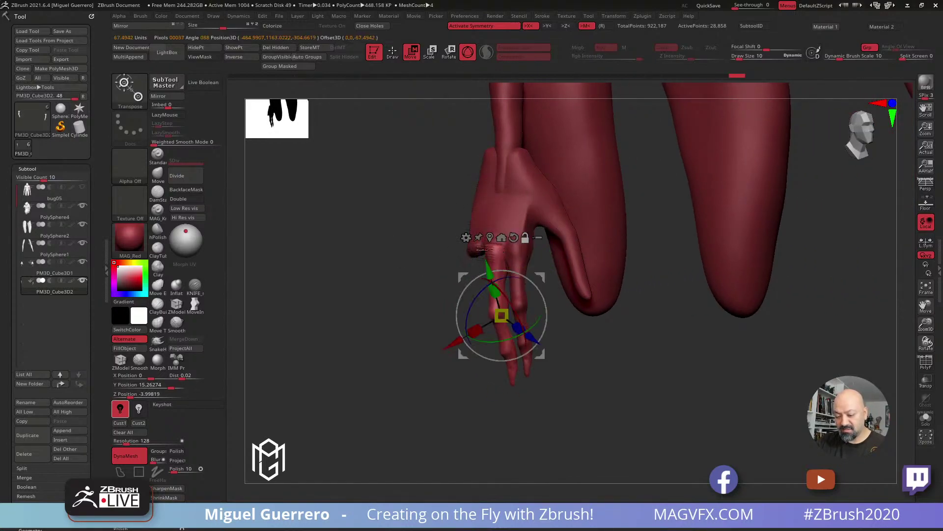
alt+click(513, 238)
mouse_move(614, 373)
mouse_down()
mouse_move(560, 373)
mouse_move(619, 367)
mouse_up()
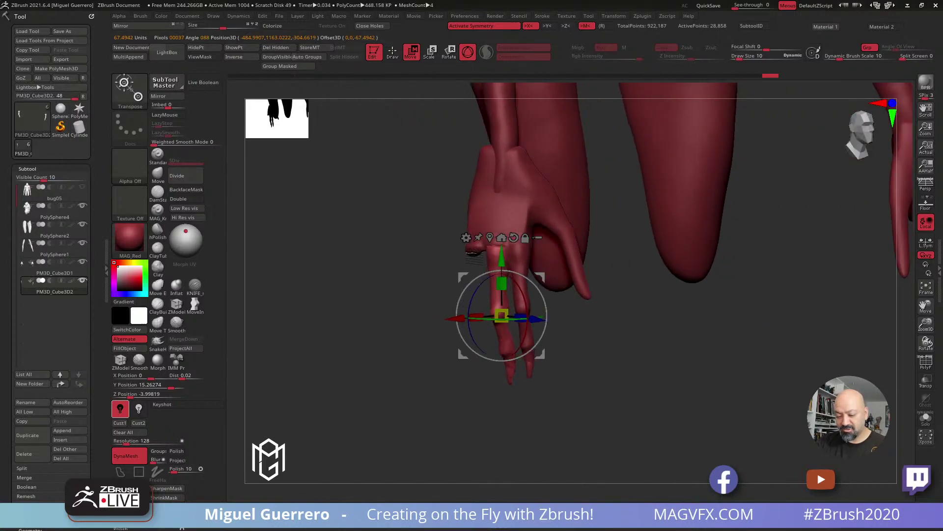
Reposition the copied middle finger against its knuckle beside the index finger with the Gizmo
click(494, 250)
click(506, 171)
drag(494, 216, 493, 212)
mouse_move(786, 294)
right_down()
mouse_move(712, 294)
mouse_move(713, 236)
mouse_move(698, 292)
mouse_move(768, 292)
right_up()
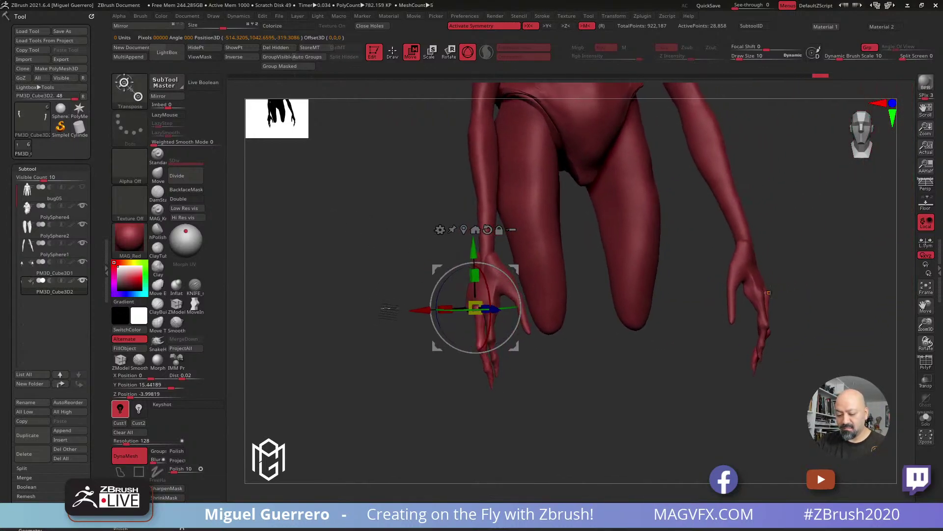
click(391, 57)
mouse_move(381, 255)
ctrl+right_down()
mouse_move(384, 298)
mouse_move(406, 260)
ctrl+right_up()
key(w)
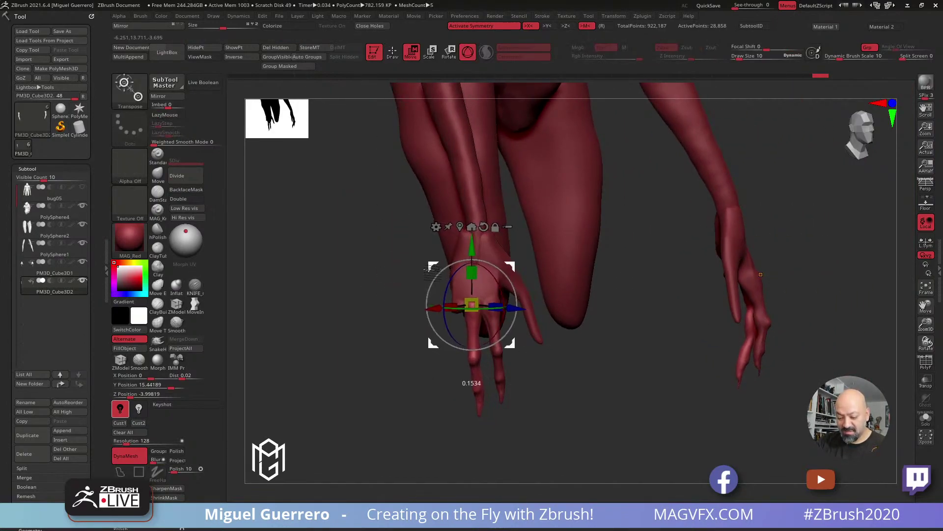
right_drag(432, 266, 388, 285)
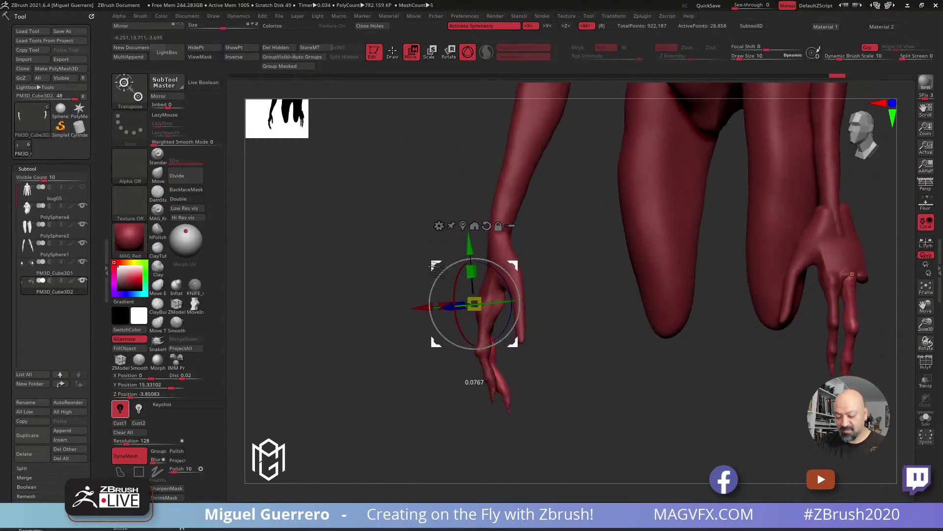
right_drag(435, 265, 442, 313)
Duplicate the finger subtool, then move and rotate the copy into place as a third finger on the palm's outer side
click(27, 437)
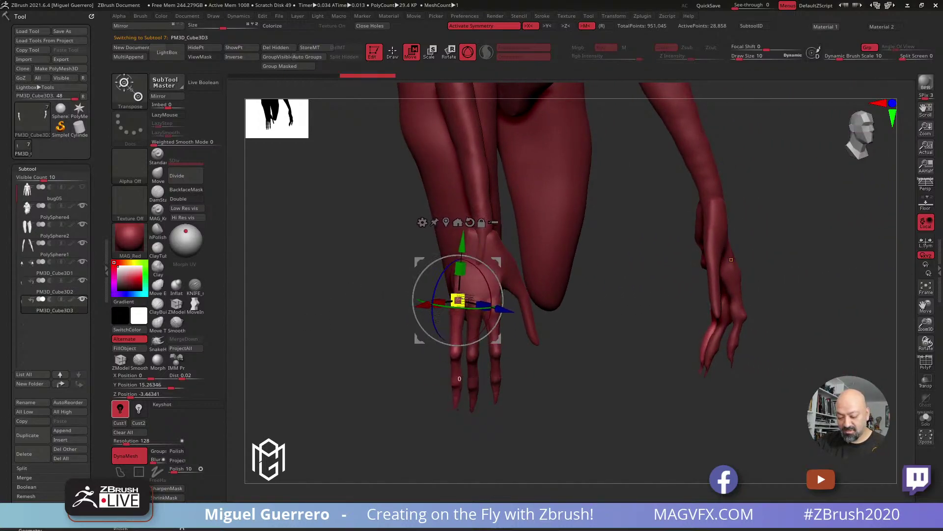
drag(444, 307, 412, 260)
right_drag(410, 259, 516, 291)
drag(557, 220, 559, 216)
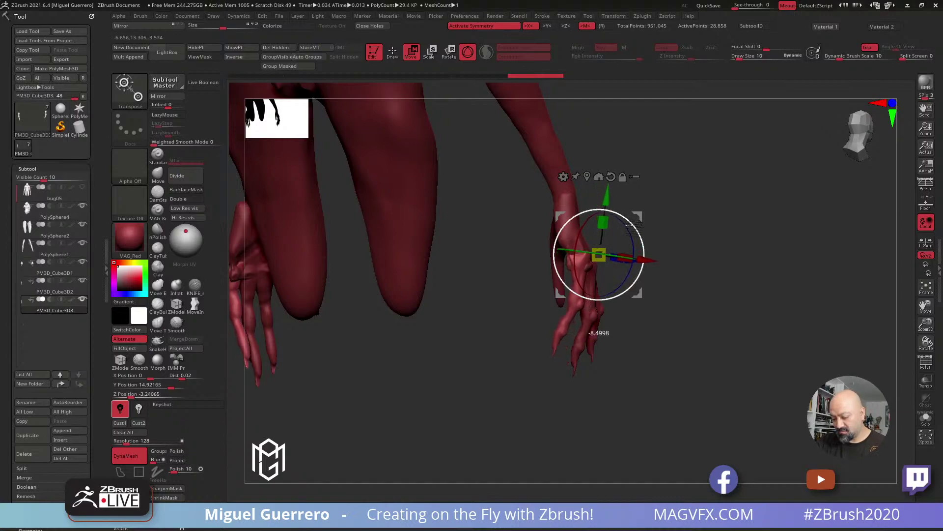
drag(560, 219, 563, 228)
right_drag(563, 228, 467, 347)
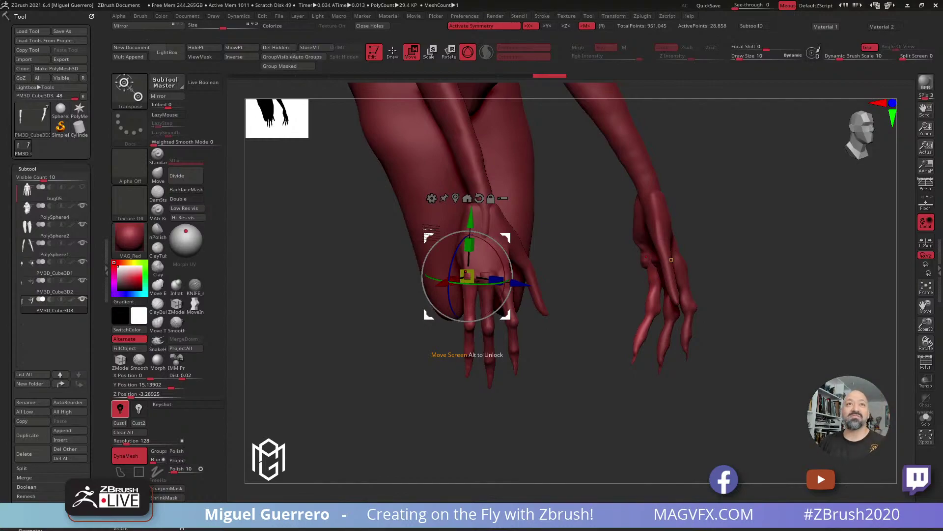
drag(355, 249, 441, 312)
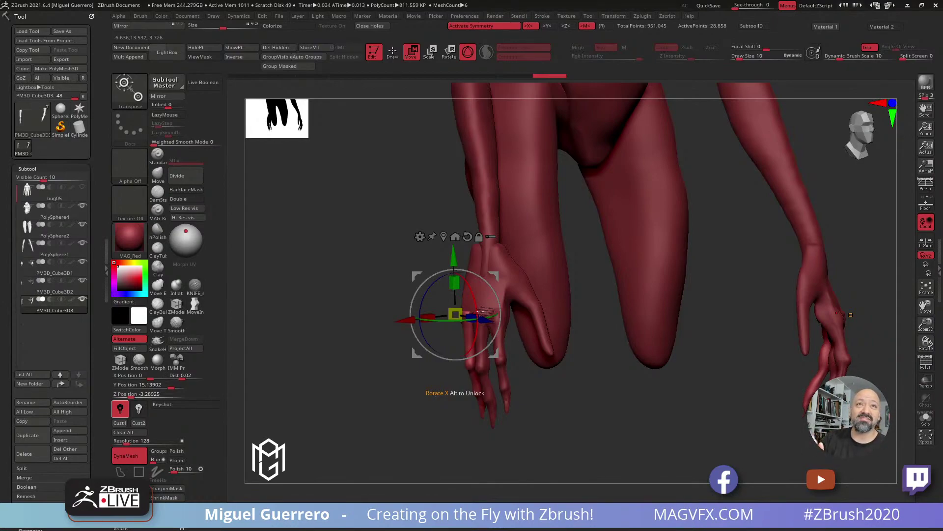
Select the palm subtool and adjust the index finger's shape and length with the Move brush
key(q)
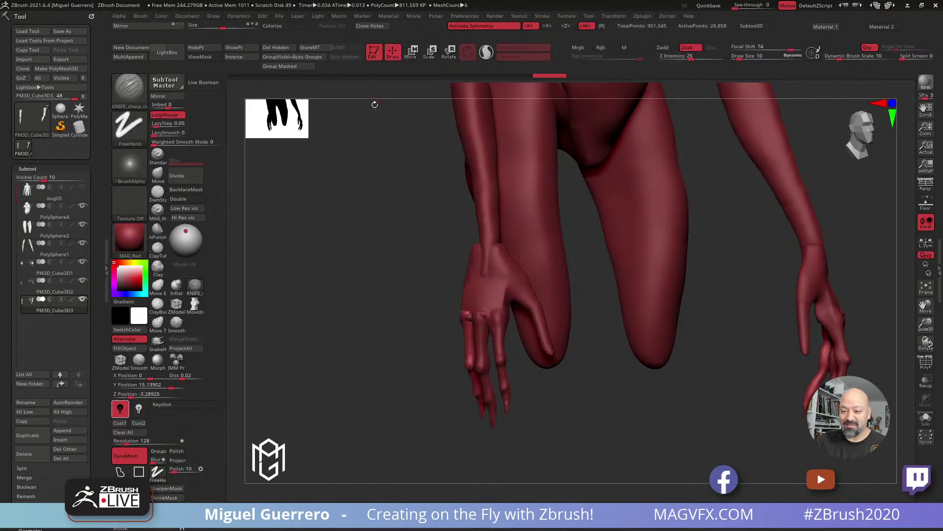
drag(347, 276, 423, 274)
alt+click(422, 274)
drag(364, 276, 274, 231)
click(164, 178)
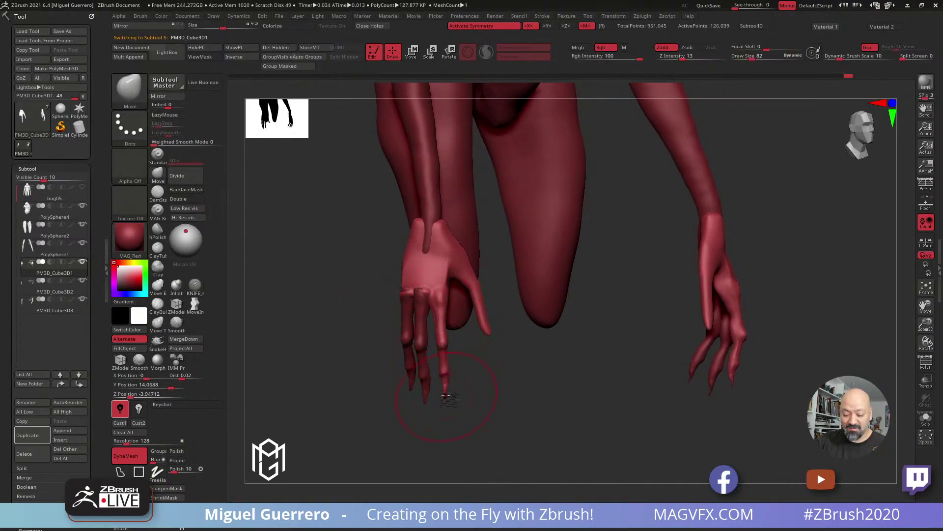
mouse_move(452, 415)
shift+mouse_down()
mouse_move(423, 417)
mouse_move(433, 393)
mouse_move(446, 398)
mouse_move(432, 388)
mouse_move(444, 318)
shift+mouse_up()
mouse_move(432, 358)
mouse_down()
mouse_move(464, 415)
mouse_move(397, 354)
mouse_up()
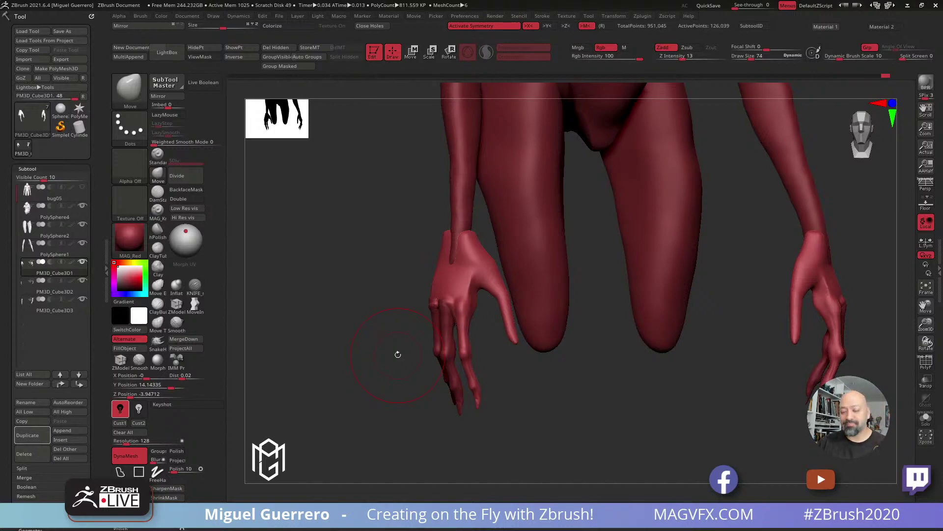
Pull the hand's wrist edge around the end of the forearm with the Move brush
drag(355, 252, 437, 273)
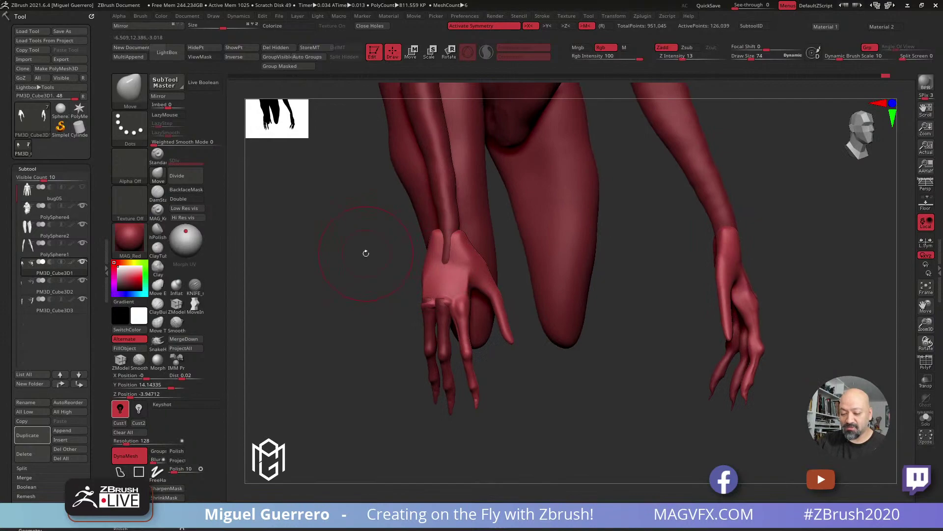
drag(364, 252, 403, 255)
click(153, 178)
click(436, 244)
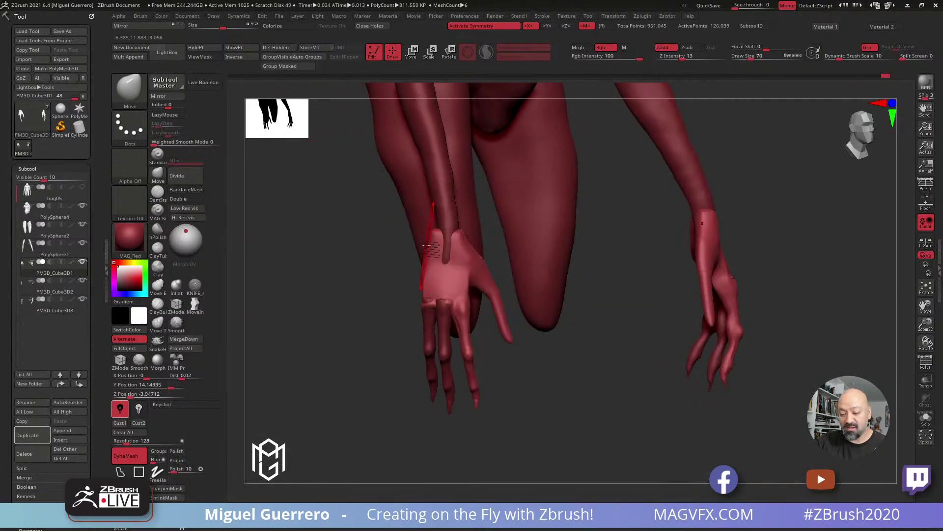
mouse_move(383, 248)
mouse_down()
mouse_move(457, 244)
mouse_move(332, 259)
mouse_move(388, 265)
mouse_up()
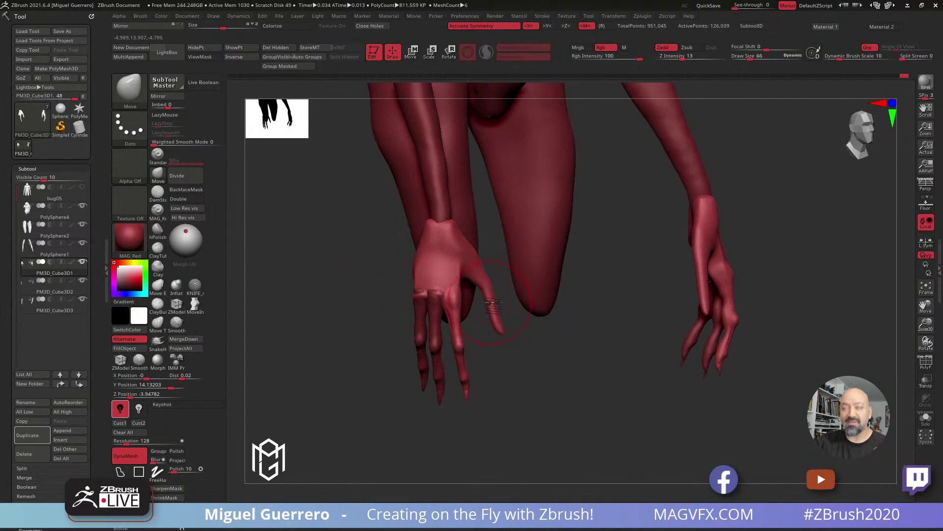
Reshape the thumb with the Move brush at draw size 46, adjusting its bend from the front and side
key([)
key([)
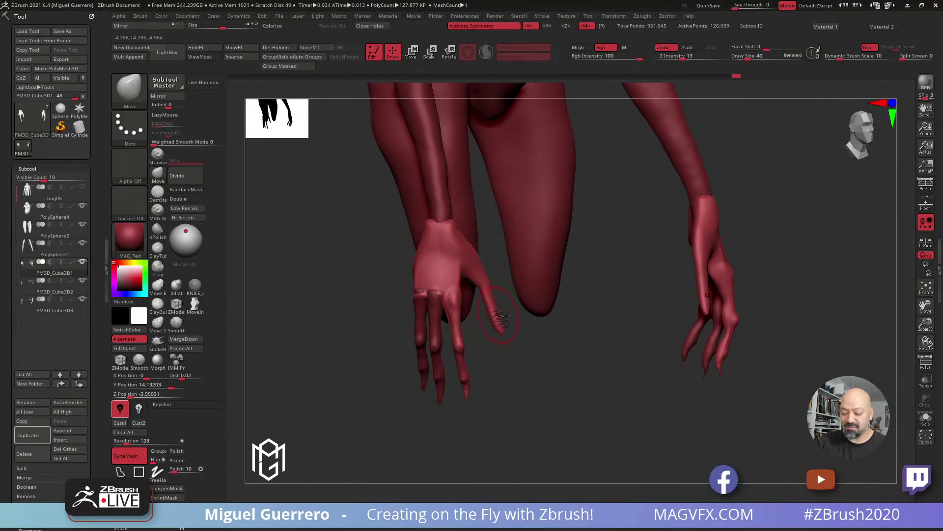
drag(510, 311, 495, 305)
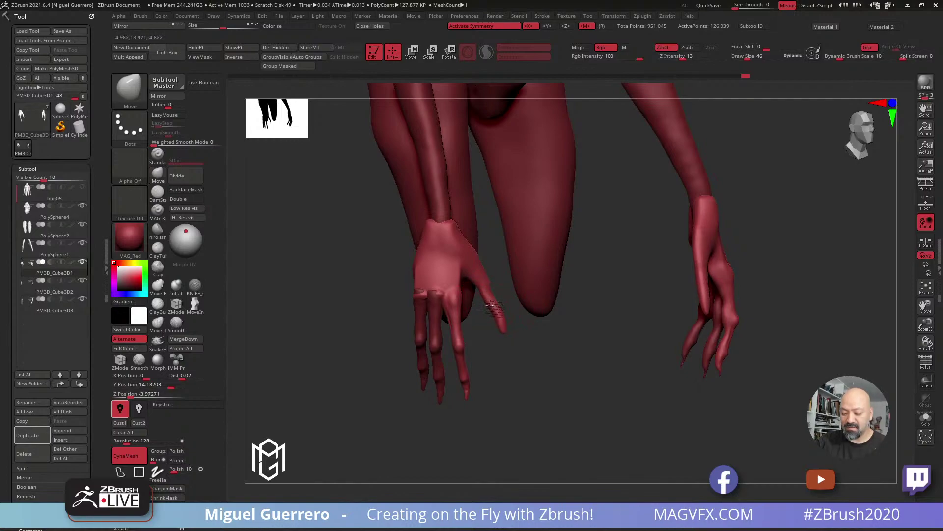
mouse_move(511, 344)
mouse_down()
mouse_move(393, 270)
mouse_move(479, 248)
mouse_move(378, 242)
mouse_move(437, 253)
mouse_move(479, 231)
mouse_move(469, 221)
mouse_up()
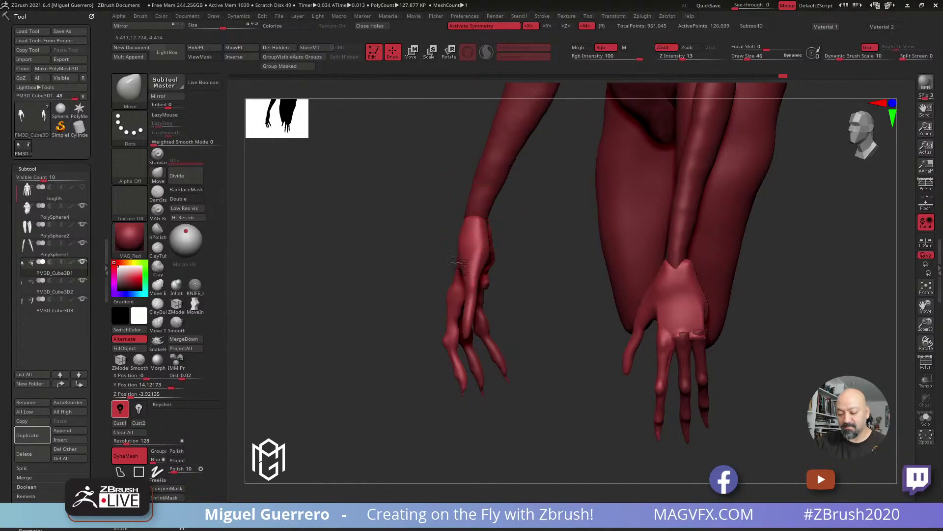
drag(467, 334, 471, 335)
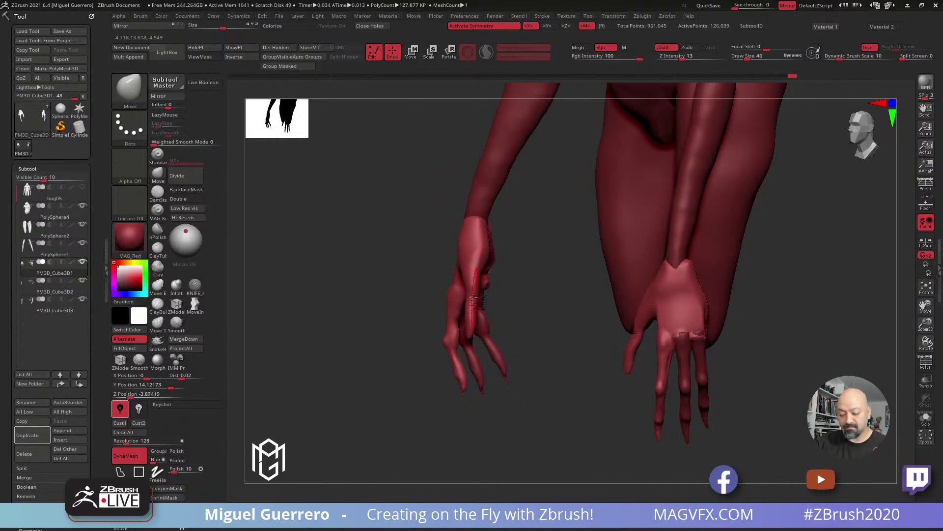
drag(428, 257, 371, 262)
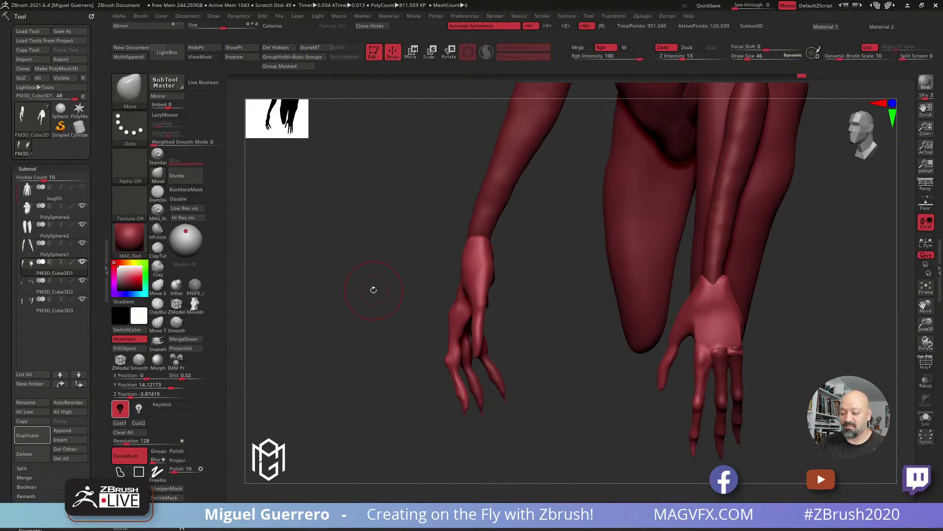
shift+drag(354, 271, 373, 300)
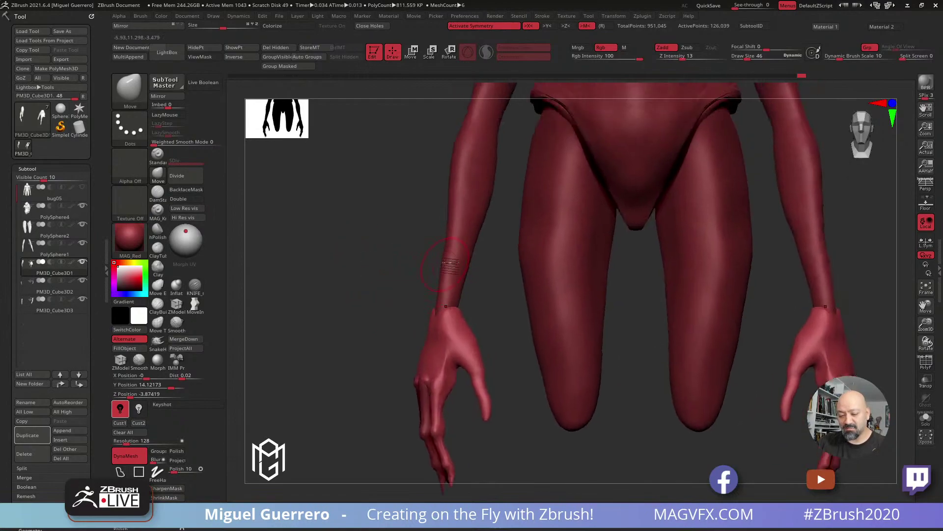
Select the arms subtool and adjust the forearm contour with the Move brush at draw size 142
alt+click(444, 265)
key(f)
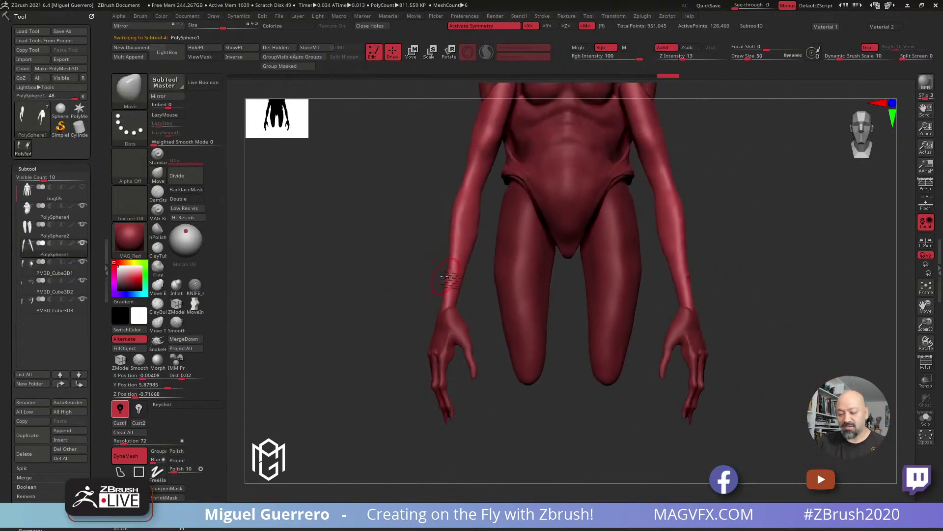
key(bracketright)
drag(455, 264, 448, 254)
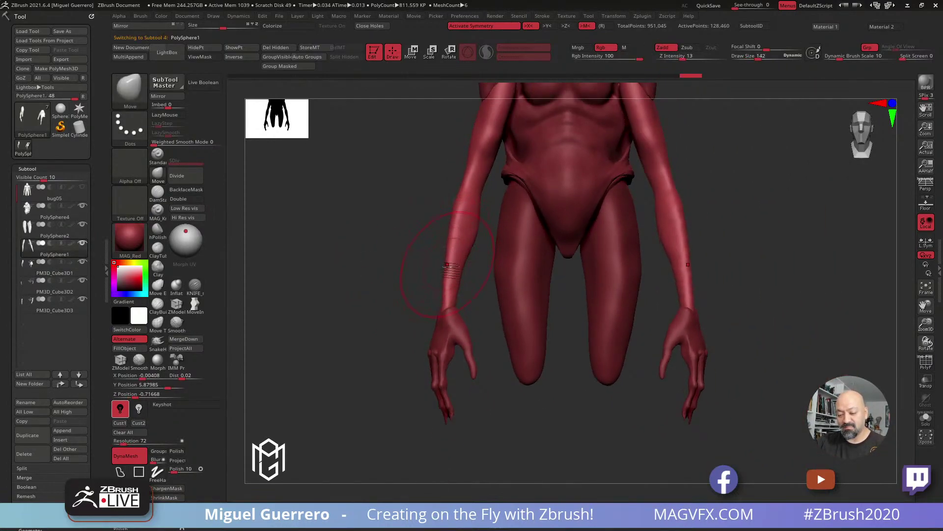
mouse_move(399, 282)
mouse_down()
mouse_move(400, 264)
mouse_move(373, 235)
mouse_move(415, 242)
mouse_up()
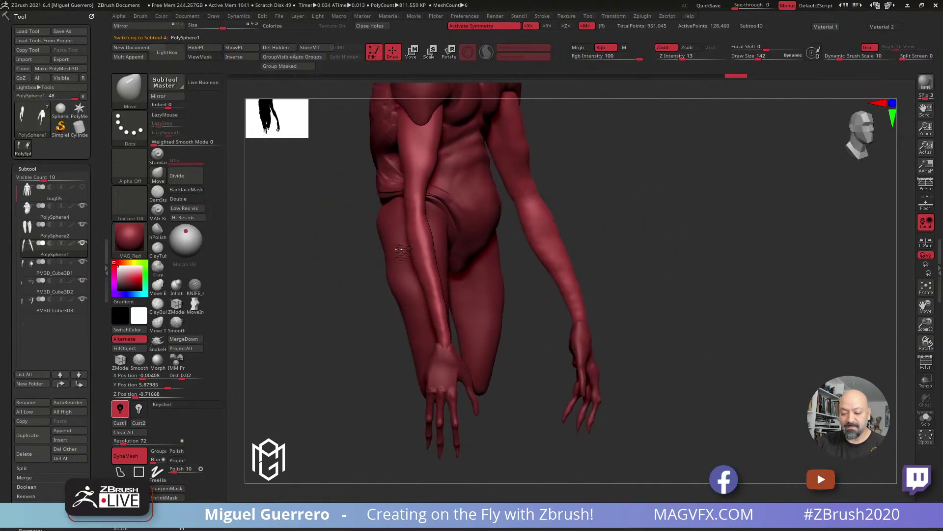
Thicken the forearms with the Inflat brush at draw size 114 and intensity 10
mouse_move(626, 257)
mouse_down()
mouse_move(573, 251)
mouse_move(570, 275)
mouse_up()
click(176, 285)
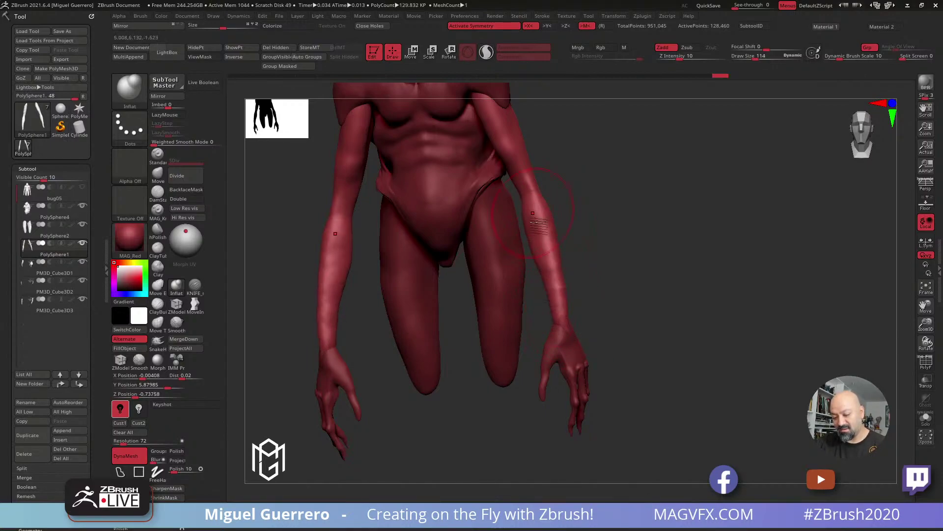
drag(611, 248, 560, 197)
drag(472, 192, 375, 287)
Select the hand subtool and merge the two copied finger subtools into it
alt+click(417, 340)
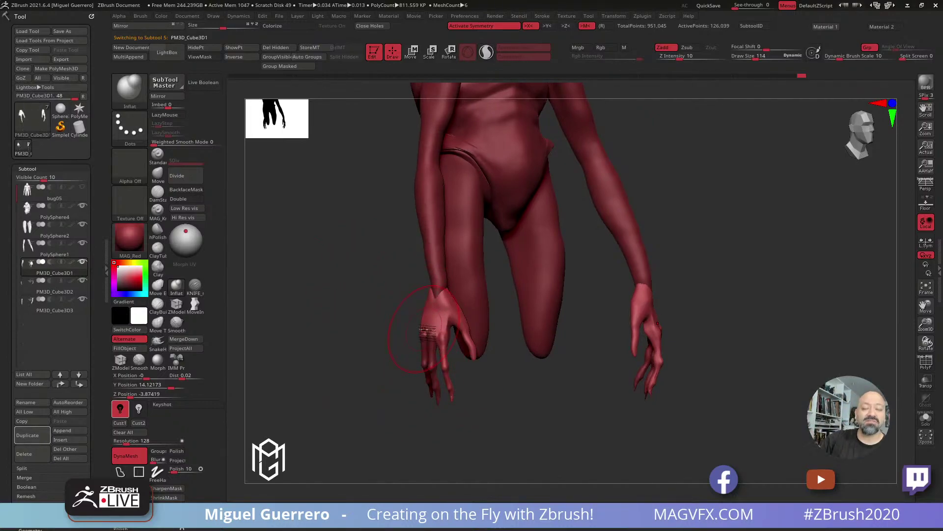
mouse_move(28, 285)
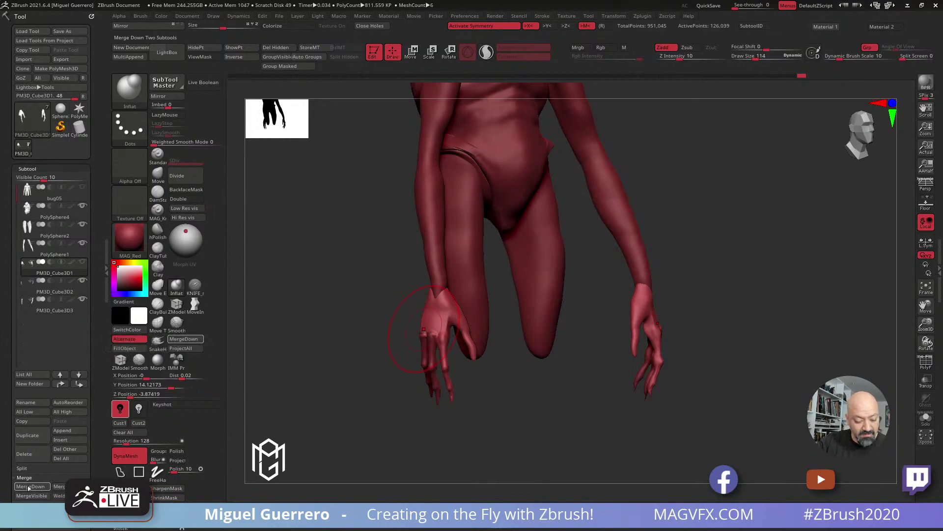
click(183, 338)
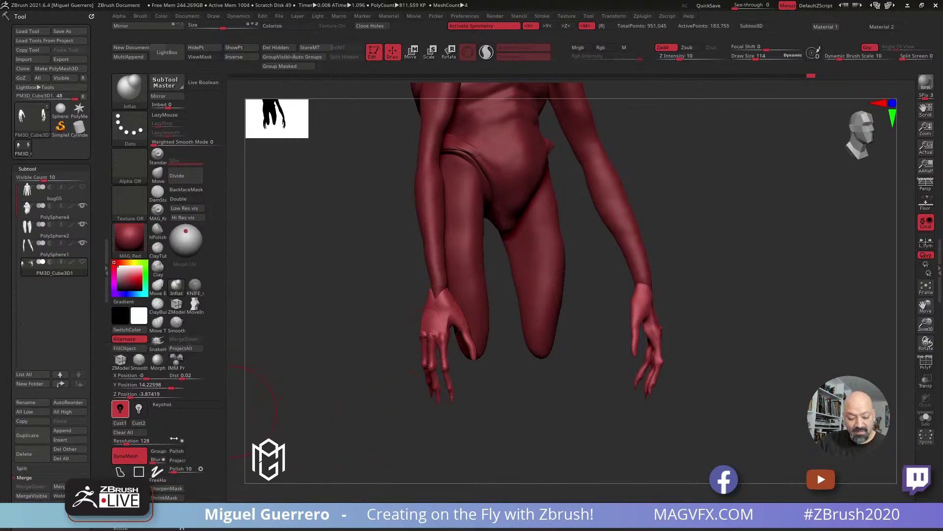
Examine the merged hand's polygroups at the knuckles and fingers with the polyframe display
click(926, 363)
alt+drag(411, 329, 448, 261)
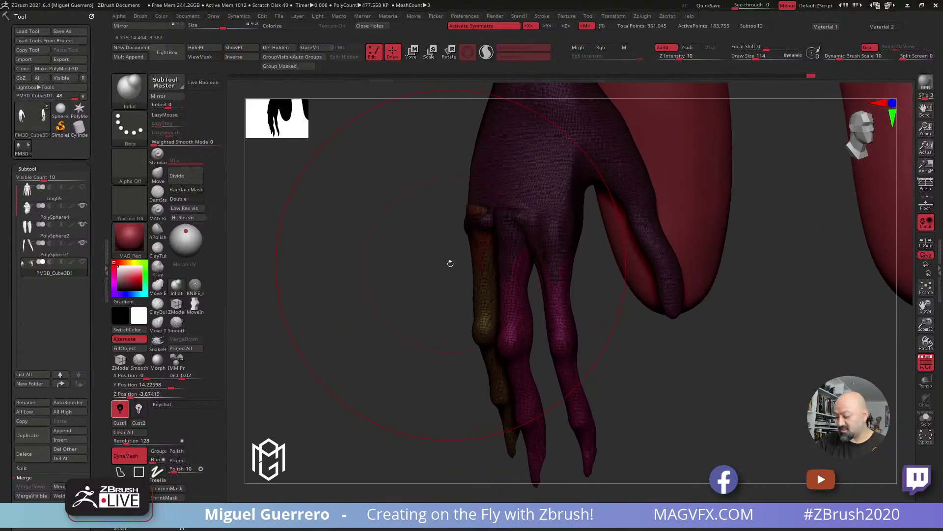
click(926, 363)
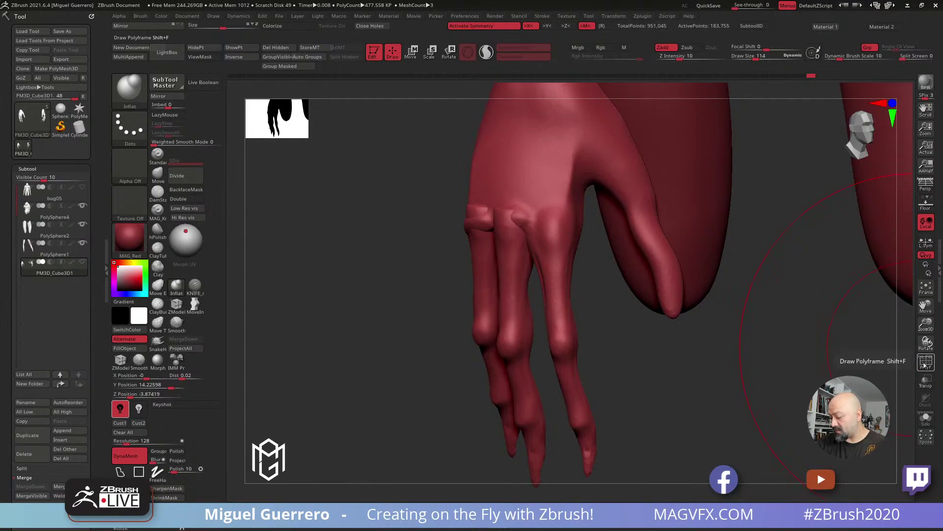
click(926, 364)
click(930, 362)
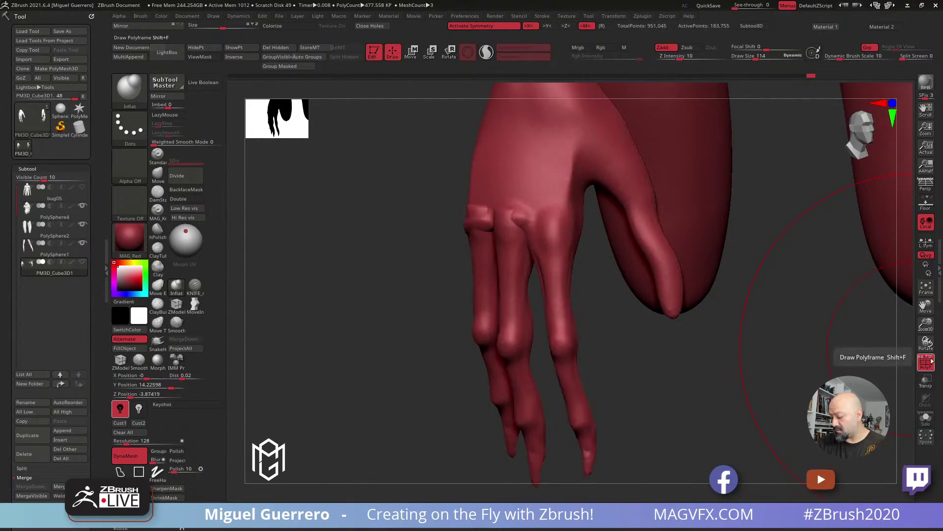
click(932, 361)
drag(740, 380, 749, 381)
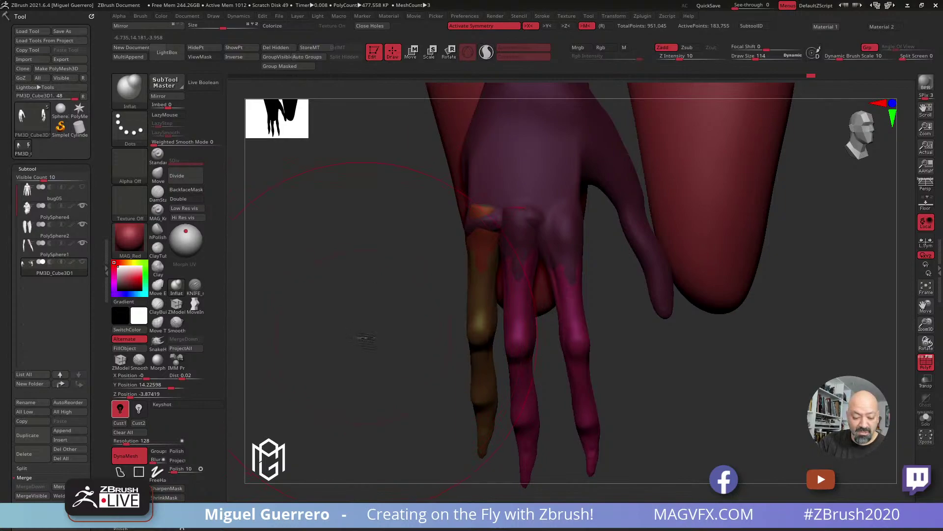
drag(362, 337, 369, 338)
Enable the Groups option for DynaMesh and show the hand's polyframe at the finger joints
click(157, 451)
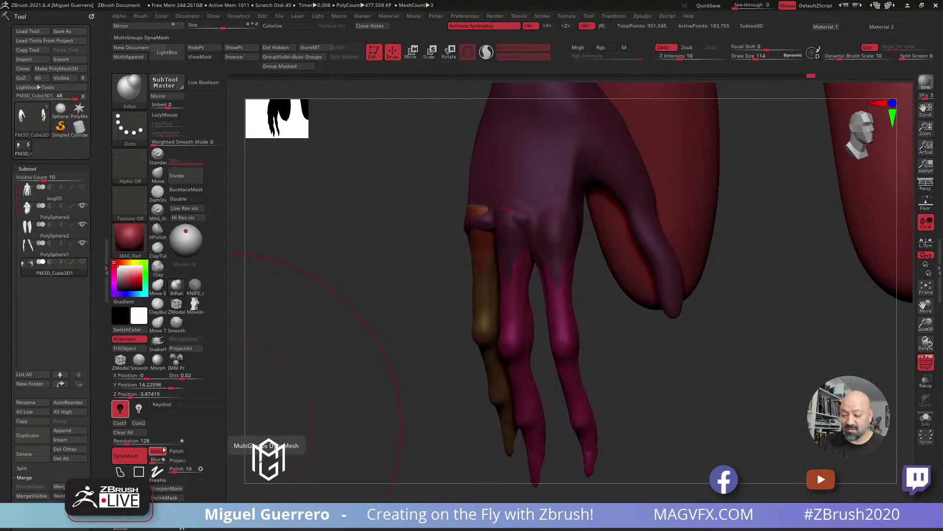
click(926, 364)
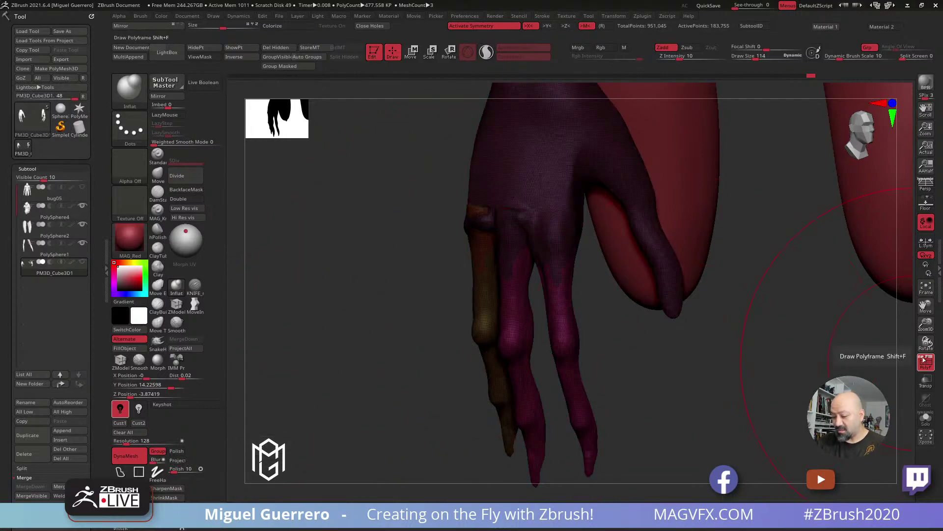
mouse_move(449, 239)
ctrl+right_down()
mouse_move(354, 265)
mouse_move(386, 270)
ctrl+right_up()
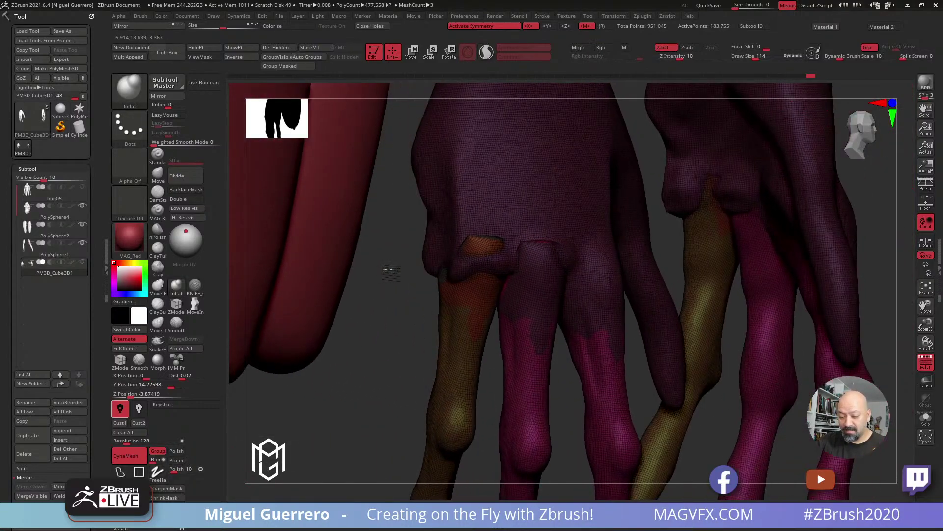
Reduce the brush size and hide the outer finger's polygroups so that the palm and other fingers stay shown
key([)
key([)
key([)
key([)
key([)
mouse_move(385, 297)
ctrl+mouse_down()
mouse_move(405, 366)
mouse_move(384, 338)
mouse_move(457, 211)
ctrl+mouse_up()
key(ctrl+shift)
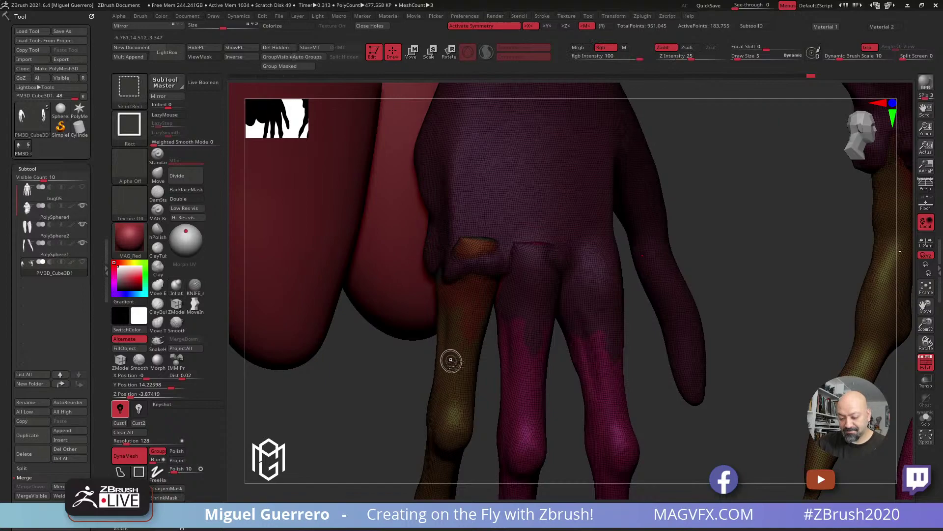
ctrl+shift+click(450, 356)
ctrl+shift+click(449, 356)
ctrl+shift+click(469, 310)
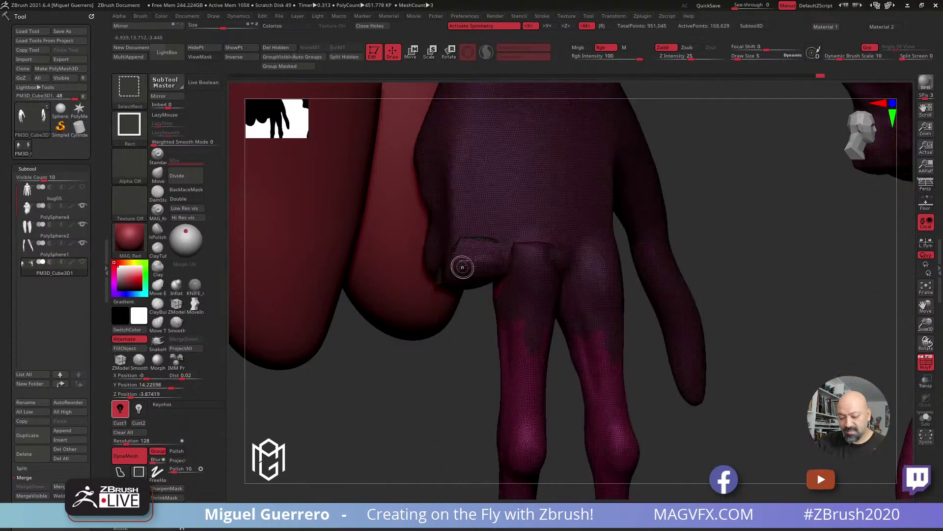
Isolate the outer finger, group its visible polygons into a single polygroup, and show the whole hand again
mouse_move(453, 339)
mouse_down()
mouse_move(444, 375)
mouse_move(388, 351)
mouse_move(419, 383)
mouse_move(390, 413)
mouse_move(450, 415)
mouse_move(351, 280)
mouse_up()
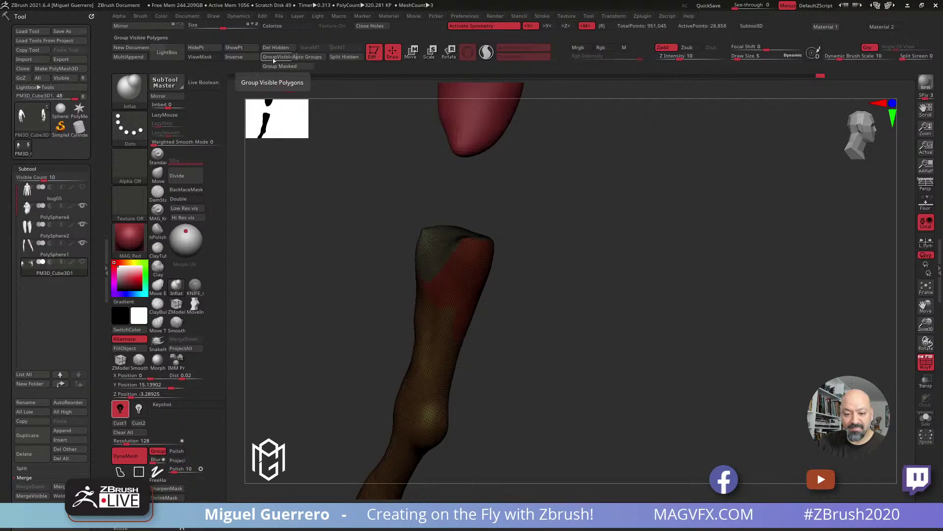
click(281, 68)
ctrl+shift+click(336, 236)
drag(377, 360, 497, 358)
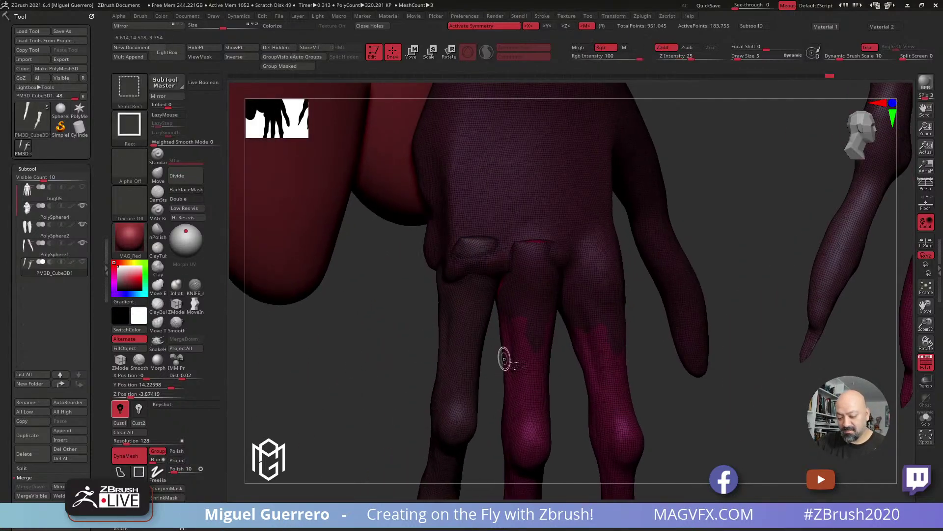
Hide the outer finger's polygroup so that the palm, thumb and other two fingers stay shown
ctrl+shift+click(521, 380)
ctrl+shift+click(517, 356)
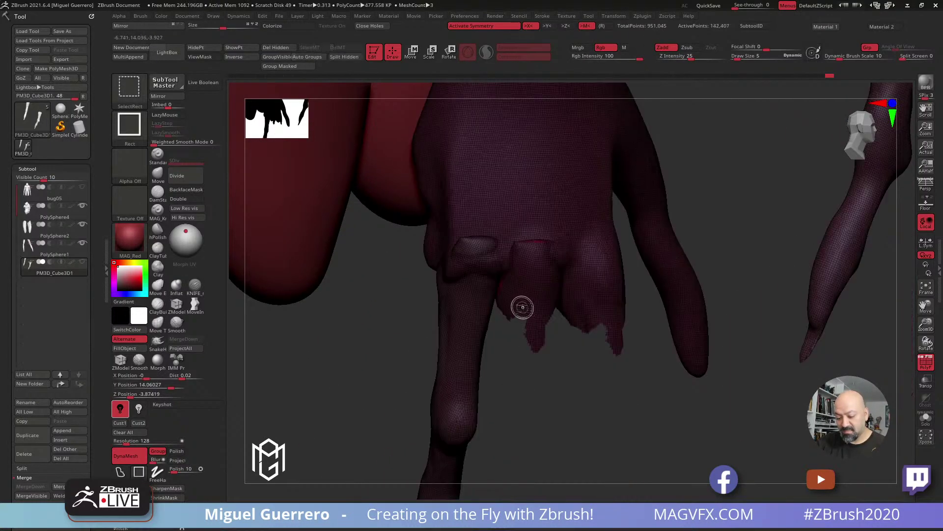
ctrl+shift+click(497, 284)
ctrl+shift+click(408, 305)
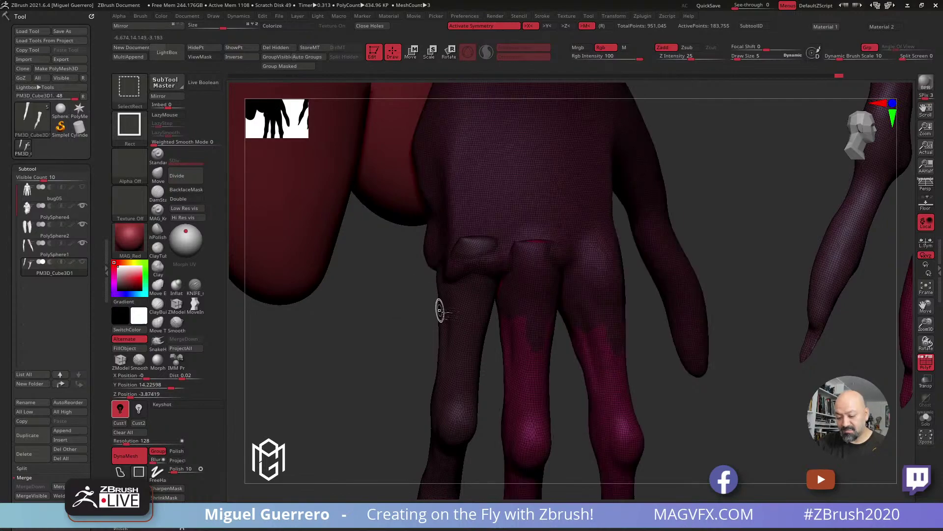
ctrl+shift+click(520, 351)
ctrl+shift+click(523, 330)
ctrl+shift+click(520, 320)
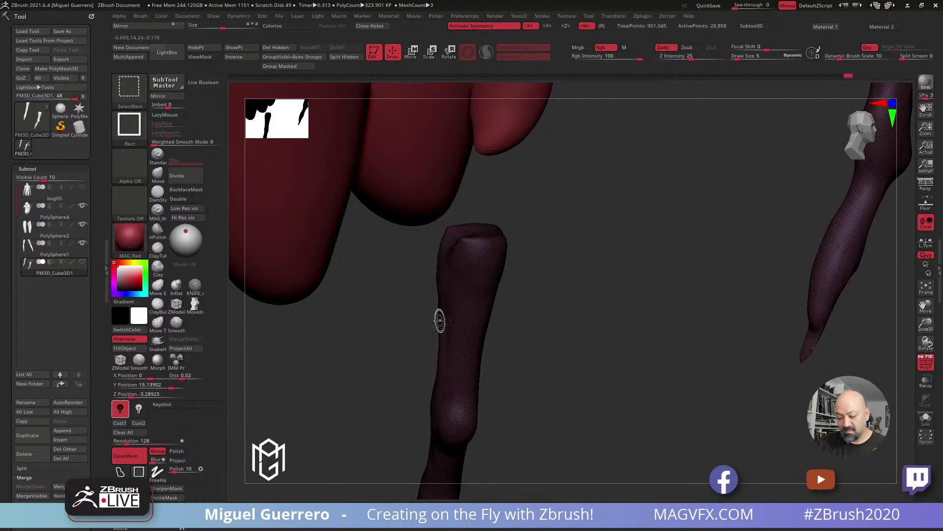
ctrl+shift+click(418, 332)
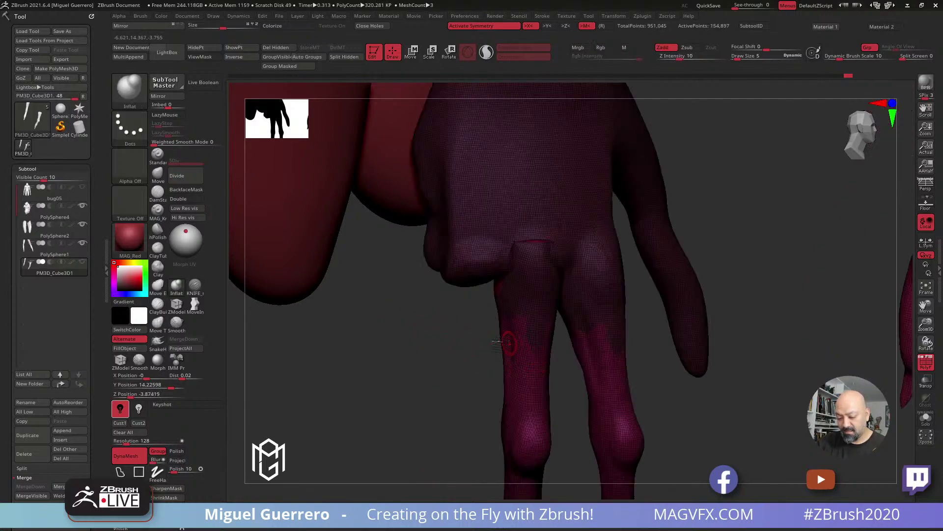
Isolate the magenta polygroup shared by the other two long fingers, and bring the palm back into view
ctrl+shift+click(471, 216)
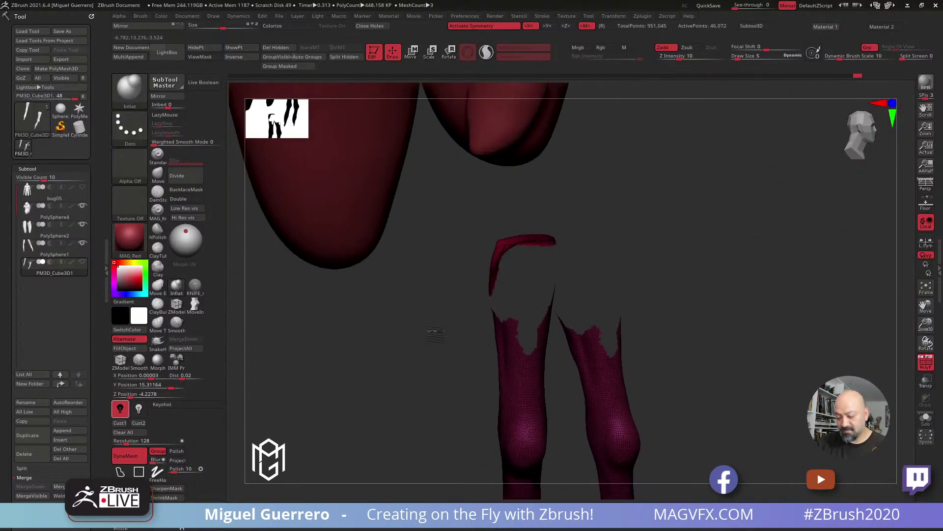
mouse_move(447, 328)
mouse_down()
mouse_move(504, 346)
mouse_move(373, 343)
mouse_move(400, 352)
mouse_up()
ctrl+alt+shift+click(499, 376)
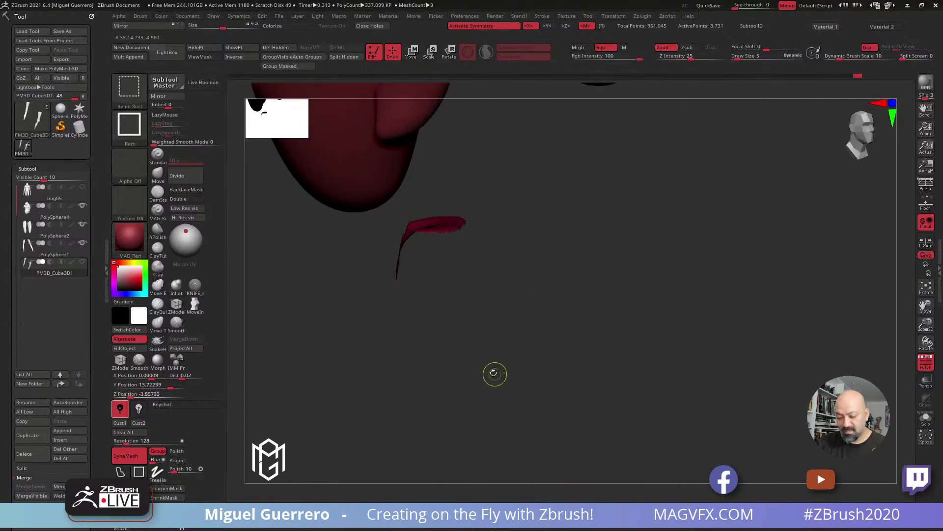
key(ctrl+z)
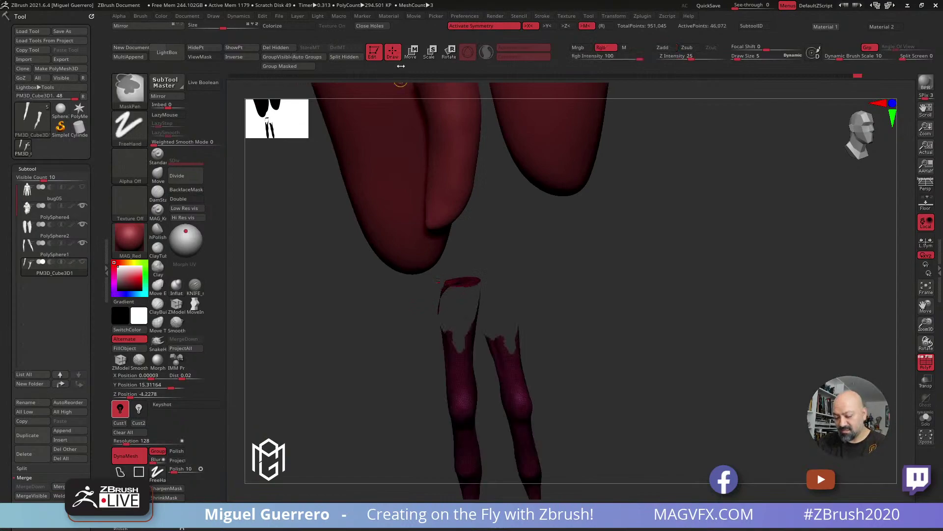
mouse_move(416, 347)
mouse_down()
mouse_move(432, 263)
mouse_move(393, 293)
mouse_move(403, 285)
mouse_up()
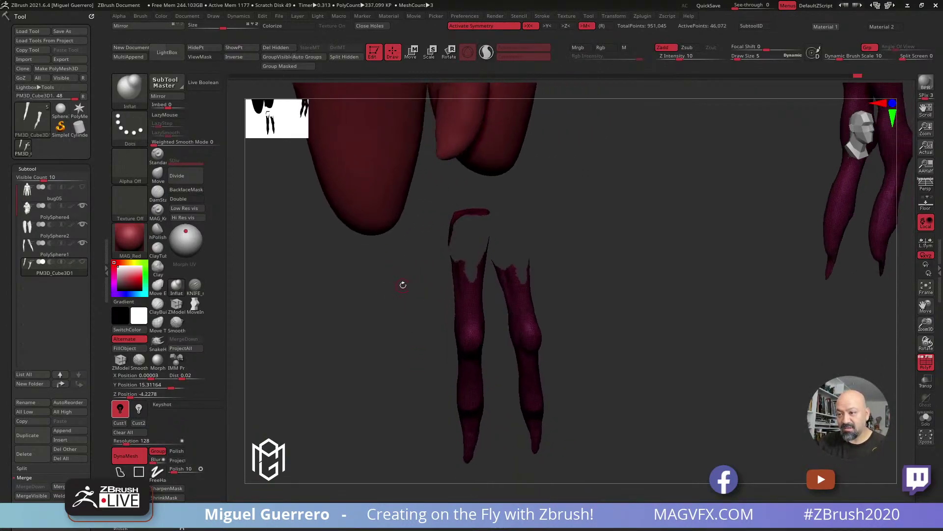
ctrl+shift+click(403, 284)
key(ctrl+shift)
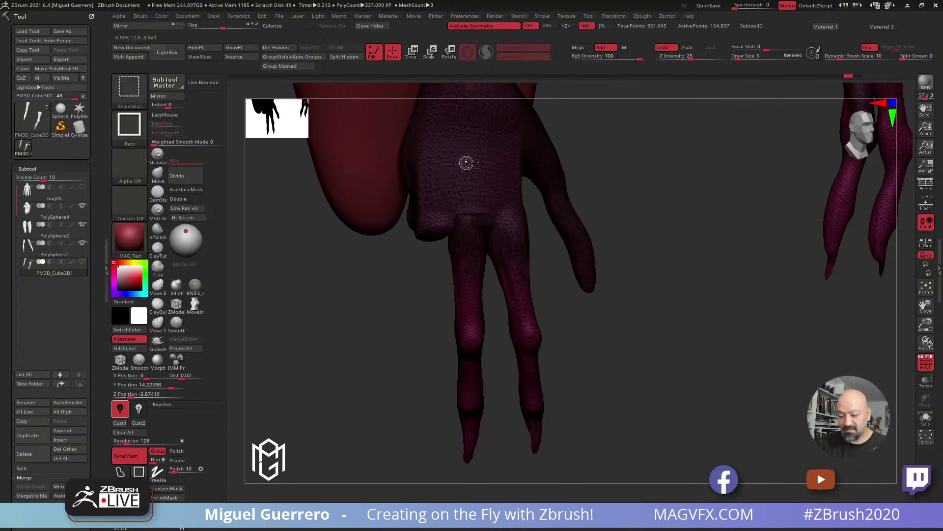
drag(415, 312, 421, 308)
key(ctrl+shift)
ctrl+shift+drag(444, 252, 504, 478)
ctrl+shift+click(501, 469)
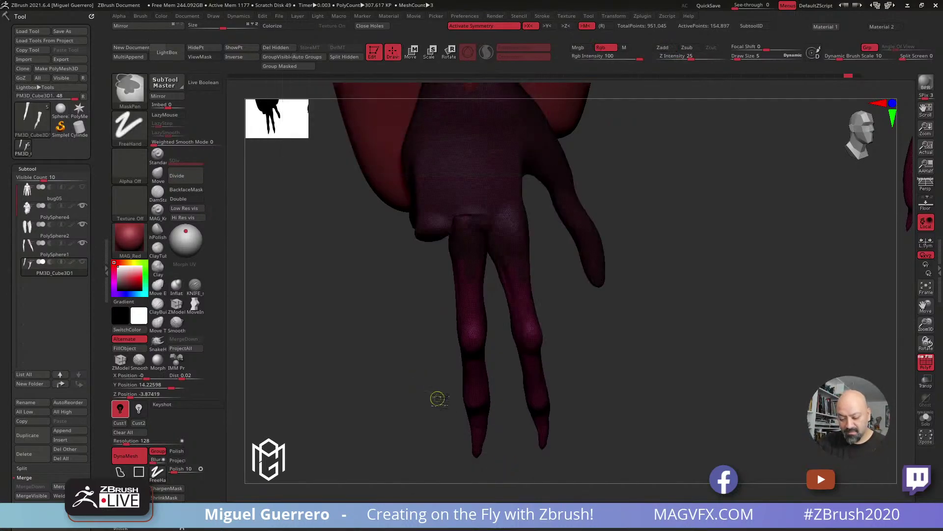
Mask the middle finger with a lasso and separate it into its own polygroup using Group Masked
mouse_move(435, 354)
ctrl+mouse_down()
mouse_move(459, 477)
mouse_move(499, 476)
ctrl+mouse_up()
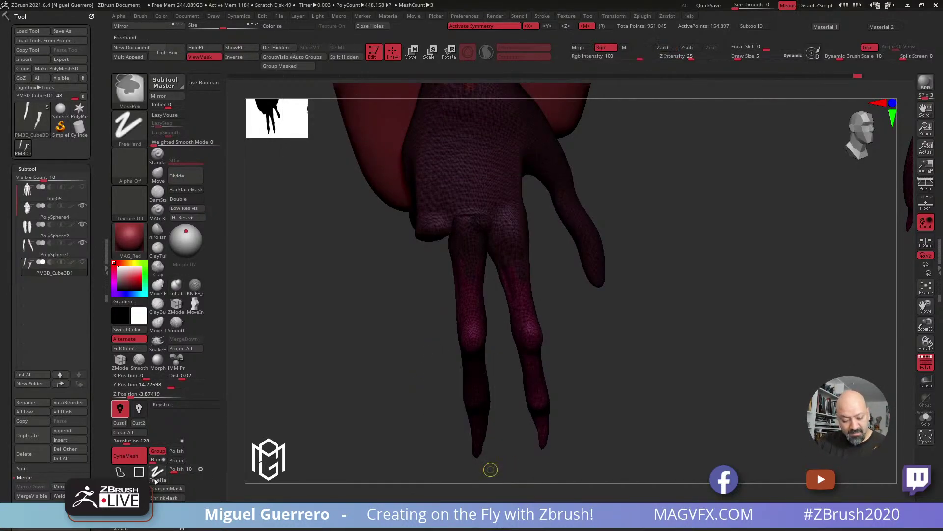
click(120, 471)
mouse_move(426, 385)
ctrl+mouse_down()
mouse_move(502, 467)
mouse_move(484, 260)
mouse_move(471, 231)
mouse_move(434, 240)
ctrl+mouse_up()
mouse_move(424, 275)
mouse_down()
mouse_move(417, 295)
mouse_move(402, 297)
mouse_move(351, 284)
mouse_move(337, 312)
mouse_move(348, 306)
mouse_up()
click(280, 66)
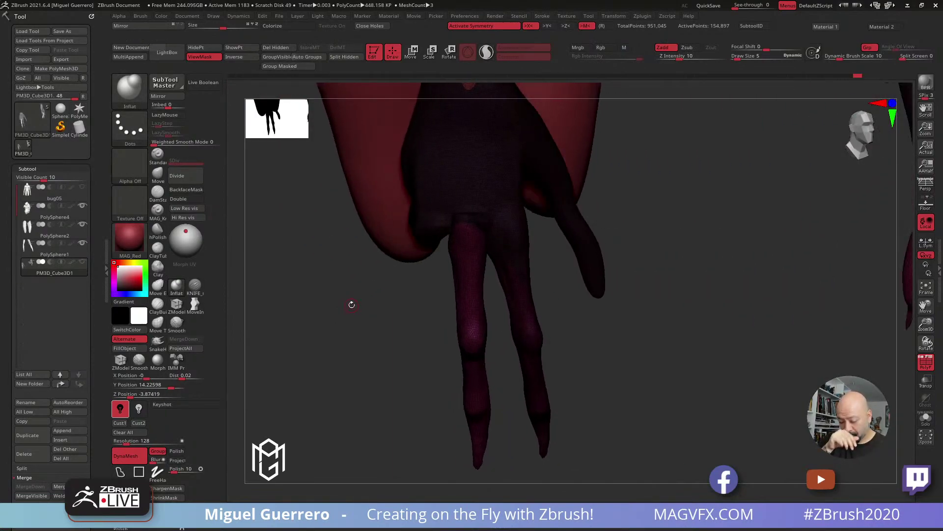
Hide the middle finger, group the masked palm, thumb and inner finger as one polygroup, and show all parts
ctrl+shift+click(465, 328)
drag(459, 329, 400, 310)
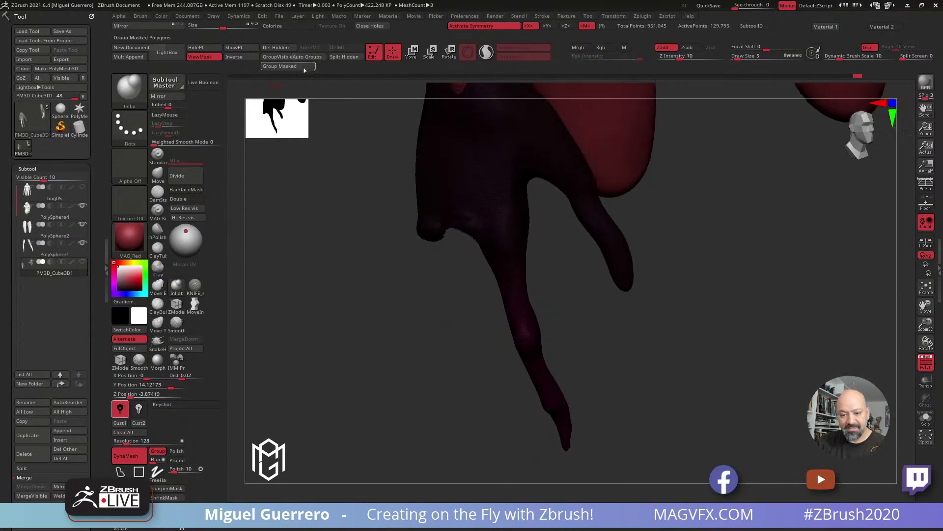
click(282, 67)
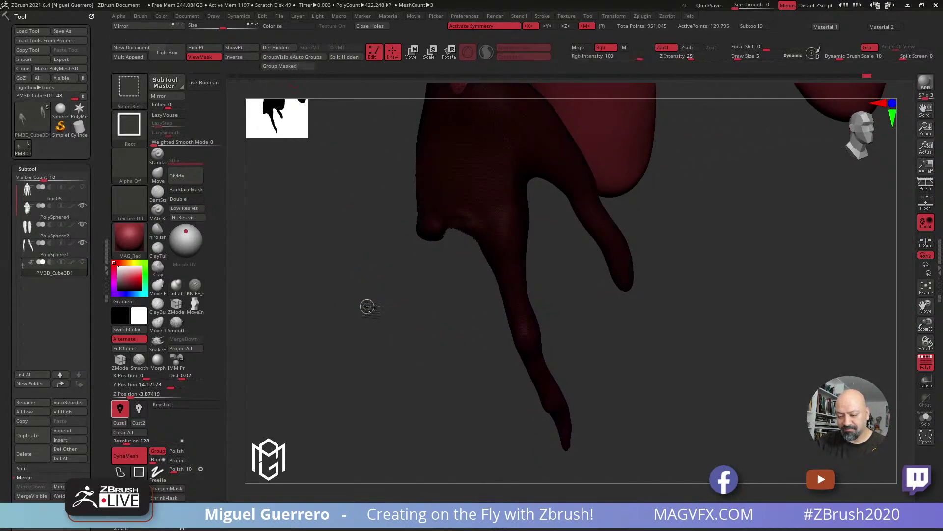
ctrl+shift+click(366, 305)
Clear the hand's mask and re-DynaMesh it with its polygroups kept separate
drag(316, 302, 343, 290)
ctrl+right_drag(354, 342, 329, 261)
ctrl+right_drag(386, 275, 371, 334)
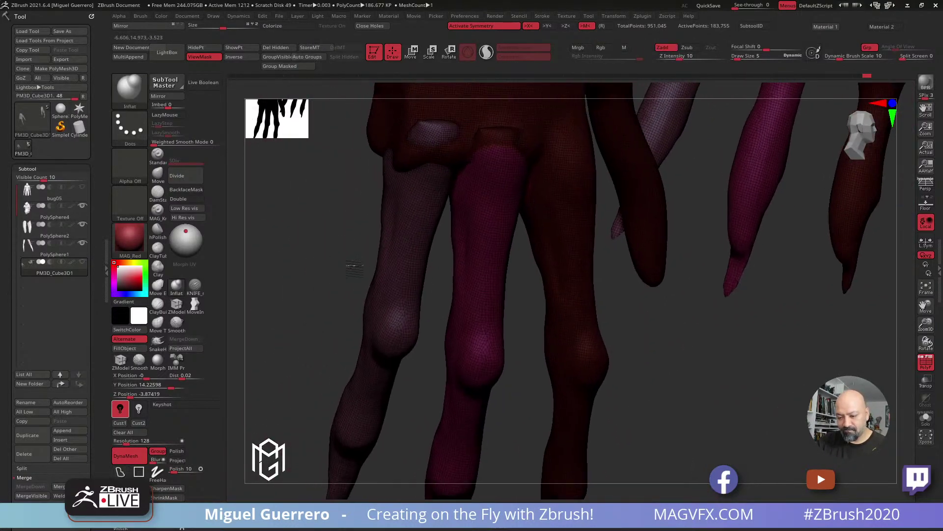
alt+right_drag(347, 264, 388, 322)
ctrl+drag(331, 256, 384, 334)
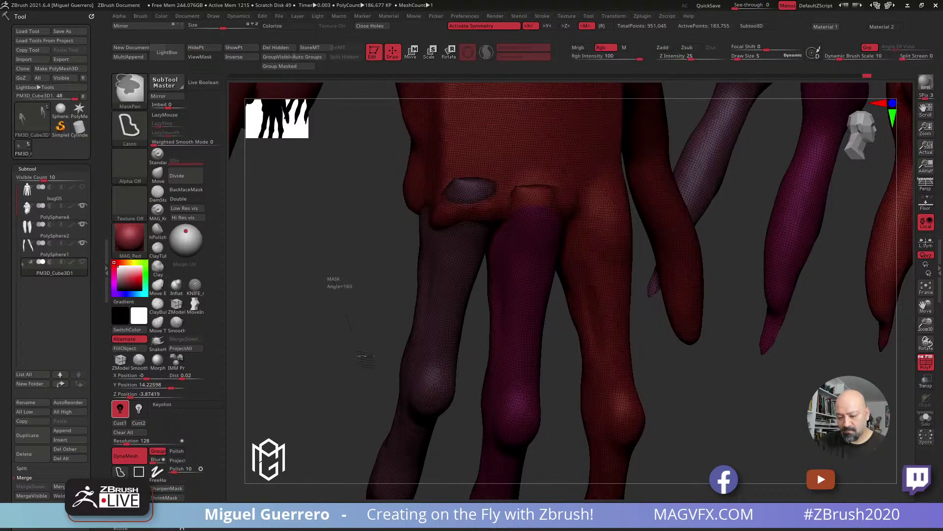
right_drag(392, 366, 332, 336)
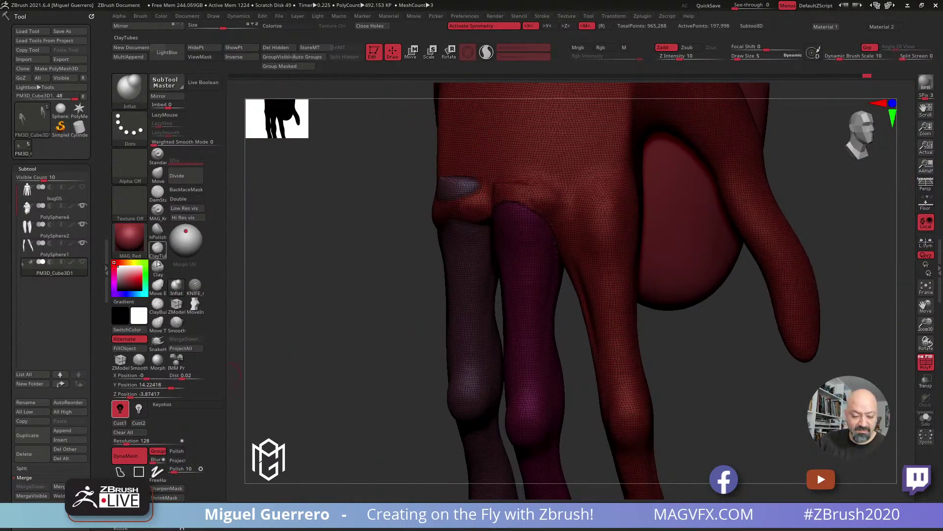
Try to pull the outer finger away from the hand with the Move Topological brush, and undo it
click(157, 323)
mouse_move(461, 216)
mouse_down()
mouse_move(432, 347)
mouse_move(359, 193)
mouse_move(435, 418)
mouse_move(256, 345)
mouse_up()
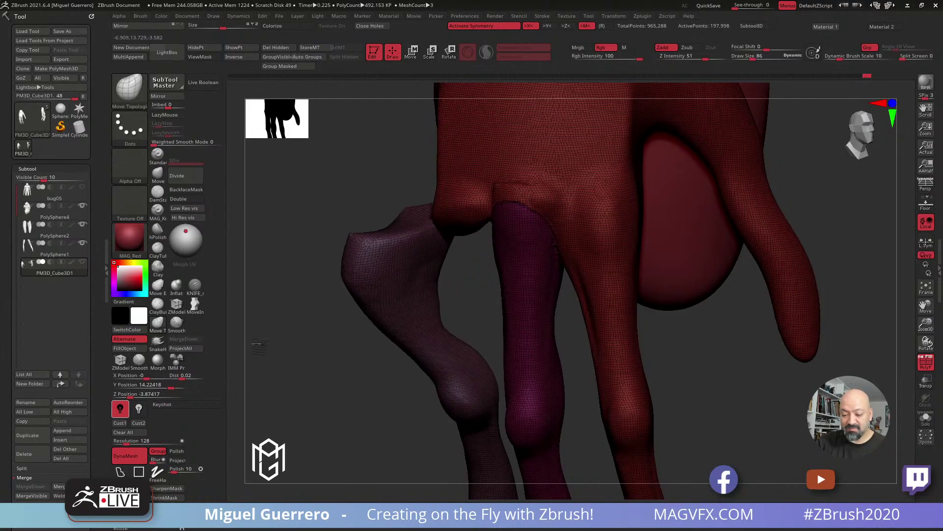
key(ctrl+z)
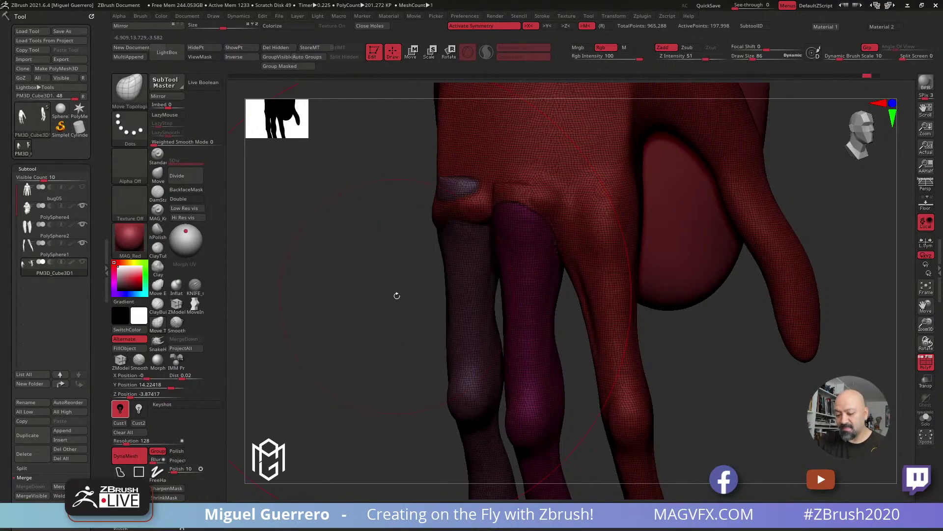
Mask everything except the outer finger, move that finger away from the palm with the gizmo, and undo the move
click(411, 58)
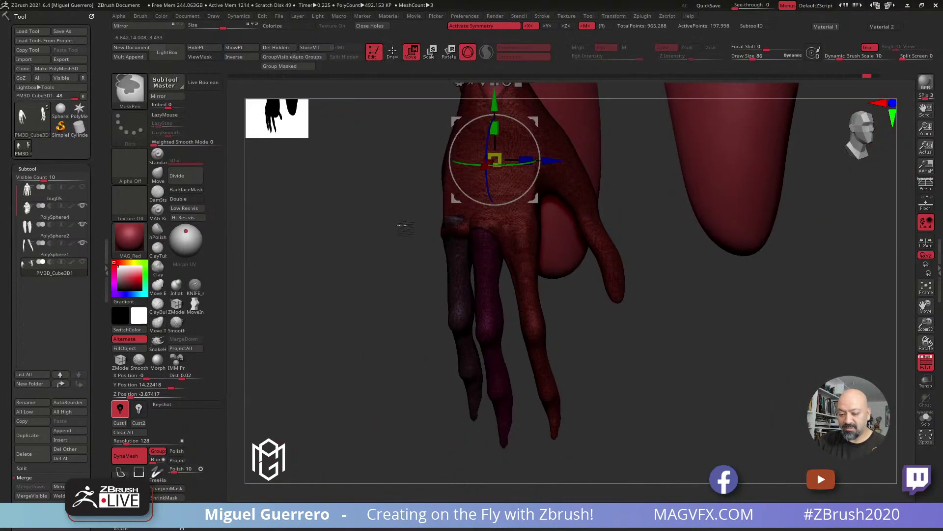
ctrl+click(457, 276)
drag(452, 274, 428, 268)
click(429, 52)
key(q)
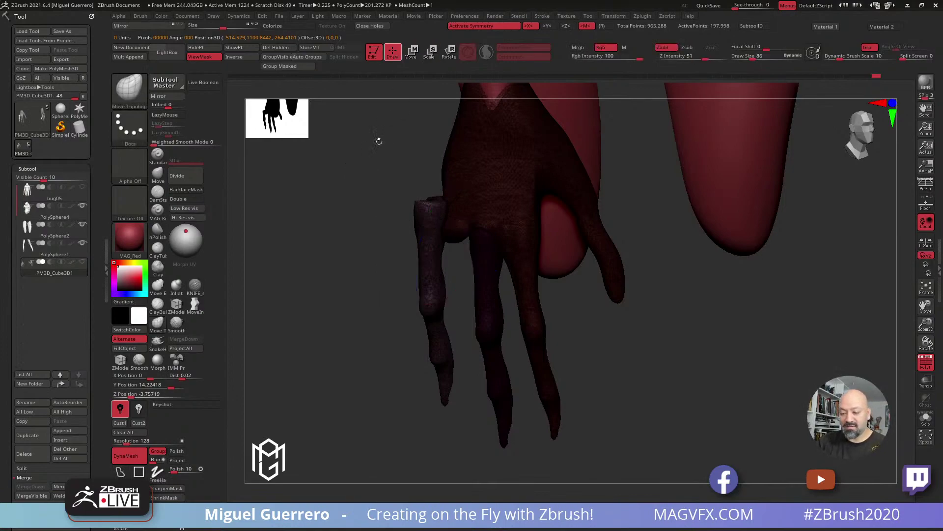
ctrl+click(348, 211)
key(ctrl+z)
key(ctrl+z)
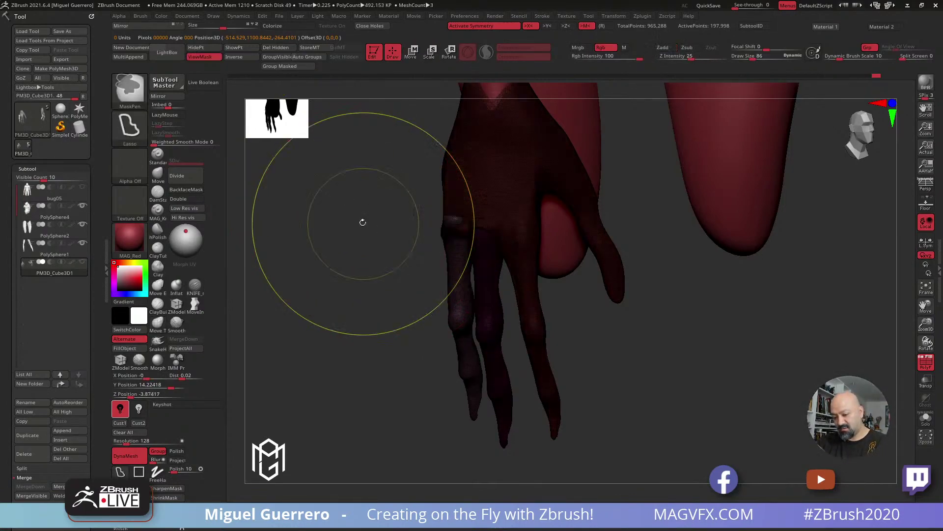
Turn off the polyframe display on the hand
ctrl+right_drag(363, 222, 391, 162)
click(926, 364)
ctrl+right_drag(648, 250, 418, 276)
drag(367, 234, 373, 212)
alt+right_drag(374, 212, 385, 413)
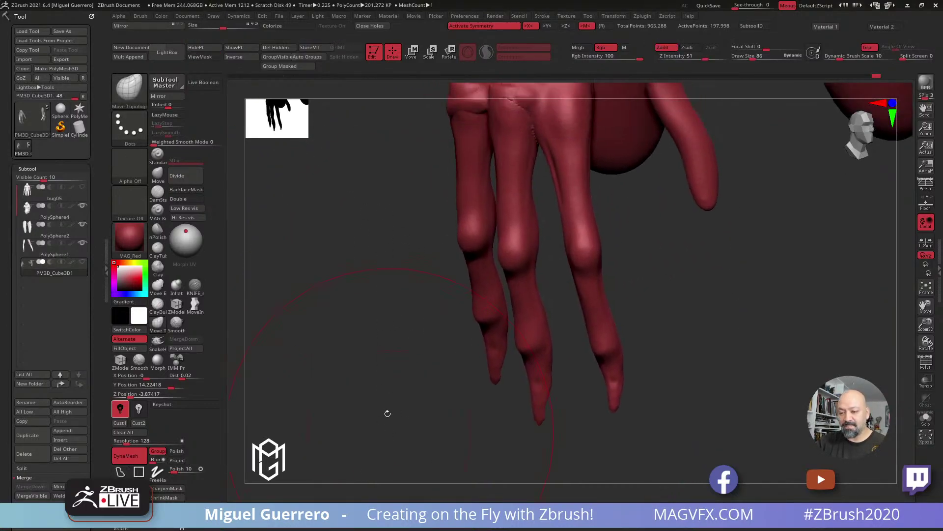
Examine the hands and their proportions to the whole figure from several angles
click(411, 53)
ctrl+right_drag(335, 209, 324, 153)
alt+right_drag(403, 199, 410, 376)
drag(435, 309, 396, 282)
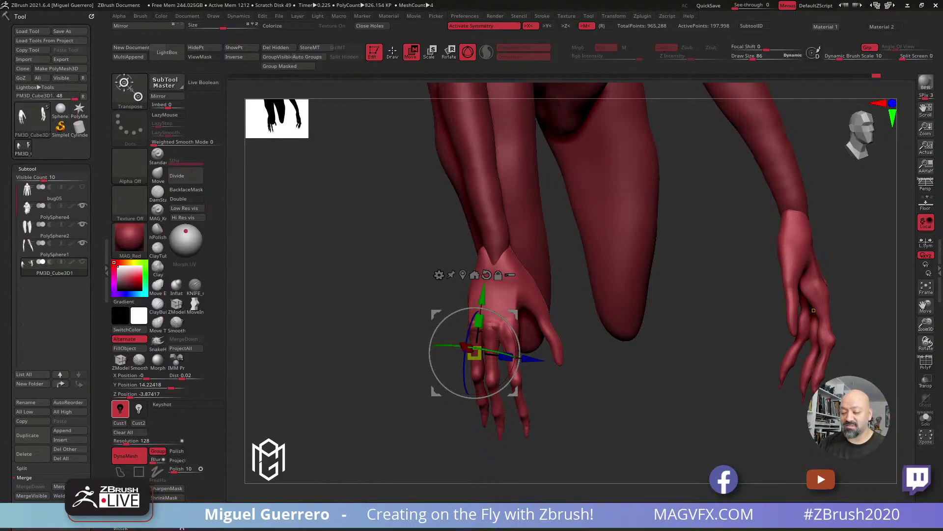
right_drag(814, 310, 710, 364)
mouse_move(374, 272)
alt+right_down()
mouse_move(370, 318)
mouse_move(379, 305)
alt+right_up()
mouse_move(379, 304)
alt+right_down()
mouse_move(385, 264)
mouse_move(374, 235)
alt+right_up()
right_drag(373, 236, 427, 244)
click(393, 55)
right_drag(347, 288, 452, 270)
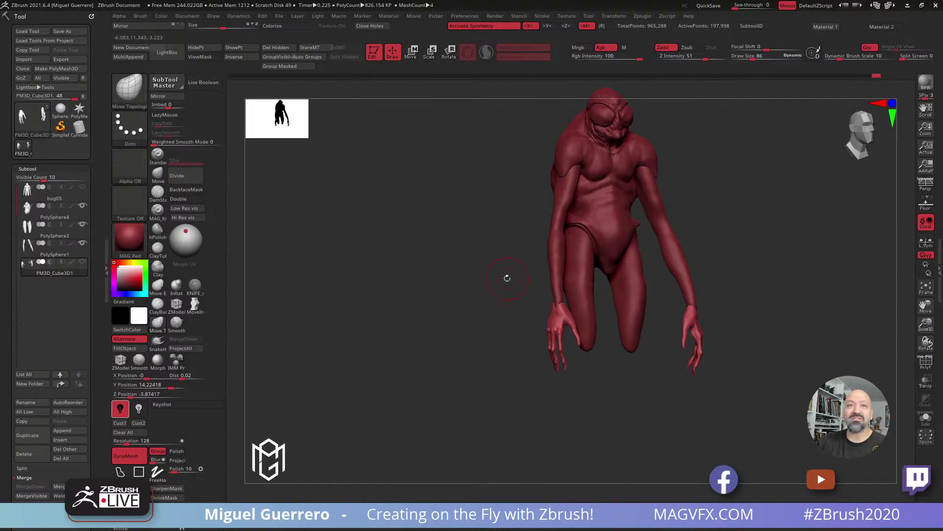
mouse_move(390, 300)
shift+right_down()
mouse_move(429, 297)
mouse_move(416, 292)
mouse_move(454, 275)
mouse_move(521, 319)
shift+right_up()
right_drag(557, 427, 506, 384)
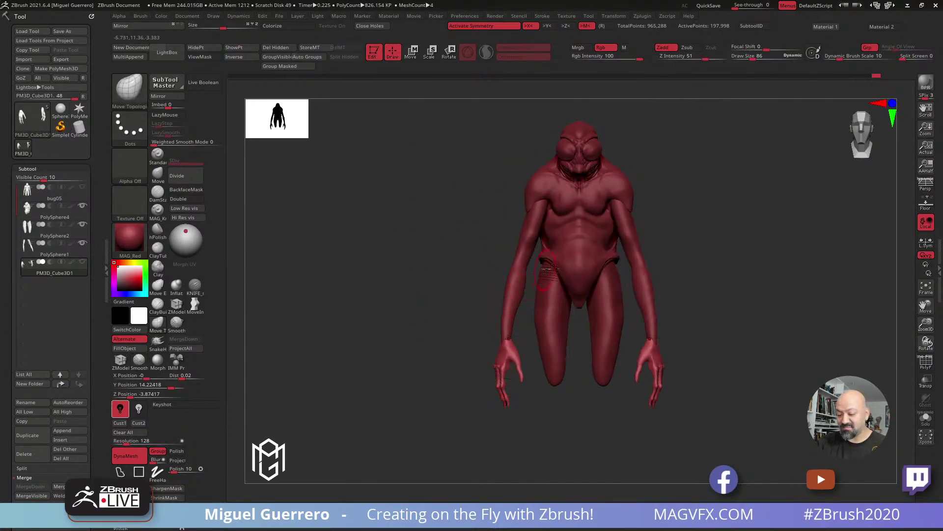
Select the torso subtool and make the hand subtool visible again
alt+click(555, 265)
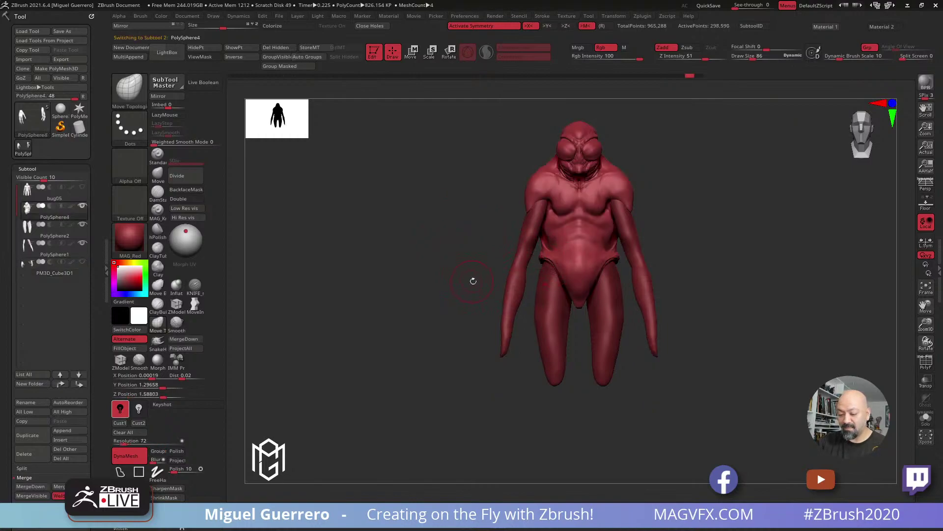
click(82, 262)
mouse_move(384, 318)
mouse_down()
mouse_move(423, 326)
mouse_move(435, 313)
mouse_up()
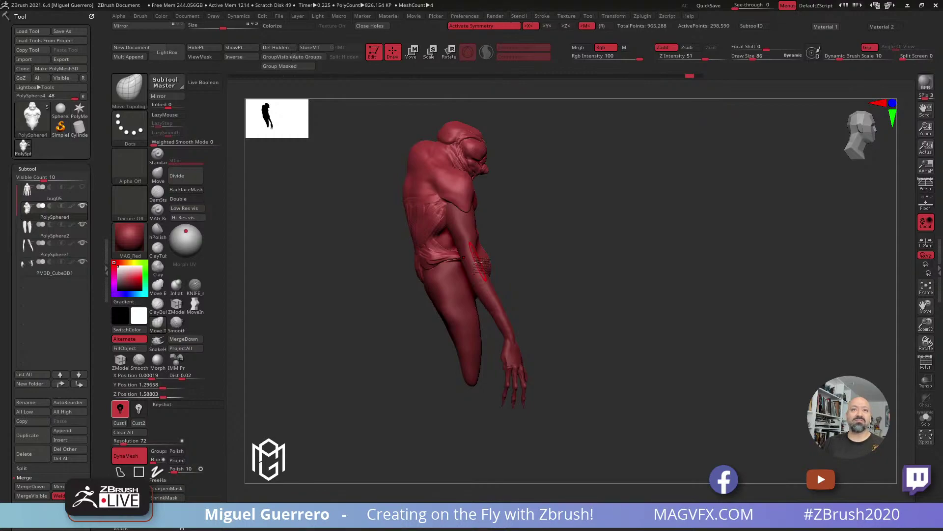
mouse_move(343, 305)
mouse_down()
mouse_move(321, 316)
mouse_move(291, 308)
mouse_move(321, 328)
mouse_up()
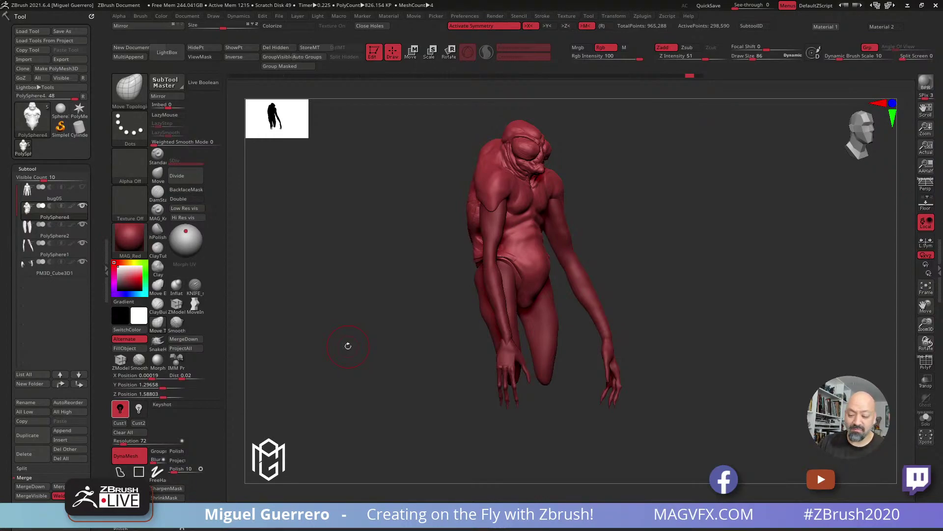
Enlarge the Move brush and reshape the torso's waist and hip contour from the front and side
mouse_move(366, 242)
shift+mouse_down()
mouse_move(344, 249)
mouse_move(392, 282)
mouse_move(409, 276)
shift+mouse_up()
ctrl+right_drag(449, 246, 447, 281)
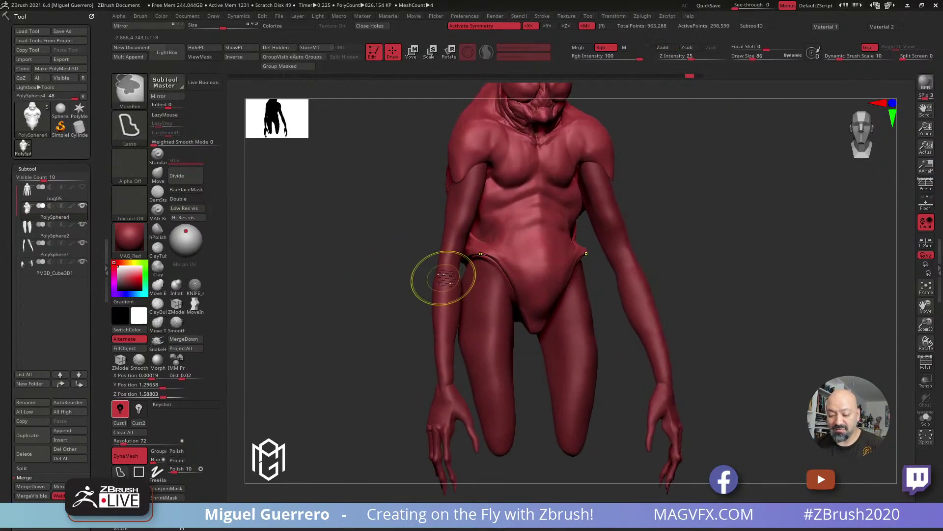
mouse_move(417, 270)
mouse_down()
mouse_move(386, 268)
mouse_move(435, 274)
mouse_up()
key(bracketright)
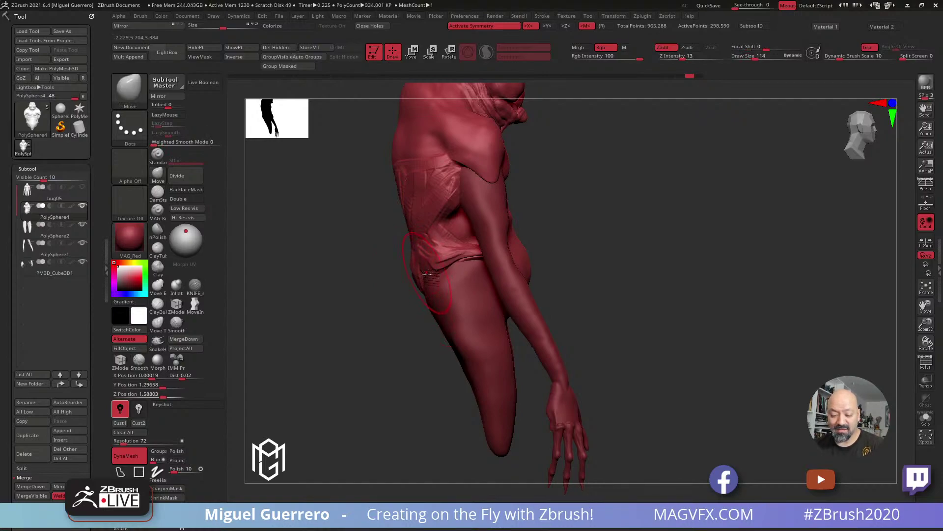
shift+drag(393, 279, 326, 280)
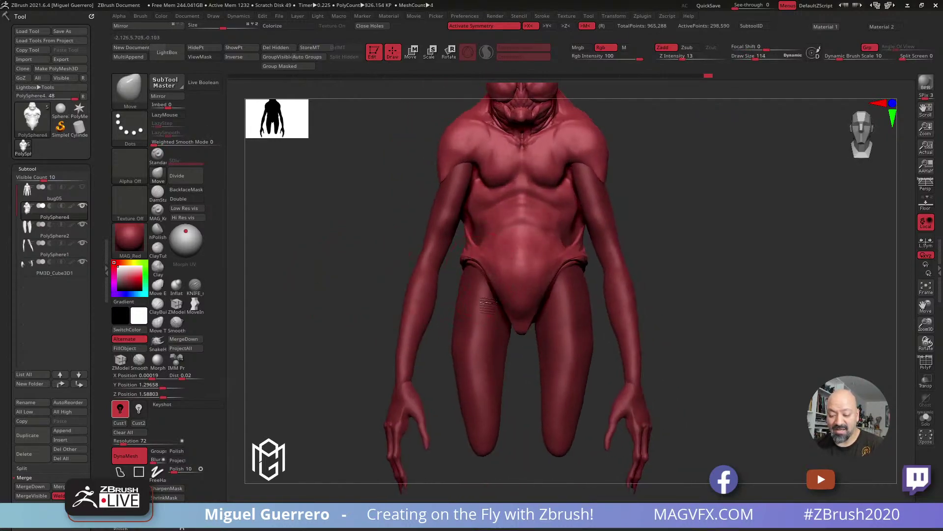
drag(476, 242, 467, 244)
drag(391, 243, 440, 245)
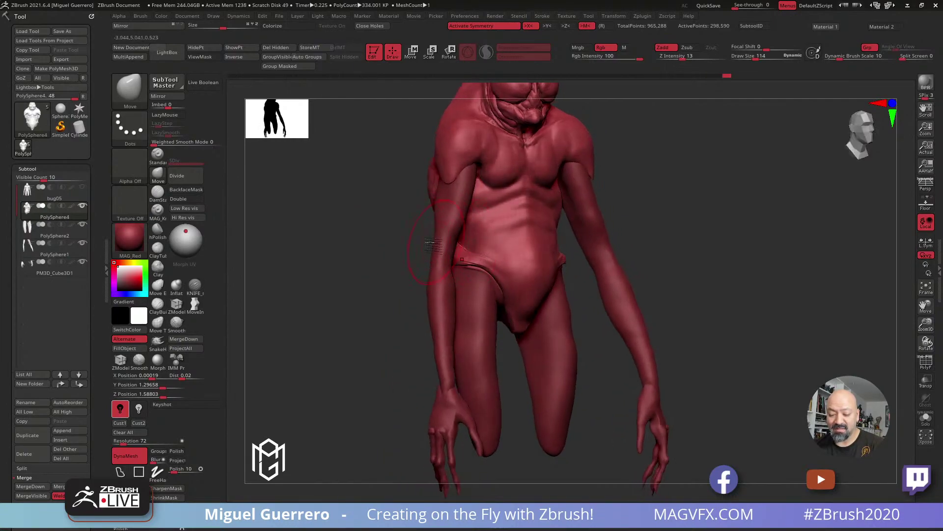
Build up a rounder belly on the torso with the Clay brush, checking it from the front and side
click(158, 266)
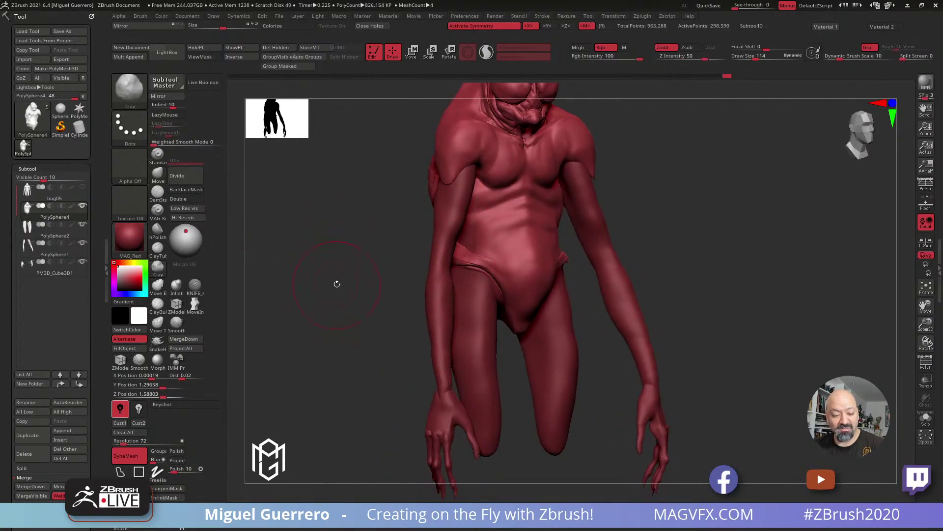
shift+drag(337, 280, 415, 263)
mouse_move(475, 250)
mouse_down()
mouse_move(523, 265)
mouse_move(502, 243)
mouse_move(527, 253)
mouse_move(513, 232)
mouse_move(476, 231)
mouse_move(523, 227)
mouse_up()
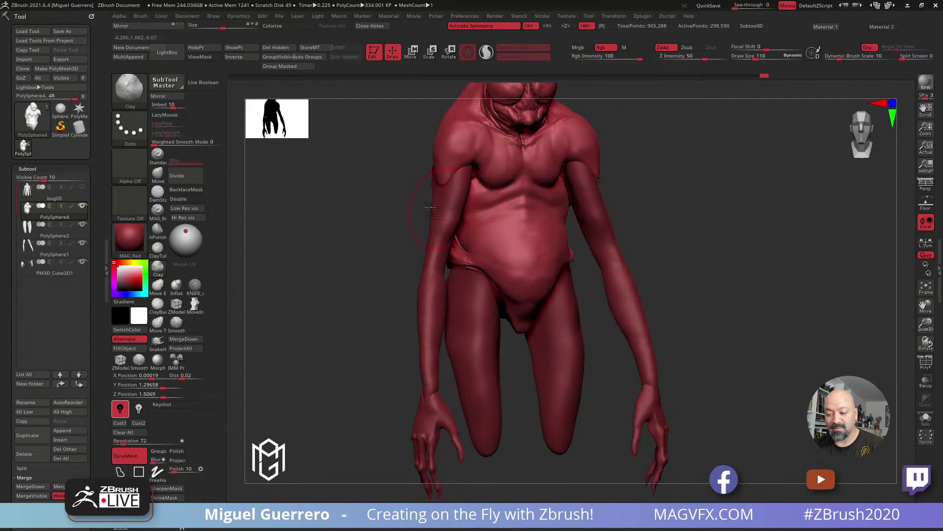
shift+drag(382, 219, 442, 217)
drag(385, 227, 425, 243)
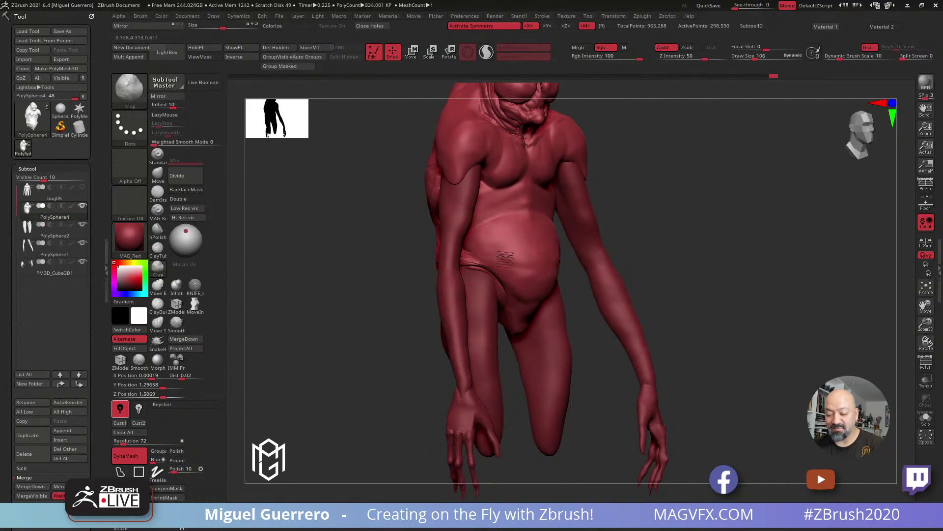
drag(390, 251, 487, 299)
drag(427, 285, 358, 275)
click(157, 173)
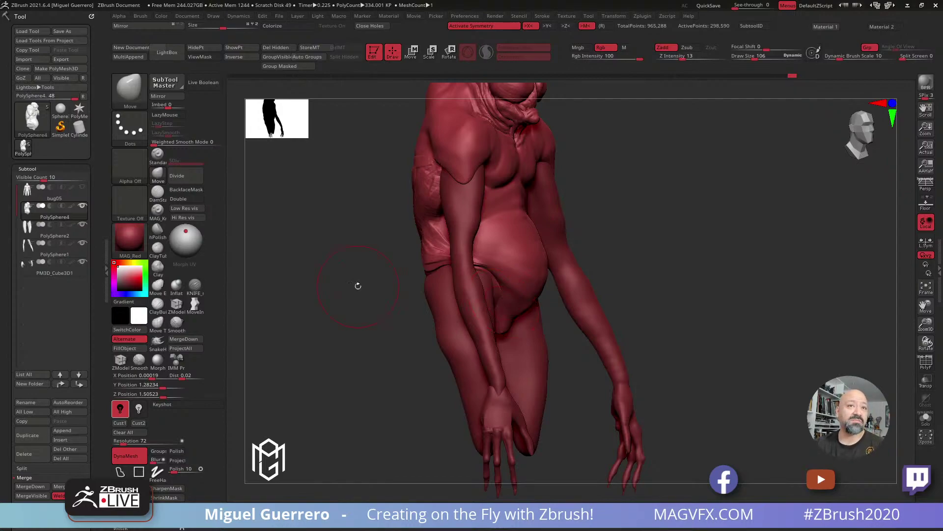
mouse_move(333, 295)
mouse_down()
mouse_move(363, 302)
mouse_move(352, 301)
mouse_up()
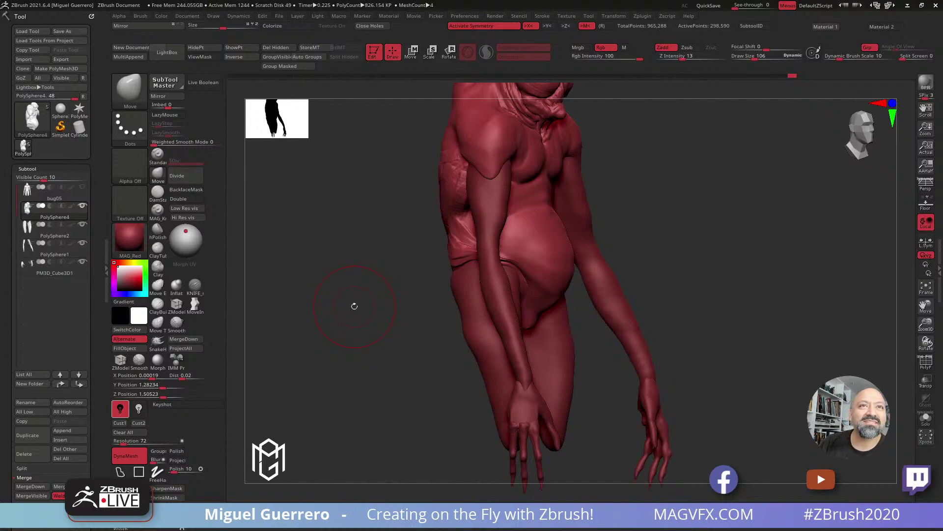
Select the arm subtool and mask the upper arms down to the elbows, leaving the forearms unmasked
mouse_move(355, 306)
mouse_down()
mouse_move(358, 292)
mouse_move(366, 310)
mouse_move(343, 317)
mouse_move(356, 309)
mouse_move(341, 294)
mouse_move(442, 253)
mouse_move(459, 310)
mouse_move(390, 432)
mouse_up()
alt+click(444, 301)
drag(339, 353, 360, 320)
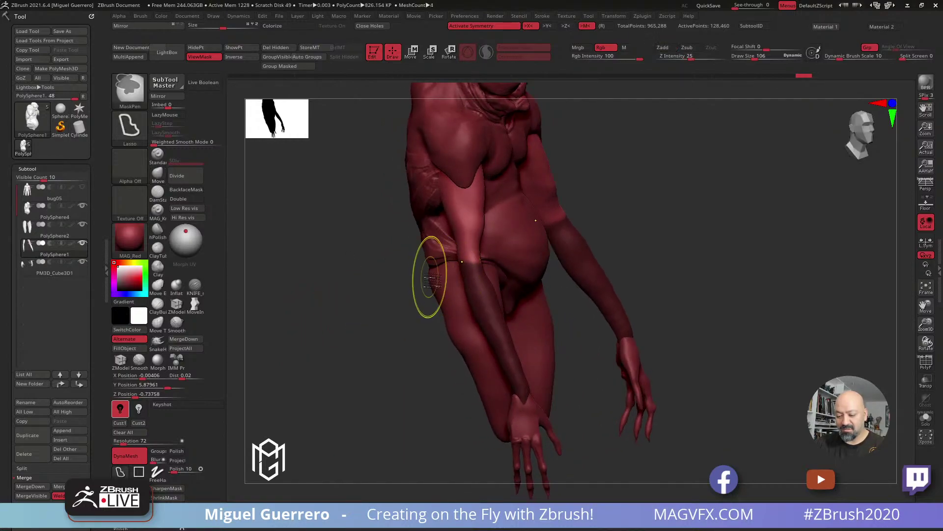
drag(380, 238, 339, 246)
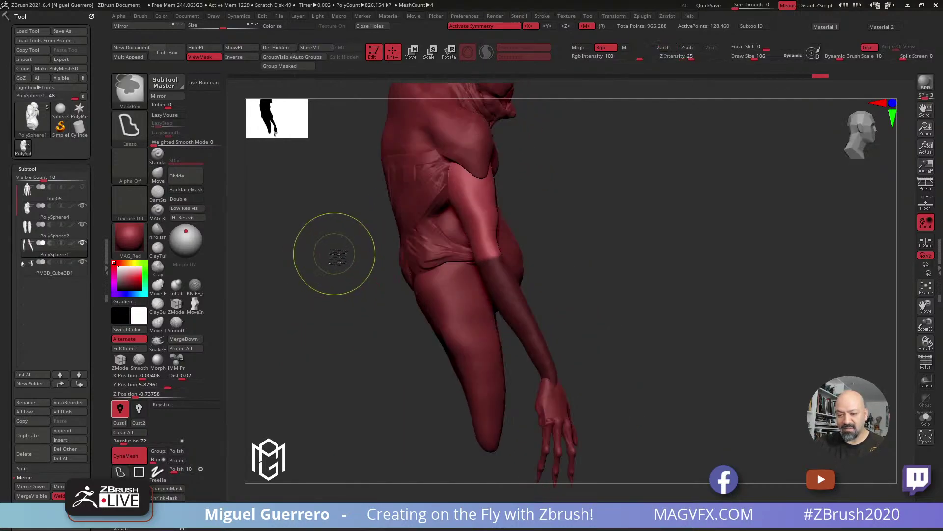
Place the gizmo at the elbow and rotate the unmasked forearms forward from the body
click(412, 52)
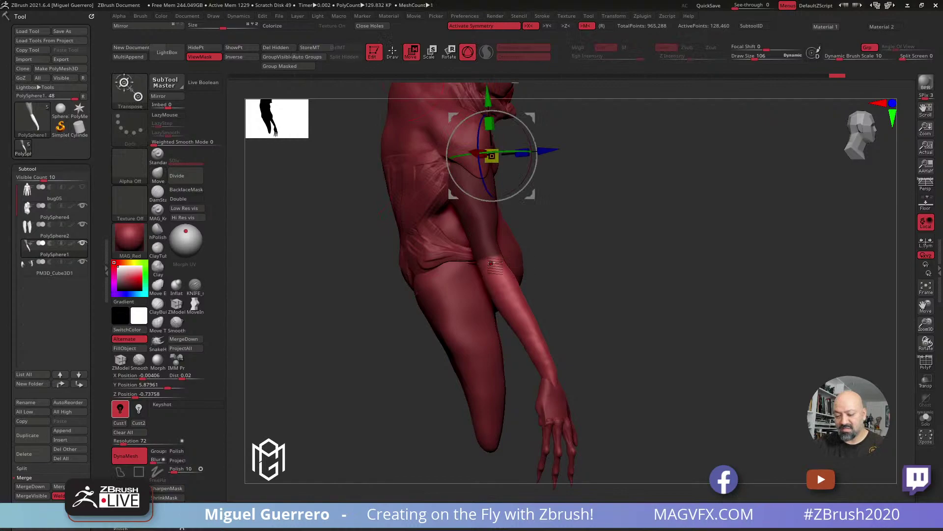
drag(453, 118, 449, 227)
drag(382, 240, 404, 254)
drag(489, 265, 623, 288)
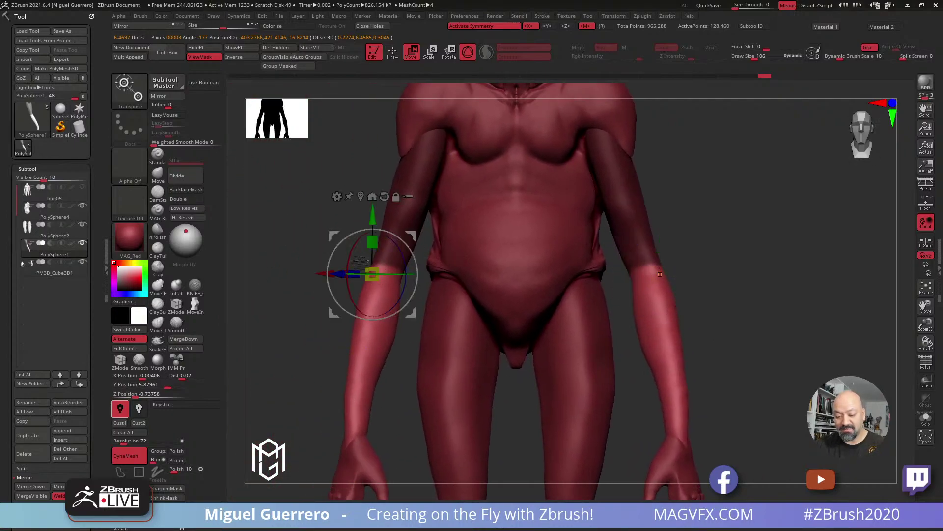
alt+drag(338, 237, 346, 233)
drag(651, 270, 333, 278)
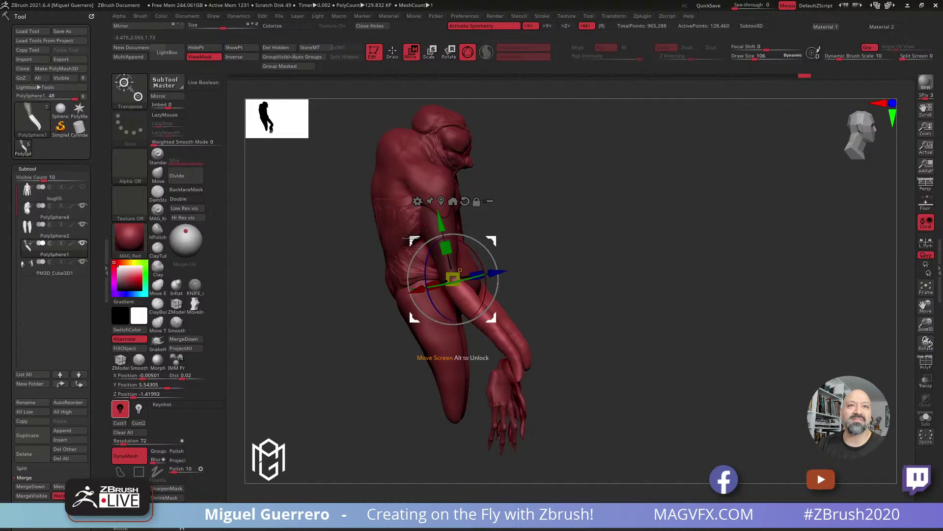
Select the hand subtool and move and rotate the hands with the gizmo to meet the ends of the bent forearms
click(393, 51)
alt+click(425, 379)
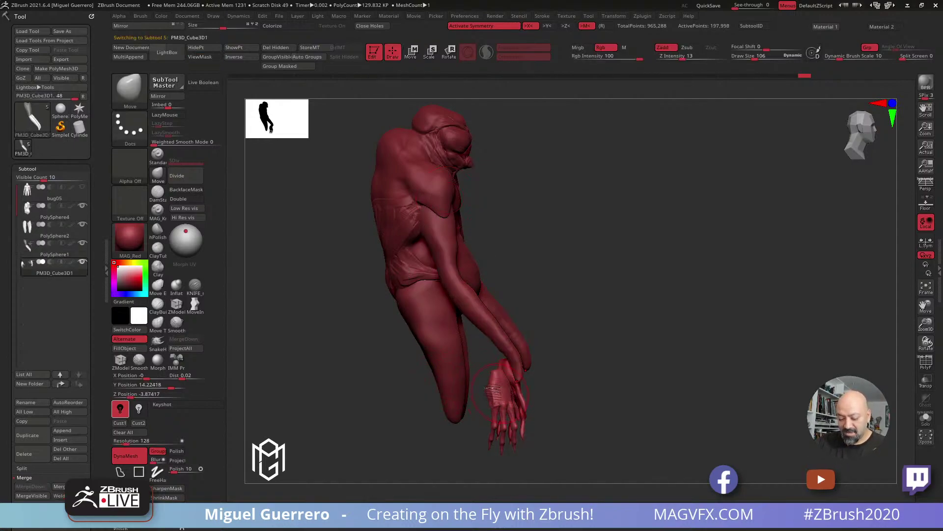
key(w)
key(ctrl+z)
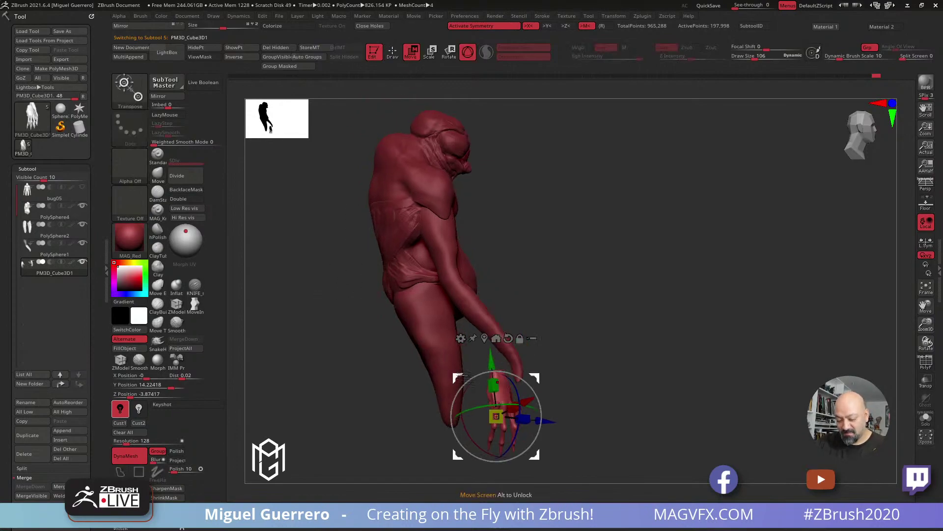
drag(590, 408, 786, 408)
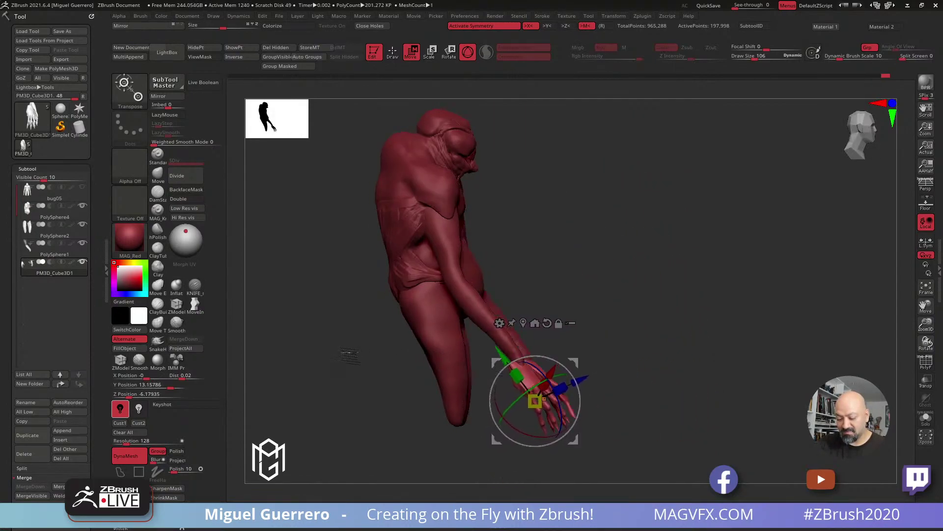
drag(466, 399, 315, 360)
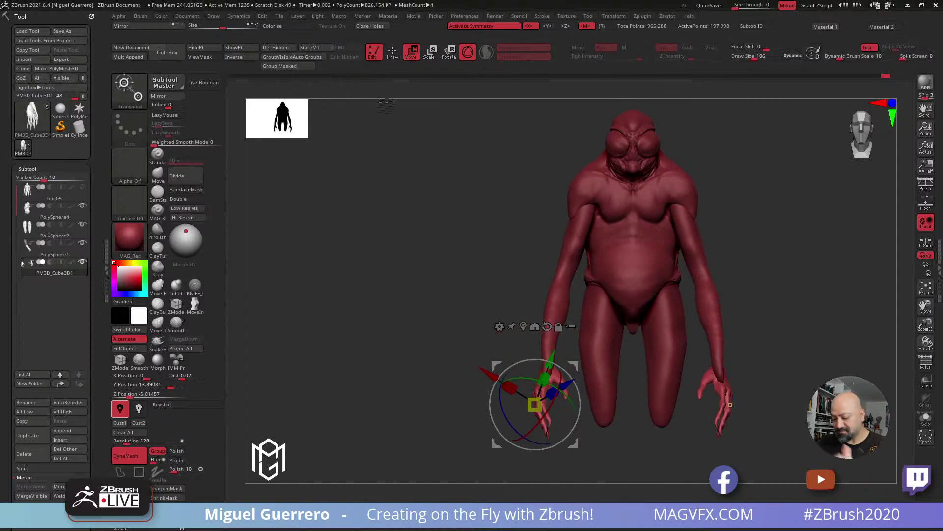
Fine-tune the hands' position from the side, then reposition the gizmo and rotate them in the front view to align with the wrists
drag(413, 284, 456, 266)
drag(497, 391, 509, 373)
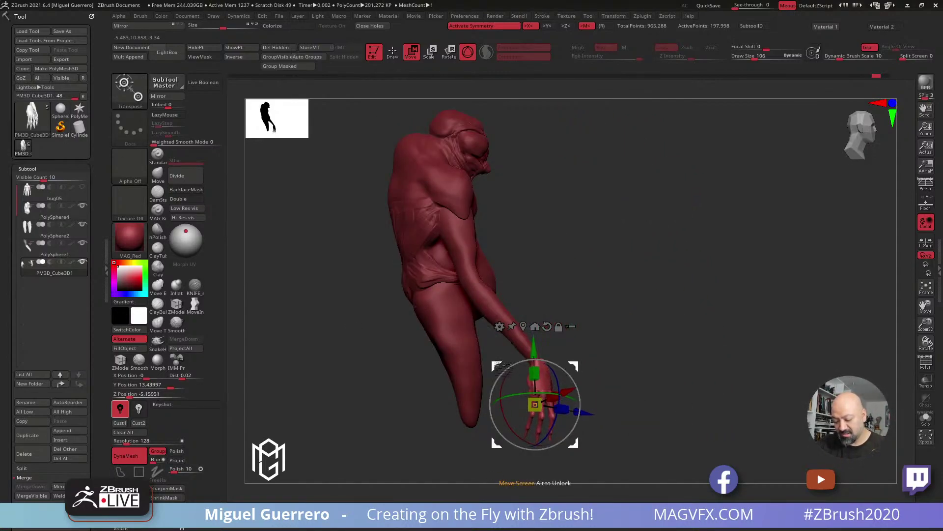
drag(391, 341, 328, 340)
drag(506, 361, 495, 367)
drag(535, 406, 493, 259)
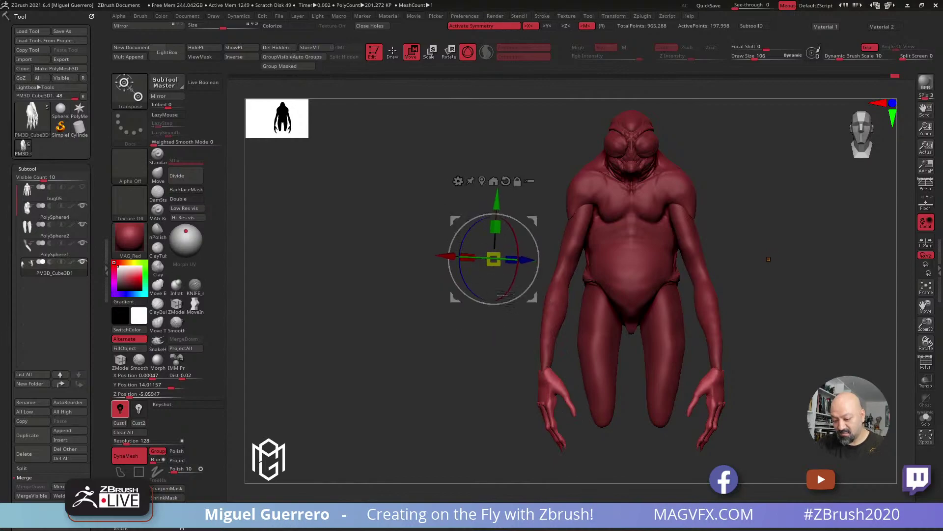
alt+drag(769, 259, 696, 208)
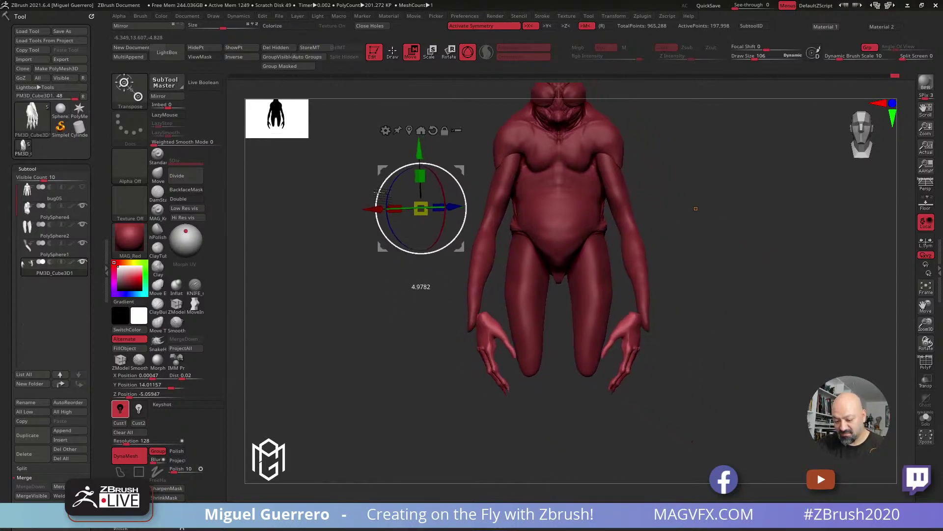
drag(385, 189, 385, 189)
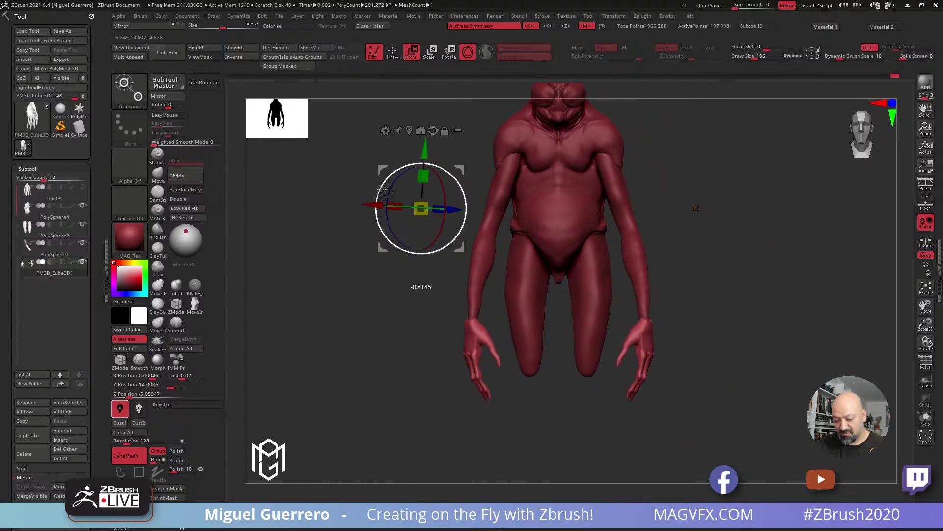
mouse_move(389, 262)
alt+mouse_down()
mouse_move(409, 336)
mouse_move(403, 353)
alt+mouse_up()
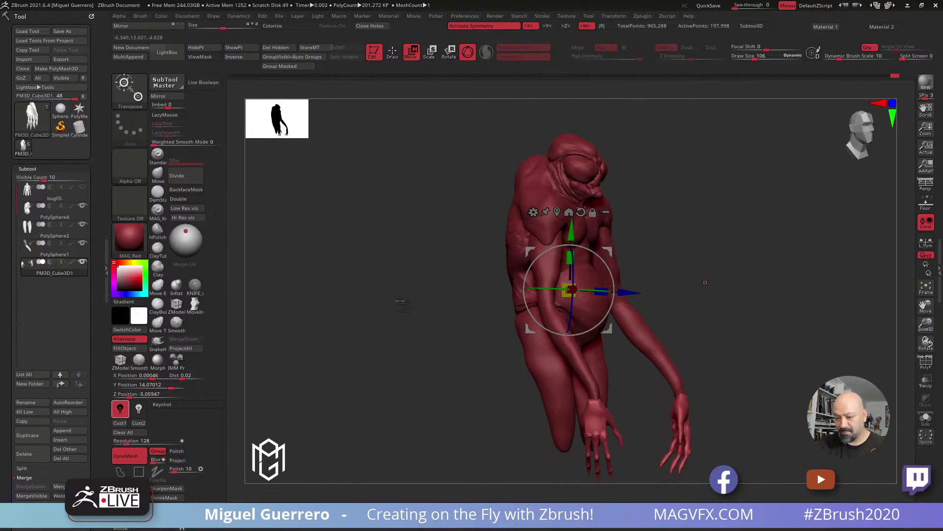
Select the arm subtool and reshape the forearms between elbow and wrist with the Move brush
click(393, 53)
mouse_move(430, 313)
mouse_down()
mouse_move(403, 316)
mouse_move(391, 326)
mouse_move(407, 343)
mouse_move(400, 339)
mouse_up()
ctrl+right_drag(543, 320, 553, 326)
alt+click(553, 324)
key(b)
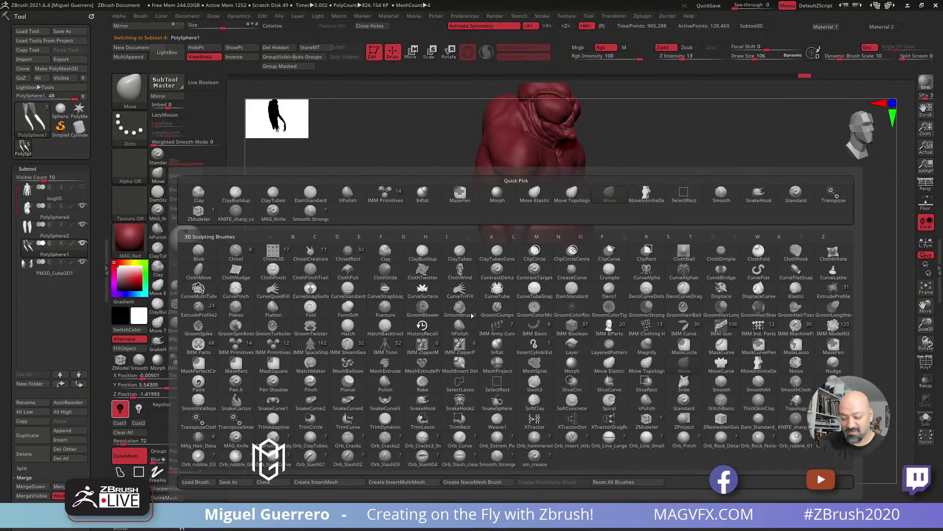
drag(574, 388, 568, 378)
drag(553, 332, 543, 309)
drag(413, 284, 395, 278)
Thicken the forearms below the elbows with the Inflat brush and clear the mask on the arms
key(b)
key(i)
key(n)
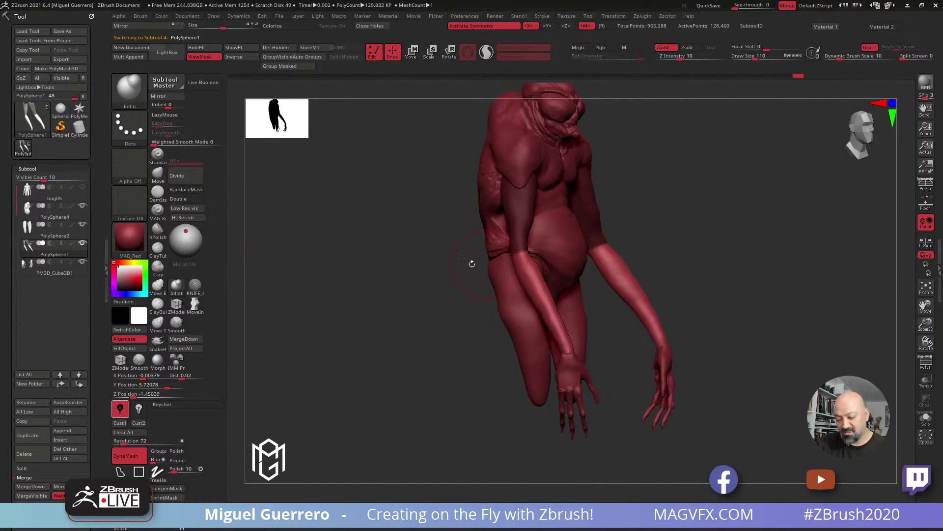
mouse_move(554, 309)
mouse_down()
mouse_move(537, 287)
mouse_move(555, 319)
mouse_up()
drag(529, 286, 549, 319)
mouse_move(417, 282)
mouse_down()
mouse_move(478, 269)
mouse_move(511, 293)
mouse_move(506, 275)
mouse_move(425, 215)
mouse_move(483, 222)
mouse_move(473, 180)
mouse_up()
Pull the tops of the upper arms up into the back of the shoulders with the Move brush
mouse_move(334, 202)
mouse_down()
mouse_move(365, 206)
mouse_move(400, 242)
mouse_up()
click(158, 174)
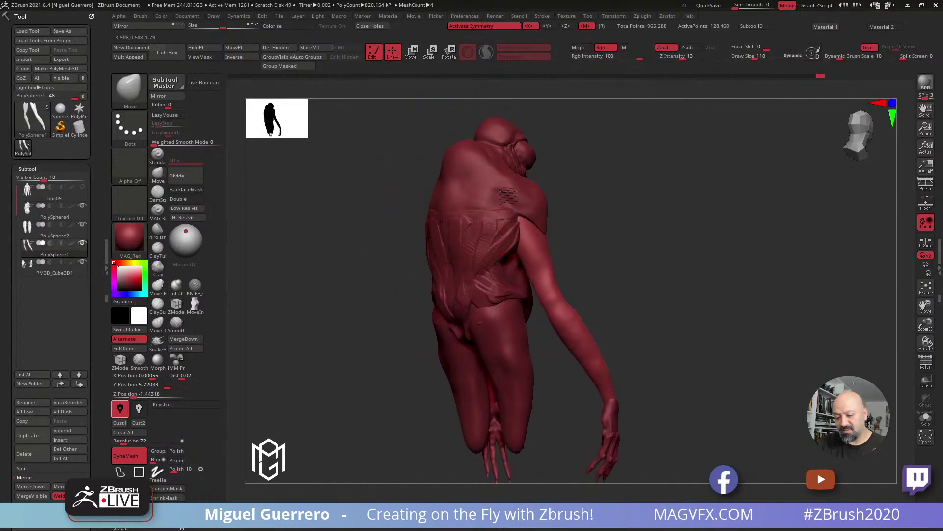
right_drag(510, 197, 517, 219)
drag(540, 223, 511, 193)
drag(412, 207, 437, 207)
drag(509, 208, 506, 195)
mouse_move(410, 207)
mouse_down()
mouse_move(499, 192)
mouse_move(497, 209)
mouse_up()
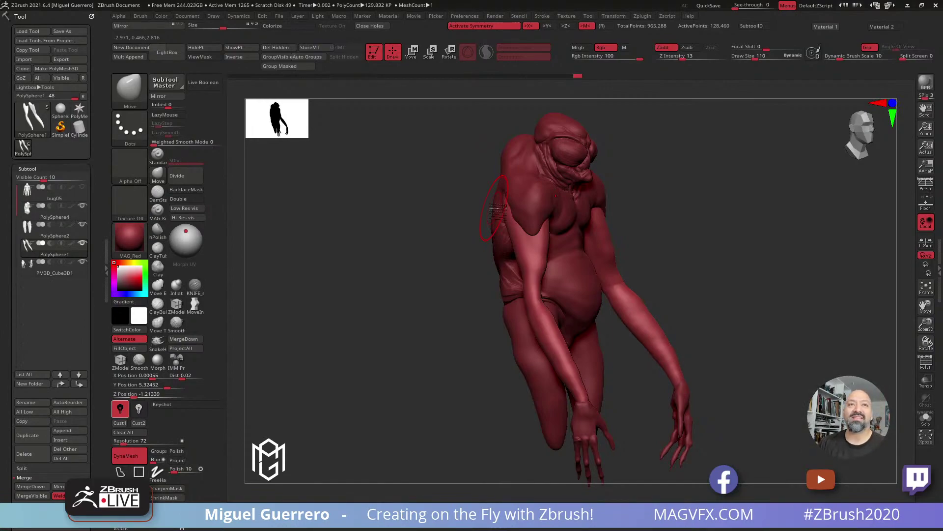
drag(374, 285, 358, 300)
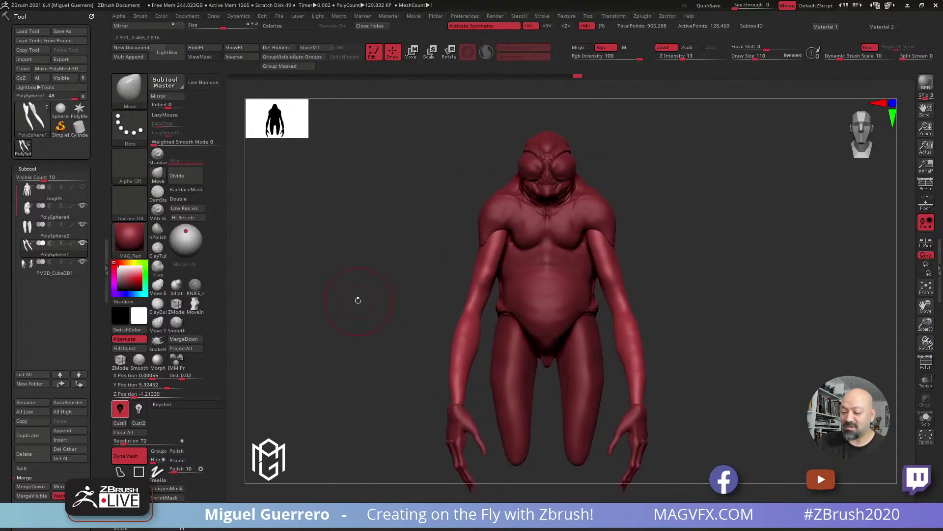
Select the torso subtool, reshape the front of the shoulders with a smaller Move brush, and smooth them
alt+click(499, 237)
key(bracketleft)
key(bracketleft)
drag(512, 231, 497, 235)
drag(428, 210, 427, 256)
key(shift)
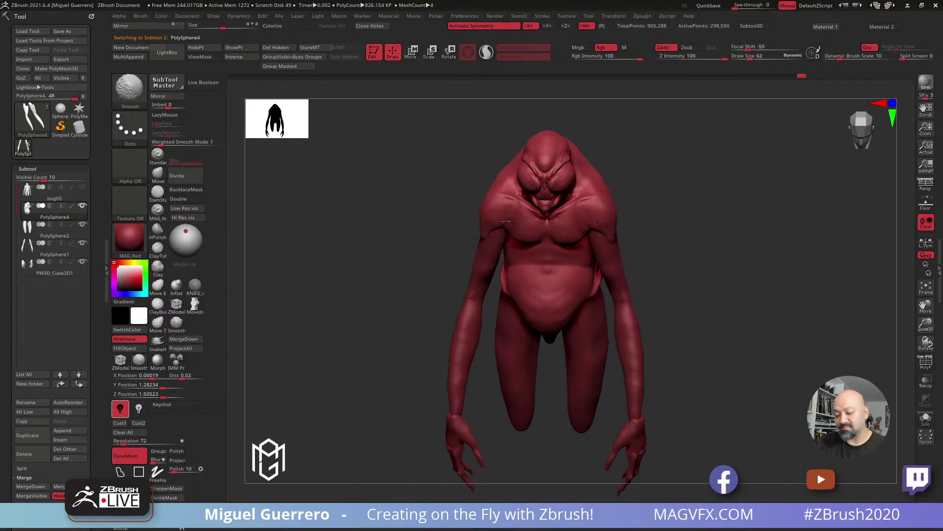
shift+drag(508, 212, 488, 216)
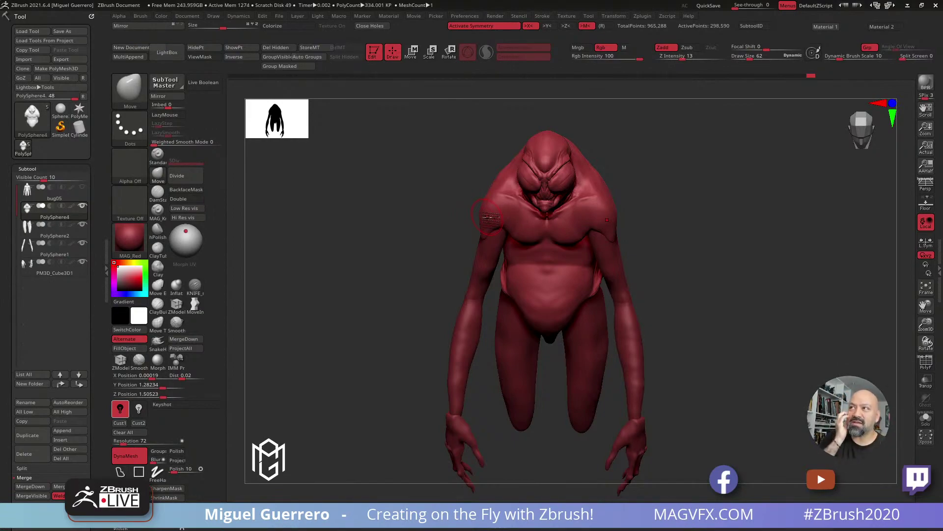
Reshape the hunched upper back behind the head with a large Move brush
mouse_move(352, 298)
mouse_down()
mouse_move(358, 275)
mouse_move(511, 342)
mouse_move(492, 319)
mouse_move(383, 292)
mouse_move(413, 314)
mouse_move(457, 271)
mouse_up()
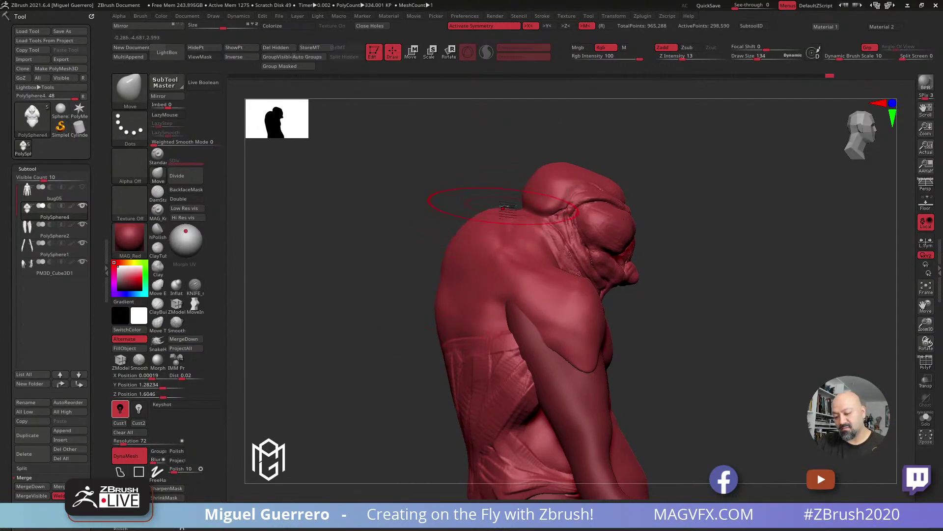
drag(531, 186, 528, 182)
drag(380, 247, 393, 273)
mouse_move(445, 311)
mouse_down()
mouse_move(411, 302)
mouse_move(422, 339)
mouse_move(472, 350)
mouse_move(466, 316)
mouse_up()
Paint a freehand mask over both shoulders and invert it so that only the shoulders can be edited
key(ctrl)
ctrl+click(157, 472)
mouse_move(469, 308)
ctrl+mouse_down()
mouse_move(453, 354)
mouse_move(406, 318)
mouse_move(378, 256)
mouse_move(440, 297)
ctrl+mouse_up()
mouse_move(517, 385)
mouse_down()
mouse_move(421, 396)
mouse_move(393, 324)
mouse_up()
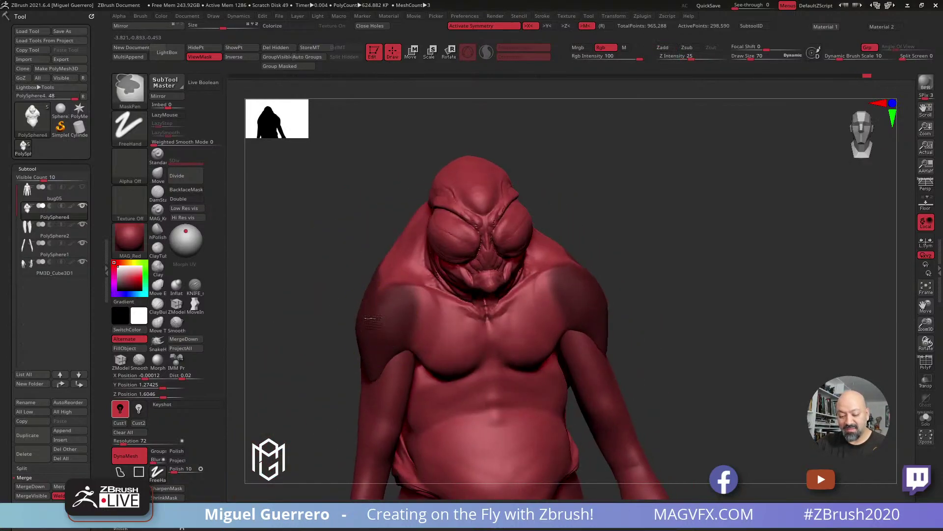
mouse_move(358, 311)
mouse_down()
mouse_move(380, 284)
mouse_move(354, 278)
mouse_move(360, 285)
mouse_up()
key(ctrl)
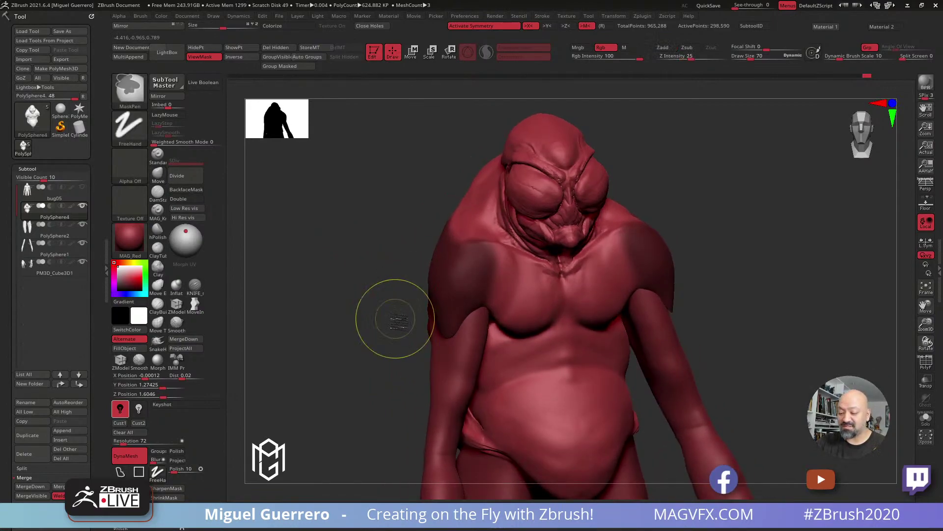
ctrl+click(334, 284)
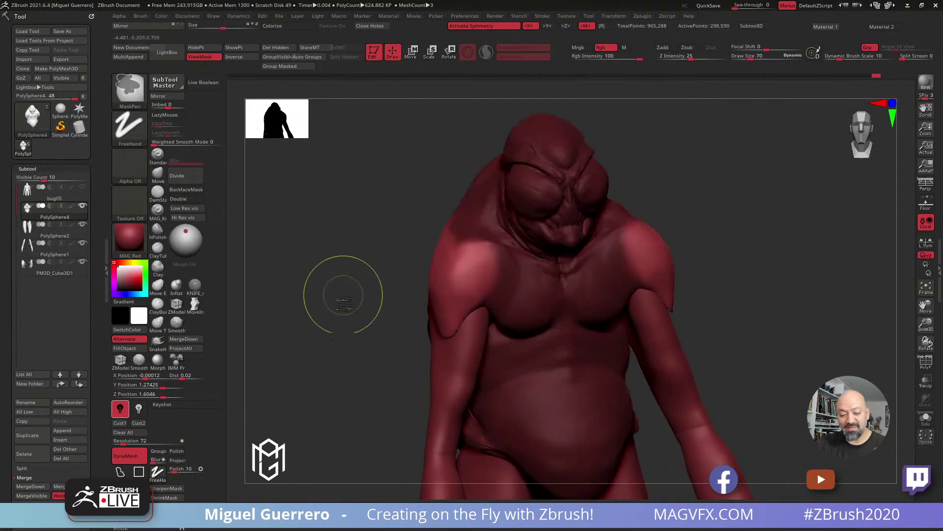
Inflate the unmasked shoulders with the Inflat brush at Z Intensity 10 and draw size 82, and undo the last stroke
mouse_move(463, 290)
mouse_down()
mouse_move(476, 270)
mouse_move(472, 279)
mouse_move(459, 274)
mouse_move(444, 306)
mouse_move(477, 276)
mouse_up()
drag(396, 275, 437, 271)
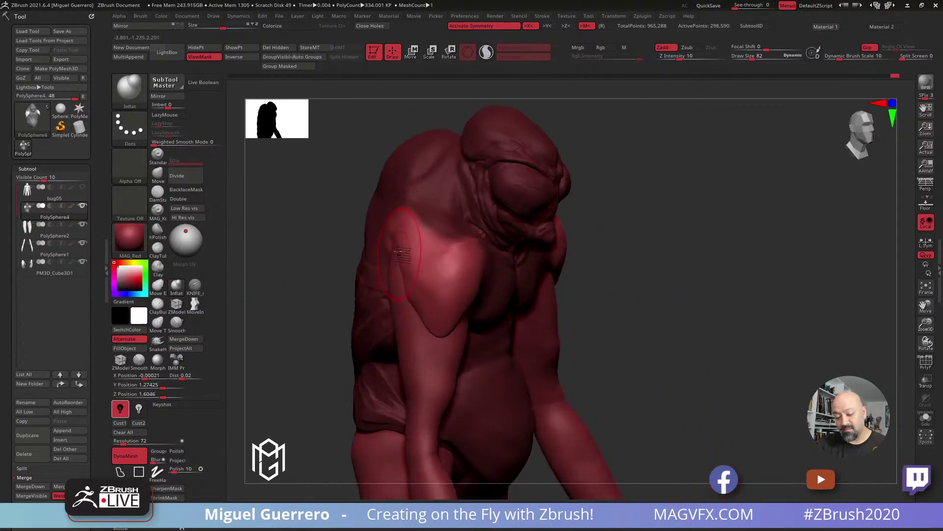
drag(327, 263, 386, 314)
drag(312, 292, 367, 268)
drag(617, 339, 569, 294)
key(ctrl+z)
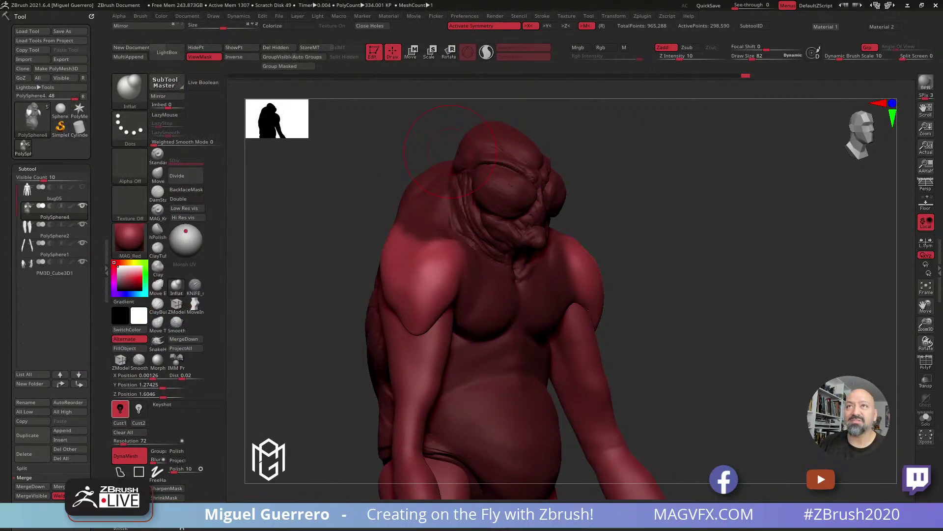
Look through the animal reference pictures in Photos, including the spiny snout, the gilled salamander and the newborn hedgehog, and return to ZBrush
drag(231, 0, 324, 49)
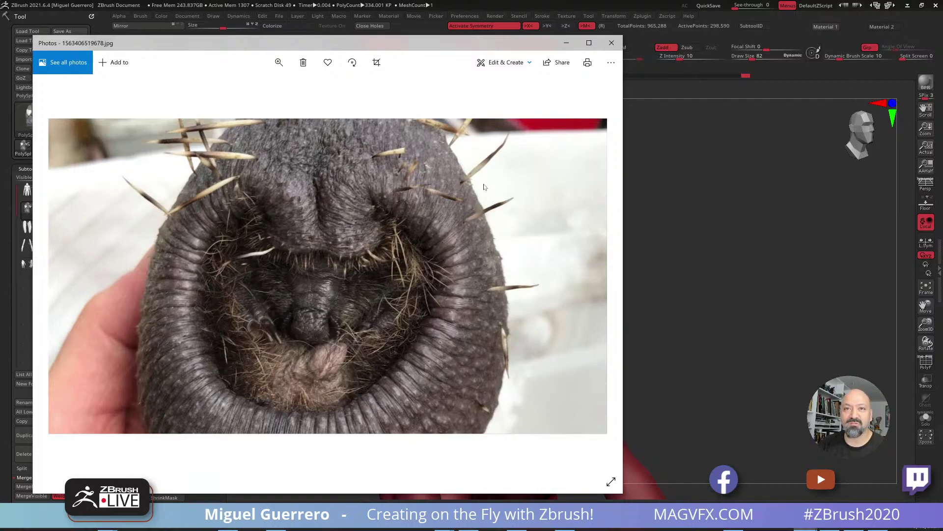
click(611, 43)
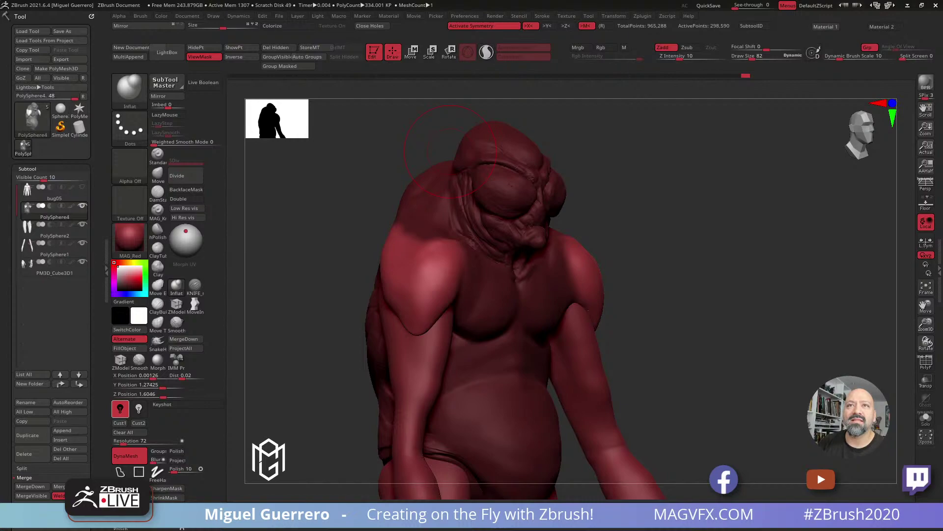
key(alt+Tab)
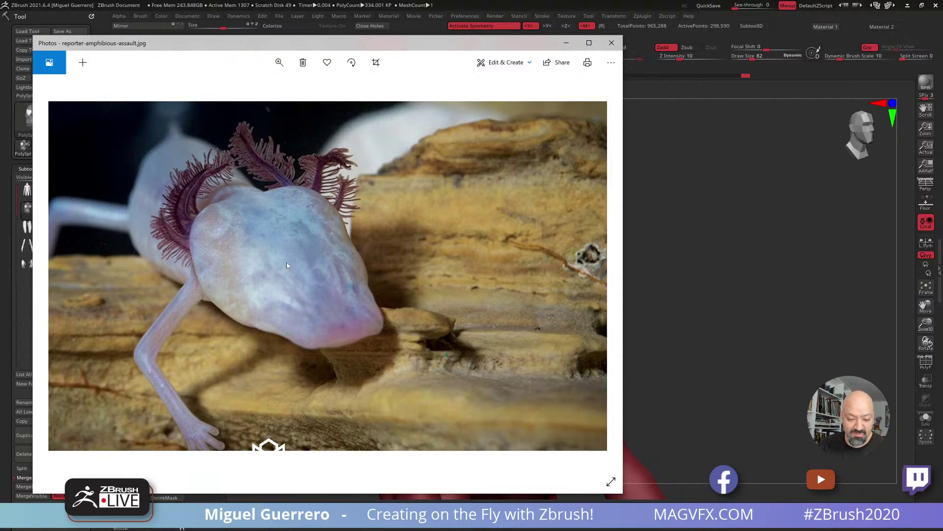
click(612, 42)
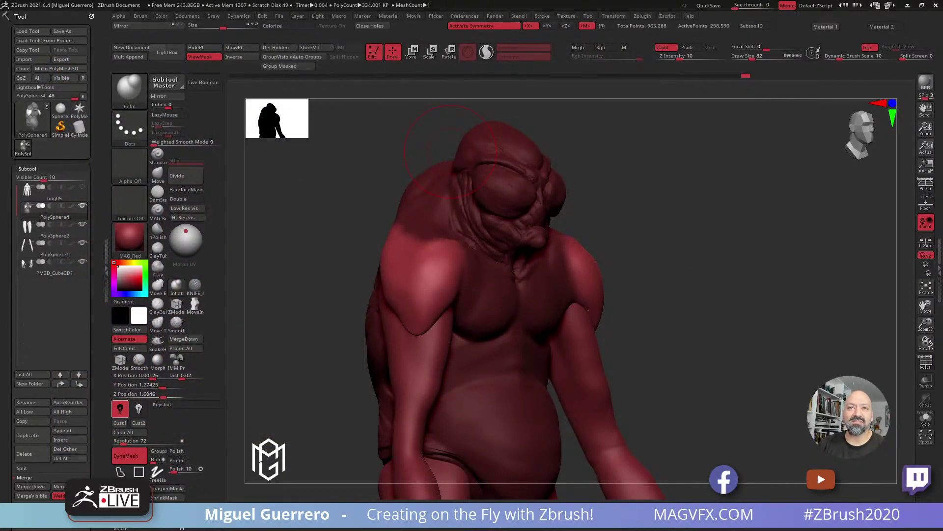
key(alt+Tab)
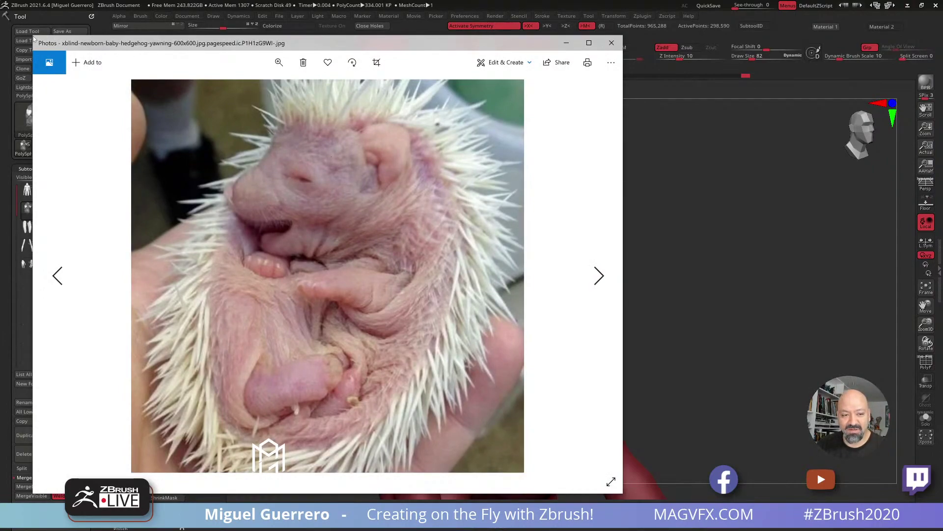
key(alt+Tab)
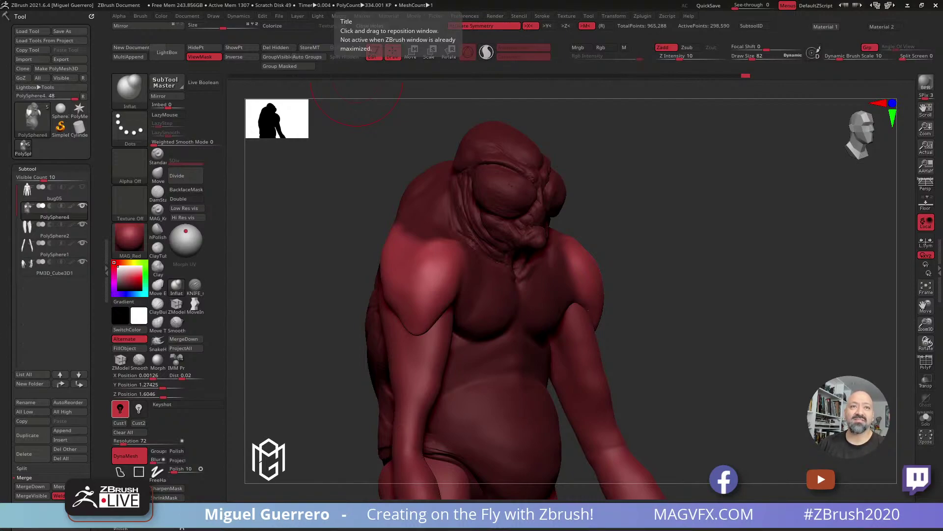
Adjust the outer edges of the unmasked shoulders with the Move brush at Z Intensity 13 and clear the mask
drag(305, 288, 343, 280)
key(ctrl+d)
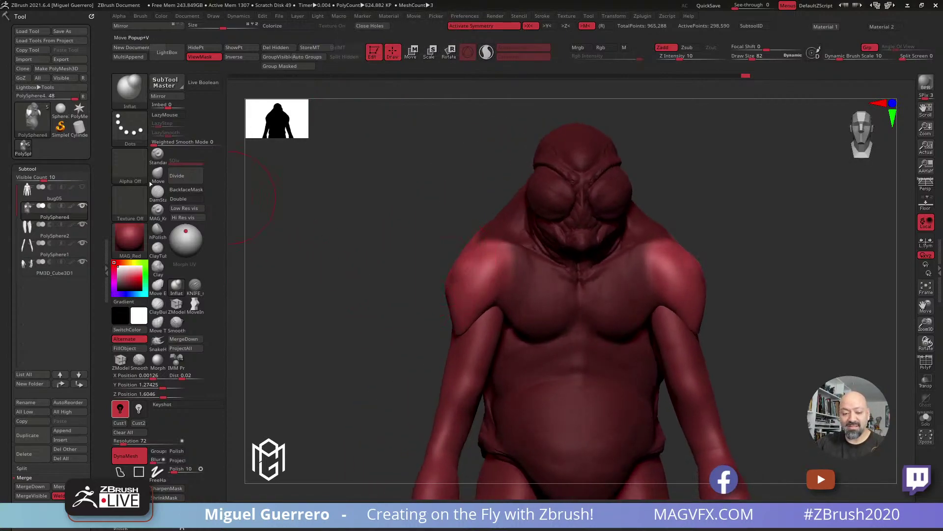
key(b)
key(m)
key(v)
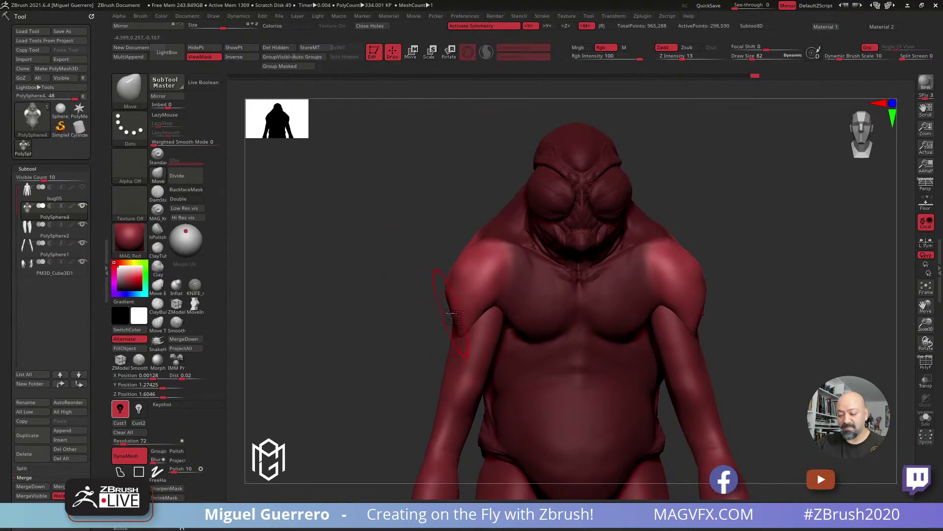
drag(430, 303, 487, 307)
drag(311, 274, 422, 300)
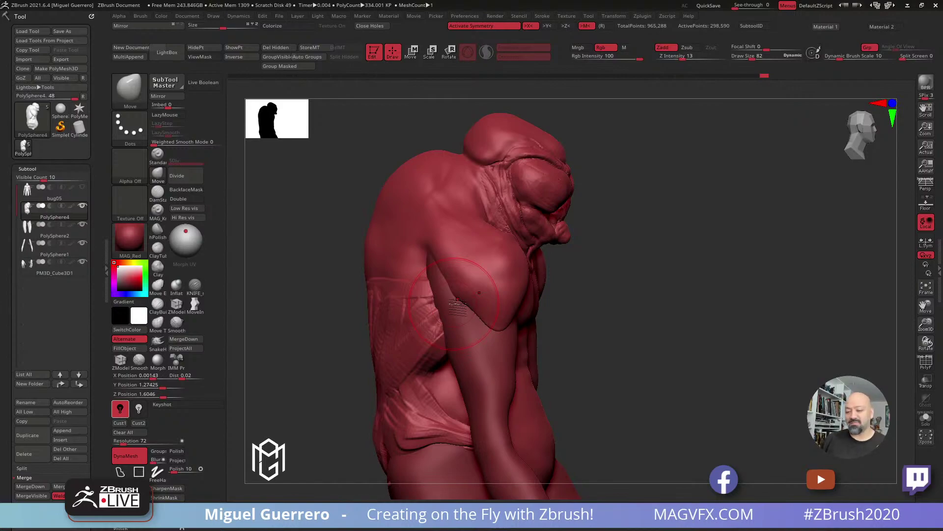
Preview the whole figure in other materials, including Marblest, and switch back to MAG_Red
drag(317, 333, 336, 379)
mouse_move(350, 348)
mouse_down()
mouse_move(391, 331)
mouse_move(337, 341)
mouse_move(354, 323)
mouse_move(383, 326)
mouse_up()
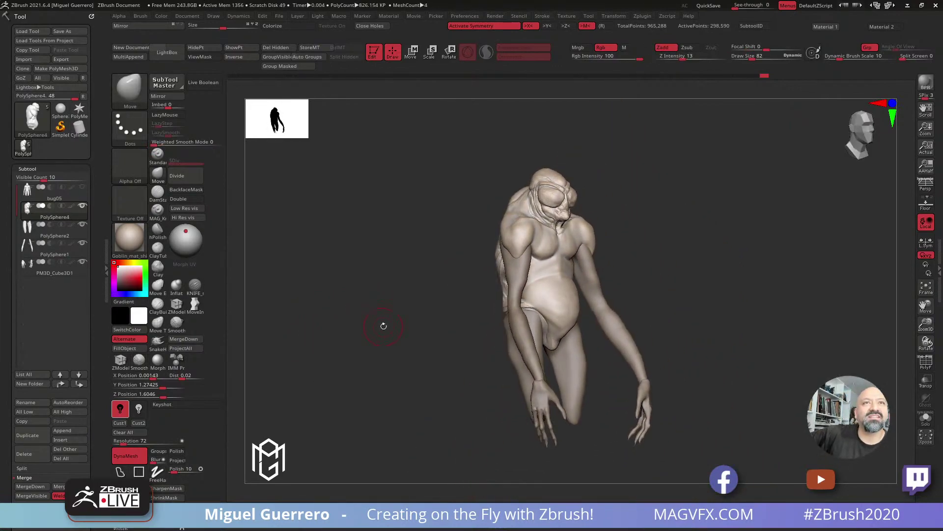
click(339, 514)
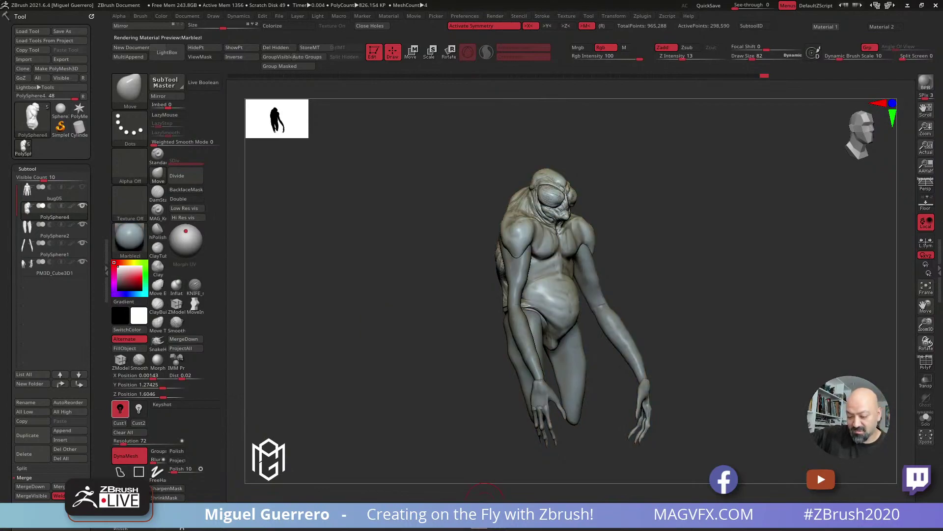
click(302, 514)
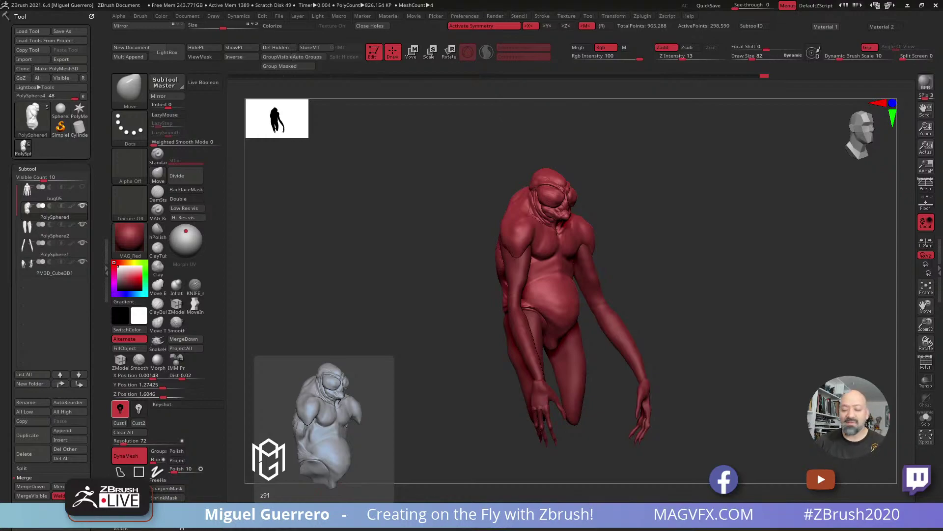
Smooth the shoulders and reshape them where they meet the upper arms with the Move brush at draw size 98
mouse_move(386, 261)
shift+mouse_down()
mouse_move(386, 270)
mouse_move(413, 270)
mouse_move(388, 293)
mouse_move(403, 301)
mouse_move(411, 249)
mouse_move(446, 238)
shift+mouse_up()
shift+drag(499, 210, 493, 222)
drag(433, 230, 398, 234)
click(161, 175)
mouse_move(487, 208)
mouse_down()
mouse_move(500, 213)
mouse_move(498, 255)
mouse_up()
drag(443, 248, 488, 248)
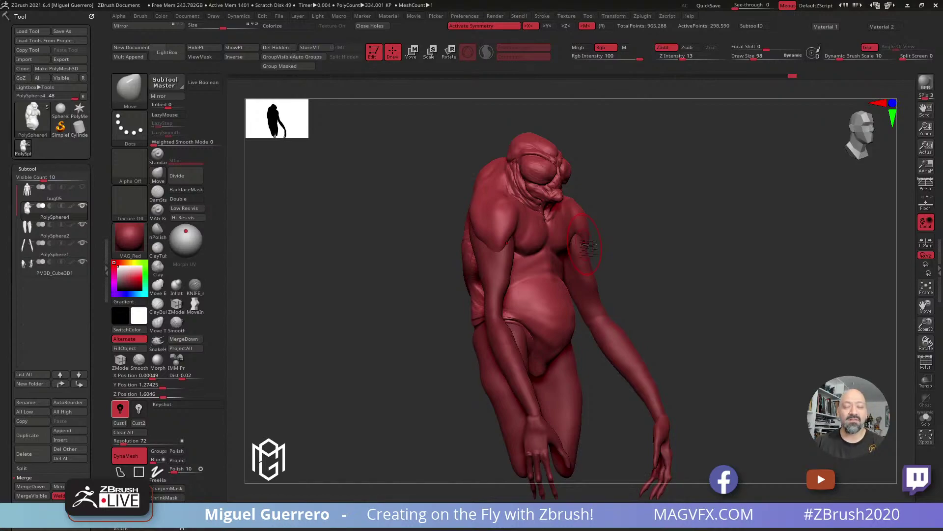
mouse_move(369, 225)
mouse_down()
mouse_move(378, 235)
mouse_move(468, 162)
mouse_up()
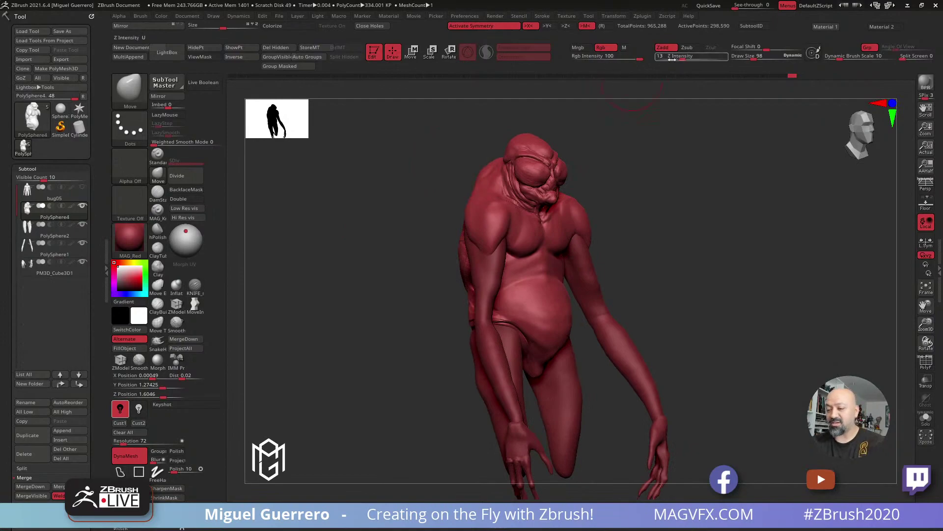
Try pulling the upper back out into a larger hump with the Move brush at Z Intensity 27 and draw size 182, and undo it
drag(684, 56, 697, 56)
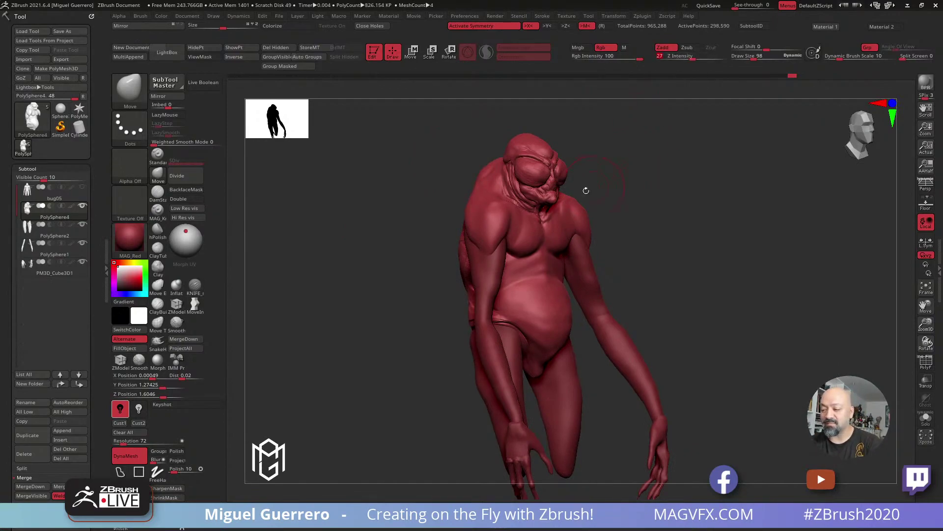
mouse_move(416, 241)
mouse_down()
mouse_move(406, 246)
mouse_move(428, 244)
mouse_up()
key(bracketright)
drag(476, 189, 445, 172)
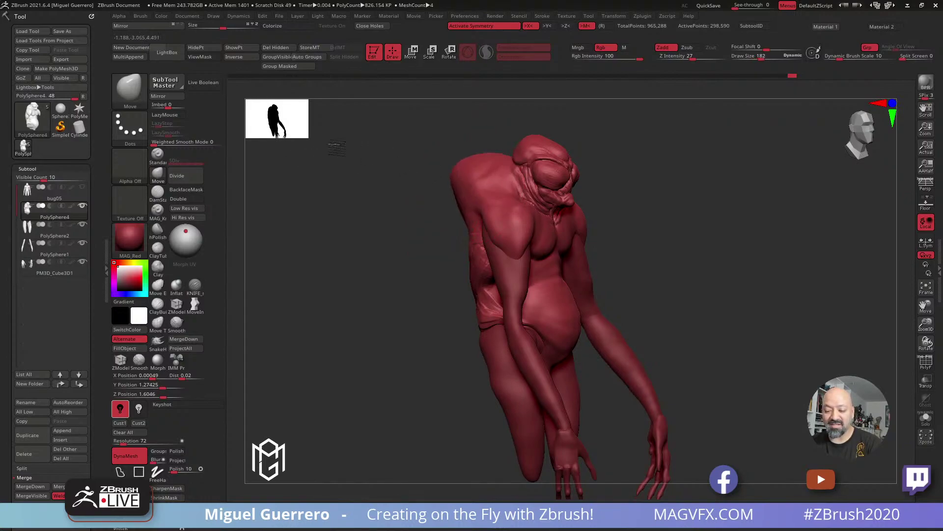
key(ctrl+z)
Gently refine the outer shoulders with a large Move brush, lowering its Z Intensity to 2 and then setting it to 4
drag(692, 58, 668, 58)
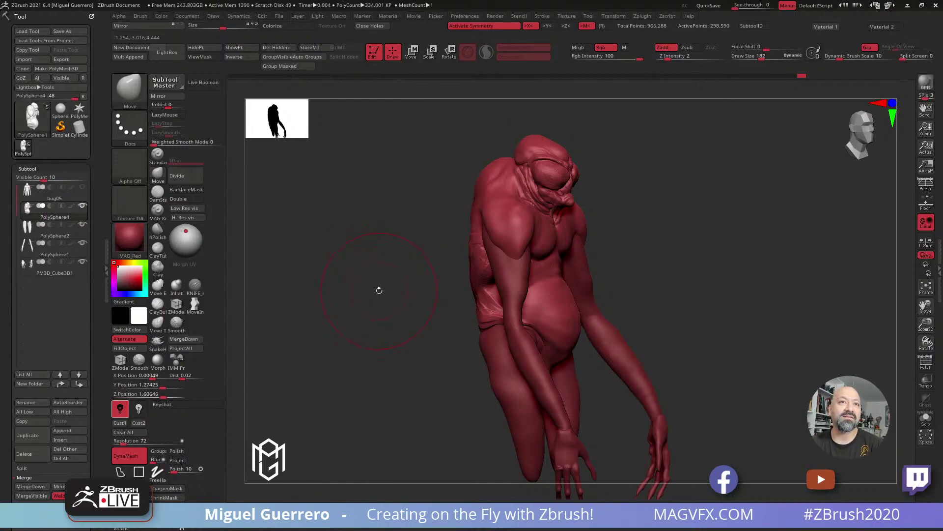
drag(380, 292, 378, 292)
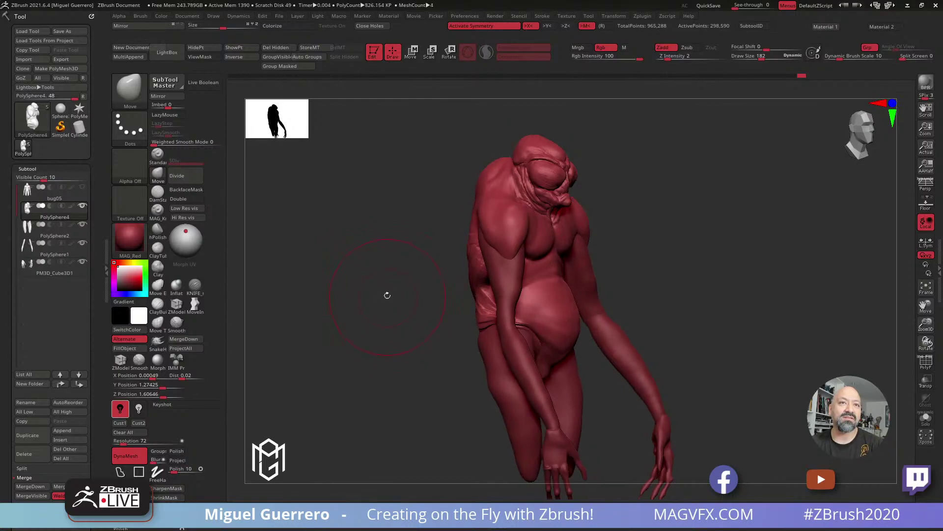
shift+drag(387, 300, 408, 276)
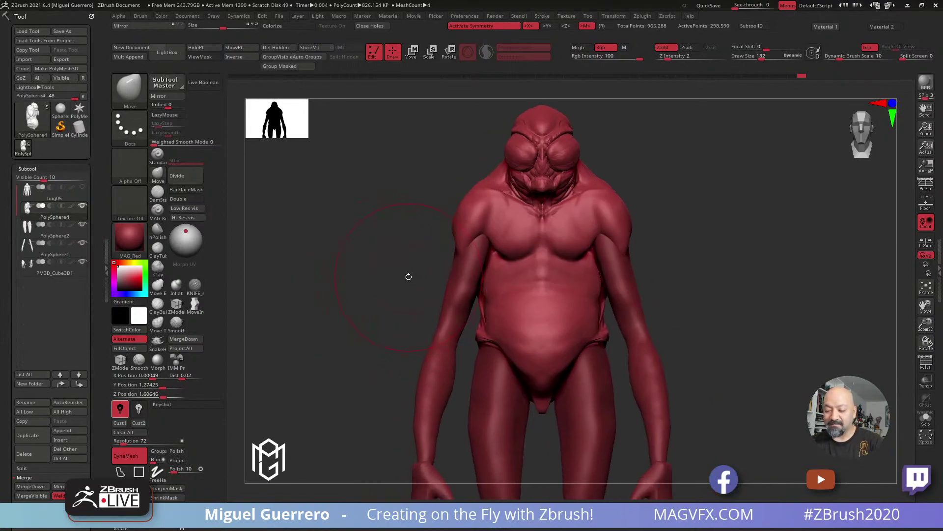
drag(433, 246, 459, 253)
click(671, 57)
mouse_move(448, 248)
mouse_down()
mouse_move(411, 243)
mouse_move(387, 216)
mouse_move(426, 221)
mouse_move(455, 262)
mouse_move(341, 274)
mouse_move(382, 312)
mouse_move(422, 299)
mouse_move(445, 339)
mouse_up()
shift+drag(368, 272, 354, 262)
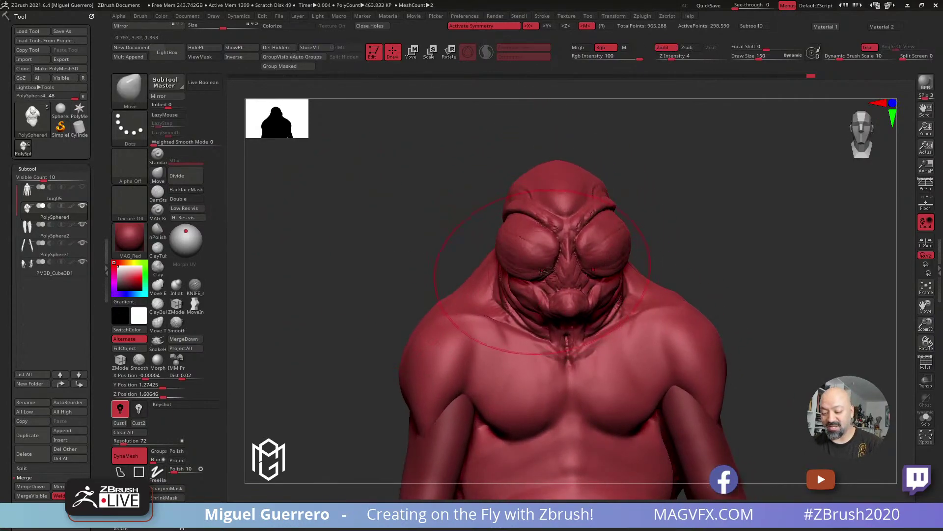
Paint a freehand mask over the band between chest and belly and invert it so that only this band can be edited
drag(436, 261, 516, 285)
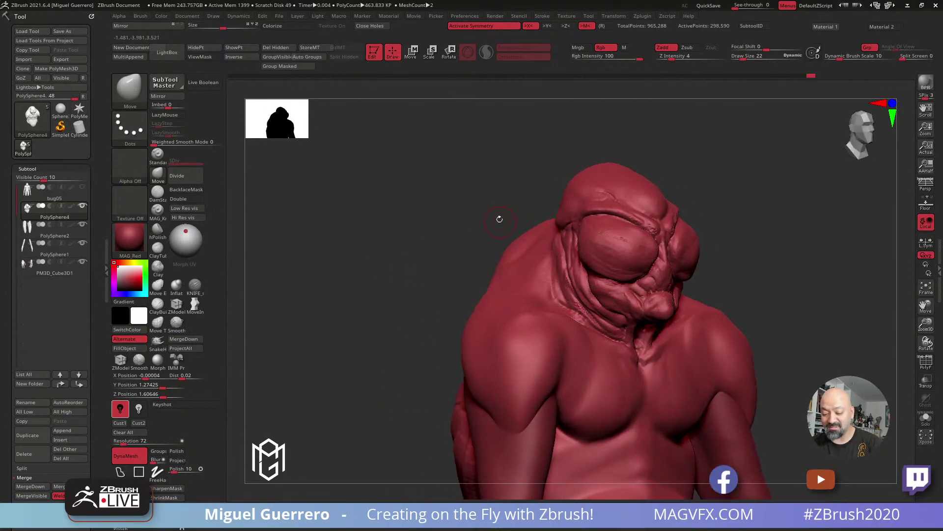
drag(438, 292, 424, 248)
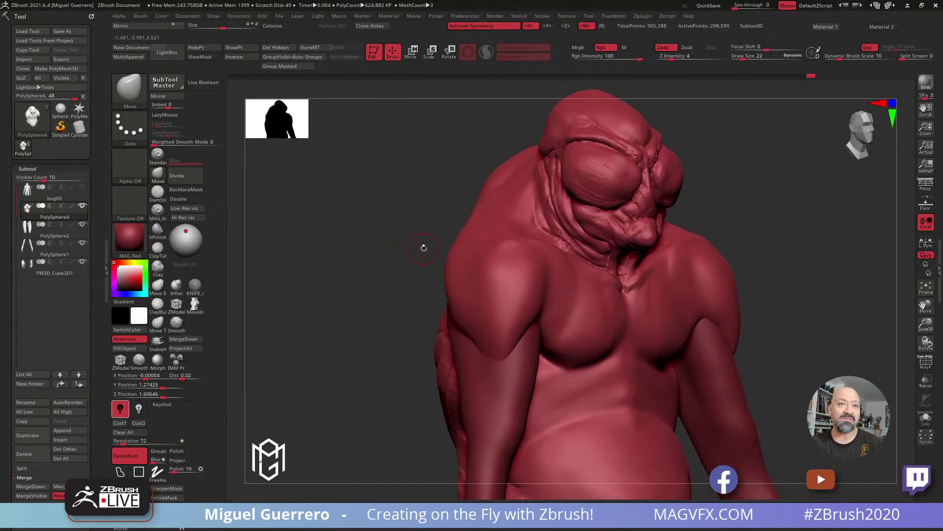
alt+drag(381, 341, 335, 245)
mouse_move(371, 307)
mouse_down()
mouse_move(349, 290)
mouse_move(358, 307)
mouse_move(378, 309)
mouse_move(354, 305)
mouse_up()
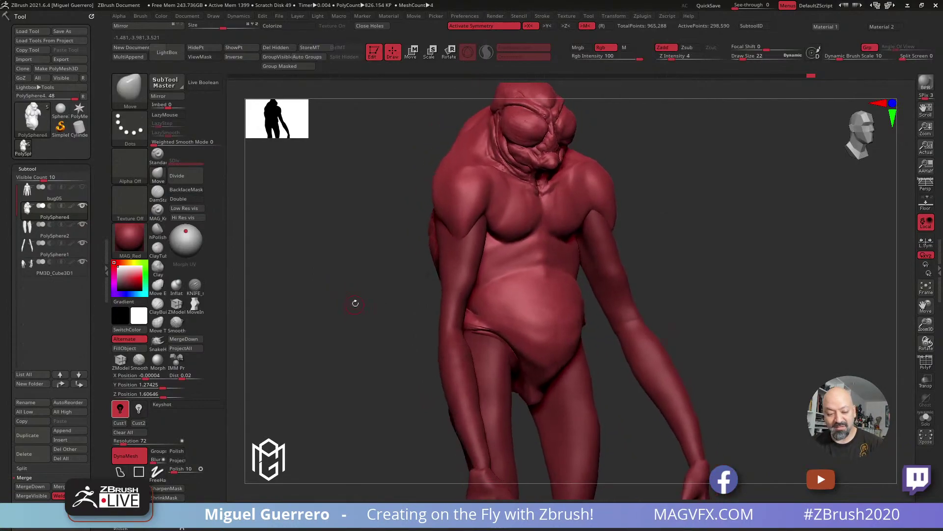
mouse_move(388, 251)
shift+mouse_down()
mouse_move(510, 246)
mouse_move(484, 242)
mouse_move(501, 235)
mouse_move(454, 261)
mouse_move(479, 248)
mouse_move(558, 265)
mouse_move(554, 233)
shift+mouse_up()
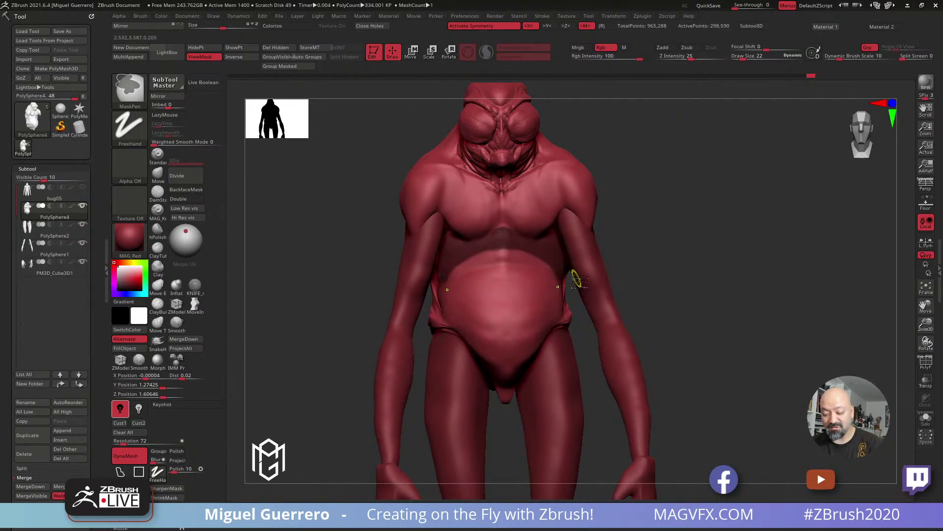
drag(687, 307, 642, 311)
mouse_move(348, 246)
mouse_down()
mouse_move(394, 248)
mouse_move(355, 258)
mouse_move(379, 252)
mouse_up()
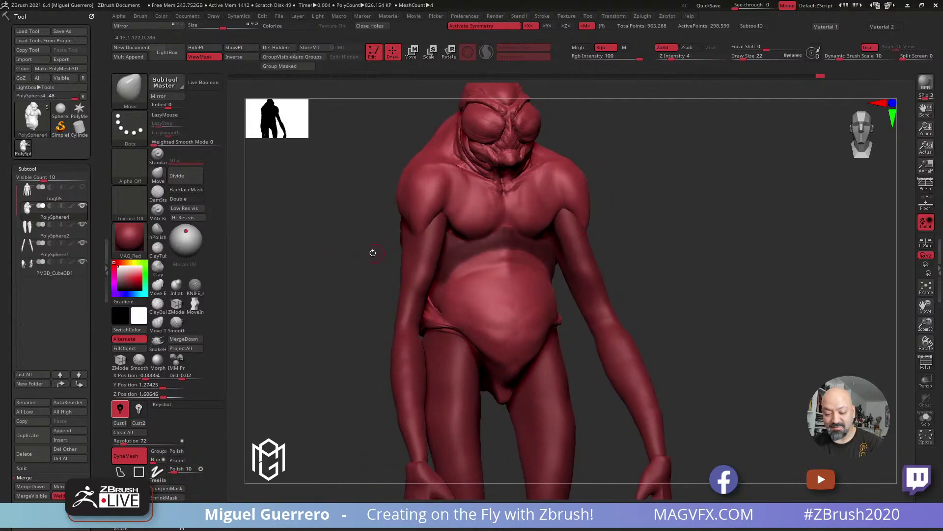
drag(320, 287, 309, 294)
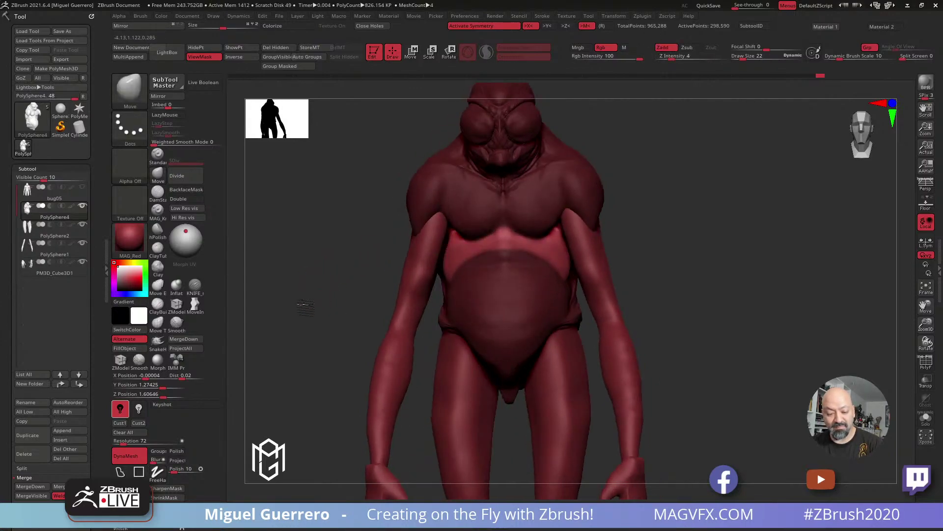
Build up the band below the chest and the top of the belly with the Inflat brush at draw size 46, inverting and finally clearing the mask
click(176, 287)
drag(348, 268, 511, 240)
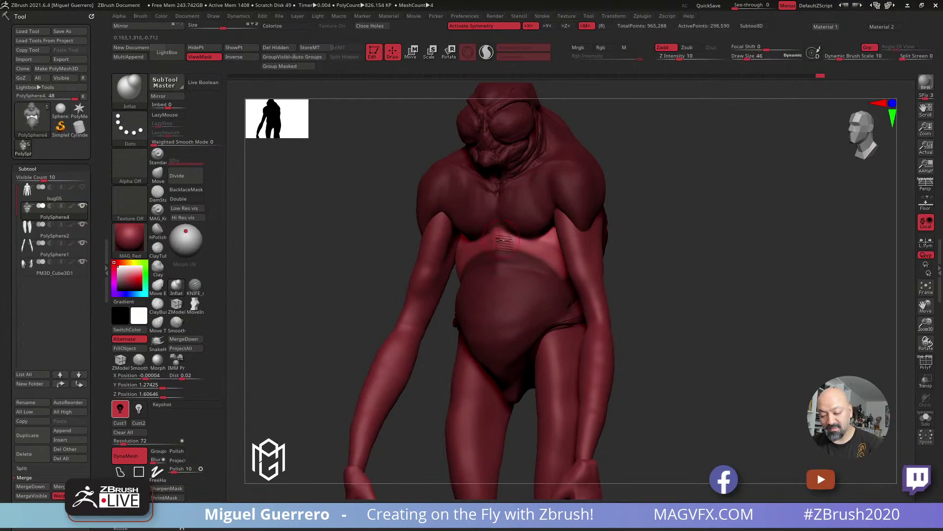
mouse_move(408, 245)
mouse_down()
mouse_move(379, 242)
mouse_move(453, 256)
mouse_up()
key(ctrl+h)
mouse_move(350, 253)
mouse_down()
mouse_move(378, 258)
mouse_move(353, 252)
mouse_move(326, 289)
mouse_move(452, 285)
mouse_up()
key(ctrl+h)
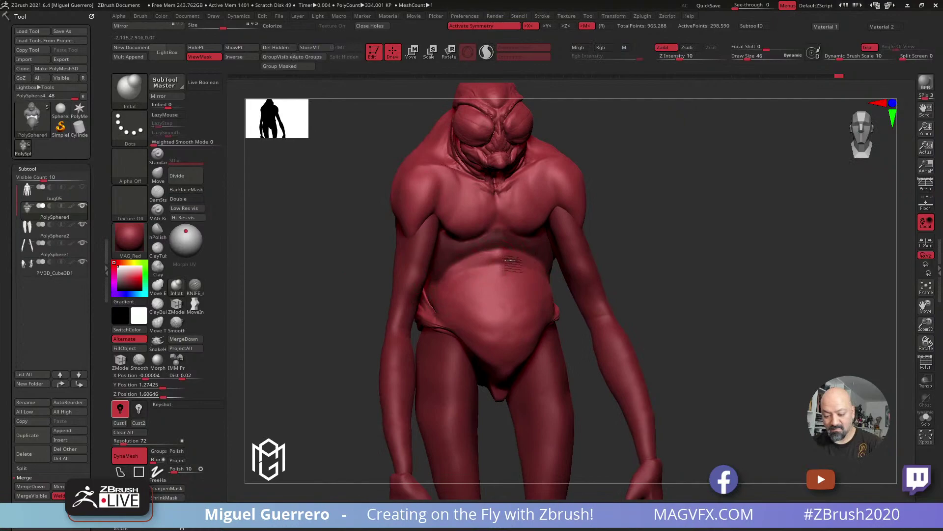
drag(315, 267, 406, 297)
key(ctrl+h)
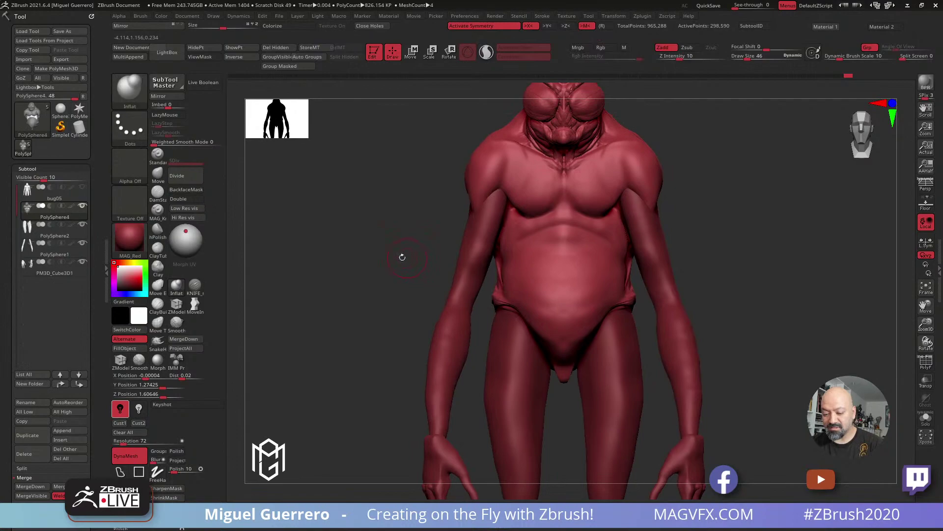
Select the legs subtool and save the tool as bug06
drag(405, 264, 404, 291)
alt+click(420, 274)
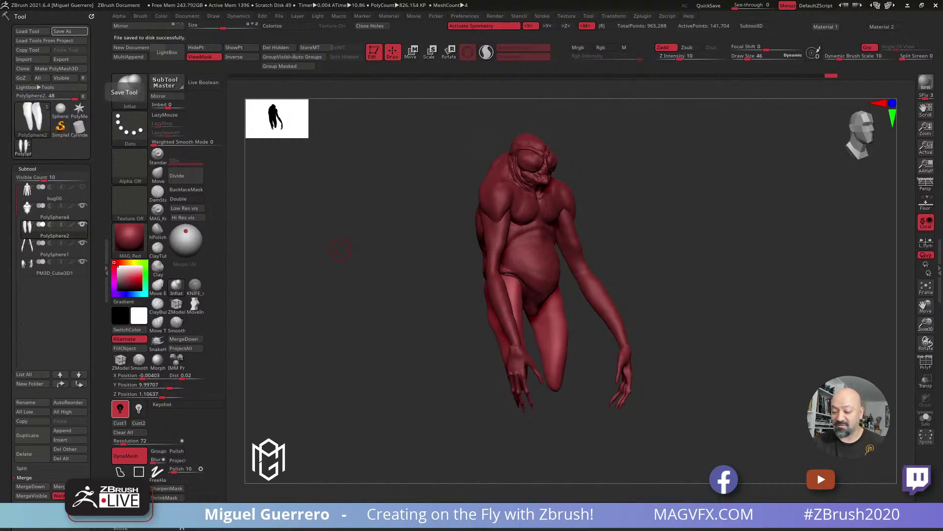
Select the torso subtool and nudge the outer shoulders with the Move brush at draw size 74
alt+click(570, 204)
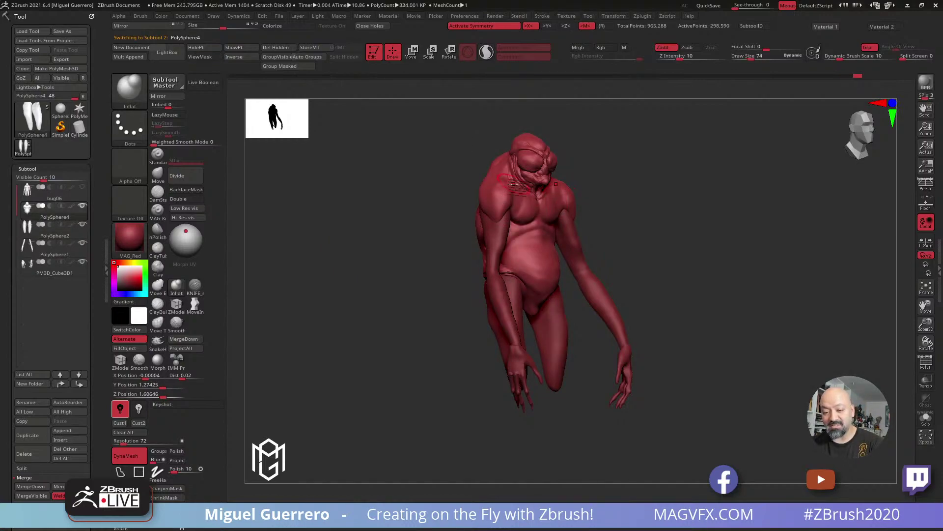
click(157, 172)
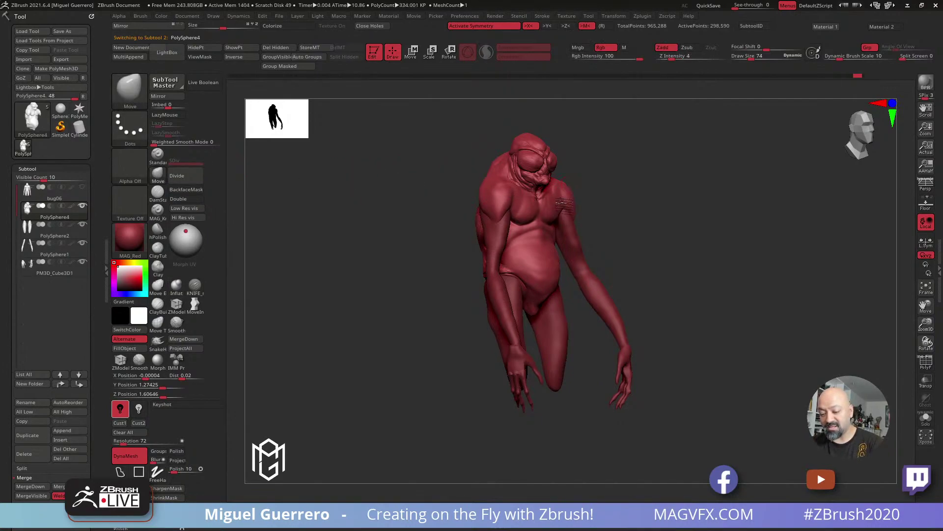
right_drag(576, 216, 572, 218)
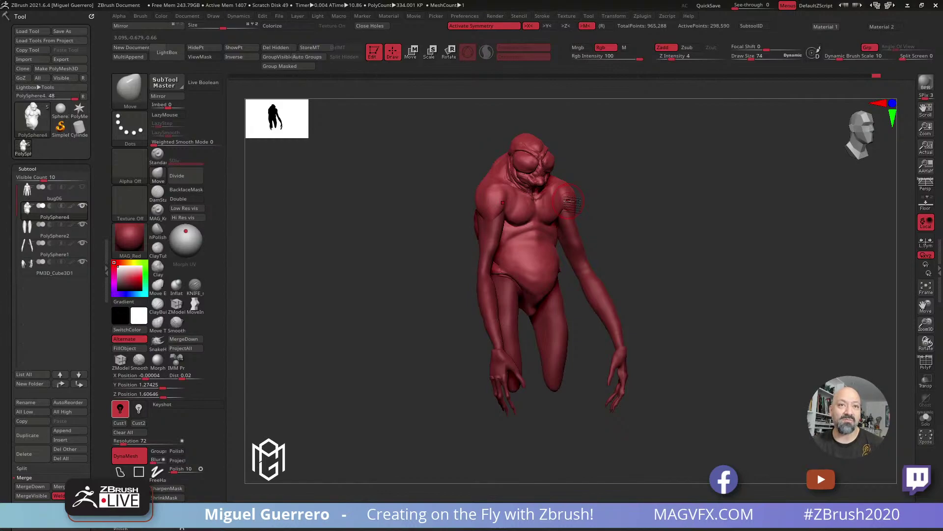
drag(375, 288, 383, 281)
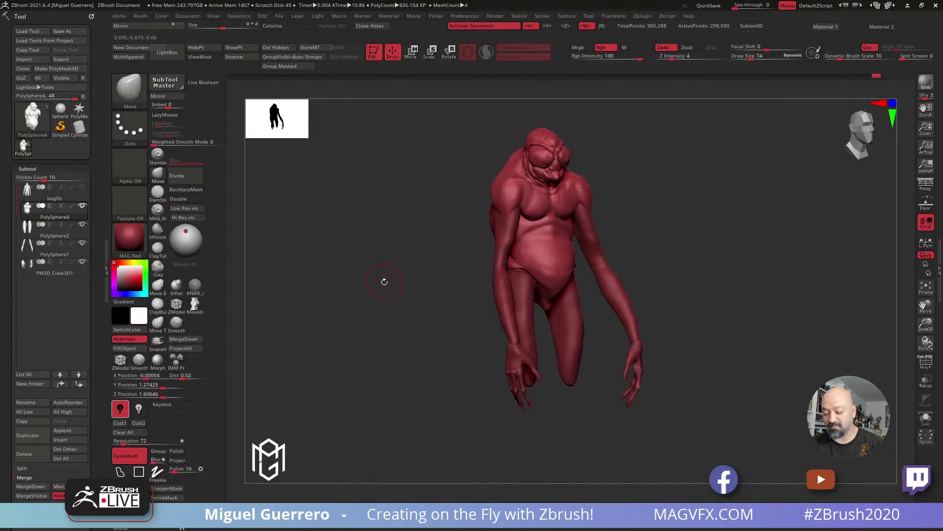
Select the hands subtool and slightly adjust the wrists with the Move brush
alt+click(514, 360)
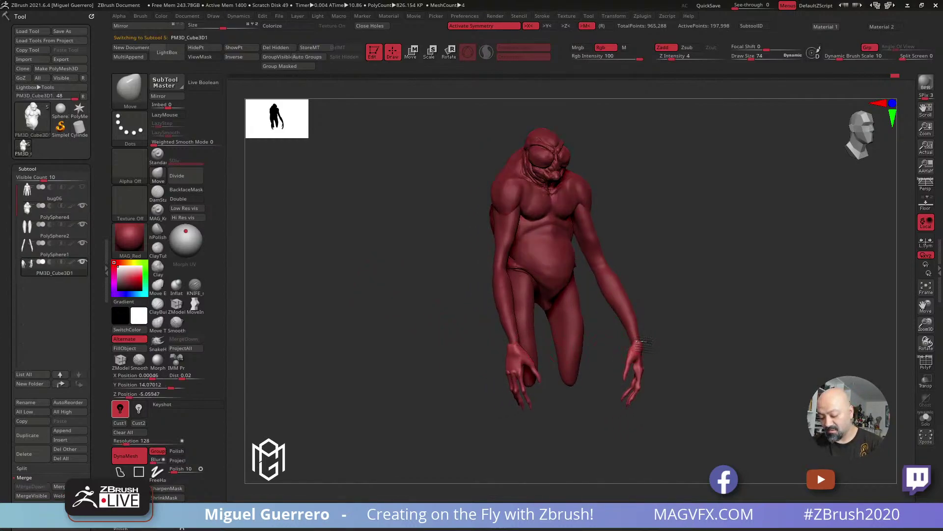
mouse_move(639, 344)
mouse_down()
mouse_move(678, 369)
mouse_move(638, 346)
mouse_up()
mouse_move(479, 291)
mouse_down()
mouse_move(476, 272)
mouse_move(427, 259)
mouse_up()
Select the arms subtool and carve the first muscle lines around the elbows and forearms with the KNIFE sharp brush at draw size 74
alt+click(504, 260)
click(195, 285)
drag(305, 263, 339, 257)
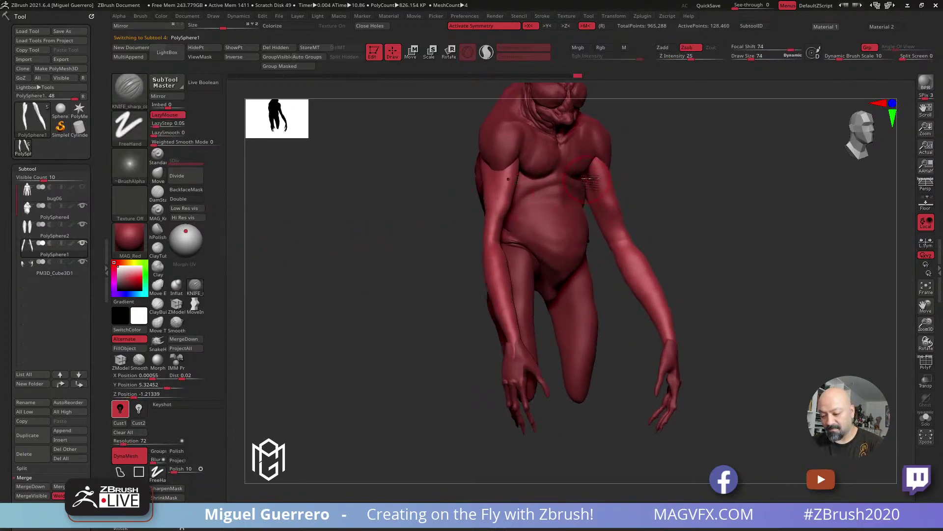
mouse_move(604, 215)
right_down()
mouse_move(619, 238)
mouse_move(608, 216)
right_up()
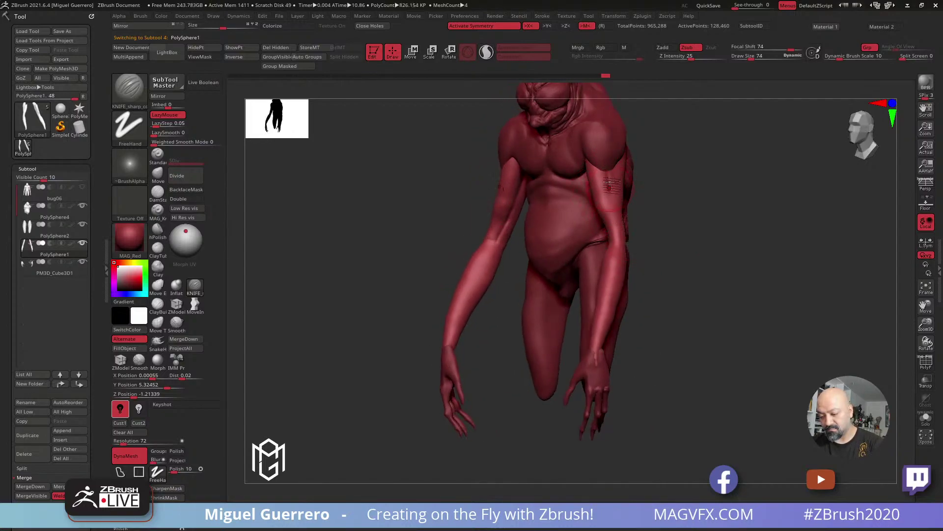
drag(612, 235, 616, 257)
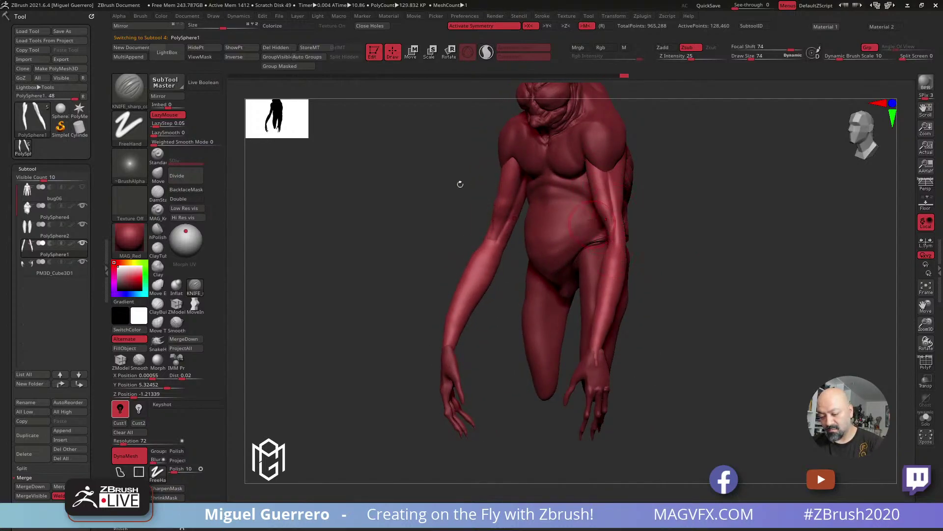
drag(475, 185, 506, 189)
drag(429, 195, 462, 198)
mouse_move(620, 227)
mouse_down()
mouse_move(623, 344)
mouse_move(592, 321)
mouse_up()
drag(644, 239, 641, 257)
Carve further muscle separations along the upper arms and forearms with the KNIFE sharp brush, working from several angles
drag(575, 224, 547, 224)
mouse_move(648, 207)
mouse_down()
mouse_move(644, 188)
mouse_move(652, 231)
mouse_up()
drag(548, 190, 522, 190)
drag(647, 182, 638, 211)
drag(568, 194, 511, 192)
mouse_move(644, 207)
mouse_down()
mouse_move(645, 216)
mouse_move(651, 204)
mouse_move(596, 185)
mouse_move(661, 213)
mouse_up()
mouse_move(607, 196)
mouse_down()
mouse_move(643, 243)
mouse_move(588, 227)
mouse_move(639, 241)
mouse_move(607, 352)
mouse_up()
drag(479, 286, 524, 288)
drag(437, 248, 526, 238)
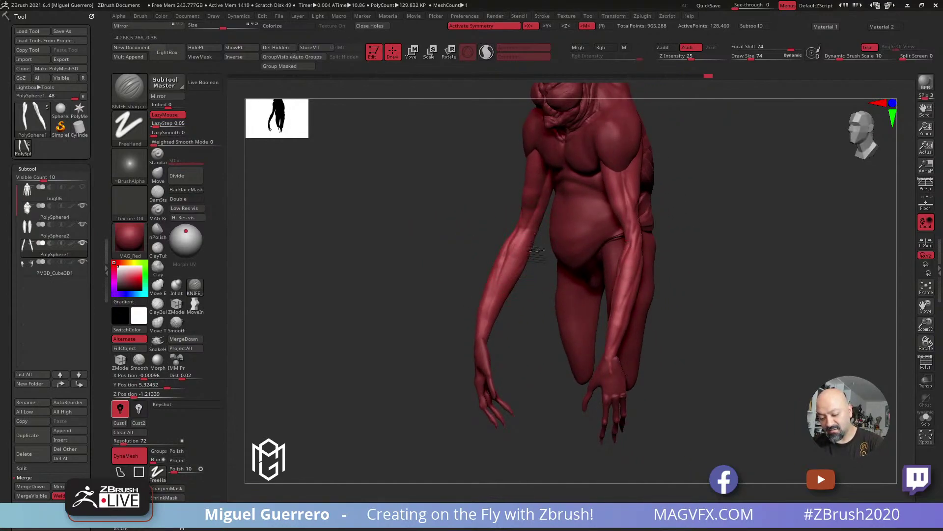
Reshape the upper arms where they meet the shoulders with the Move brush, enlarged to draw size 114 and then reduced to 102
mouse_move(421, 290)
shift+mouse_down()
mouse_move(419, 250)
mouse_move(435, 273)
mouse_move(392, 249)
mouse_move(440, 231)
mouse_move(337, 231)
shift+mouse_up()
key(b)
key(m)
key(v)
key(bracketright)
key(bracketright)
key(bracketright)
key(bracketright)
drag(498, 219, 485, 199)
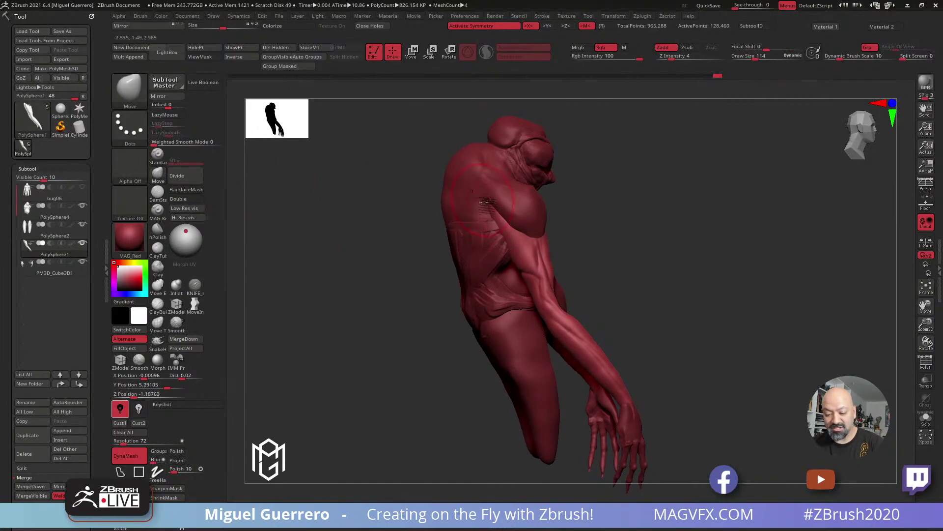
mouse_move(422, 245)
mouse_down()
mouse_move(400, 247)
mouse_move(408, 255)
mouse_move(383, 280)
mouse_move(411, 301)
mouse_move(418, 295)
mouse_up()
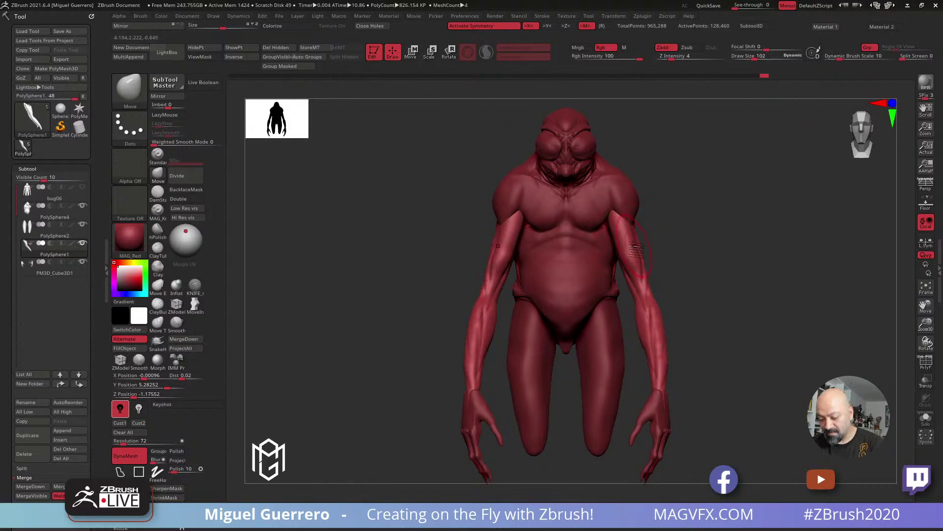
Mask the upper arms, invert the mask to reshape their backs with the Move brush at draw size 94, and hide the mask display
mouse_move(665, 244)
mouse_down()
mouse_move(634, 243)
mouse_move(640, 248)
mouse_move(677, 191)
mouse_up()
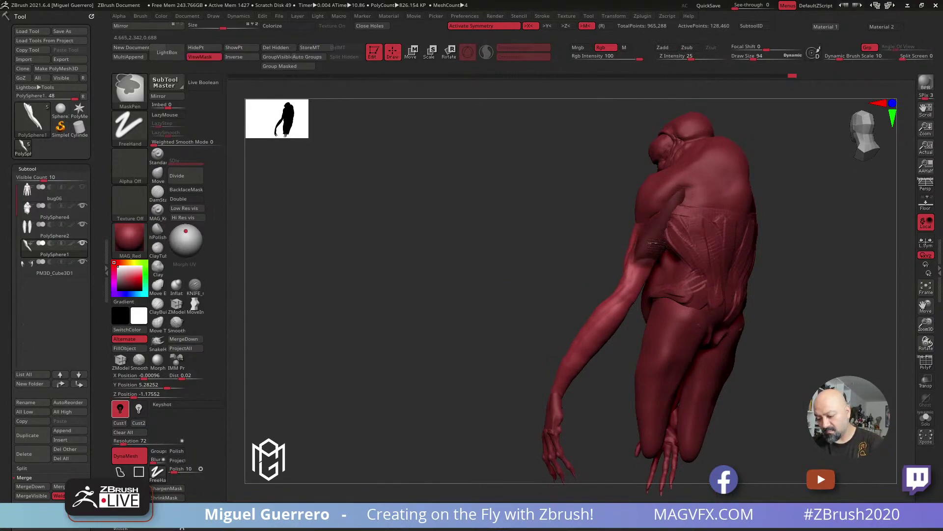
key(b)
key(m)
key(v)
mouse_move(592, 238)
mouse_down()
mouse_move(608, 245)
mouse_move(606, 231)
mouse_up()
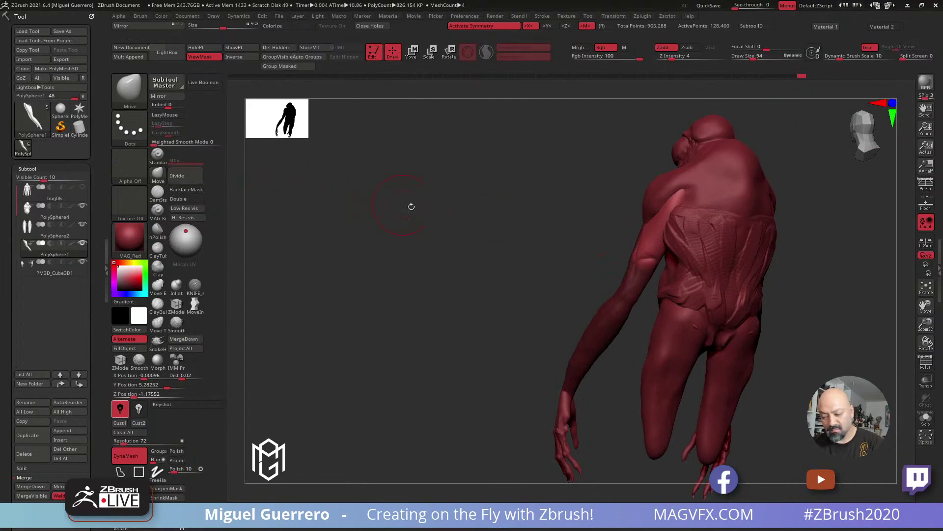
drag(381, 200, 491, 203)
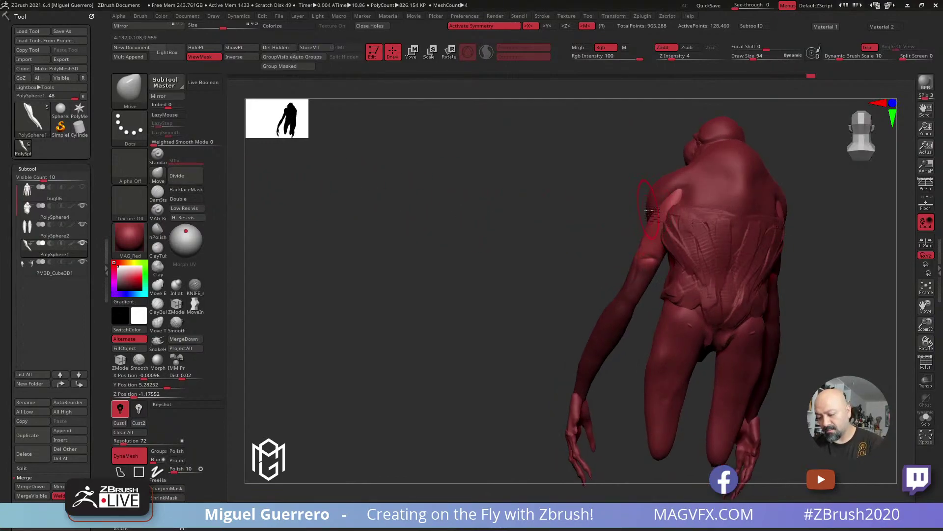
drag(540, 217, 717, 219)
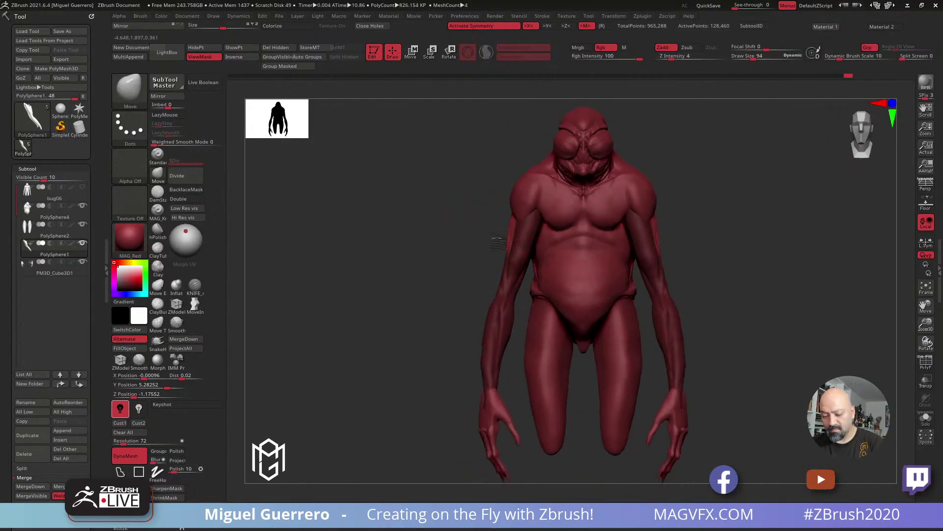
drag(448, 238, 480, 244)
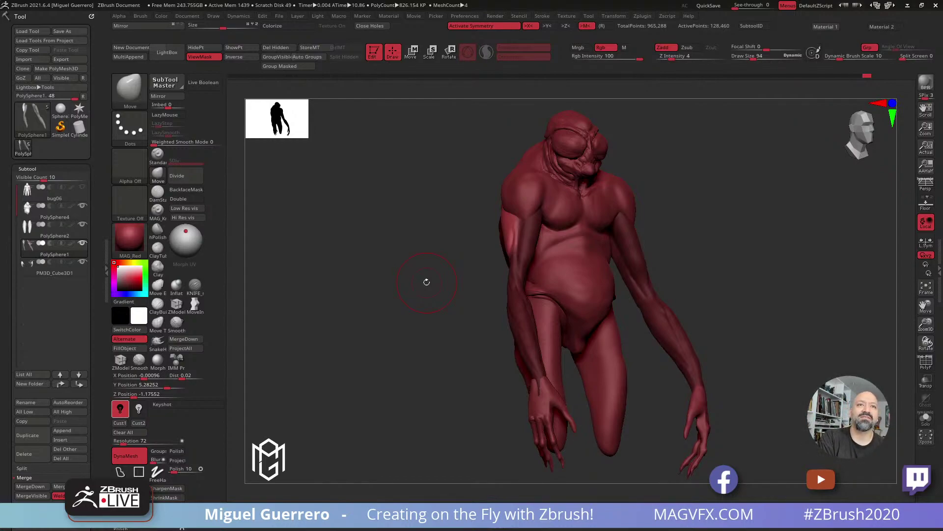
mouse_move(399, 284)
shift+mouse_down()
mouse_move(383, 292)
mouse_move(402, 262)
mouse_move(415, 269)
mouse_move(484, 249)
shift+mouse_up()
key(ctrl+h)
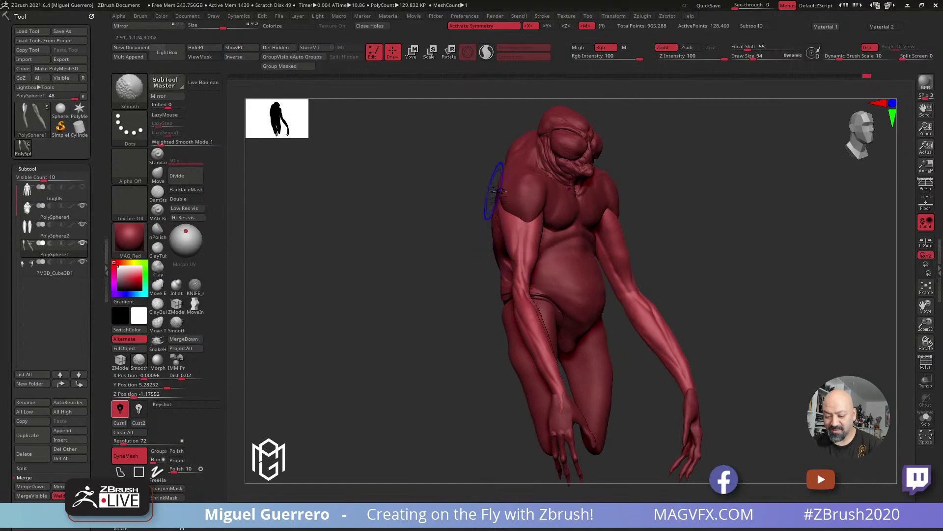
Refine the contours of the upper arms and elbows from side and back with the Move brush, reducing its draw size to 82
drag(418, 288, 496, 302)
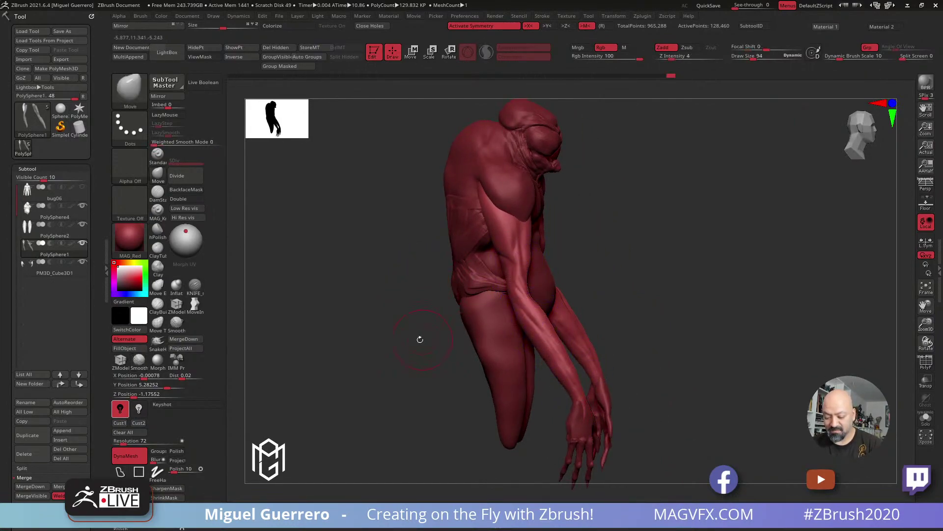
drag(421, 337, 486, 328)
mouse_move(717, 403)
mouse_down()
mouse_move(406, 333)
mouse_move(385, 300)
mouse_up()
mouse_move(393, 237)
mouse_down()
mouse_move(337, 271)
mouse_move(380, 244)
mouse_up()
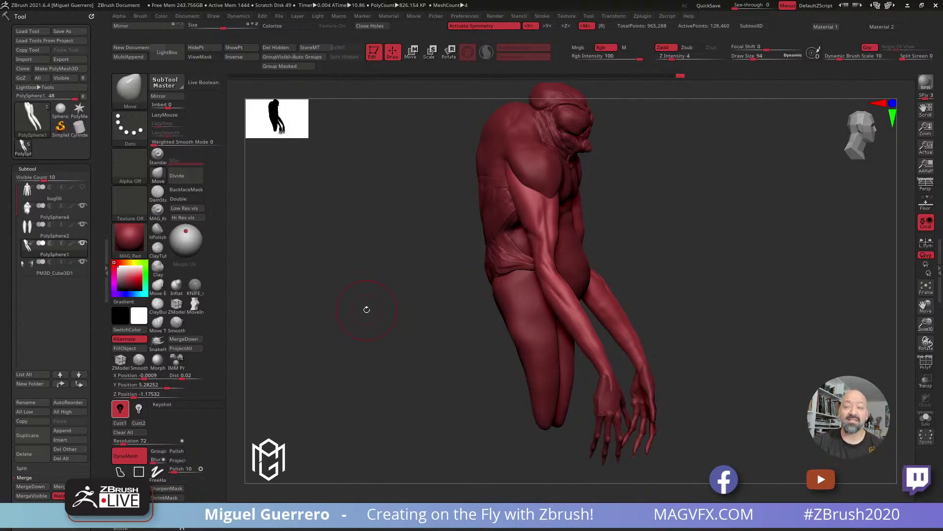
drag(341, 289, 366, 290)
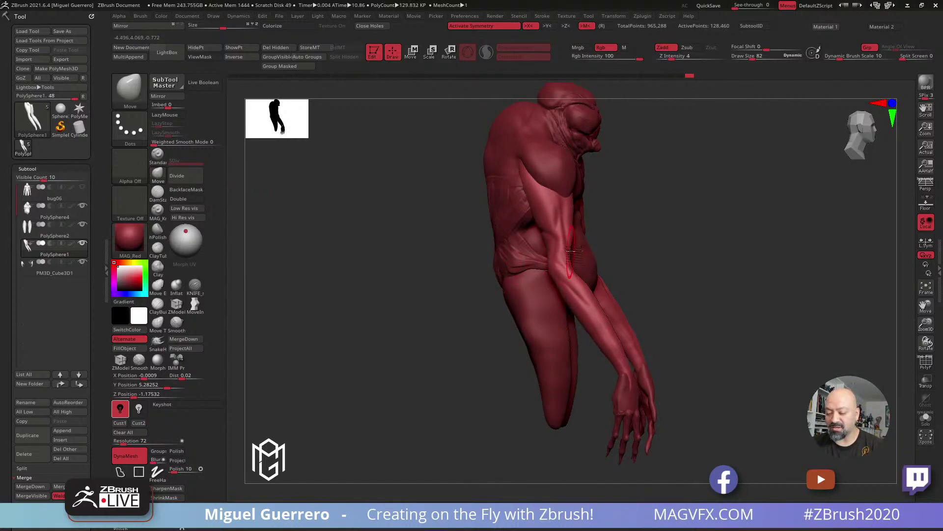
mouse_move(480, 215)
mouse_down()
mouse_move(422, 233)
mouse_move(538, 241)
mouse_up()
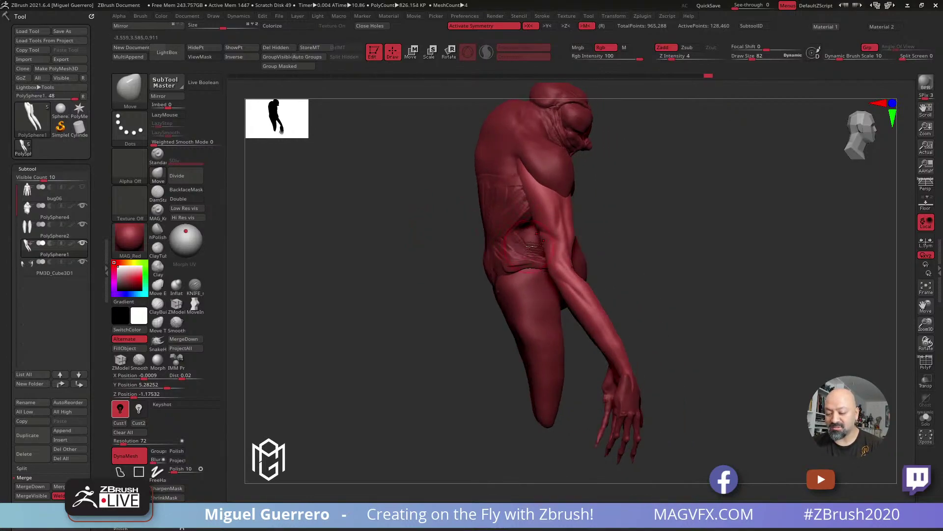
mouse_move(469, 221)
mouse_down()
mouse_move(402, 236)
mouse_move(423, 256)
mouse_up()
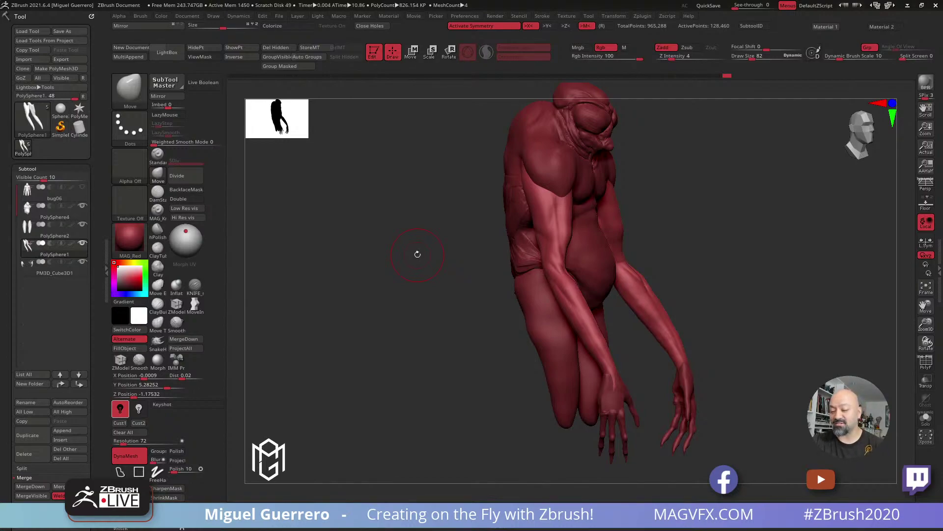
mouse_move(383, 298)
mouse_down()
mouse_move(385, 308)
mouse_move(393, 298)
mouse_up()
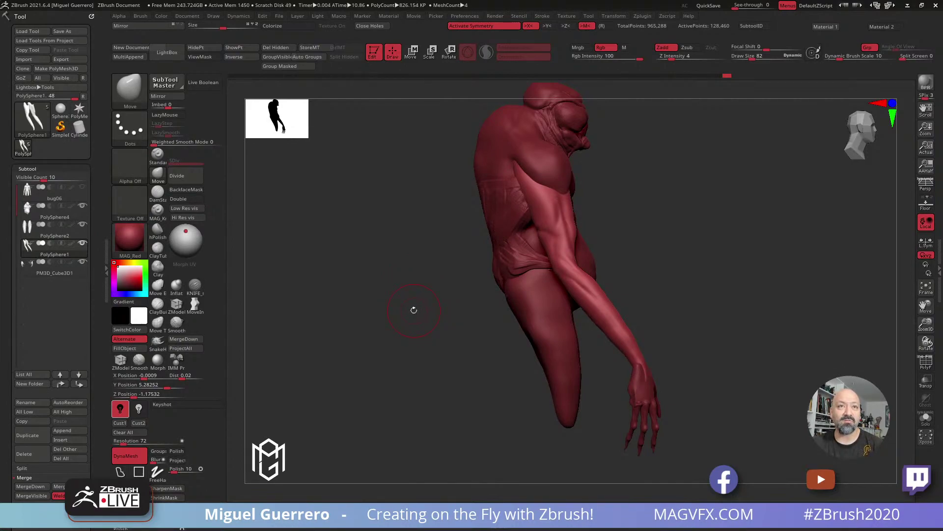
drag(414, 310, 491, 263)
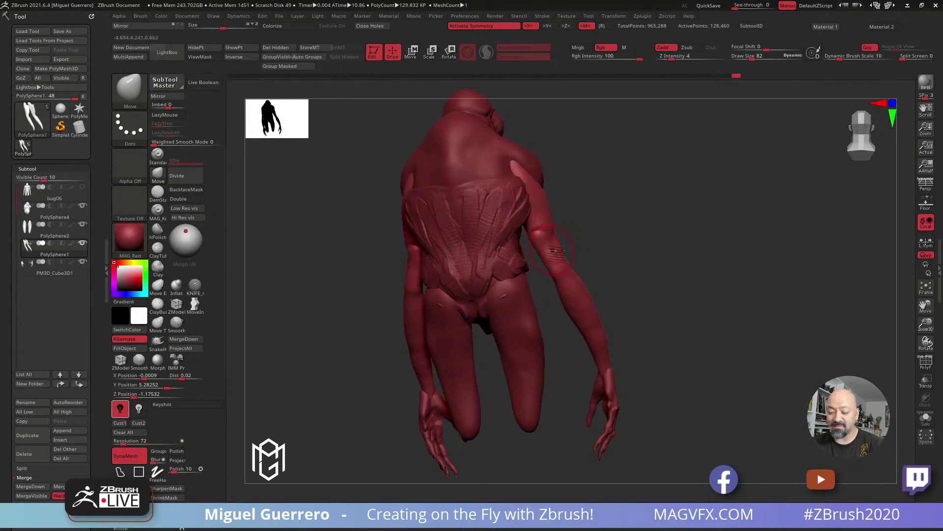
drag(602, 253, 625, 255)
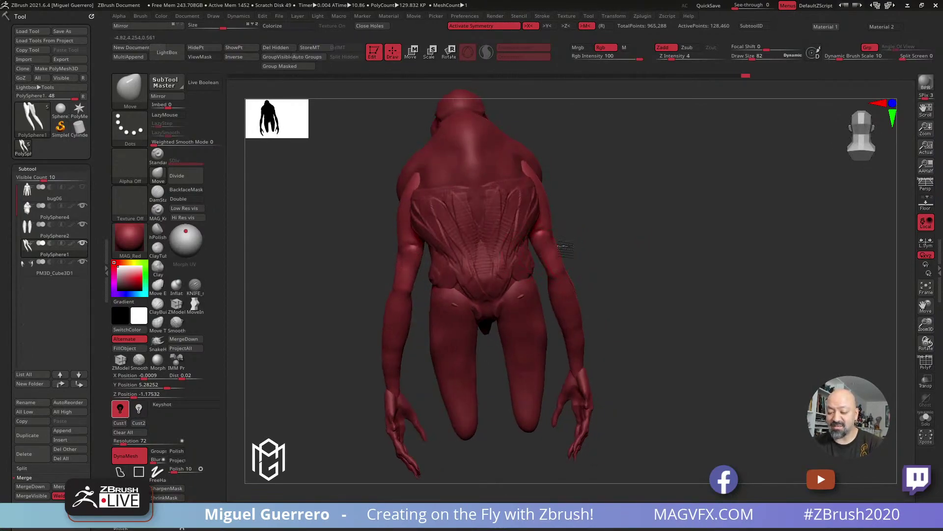
mouse_move(654, 322)
mouse_down()
mouse_move(621, 307)
mouse_move(348, 295)
mouse_up()
Add volume to the arms around the elbows and forearms with the Inflat brush, reducing its draw size to 54
key(b)
key(i)
key(n)
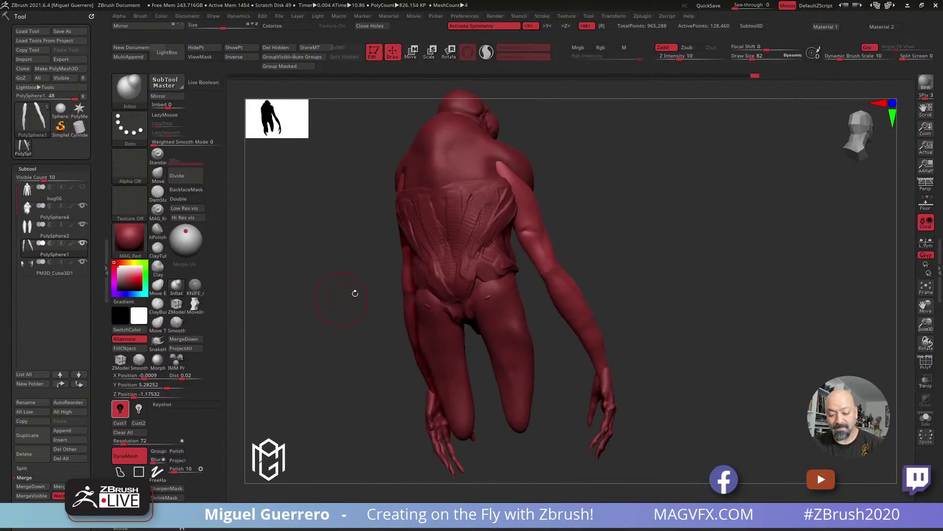
mouse_move(538, 298)
mouse_down()
mouse_move(553, 279)
mouse_move(585, 301)
mouse_up()
mouse_move(373, 275)
mouse_down()
mouse_move(413, 295)
mouse_move(360, 270)
mouse_up()
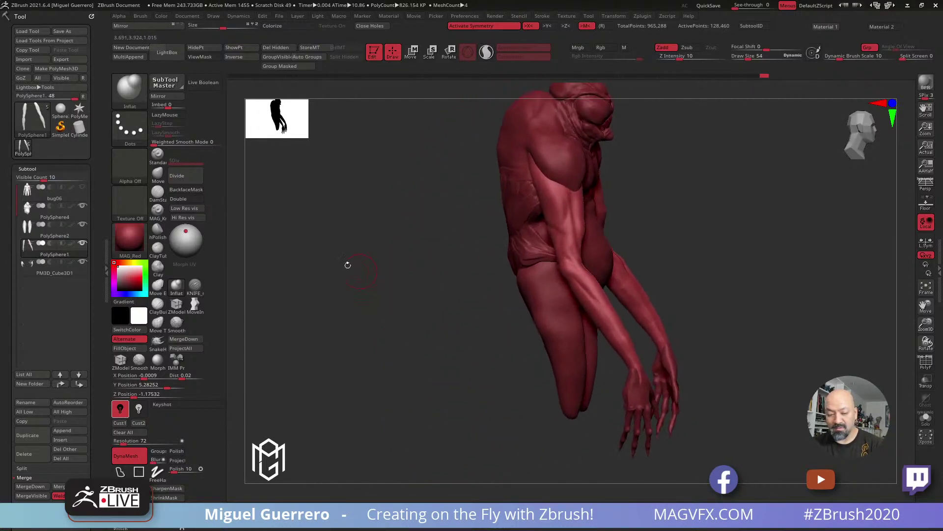
Reshape the contours of the creature's arms with the Move brush, working from side and front
click(155, 177)
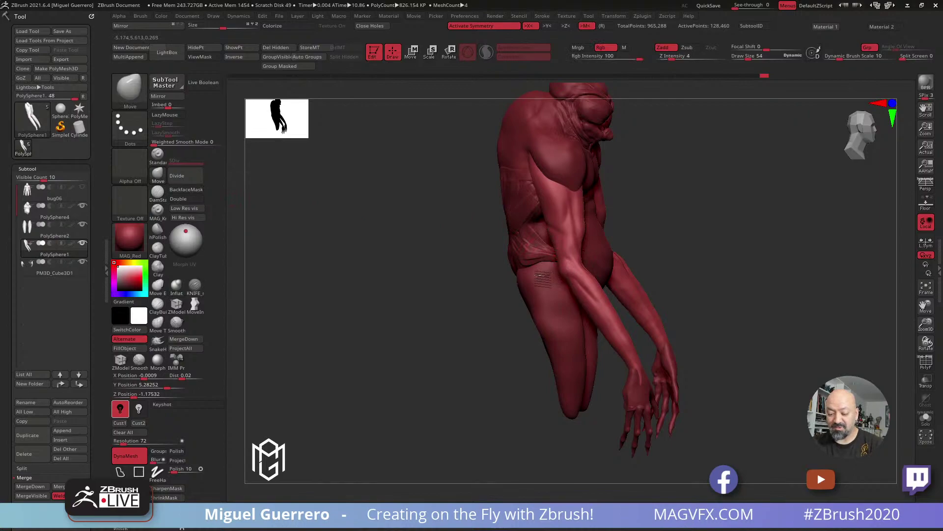
drag(468, 267, 489, 267)
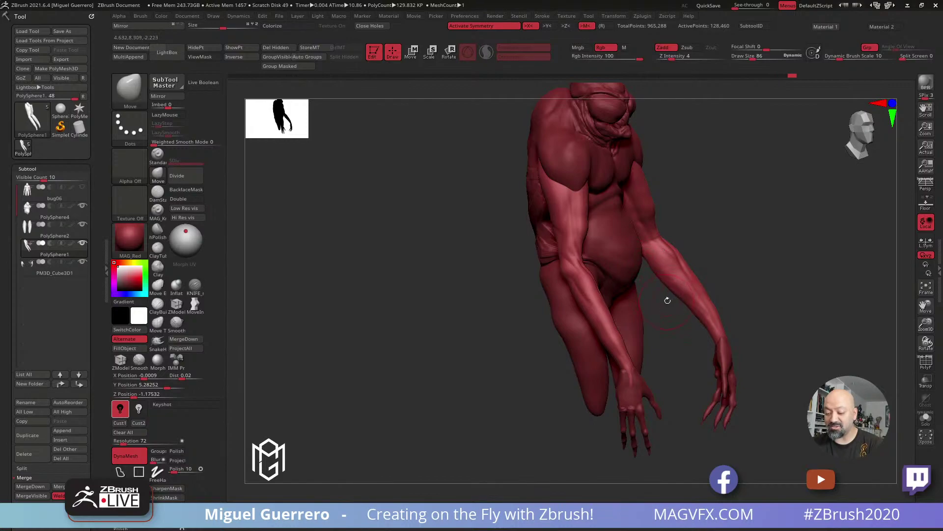
mouse_move(403, 297)
mouse_down()
mouse_move(346, 308)
mouse_move(421, 290)
mouse_move(400, 280)
mouse_up()
drag(462, 265, 467, 274)
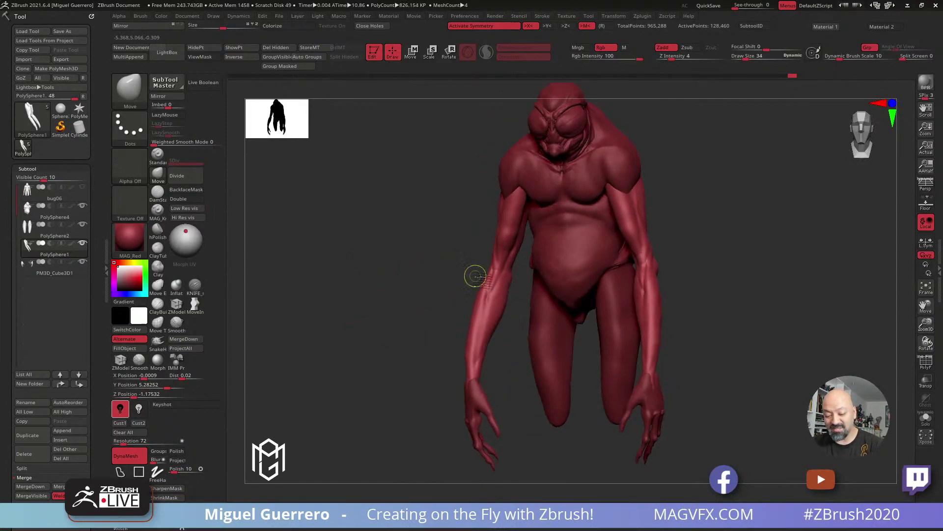
Paint a mask over the arms' inner elbows and invert it so only the elbow area stays editable
key(ctrl)
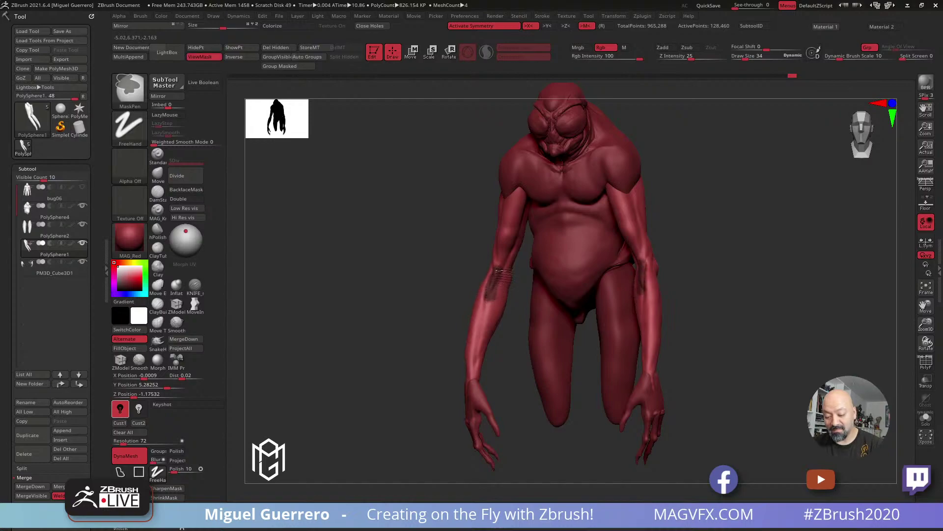
drag(418, 280, 397, 288)
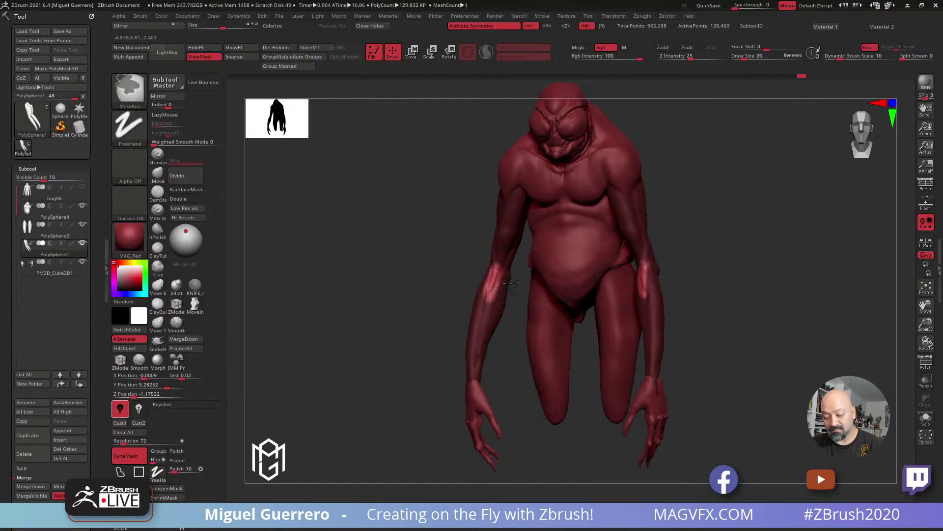
mouse_move(482, 304)
mouse_down()
mouse_move(435, 271)
mouse_move(406, 278)
mouse_up()
key(ctrl)
Reshape the unmasked inner elbow areas with the Move brush
key(b)
click(390, 217)
drag(390, 217, 492, 275)
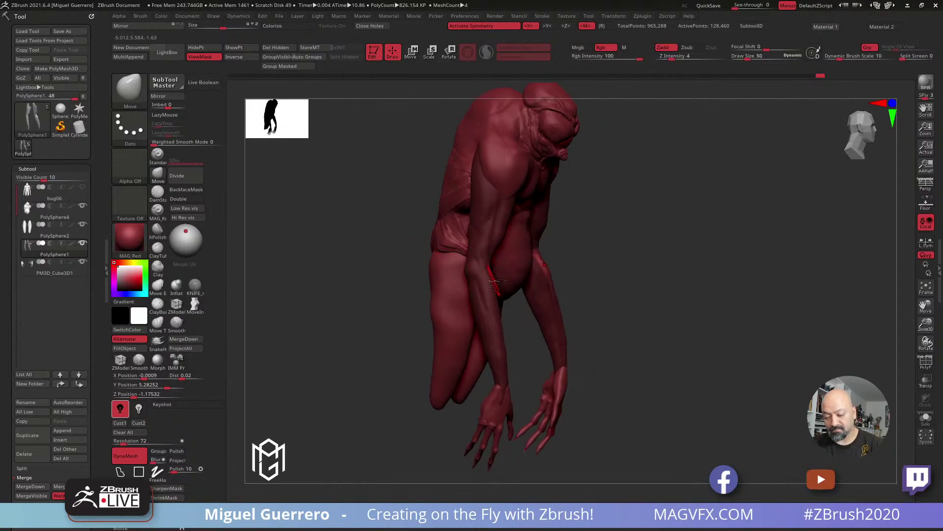
drag(407, 272, 447, 273)
key(bracketleft)
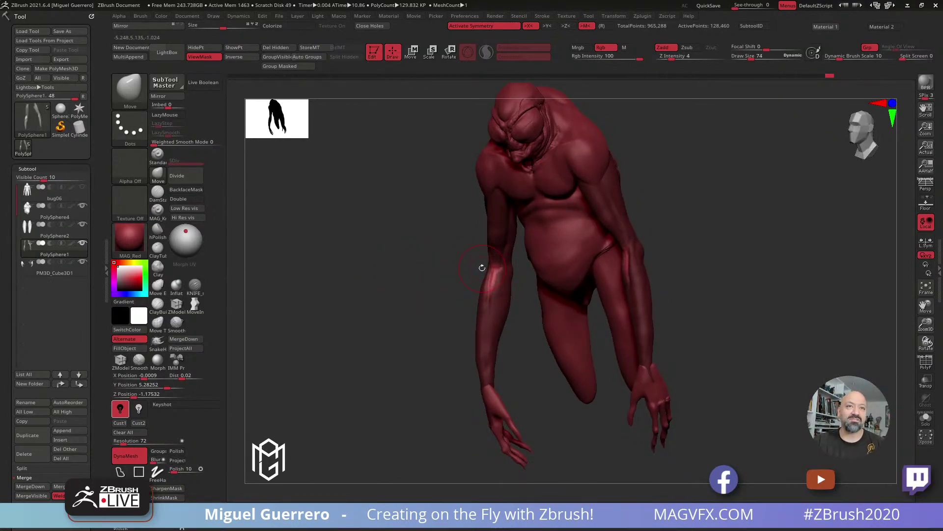
drag(387, 322, 418, 319)
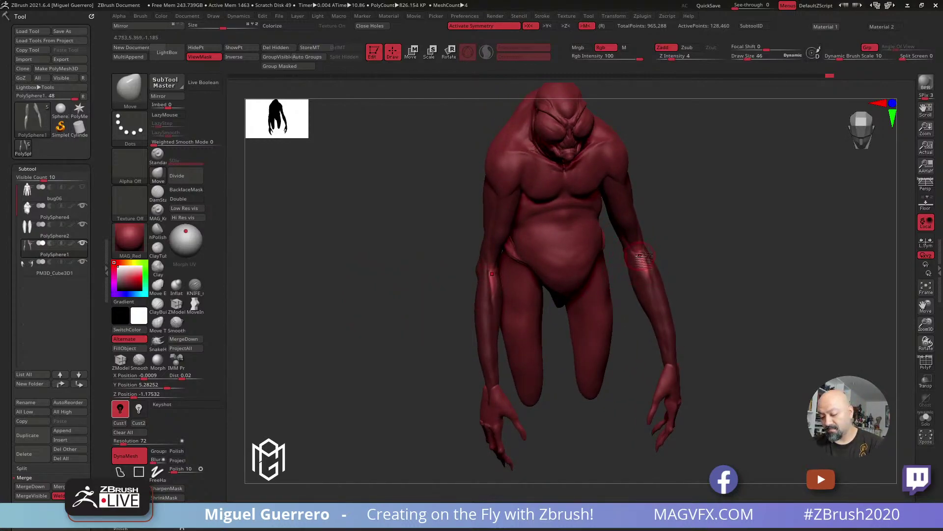
Add volume around the elbows with the Inflat brush and clear the mask from the arms
ctrl+click(411, 266)
mouse_move(409, 269)
mouse_down()
mouse_move(383, 287)
mouse_move(483, 280)
mouse_move(486, 315)
mouse_move(416, 295)
mouse_up()
click(176, 286)
drag(484, 289, 496, 294)
drag(411, 289, 417, 270)
key(ctrl+h)
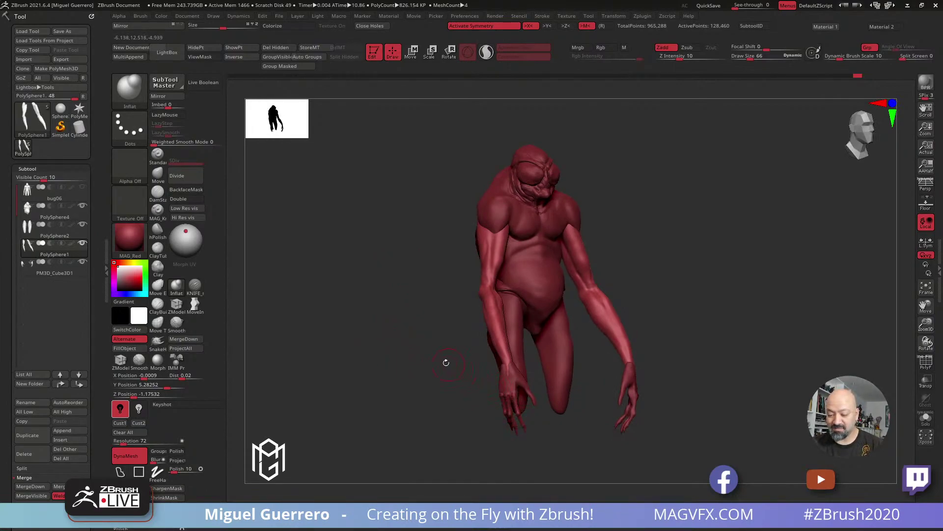
Compare the creature's overall proportions with the full-body male anatomy reference
drag(417, 345, 494, 339)
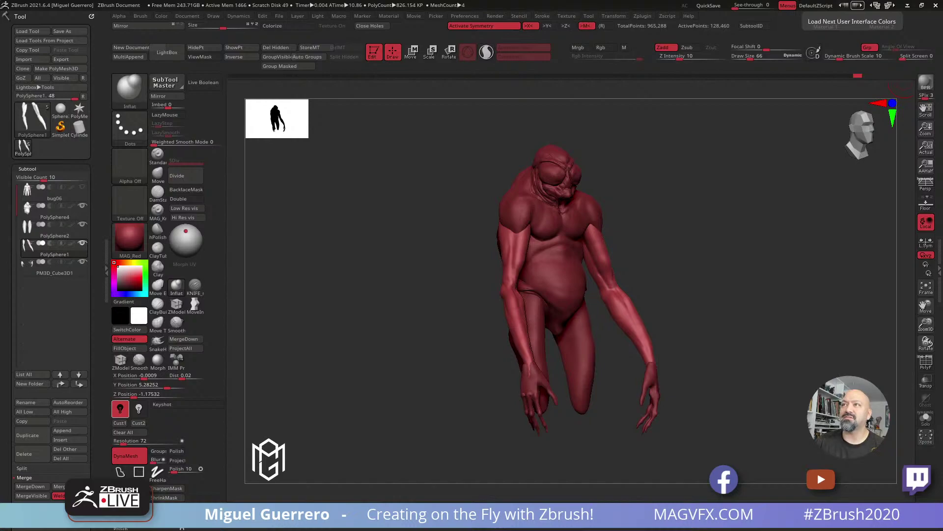
key(alt+Tab)
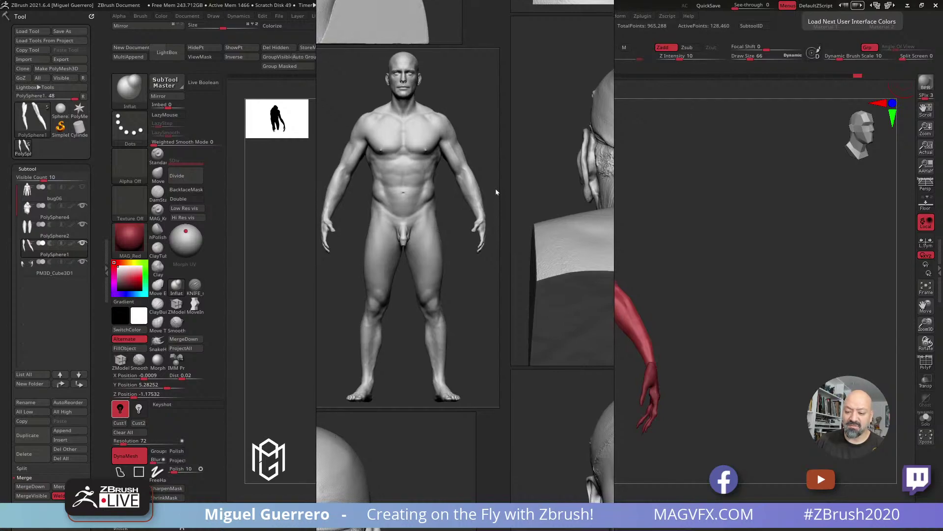
key(alt+Tab)
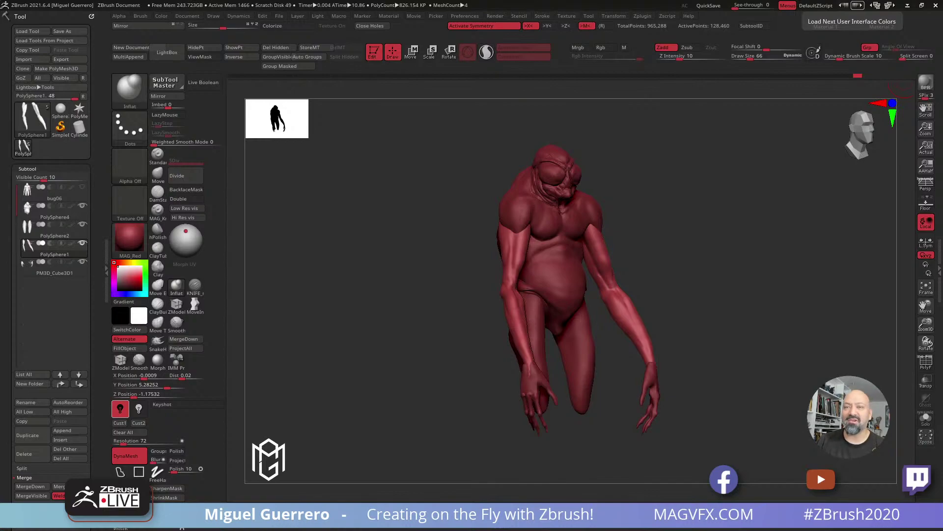
drag(396, 282, 360, 249)
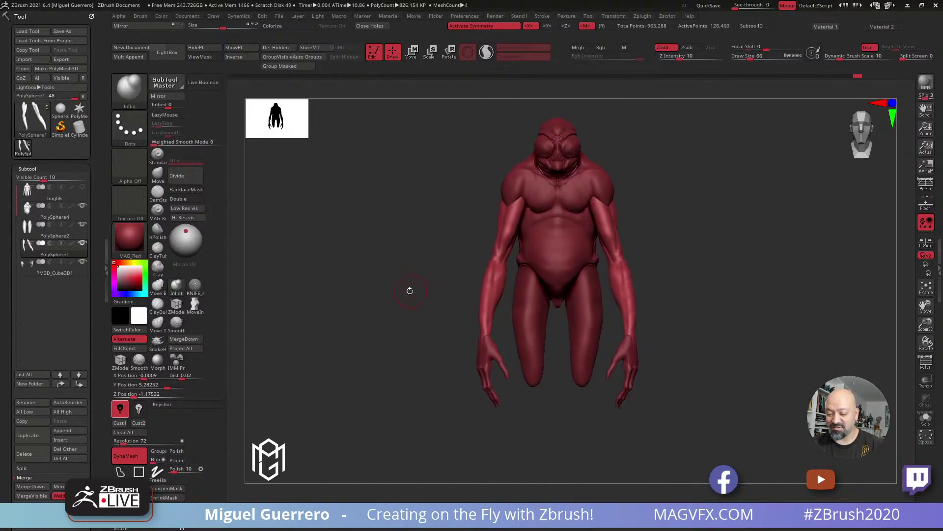
Select the thighs subtool and adjust its shape with the Move brush
drag(424, 306, 450, 297)
alt+click(489, 318)
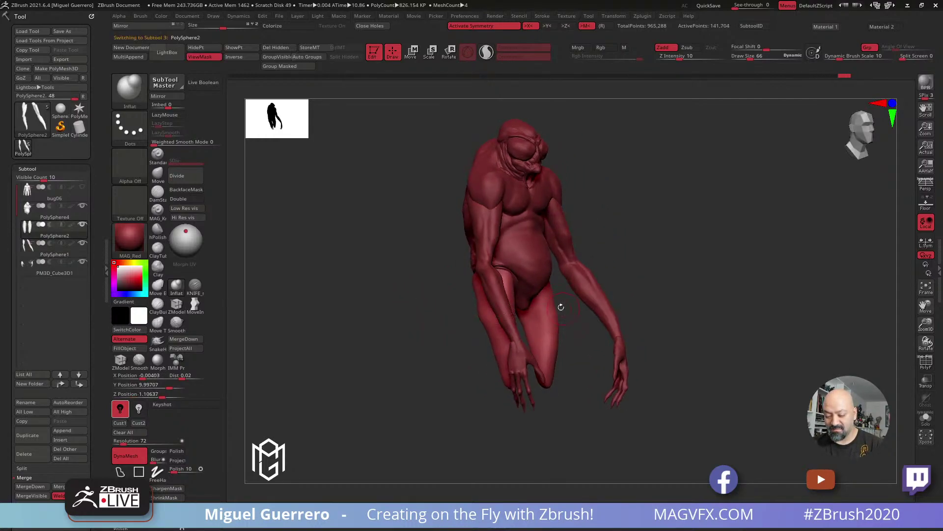
key(b)
key(m)
key(v)
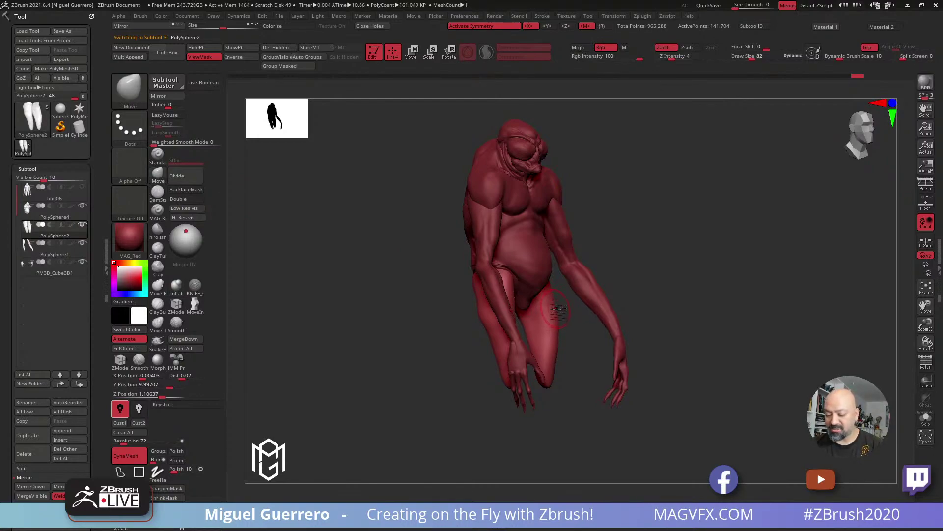
right_drag(560, 328, 565, 329)
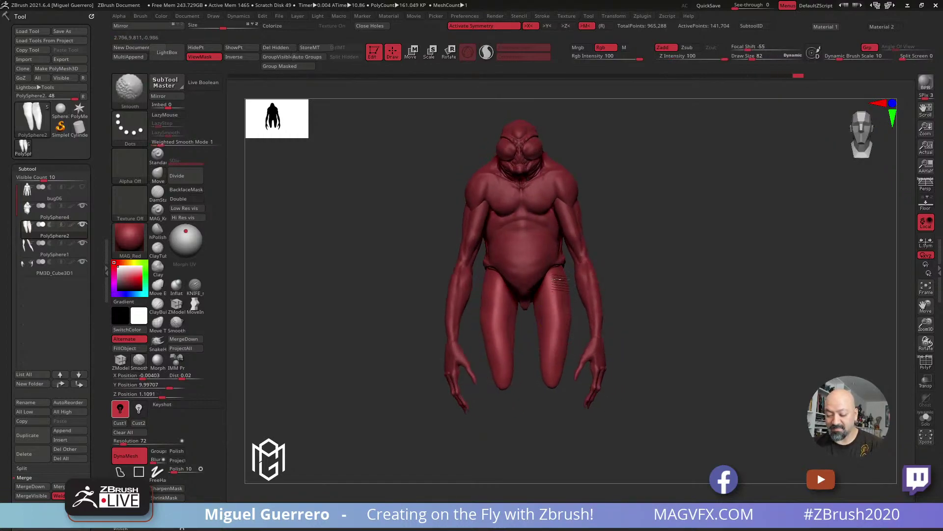
mouse_move(557, 280)
right_down()
mouse_move(385, 299)
mouse_move(378, 280)
mouse_move(367, 279)
mouse_move(375, 300)
right_up()
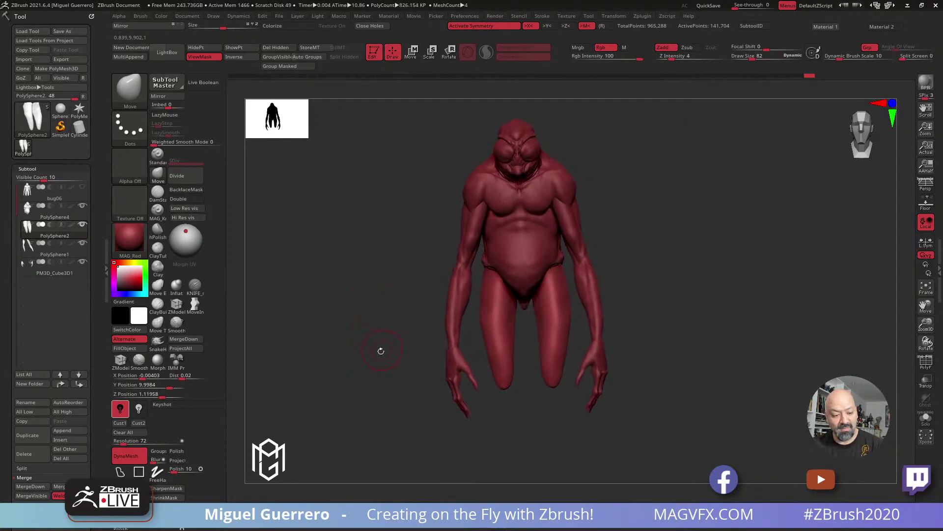
Duplicate the thighs subtool and push the copy inward using the Move brush at draw size 254
click(24, 444)
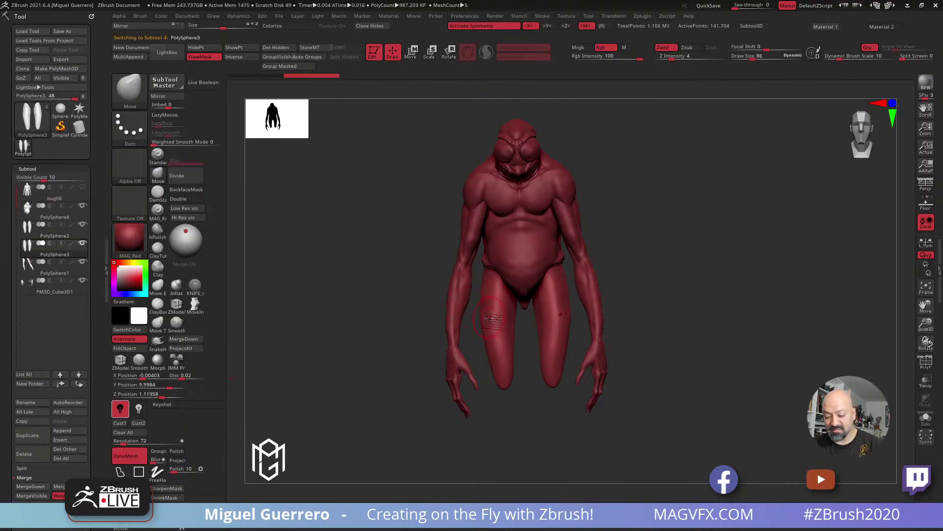
key(bracketright)
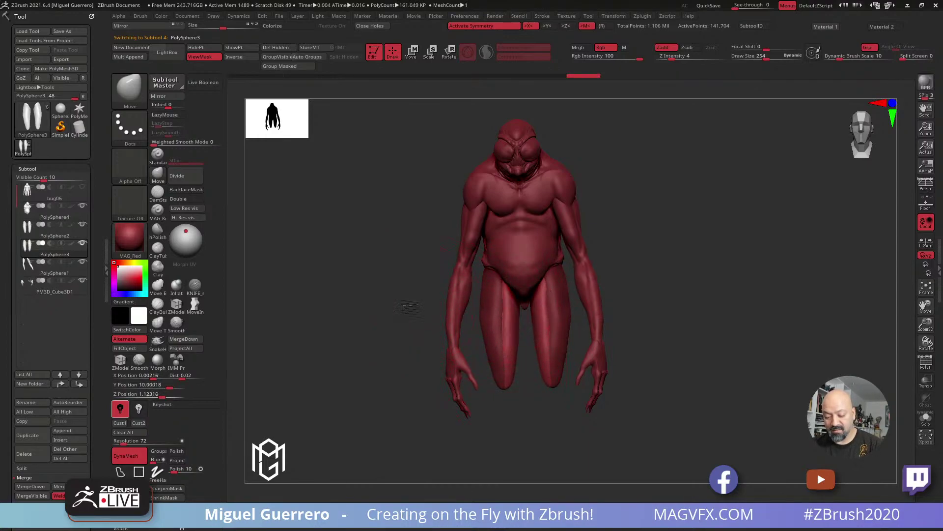
drag(407, 293, 476, 275)
key(b)
key(m)
key(v)
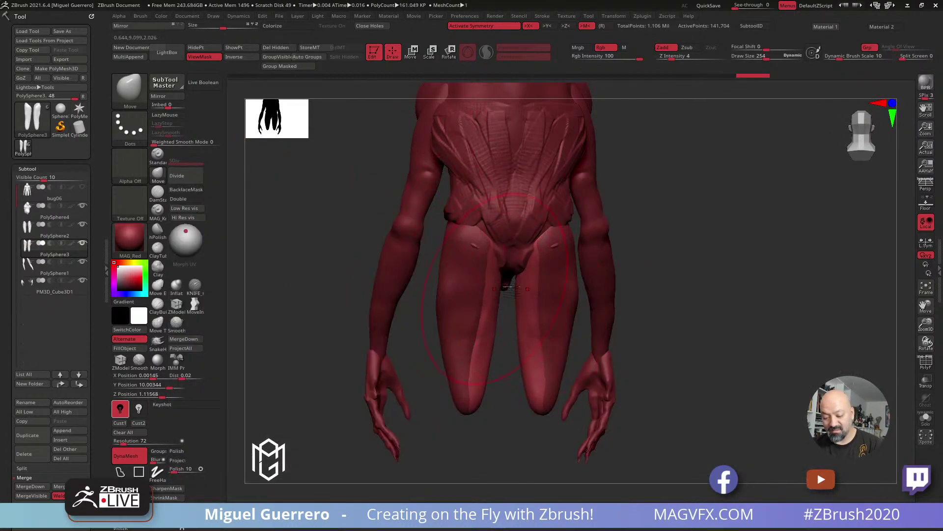
Shape the duplicated thighs into inner-thigh muscle masses with the Move brush, working from back and front
drag(331, 261, 502, 287)
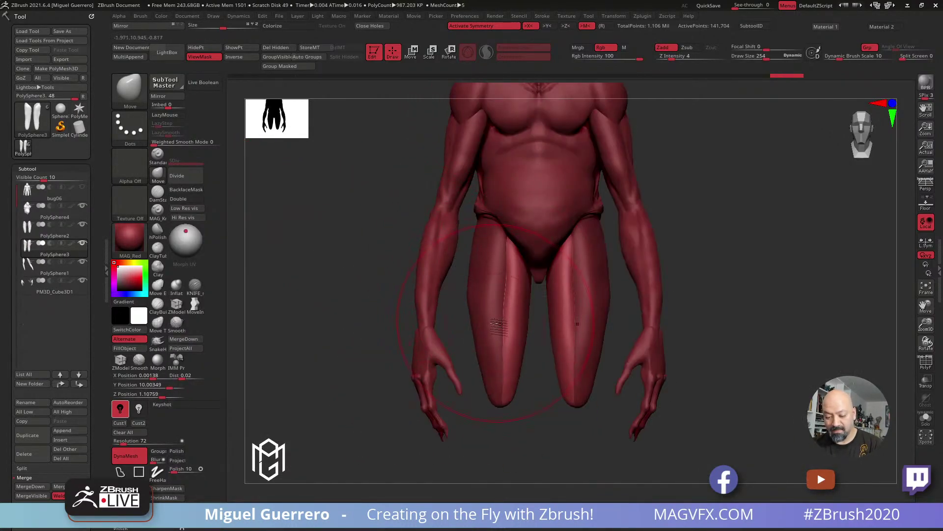
drag(498, 373, 494, 357)
drag(390, 343, 409, 347)
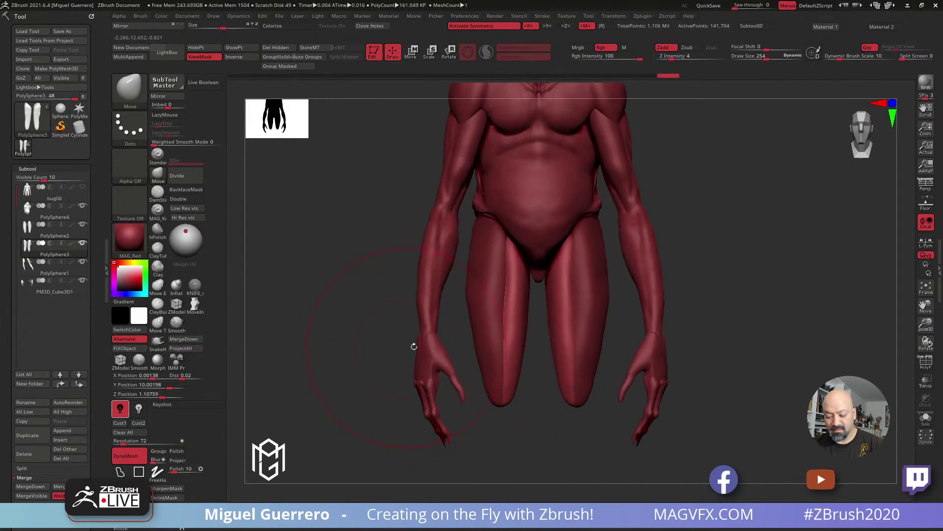
drag(493, 363, 497, 358)
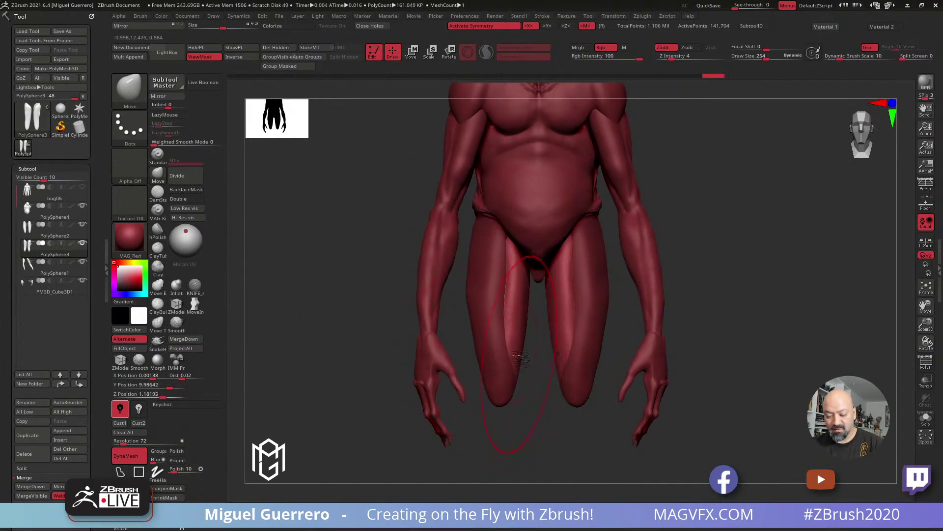
Select the original thighs and reshape their upper and inner contours around the hips with the Move brush
alt+click(496, 290)
key(b)
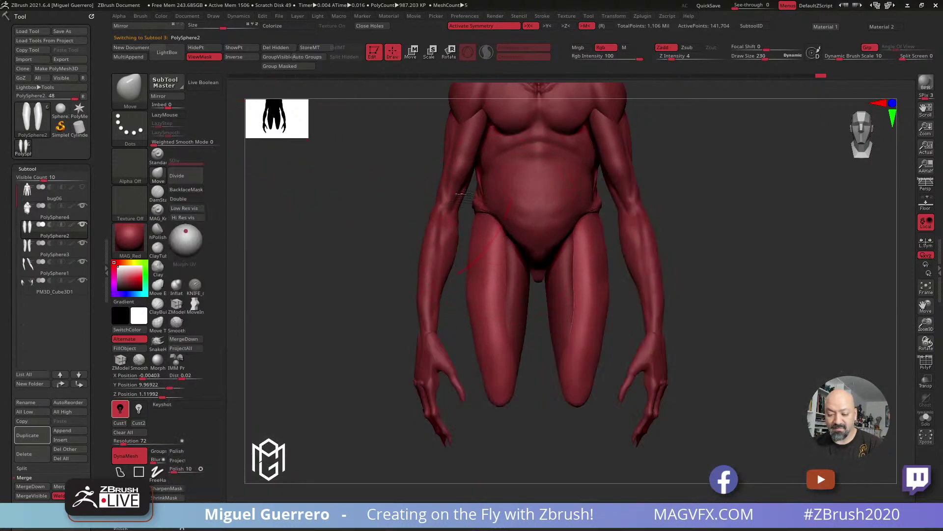
mouse_move(491, 218)
mouse_down()
mouse_move(481, 202)
mouse_move(484, 220)
mouse_up()
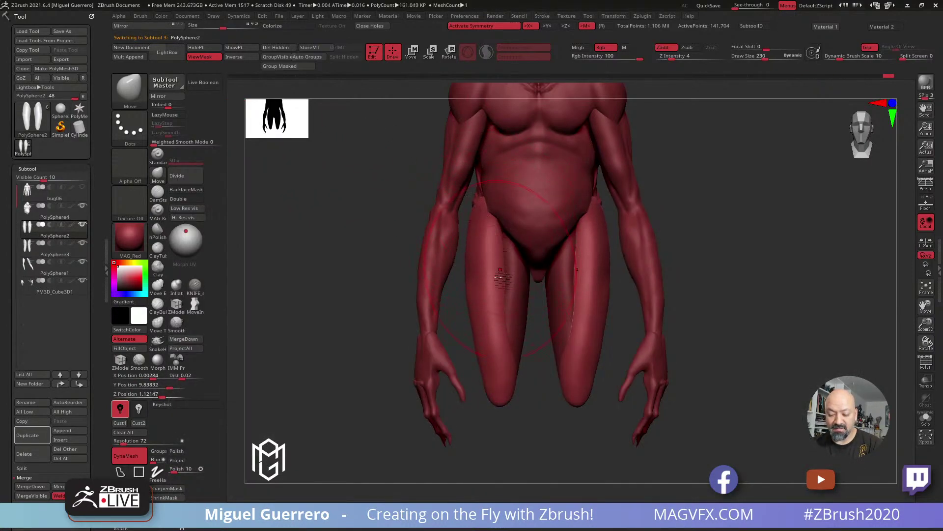
key(ctrl+z)
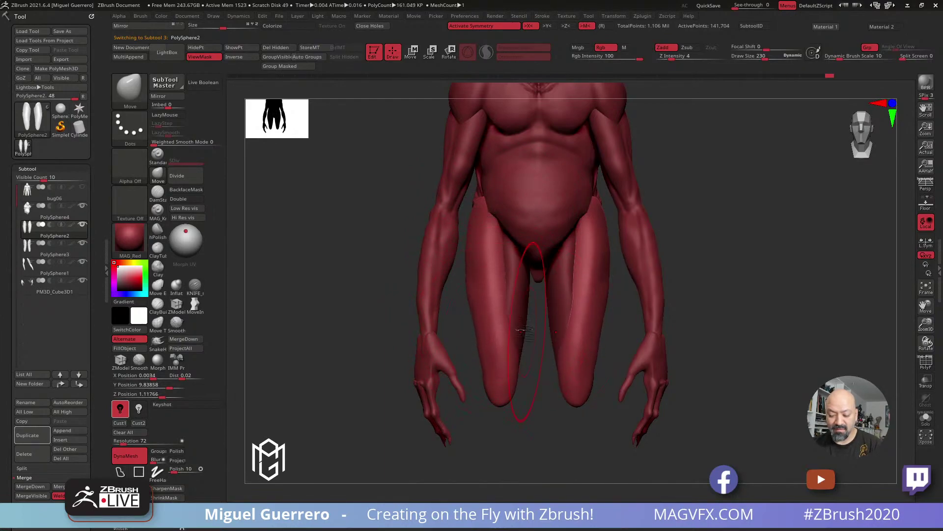
drag(517, 318, 503, 322)
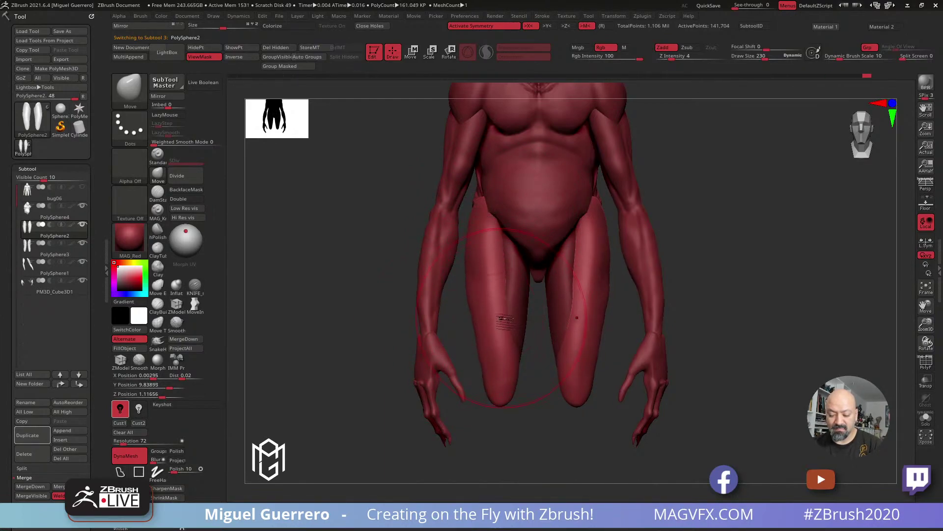
mouse_move(356, 280)
mouse_down()
mouse_move(401, 269)
mouse_move(376, 290)
mouse_up()
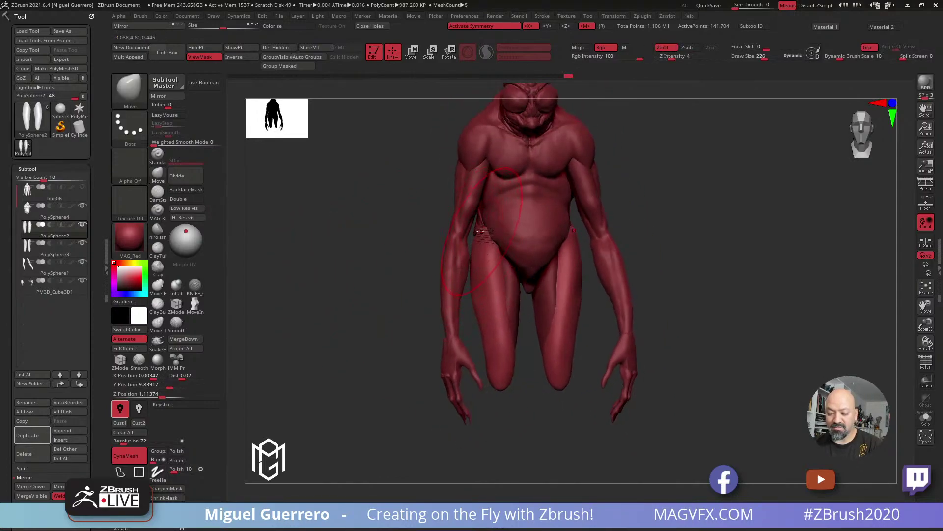
drag(489, 272, 486, 257)
mouse_move(411, 242)
mouse_down()
mouse_move(456, 229)
mouse_move(412, 234)
mouse_up()
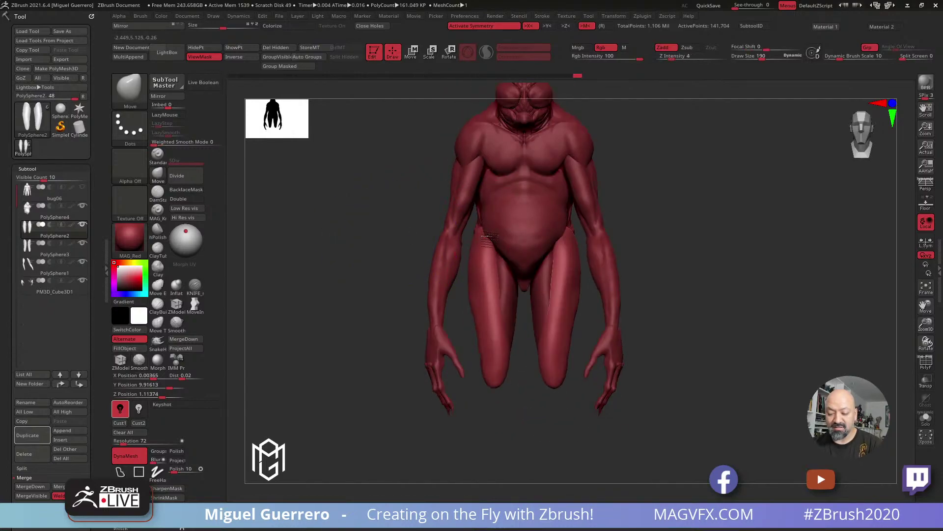
Select the inner-thigh copy and refine its form with the Move brush at draw size 118
alt+click(513, 312)
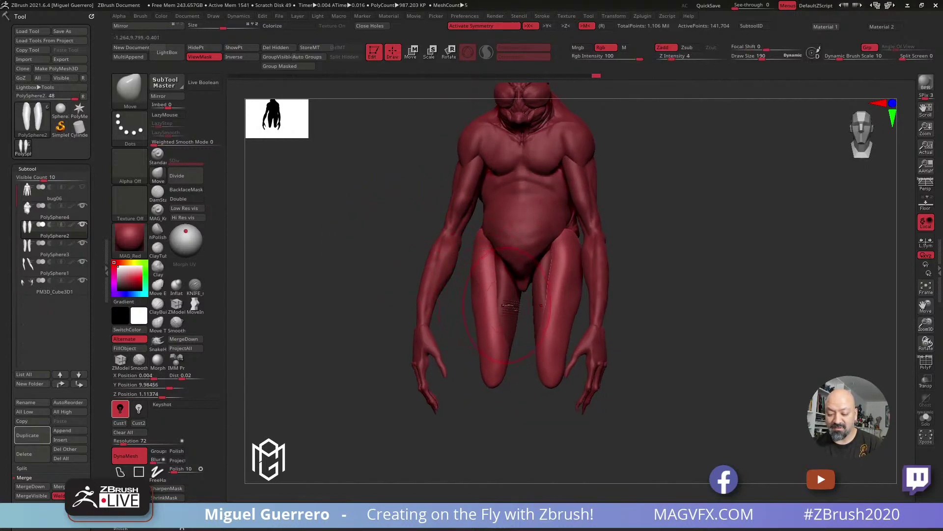
key(bracketleft)
key(bracketleft)
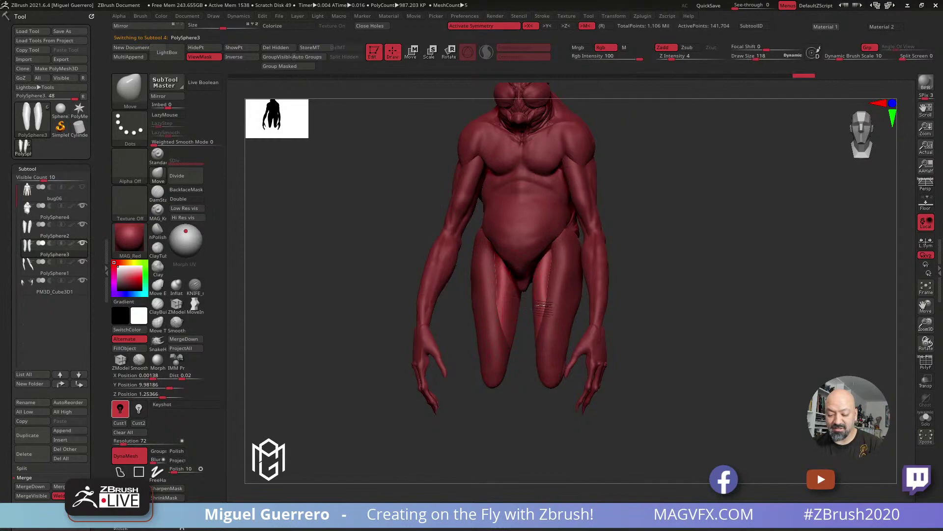
drag(532, 297, 499, 270)
drag(558, 309, 537, 301)
mouse_move(655, 346)
mouse_down()
mouse_move(525, 314)
mouse_move(506, 281)
mouse_up()
drag(361, 253, 347, 290)
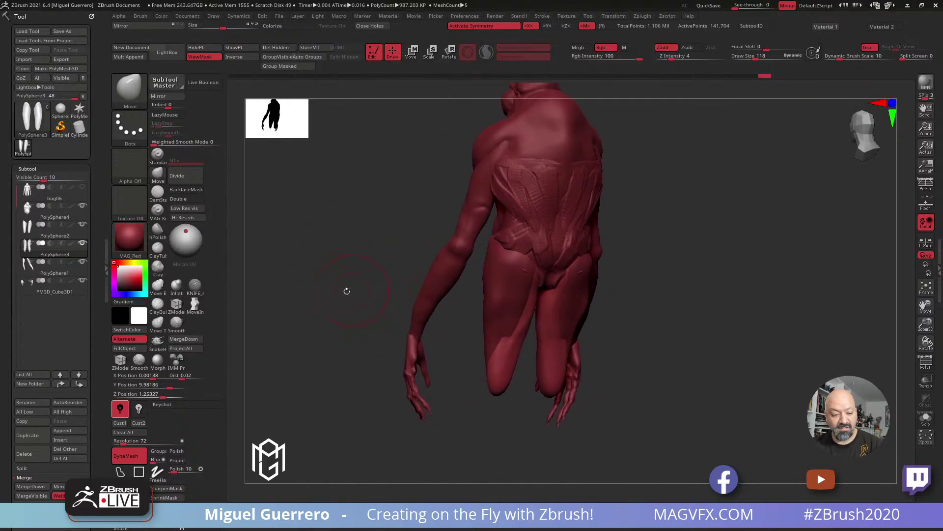
Append a sphere subtool, then move and scale it into place as one buttock behind the upper thigh
click(59, 430)
click(114, 325)
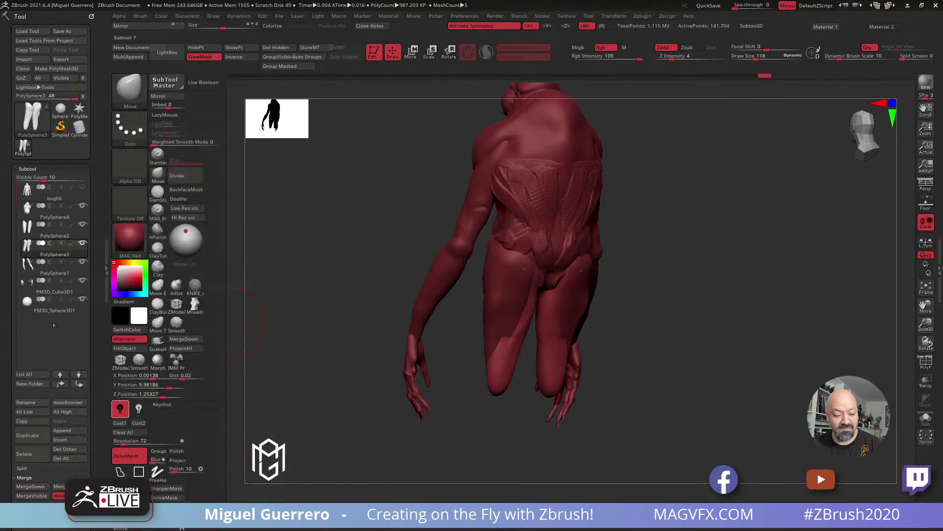
click(411, 52)
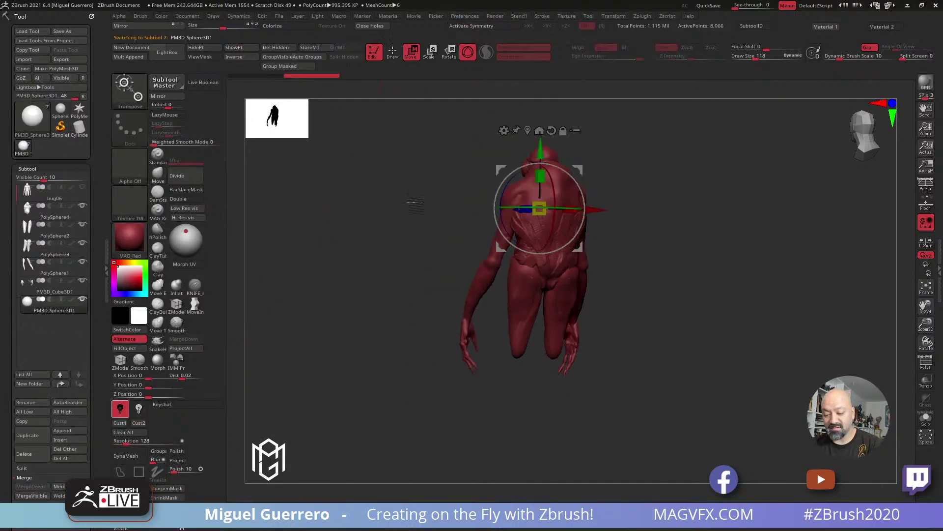
drag(539, 208, 512, 275)
drag(639, 294, 580, 295)
drag(484, 280, 512, 280)
mouse_move(511, 280)
right_down()
mouse_move(375, 258)
mouse_move(431, 265)
right_up()
key(q)
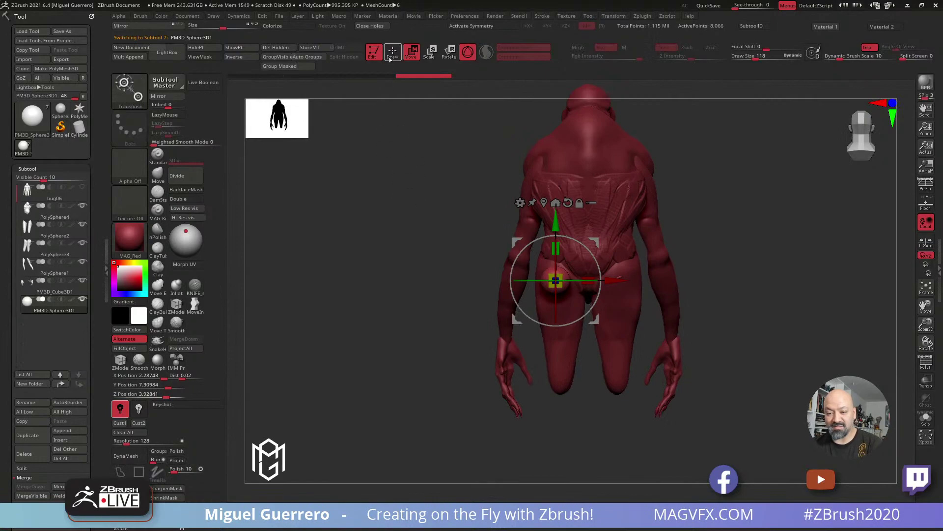
Mirror the buttock sphere across the X axis, merging it into one SubTool, and activate symmetry
right_drag(418, 221, 386, 255)
drag(507, 304, 515, 313)
click(158, 96)
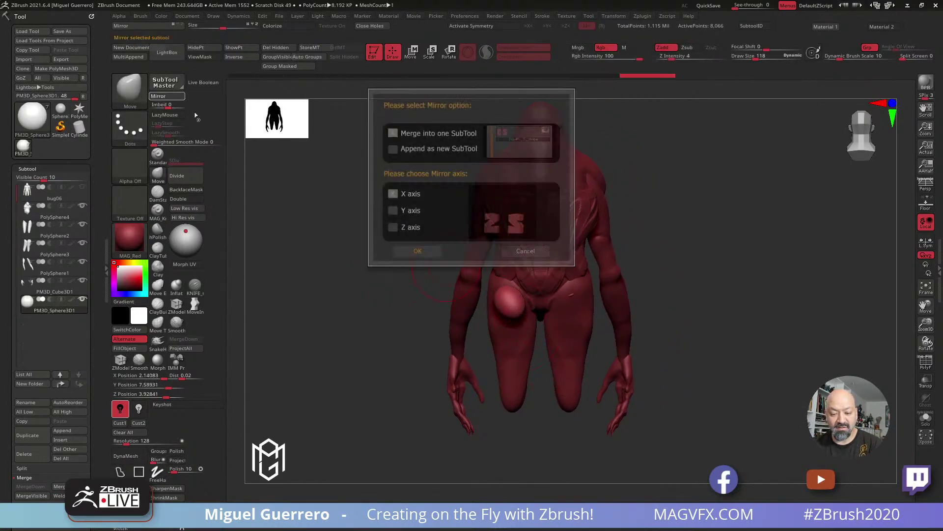
click(415, 251)
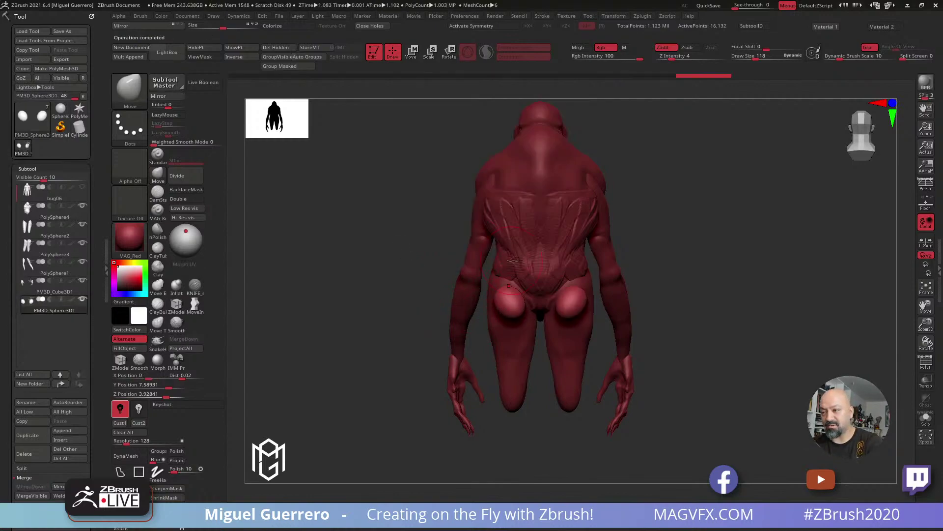
key(x)
drag(417, 322, 419, 277)
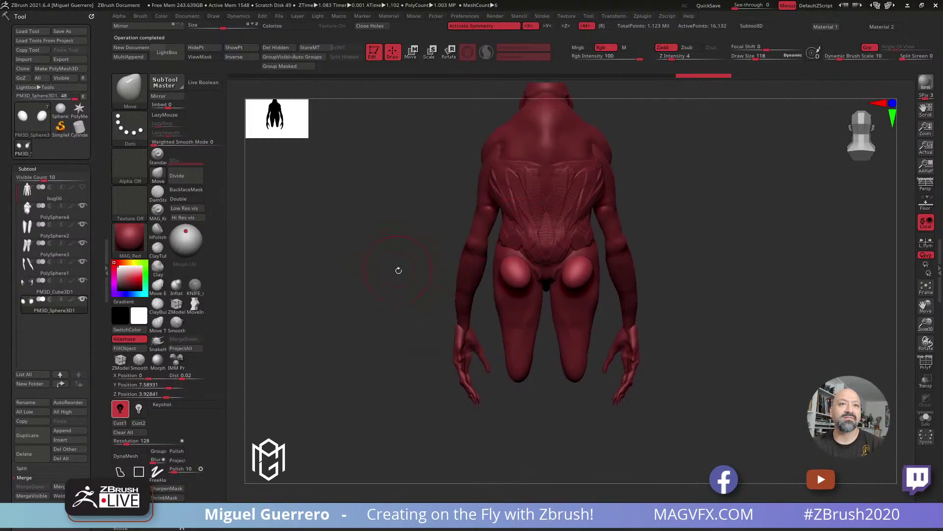
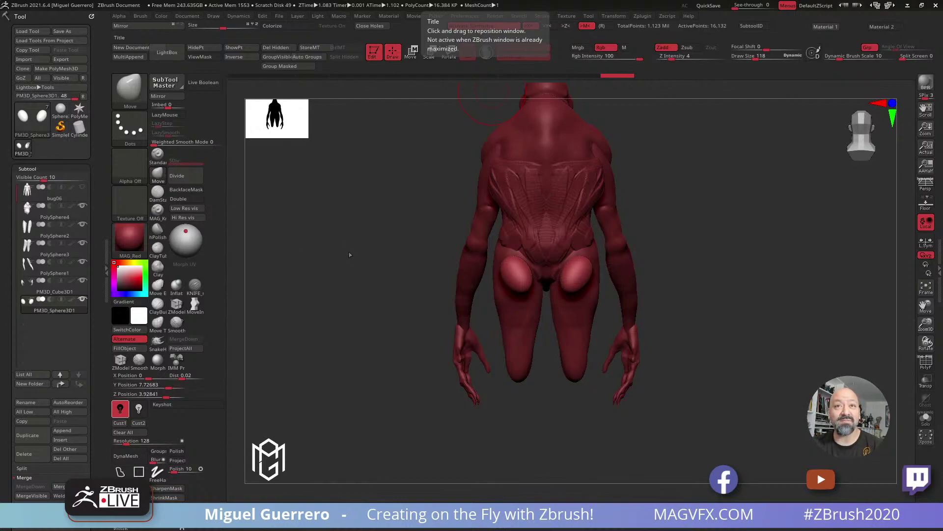
Push the mirrored buttocks inward against the upper thighs in side view with the Move brush at draw size 206
mouse_move(387, 300)
mouse_down()
mouse_move(529, 290)
mouse_move(514, 281)
mouse_up()
key(ctrl+z)
key(ctrl+z)
key(ctrl+z)
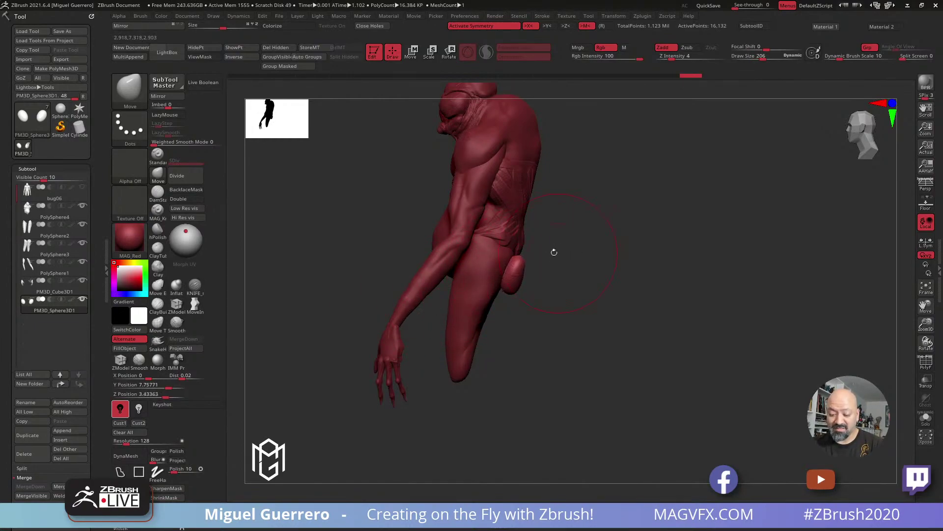
key(ctrl+shift+z)
key(ctrl+shift+z)
key(ctrl+shift+z)
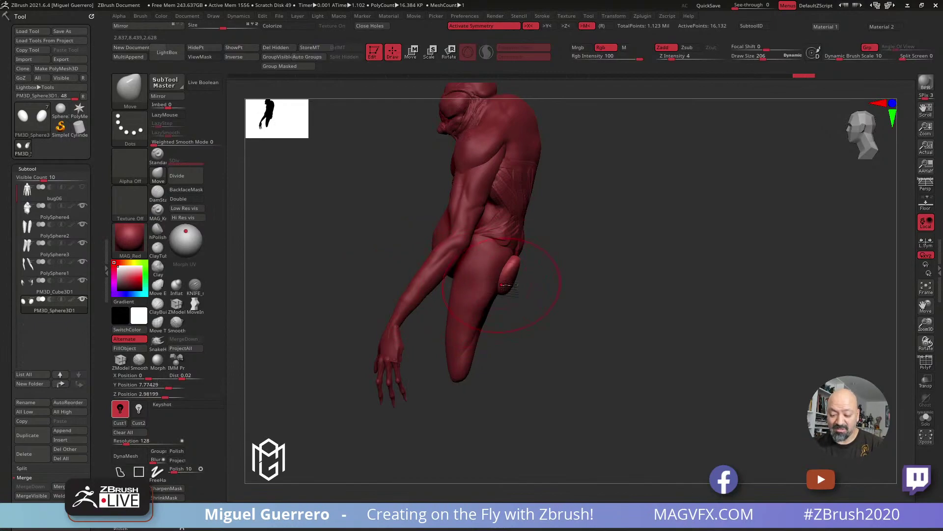
key(ctrl+shift+z)
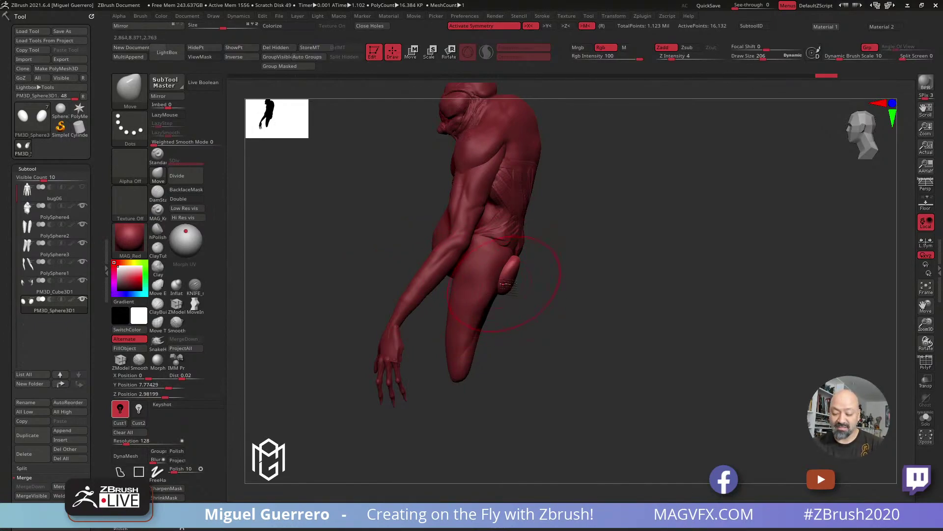
key(ctrl+z)
key(ctrl+z)
key(ctrl+z)
key(ctrl+z)
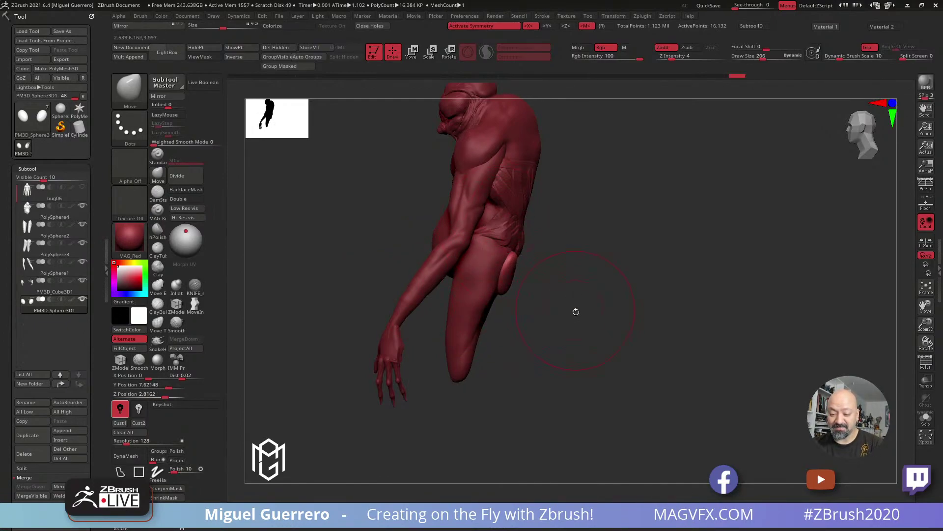
Adjust the buttocks from behind with the Move brush, then fill them out with the Inflat brush at draw size 186
key(ctrl+shift+z)
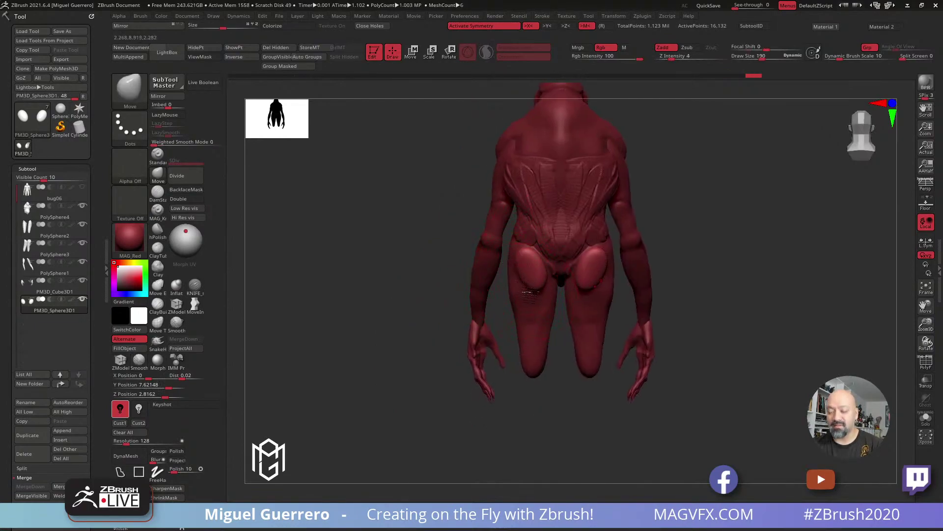
key(ctrl+shift+z)
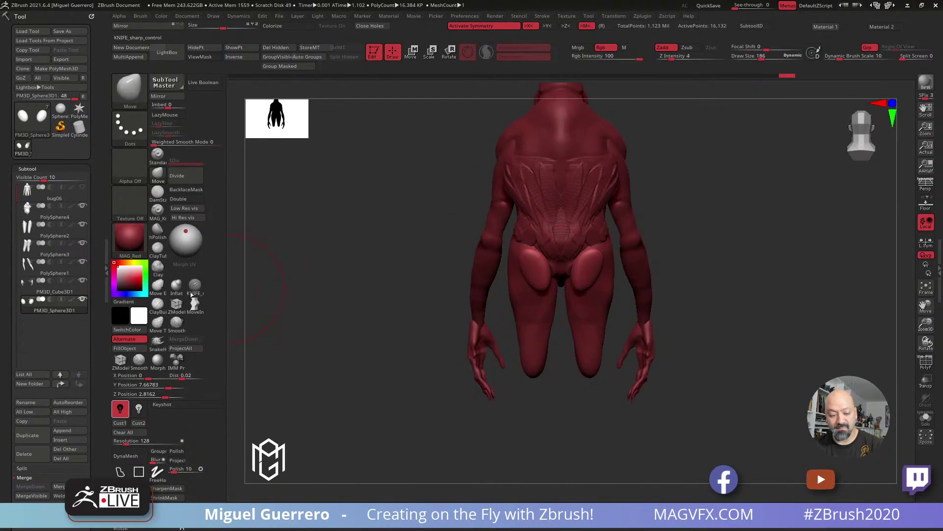
key(ctrl+shift+z)
key(b)
key(i)
key(n)
drag(518, 263, 452, 265)
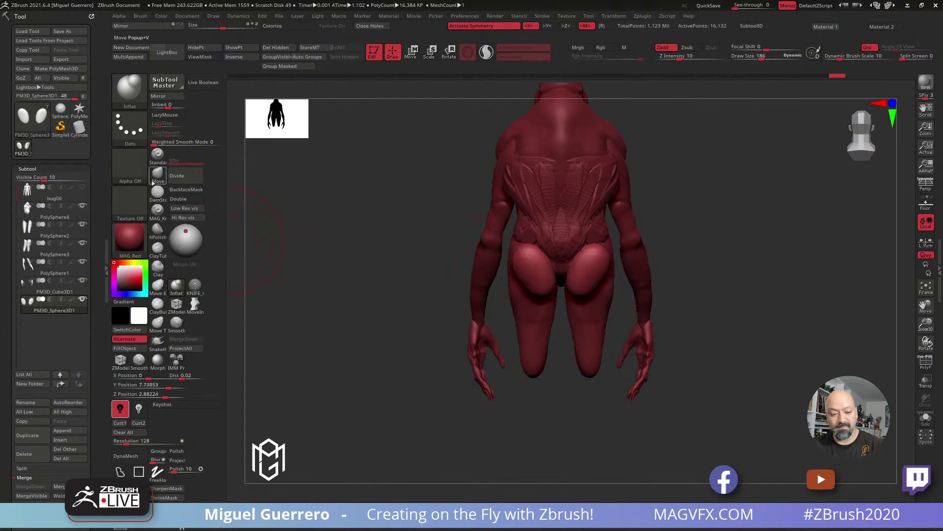
Stretch the buttocks into longer, inward-slanting forms with the Move brush at Z Intensity 10 and draw size 154
click(156, 176)
drag(671, 58, 677, 58)
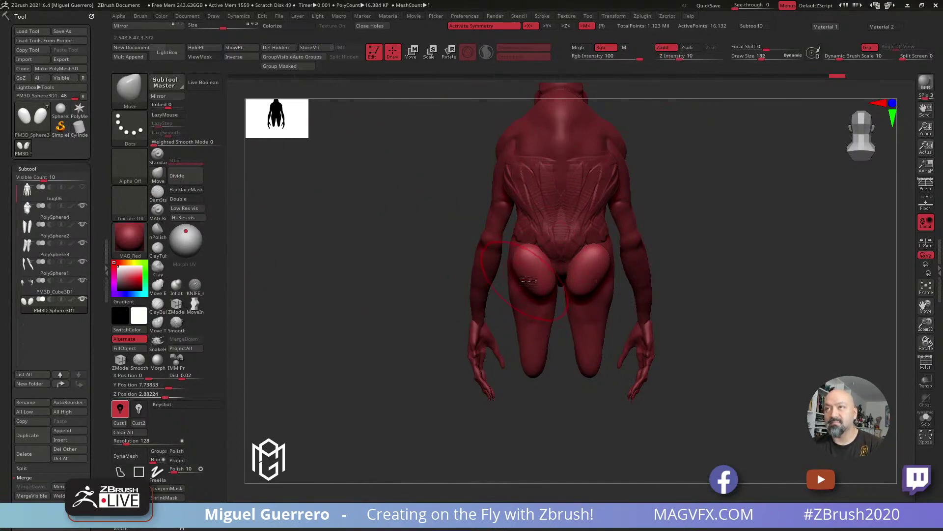
key(bracketleft)
key(bracketleft)
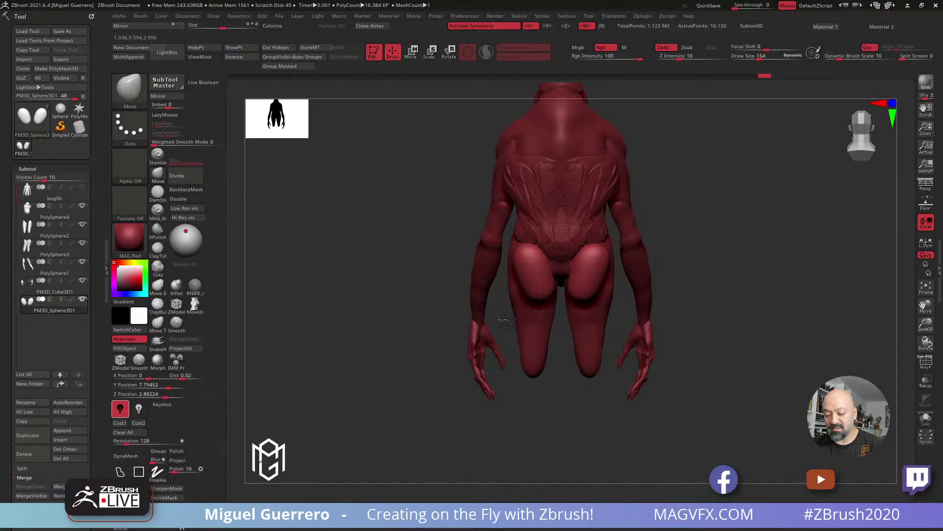
mouse_move(523, 284)
mouse_down()
mouse_move(528, 275)
mouse_move(572, 353)
mouse_up()
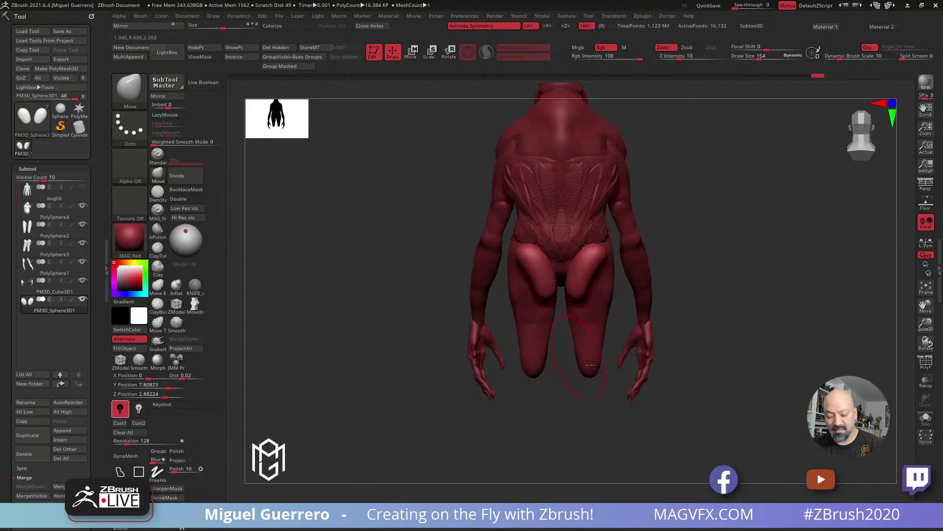
DynaMesh the buttocks at resolution 64, using the polyframe display to check mesh density and hiding it again
click(125, 455)
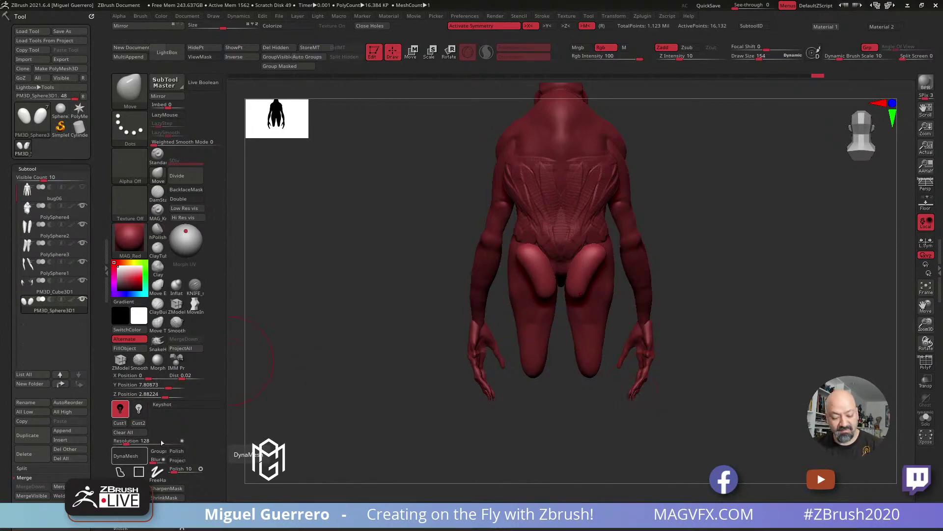
key(shift+f)
ctrl+right_drag(533, 283, 538, 320)
click(130, 440)
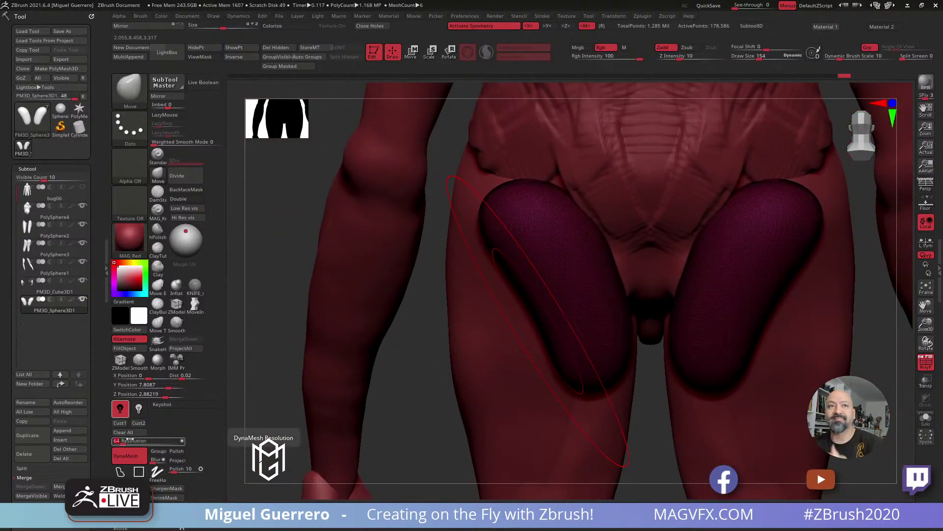
key(Return)
alt+right_drag(468, 324, 472, 301)
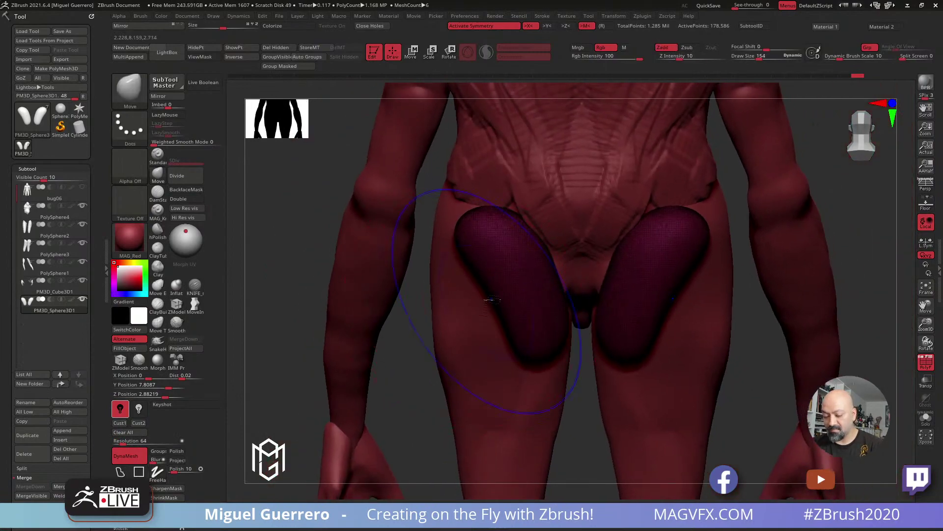
ctrl+drag(426, 346, 444, 359)
ctrl+right_drag(464, 355, 487, 302)
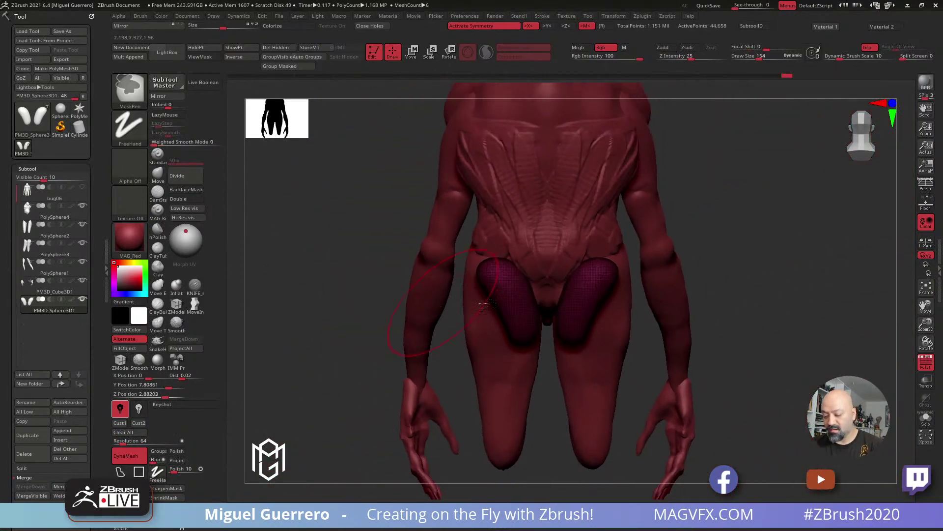
click(927, 363)
Reshape the upper and lower ends of the buttocks around the hips with the Move brush at draw size 154
right_drag(550, 329, 520, 255)
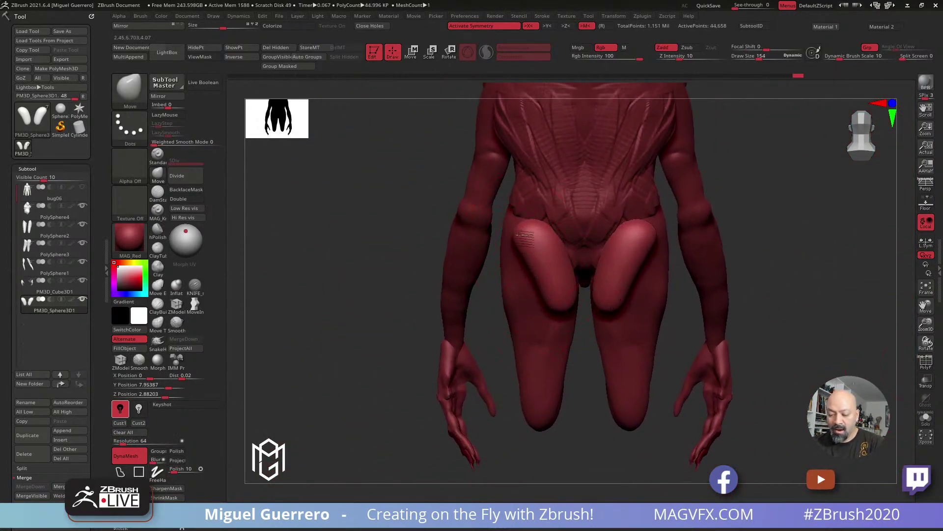
drag(520, 231, 515, 226)
click(520, 239)
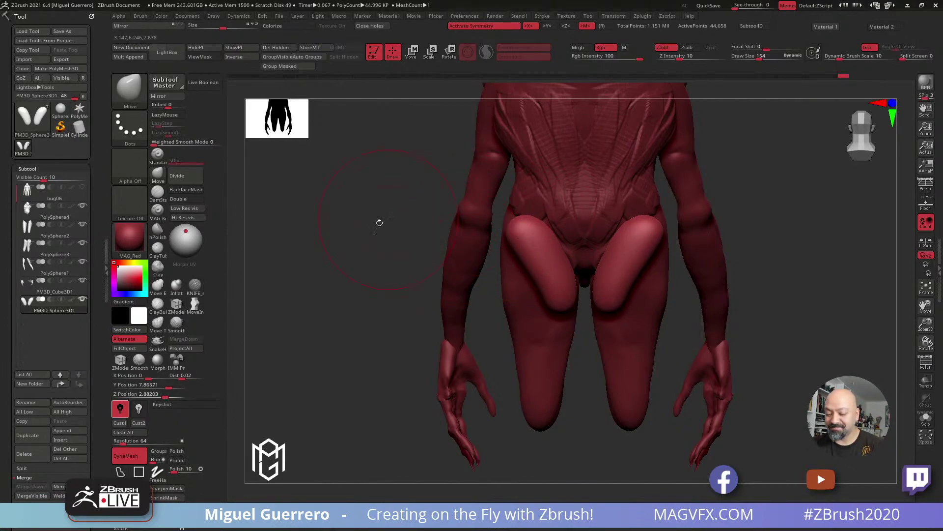
right_drag(521, 240, 485, 226)
key(ctrl+z)
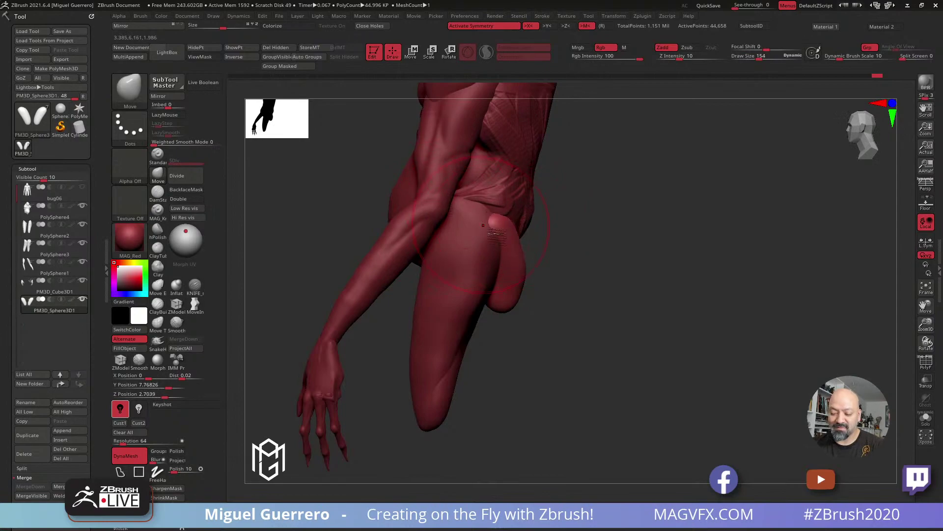
key(ctrl+z)
drag(518, 230, 524, 227)
mouse_move(519, 294)
mouse_down()
mouse_move(450, 301)
mouse_move(534, 300)
mouse_move(511, 314)
mouse_up()
Refine the buttocks' contours along the pelvis, outer hips and lower edge with the Move brush at draw size 102
key(bracketleft)
key(bracketleft)
key(bracketleft)
key(bracketleft)
key(bracketleft)
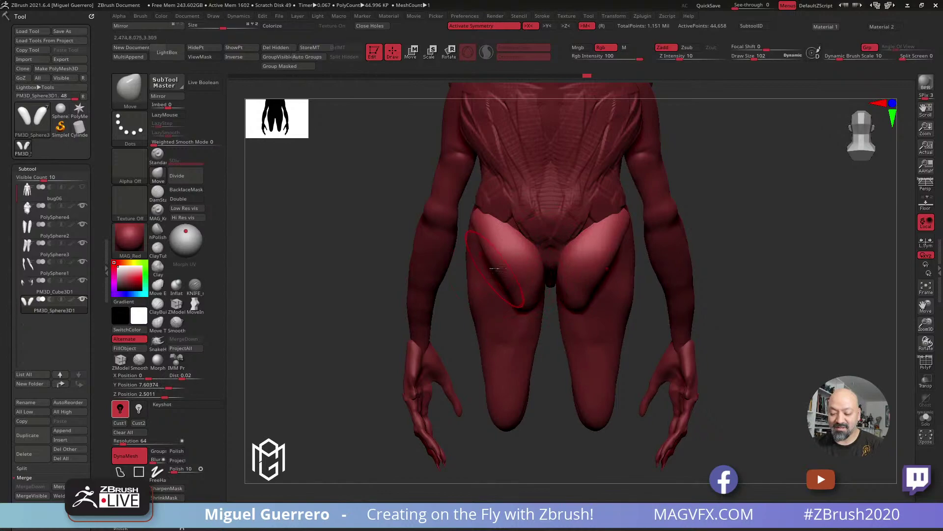
drag(382, 233, 472, 229)
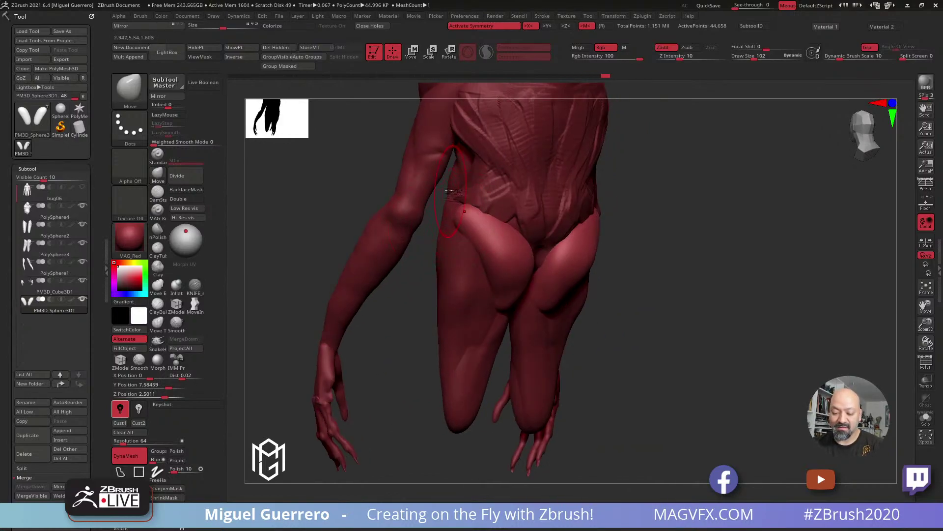
right_drag(467, 217, 473, 236)
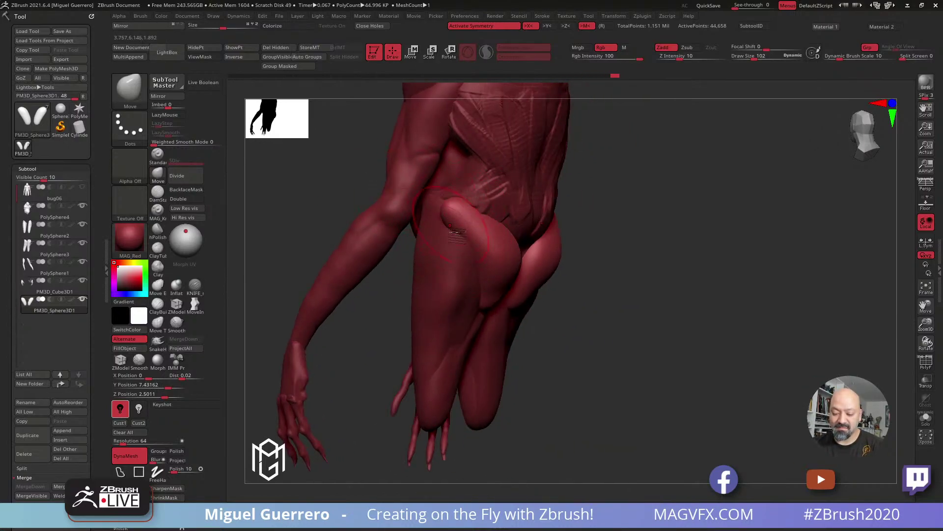
mouse_move(485, 309)
shift+right_down()
mouse_move(348, 273)
mouse_move(348, 231)
mouse_move(350, 245)
shift+right_up()
drag(520, 328, 516, 319)
right_drag(391, 259, 484, 246)
drag(510, 230, 493, 220)
shift+right_drag(492, 221, 511, 225)
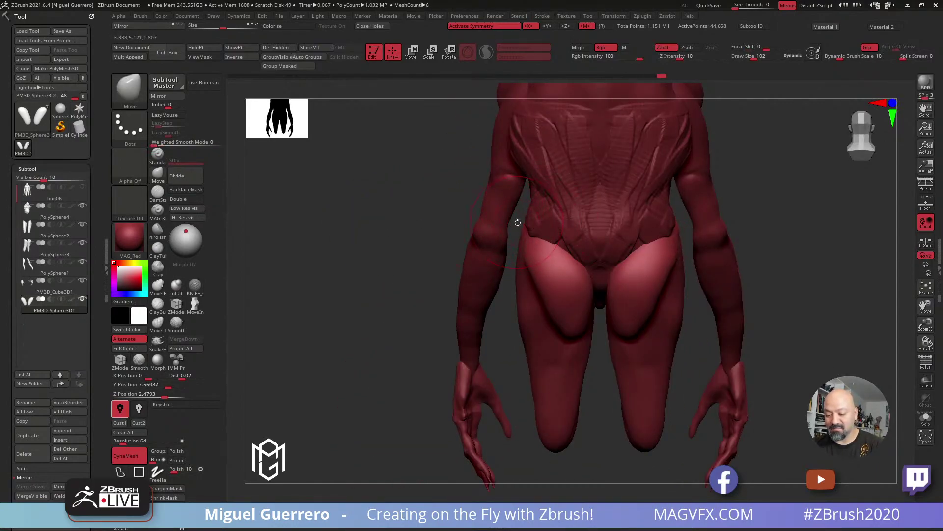
Add volume to the inner and upper buttocks with the Inflat brush at draw size 102
right_drag(429, 217, 432, 228)
shift+drag(362, 229, 252, 315)
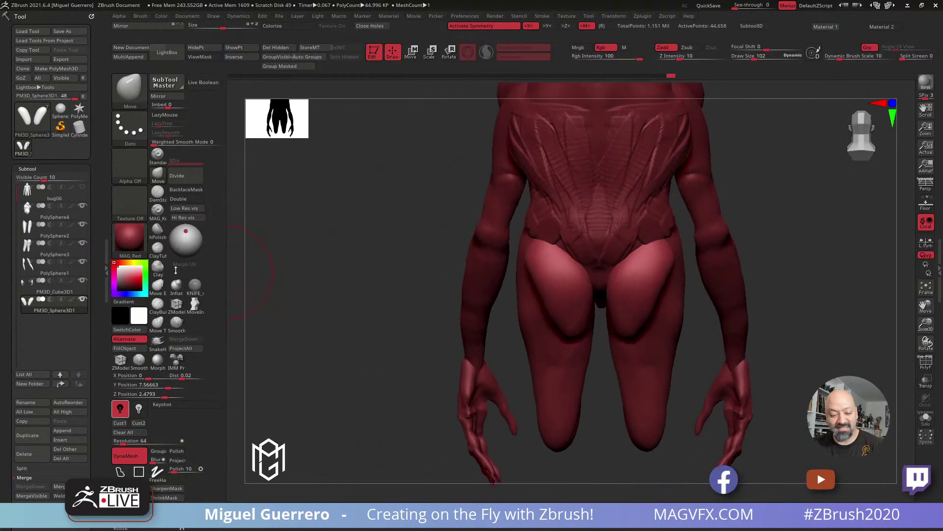
click(176, 284)
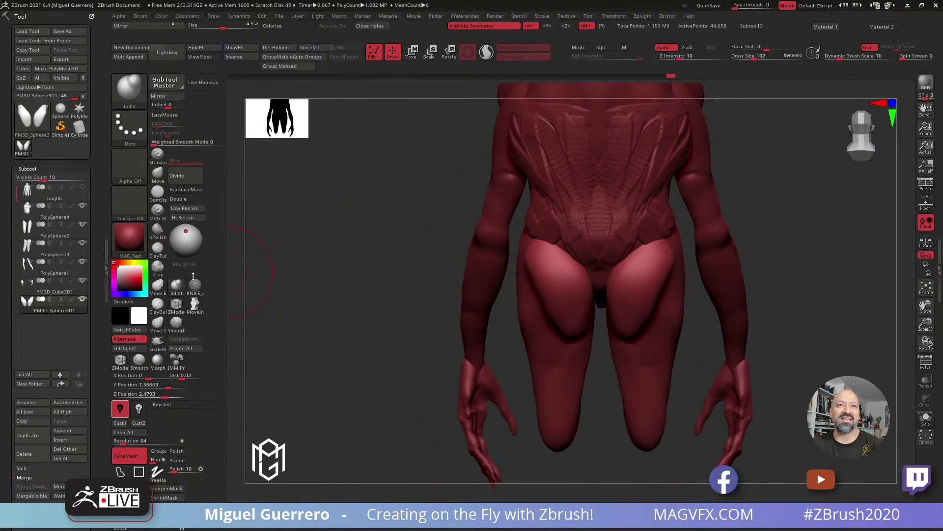
drag(609, 275, 612, 344)
drag(605, 295, 624, 339)
drag(633, 250, 610, 285)
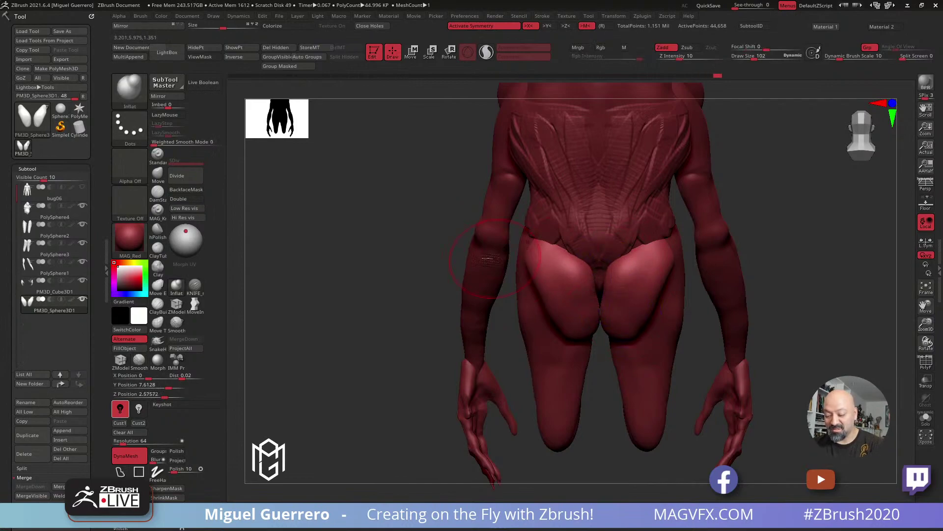
drag(499, 259, 491, 263)
drag(584, 267, 645, 262)
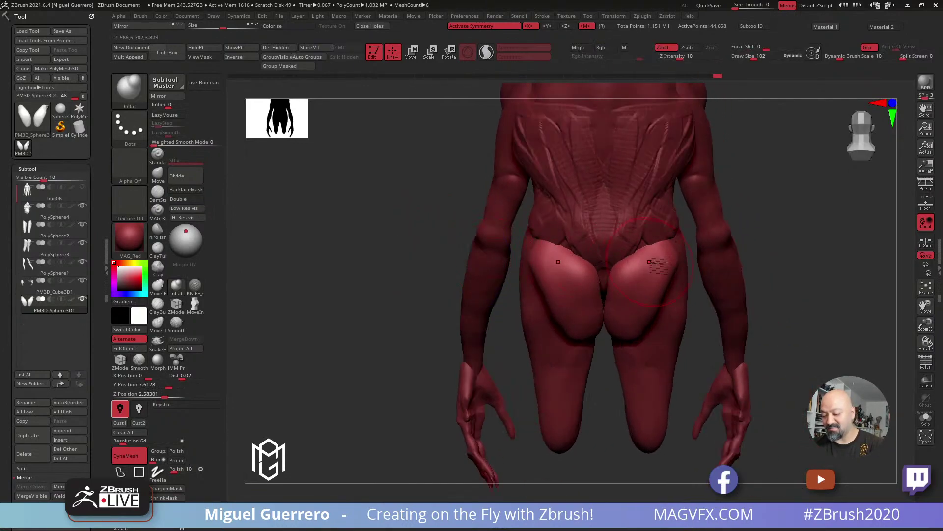
Reshape the buttocks' side profile and their lower transition into the thighs with the Move brush
click(158, 173)
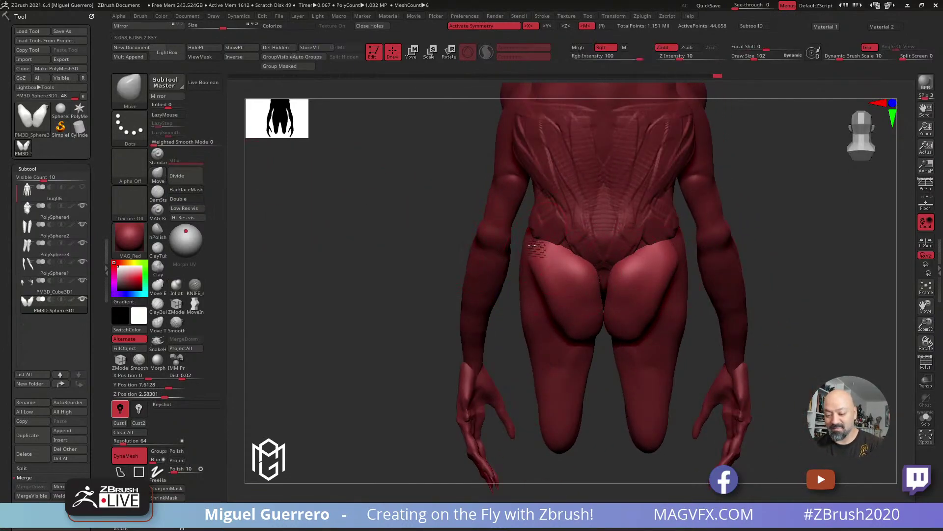
drag(395, 232, 438, 257)
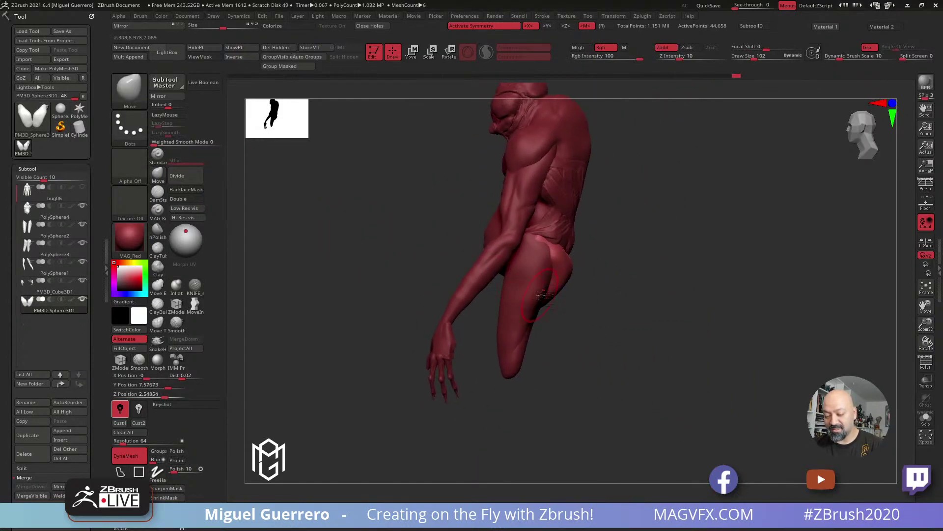
drag(565, 266, 557, 255)
drag(550, 324, 526, 290)
drag(397, 263, 408, 260)
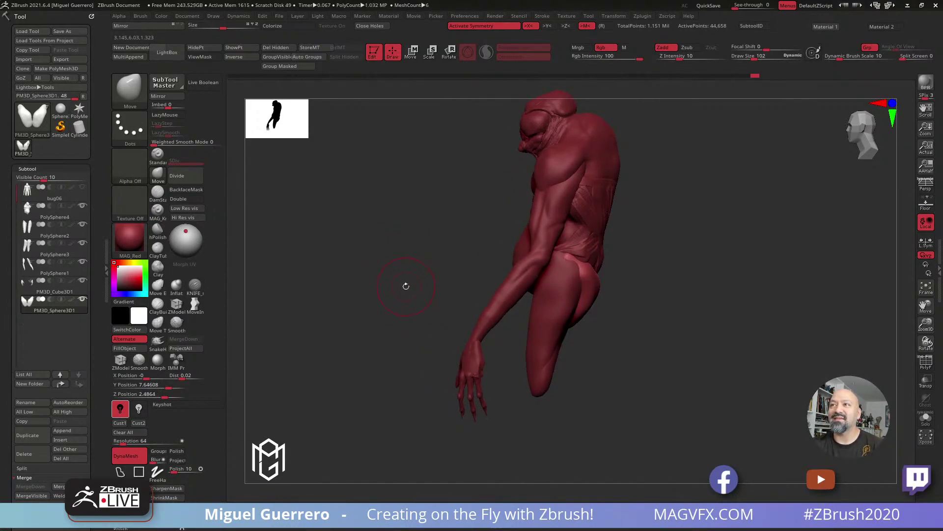
Blend the outer buttocks further into the hips with the Move brush, working from side and three-quarter back views
right_drag(597, 0, 599, 0)
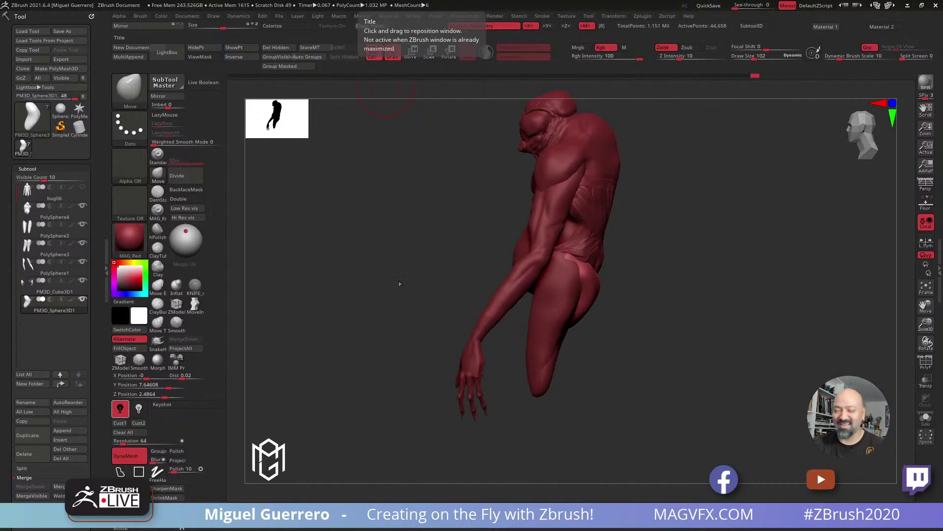
drag(398, 280, 440, 299)
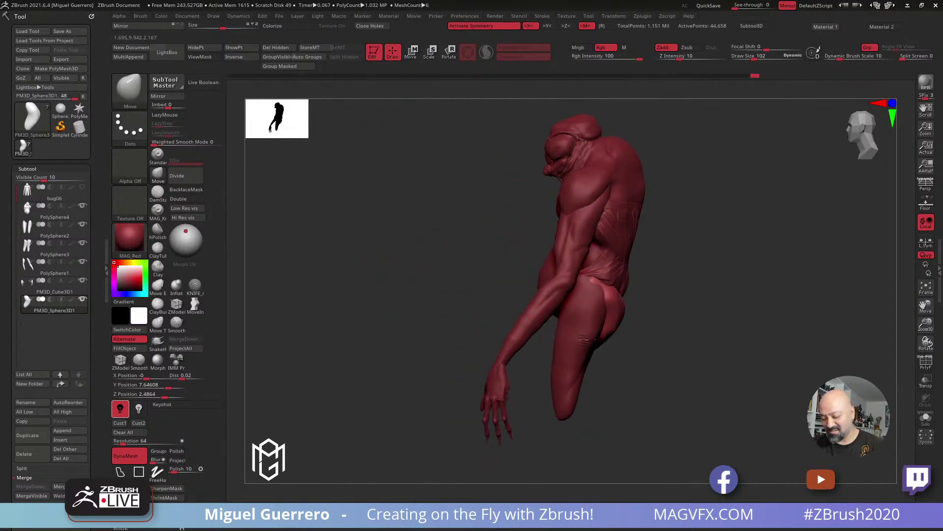
mouse_move(434, 256)
mouse_down()
mouse_move(400, 257)
mouse_move(457, 269)
mouse_move(491, 257)
mouse_move(619, 269)
mouse_up()
key(shift)
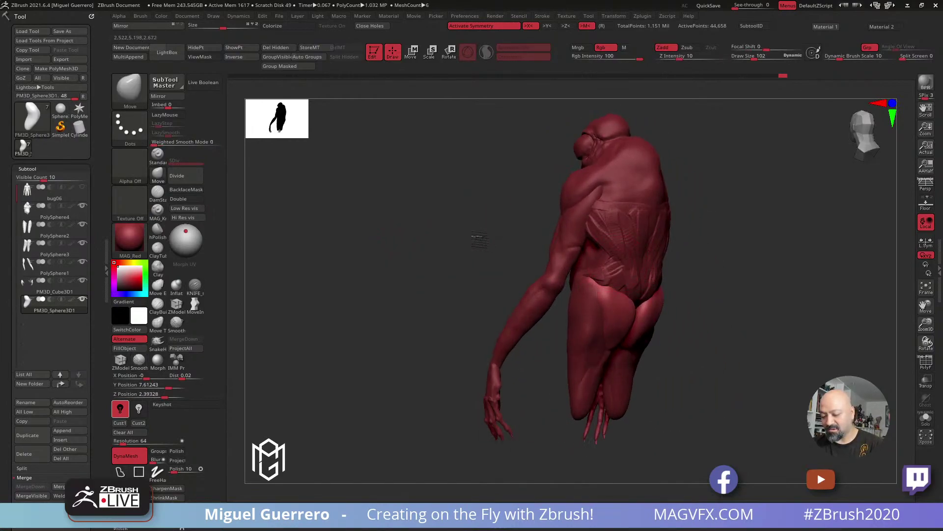
Select the torso subtool and smooth out the rough clay strokes across its middle and lower back
drag(484, 240, 439, 239)
alt+click(598, 231)
mouse_move(512, 219)
mouse_down()
mouse_move(552, 207)
mouse_move(609, 229)
mouse_move(620, 209)
mouse_move(592, 197)
mouse_move(638, 224)
mouse_move(600, 290)
mouse_move(573, 278)
mouse_up()
shift+drag(646, 244, 627, 215)
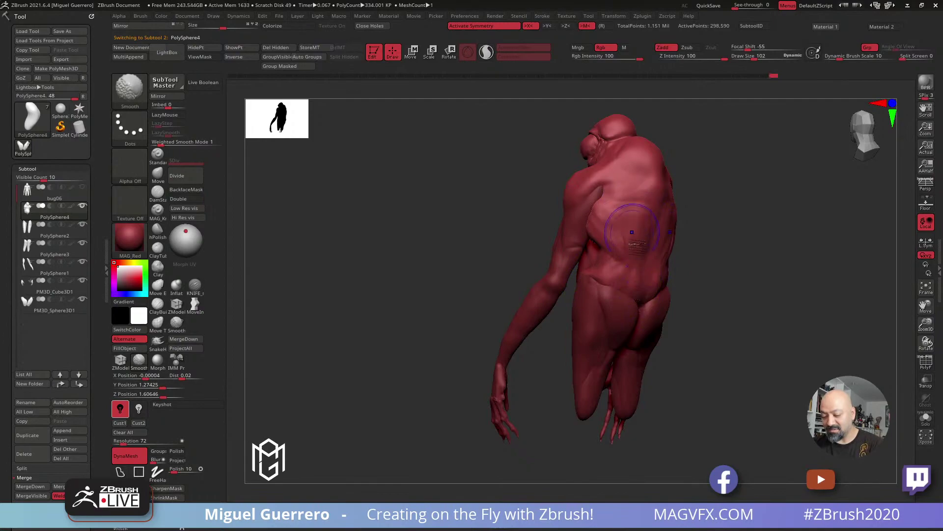
Carve creases along the spine, lower back, pelvis edge and shoulder blades with the KNIFE brush
drag(493, 237, 443, 235)
click(195, 285)
shift+drag(295, 269, 373, 269)
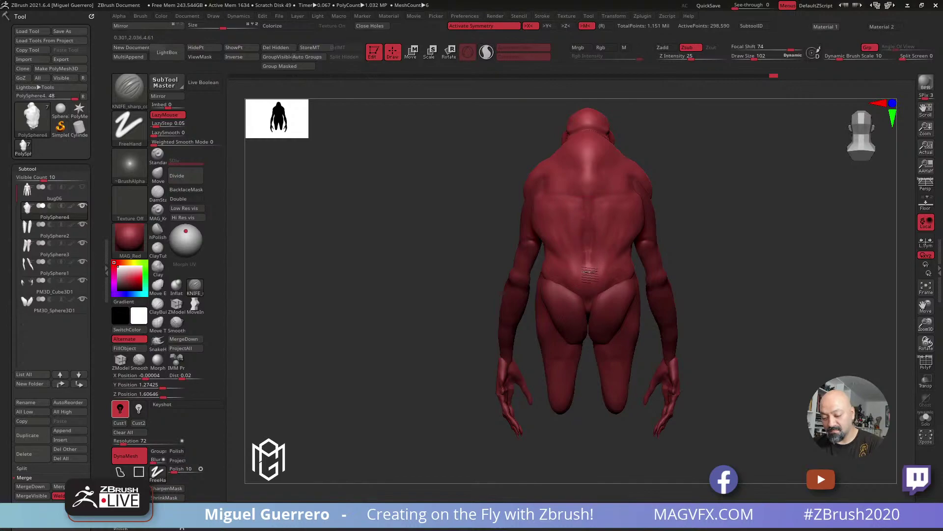
click(588, 294)
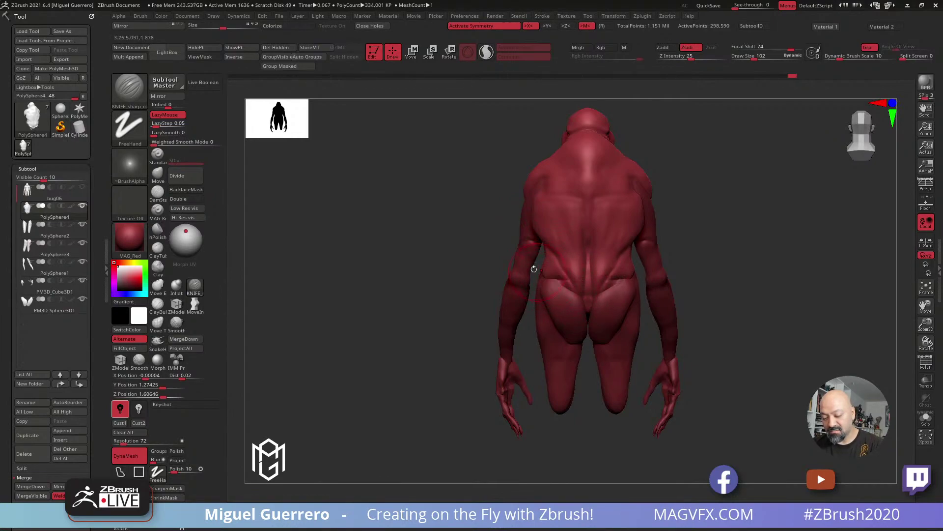
drag(469, 237, 547, 277)
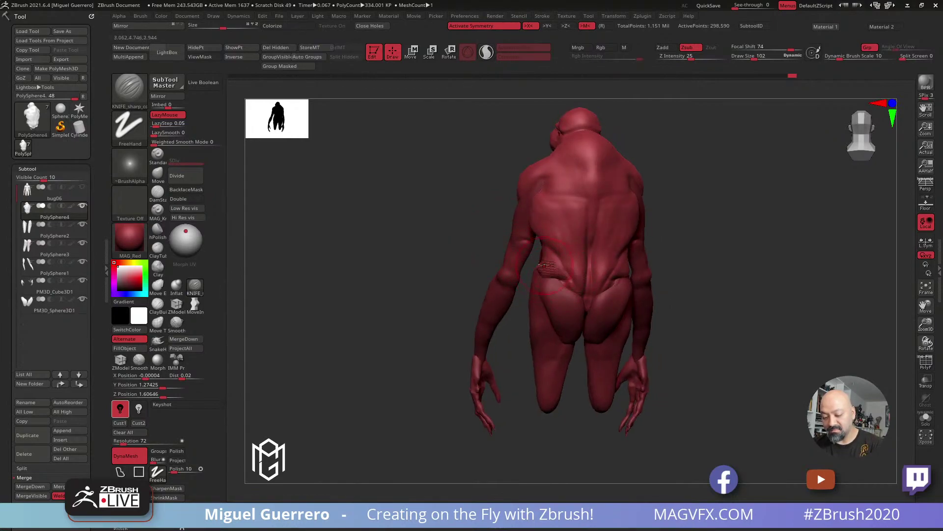
drag(449, 225, 474, 231)
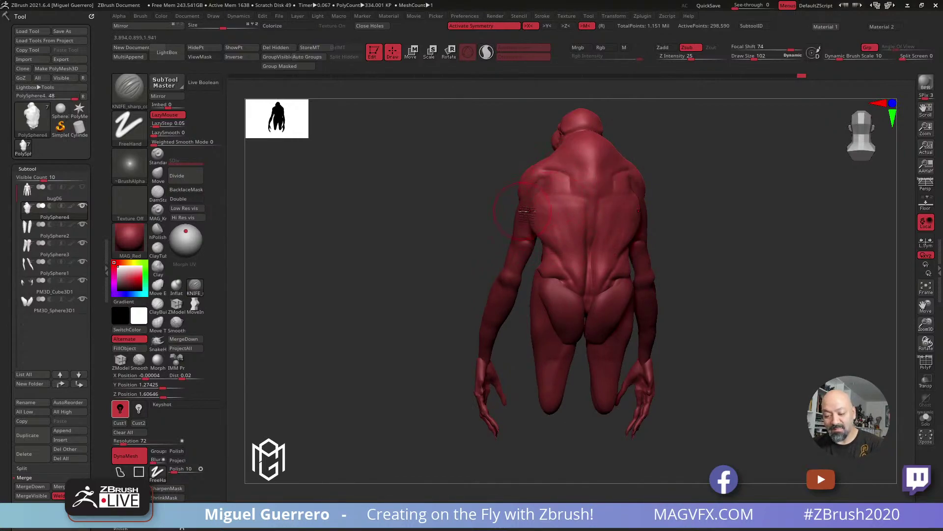
Build up the shoulder blade forms on the upper back with the ClayTubes brush at draw size 66
click(157, 303)
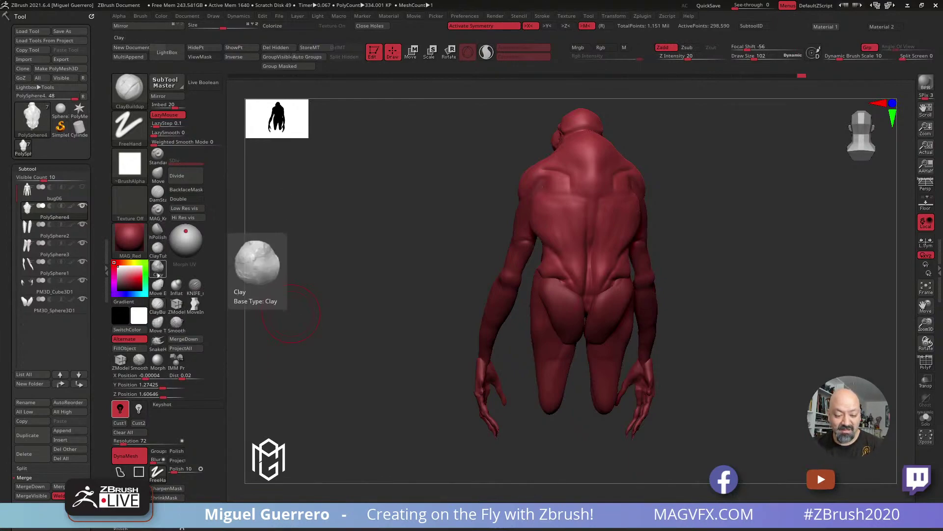
click(158, 266)
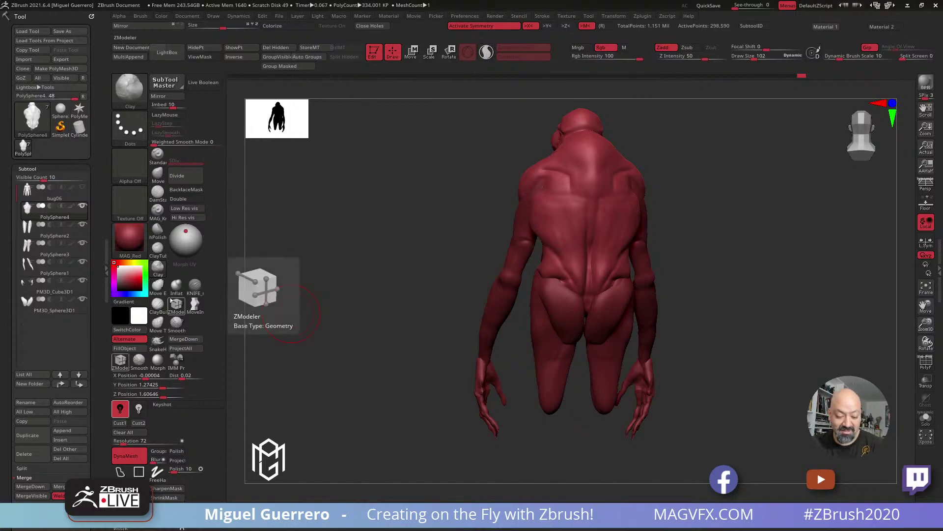
click(157, 247)
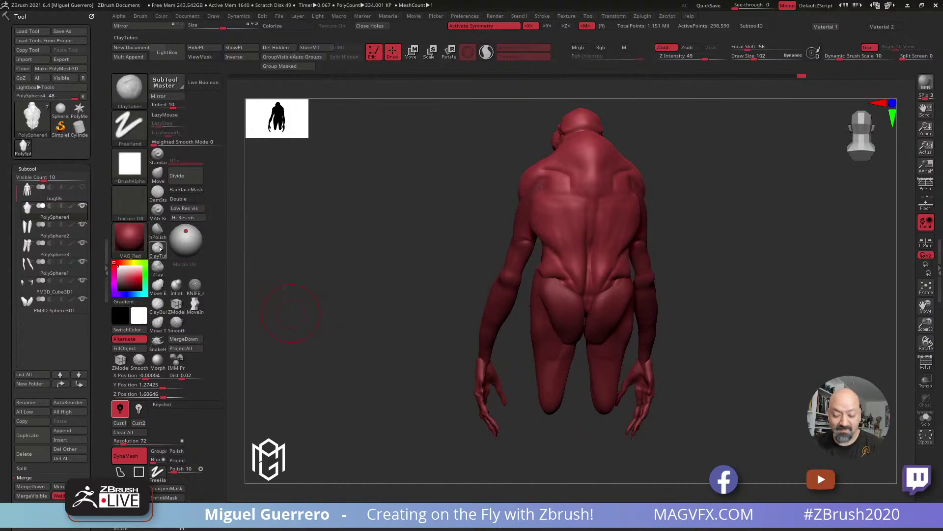
mouse_move(477, 183)
mouse_down()
mouse_move(535, 171)
mouse_move(561, 182)
mouse_move(530, 165)
mouse_move(561, 177)
mouse_up()
shift+drag(402, 194, 530, 211)
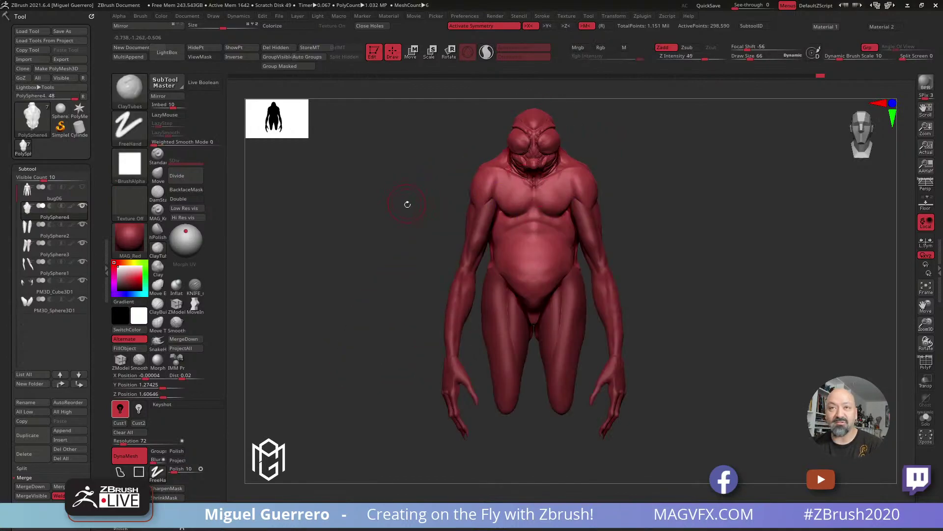
alt+drag(402, 240, 436, 267)
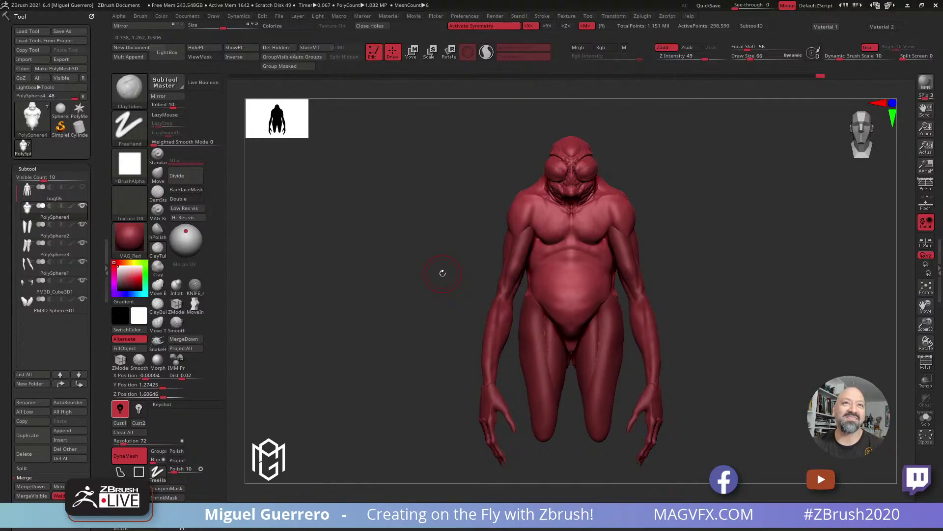
mouse_move(397, 315)
mouse_down()
mouse_move(353, 316)
mouse_move(411, 331)
mouse_move(380, 304)
mouse_up()
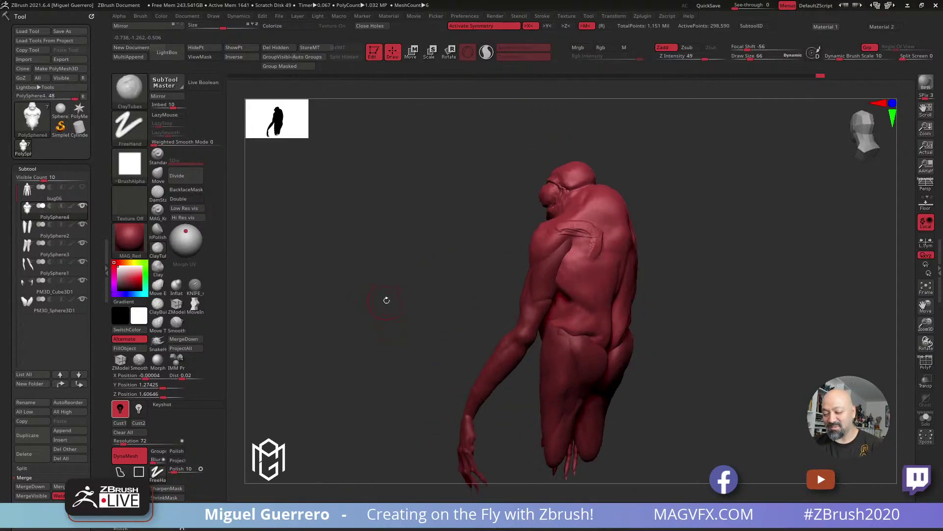
Extend the ClayTubes strokes around the shoulder blades, rear shoulders and base of the neck
mouse_move(560, 230)
mouse_down()
mouse_move(599, 234)
mouse_move(587, 261)
mouse_move(580, 246)
mouse_move(589, 242)
mouse_move(574, 260)
mouse_up()
drag(513, 252, 452, 251)
drag(581, 259, 565, 259)
drag(452, 253, 515, 250)
mouse_move(459, 241)
mouse_down()
mouse_move(438, 244)
mouse_move(459, 273)
mouse_up()
mouse_move(611, 186)
mouse_down()
mouse_move(602, 199)
mouse_move(614, 183)
mouse_up()
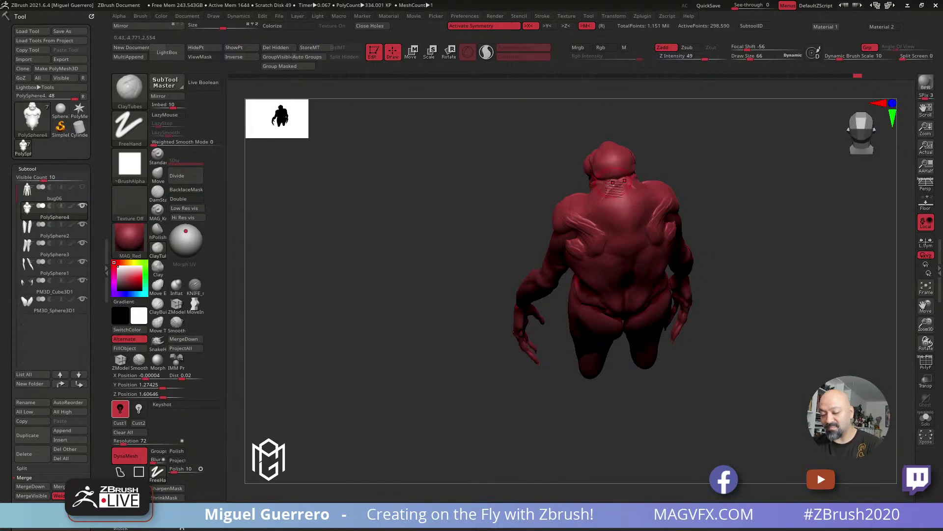
mouse_move(491, 198)
mouse_down()
mouse_move(488, 217)
mouse_move(429, 231)
mouse_move(428, 249)
mouse_move(458, 261)
mouse_move(295, 225)
mouse_up()
Smooth the shoulder blade strokes into the back and refine the upper-back shapes with the Move brush at draw size 130
key(b)
key(m)
key(v)
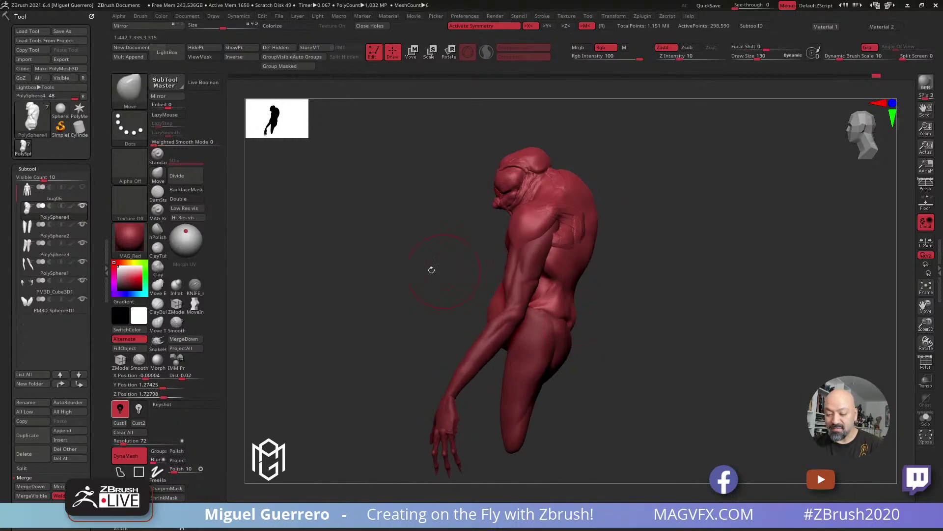
drag(438, 270, 411, 273)
mouse_move(548, 243)
shift+mouse_down()
mouse_move(554, 216)
mouse_move(555, 260)
shift+mouse_up()
drag(344, 337, 574, 335)
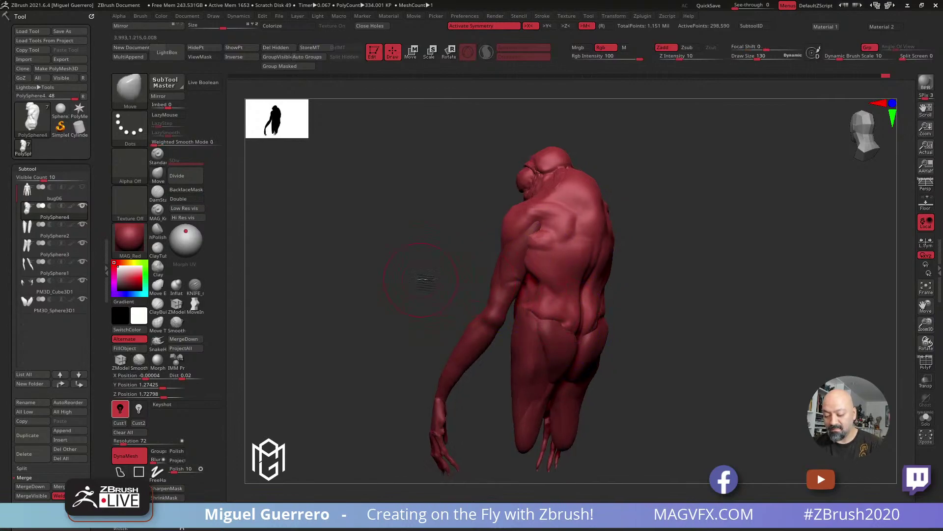
drag(419, 278, 438, 275)
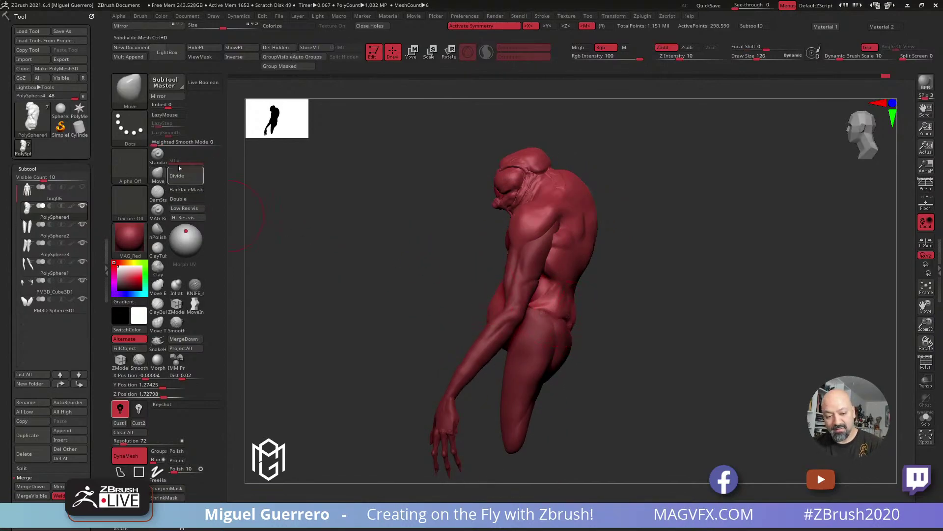
Adjust the lower-back profile above the buttocks with the Move brush at draw size 122, comparing it through undo and redo
mouse_move(575, 318)
mouse_down()
mouse_move(566, 322)
mouse_move(575, 321)
mouse_up()
key(ctrl+z)
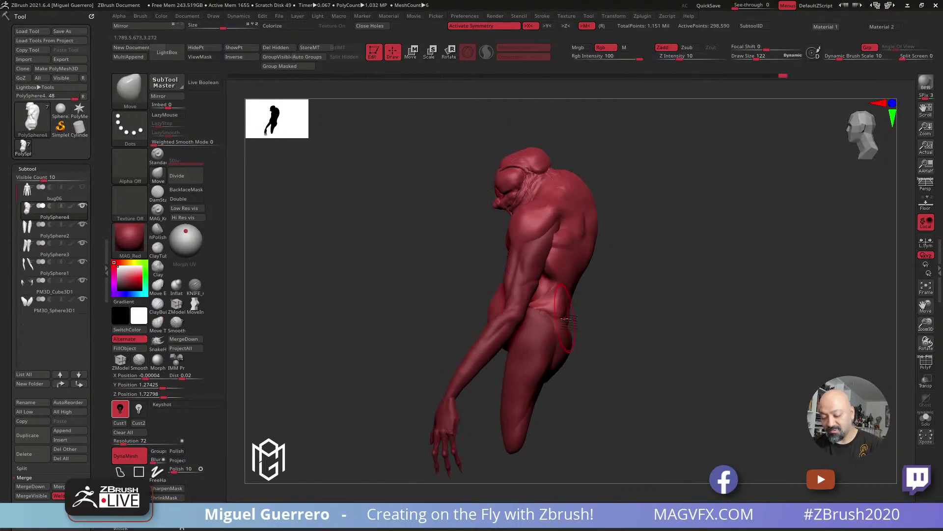
key(ctrl+shift+z)
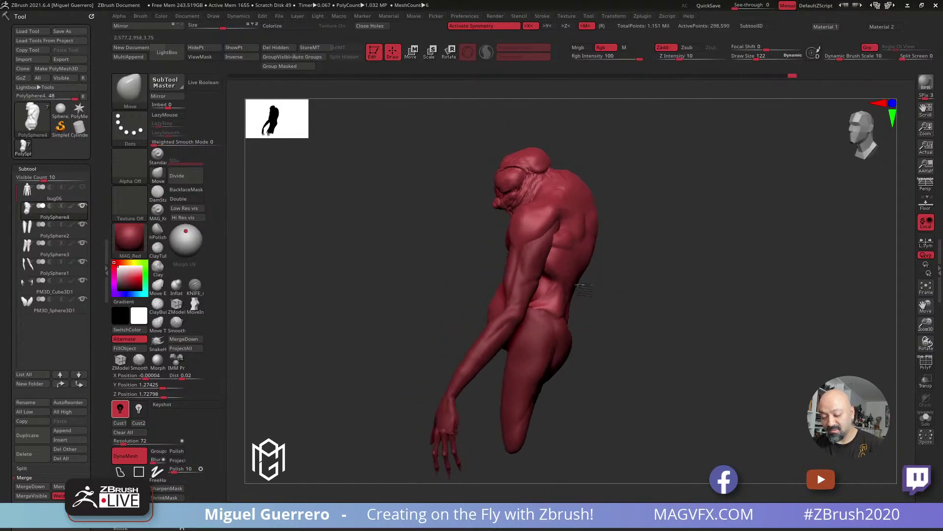
key(ctrl+z)
key(ctrl+z)
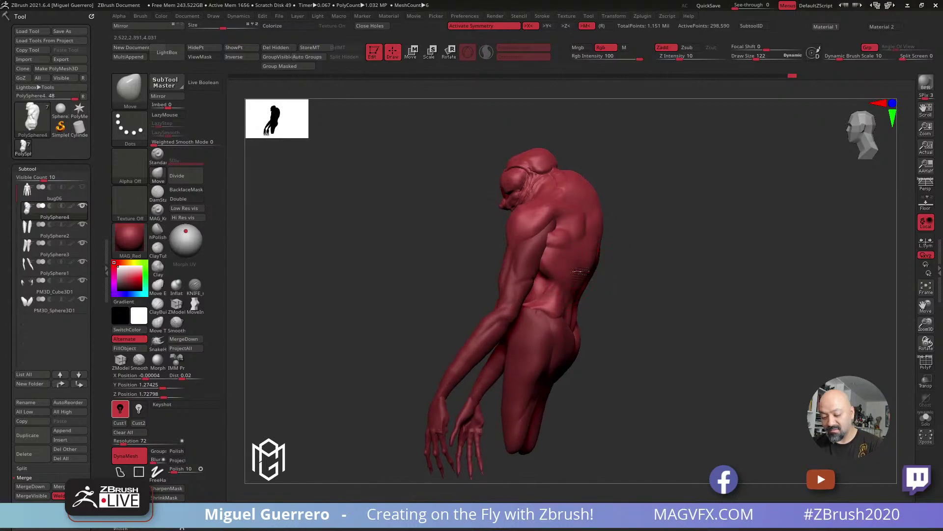
key(ctrl+z)
key(ctrl+z)
key(ctrl+z)
key(ctrl+z)
key(ctrl+z)
key(ctrl+z)
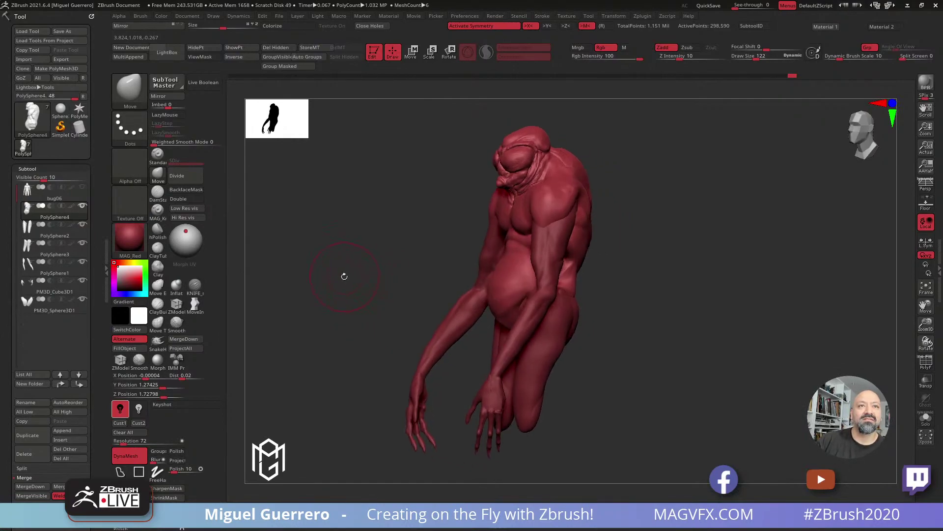
key(ctrl+z)
key(ctrl+z)
key(ctrl+z)
key(ctrl+z)
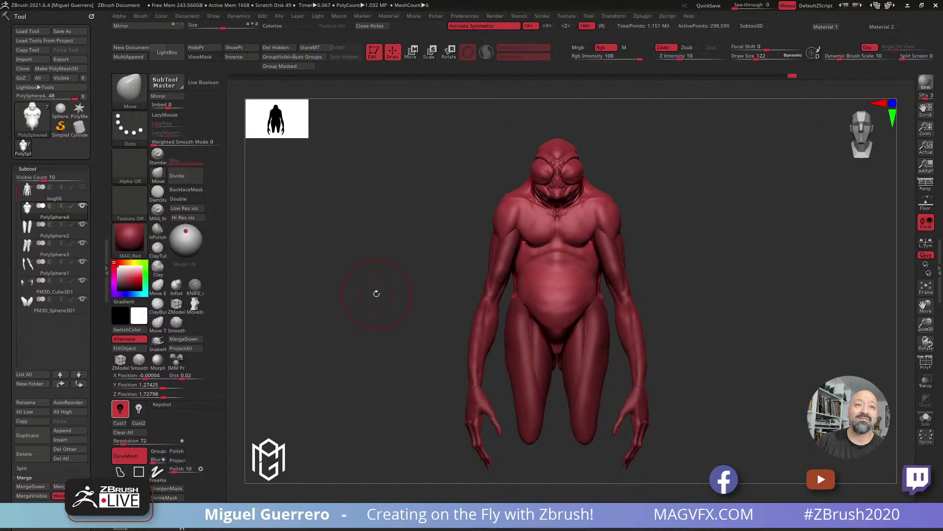
Move the arms subtool outward from the body with the gizmo and widen the torso's shoulders to meet them
alt+click(491, 273)
click(412, 52)
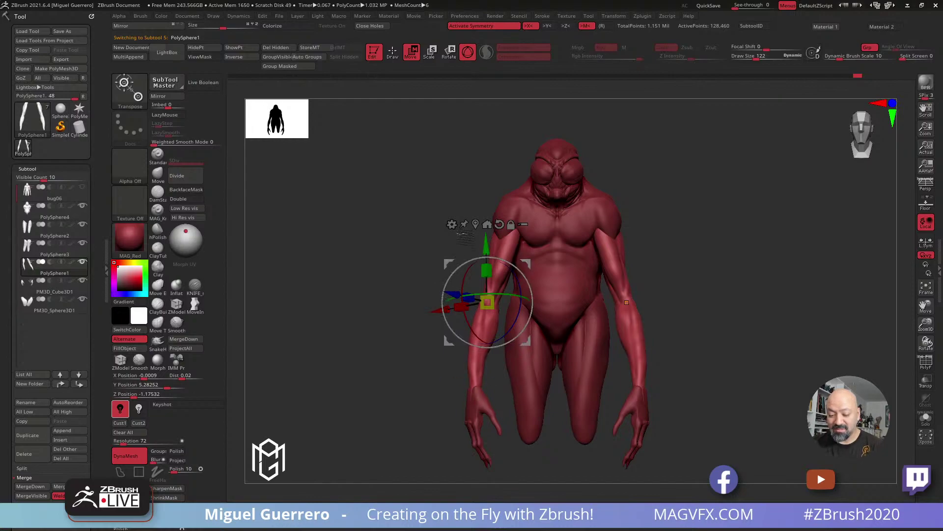
click(486, 224)
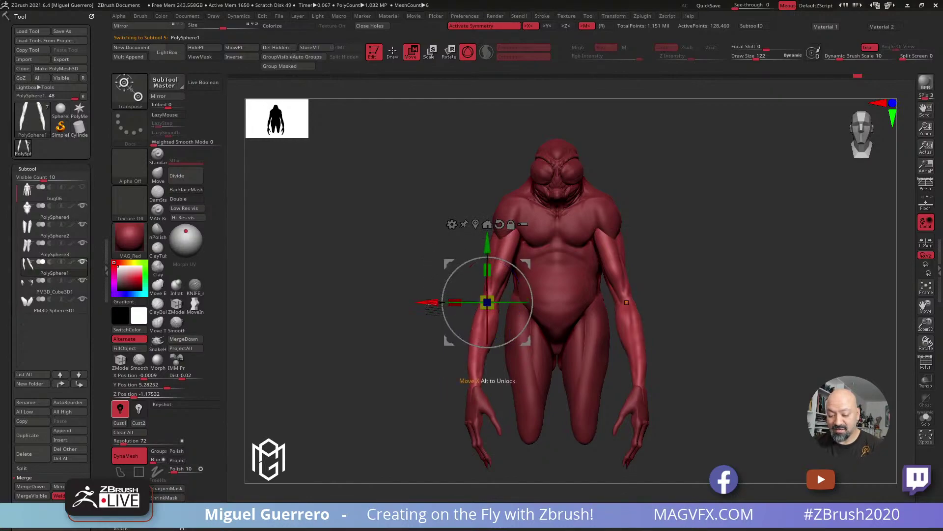
drag(428, 303, 420, 304)
alt+click(505, 207)
key(q)
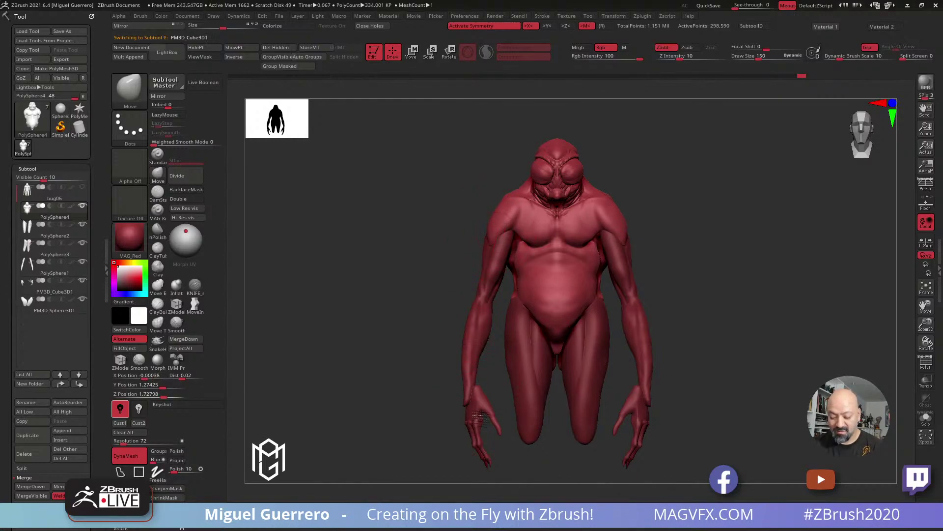
Shift the hands subtool outward with the gizmo to line up with the repositioned wrists
alt+click(479, 415)
key(w)
drag(384, 246, 379, 251)
drag(320, 280, 350, 296)
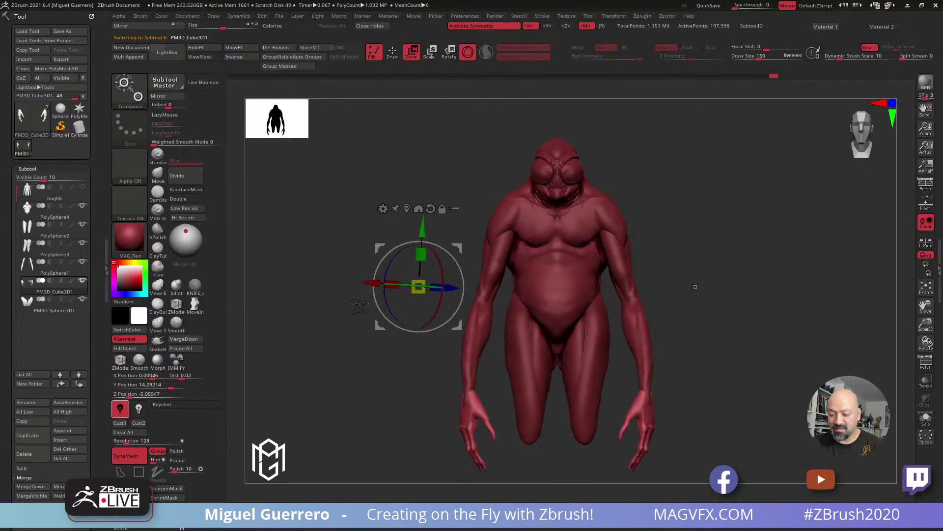
Mask the outer deltoids on the torso subtool and invert the mask to leave only them editable
click(393, 52)
alt+click(498, 212)
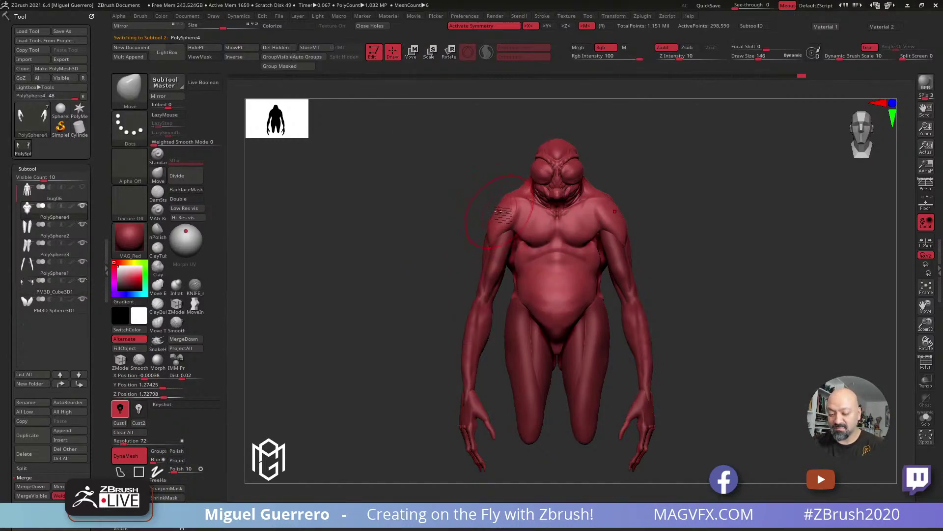
right_drag(498, 213, 445, 210)
ctrl+drag(438, 206, 444, 208)
mouse_move(370, 211)
mouse_down()
mouse_move(358, 212)
mouse_move(371, 224)
mouse_up()
drag(367, 227, 433, 204)
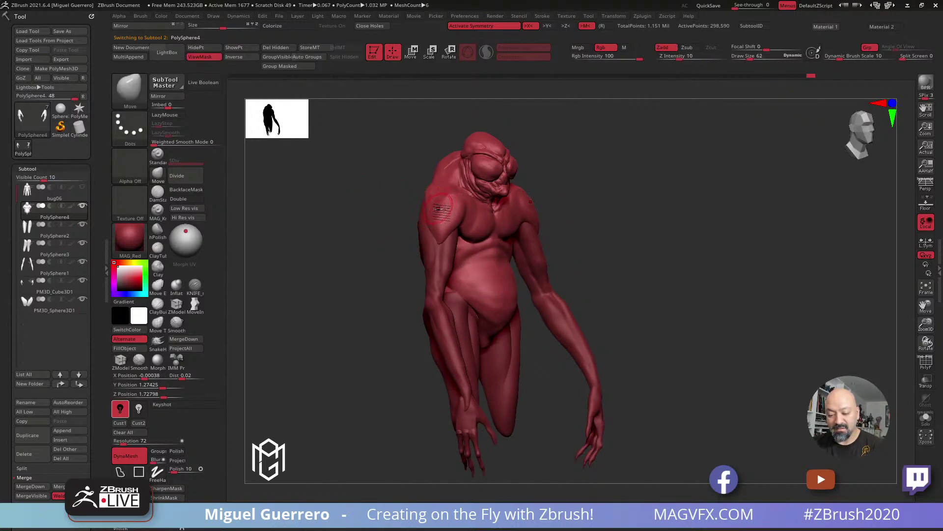
key(ctrl)
ctrl+drag(441, 213, 440, 215)
drag(388, 211, 341, 211)
ctrl+click(362, 213)
Reshape the isolated outer deltoids with the Move brush at draw size 70 and clear the mask
click(158, 175)
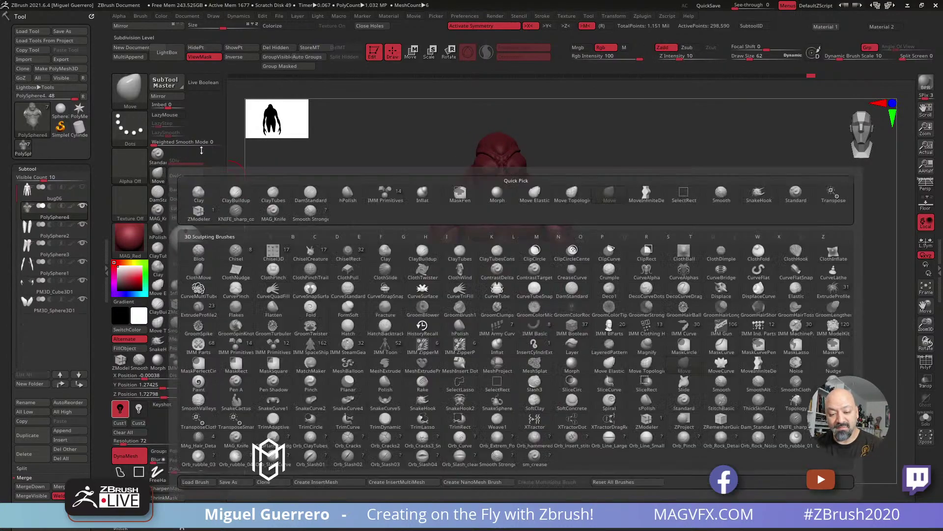
ctrl+click(440, 235)
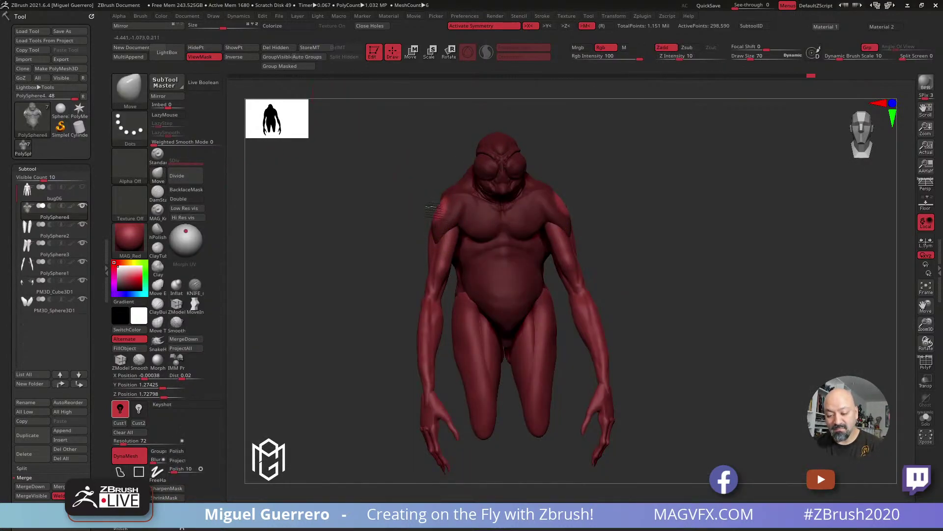
mouse_move(414, 201)
mouse_down()
mouse_move(434, 208)
mouse_move(362, 205)
mouse_move(415, 204)
mouse_up()
ctrl+click(393, 202)
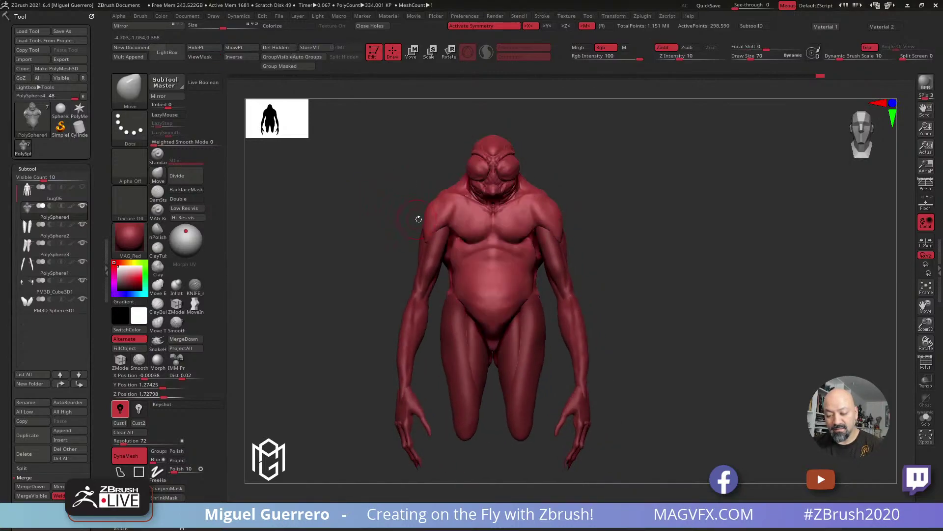
Isolate the torso to reshape its waist and belly profile with the Move brush at draw size 126, and show all subtools again
drag(379, 213, 403, 305)
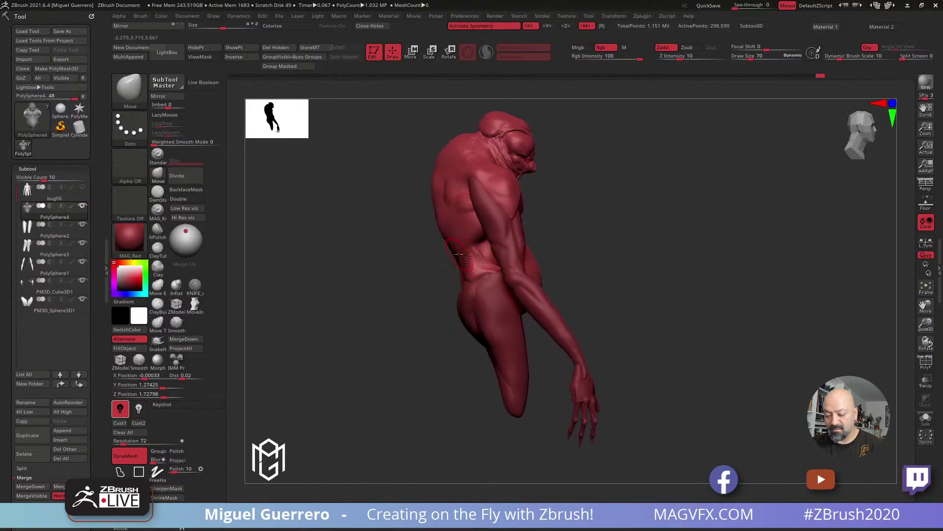
key(ctrl+shift+s)
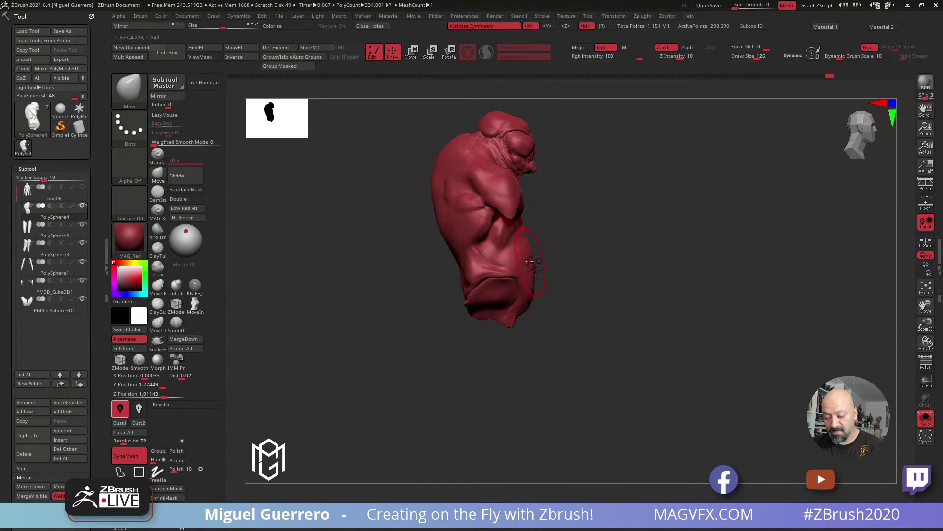
drag(704, 338, 434, 256)
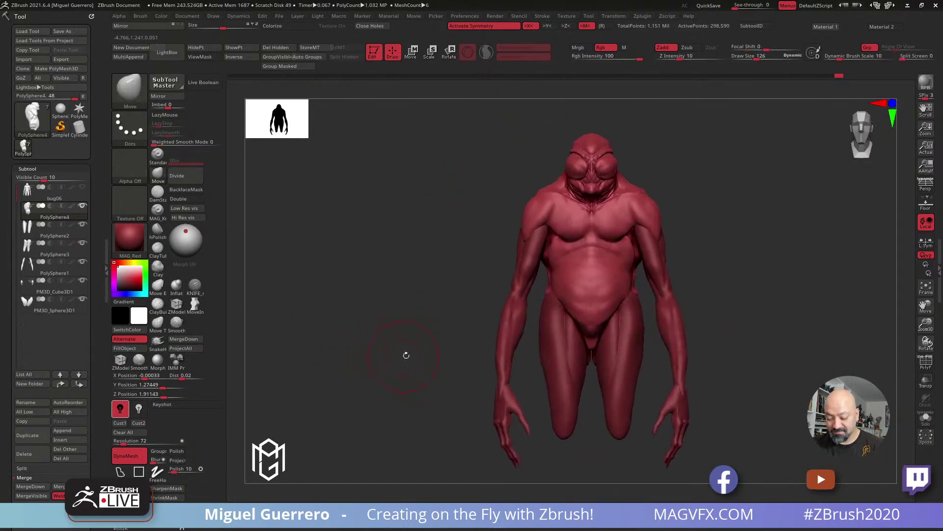
On the torso subtool, pull the groin downward with the Move brush at draw size 86 and swell it using Inflat at draw size 54
alt+click(546, 345)
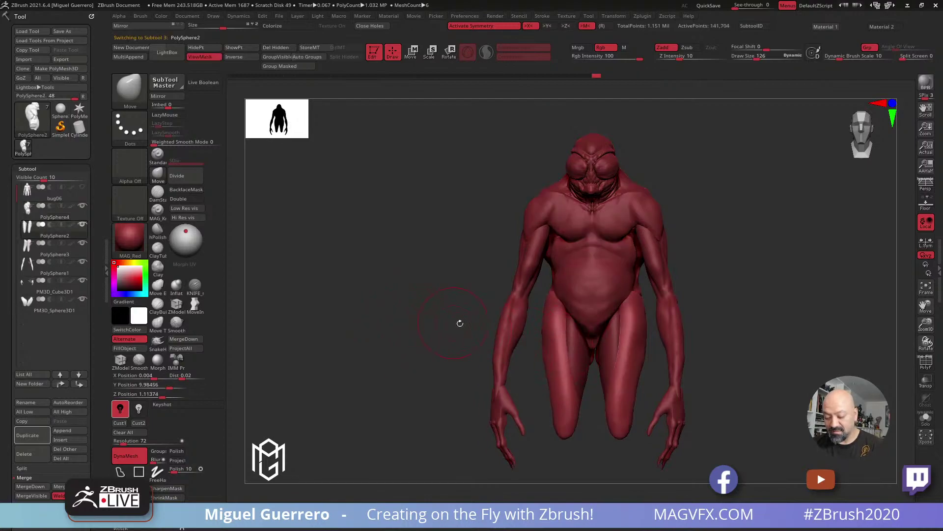
alt+click(593, 335)
drag(593, 335, 590, 346)
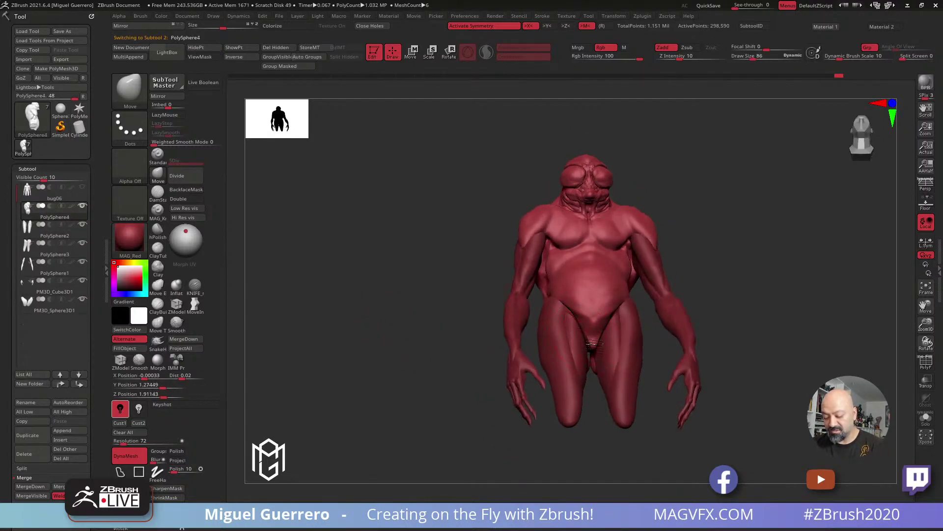
click(177, 285)
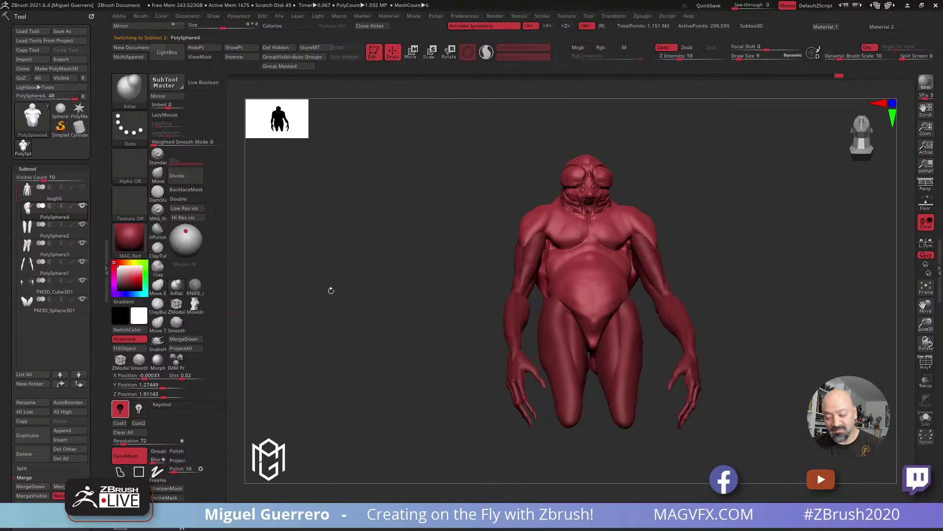
key(bracketright)
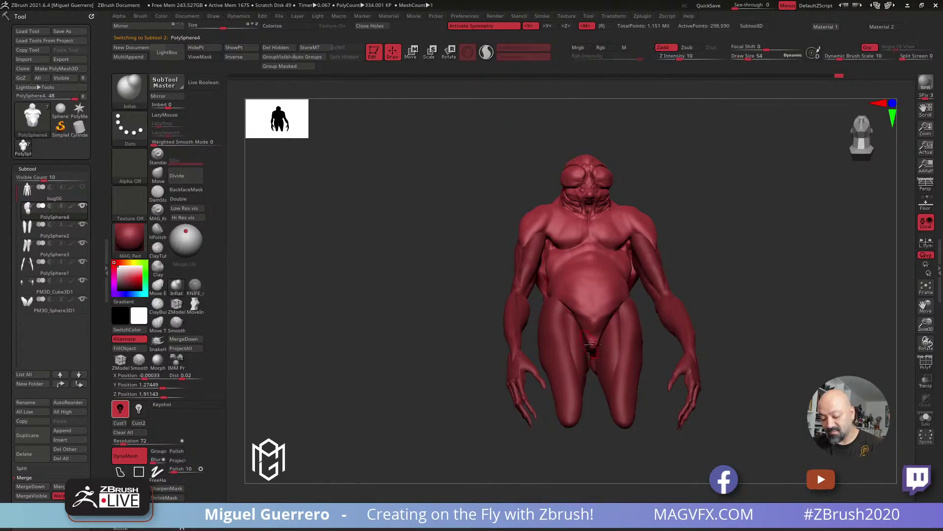
drag(420, 308, 374, 334)
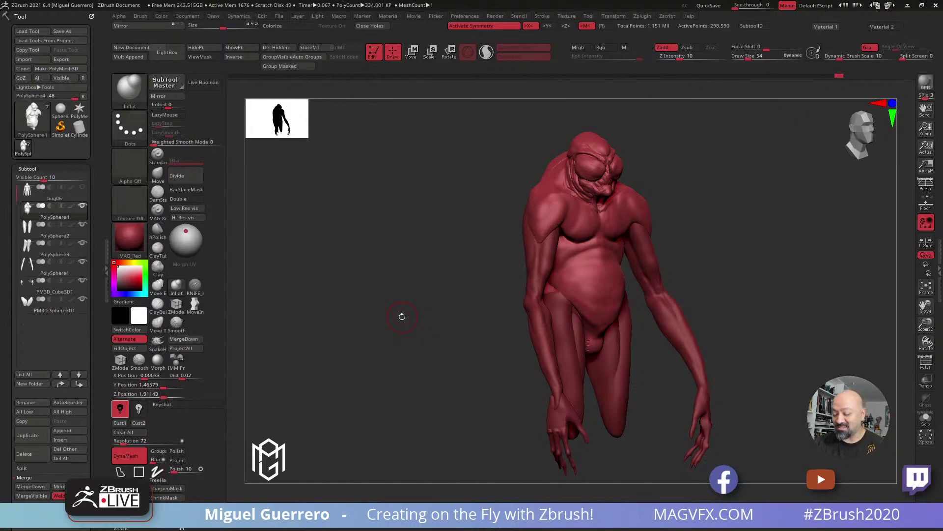
Shape and smooth the groin bulge on the torso with the Move brush at draw size 54, checking the body from several sides
mouse_move(400, 309)
mouse_down()
mouse_move(390, 311)
mouse_move(412, 311)
mouse_up()
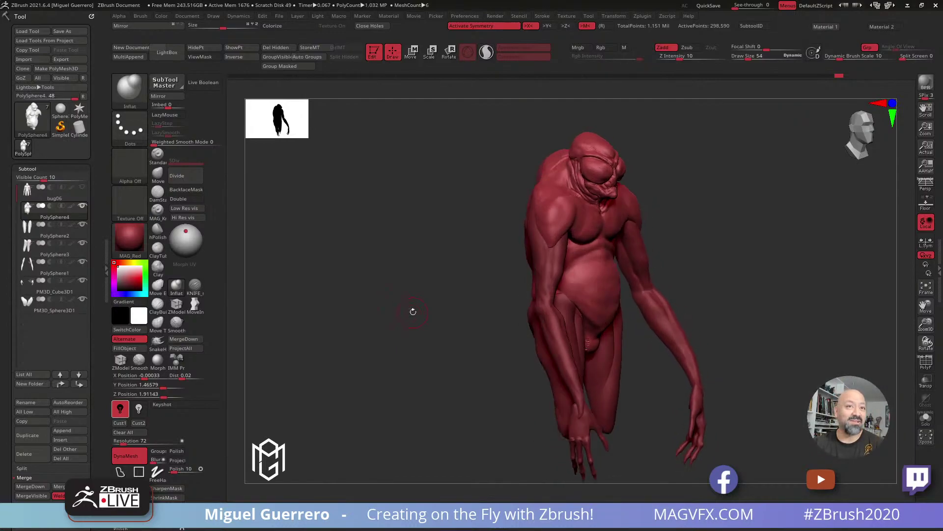
click(158, 173)
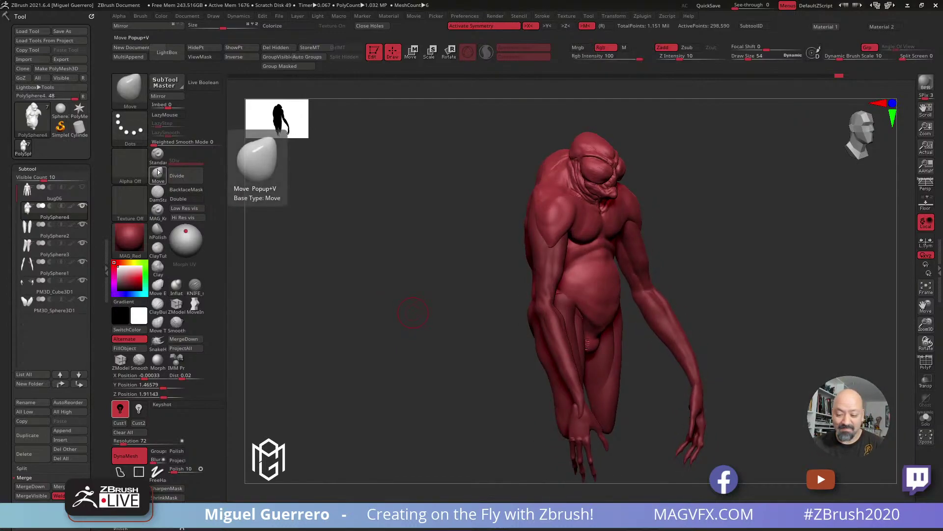
drag(460, 248, 526, 246)
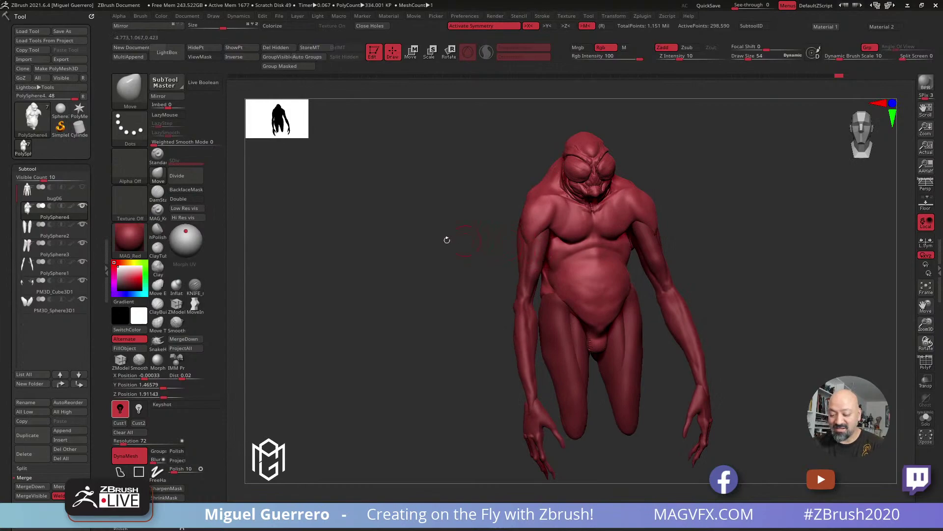
drag(452, 237, 486, 239)
drag(393, 223, 421, 225)
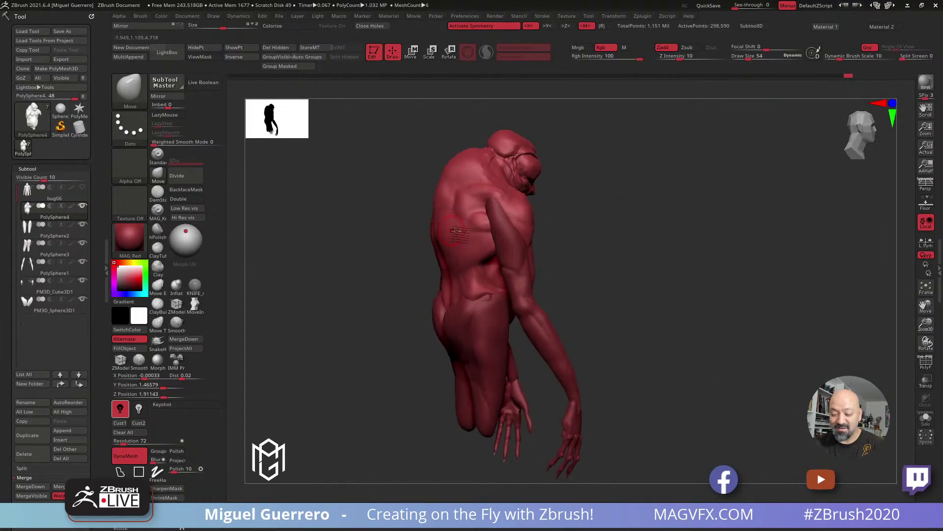
drag(372, 242, 370, 264)
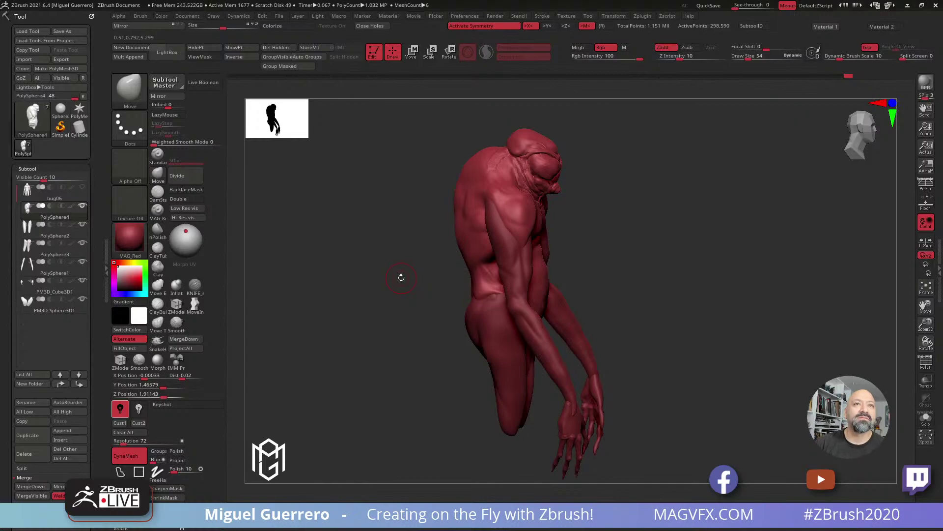
drag(401, 277, 378, 293)
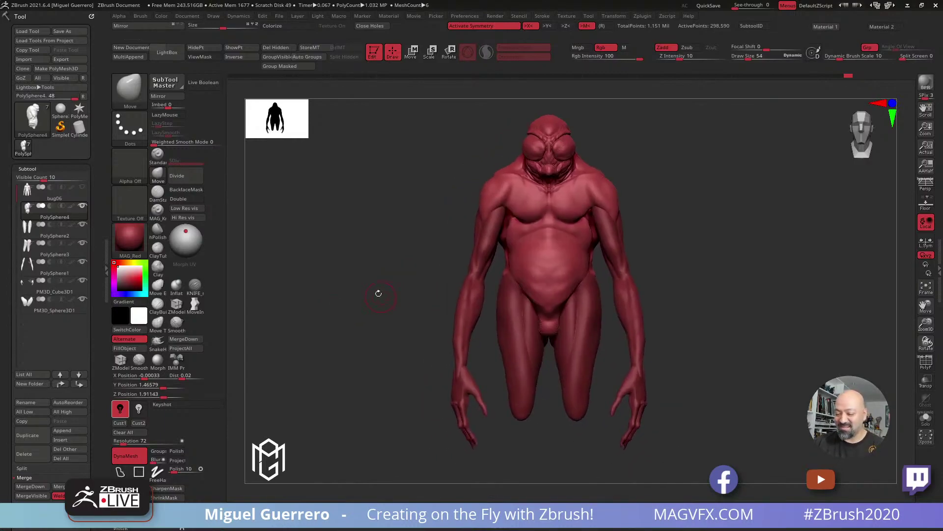
click(411, 53)
click(392, 53)
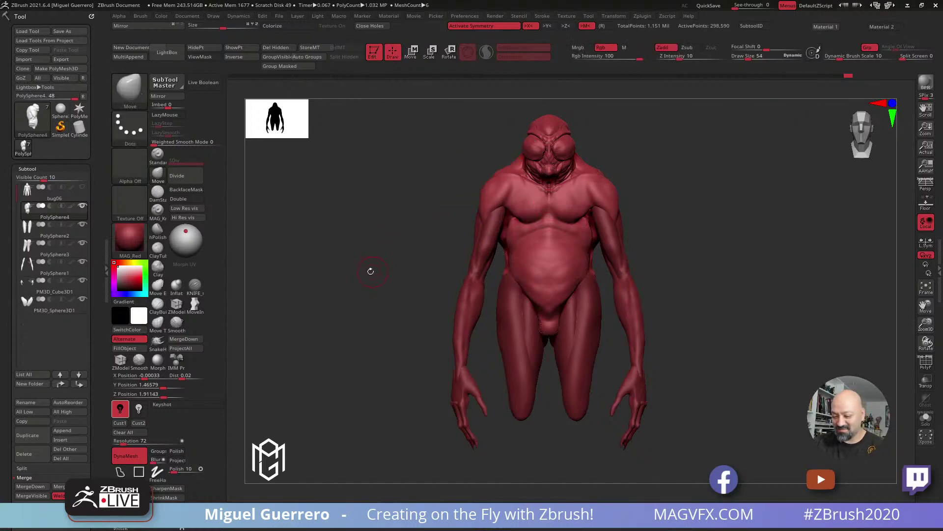
drag(363, 269, 463, 288)
key(shift)
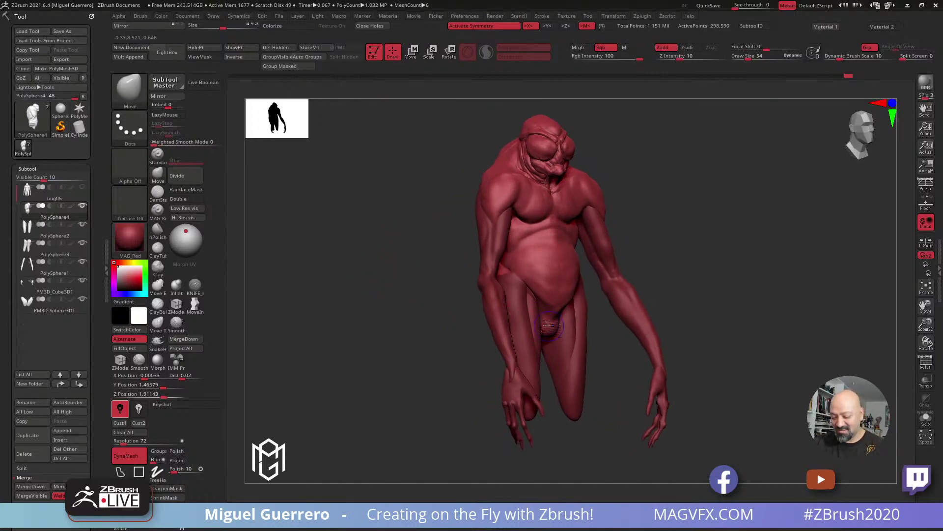
mouse_move(396, 296)
shift+mouse_down()
mouse_move(378, 303)
mouse_move(417, 288)
mouse_move(417, 250)
shift+mouse_up()
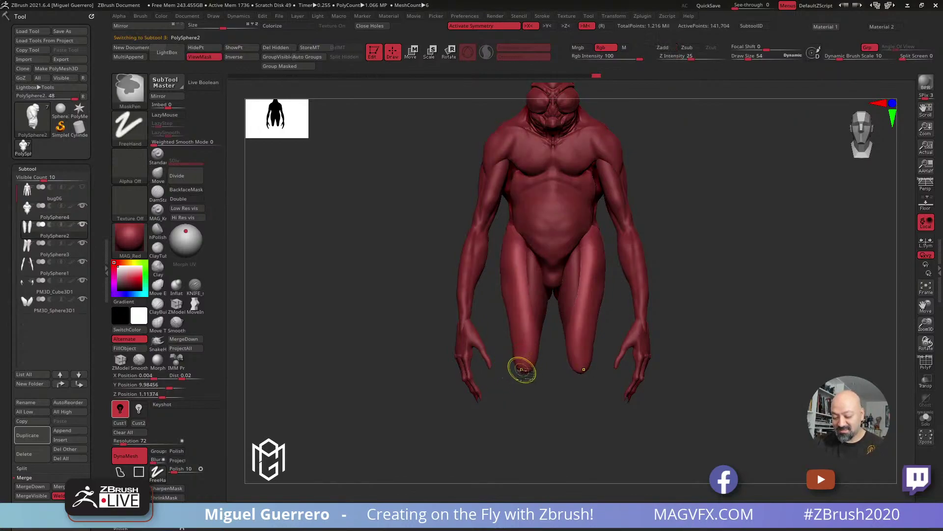
Select the PolySphere2 thighs subtool, mask its lower tips and invert the mask to leave only the tips editable
alt+click(522, 374)
key(ctrl)
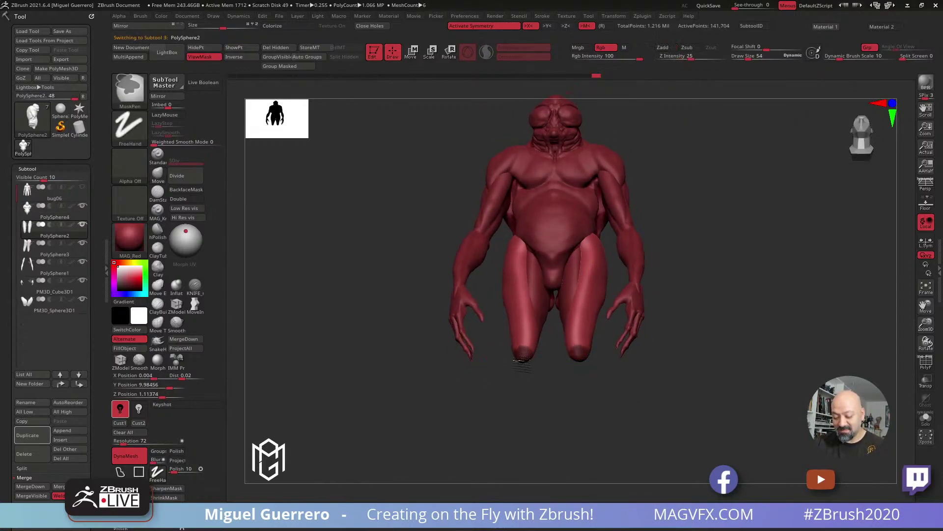
drag(428, 369, 404, 389)
Swell the unmasked thigh tips into rounded knees with the Inflat brush
click(176, 285)
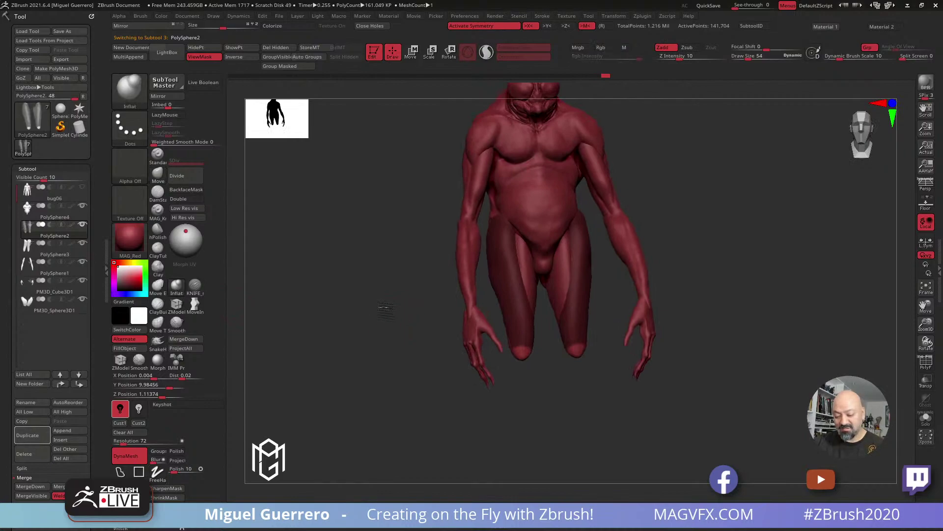
drag(388, 311, 414, 312)
drag(524, 356, 522, 360)
mouse_move(432, 361)
mouse_down()
mouse_move(366, 362)
mouse_move(362, 291)
mouse_move(421, 211)
mouse_up()
key(w)
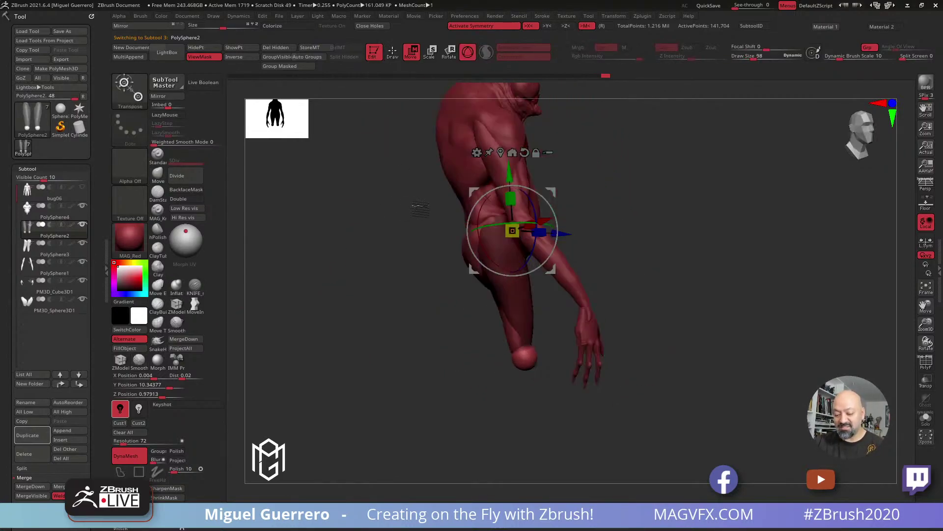
click(393, 55)
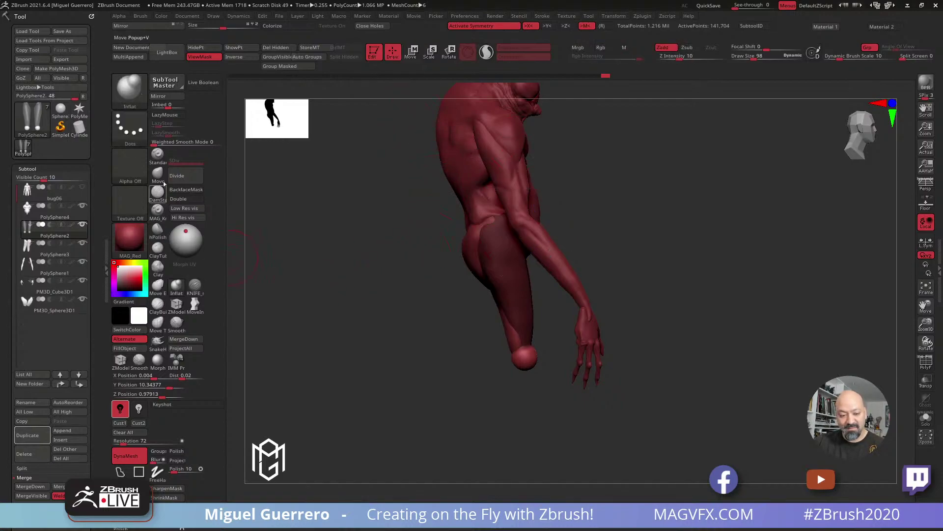
Stretch the knees downward and shape them with the Move brush at draw size 98, and clear the mask
key(b)
key(m)
key(v)
drag(525, 355, 522, 389)
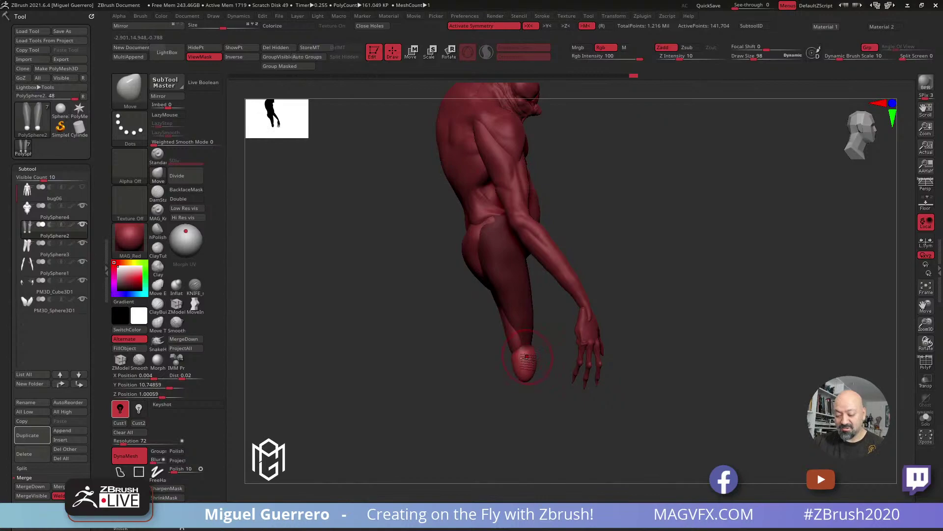
mouse_move(464, 352)
mouse_down()
mouse_move(369, 347)
mouse_move(458, 354)
mouse_up()
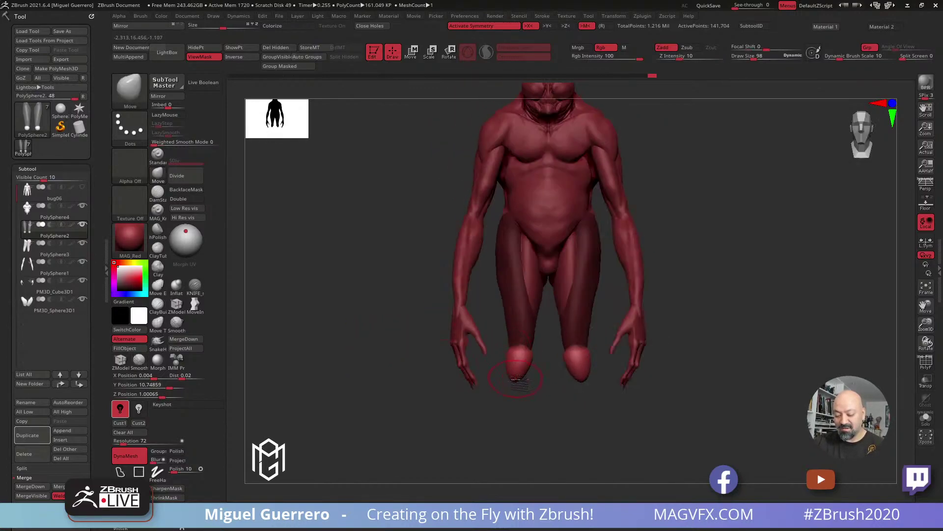
drag(362, 337, 444, 368)
Append a Sphere3D subtool and use the gizmo to place and stretch it into an elongated shin below one knee
click(64, 435)
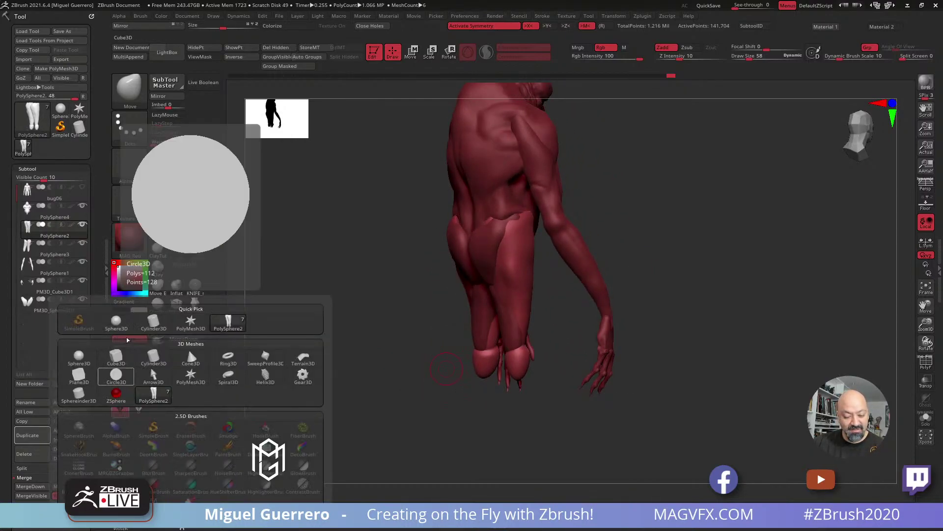
click(148, 148)
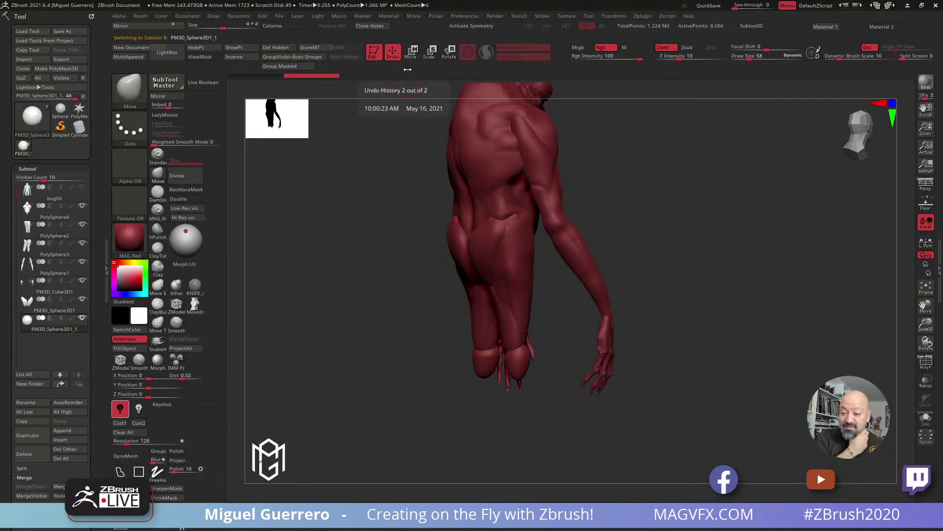
click(412, 54)
shift+drag(417, 201, 412, 202)
drag(520, 143, 550, 370)
drag(376, 305, 289, 306)
drag(551, 339, 553, 336)
drag(552, 374, 554, 414)
drag(512, 332, 390, 330)
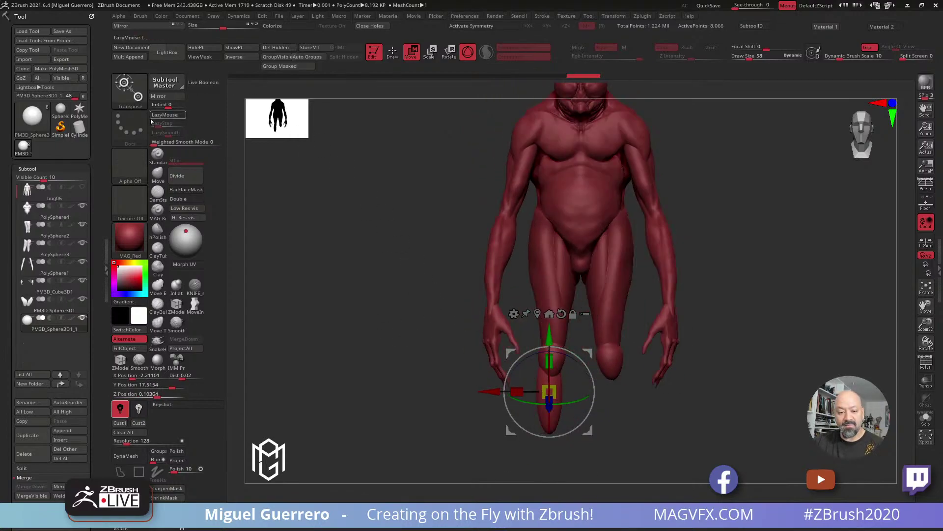
Mirror the shin under the other knee with SubTool Master, keeping both shins in one subtool
click(167, 96)
click(417, 251)
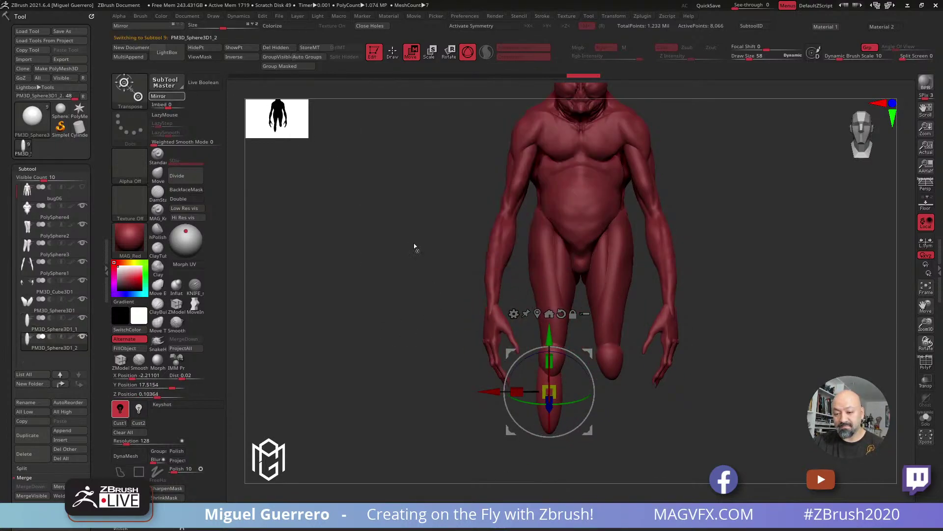
key(q)
ctrl+right_drag(465, 280, 518, 330)
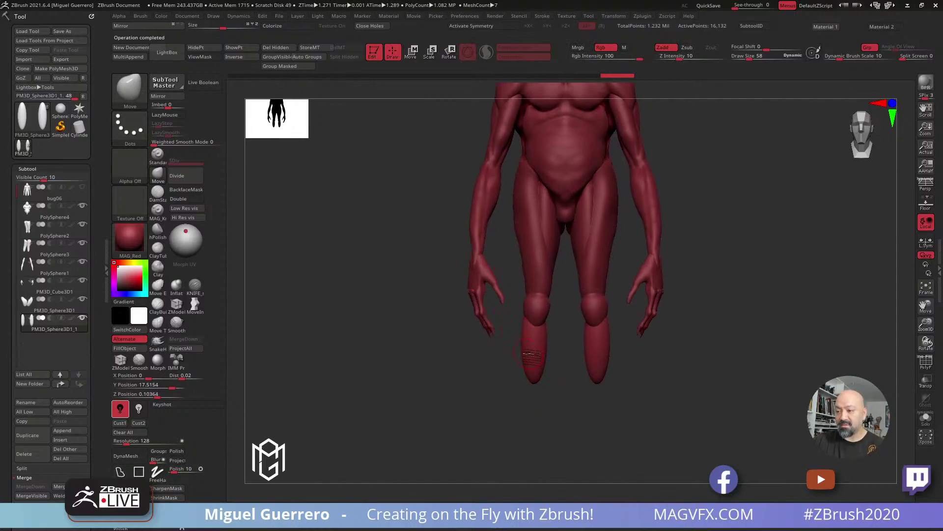
Turn on symmetry and reshape the shins with the Move brush at draw size 118
key(x)
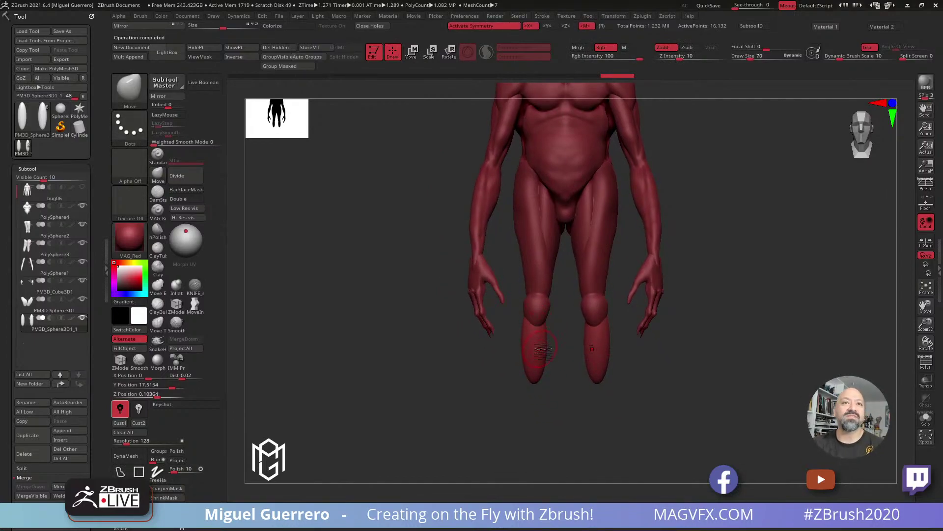
key(bracketright)
key(bracketright)
key(bracketright)
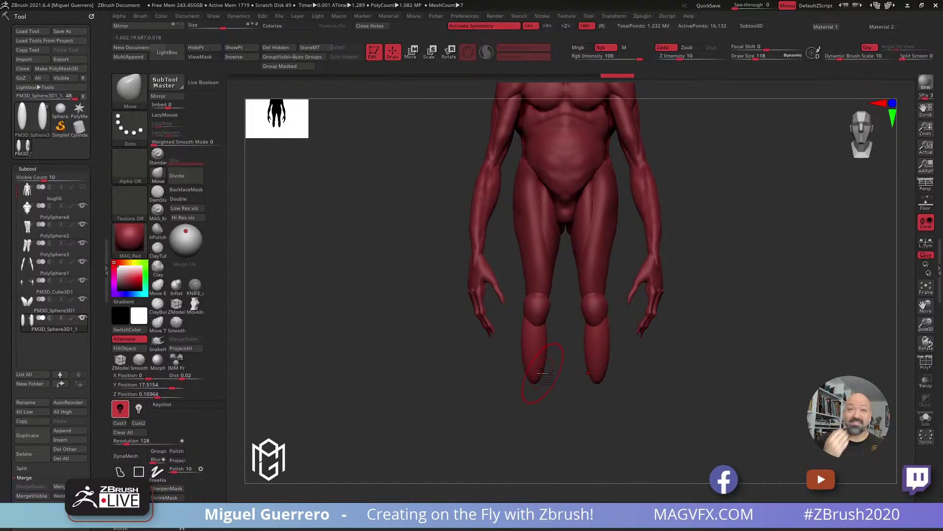
drag(382, 350, 486, 339)
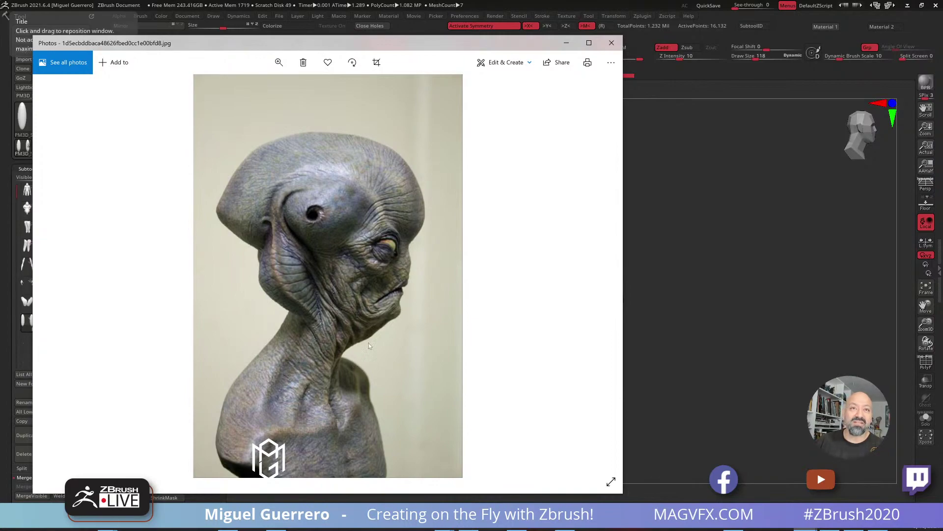
Close the reference photo and lengthen and contour the shins with the Move brush at draw size 226
click(612, 43)
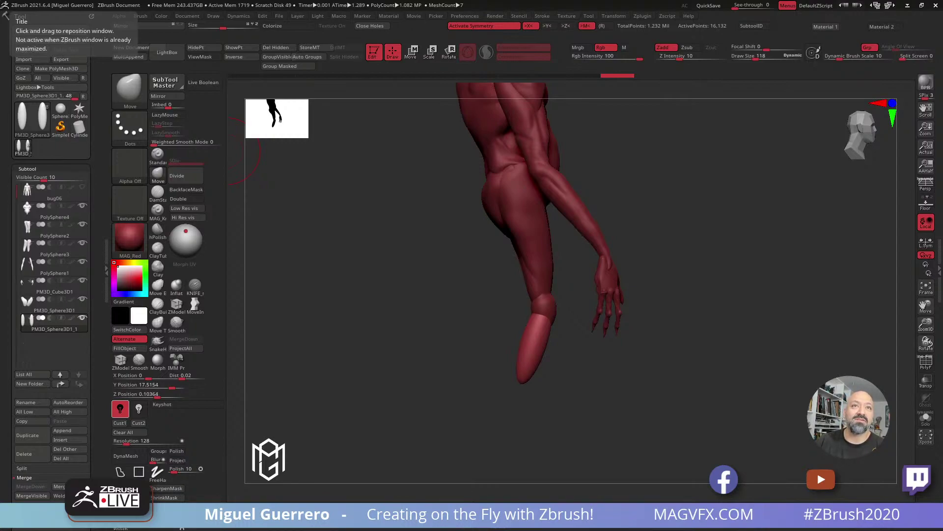
click(163, 183)
click(385, 194)
key(])
key(])
mouse_move(543, 350)
mouse_down()
mouse_move(512, 389)
mouse_move(491, 396)
mouse_move(501, 430)
mouse_move(385, 358)
mouse_up()
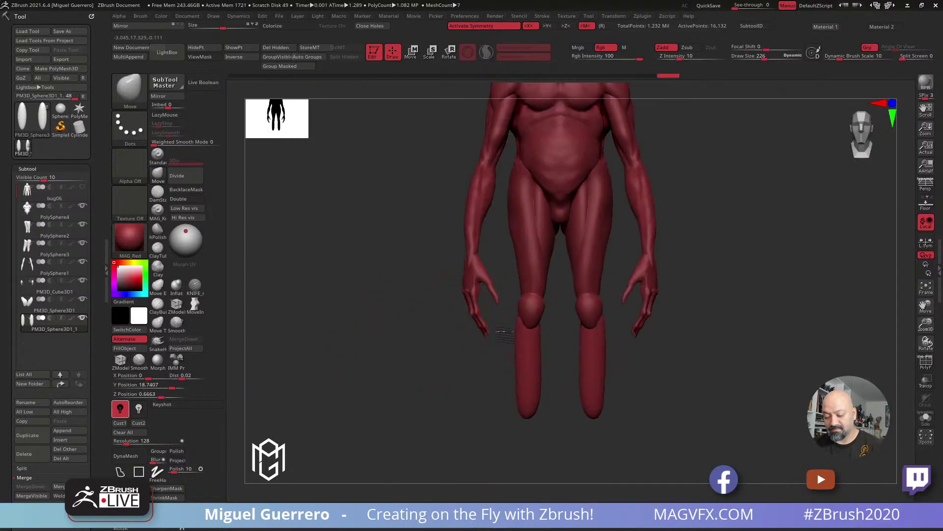
drag(521, 412, 535, 418)
drag(509, 377, 516, 377)
mouse_move(518, 376)
right_down()
mouse_move(530, 376)
mouse_move(429, 347)
right_up()
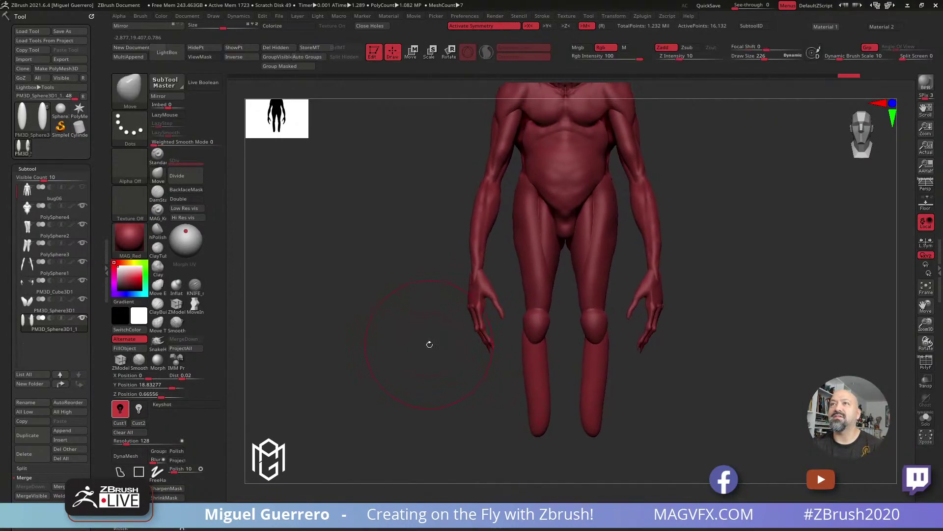
Angle the shins outward with the gizmo and adjust their lower ends with the Move brush
key(w)
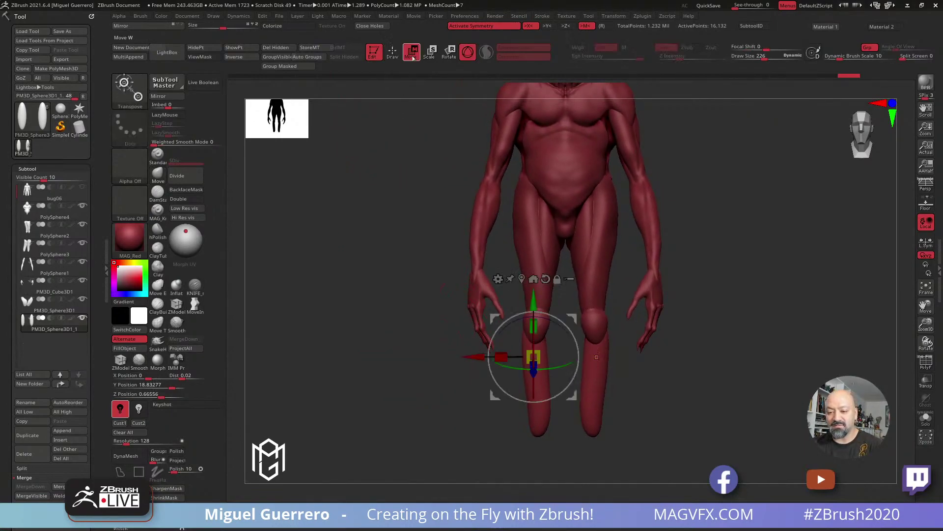
drag(572, 332, 571, 331)
drag(494, 319, 490, 320)
mouse_move(490, 320)
right_down()
mouse_move(410, 296)
mouse_move(430, 294)
mouse_move(463, 204)
mouse_move(501, 336)
mouse_move(551, 325)
mouse_move(554, 311)
mouse_move(526, 361)
right_up()
key(q)
drag(544, 395, 538, 405)
mouse_move(521, 404)
right_down()
mouse_move(528, 399)
mouse_move(454, 339)
mouse_move(459, 322)
mouse_move(413, 296)
right_up()
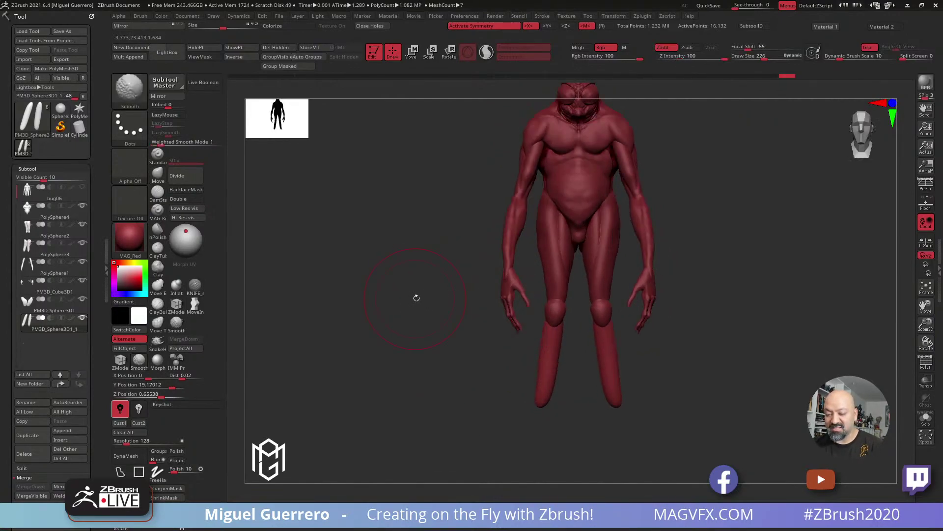
Select the shins subtool and carve grooves down the backs of the shins with the KNIFE brush at draw size 34
drag(416, 286, 522, 339)
alt+click(549, 320)
mouse_move(475, 319)
mouse_down()
mouse_move(498, 319)
mouse_move(357, 306)
mouse_up()
click(176, 285)
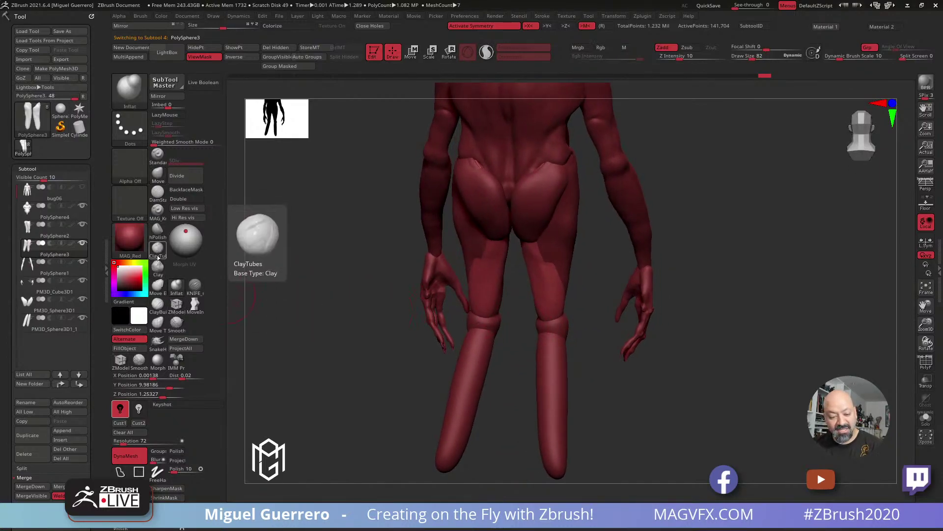
click(195, 285)
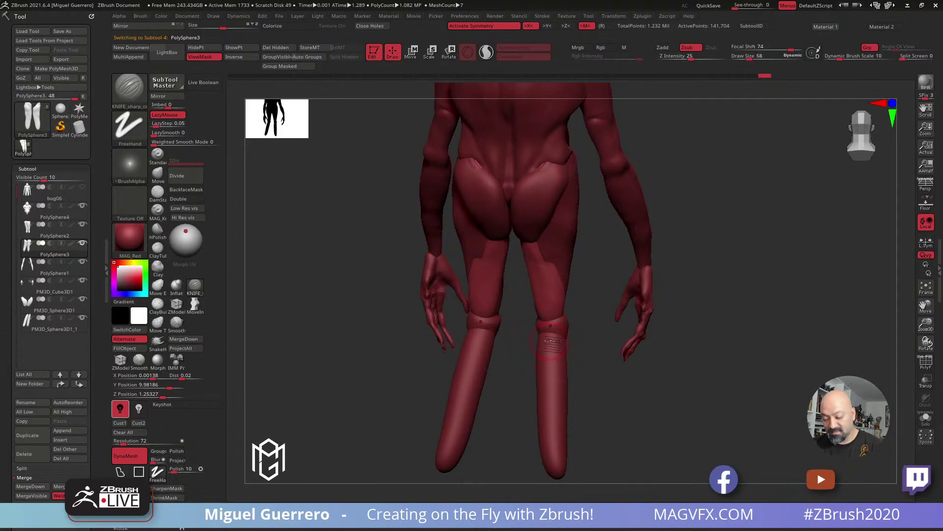
alt+click(554, 347)
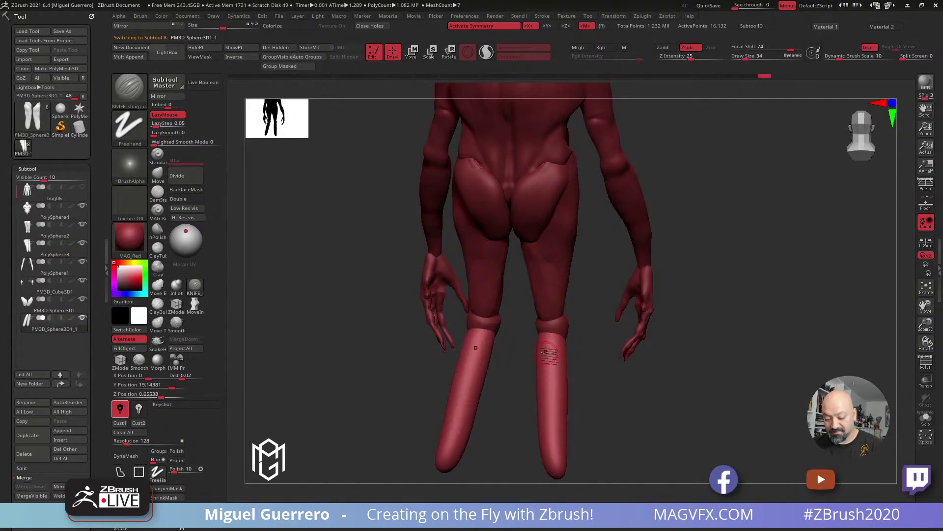
drag(554, 346, 549, 430)
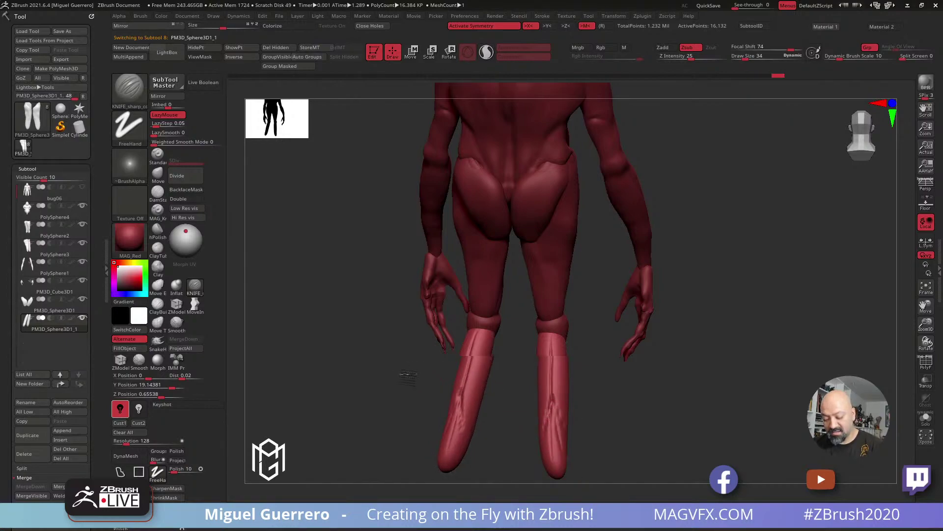
Mask the outer half of the calves, invert the mask, and bulge that muscle with the Inflat brush at draw size 86
right_drag(550, 423, 555, 380)
mouse_move(555, 381)
ctrl+mouse_down()
mouse_move(570, 346)
mouse_move(567, 401)
mouse_move(565, 356)
mouse_move(579, 344)
ctrl+mouse_up()
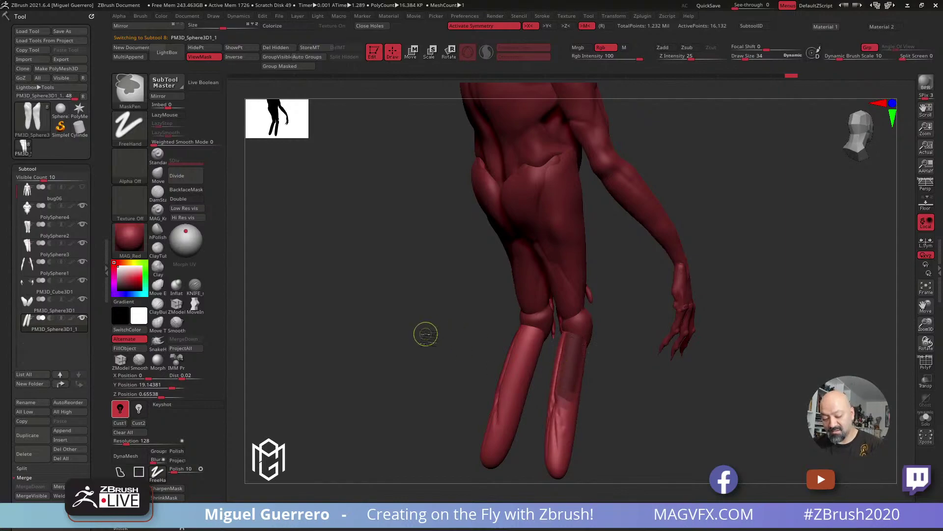
click(175, 285)
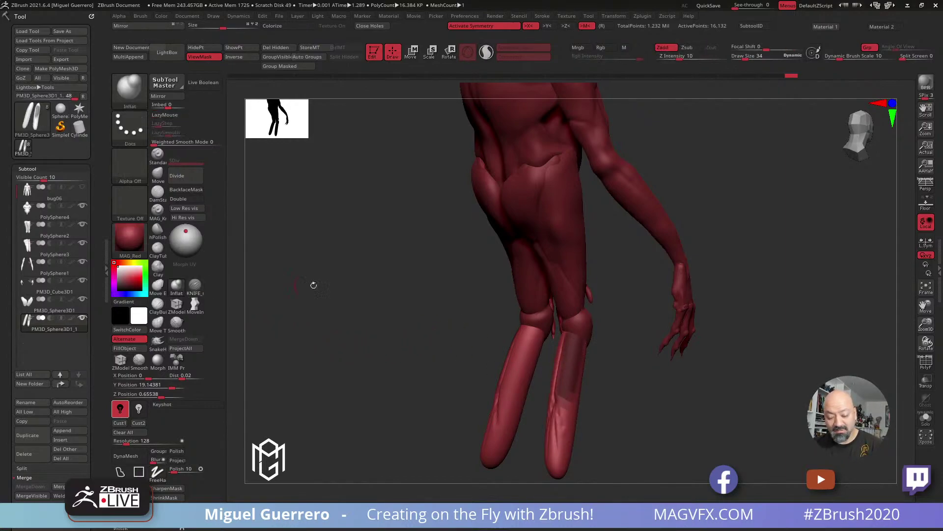
ctrl+click(439, 325)
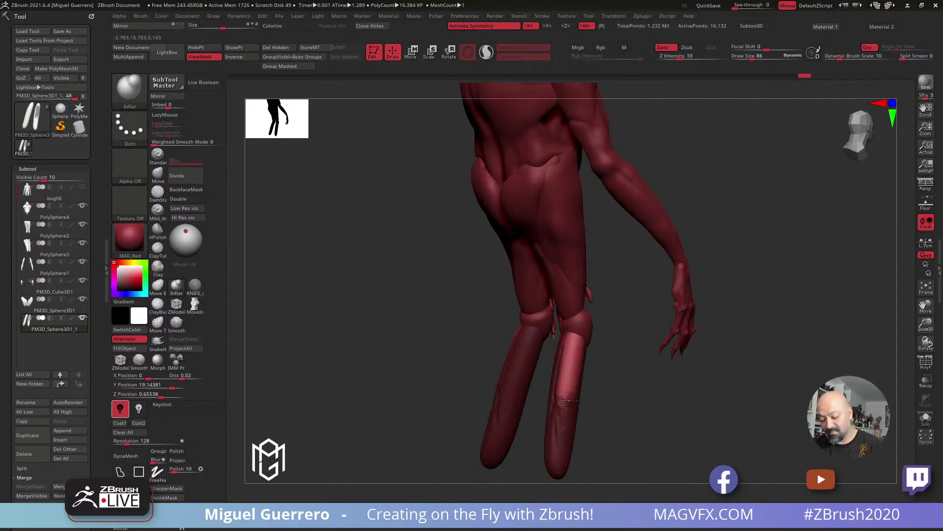
drag(461, 341, 375, 361)
Set the DynaMesh resolution to 48 and DynaMesh the shins
key(ctrl+h)
click(127, 439)
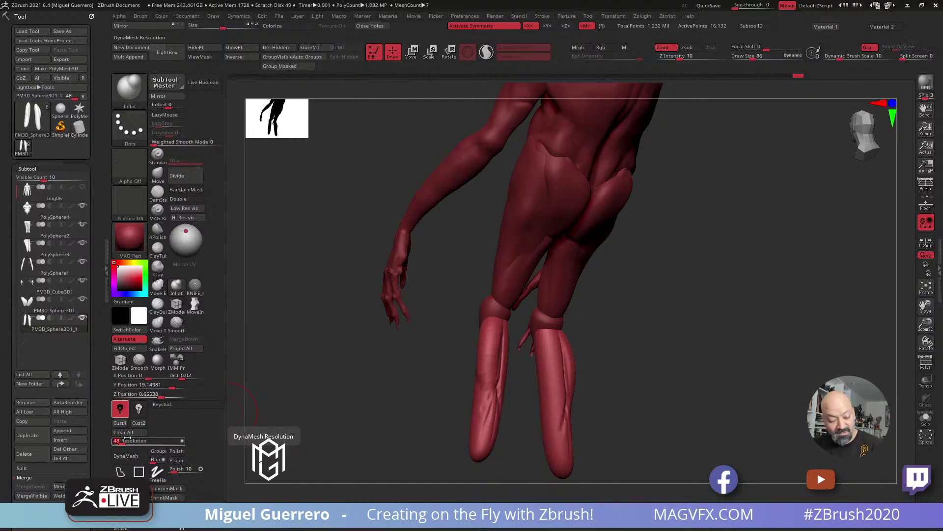
click(122, 456)
Mask the inner half of the calves, invert the mask, and inflate that muscle at draw size 86
ctrl+drag(545, 346, 554, 415)
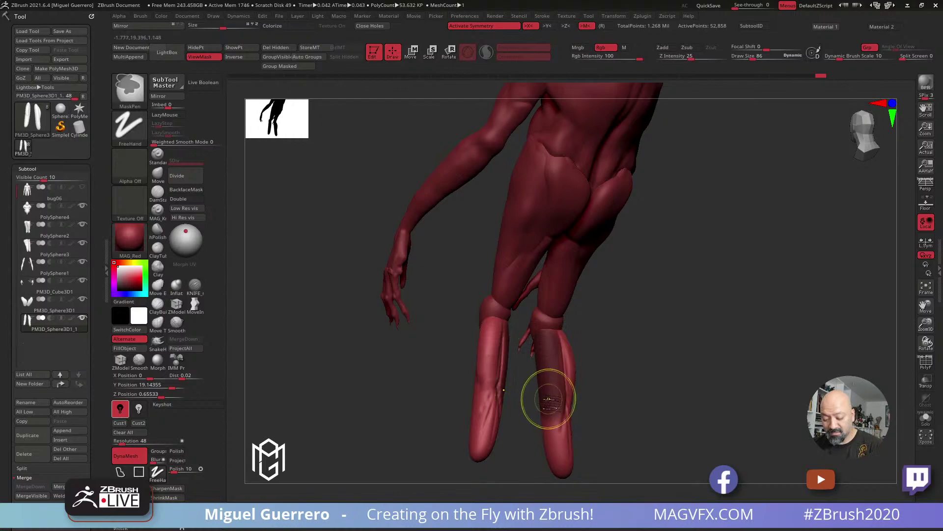
ctrl+click(524, 385)
mouse_move(393, 386)
mouse_down()
mouse_move(337, 381)
mouse_move(282, 351)
mouse_up()
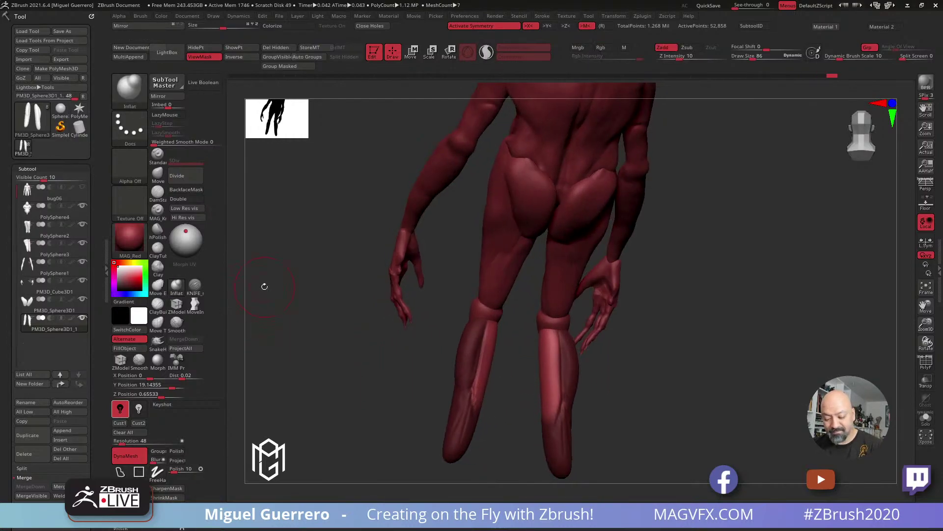
mouse_move(522, 365)
mouse_down()
mouse_move(432, 337)
mouse_move(442, 340)
mouse_move(404, 352)
mouse_move(346, 303)
mouse_up()
Pull the tops of the calves up behind the knees in side view with the Move brush
click(158, 173)
mouse_move(376, 330)
mouse_down()
mouse_move(370, 361)
mouse_move(398, 385)
mouse_move(429, 381)
mouse_up()
key(])
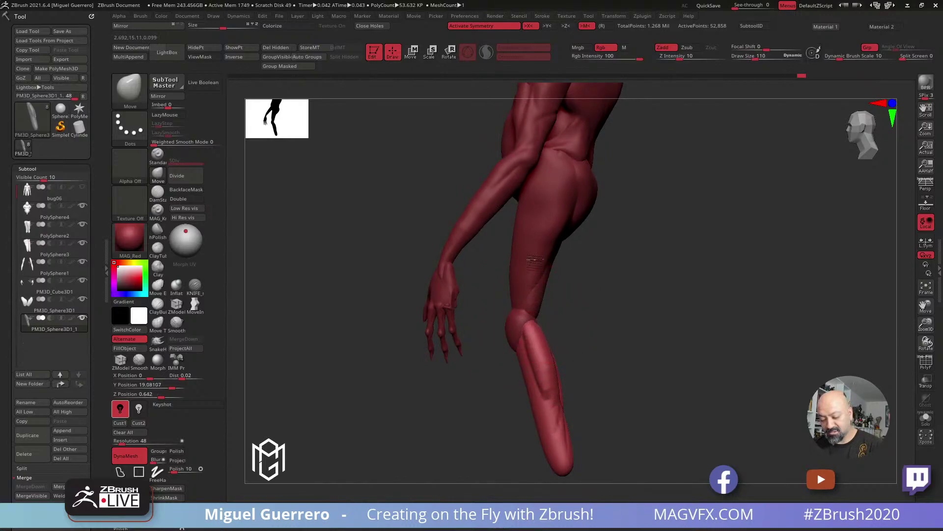
mouse_move(594, 347)
shift+mouse_down()
mouse_move(532, 315)
mouse_move(543, 302)
shift+mouse_up()
drag(426, 333, 526, 326)
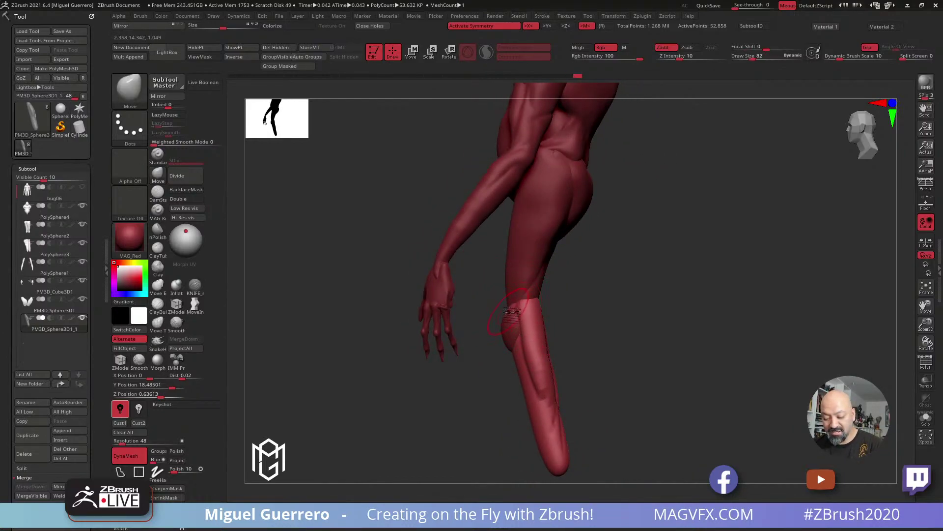
mouse_move(600, 321)
shift+mouse_down()
mouse_move(551, 305)
mouse_move(539, 314)
mouse_move(543, 350)
mouse_move(554, 350)
mouse_move(552, 332)
shift+mouse_up()
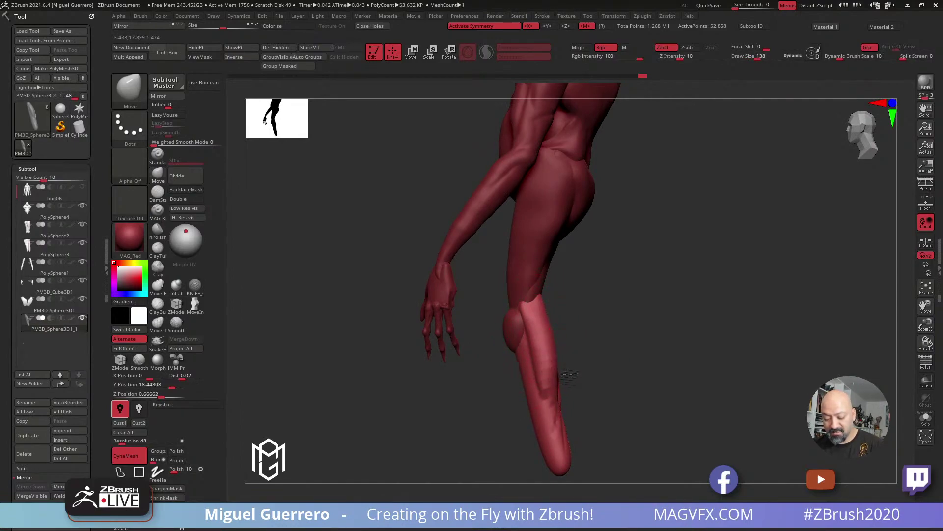
Refine the calf profile and lower ends of the shins from the side with the Move brush at draw size 138
mouse_move(564, 437)
mouse_down()
mouse_move(541, 446)
mouse_move(574, 448)
mouse_move(546, 467)
mouse_up()
drag(552, 410, 554, 388)
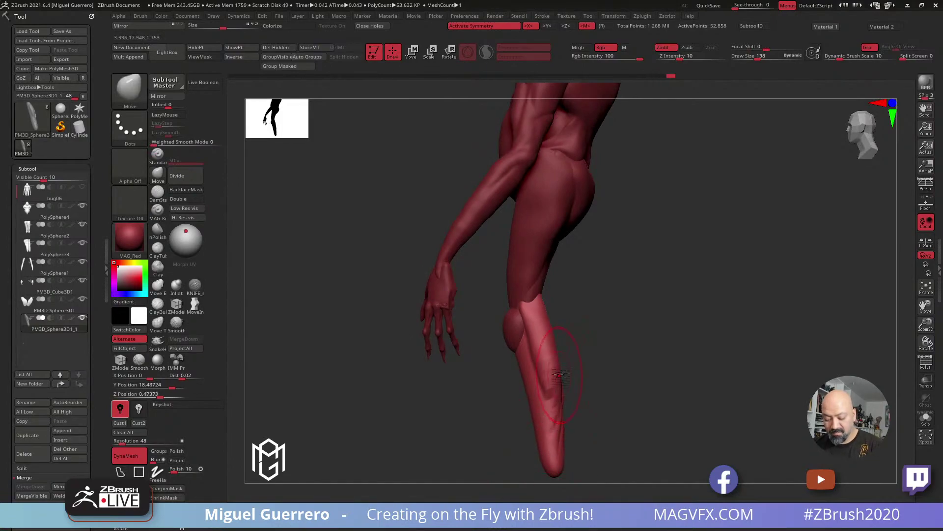
drag(461, 381, 546, 381)
alt+drag(368, 387, 405, 352)
drag(484, 347, 467, 344)
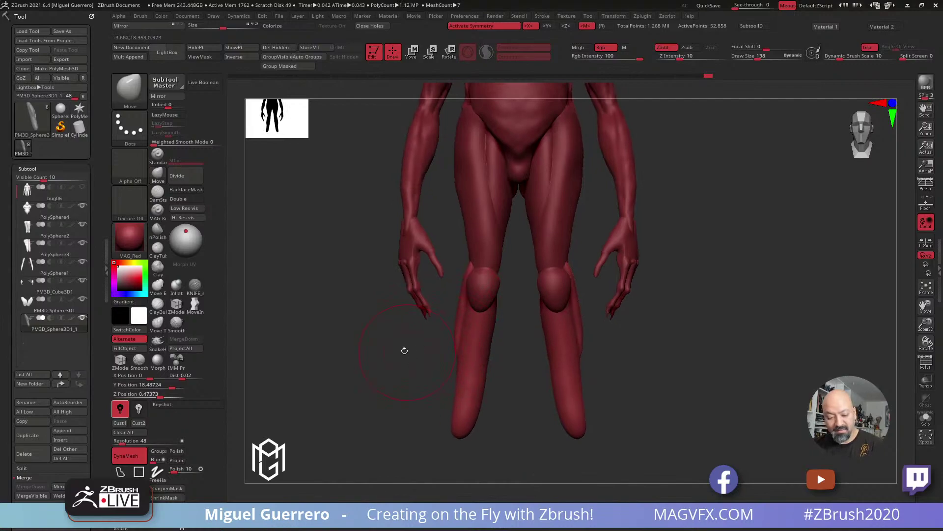
Carve the shinbone contour along the fronts of the lower legs with the KNIFE brush at draw size 110
click(195, 287)
drag(300, 339, 344, 329)
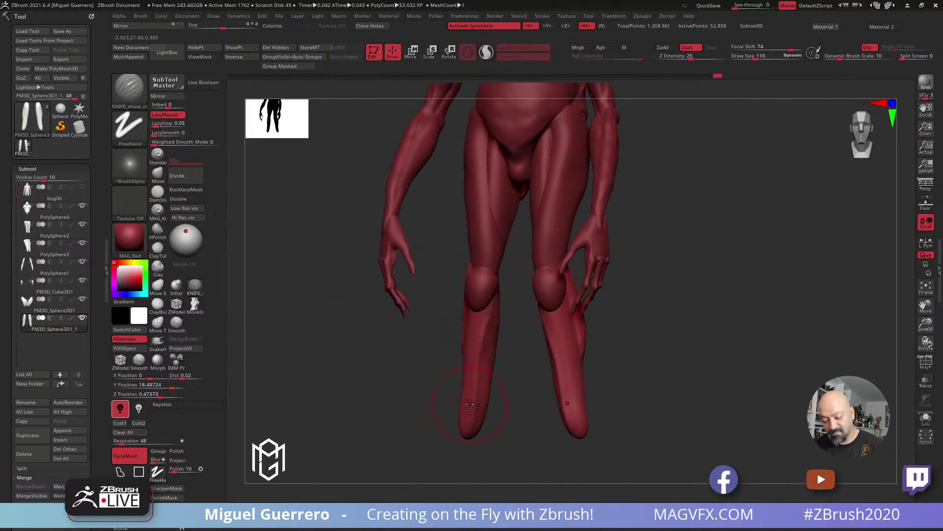
drag(430, 369, 491, 324)
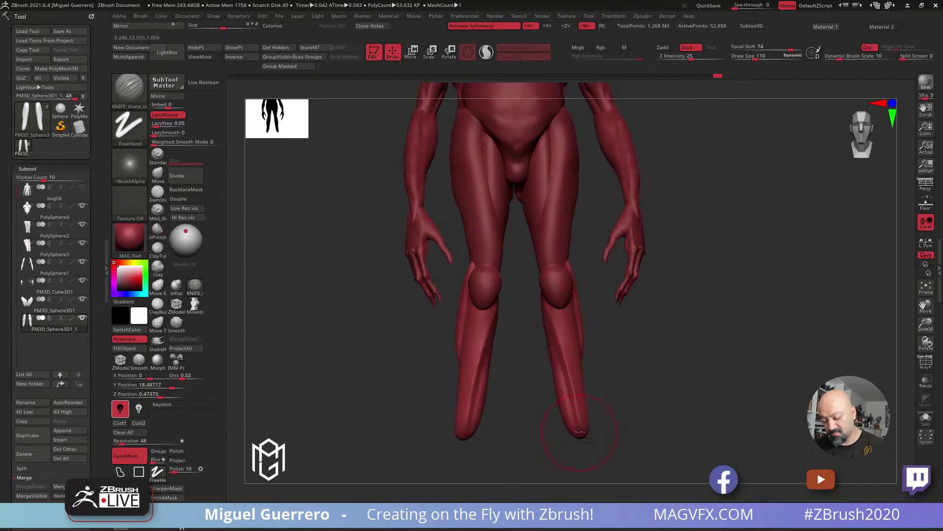
Mask the inner calves and invert the mask so only those areas can be sculpted
click(165, 176)
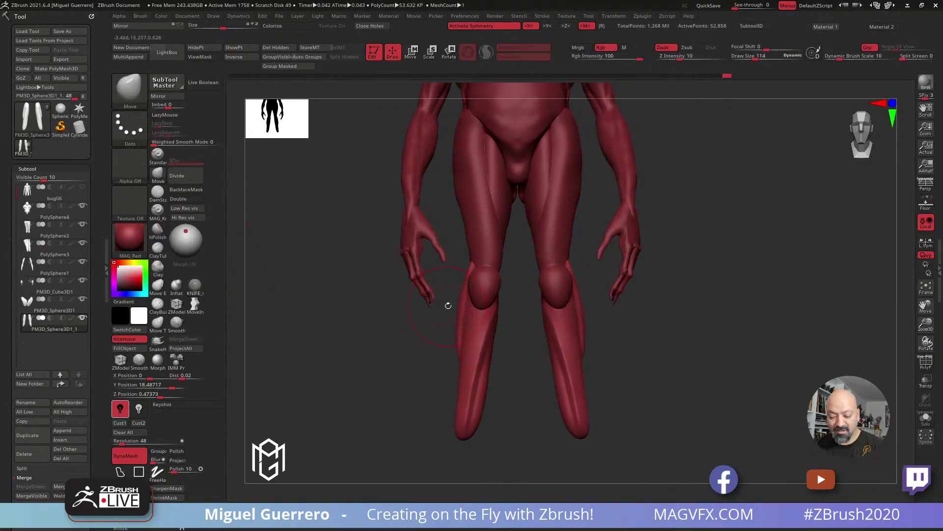
mouse_move(516, 344)
mouse_down()
mouse_move(579, 354)
mouse_move(624, 334)
mouse_up()
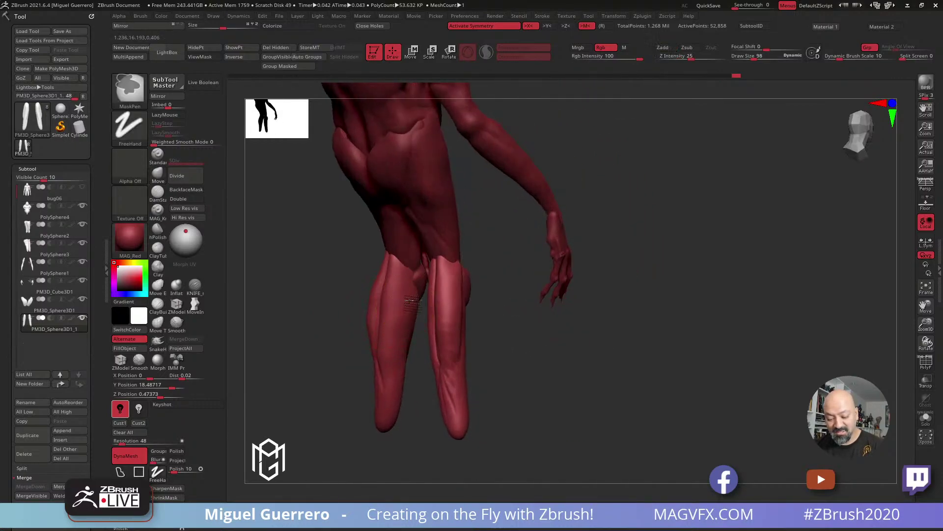
ctrl+click(538, 372)
mouse_move(539, 372)
mouse_down()
mouse_move(459, 385)
mouse_move(431, 337)
mouse_move(417, 334)
mouse_up()
drag(476, 353, 511, 359)
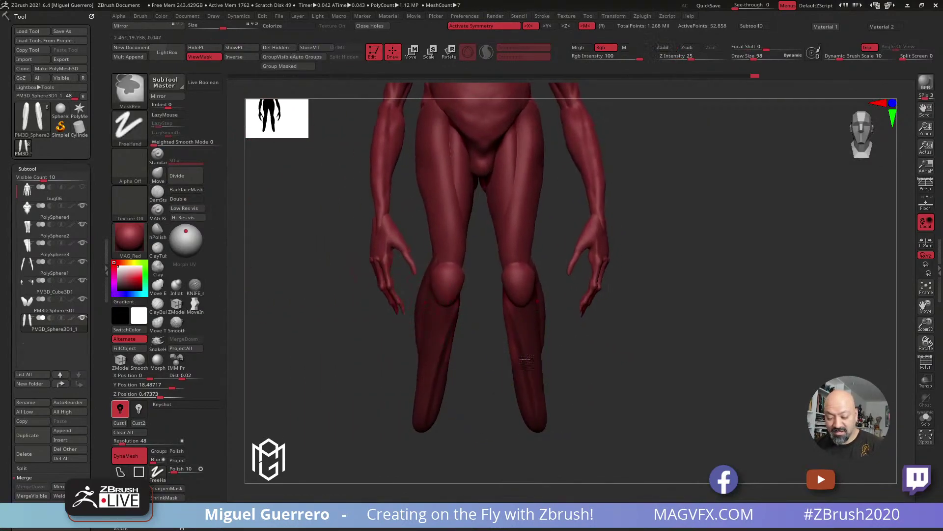
Bulge the inner calves outward from the shins with the Move brush at draw size 98
key(b)
key(m)
key(v)
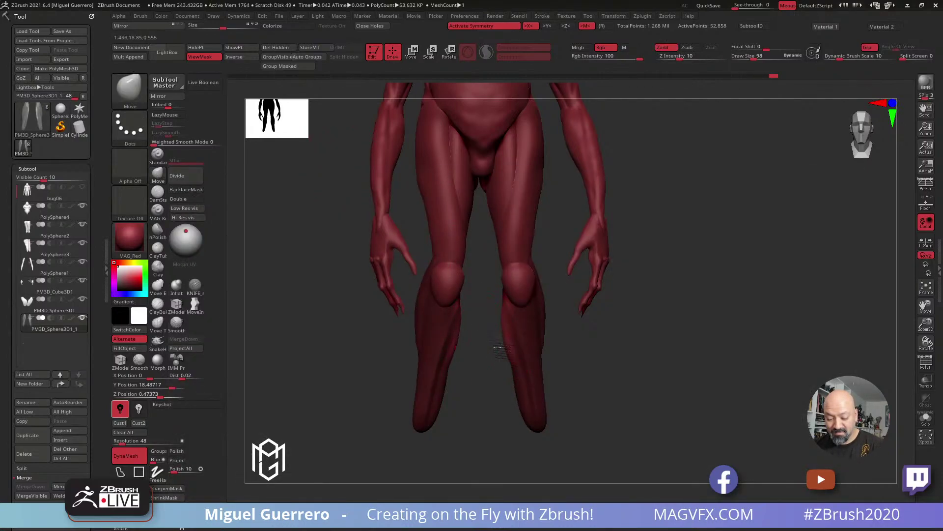
mouse_move(403, 350)
mouse_down()
mouse_move(393, 348)
mouse_move(486, 366)
mouse_move(484, 300)
mouse_up()
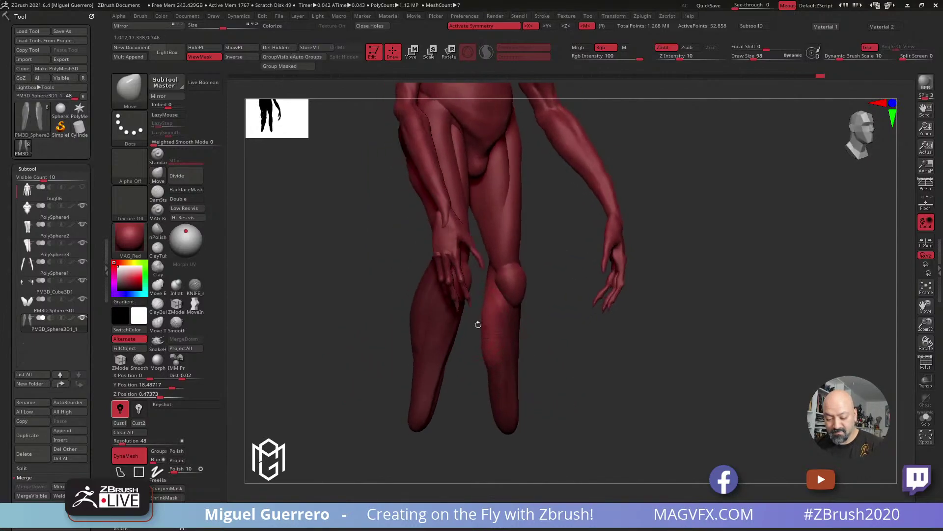
mouse_move(361, 275)
mouse_down()
mouse_move(415, 265)
mouse_move(388, 275)
mouse_up()
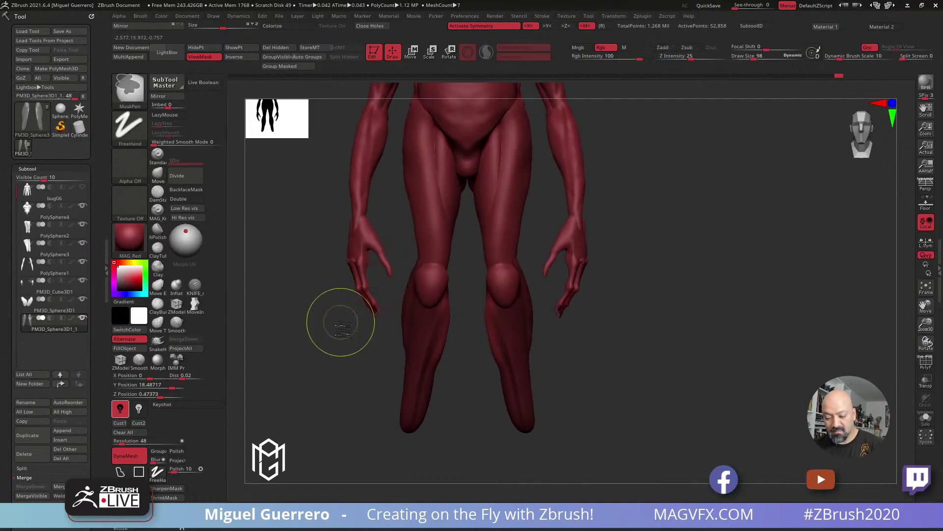
Clear the mask, re-DynaMesh the shins at resolution 48, and smooth the calves
ctrl+drag(342, 321, 358, 336)
ctrl+right_drag(358, 337, 440, 397)
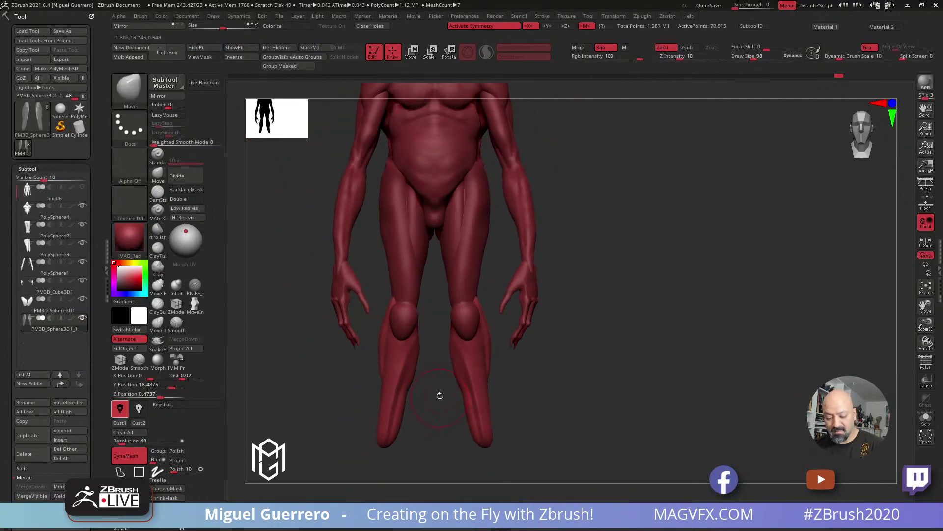
key(shift)
mouse_move(499, 330)
shift+mouse_down()
mouse_move(472, 344)
mouse_move(497, 420)
mouse_move(436, 396)
mouse_move(492, 386)
mouse_move(447, 375)
shift+mouse_up()
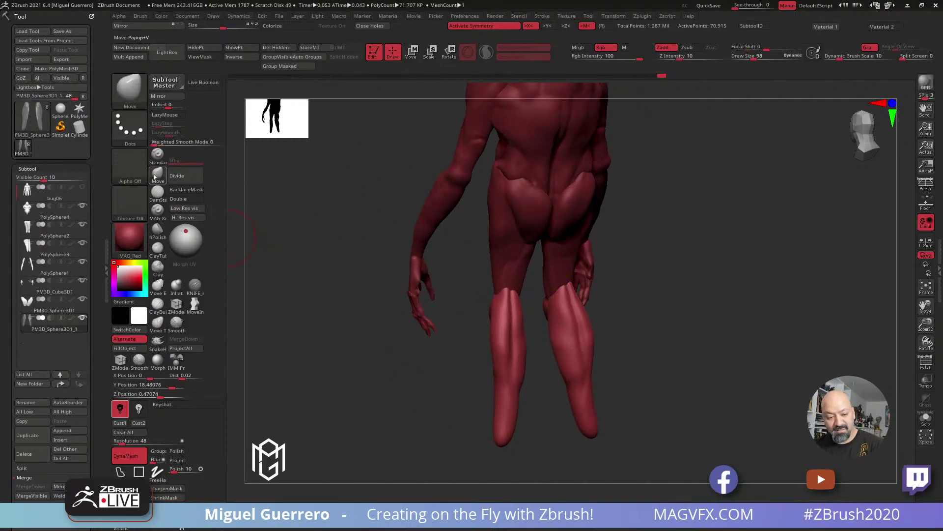
click(341, 266)
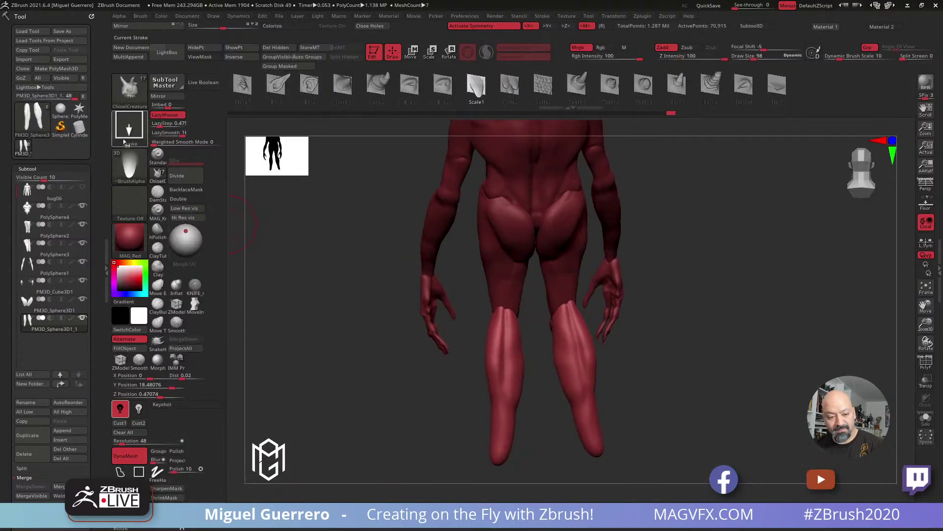
click(118, 171)
click(378, 260)
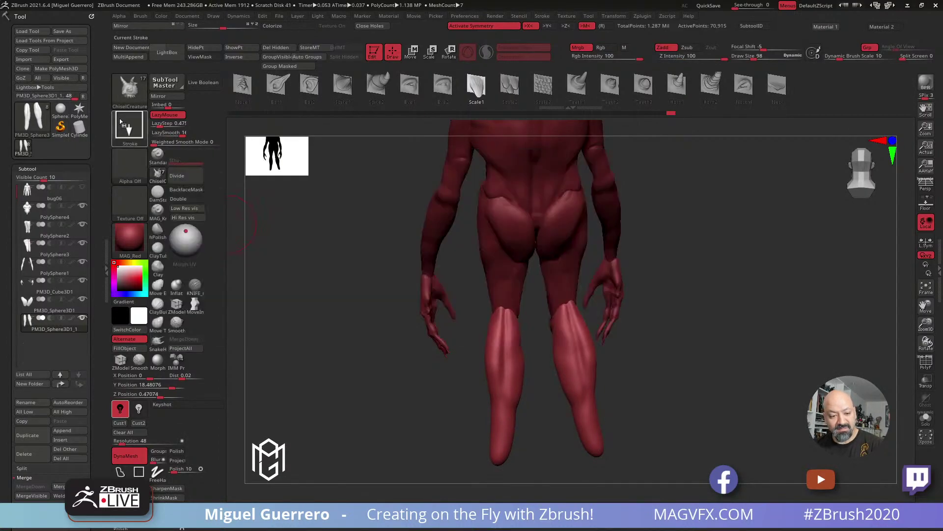
click(129, 127)
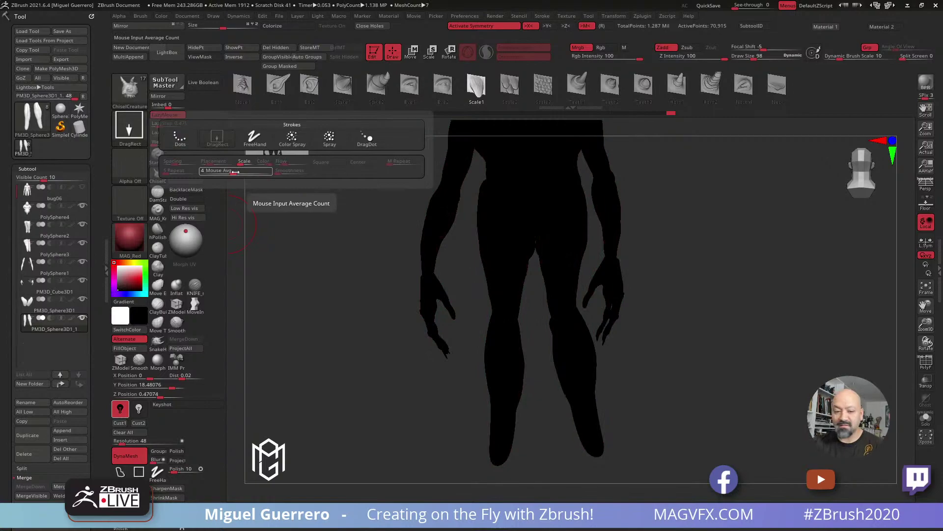
click(129, 127)
click(177, 141)
key(b)
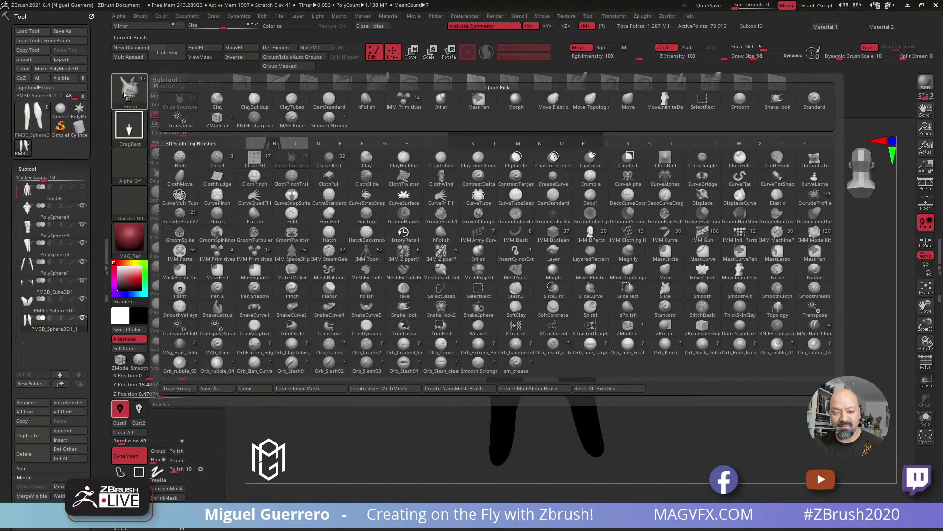
key(m)
key(v)
click(118, 264)
Reshape the calves and tapered lower ends from the back and side with the Move brush at draw size 138
drag(376, 290, 391, 319)
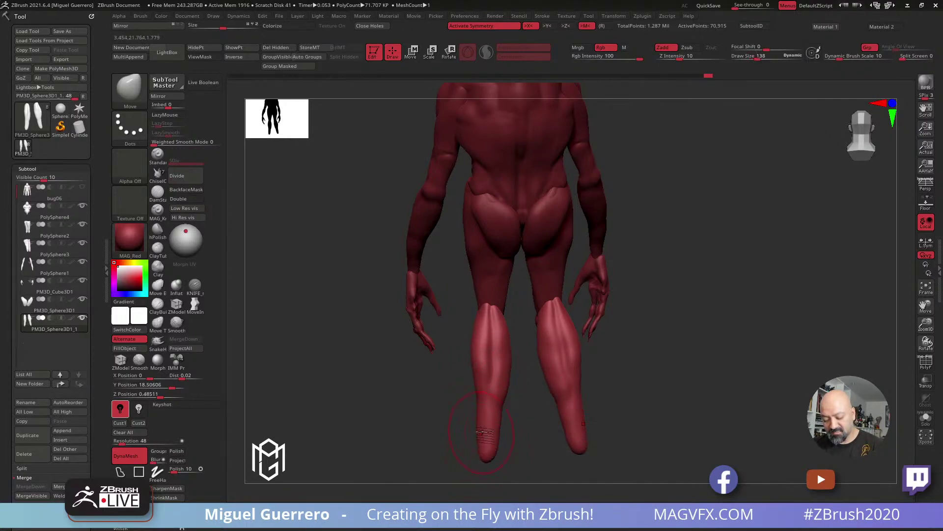
right_drag(482, 321, 410, 315)
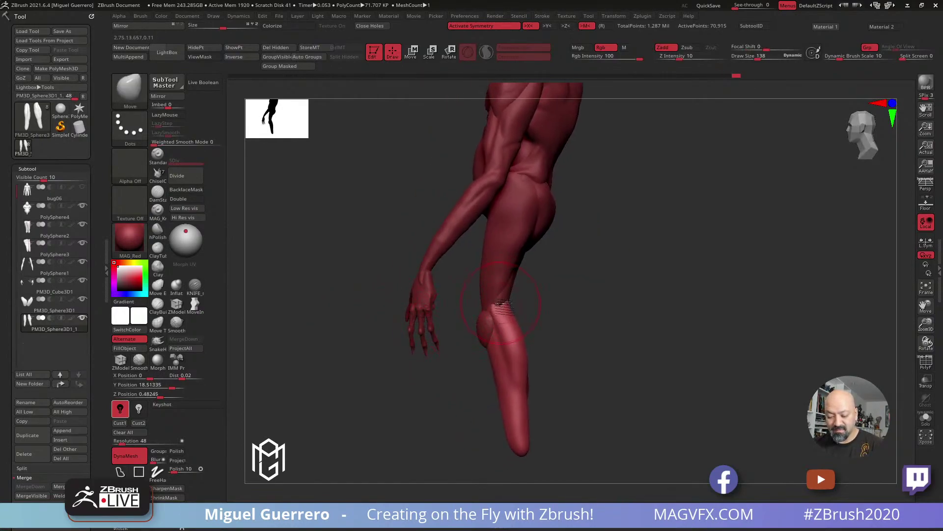
alt+click(511, 265)
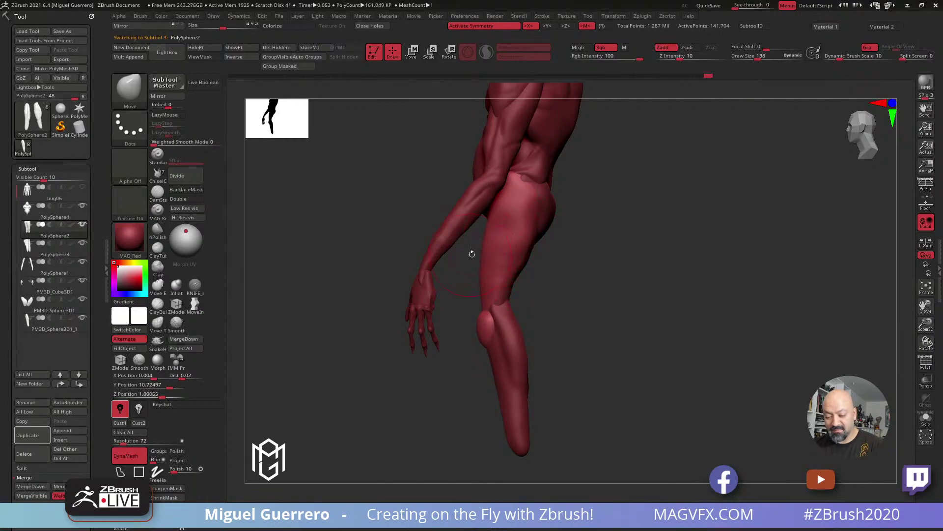
alt+click(524, 378)
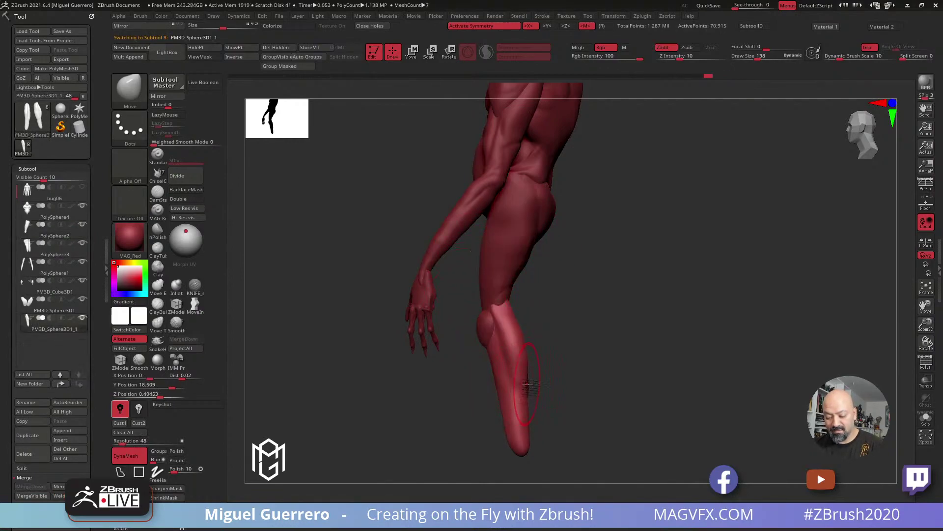
drag(468, 426, 462, 375)
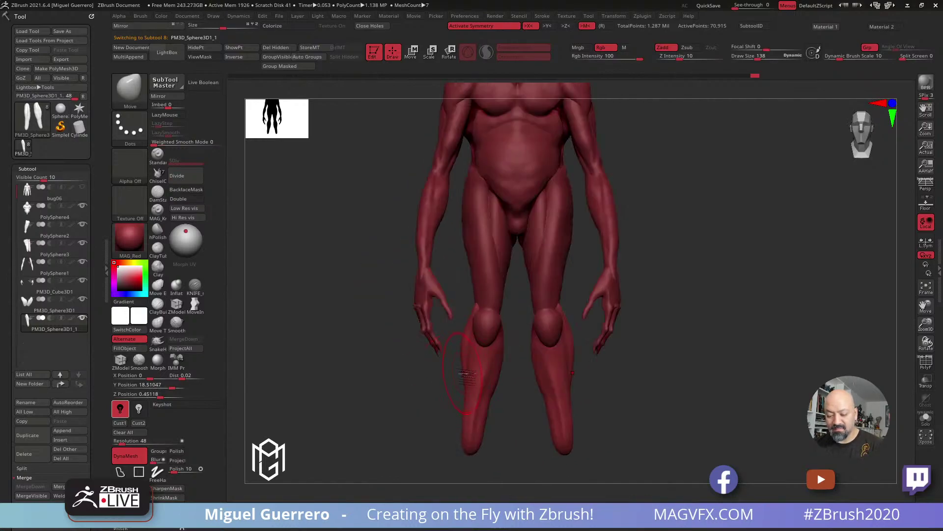
Make the creature's arms the active subtool and choose the Move brush
alt+click(485, 341)
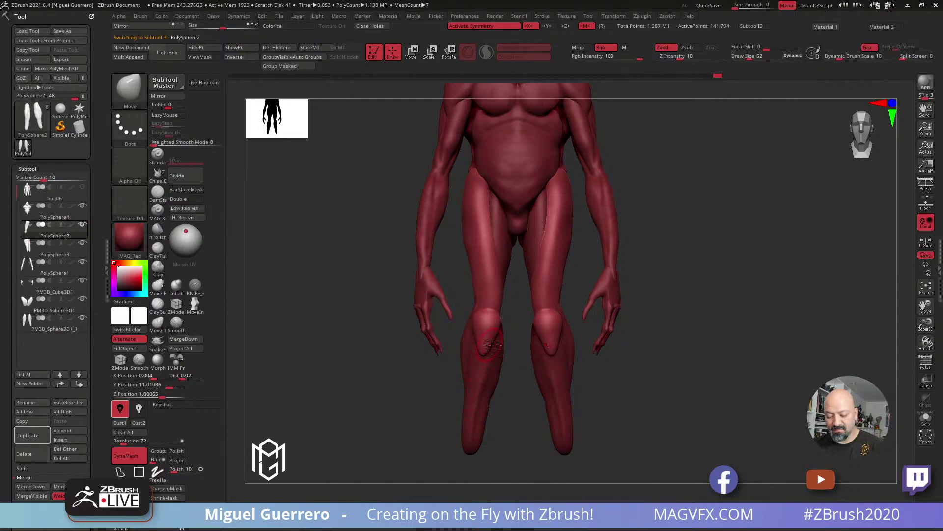
drag(451, 328, 429, 331)
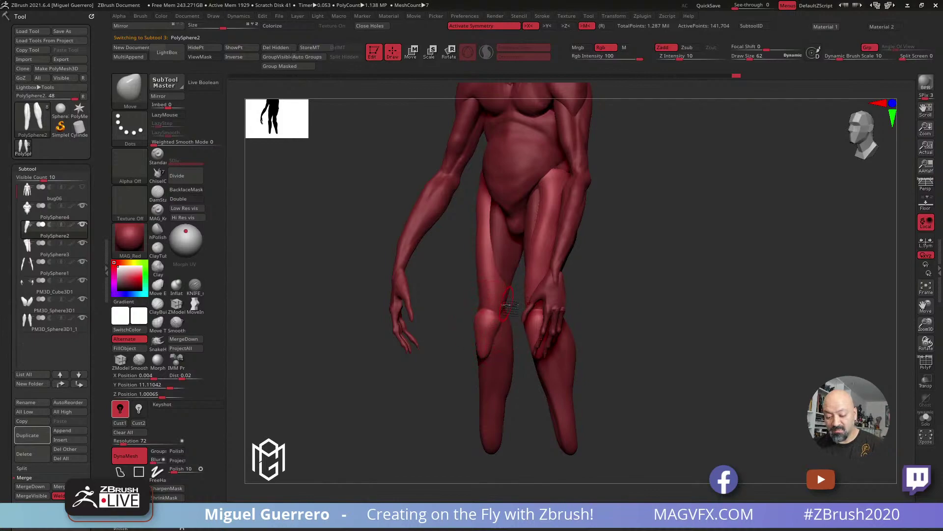
drag(408, 377, 438, 319)
alt+click(517, 290)
mouse_move(441, 286)
mouse_down()
mouse_move(453, 303)
mouse_move(380, 268)
mouse_up()
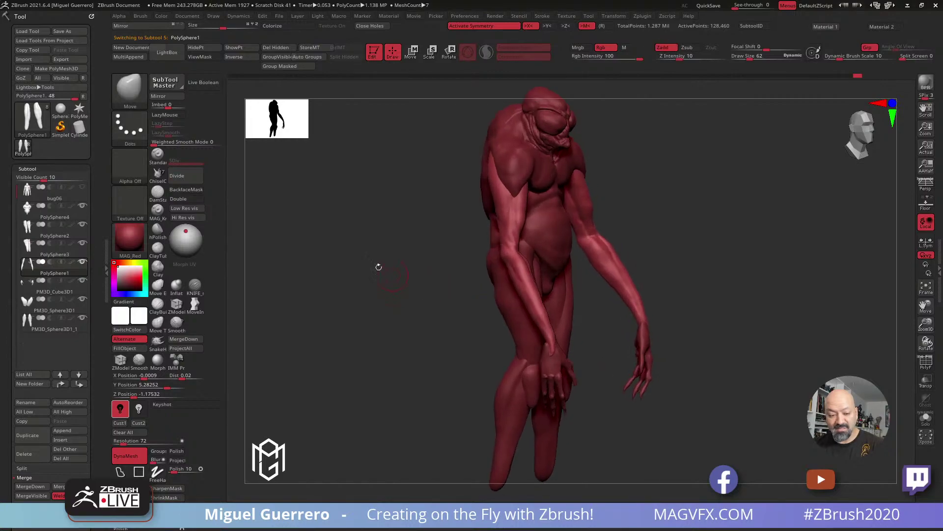
click(155, 191)
click(157, 154)
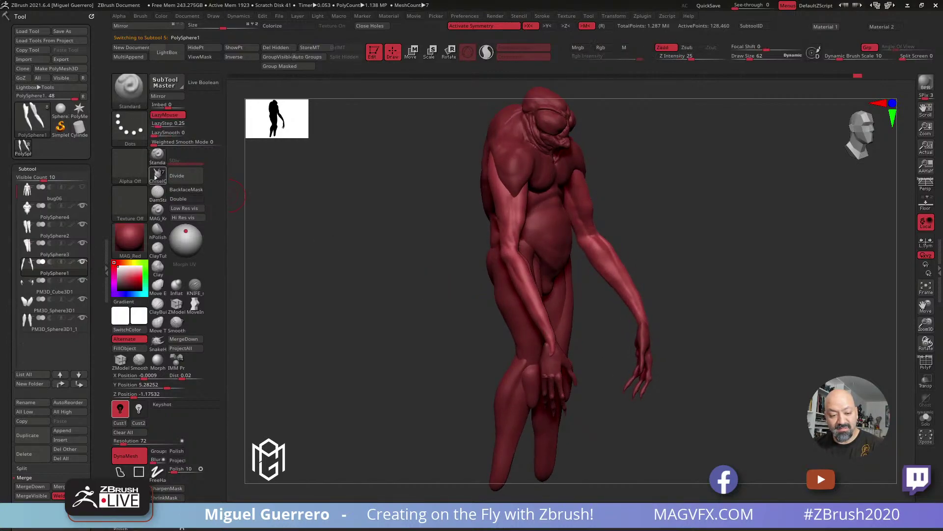
click(157, 175)
click(158, 176)
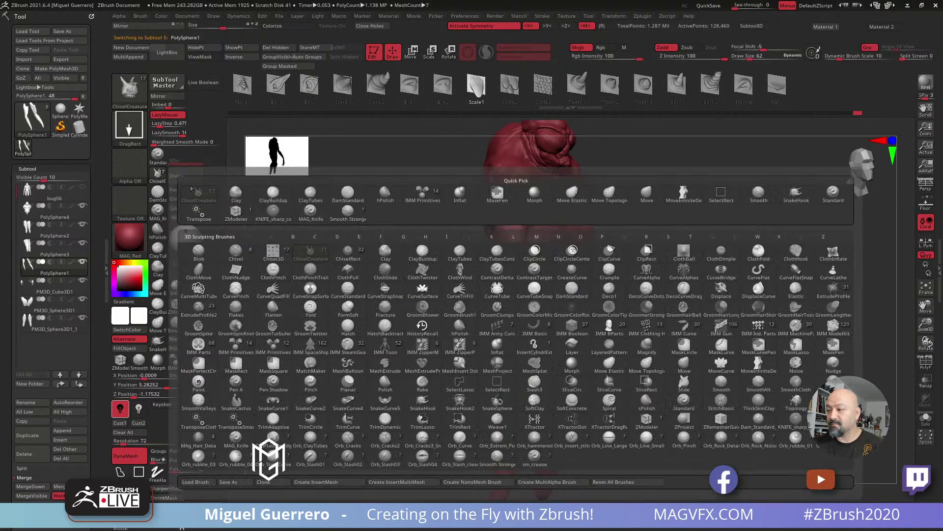
key(m)
key(v)
Reshape the elbows and upper forearms with the Move brush at draw size 86, and smooth the upper arms
drag(398, 327, 462, 273)
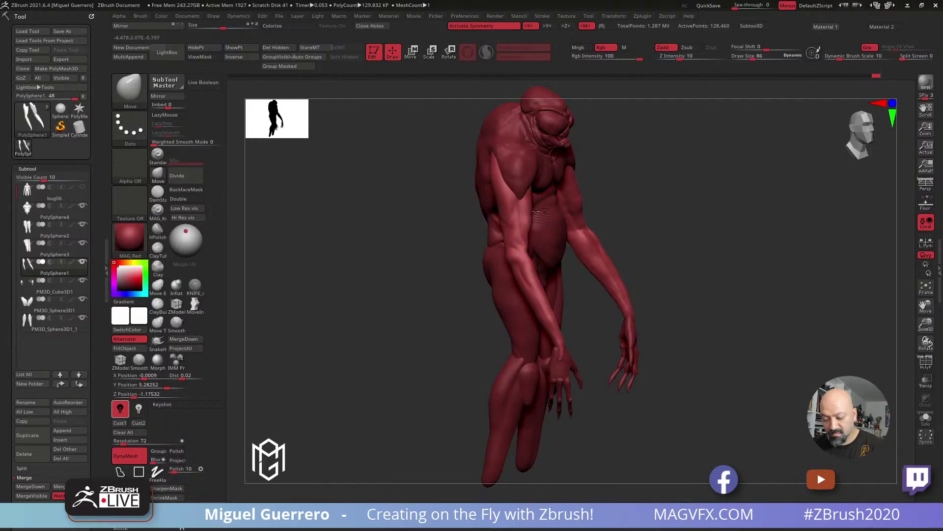
drag(529, 251, 520, 281)
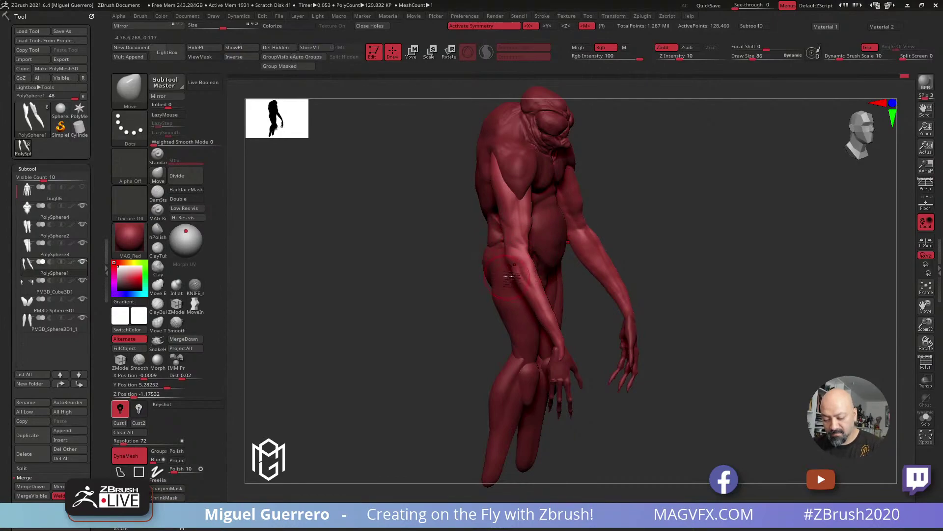
drag(511, 289, 526, 300)
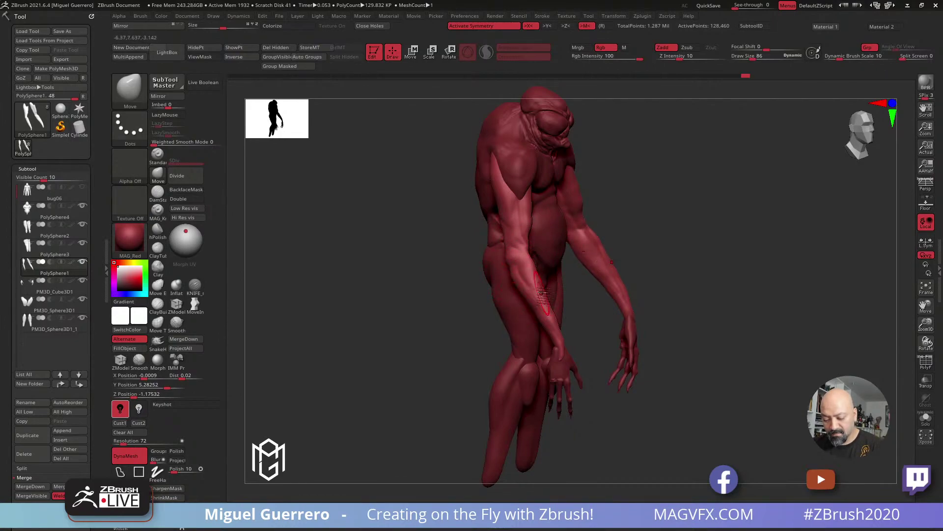
mouse_move(445, 290)
mouse_down()
mouse_move(412, 293)
mouse_move(540, 252)
mouse_move(526, 251)
mouse_move(560, 260)
mouse_move(516, 238)
mouse_up()
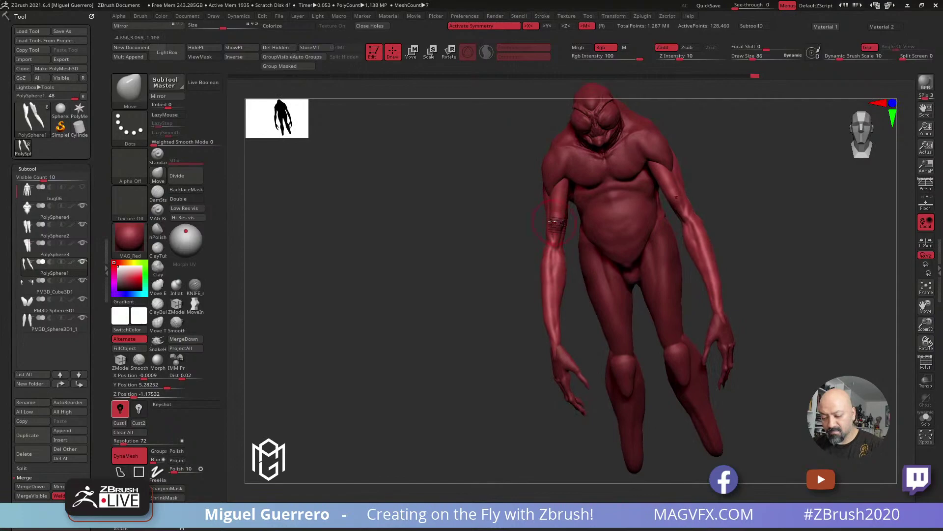
key(shift)
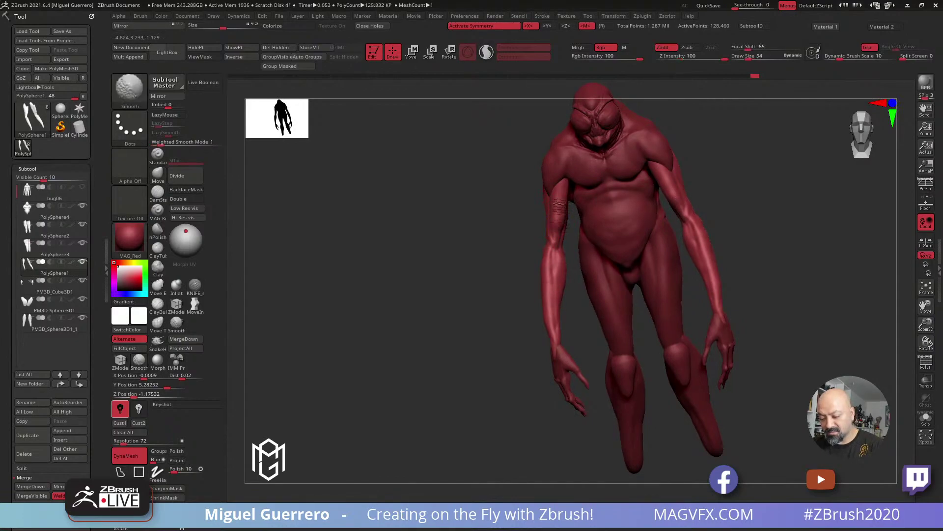
mouse_move(454, 220)
mouse_down()
mouse_move(480, 225)
mouse_move(474, 235)
mouse_move(489, 240)
mouse_move(410, 255)
mouse_move(389, 246)
mouse_up()
drag(403, 272, 419, 268)
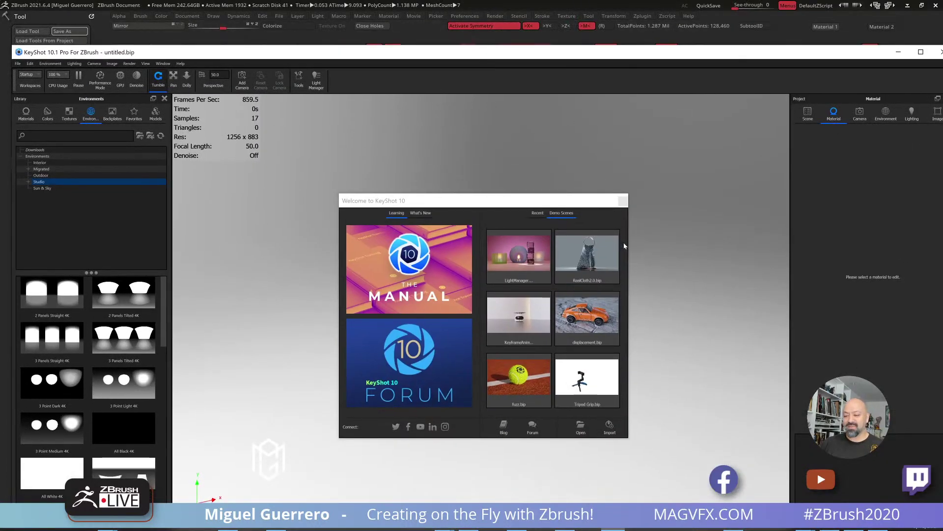
Close the KeyShot welcome dialog and resize the KeyShot window so that it fits on the screen
click(622, 201)
drag(560, 52, 615, 60)
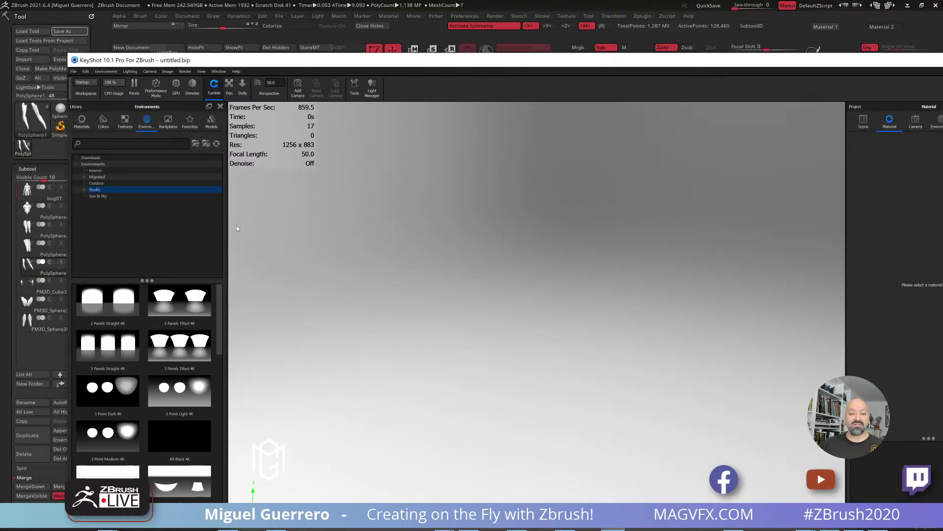
drag(77, 61, 134, 49)
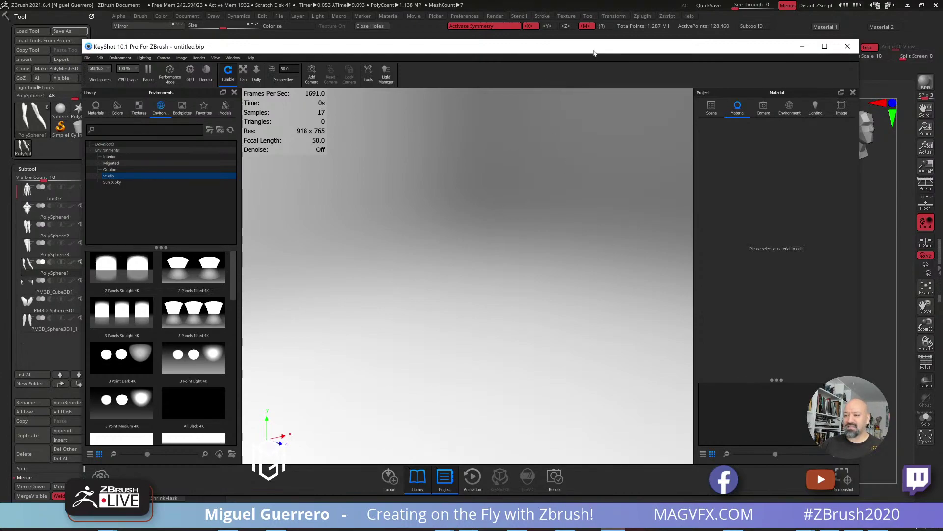
Switch back to ZBrush, enable the KeyShot renderer, and send the creature to KeyShot with a BPR render
click(594, 22)
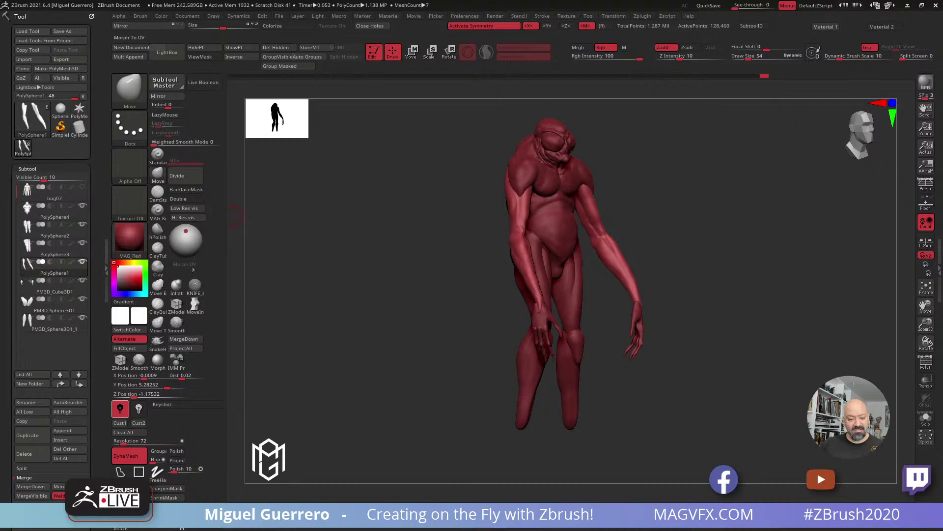
click(177, 404)
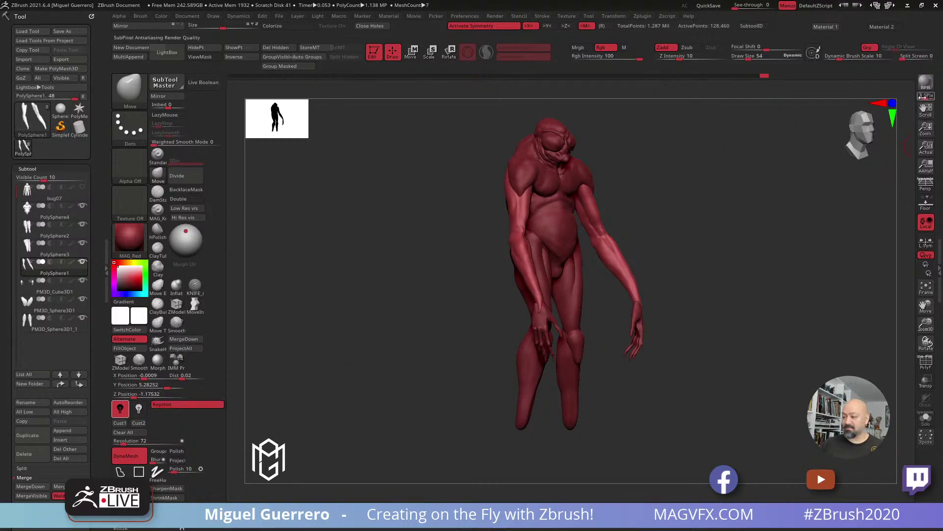
click(925, 82)
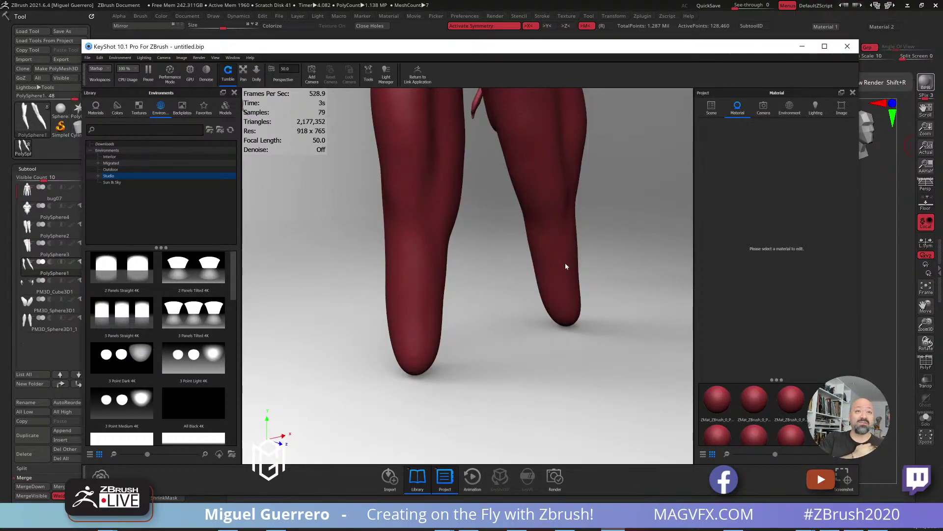
Frame the whole creature from the front in the KeyShot render view
scroll(499, 271, up, 3)
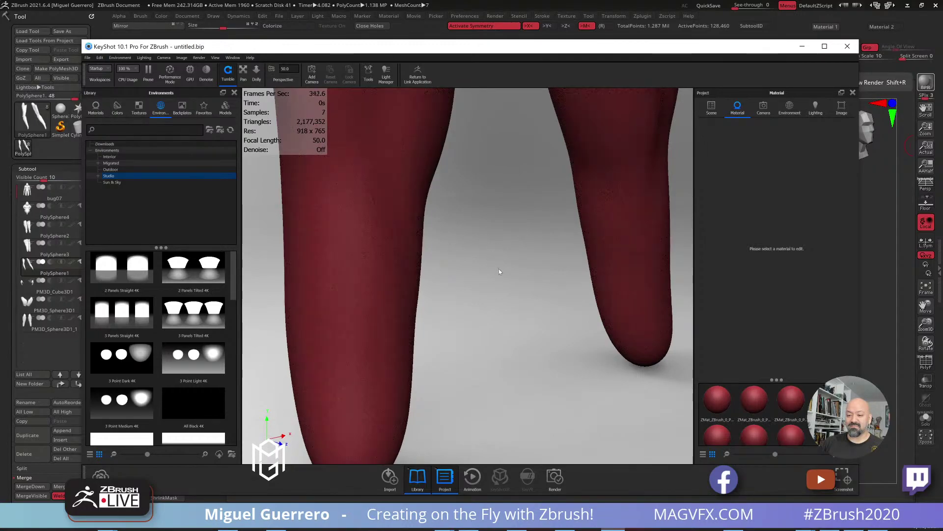
scroll(500, 270, down, 5)
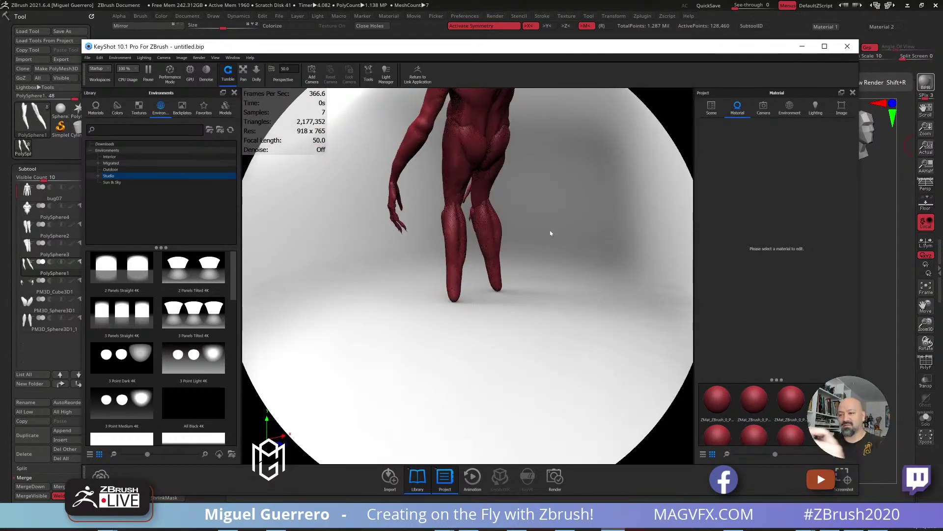
drag(552, 270, 571, 204)
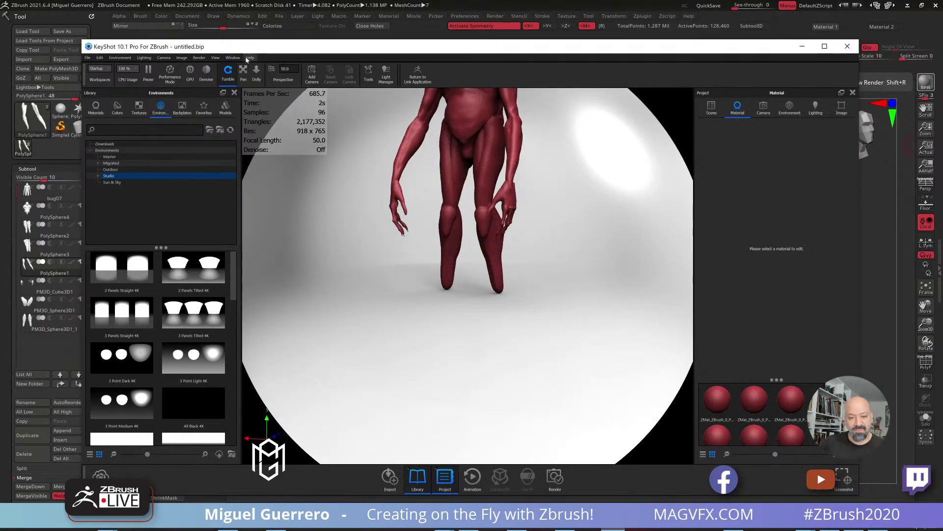
click(243, 71)
drag(363, 152, 386, 272)
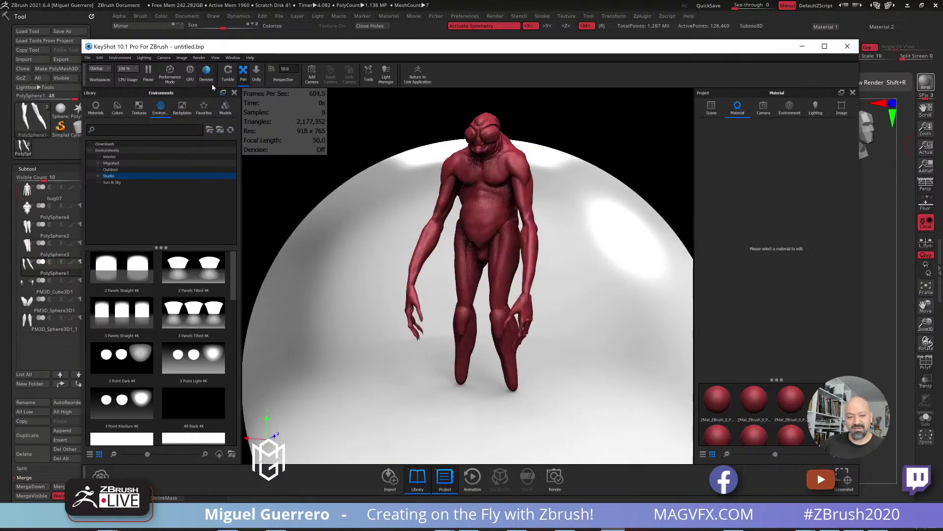
click(226, 79)
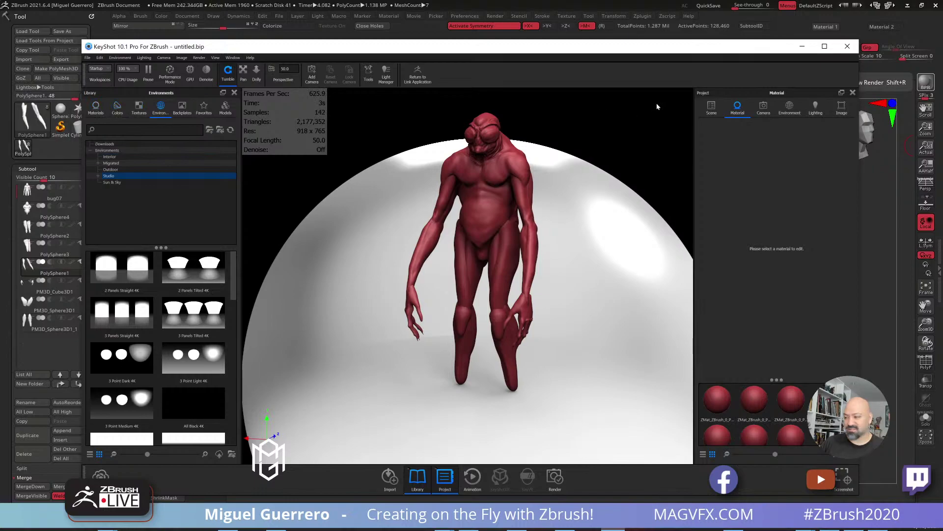
click(785, 110)
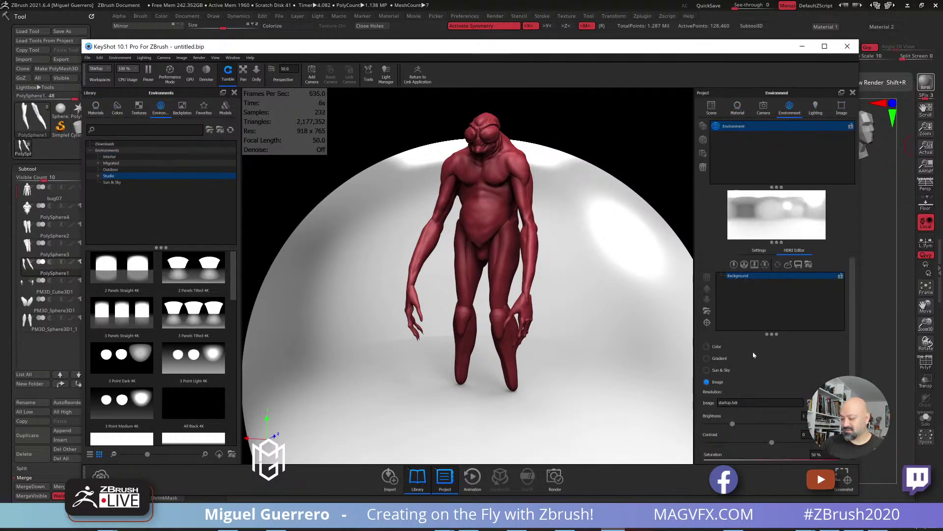
scroll(753, 353, down, 3)
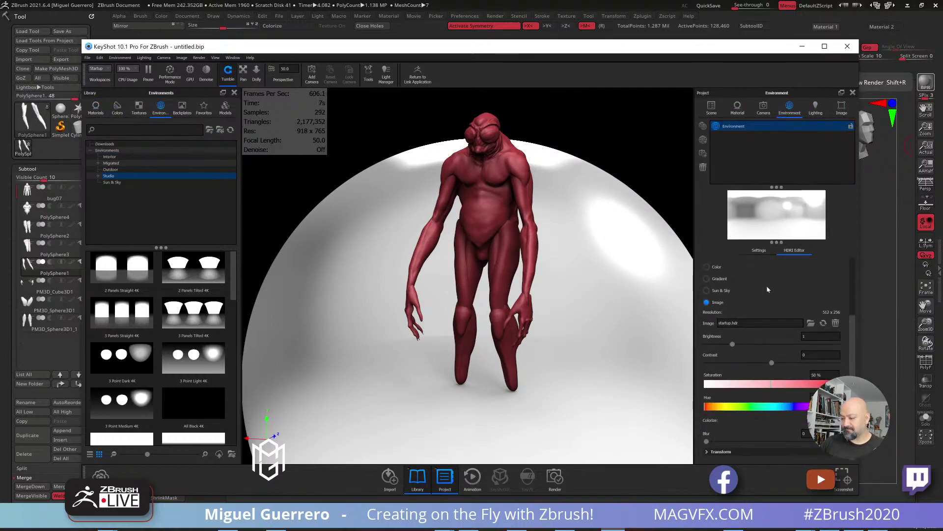
scroll(768, 290, up, 3)
scroll(764, 300, down, 2)
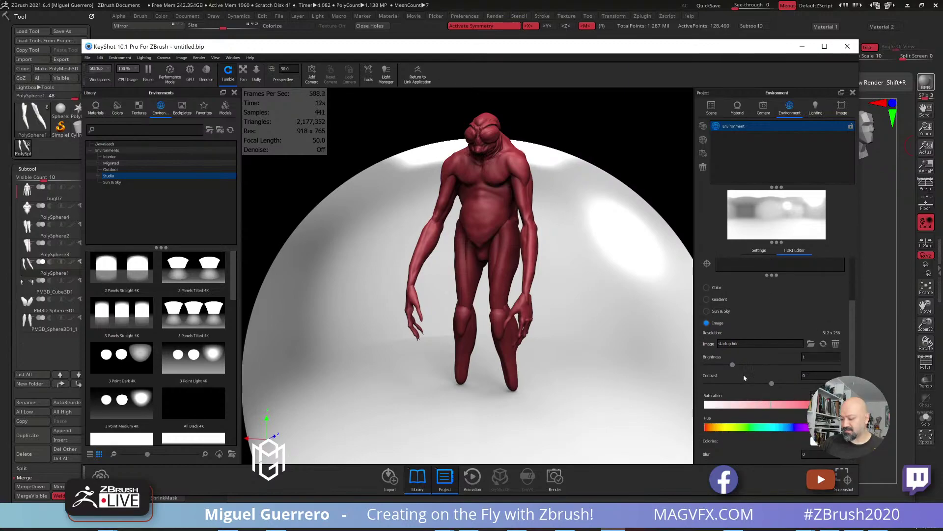
scroll(743, 374, up, 2)
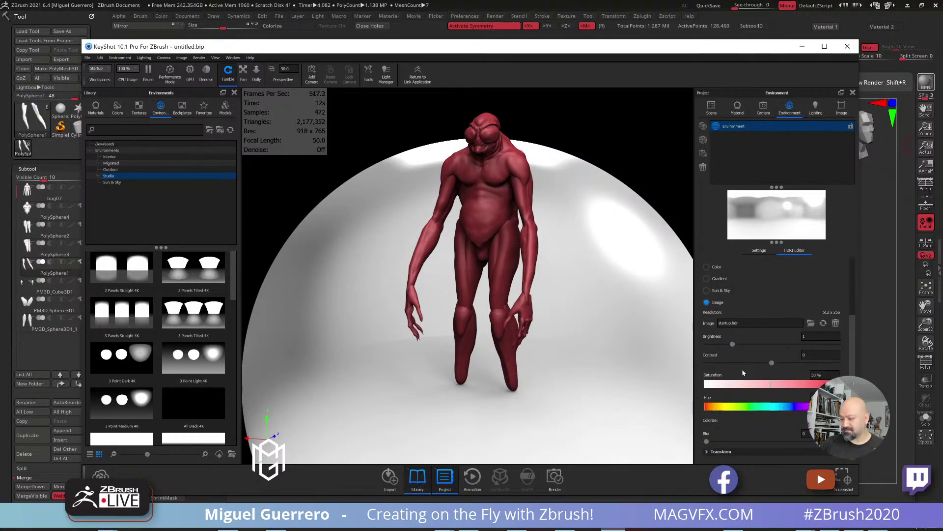
Set the camera's perspective focal length to 85
click(737, 107)
click(763, 107)
click(288, 69)
text(85)
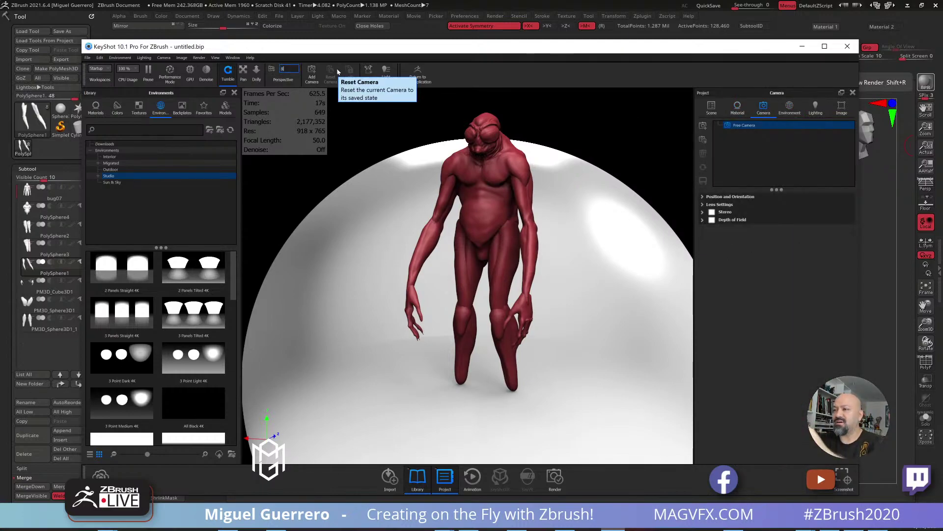
key(Return)
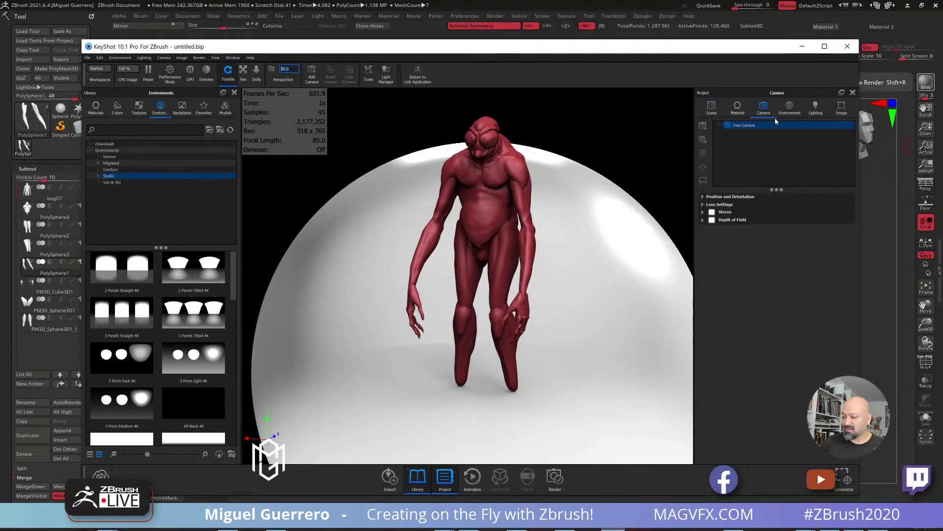
Enlarge the lighting environment to a size of about 64.4
click(796, 108)
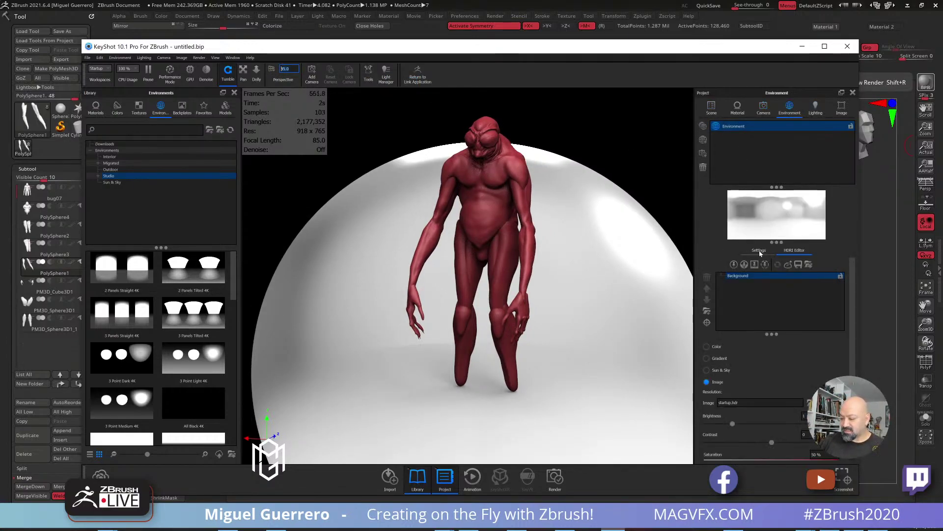
click(746, 252)
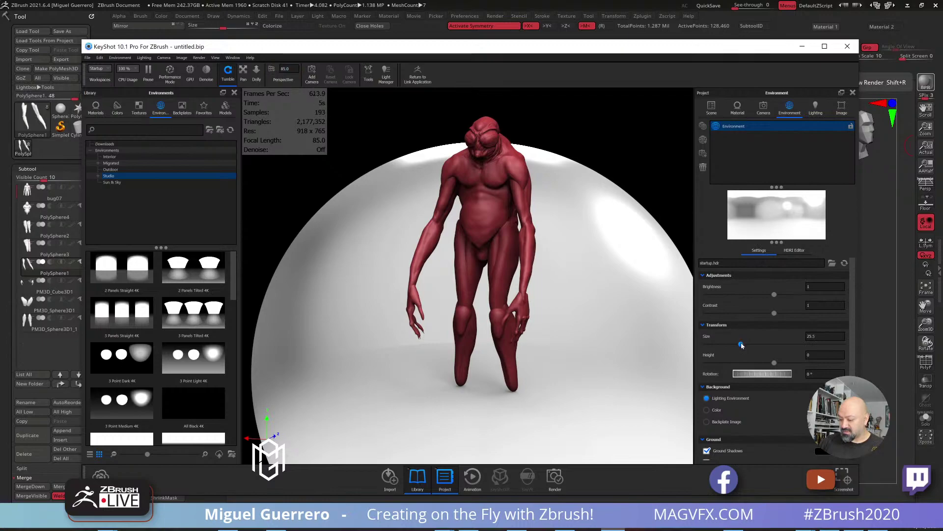
drag(741, 343, 793, 344)
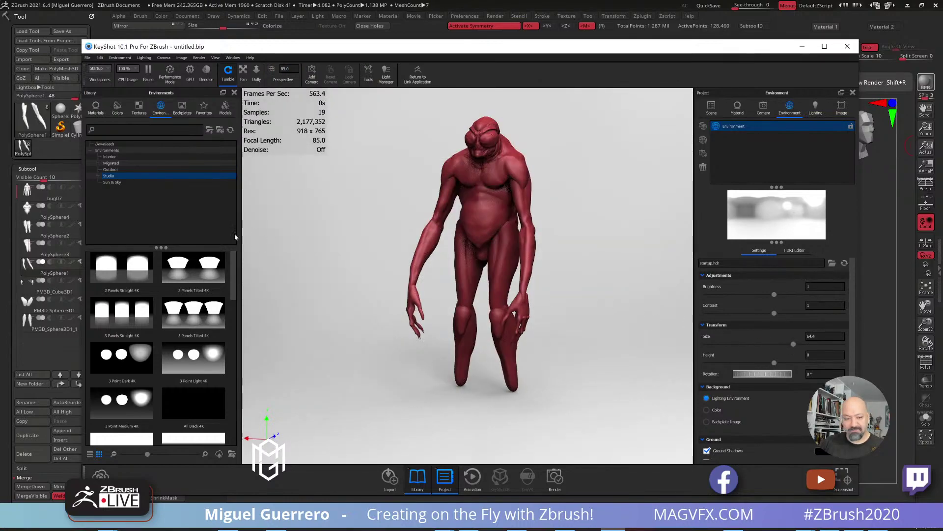
Try the Materials 4K studio environment on the scene and replace it with Overhead Panel 4K
scroll(155, 347, down, 5)
drag(155, 348, 332, 276)
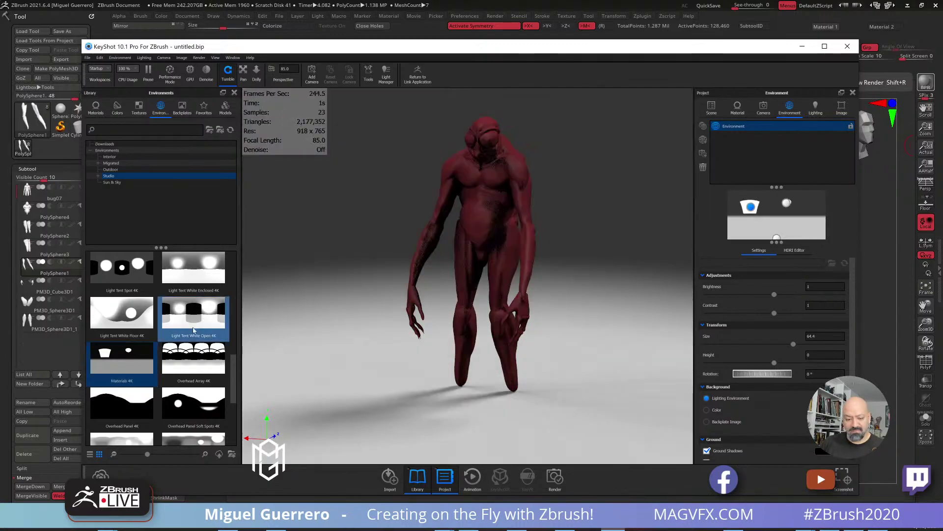
scroll(163, 334, down, 3)
scroll(160, 337, up, 3)
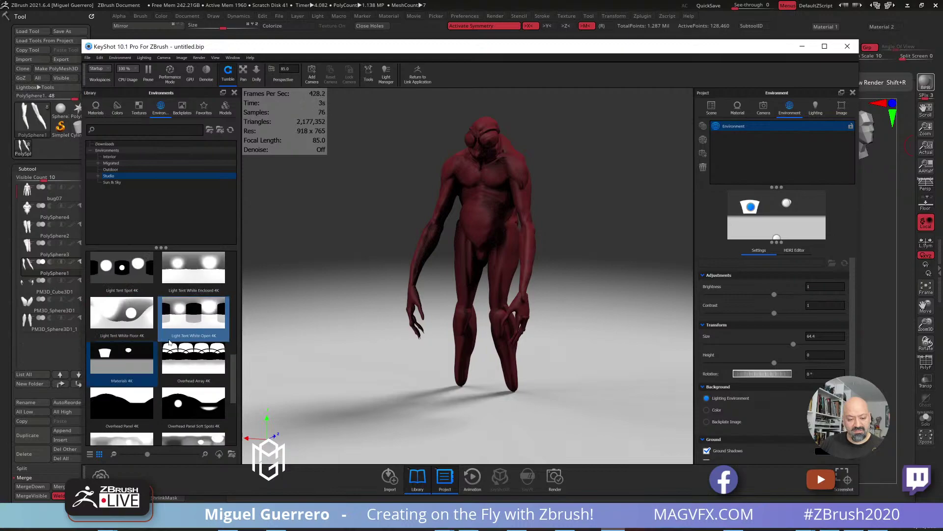
drag(139, 403, 306, 366)
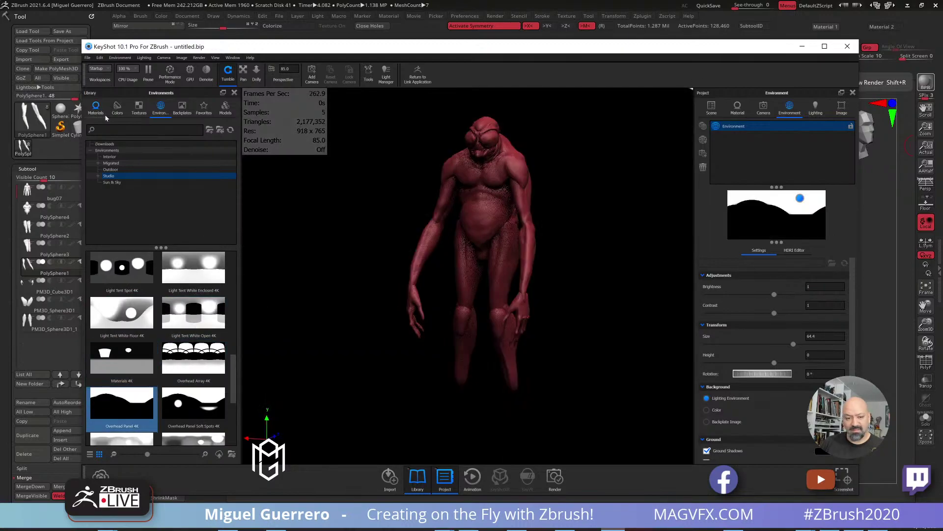
Apply the translucent Human Skin 1 50mm material from the library to the creature's head and torso part
click(117, 108)
click(96, 107)
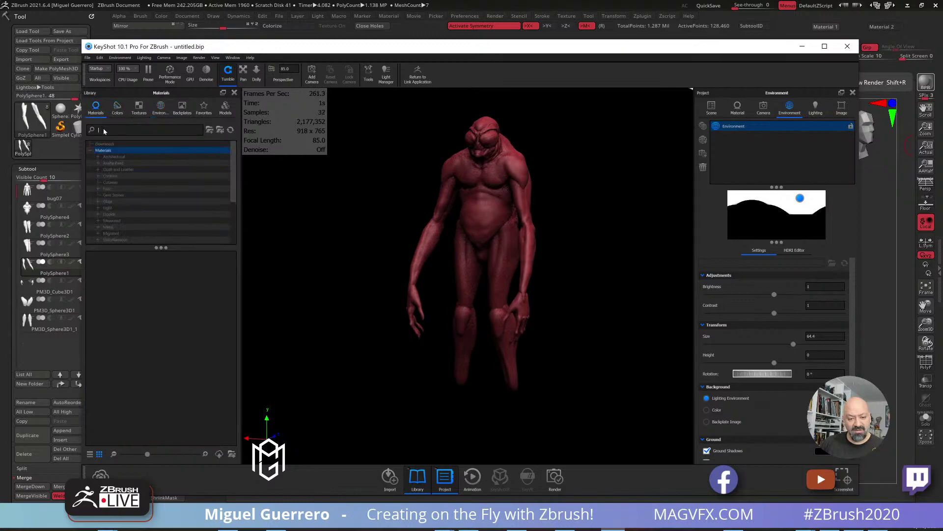
scroll(129, 229, down, 5)
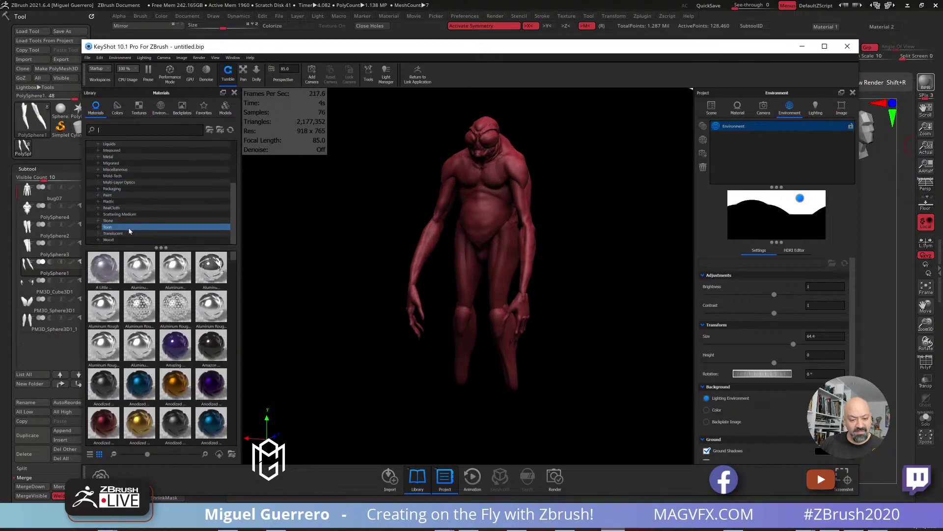
click(129, 233)
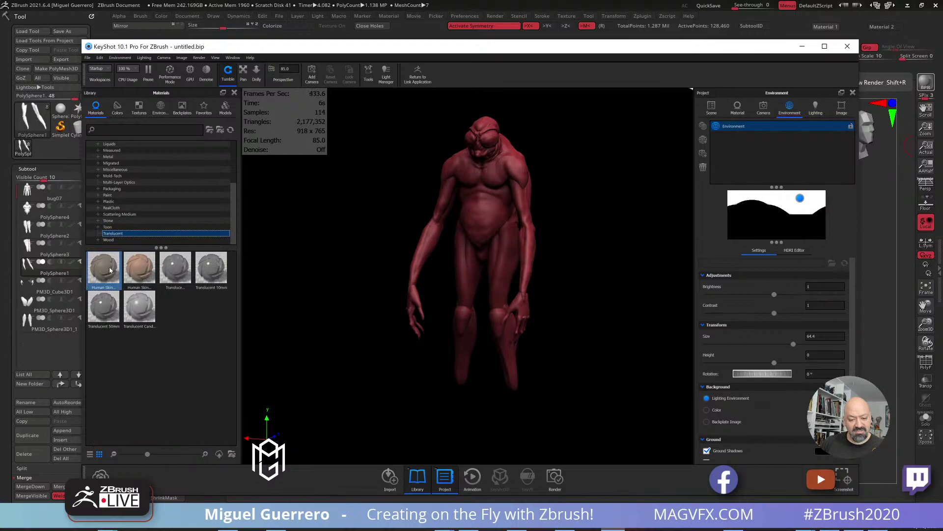
drag(110, 269, 461, 219)
Assign the Human Skin 1 50mm material already in the scene to the whole ZBrush model group
click(737, 107)
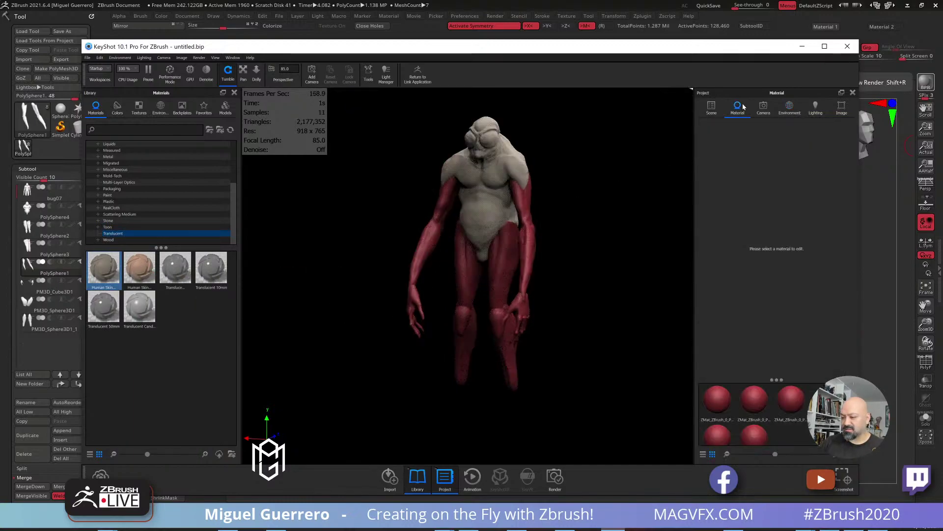
click(712, 107)
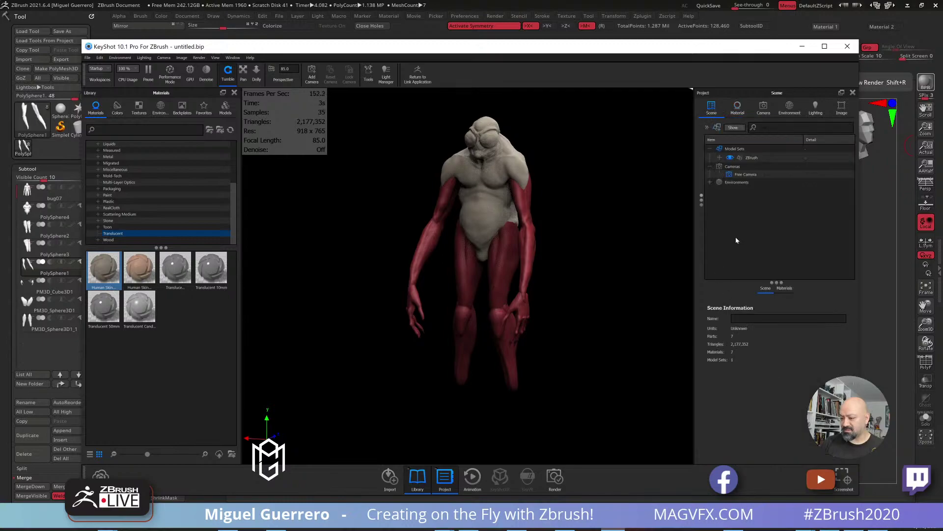
click(784, 288)
drag(791, 352, 746, 160)
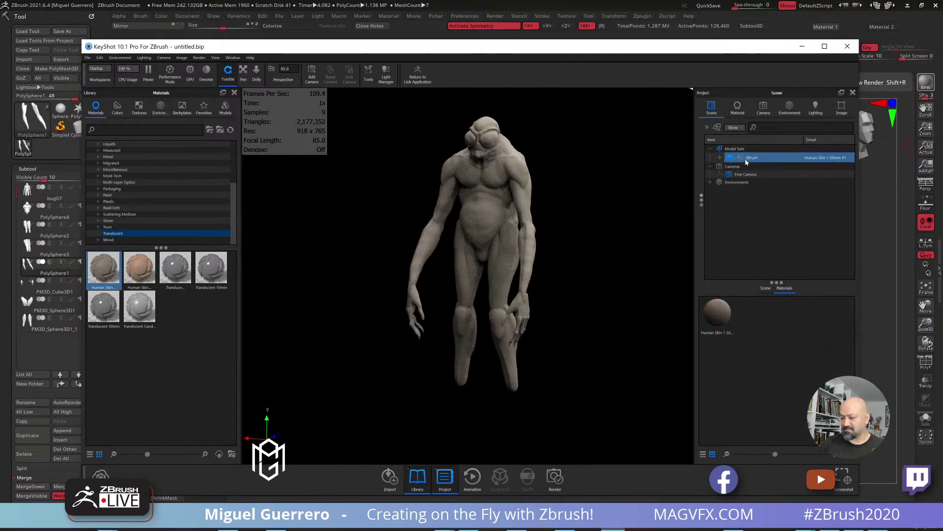
Open the skin material's properties for the whole model group and set its translucency to 1
click(735, 109)
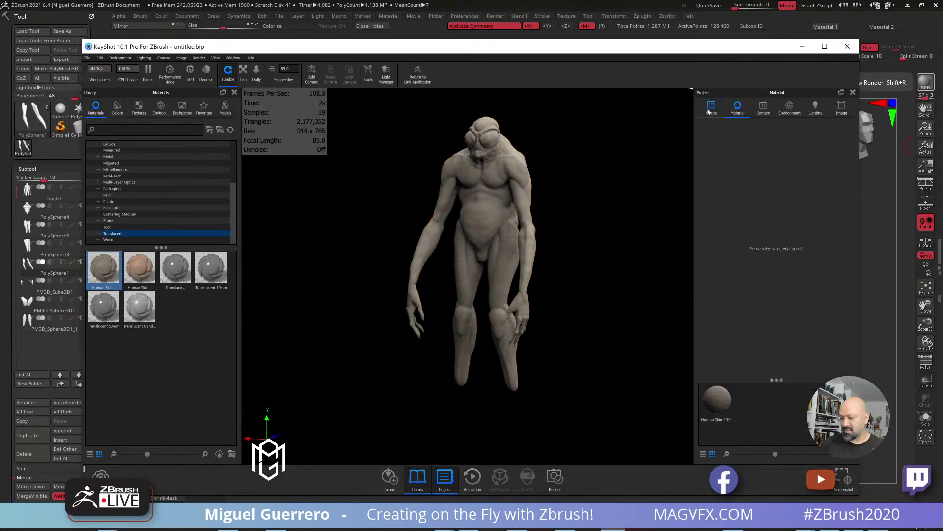
click(711, 107)
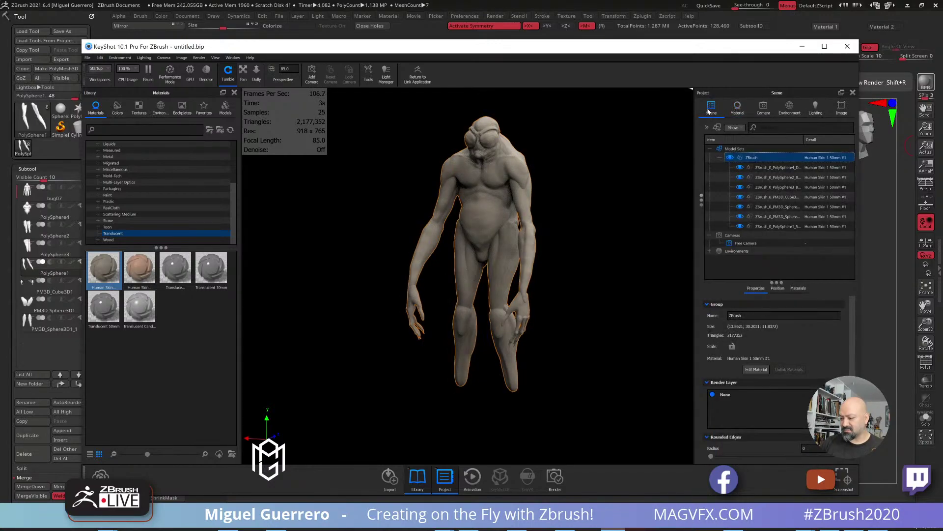
click(738, 108)
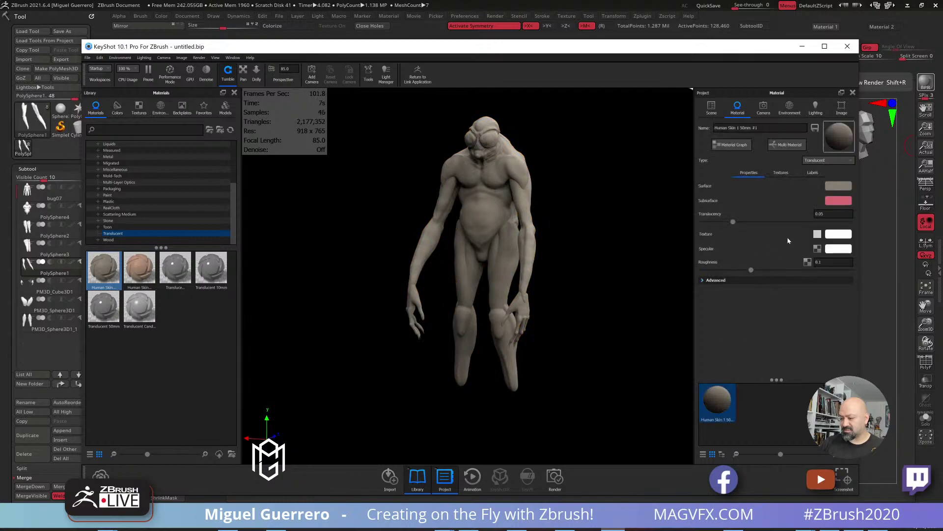
click(817, 214)
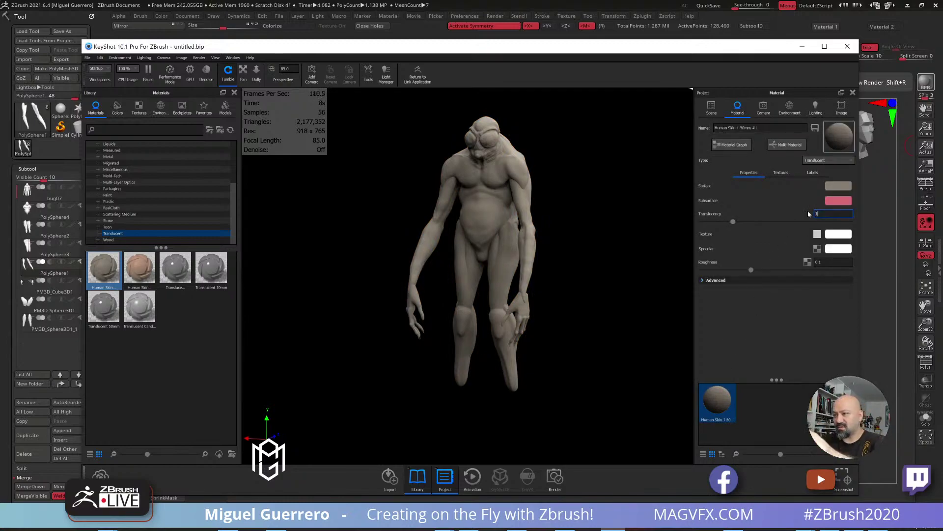
text(1)
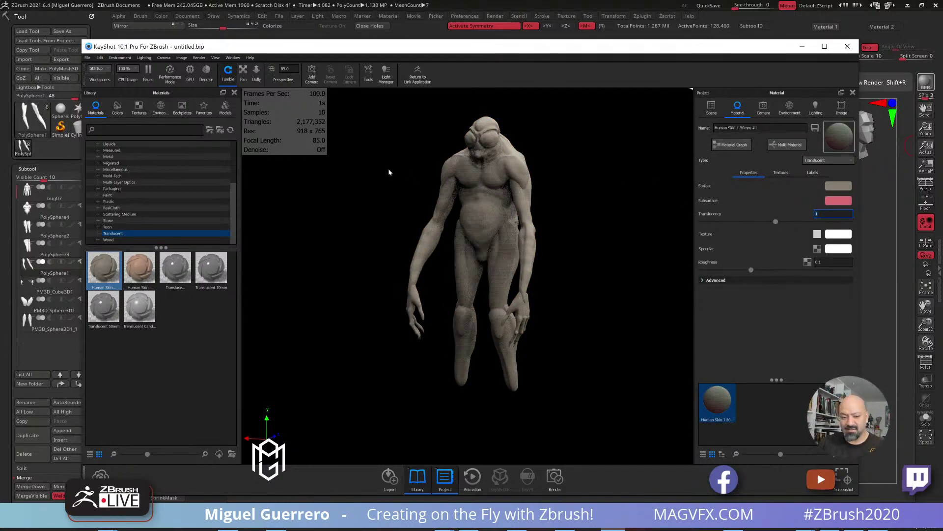
Try the migrated pixologic_barcelona_tunnel environment on the scene
click(167, 112)
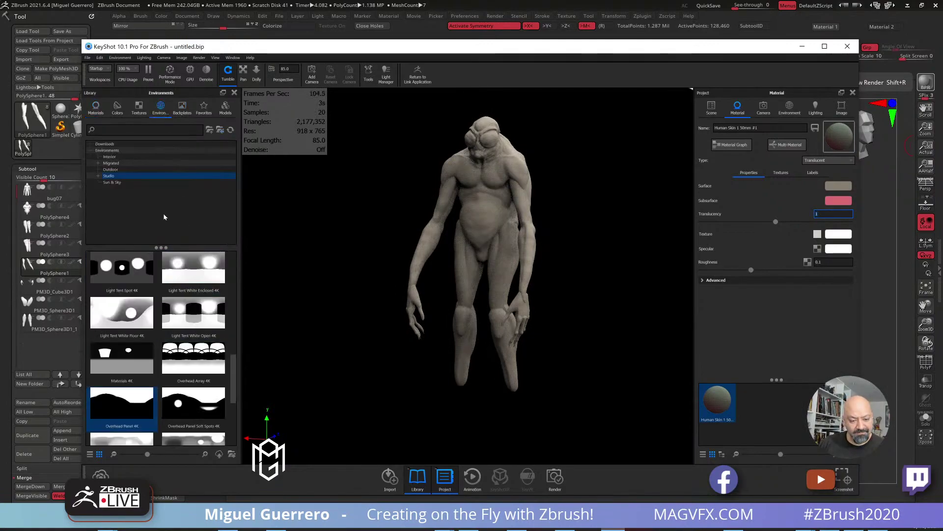
click(142, 170)
click(140, 163)
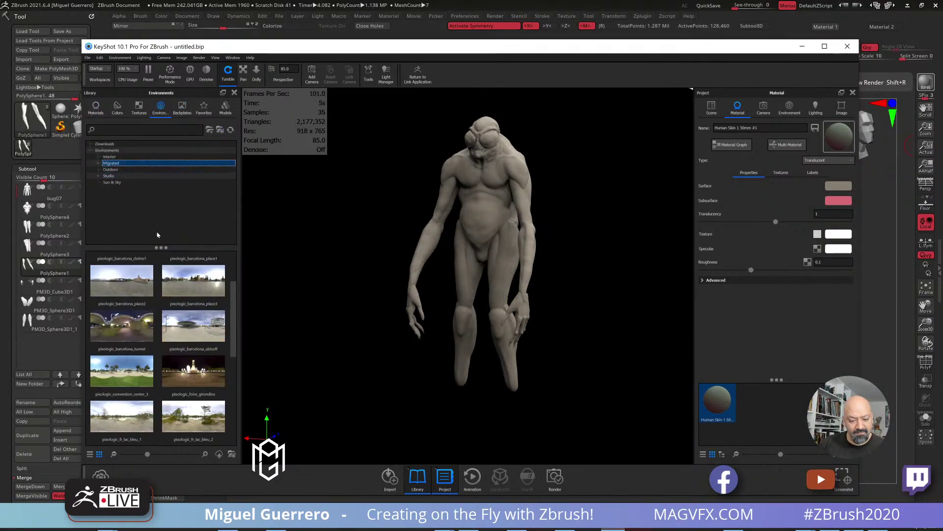
click(127, 323)
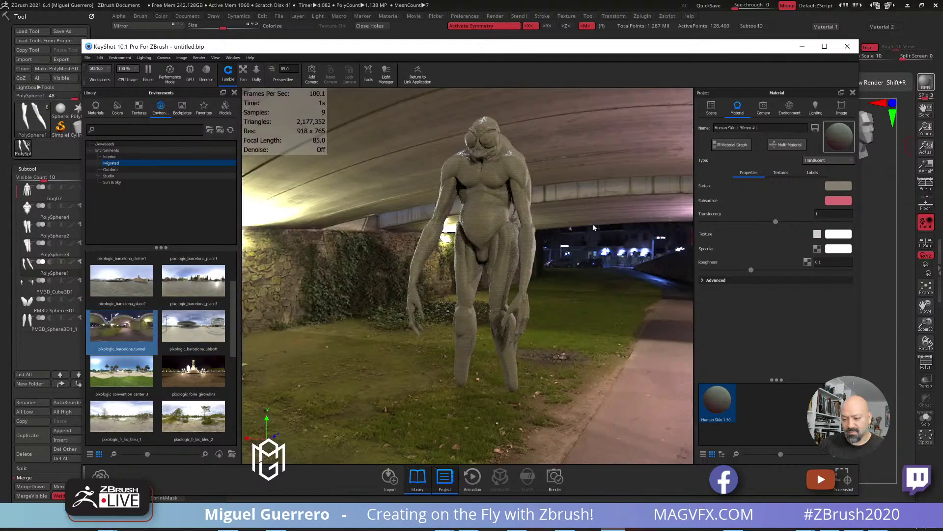
Set the skin material's translucency to 10
drag(827, 214, 802, 210)
text(10)
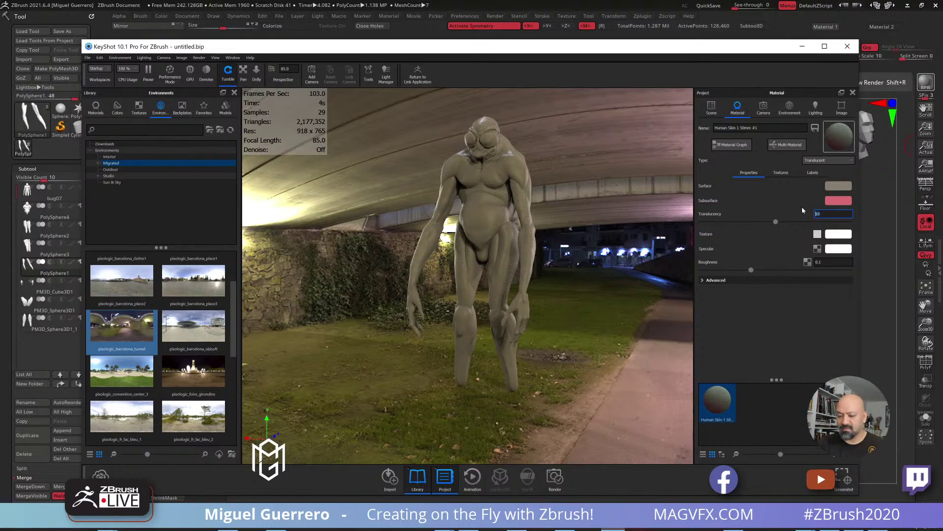
key(Return)
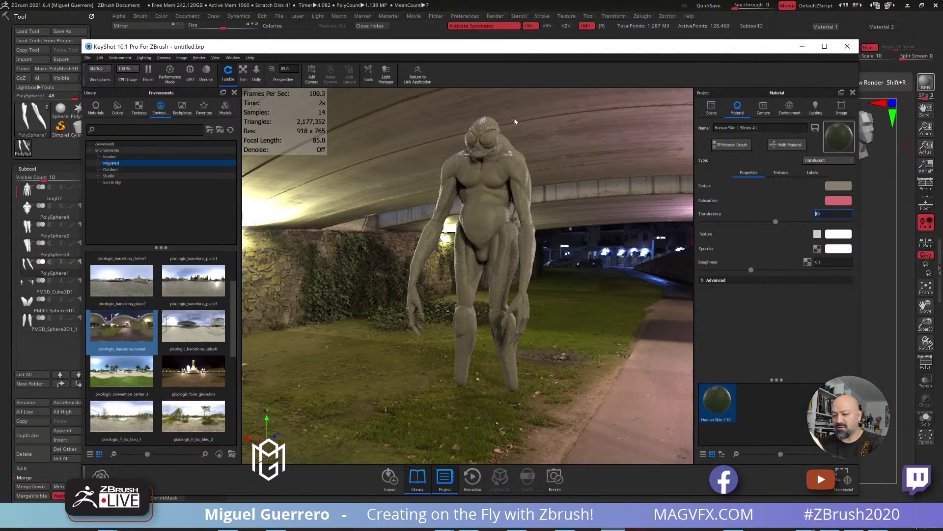
Bring the render view in close on the creature's head and torso to inspect the skin material
click(243, 74)
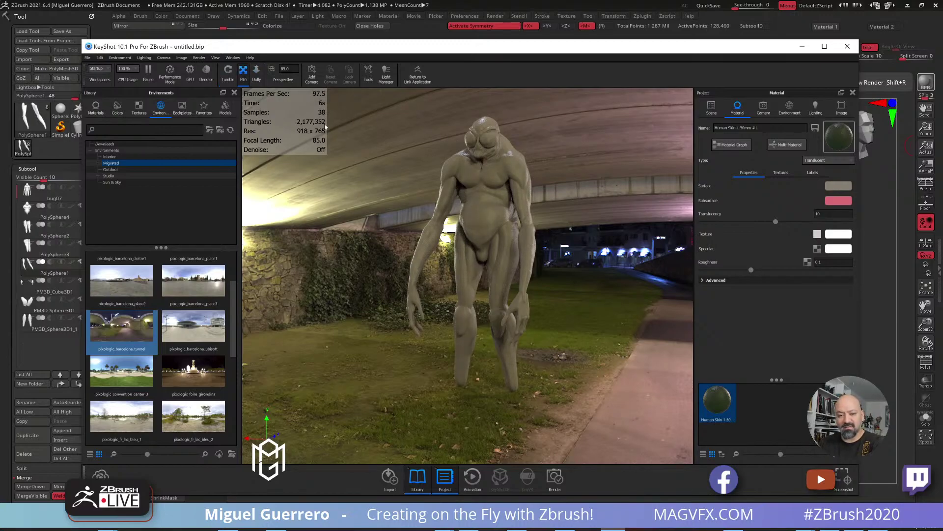
scroll(363, 158, down, 2)
scroll(363, 158, up, 6)
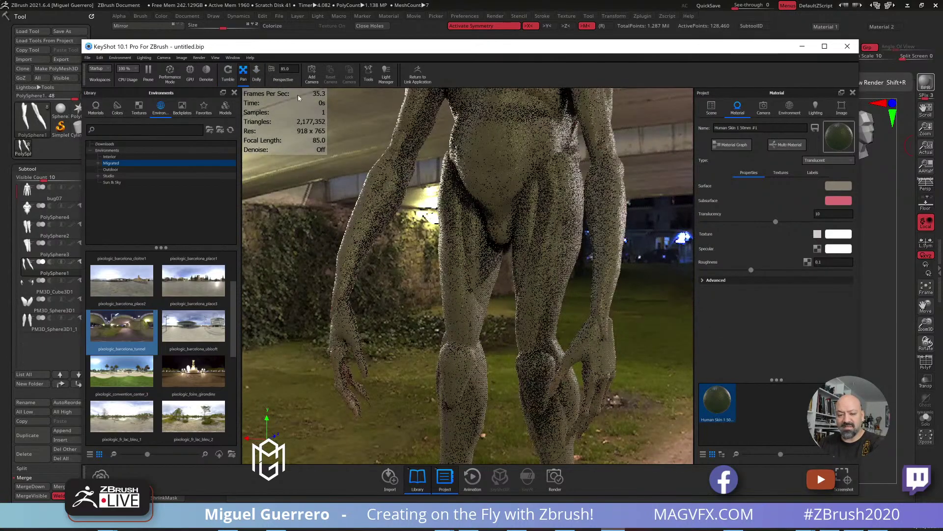
click(232, 77)
click(243, 72)
drag(406, 124, 421, 473)
drag(368, 253, 462, 258)
Try the pixologic_foire_girondins environment on the scene and rotate it to 308 degrees
drag(194, 371, 324, 297)
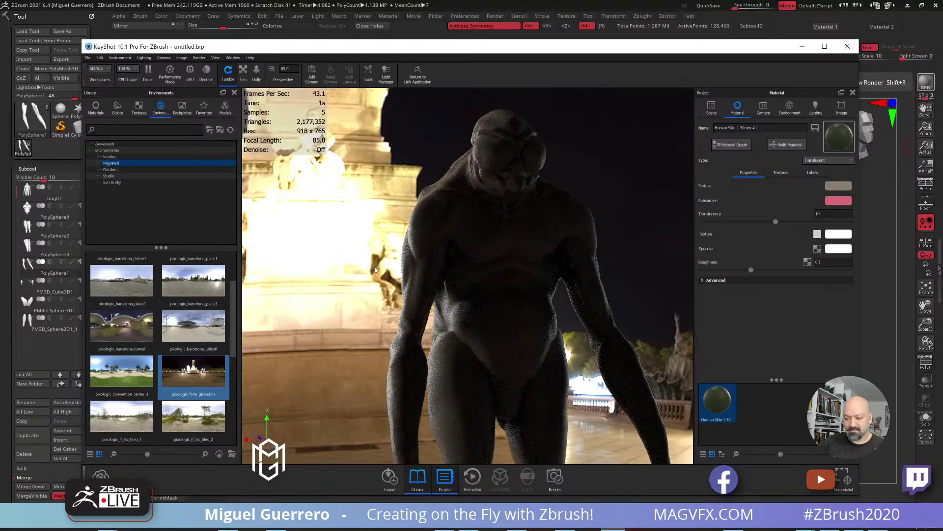
drag(367, 268, 285, 274)
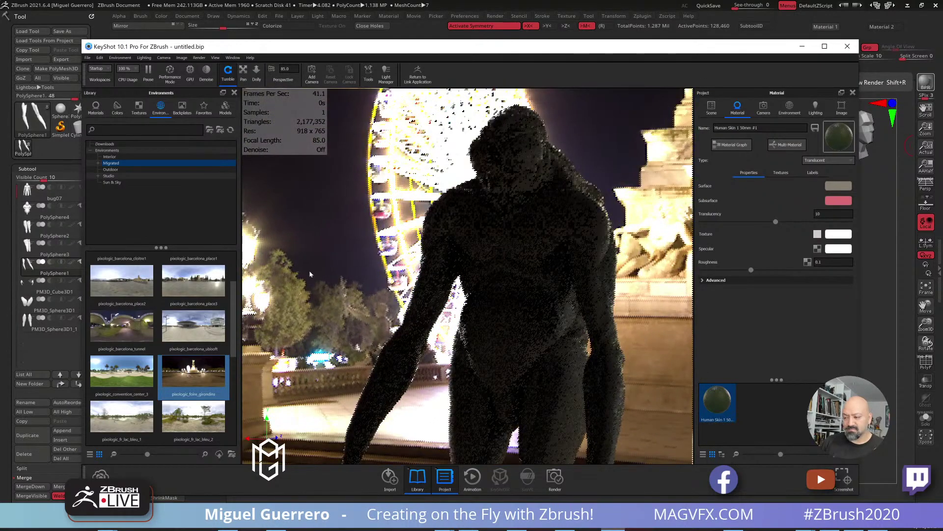
click(789, 107)
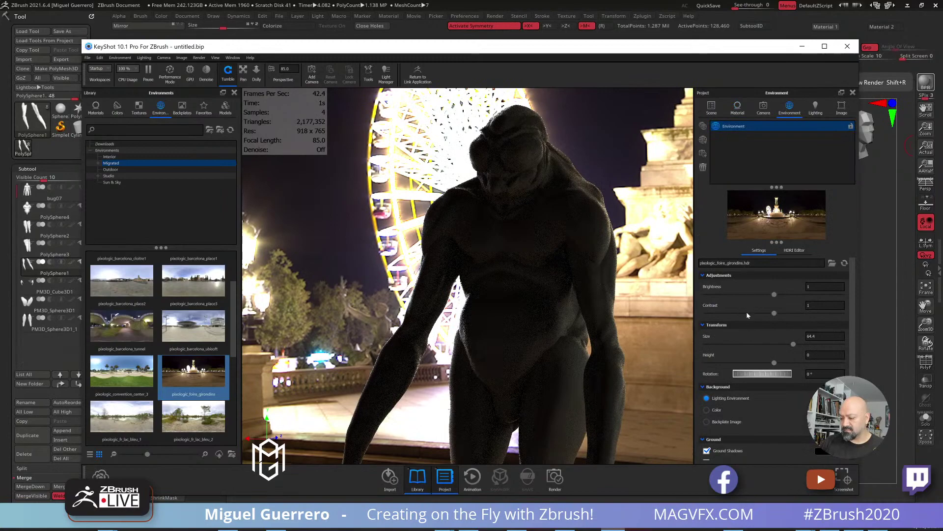
drag(757, 374, 680, 372)
Try the Dosch-Apartment_2k interior environment and replace it with hdrmaps-cyclorama-studio-2-3K
click(178, 338)
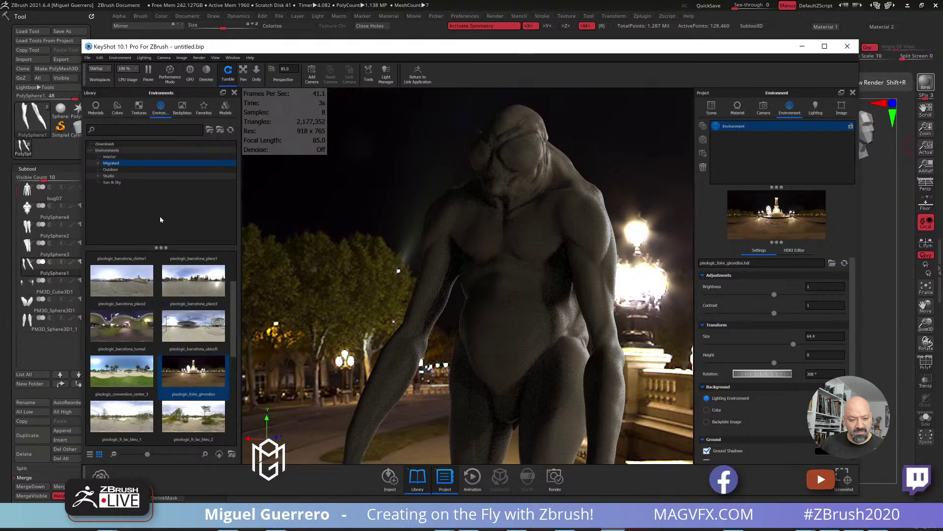
click(122, 170)
click(117, 157)
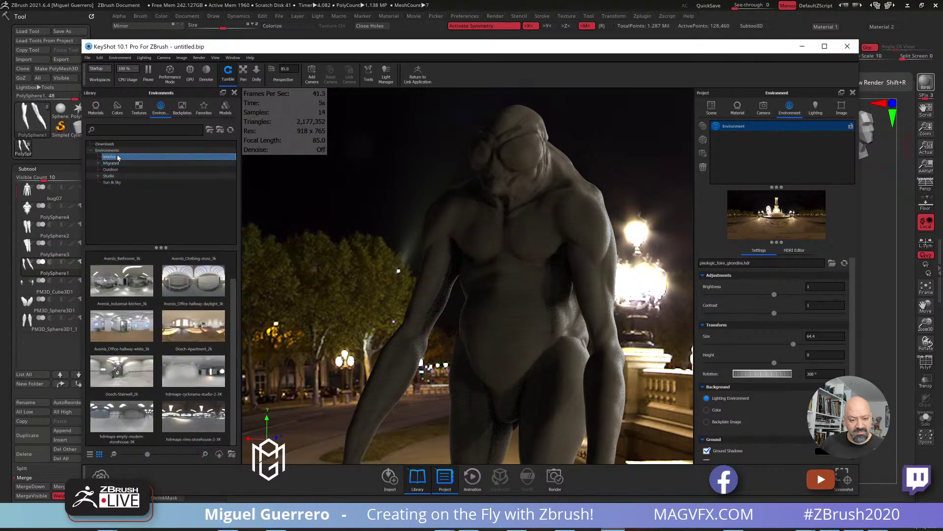
drag(175, 326, 287, 302)
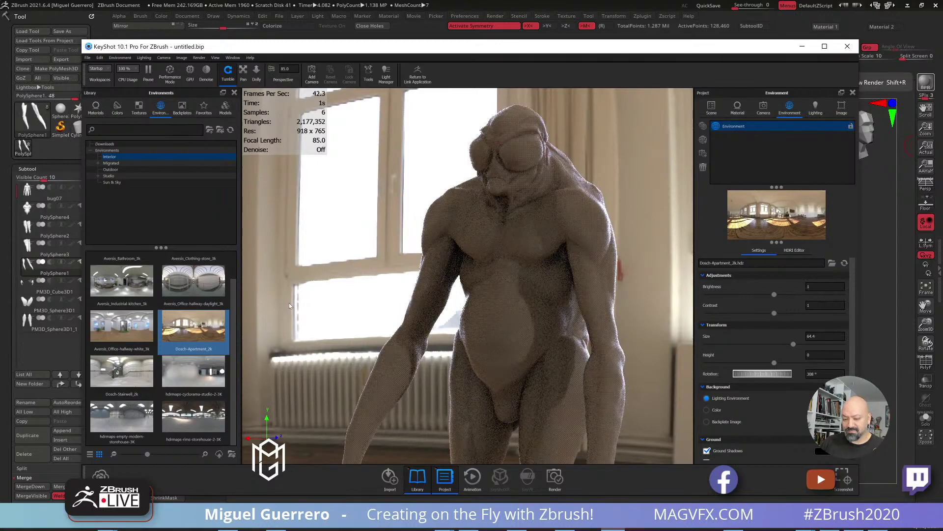
drag(193, 373, 311, 335)
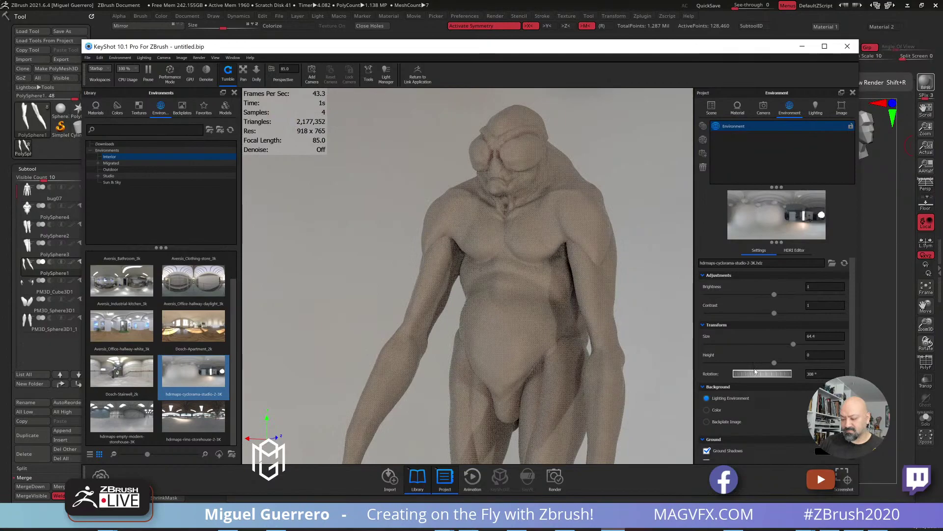
Set the cyclorama studio environment's rotation to 65.5 degrees and its height to 0.355, checking it against the full body
mouse_move(764, 374)
mouse_down()
mouse_move(814, 374)
mouse_move(746, 376)
mouse_up()
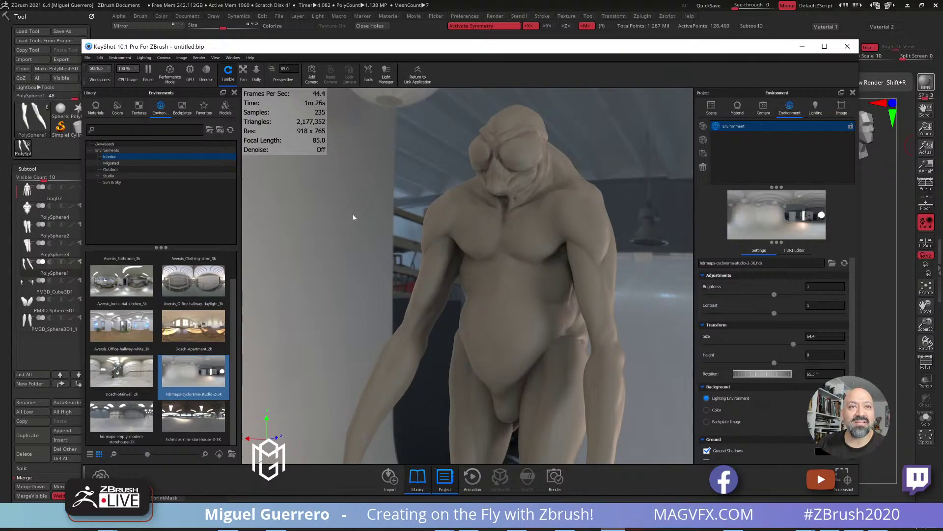
drag(354, 217, 403, 222)
scroll(405, 219, down, 8)
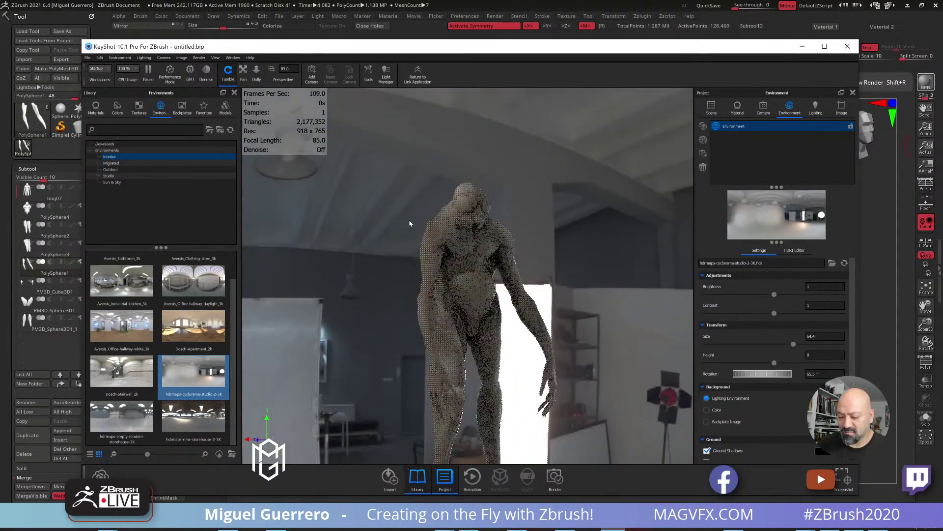
middle_drag(527, 269, 510, 165)
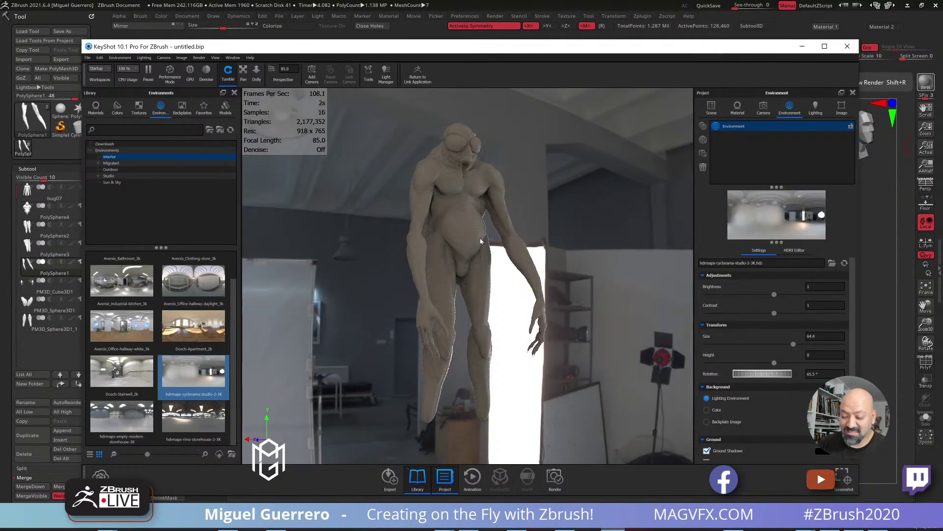
drag(480, 241, 564, 229)
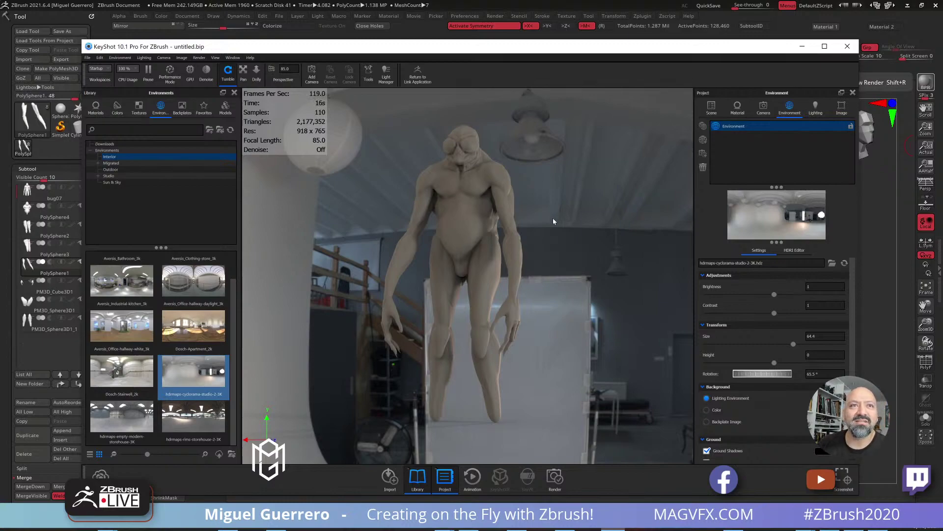
drag(544, 229, 579, 229)
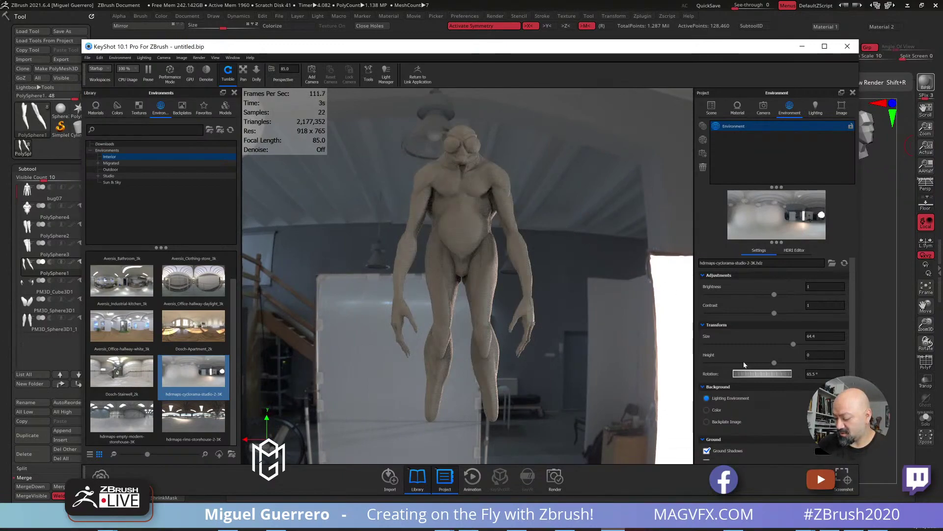
drag(780, 362, 825, 358)
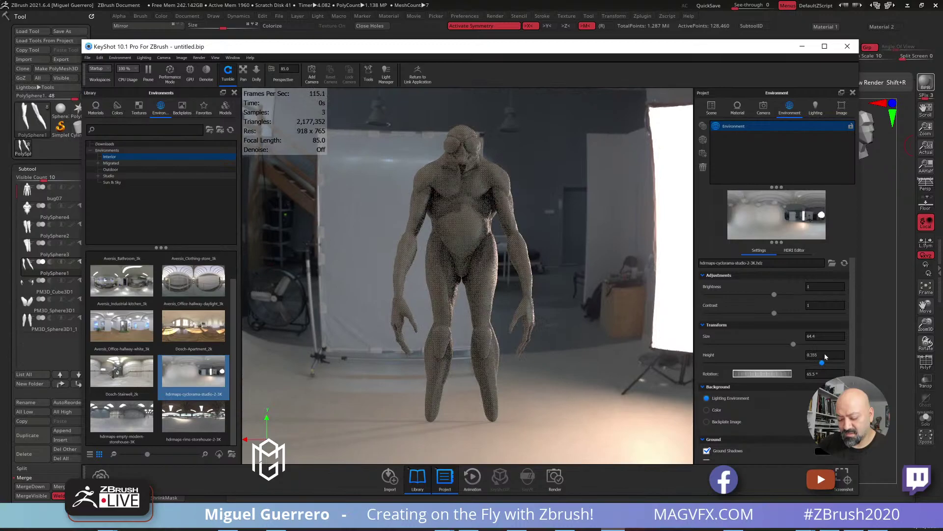
mouse_move(557, 247)
mouse_down()
mouse_move(651, 244)
mouse_move(329, 240)
mouse_move(553, 245)
mouse_up()
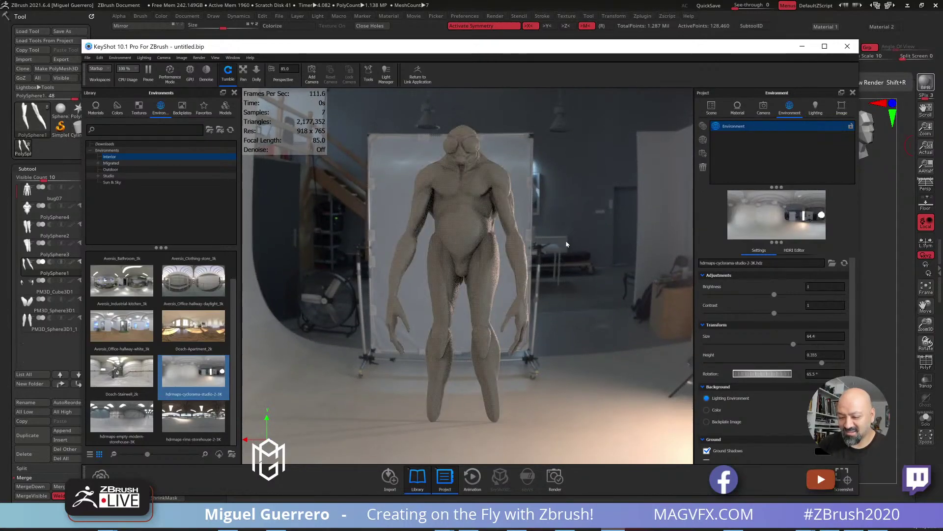
Pause the KeyShot render, switch back to ZBrush and change the active tool from the creature to Sphere3D
click(148, 72)
click(276, 7)
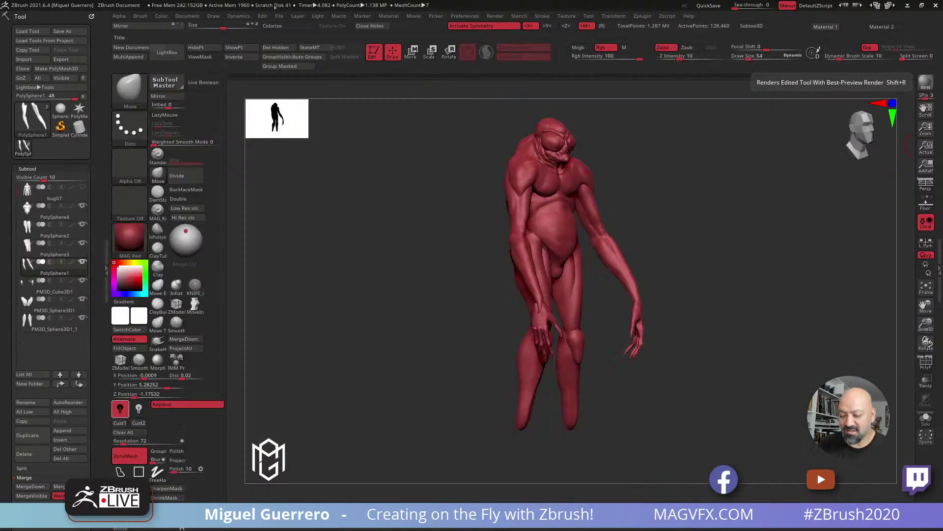
drag(369, 146, 390, 157)
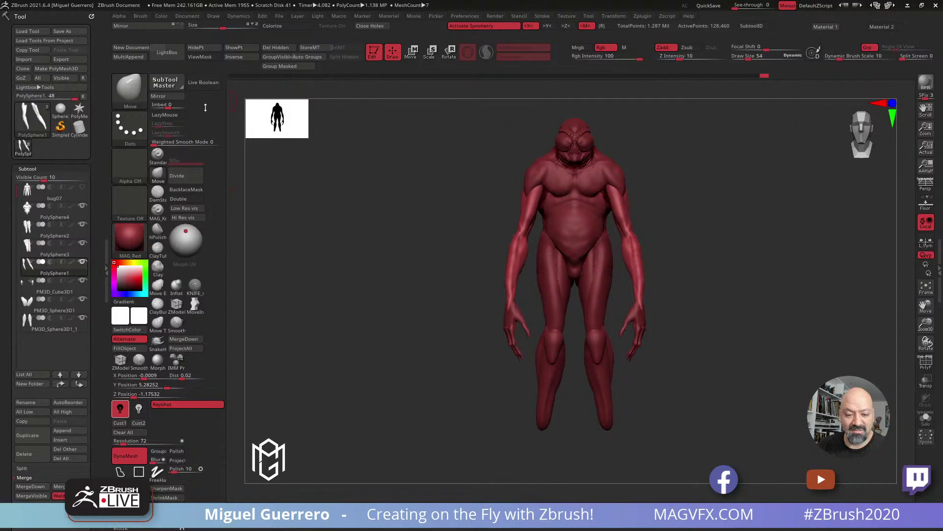
click(60, 109)
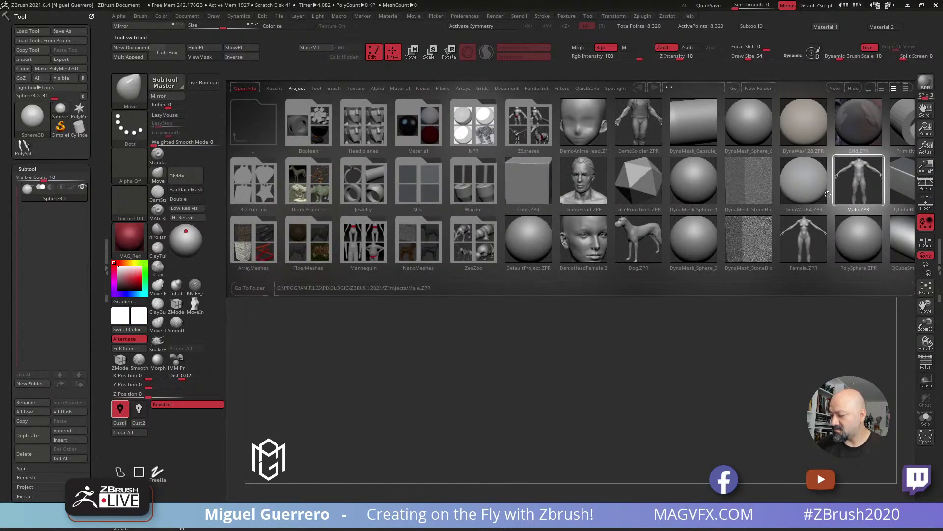
Load the Nickz_humanMaleAverage tool from LightBox and append it as a subtool of the bug creature
drag(836, 193, 727, 190)
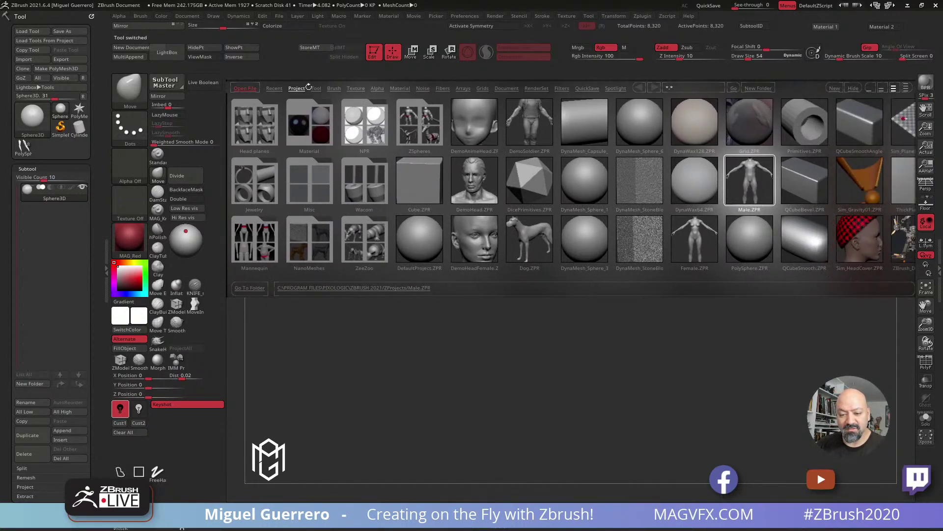
click(314, 88)
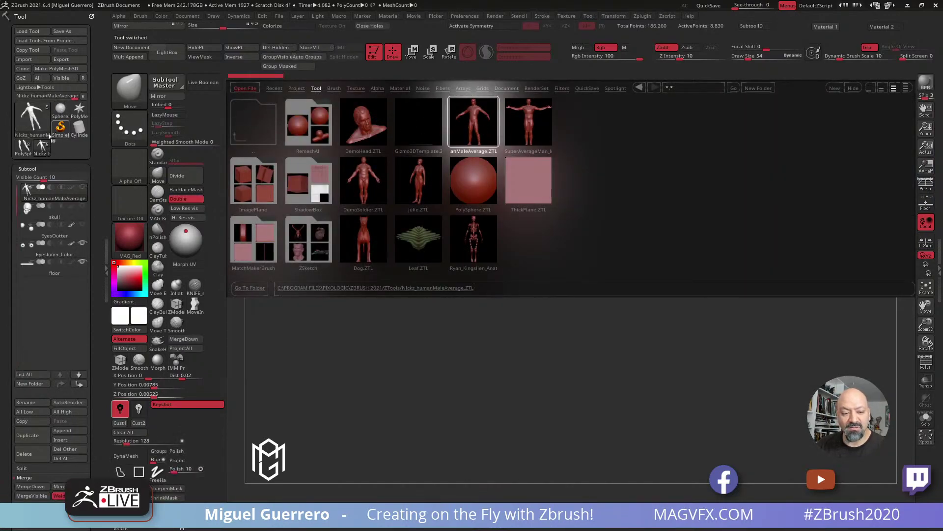
click(23, 146)
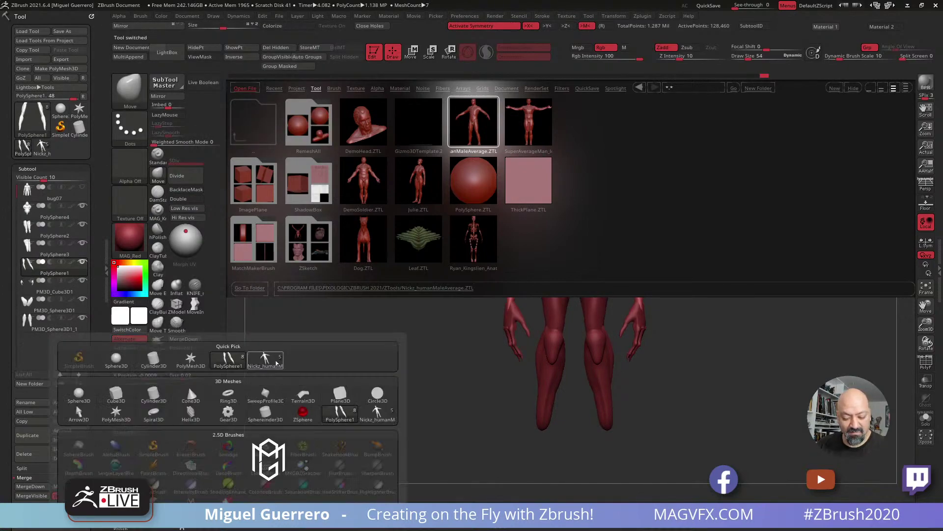
click(275, 362)
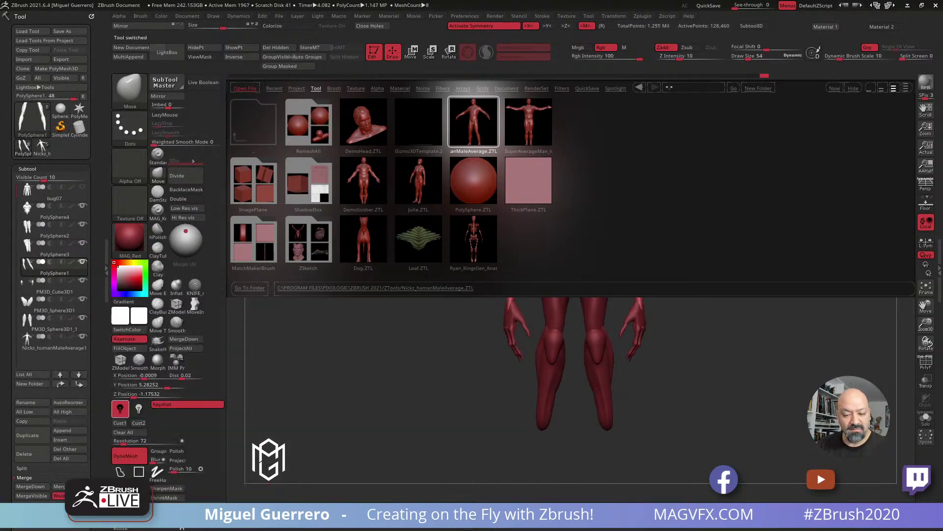
click(167, 52)
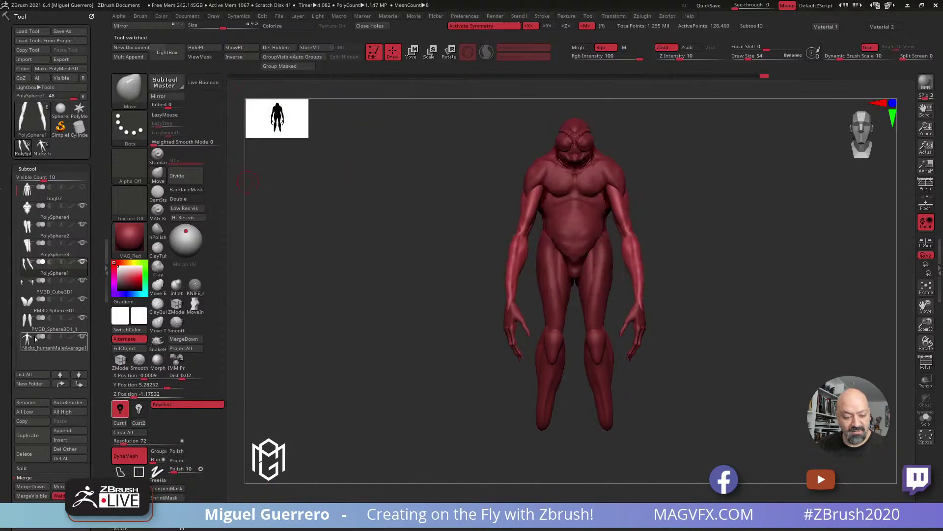
Place the Nickz_humanMaleAverage1 figure beside the creature with its feet near the creature's foot level as a size reference
click(33, 340)
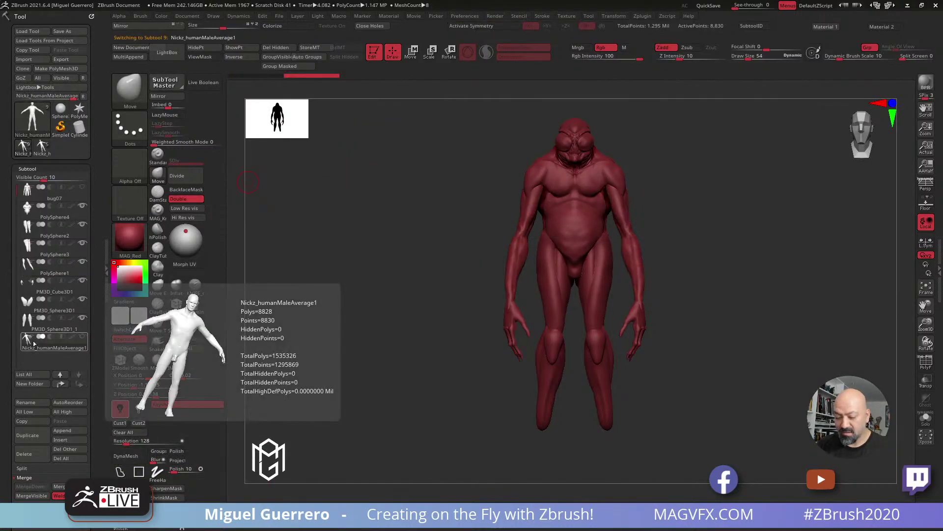
click(408, 56)
drag(575, 184, 424, 436)
drag(464, 398, 544, 288)
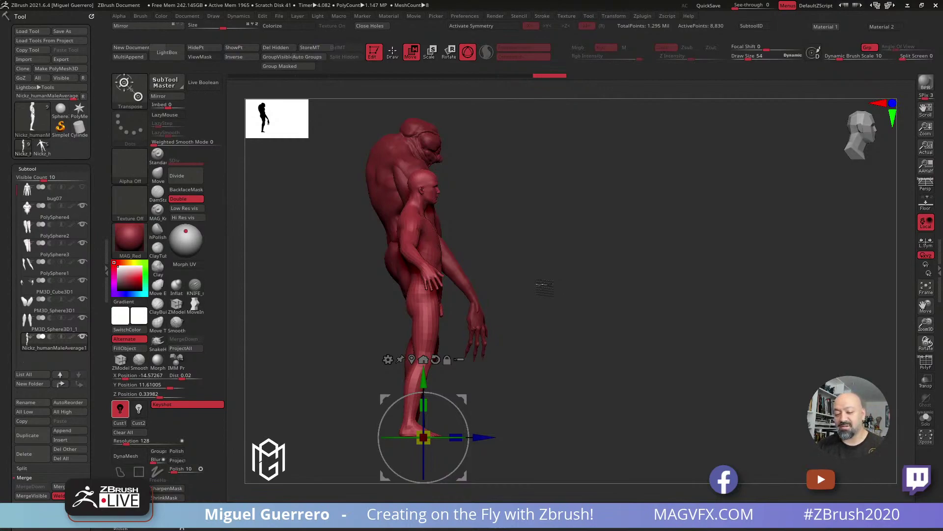
drag(338, 267, 324, 325)
click(393, 51)
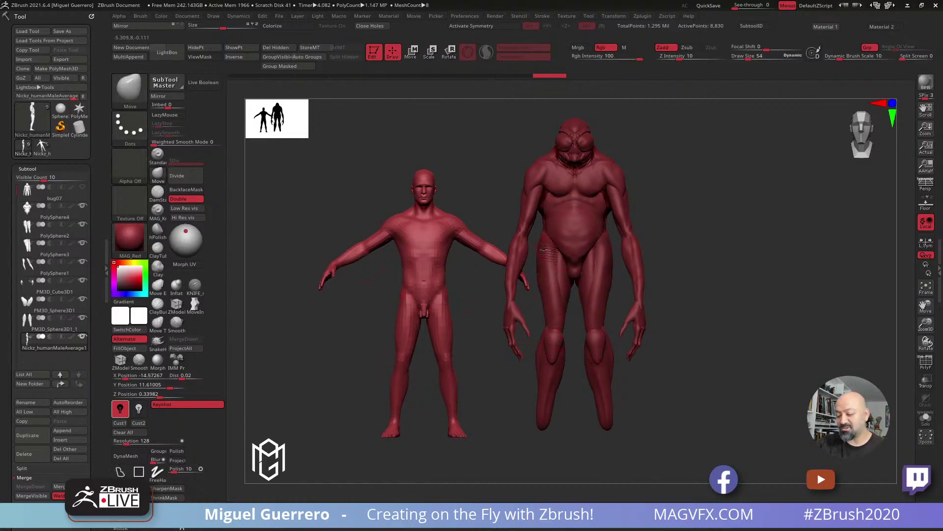
alt+right_drag(432, 286, 400, 322)
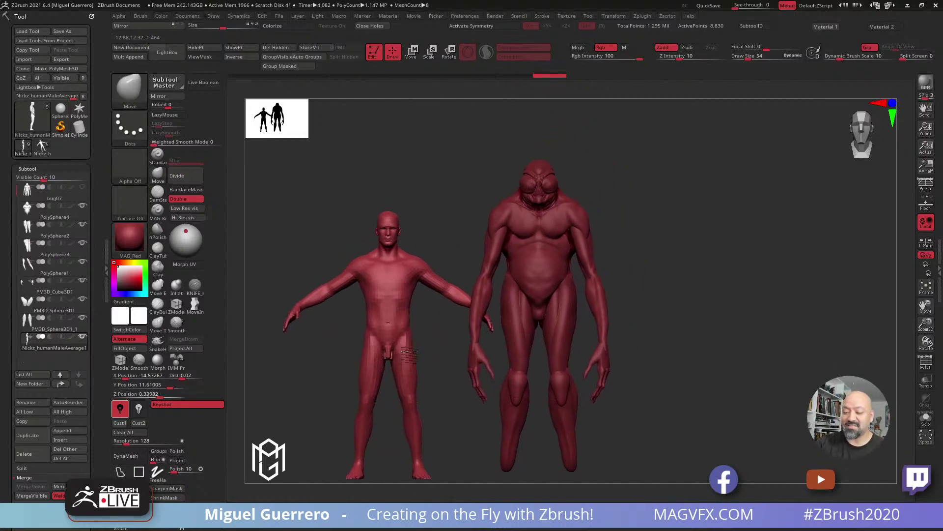
Append a Sphere3D subtool to the creature
ctrl+right_drag(476, 239, 517, 256)
mouse_move(502, 203)
alt+right_down()
mouse_move(406, 305)
mouse_move(402, 270)
mouse_move(427, 257)
alt+right_up()
alt+right_drag(463, 228, 464, 455)
right_drag(358, 249, 620, 292)
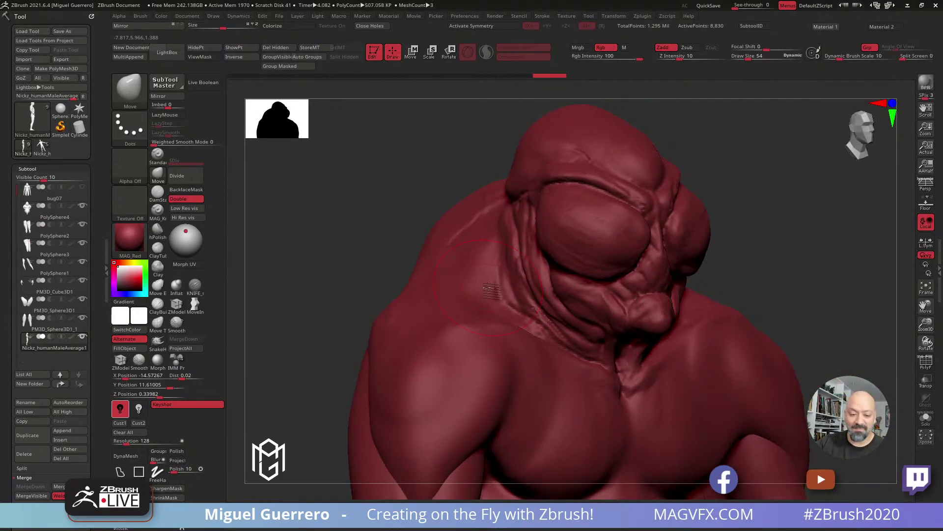
click(62, 431)
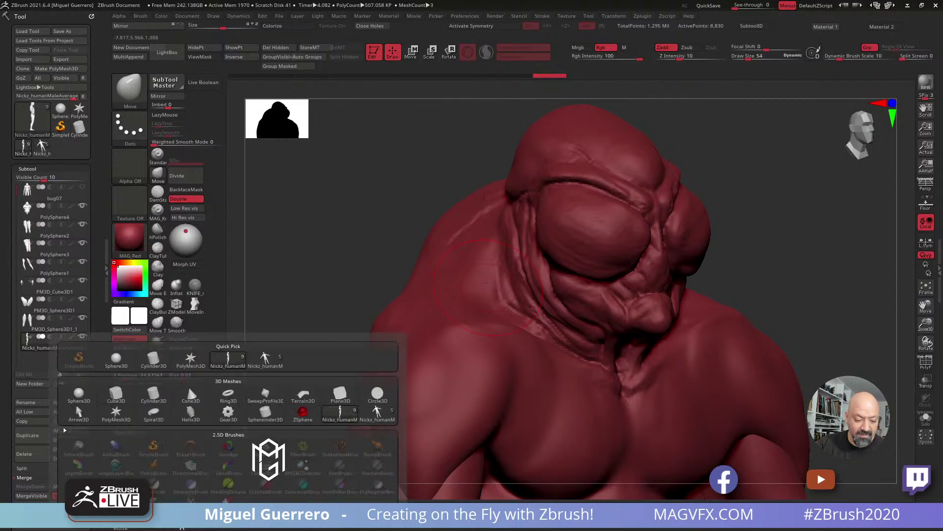
click(78, 393)
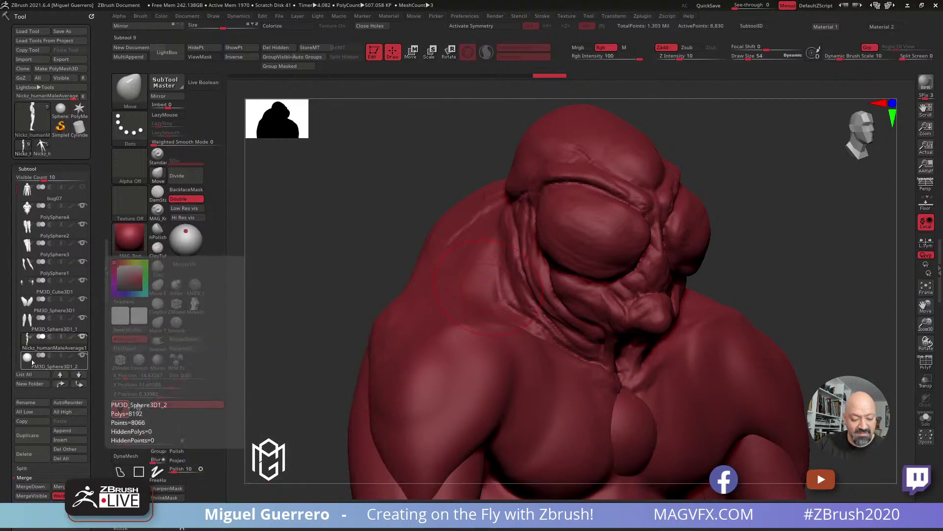
Position the new sphere over the creature's mouth, slightly off centre at X about -0.285 and Z about -1.73
shift+right_drag(294, 255, 354, 251)
key(w)
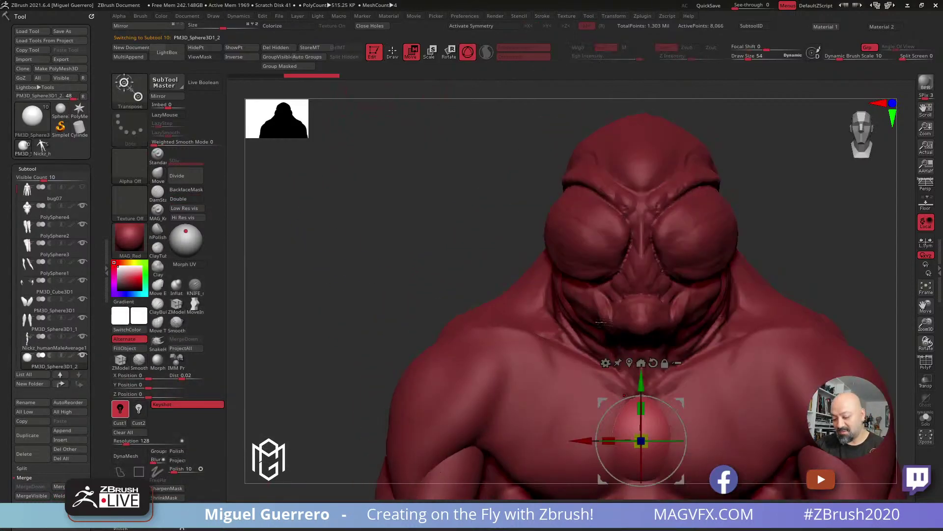
drag(641, 433, 641, 291)
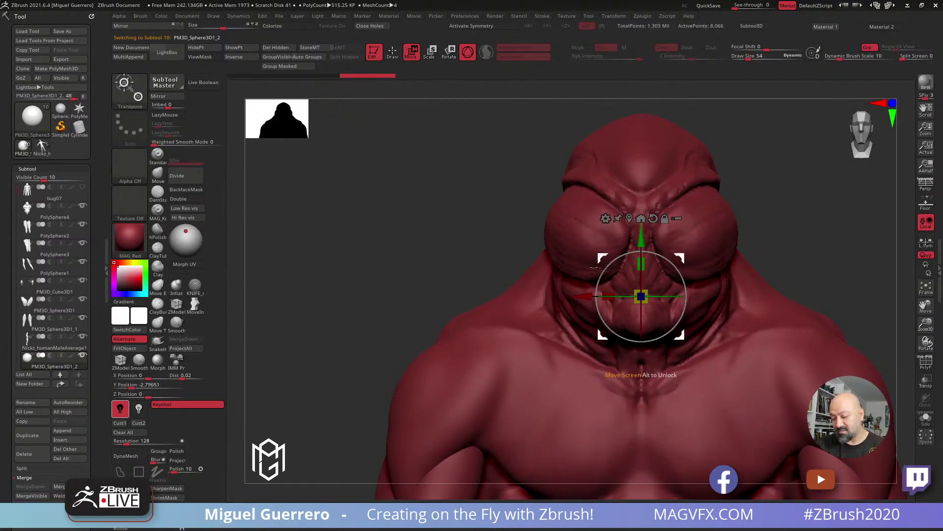
drag(603, 258, 589, 260)
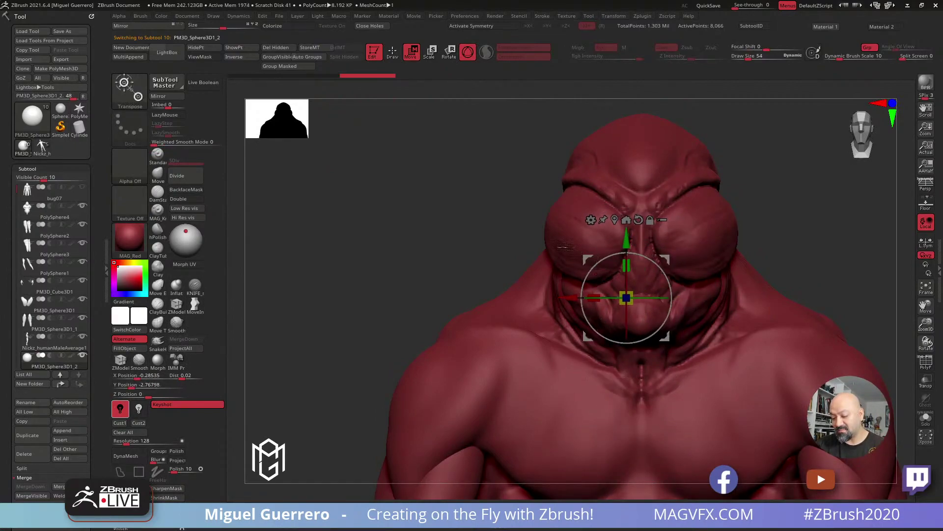
shift+drag(472, 232, 516, 233)
drag(684, 297, 728, 315)
alt+drag(472, 221, 371, 205)
Isolate the bug07 subtool and examine its head and neck from several angles, then restore all subtools with PolySphere4 selected
click(64, 190)
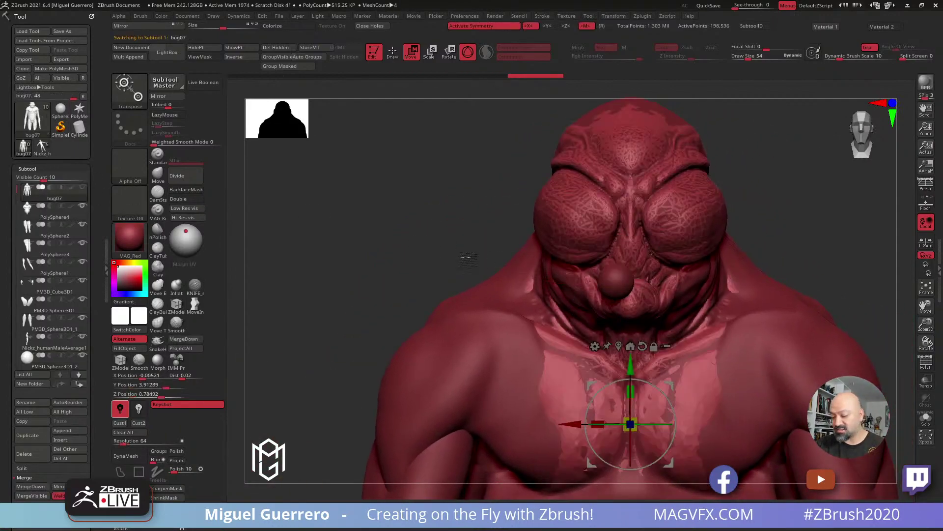
click(916, 415)
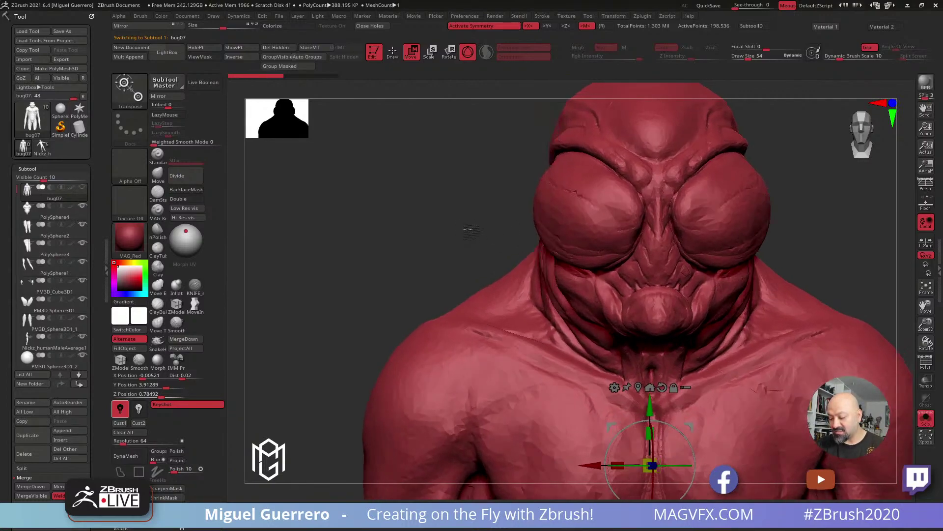
drag(528, 240, 688, 305)
drag(415, 235, 457, 235)
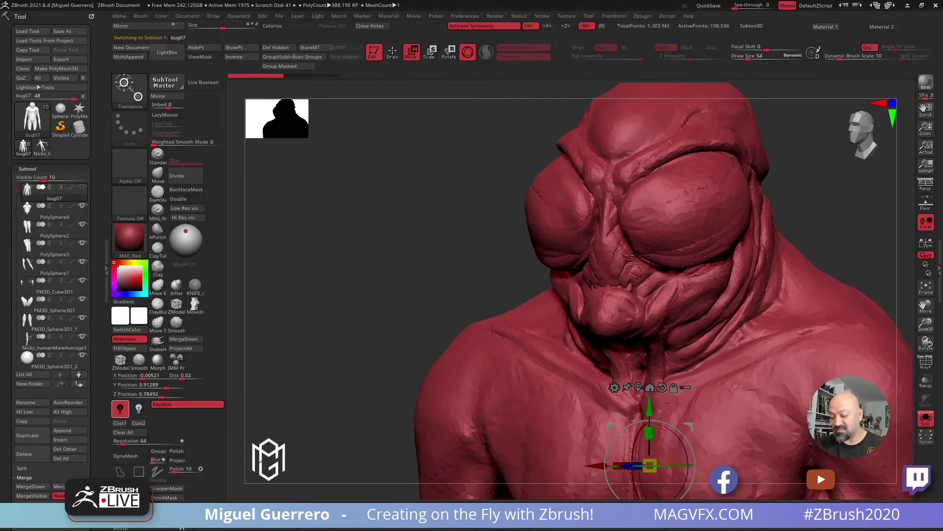
drag(414, 211, 454, 212)
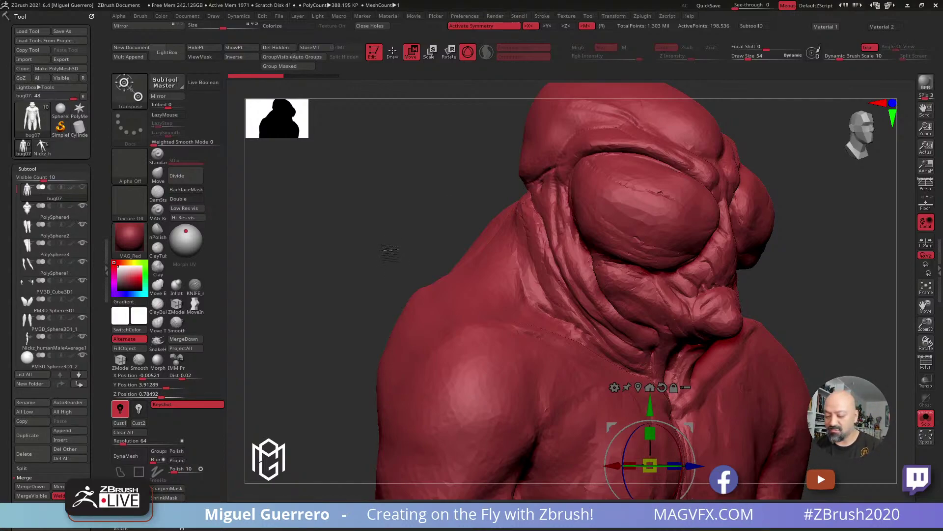
click(39, 216)
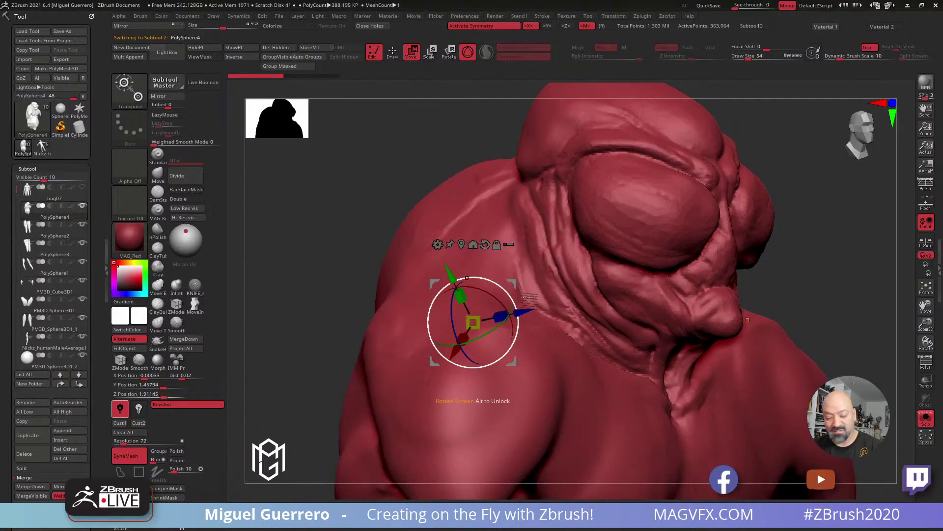
click(926, 421)
Select the sphere at the creature's mouth and stretch it vertically into an elongated ellipsoid
alt+click(723, 295)
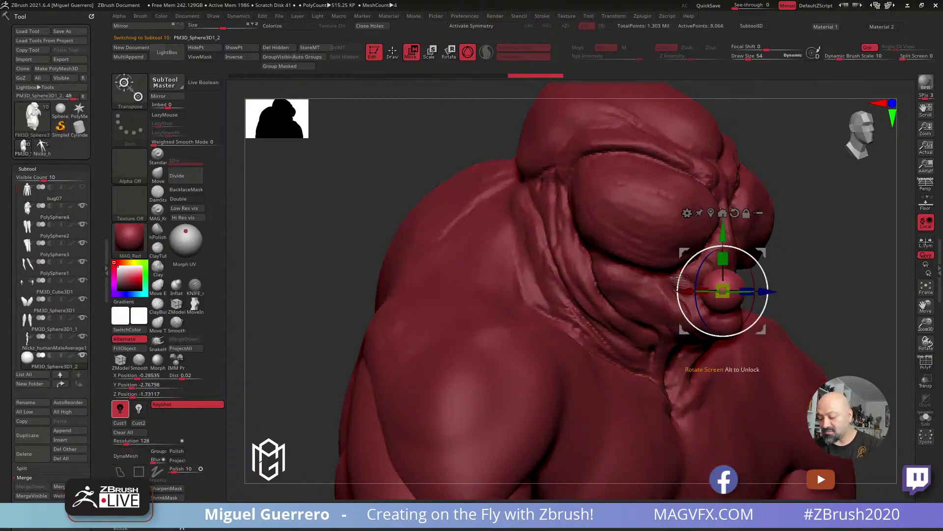
drag(361, 188, 400, 188)
drag(722, 291, 724, 307)
drag(723, 261, 722, 254)
drag(724, 289, 730, 291)
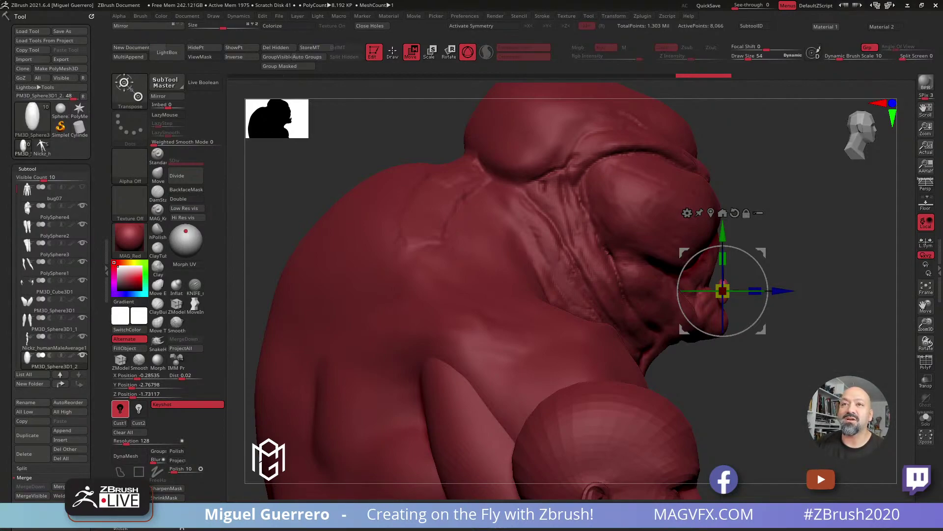
Switch to the Pretzel Rocks music player and skip the current song
drag(588, 0, 769, 74)
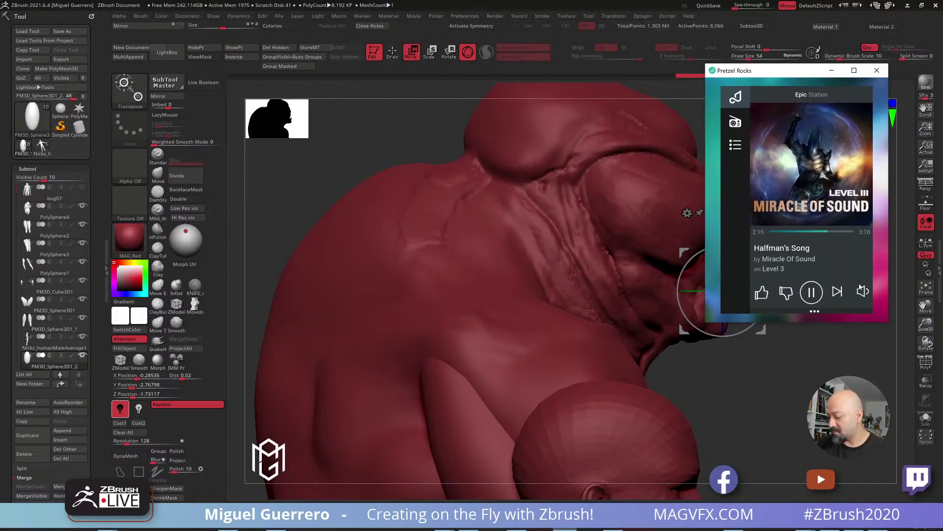
click(838, 292)
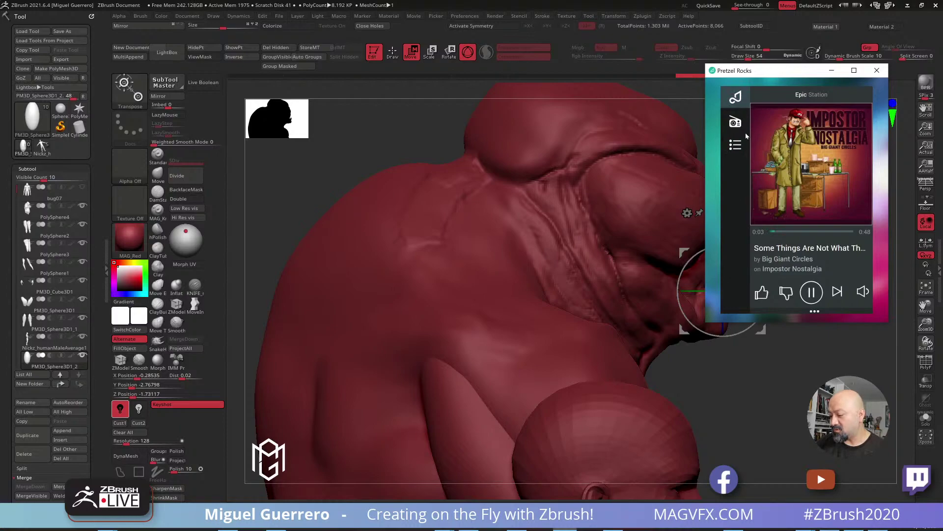
Browse the Pretzel Rocks stations, start the Ambient station, and move the player window off the sculpting workspace
click(736, 121)
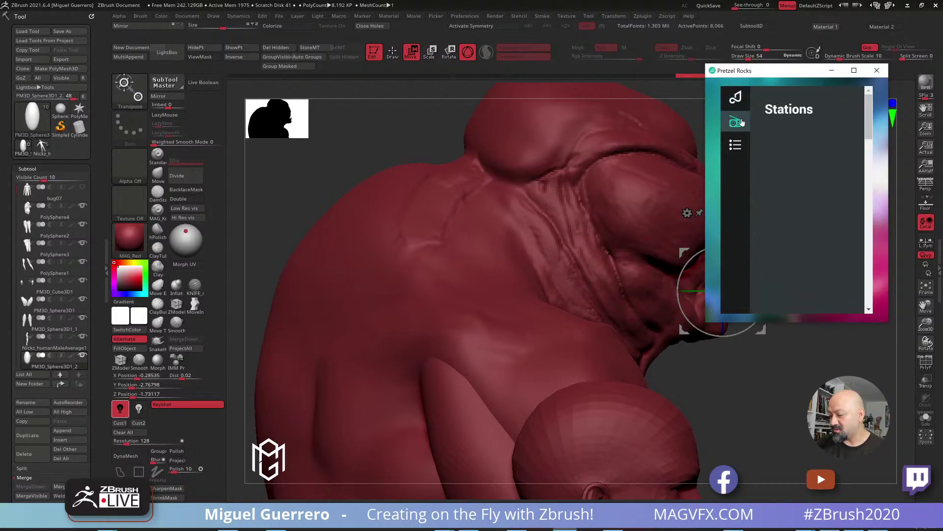
scroll(807, 163, down, 10)
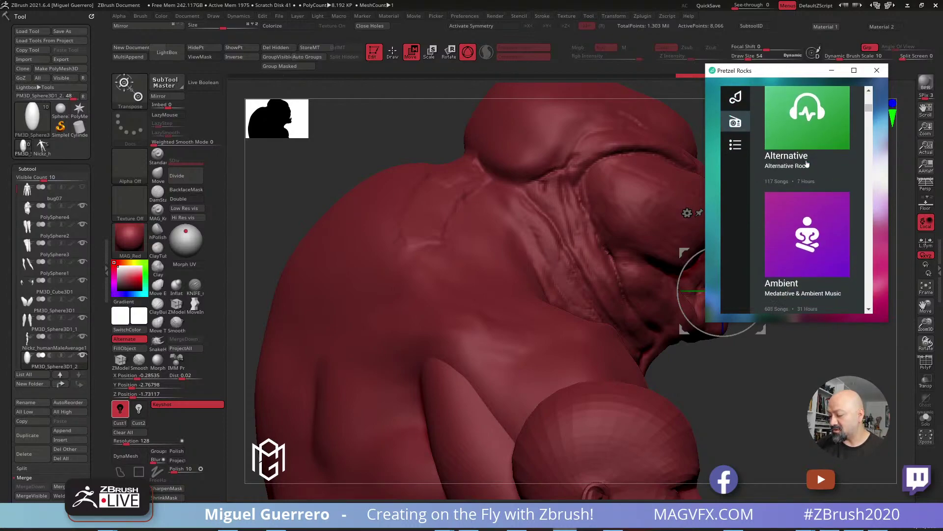
scroll(807, 163, down, 9)
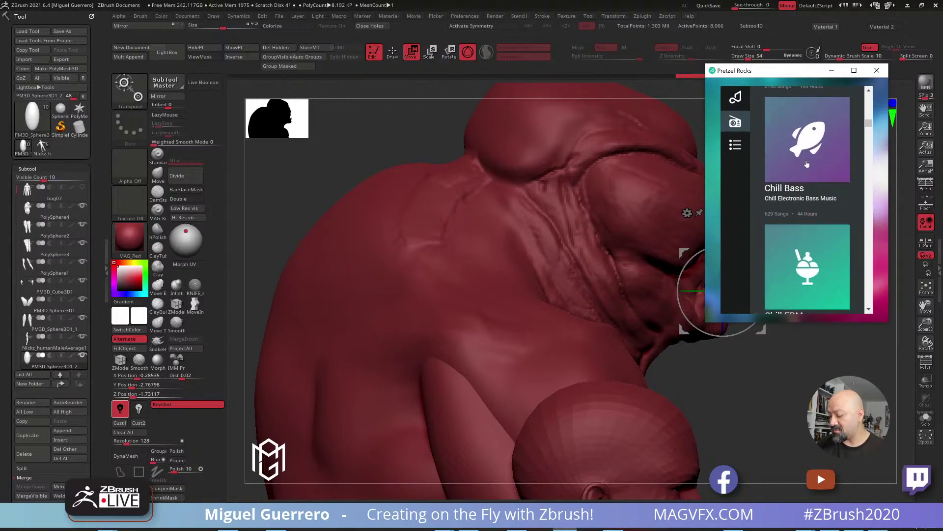
scroll(807, 163, down, 8)
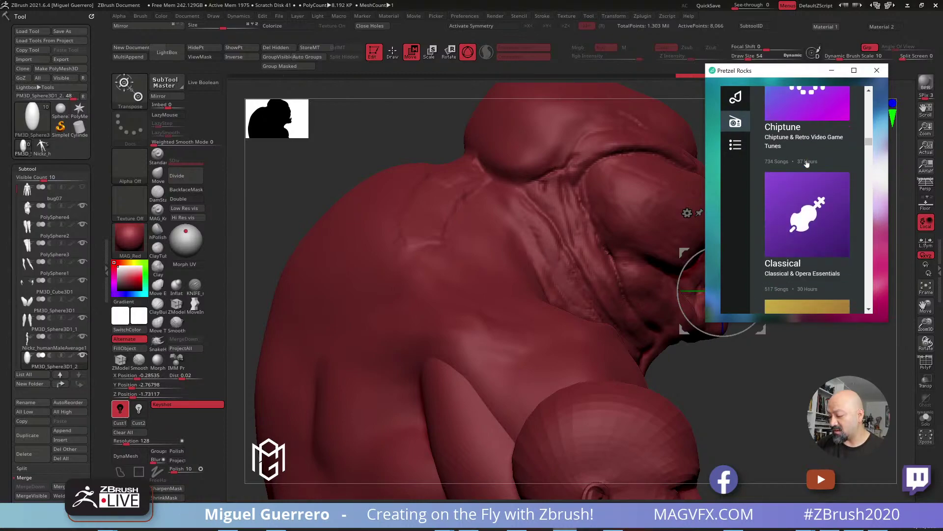
scroll(807, 160, down, 8)
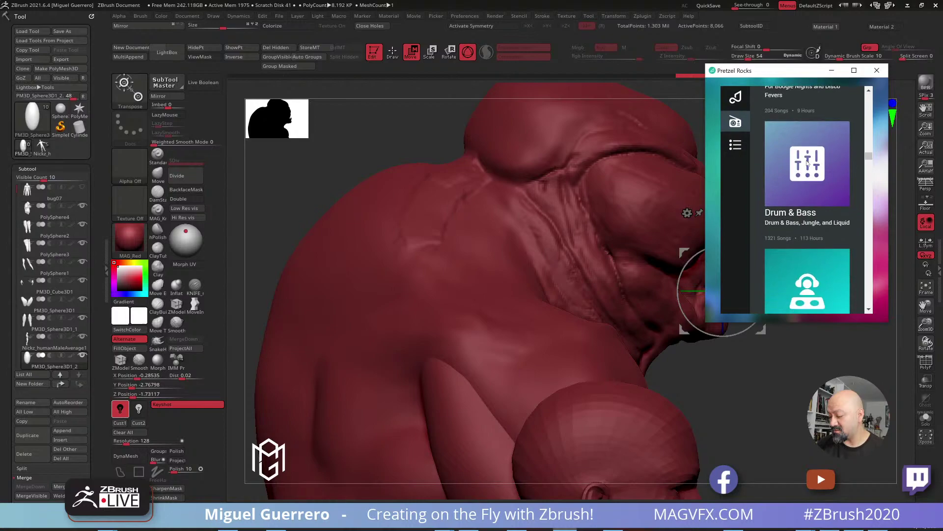
scroll(806, 162, down, 8)
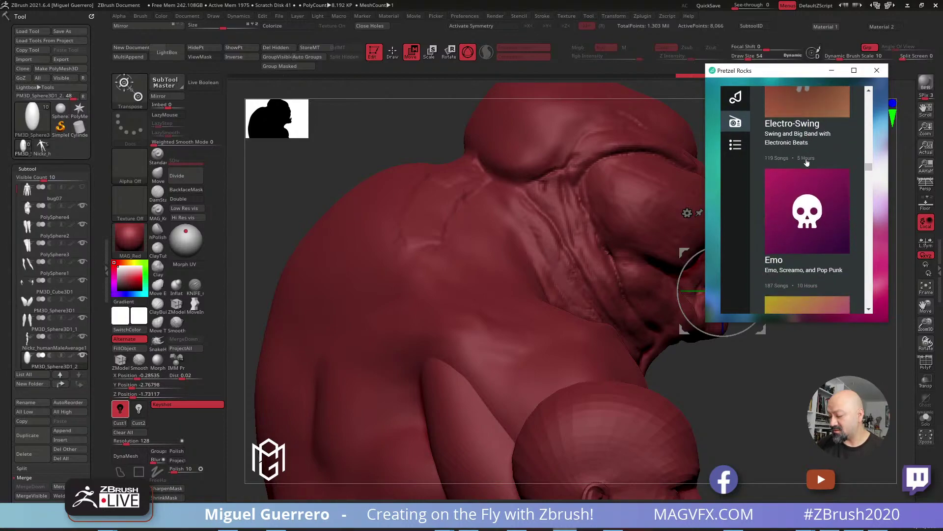
mouse_move(806, 162)
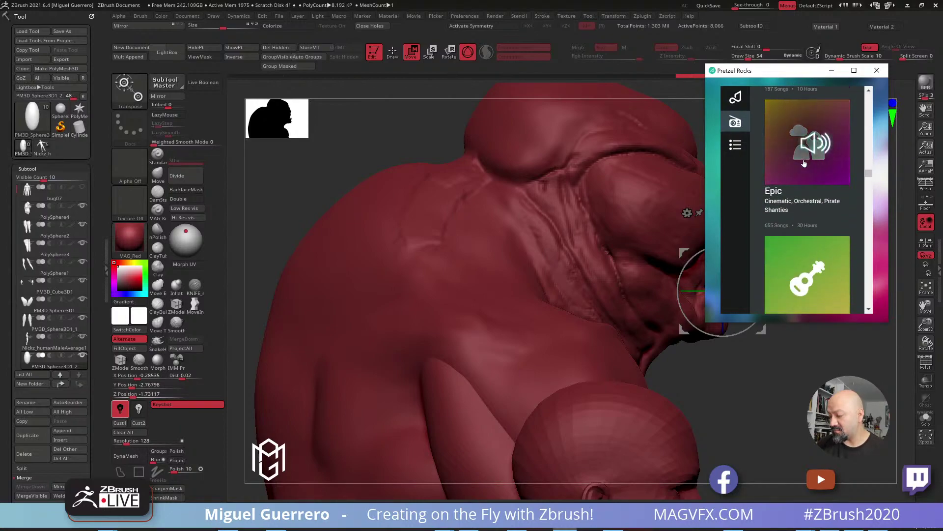
scroll(793, 172, down, 4)
scroll(791, 180, down, 10)
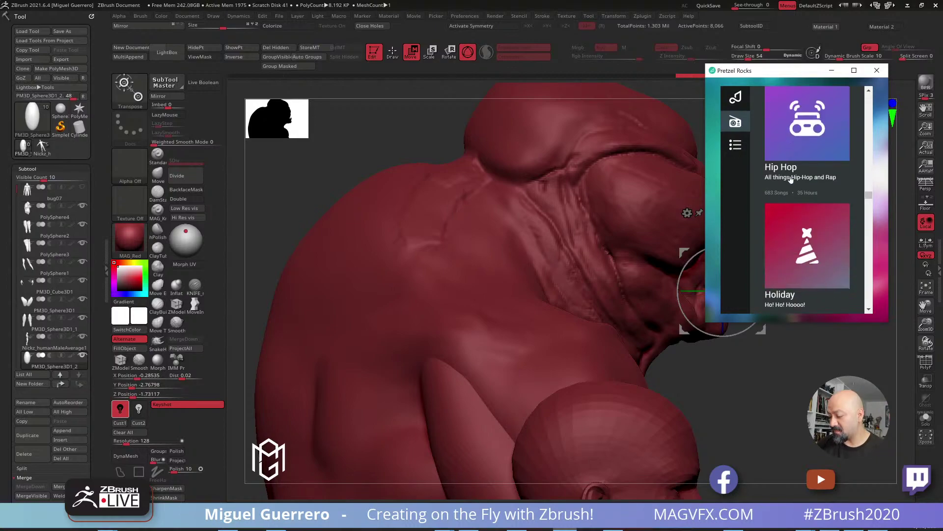
scroll(791, 178, down, 7)
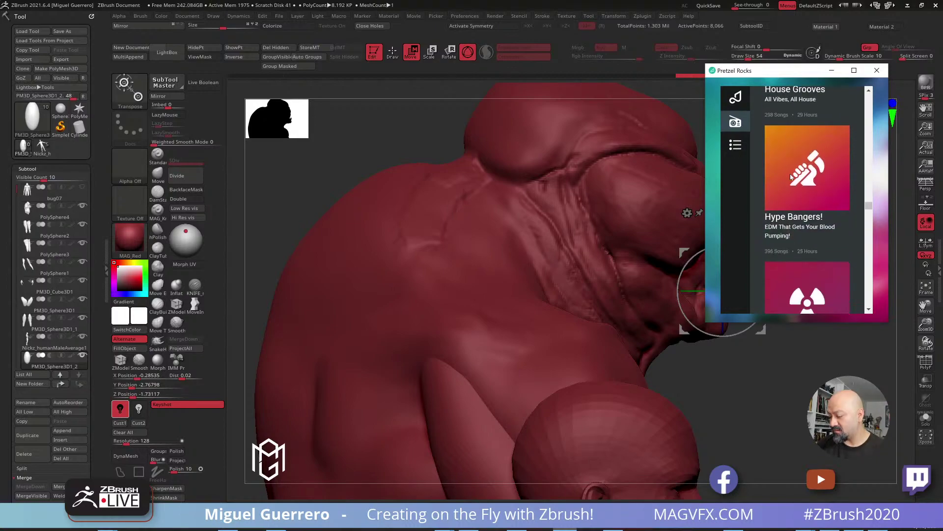
scroll(791, 176, up, 15)
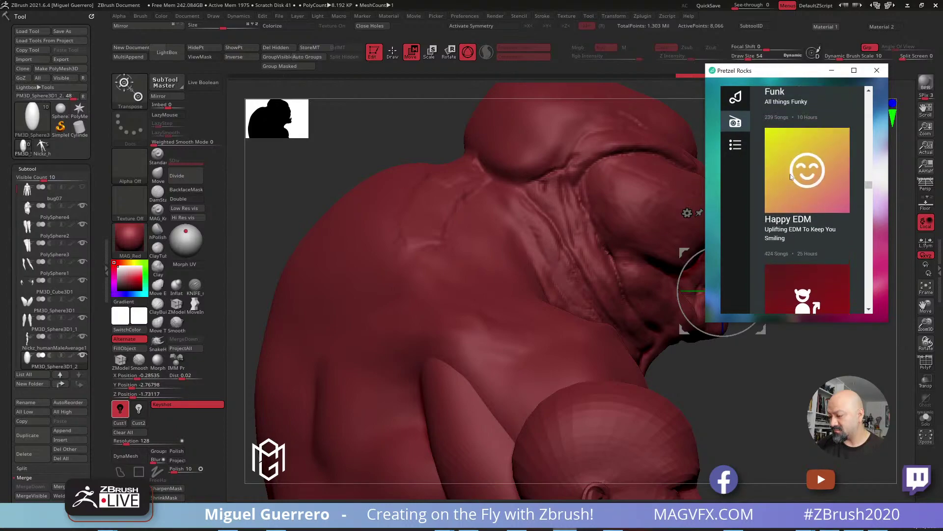
scroll(810, 177, up, 6)
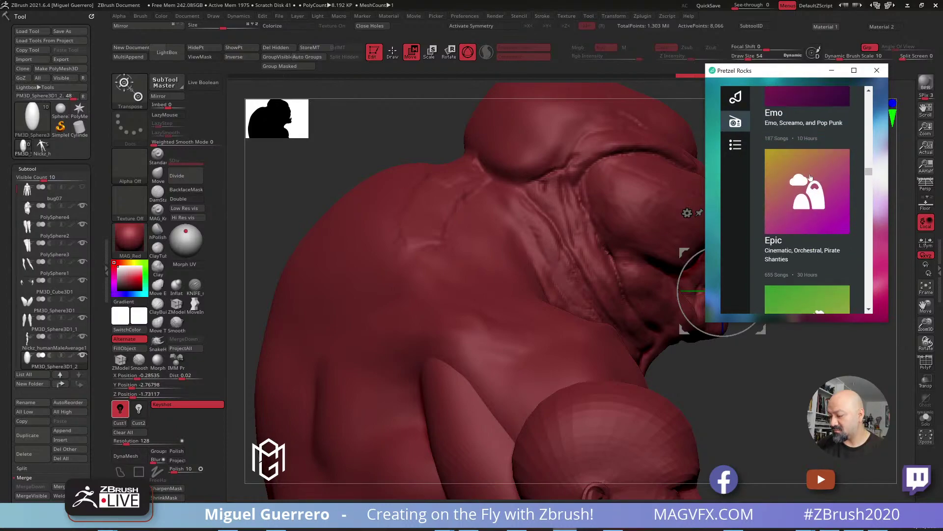
scroll(810, 178, up, 6)
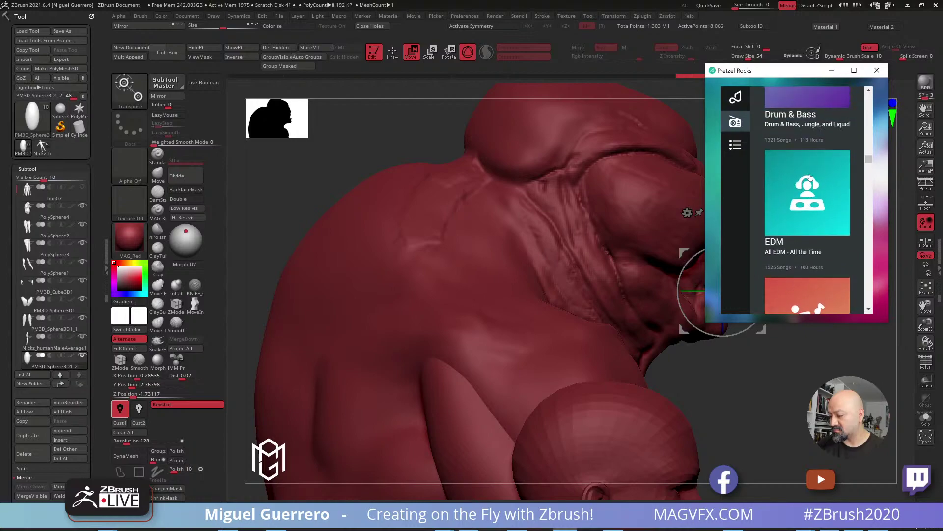
scroll(810, 178, up, 6)
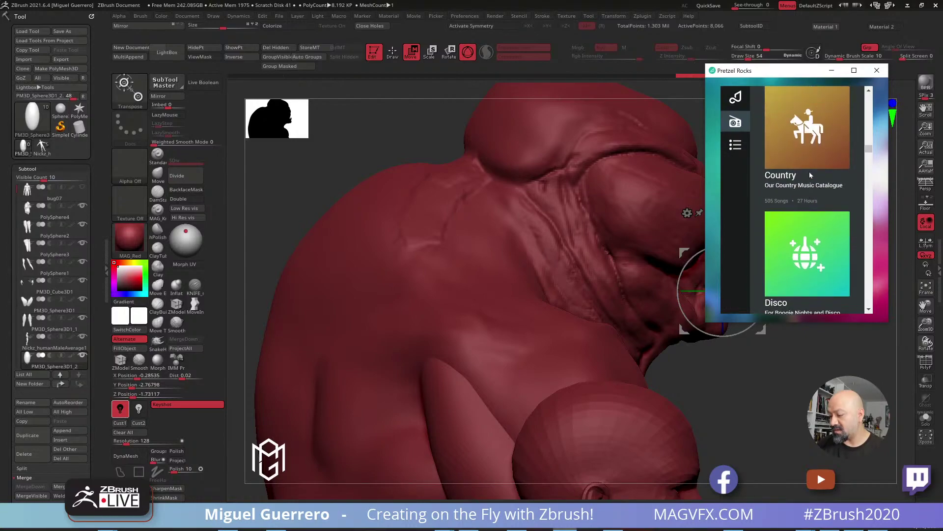
scroll(810, 175, up, 5)
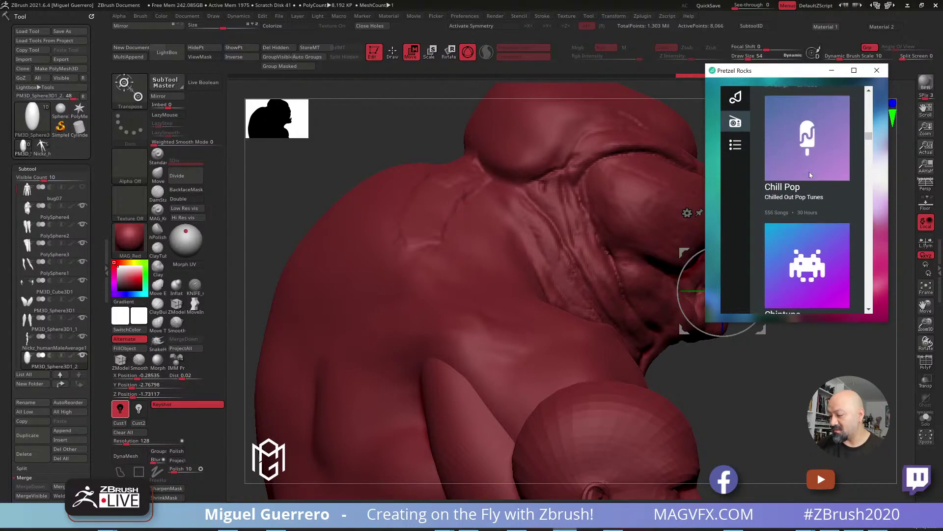
scroll(810, 175, up, 4)
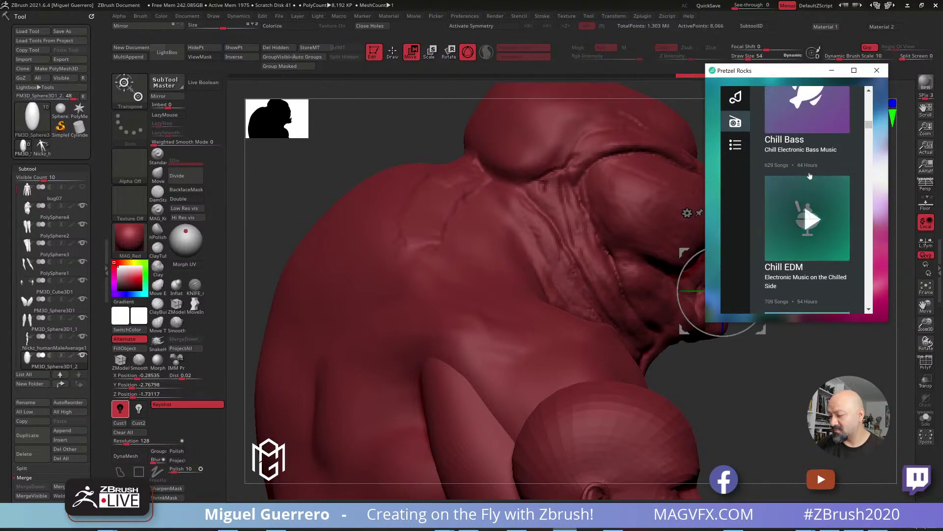
scroll(801, 172, up, 2)
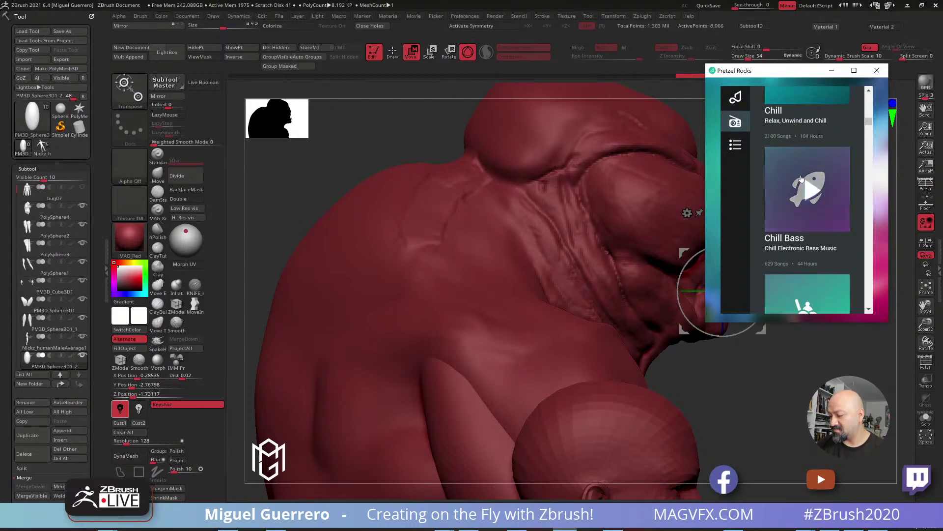
scroll(800, 172, up, 3)
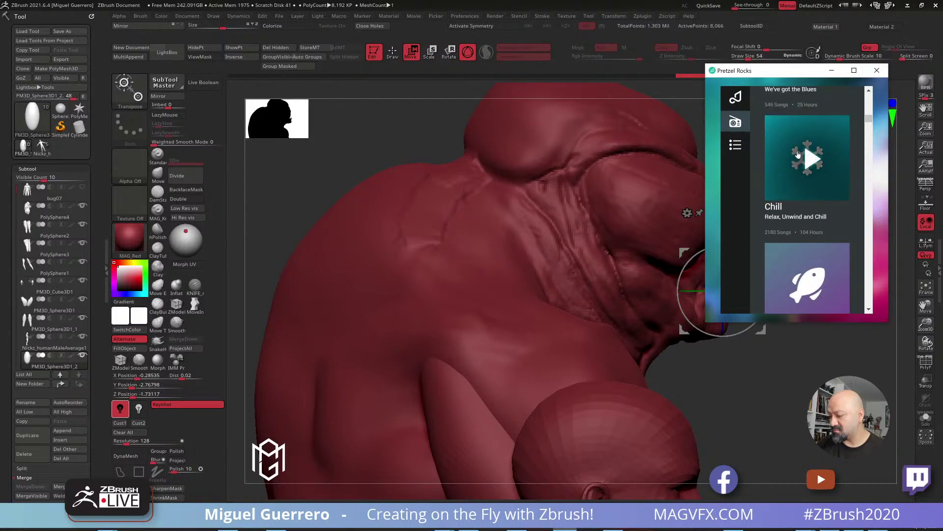
scroll(798, 155, up, 5)
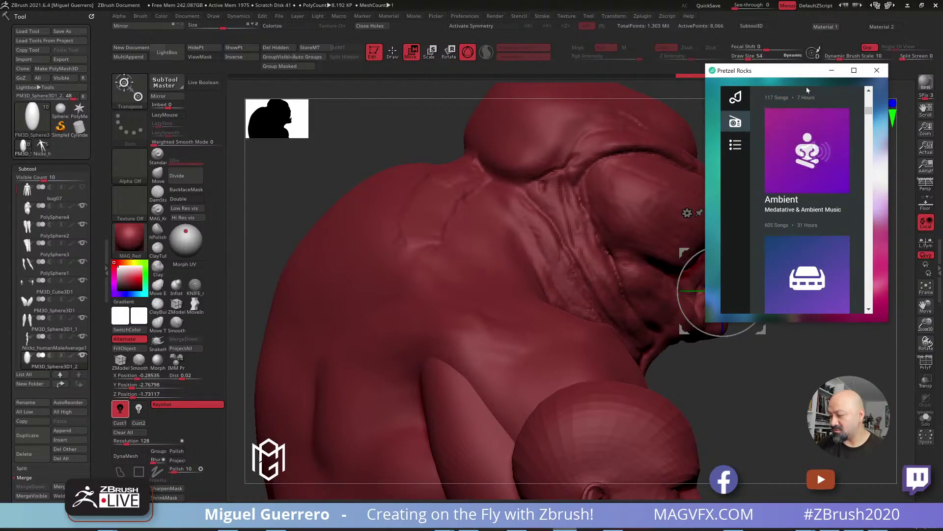
drag(806, 70, 808, 0)
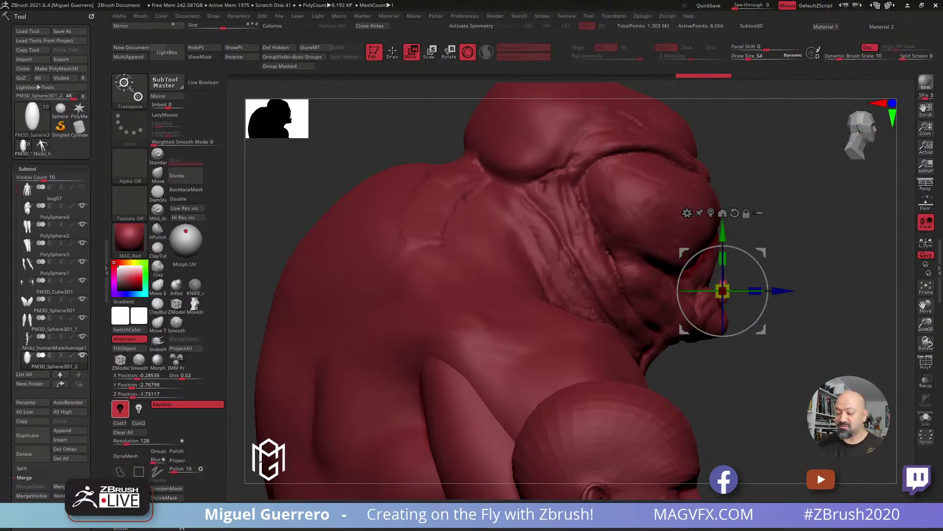
Flatten the front and top of the elongated ellipsoid at the creature's mouth using the hPolish brush at draw size 10
drag(804, 412, 753, 408)
alt+drag(452, 225, 353, 229)
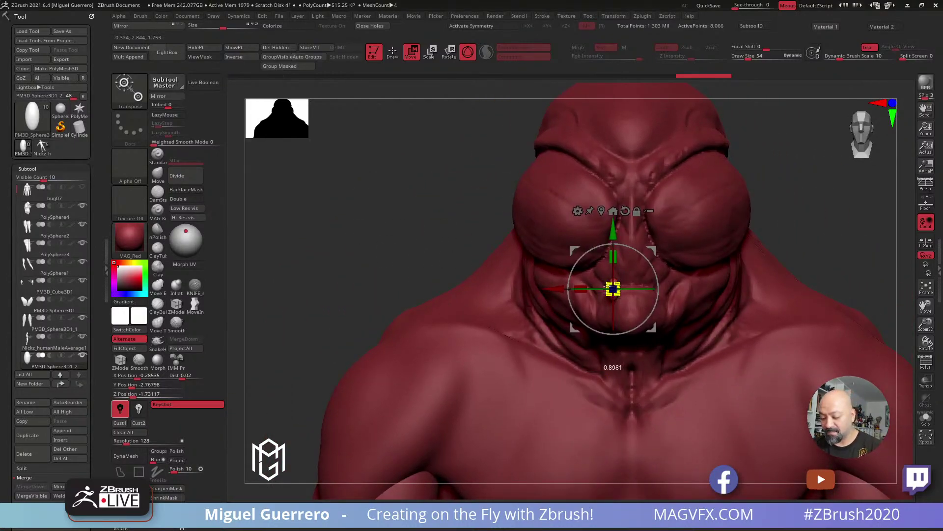
ctrl+right_drag(602, 235, 589, 293)
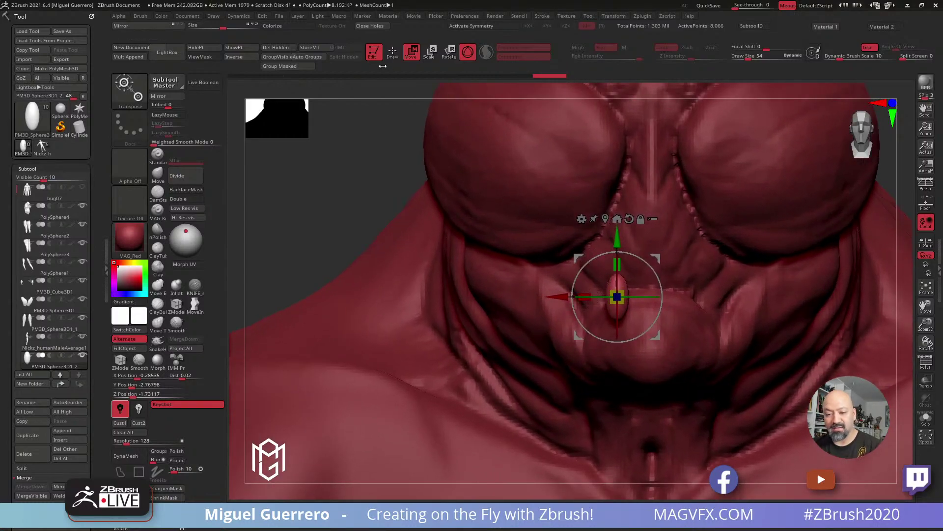
click(393, 53)
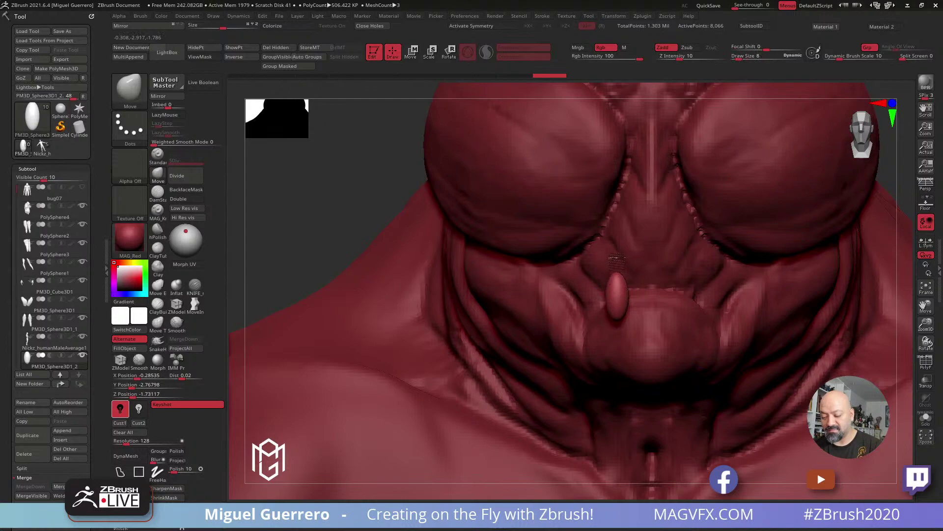
click(157, 232)
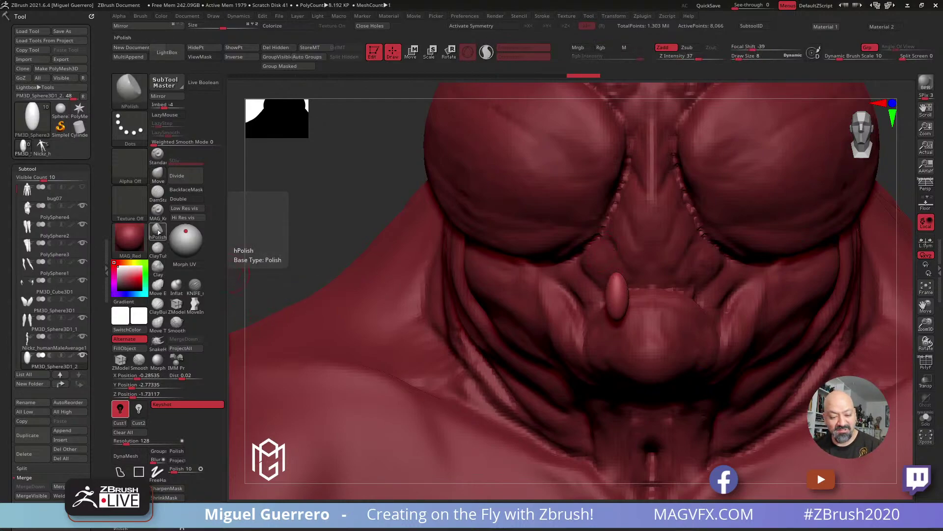
drag(610, 284, 622, 302)
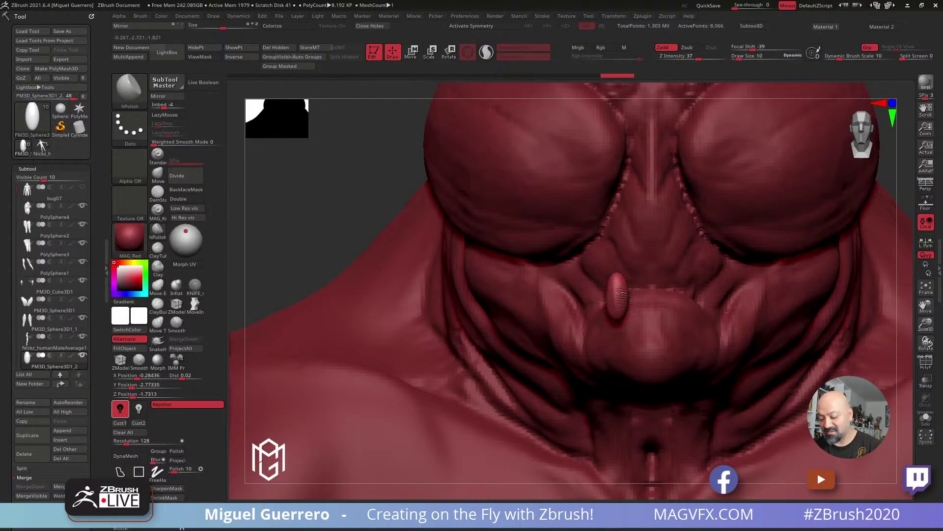
right_drag(353, 210, 364, 268)
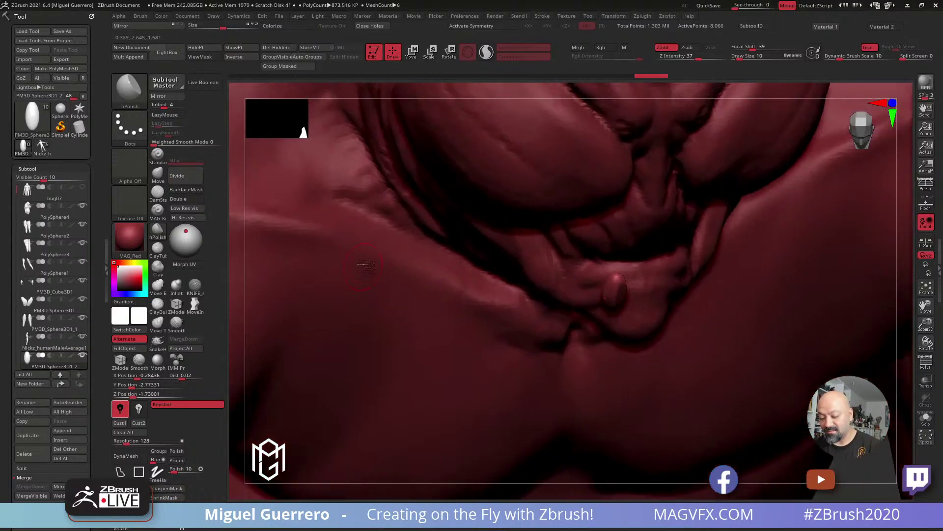
drag(620, 273, 609, 284)
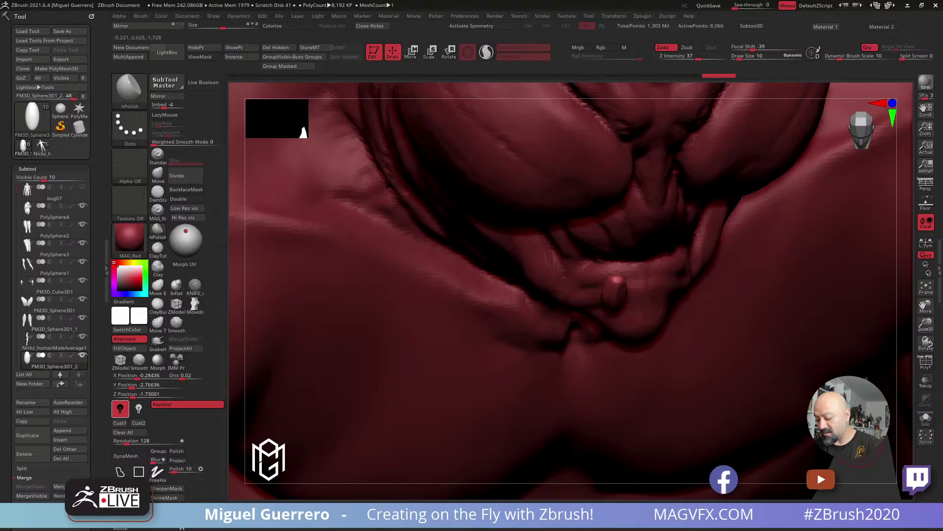
Reshape the ellipsoid's profile from the side with the Move brush at draw size 14, giving it a slight tooth-like bend
shift+drag(857, 444, 856, 465)
drag(346, 203, 361, 208)
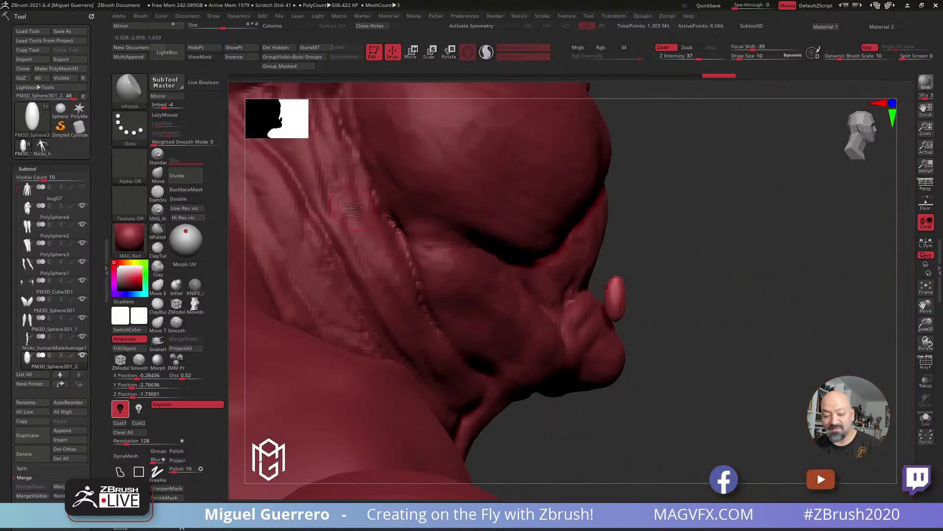
click(157, 173)
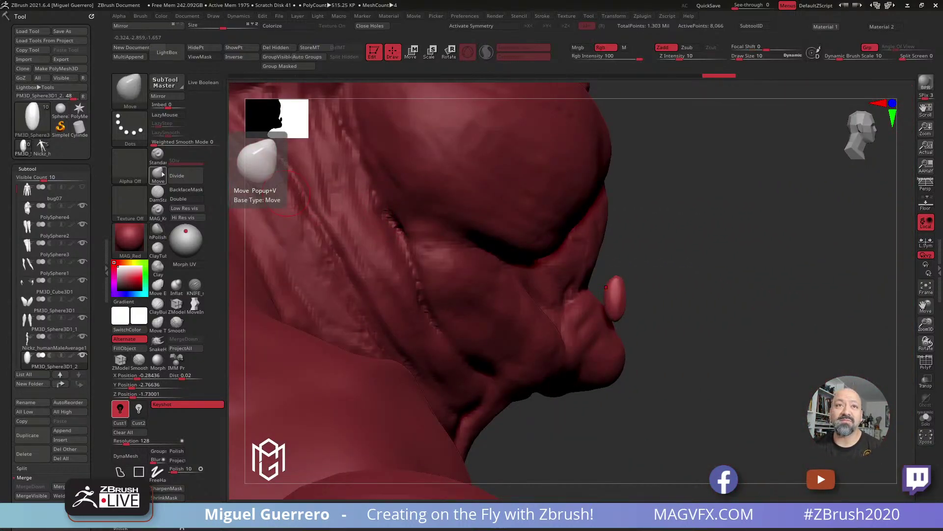
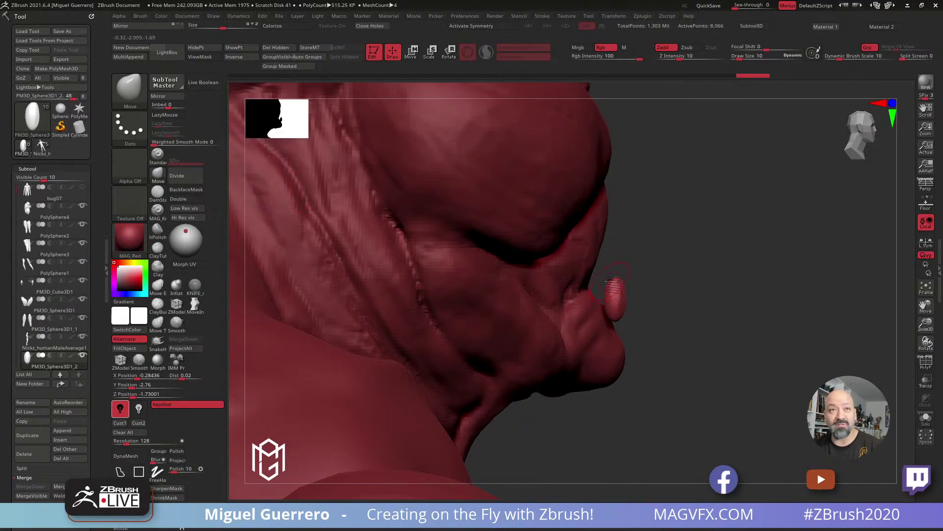
key(bracketleft)
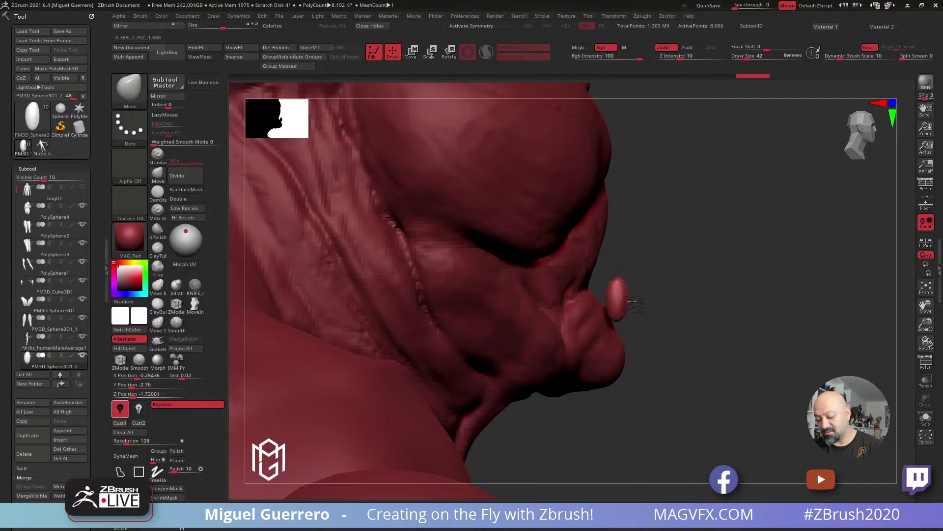
key(bracketleft)
key(bracketright)
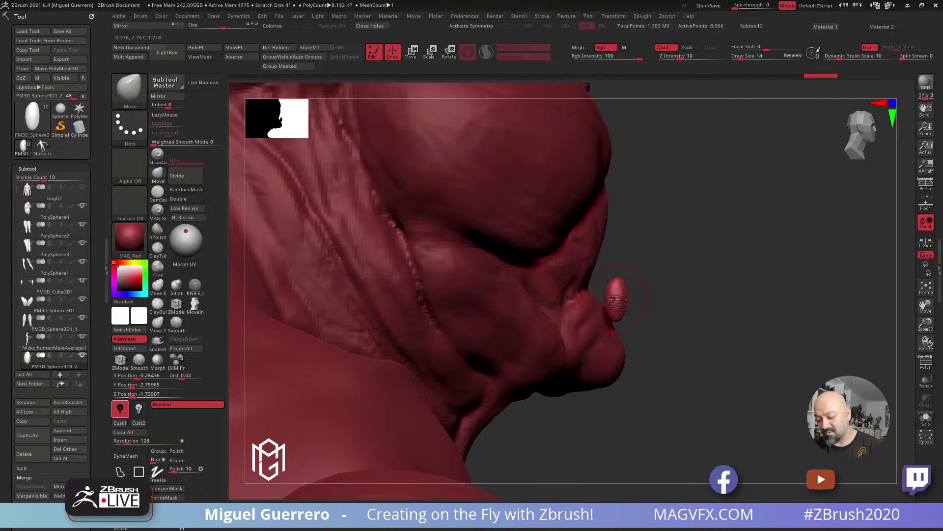
key(ctrl+z)
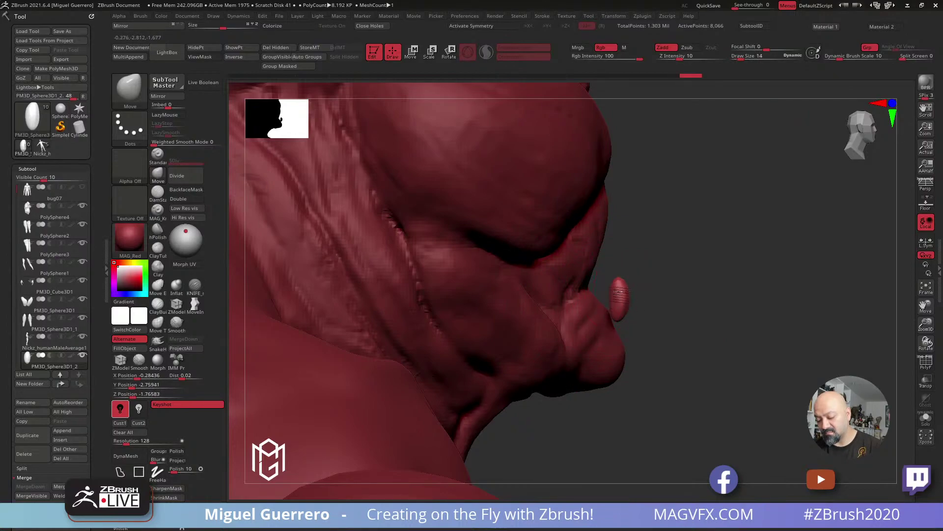
key(ctrl+shift+z)
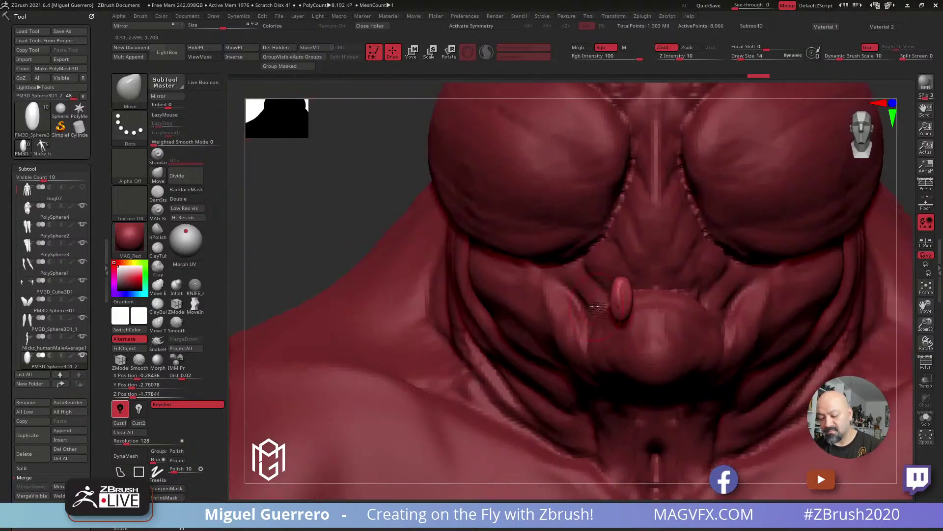
Reposition the ellipsoid against the creature's mouth at about X -0.272, Y -2.811 and Z -1.767
key(w)
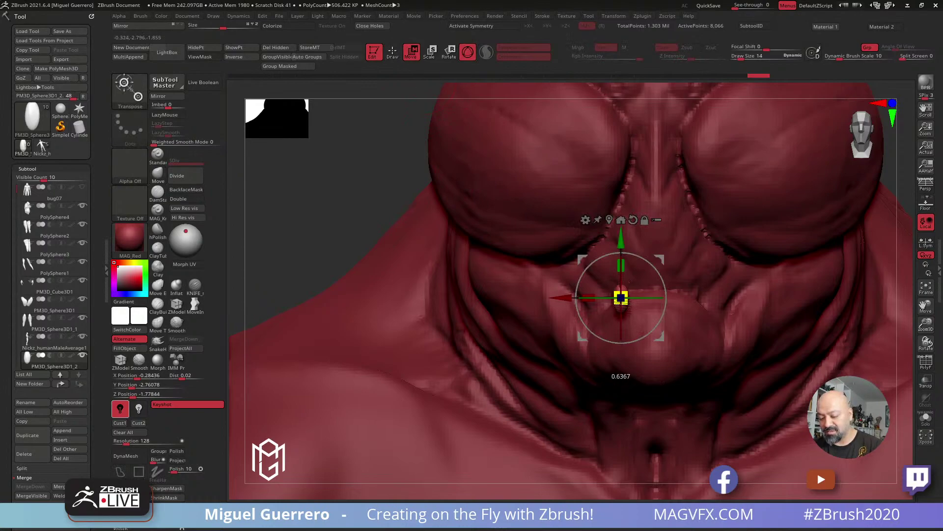
key(ctrl+shift+z)
key(ctrl+shift+z)
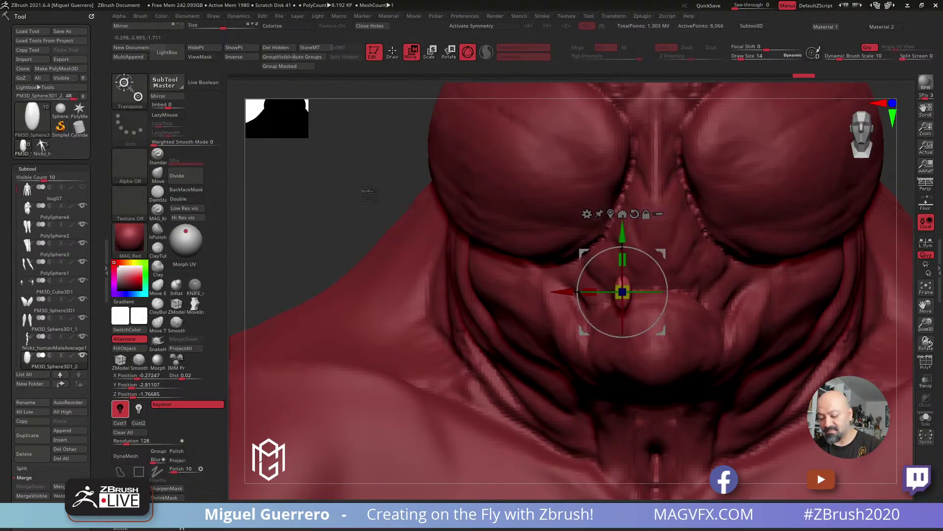
Reposition the single tooth against the creature's lower lip at about X -0.268, Y -2.823 and Z -1.492
key(ctrl+shift+z)
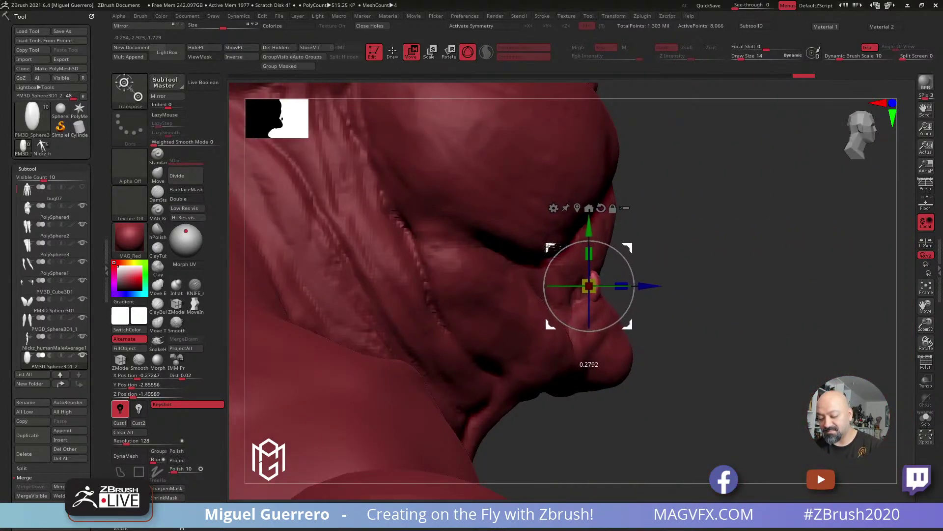
key(ctrl+shift+z)
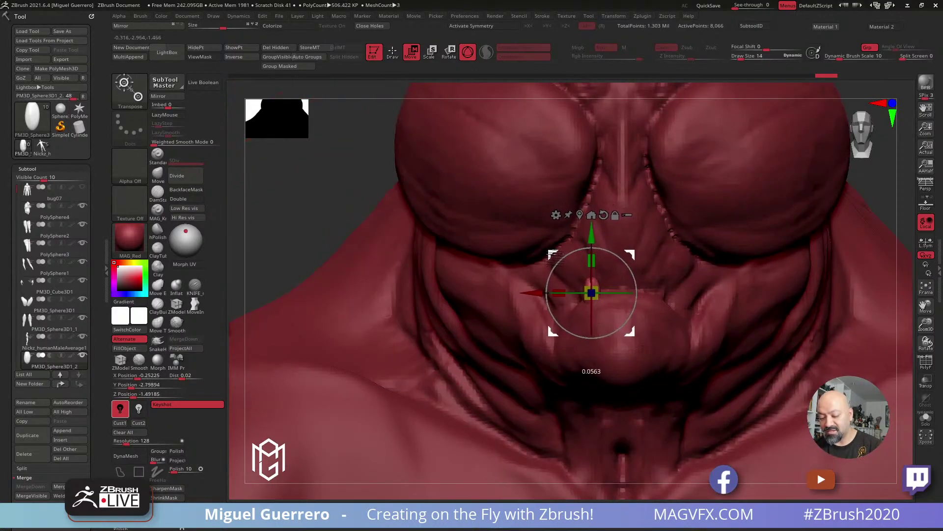
key(ctrl+shift+z)
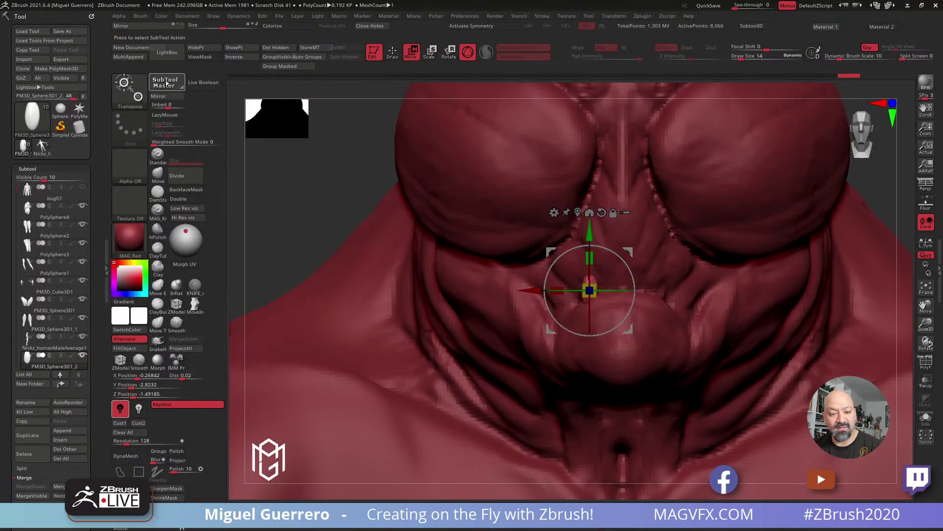
Mirror the tooth to the other side of the mouth with SubTool Master and turn on X symmetry
click(166, 95)
click(415, 250)
click(393, 51)
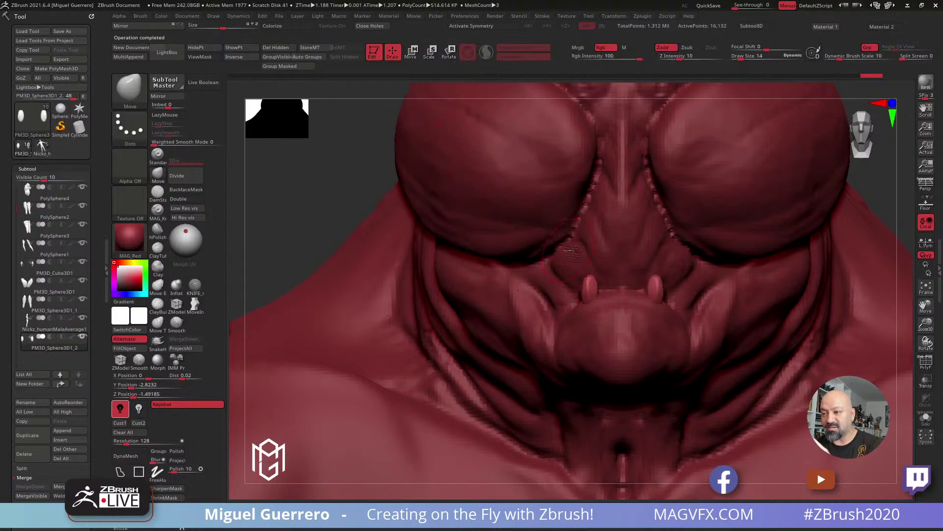
key(x)
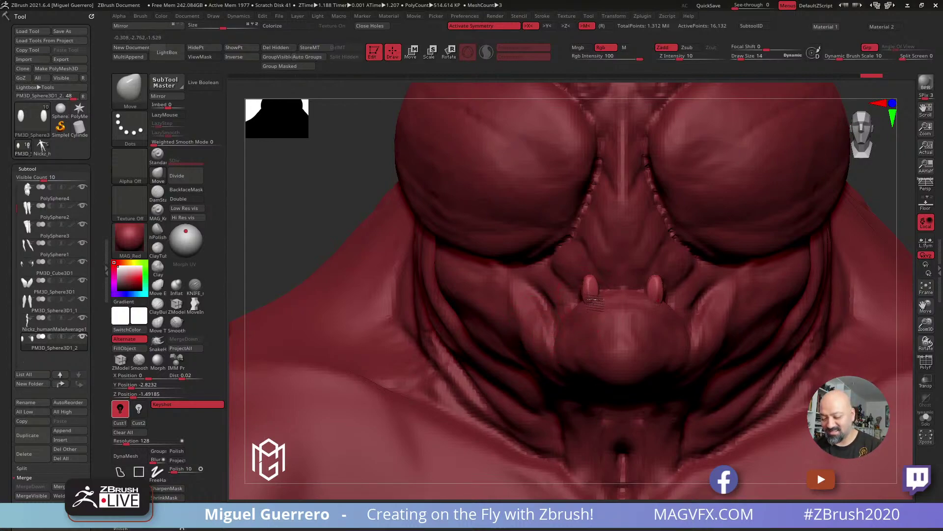
Duplicate the tooth pair, move the copy outward and back along the lip, and tilt it by about 18 degrees
click(27, 442)
click(410, 52)
drag(537, 291, 524, 291)
shift+drag(324, 188, 365, 196)
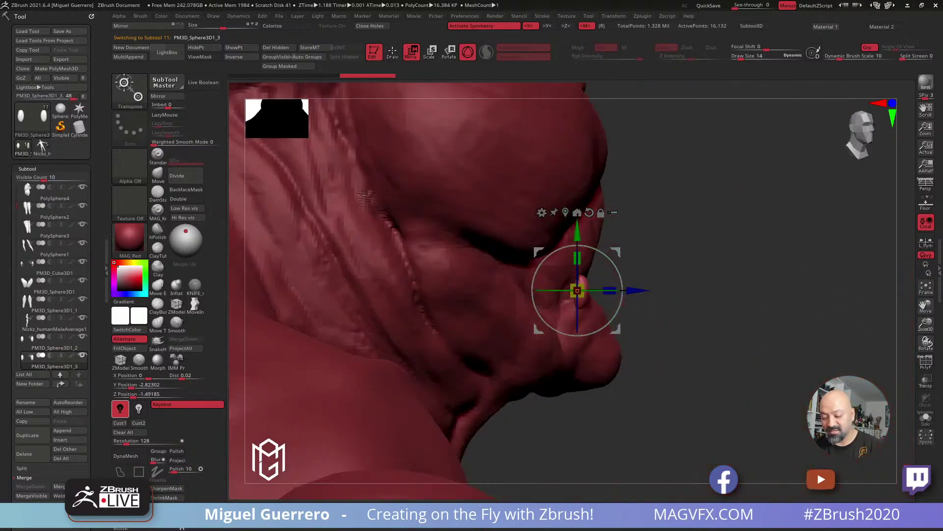
drag(620, 276, 628, 290)
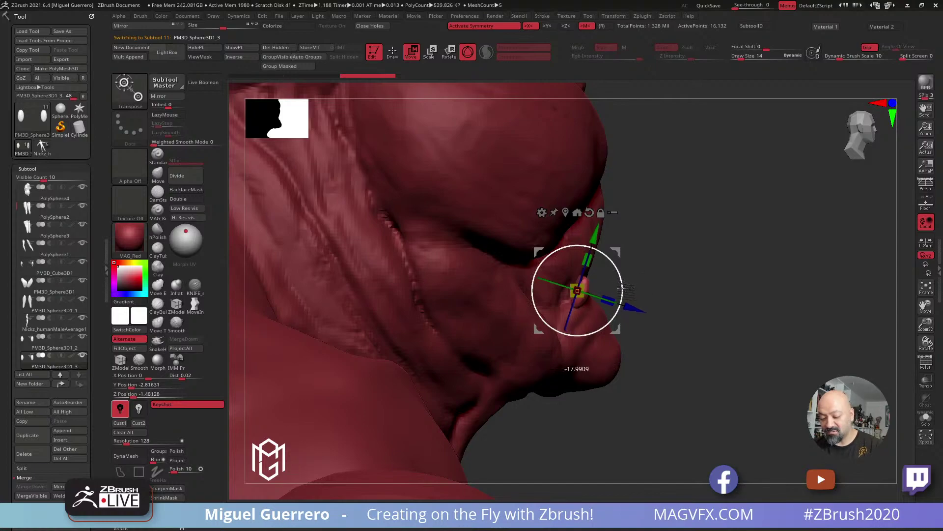
drag(539, 252, 532, 253)
click(392, 52)
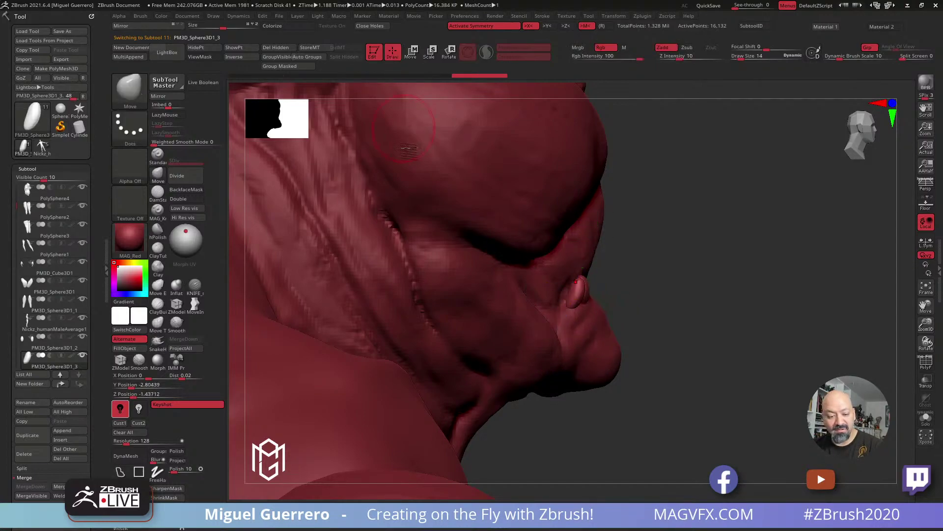
Pull the outer tooth pair into pointed fangs with the SnakeHook brush at draw size 4, then smooth and adjust them with the Move brush
click(157, 341)
key(bracketleft)
drag(581, 270, 582, 264)
drag(640, 311, 520, 314)
shift+drag(582, 270, 581, 279)
drag(261, 150, 301, 180)
click(159, 175)
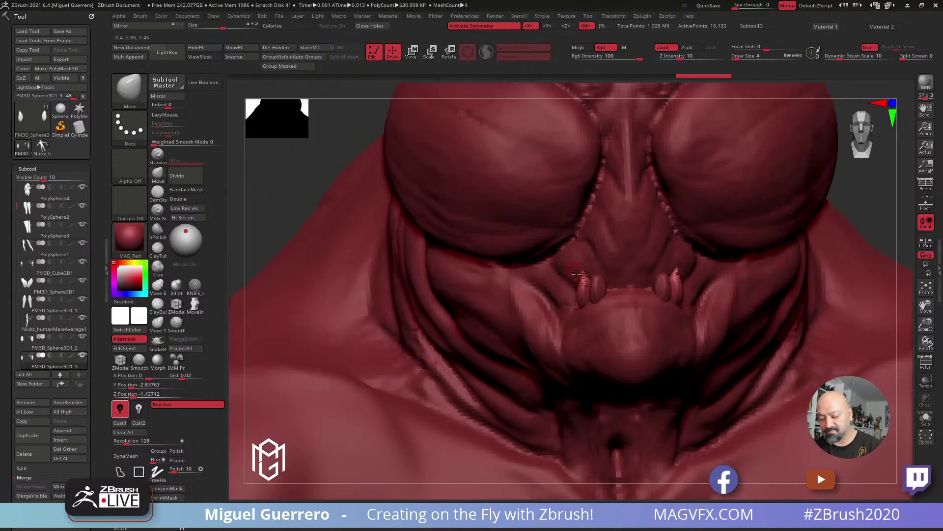
drag(580, 285, 563, 275)
Adjust the inner tooth pair's shape against the lip with the Move brush at draw size 22
drag(293, 177, 339, 179)
alt+click(594, 285)
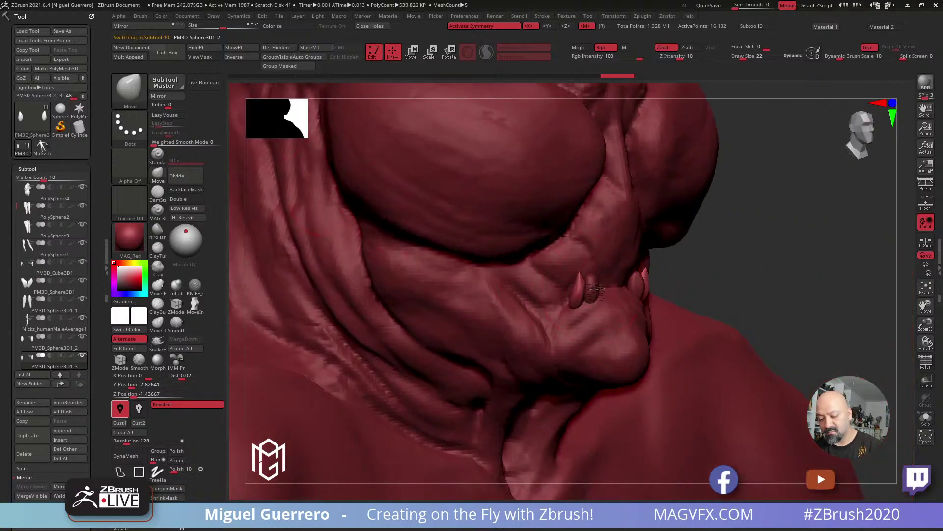
drag(594, 285, 592, 297)
drag(695, 297, 663, 305)
Reposition the pointed tooth pair to about Y -2.832 and Z -1.408 and rotate it slightly
alt+click(582, 290)
key(w)
drag(540, 253, 537, 252)
drag(621, 281, 620, 286)
click(392, 53)
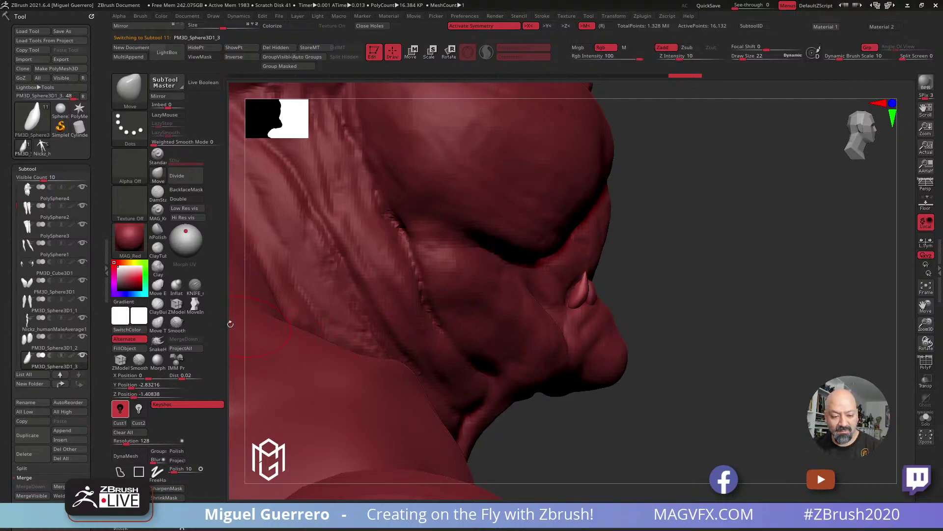
Duplicate the pointed tooth pair, place the copy farther out at about Z -1.307, and reshape it with the Move brush at draw size 6
click(34, 495)
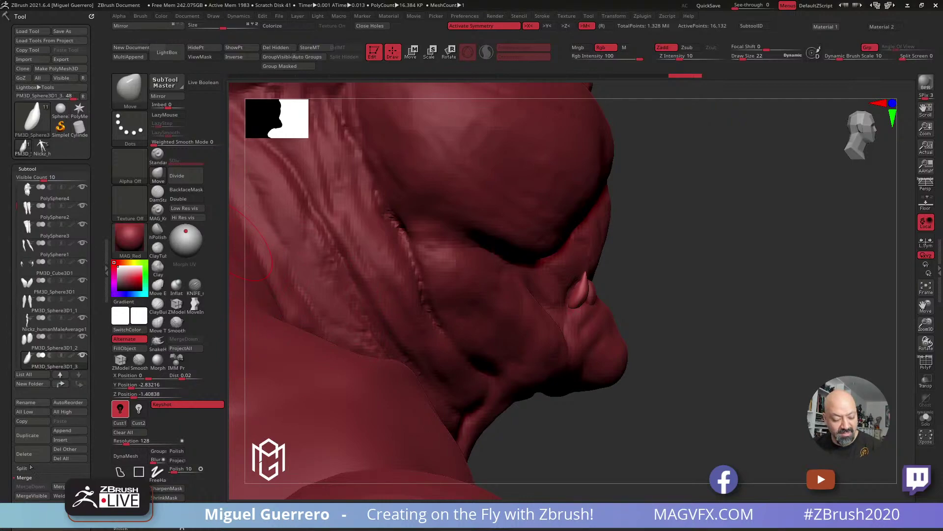
click(419, 53)
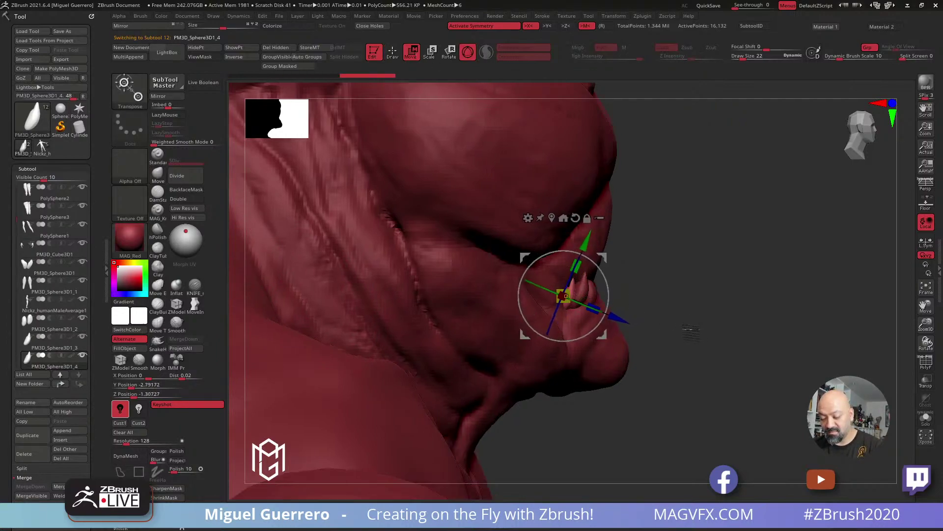
shift+drag(693, 330, 585, 327)
drag(522, 258, 514, 261)
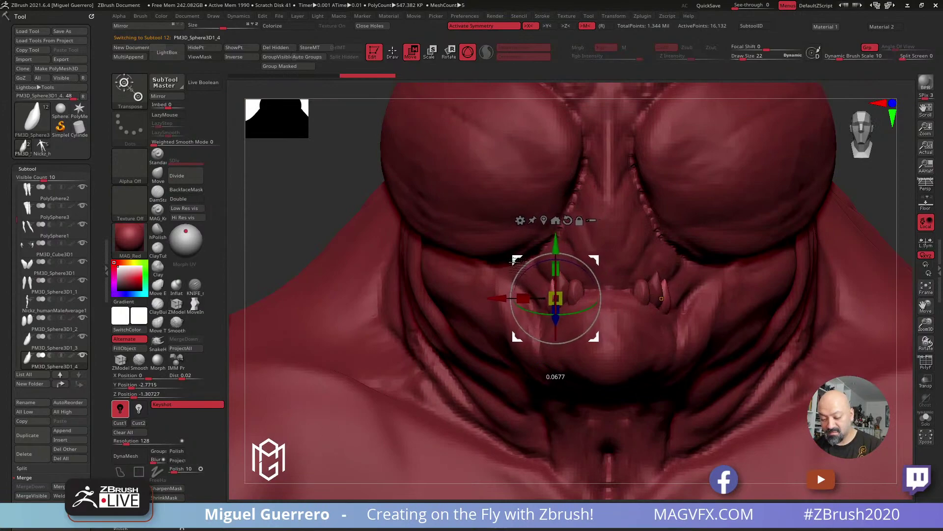
key(q)
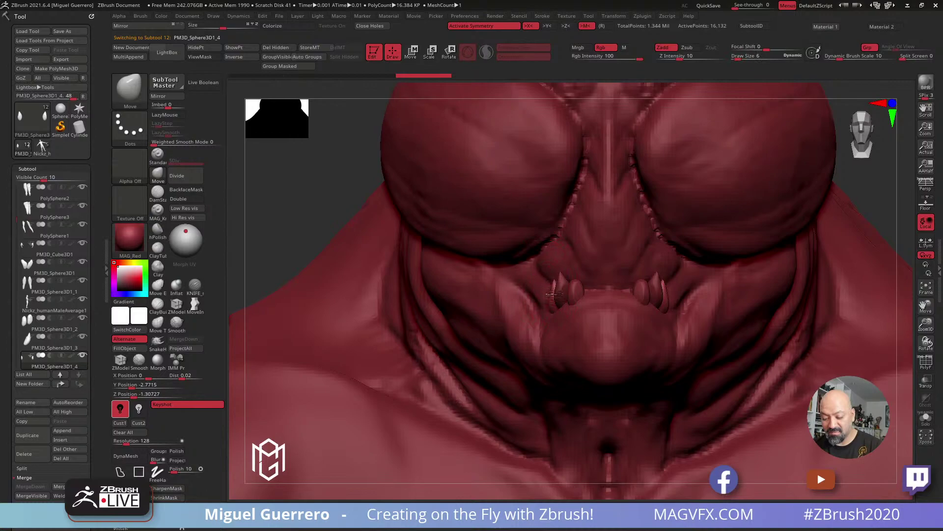
drag(543, 302, 549, 284)
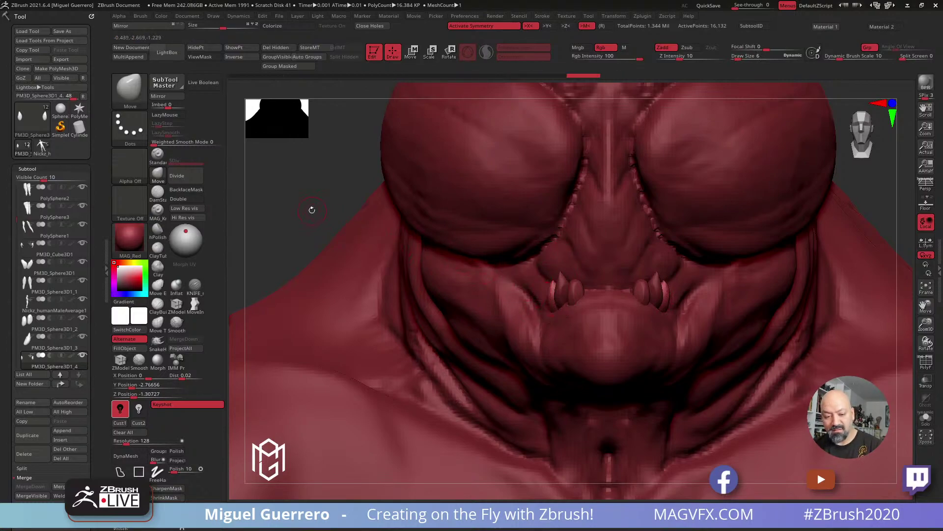
Refine the inner tooth pair's shape from the front and three-quarter views with the Move brush at draw size 5
drag(311, 208, 322, 214)
alt+click(578, 292)
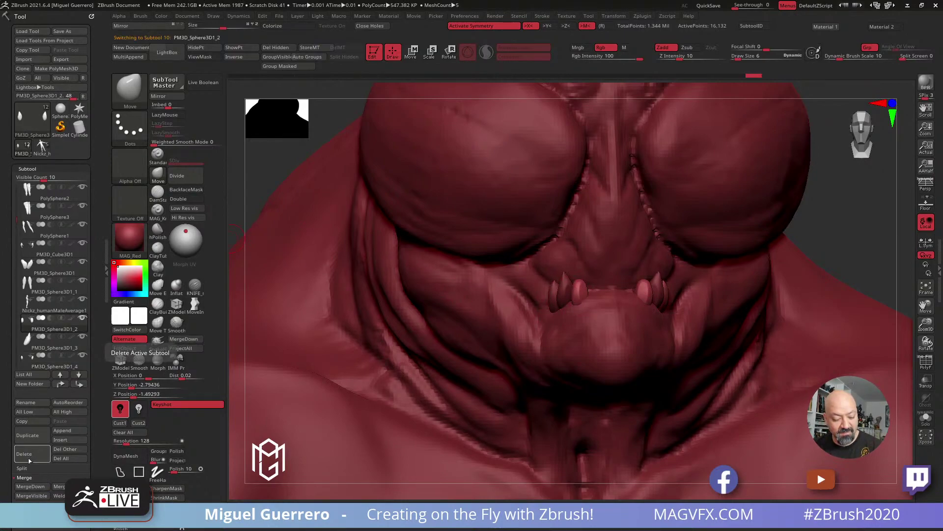
drag(266, 296, 339, 290)
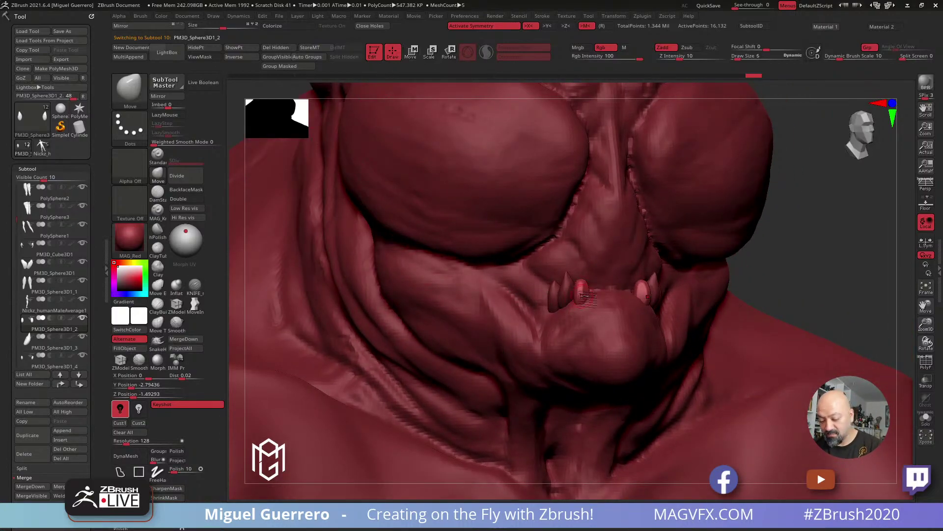
drag(582, 296, 583, 298)
shift+drag(779, 293, 727, 295)
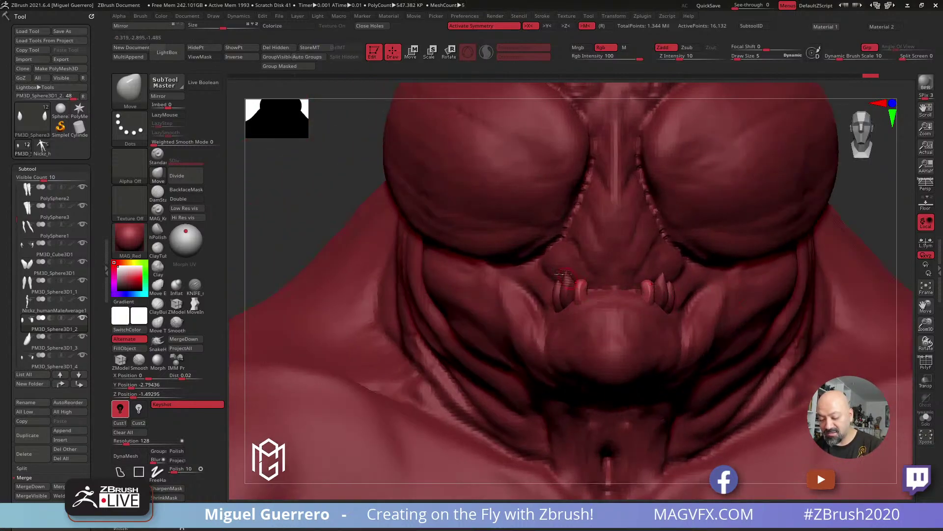
right_drag(567, 280, 565, 301)
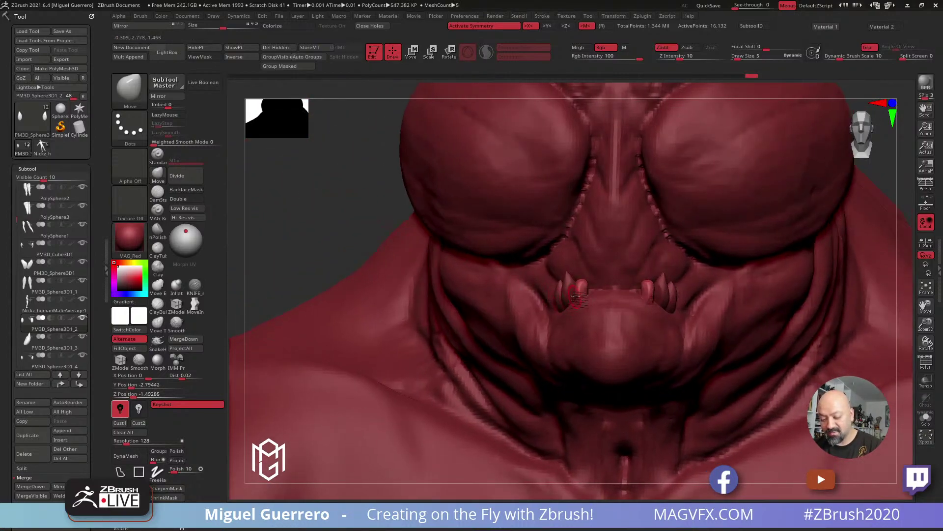
drag(588, 294, 584, 287)
right_drag(580, 290, 533, 291)
Duplicate the inner tooth pair and move the copy toward the mouth's centre at about Y -2.792 and Z -1.546
click(27, 434)
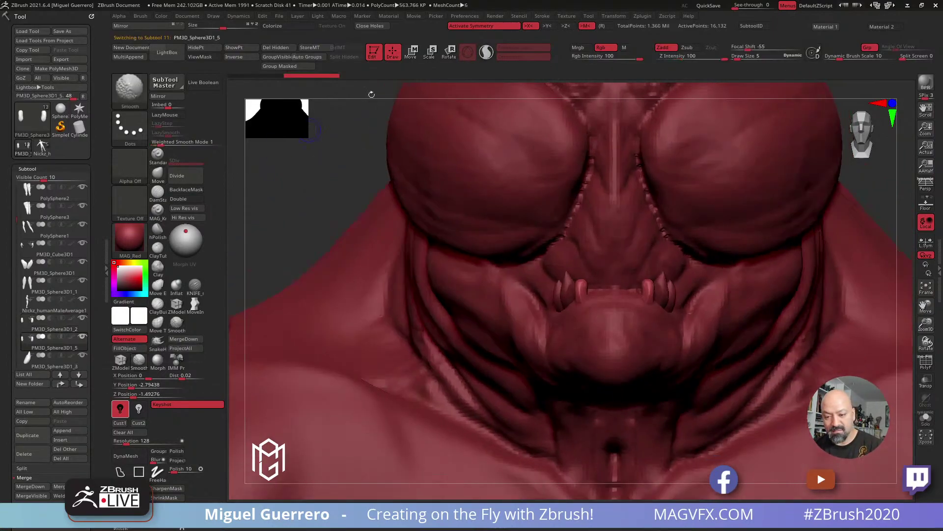
key(w)
drag(543, 251, 555, 251)
right_drag(329, 194, 700, 332)
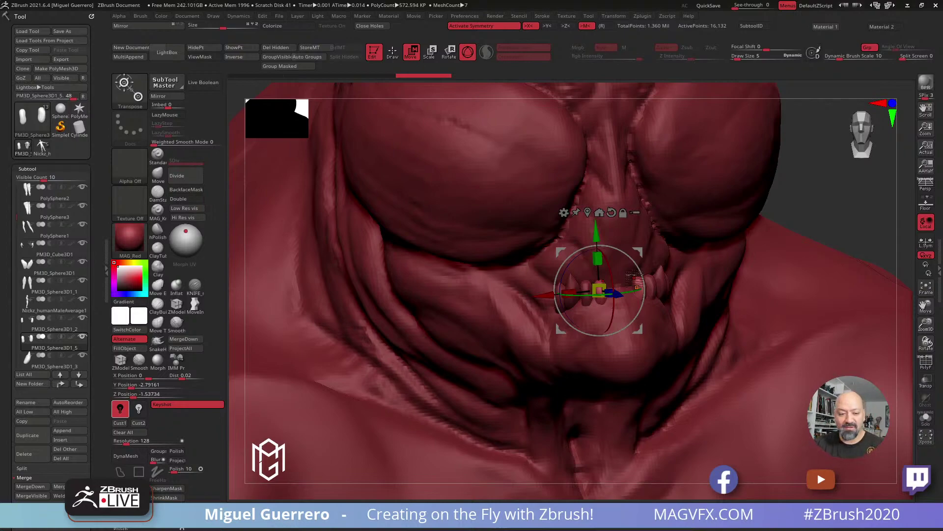
drag(817, 208, 787, 299)
drag(614, 344, 614, 348)
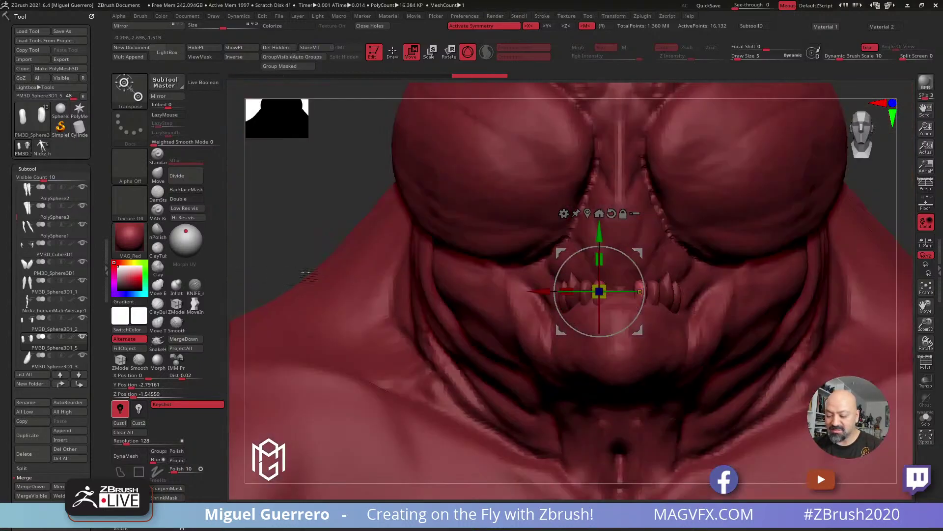
click(393, 52)
Move the bug07 subtool sideways to about X 3.958 so it stands beside the sculpted creature
mouse_move(321, 172)
ctrl+right_down()
mouse_move(322, 209)
mouse_move(349, 213)
ctrl+right_up()
mouse_move(600, 298)
right_down()
mouse_move(475, 276)
mouse_move(457, 245)
right_up()
alt+click(475, 276)
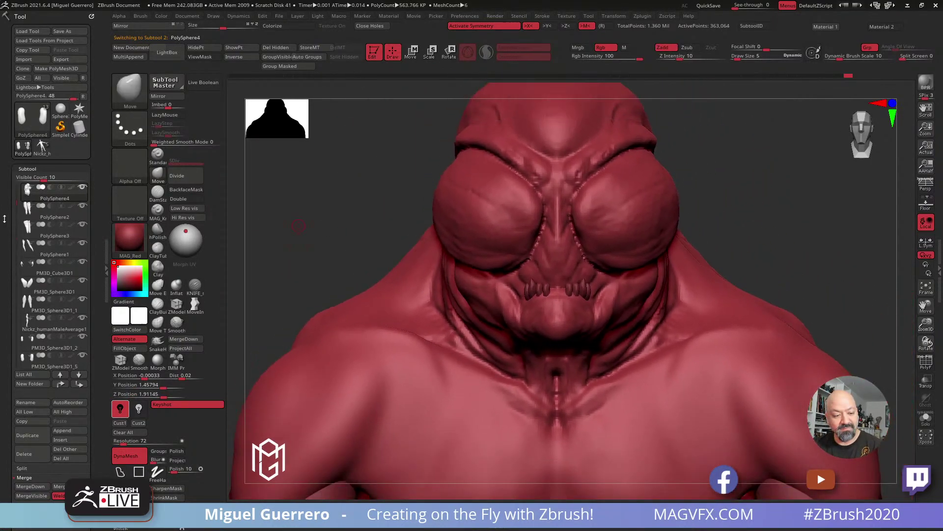
drag(16, 202, 14, 178)
click(54, 192)
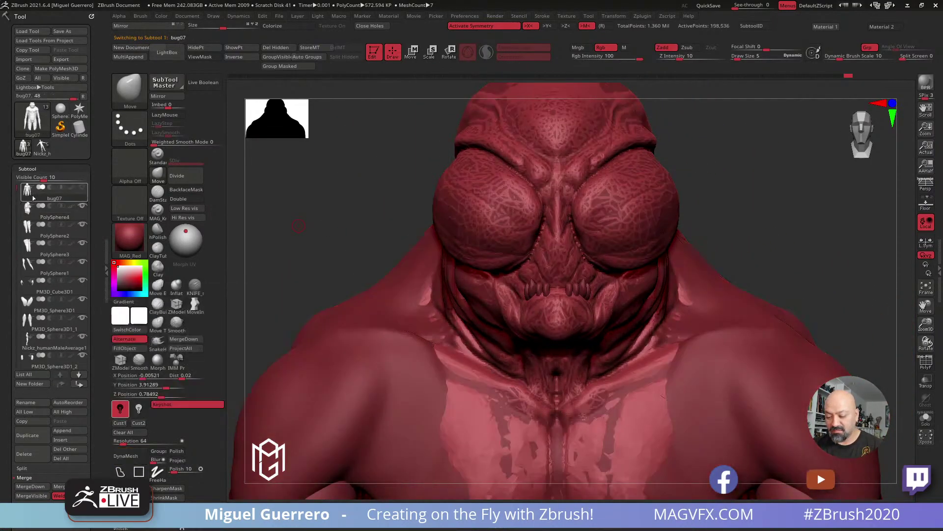
key(w)
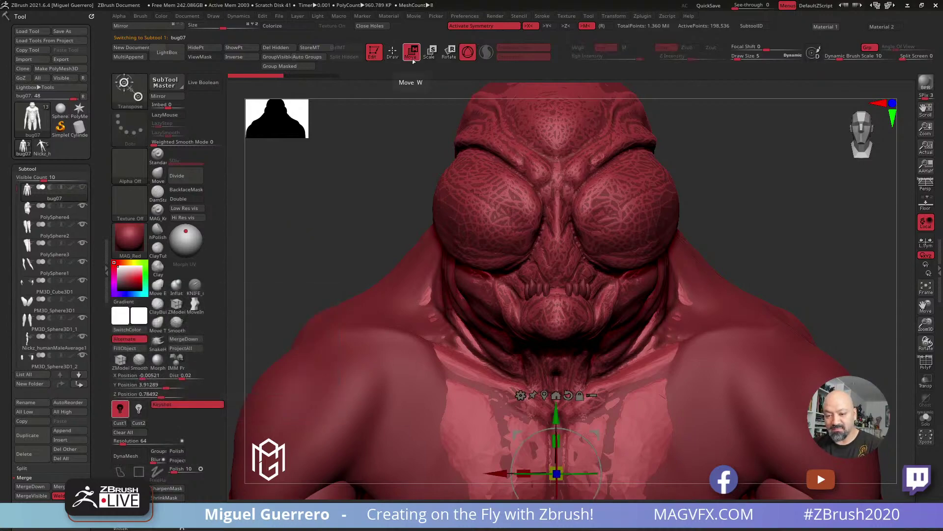
drag(616, 471, 844, 471)
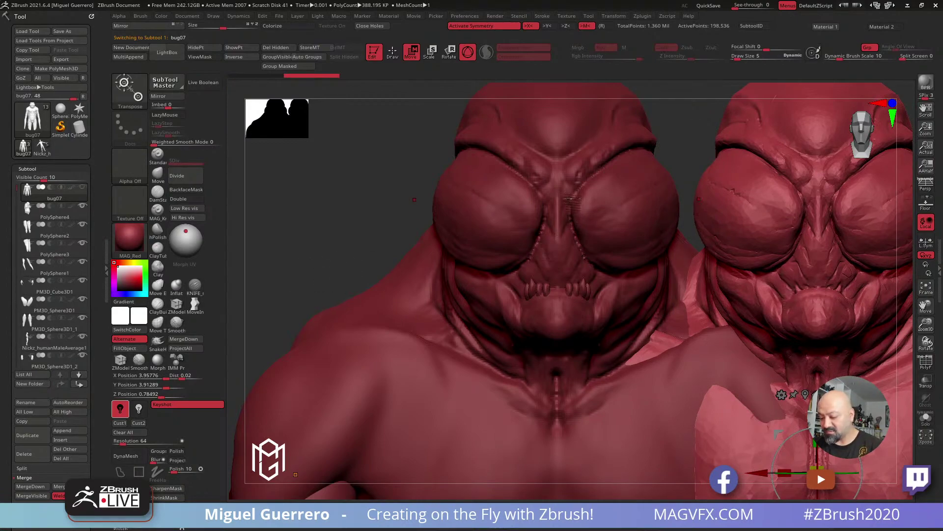
Make PolySphere4 the active subtool and show bug07 beside it to compare the two heads
drag(402, 263, 501, 284)
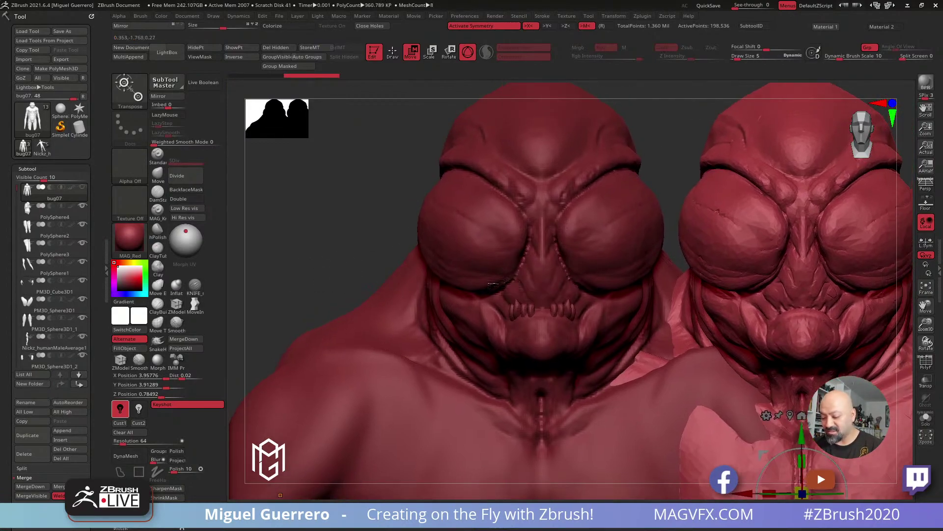
drag(313, 263, 308, 252)
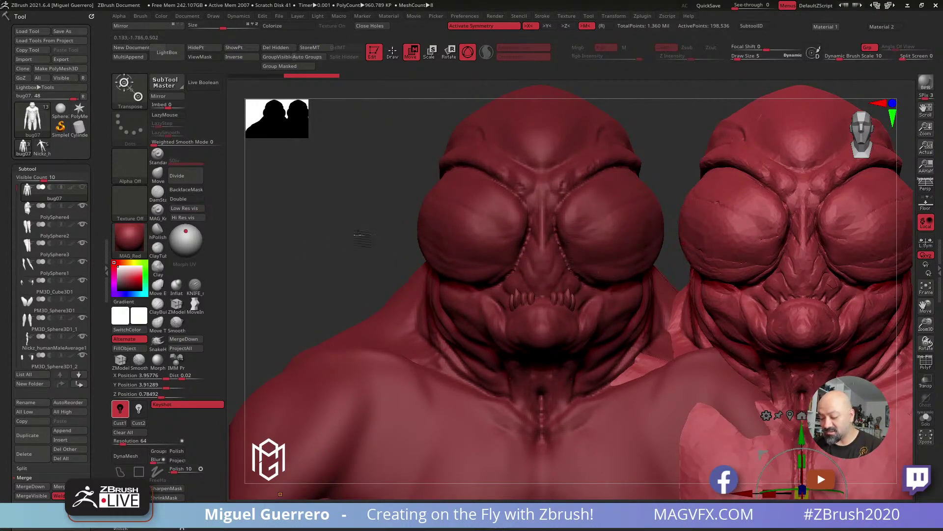
alt+click(464, 259)
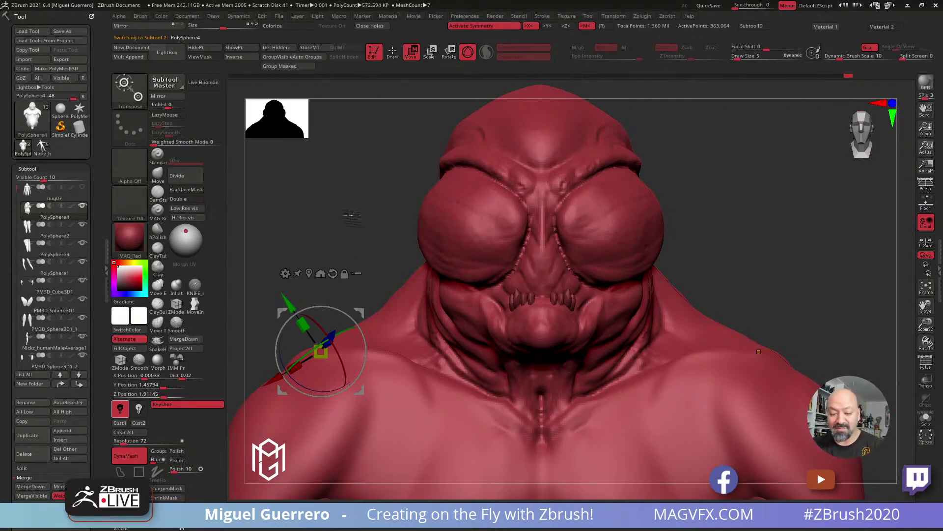
click(82, 186)
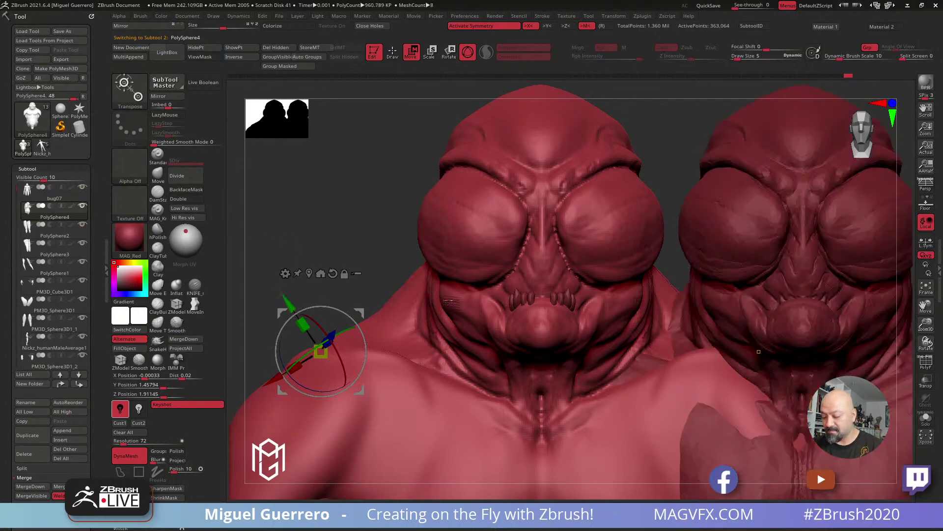
drag(339, 209, 455, 235)
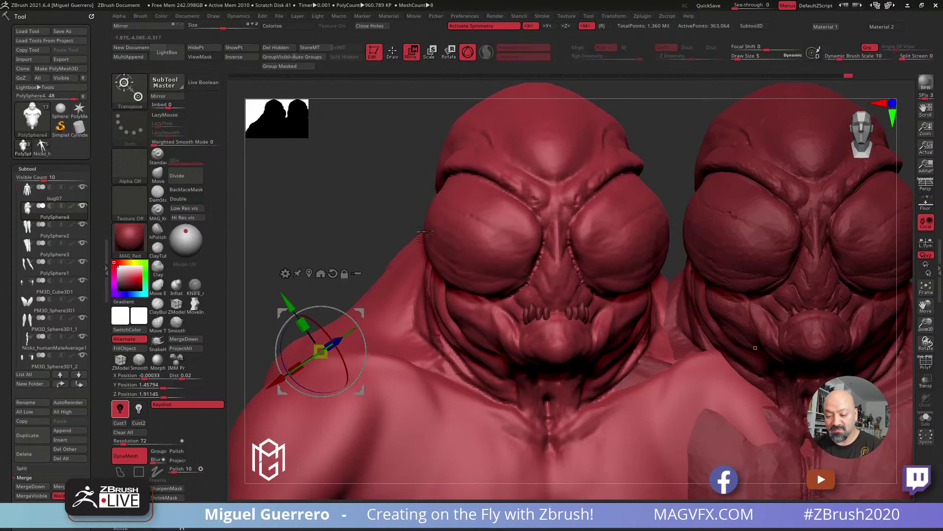
Turn on the polyframe display and examine the creature's mesh density around the mouth and teeth
click(392, 52)
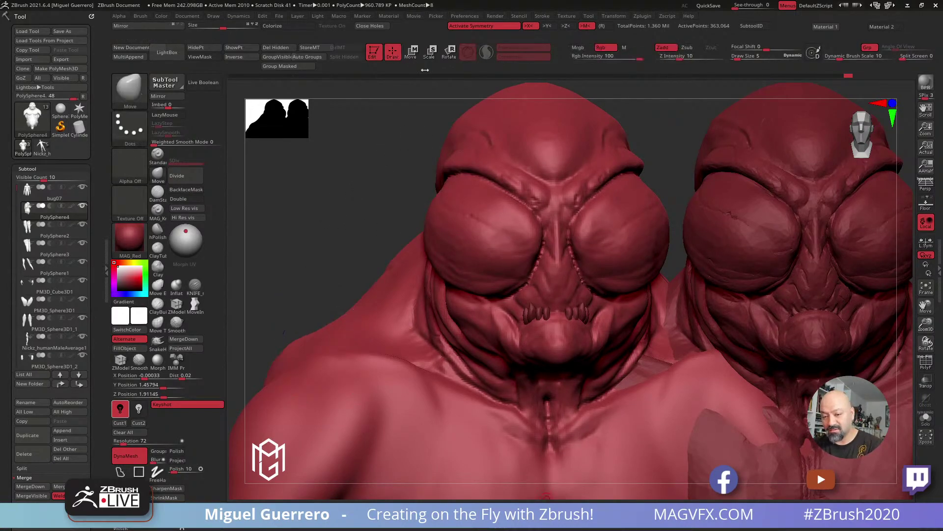
click(926, 362)
ctrl+right_drag(502, 264, 536, 297)
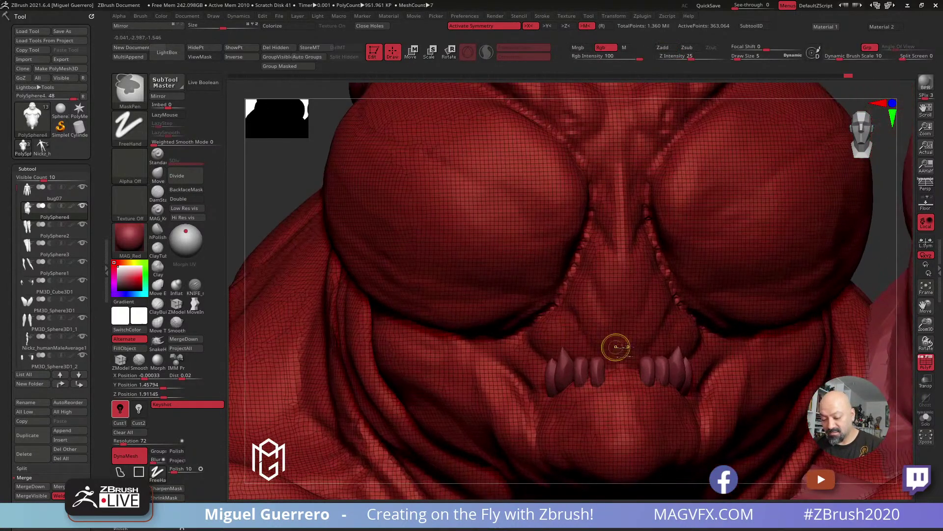
ctrl+right_drag(552, 357, 494, 305)
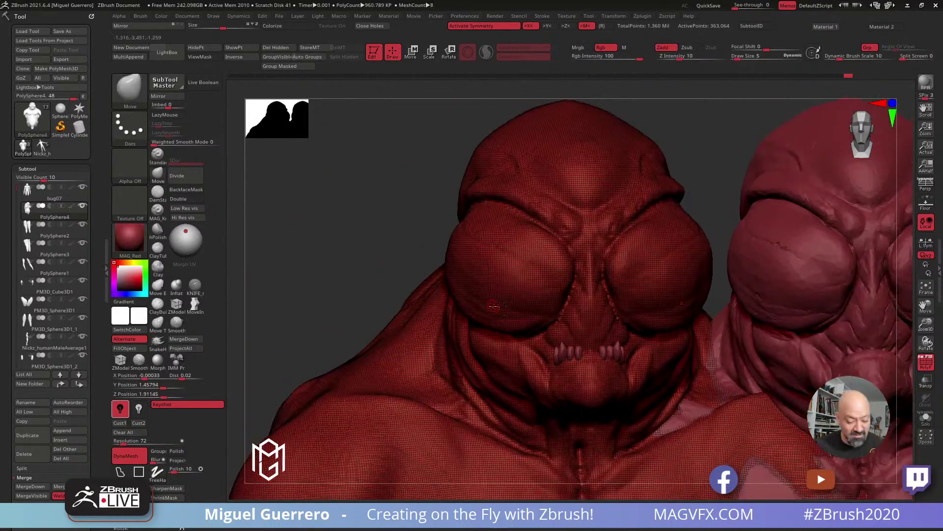
Remesh the PolySphere4 creature with DynaMesh at resolution 128 and turn off the polyframe display
click(130, 441)
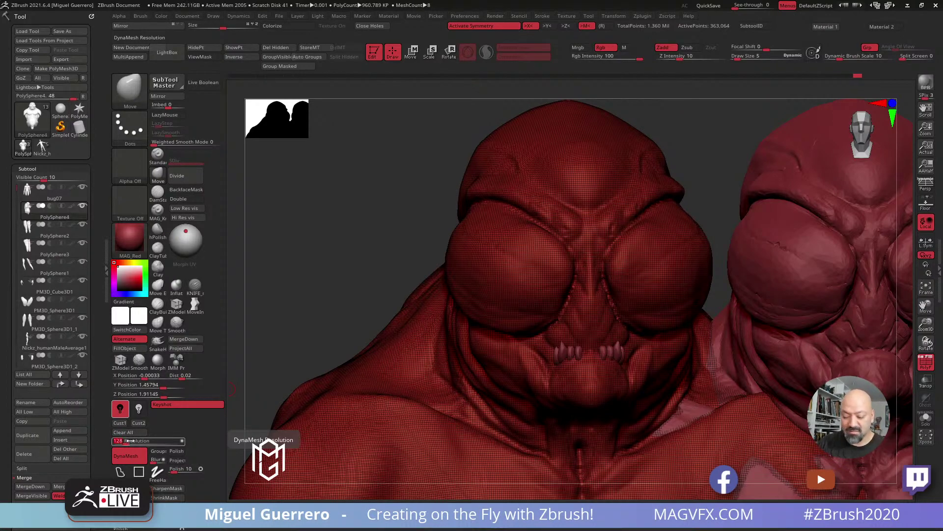
key(ctrl)
mouse_move(330, 268)
ctrl+mouse_down()
mouse_move(349, 289)
mouse_move(337, 280)
ctrl+mouse_up()
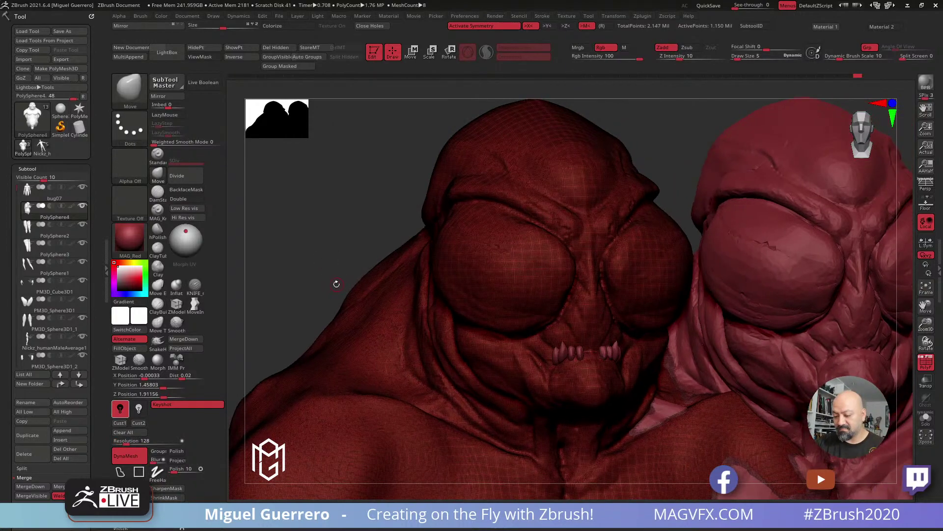
click(926, 363)
alt+drag(388, 205, 313, 193)
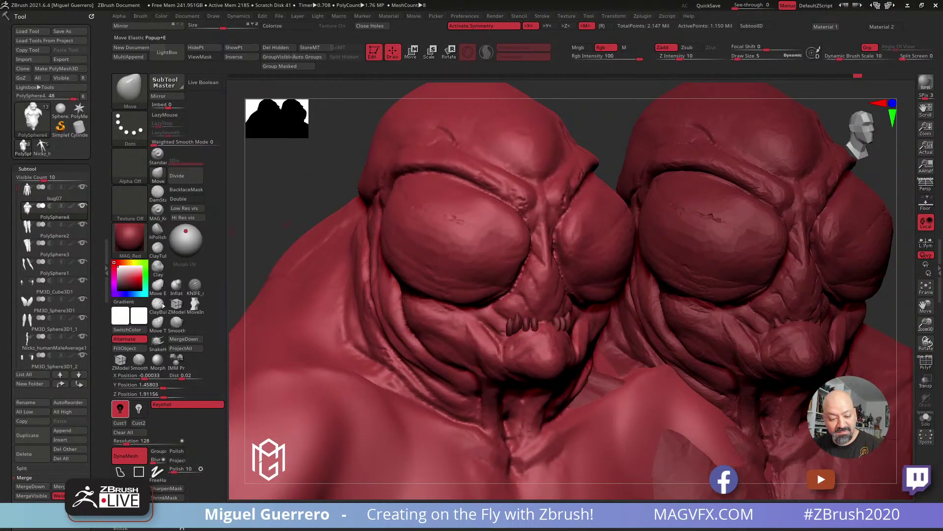
Carve creases around the mouth corner beside the teeth with the KNIFE brush at draw size 8
click(197, 291)
key(bracketright)
key(bracketright)
key(bracketright)
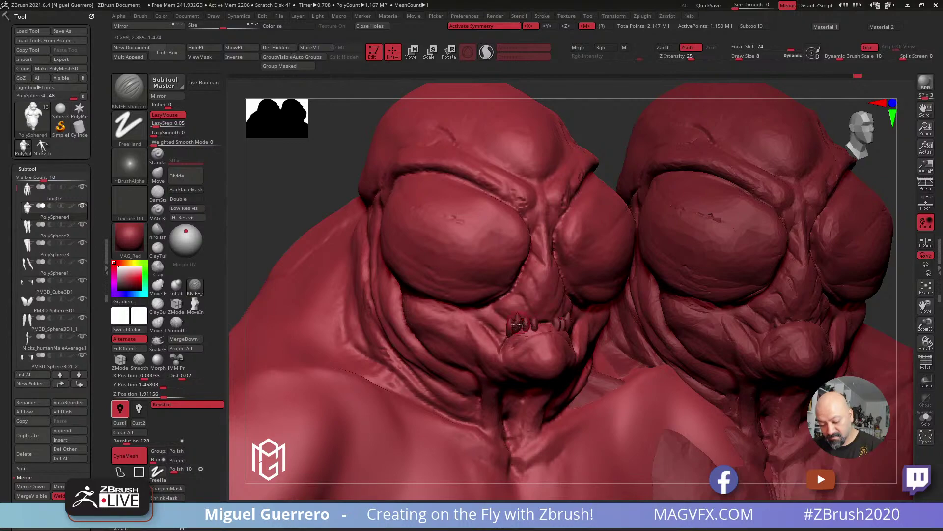
drag(278, 223, 284, 233)
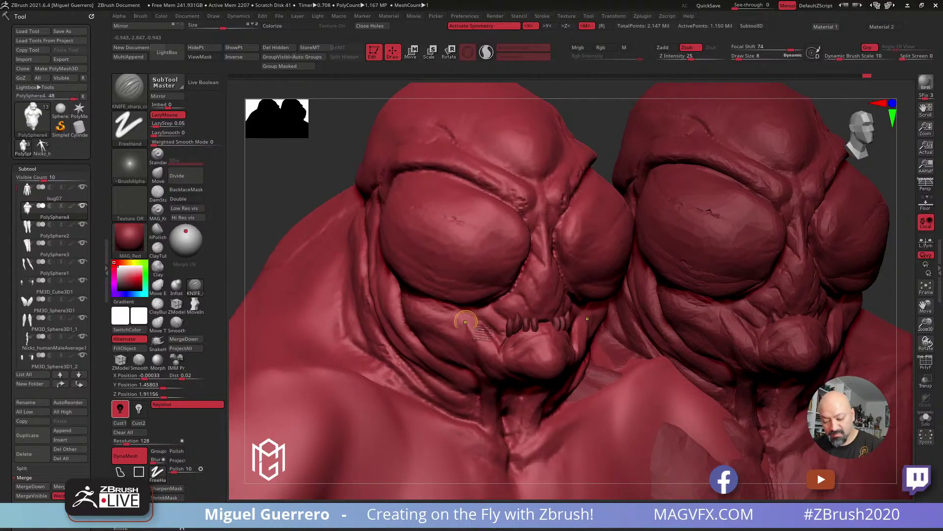
Mask the protruding lower lip and invert the mask so that only the lip can be edited
key(ctrl)
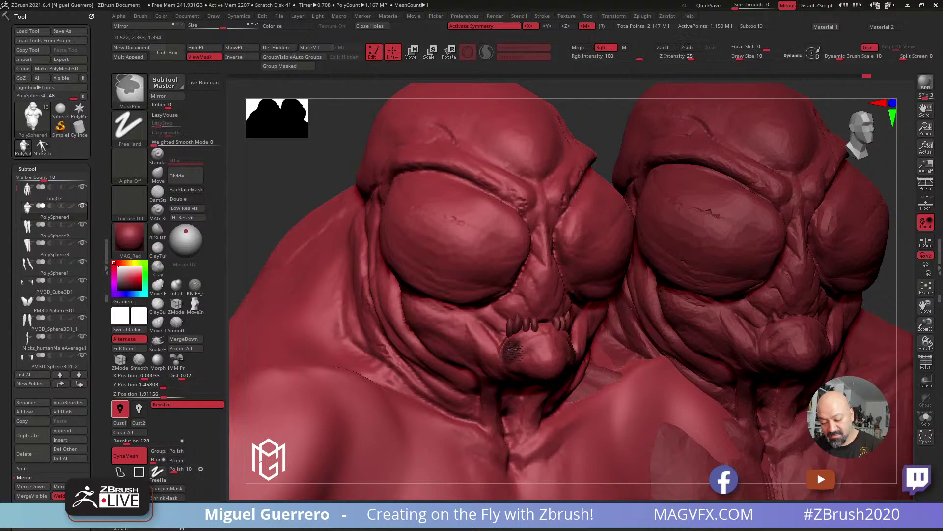
mouse_move(551, 348)
ctrl+mouse_down()
mouse_move(524, 370)
mouse_move(518, 348)
ctrl+mouse_up()
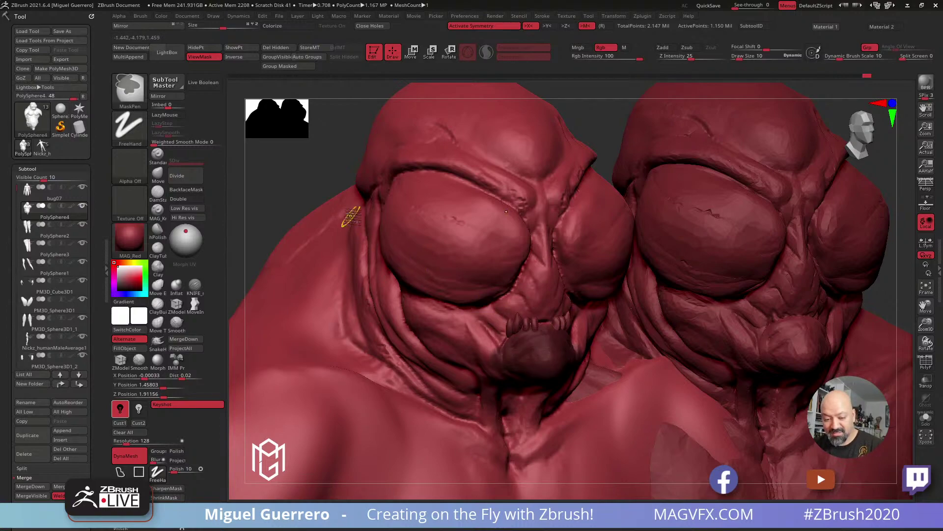
right_drag(294, 164, 665, 322)
Reshape the unmasked lower lip under the teeth with the Move brush, reducing the draw size from 38 to 18
key(b)
key(m)
key(v)
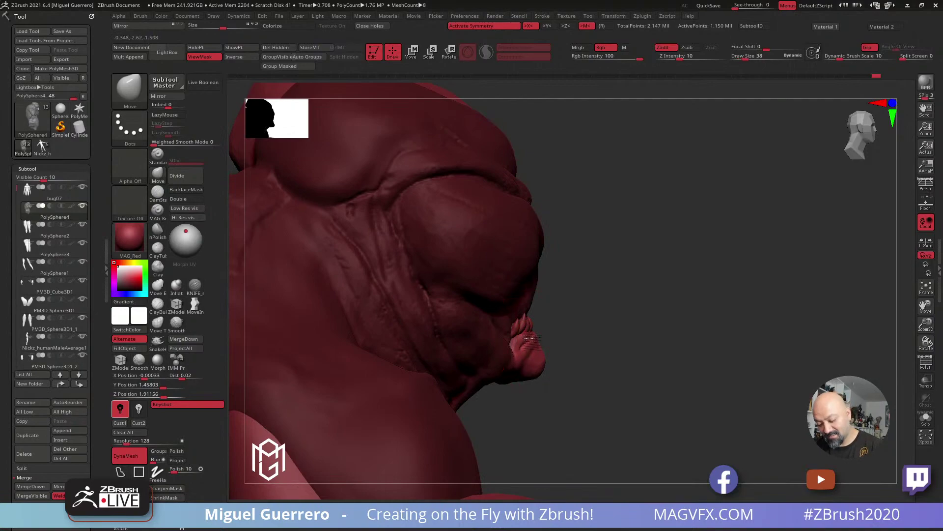
right_drag(541, 339, 557, 337)
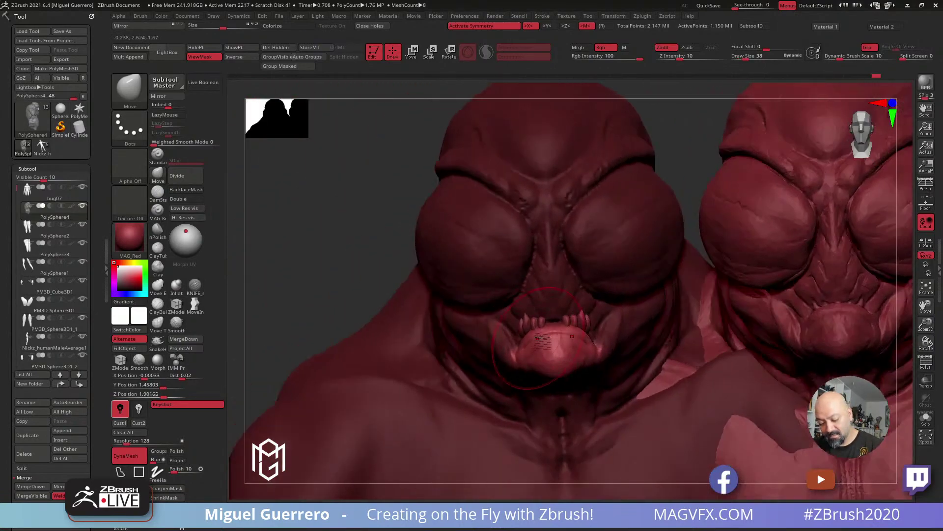
right_drag(332, 252, 344, 255)
key([)
key([)
drag(535, 334, 546, 327)
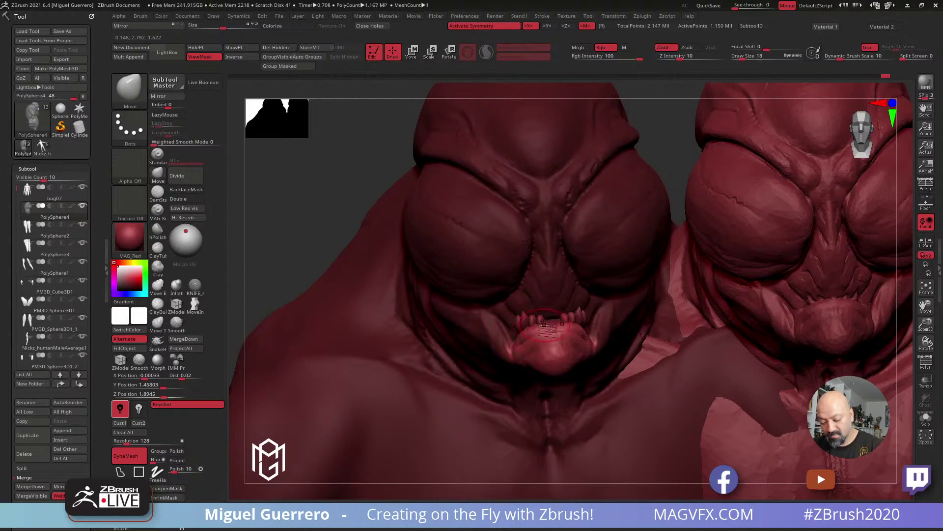
right_drag(538, 315, 565, 336)
drag(565, 336, 577, 342)
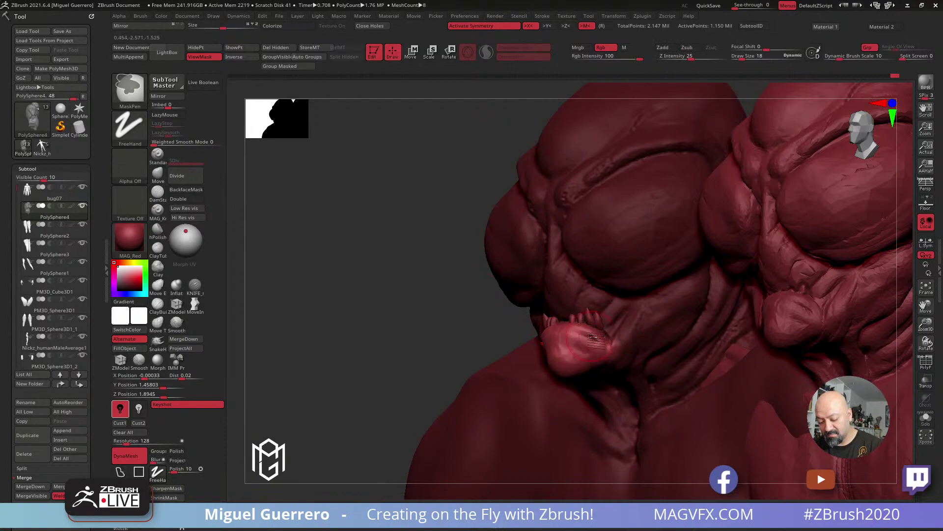
right_drag(583, 335, 604, 331)
right_drag(446, 300, 255, 207)
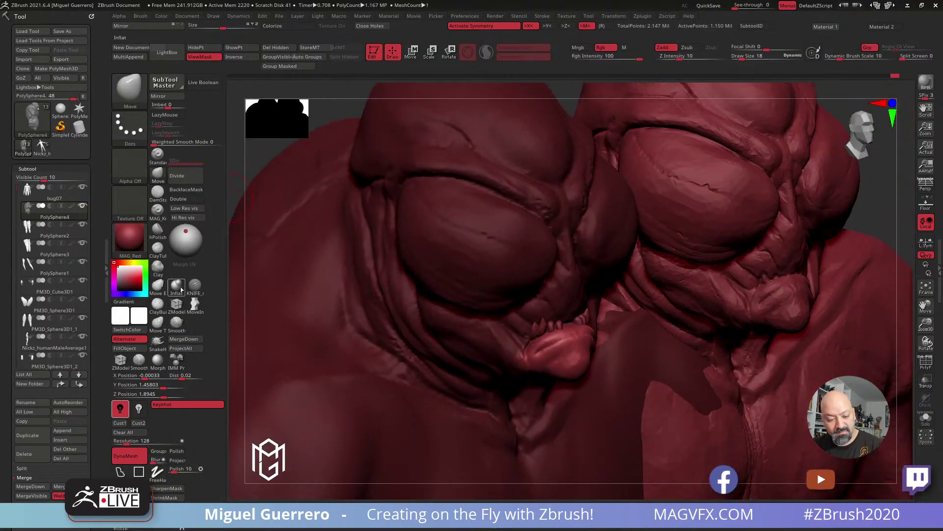
Clear the mask and carve fine creases around the teeth, lips and nose with the KNIFE brush at draw size 5
click(194, 285)
key([)
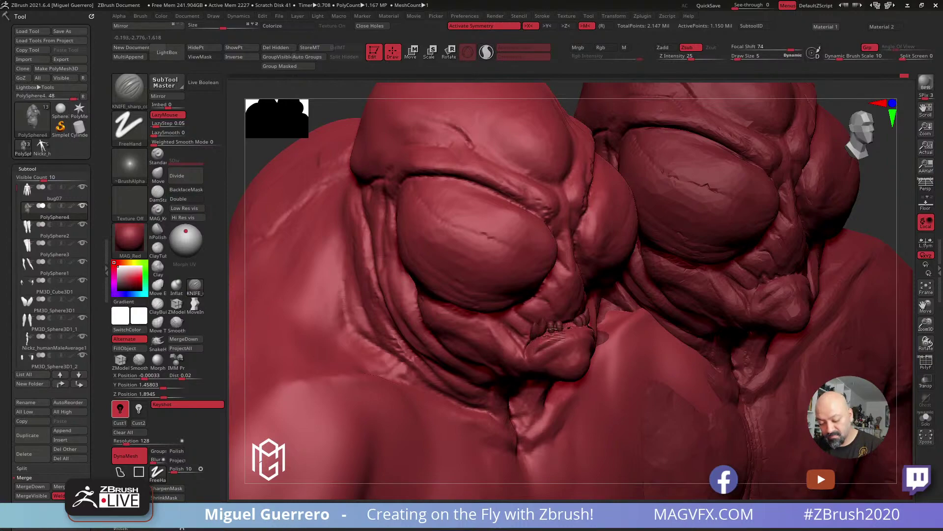
right_drag(344, 227, 570, 329)
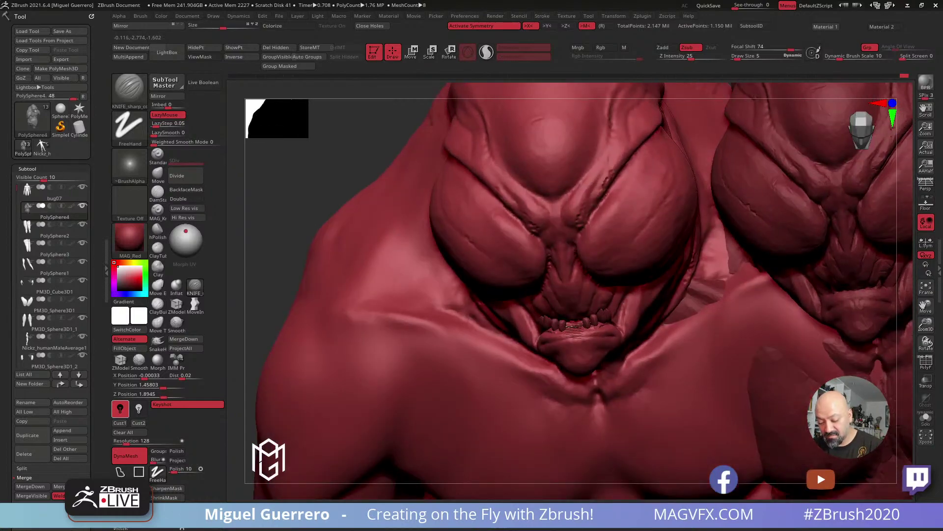
right_drag(330, 240, 500, 247)
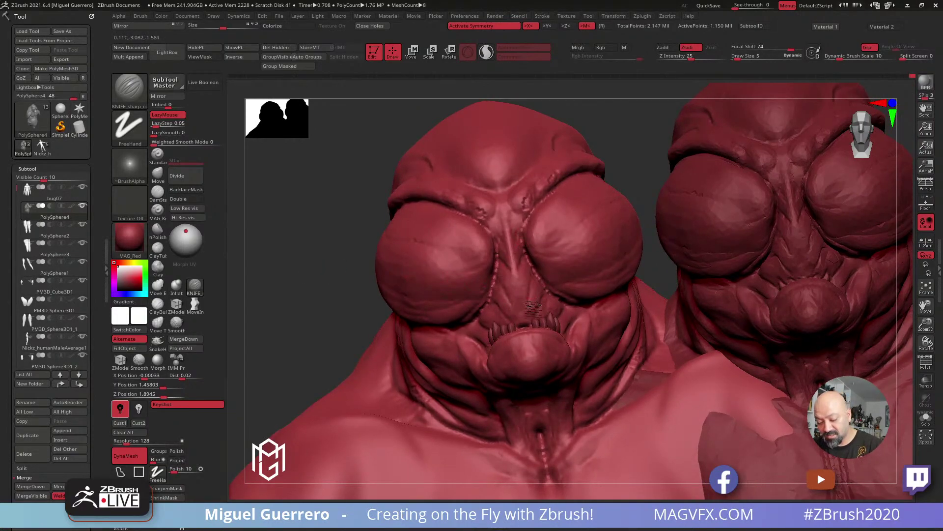
right_drag(484, 259, 367, 262)
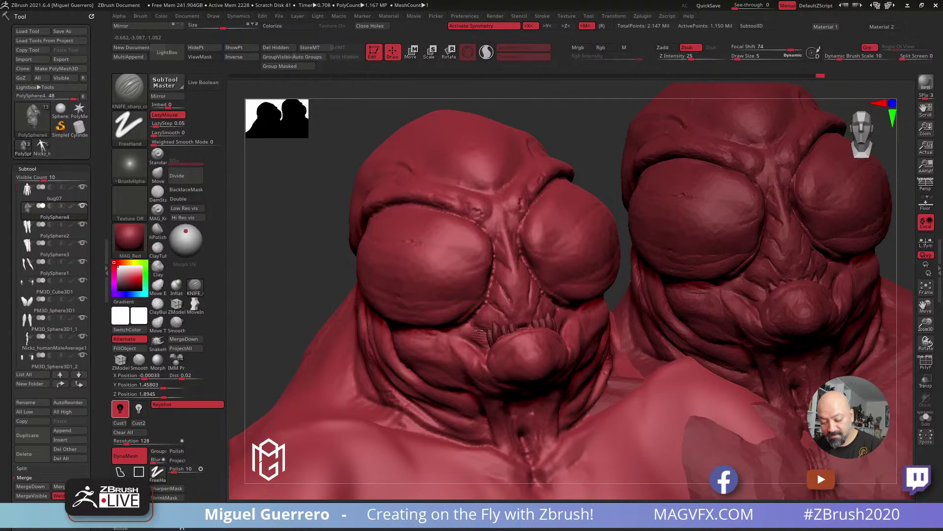
right_drag(323, 241, 474, 267)
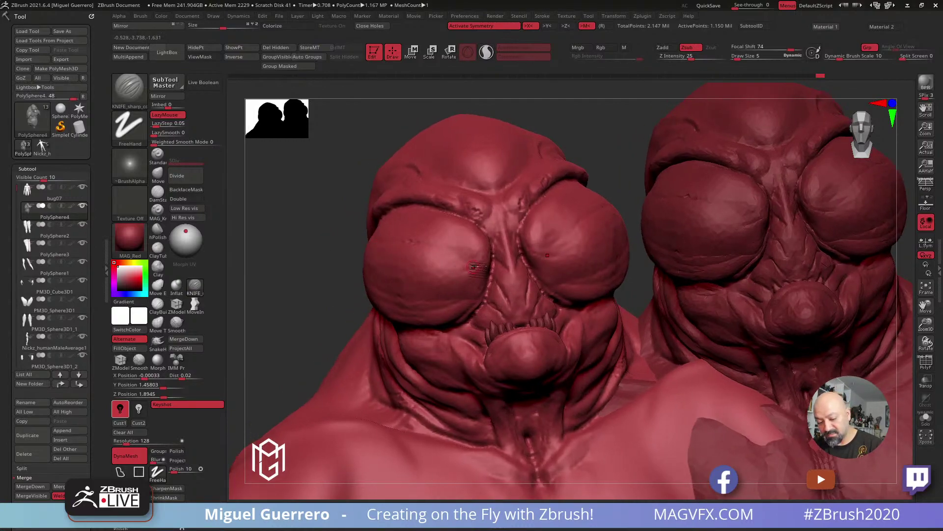
right_drag(316, 212, 518, 259)
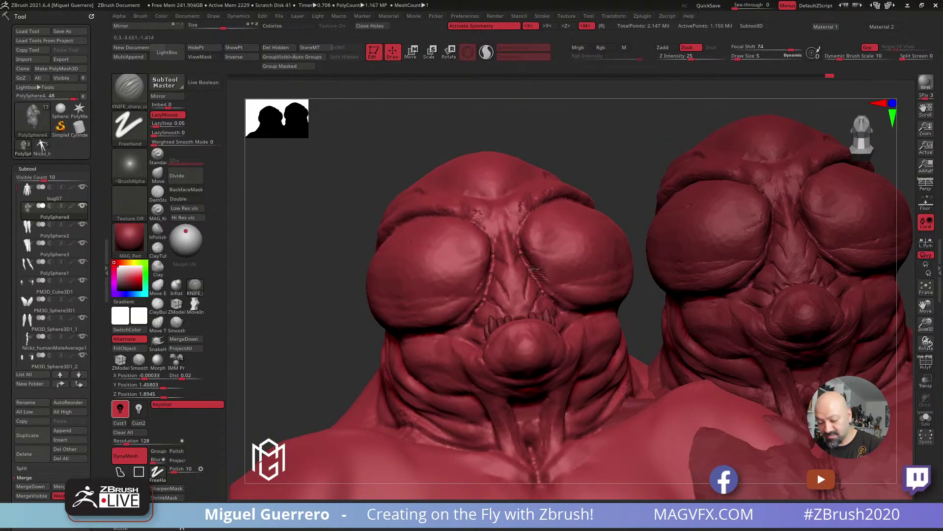
mouse_move(366, 265)
right_down()
mouse_move(471, 272)
mouse_move(386, 235)
right_up()
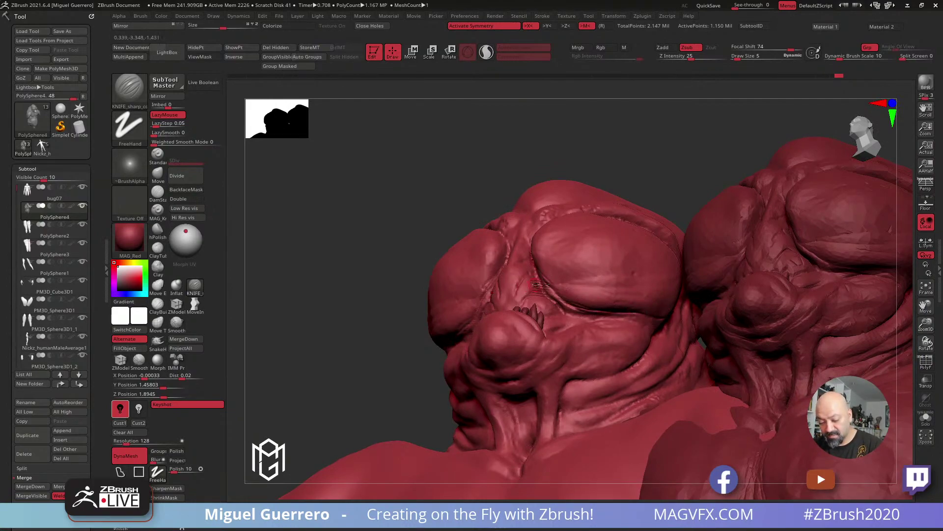
Mask the strips along the inner and lower edges of the eyes and invert the mask
key(ctrl)
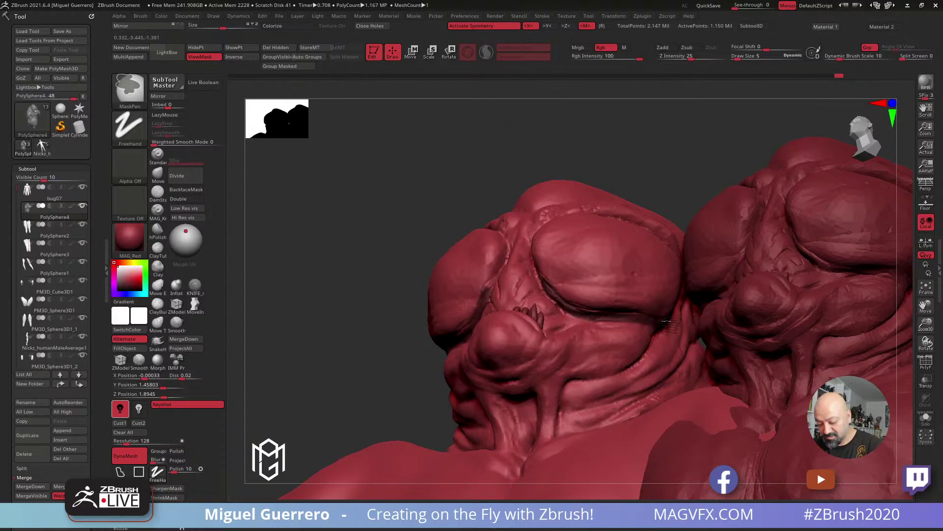
drag(359, 295, 438, 295)
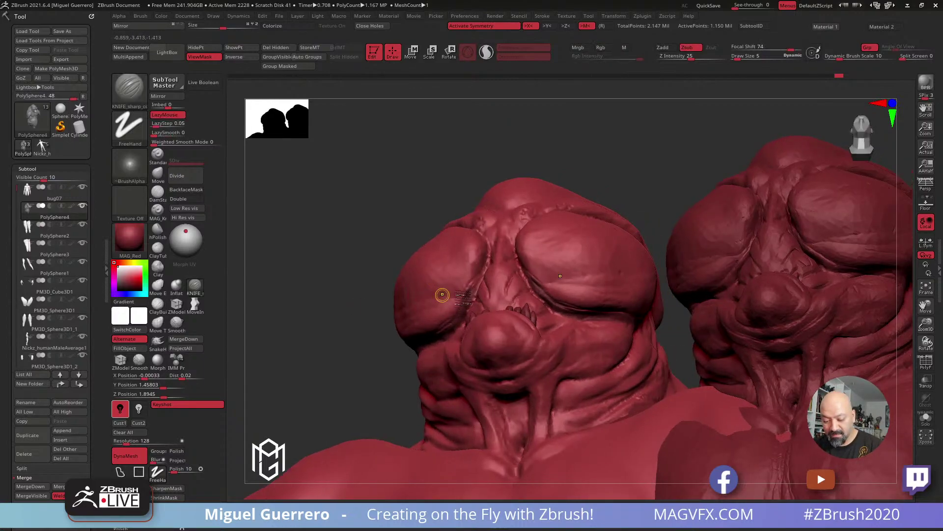
key(ctrl)
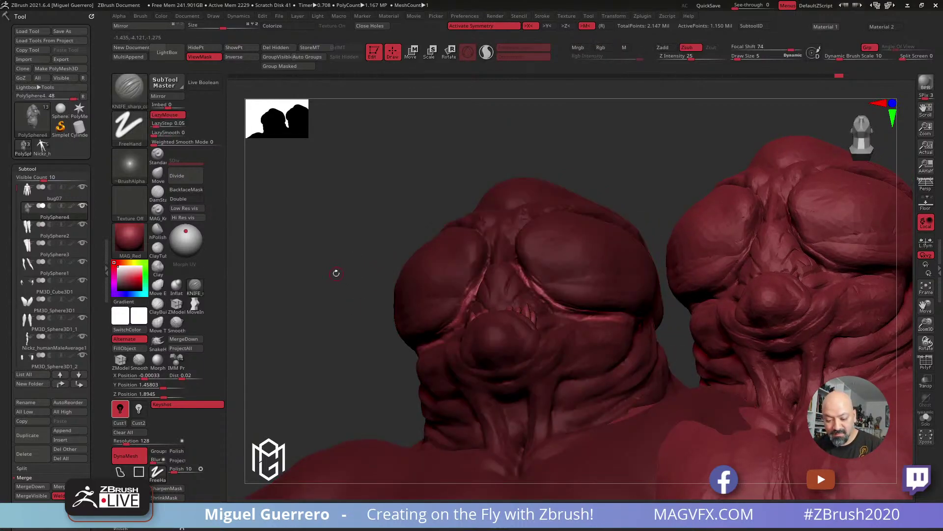
drag(333, 272, 295, 289)
Swell the unmasked folds along the lower eye edges with the Inflat brush, then clear the mask
click(176, 285)
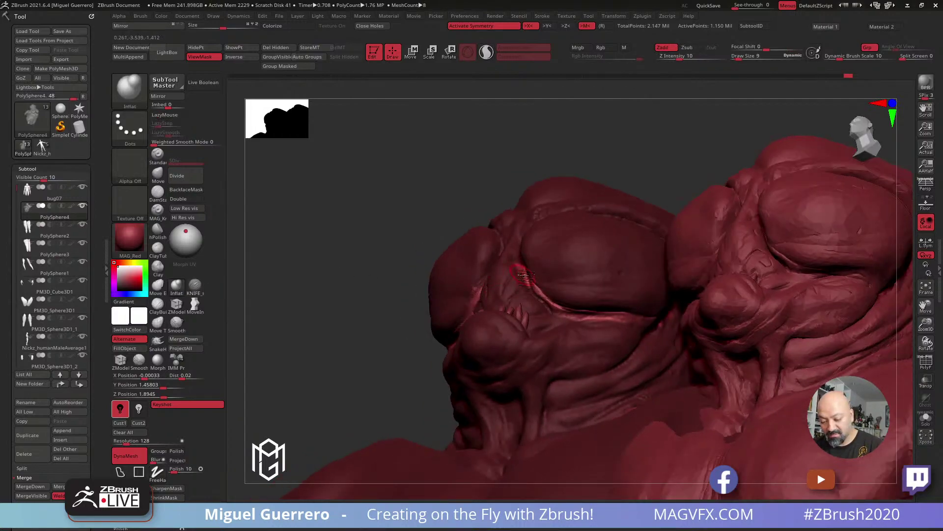
mouse_move(551, 303)
mouse_down()
mouse_move(607, 315)
mouse_move(597, 318)
mouse_move(659, 318)
mouse_up()
mouse_move(373, 255)
mouse_down()
mouse_move(309, 280)
mouse_move(320, 299)
mouse_move(317, 261)
mouse_move(340, 246)
mouse_up()
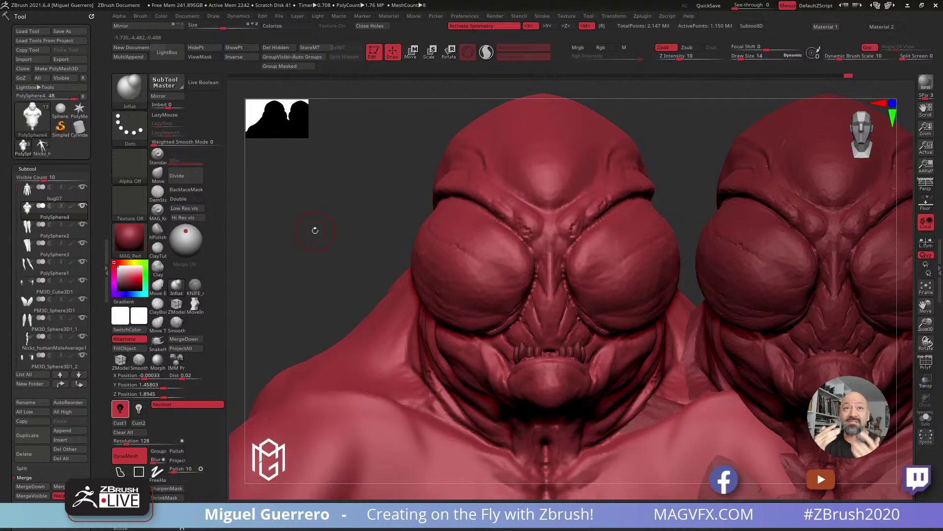
Build up the brow area above the eyes with the Clay brush
click(154, 270)
drag(490, 213, 500, 214)
drag(362, 198, 312, 206)
Cut fine creases along the nose ridge between the eyes with the KNIFE brush at draw size 5
click(195, 285)
key(bracketleft)
key(bracketleft)
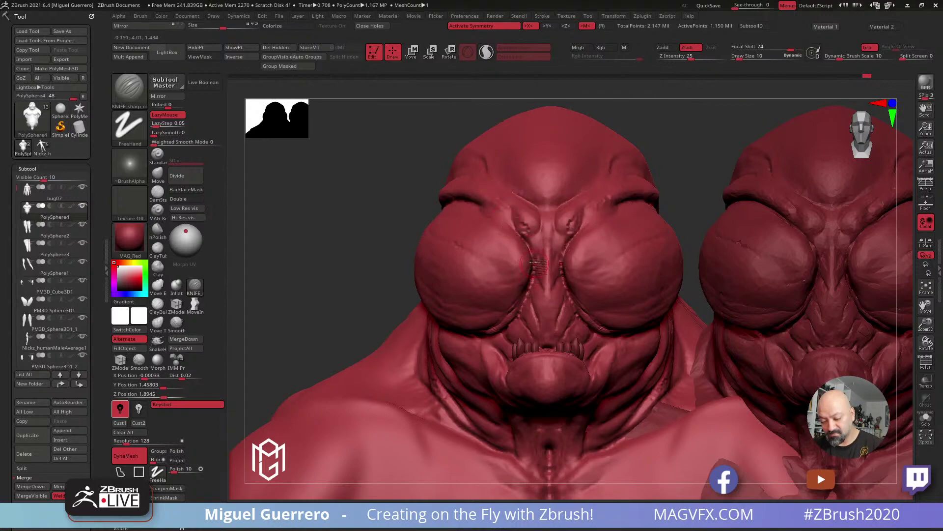
key(bracketleft)
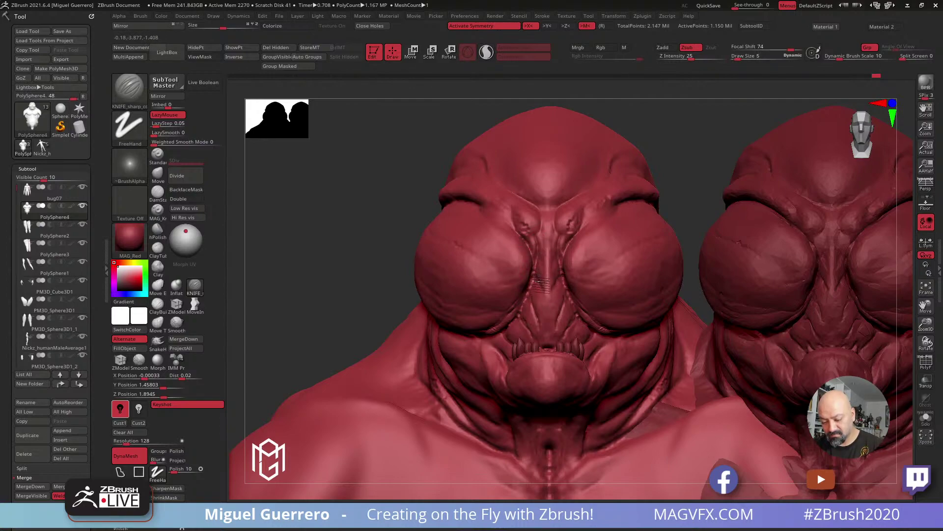
drag(345, 272, 368, 269)
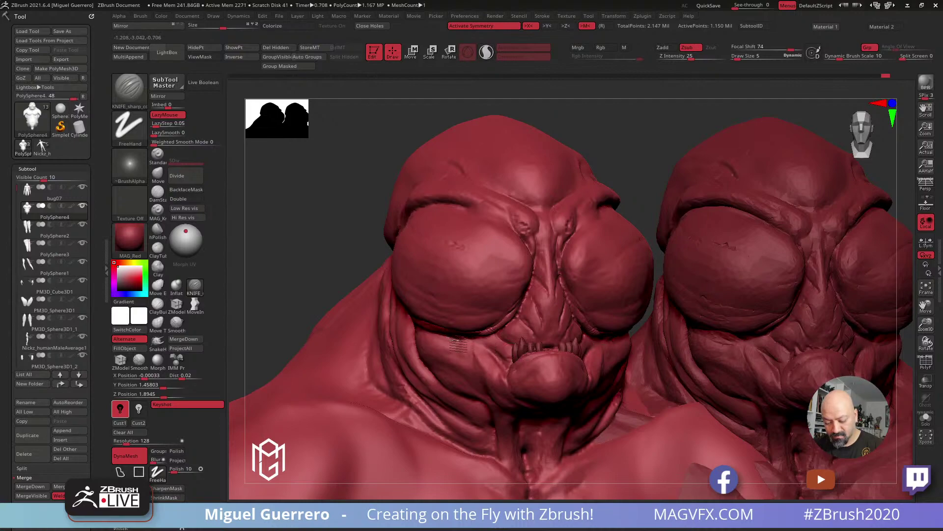
Carve wrinkles into the cheek folds, the lower lip and the skin below the eye with the KNIFE brush
drag(293, 288, 460, 344)
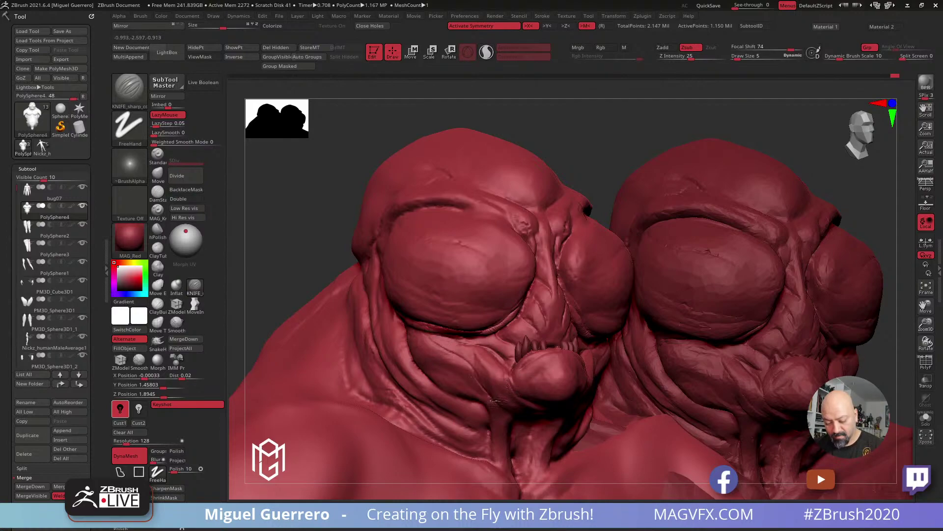
alt+drag(295, 272, 311, 208)
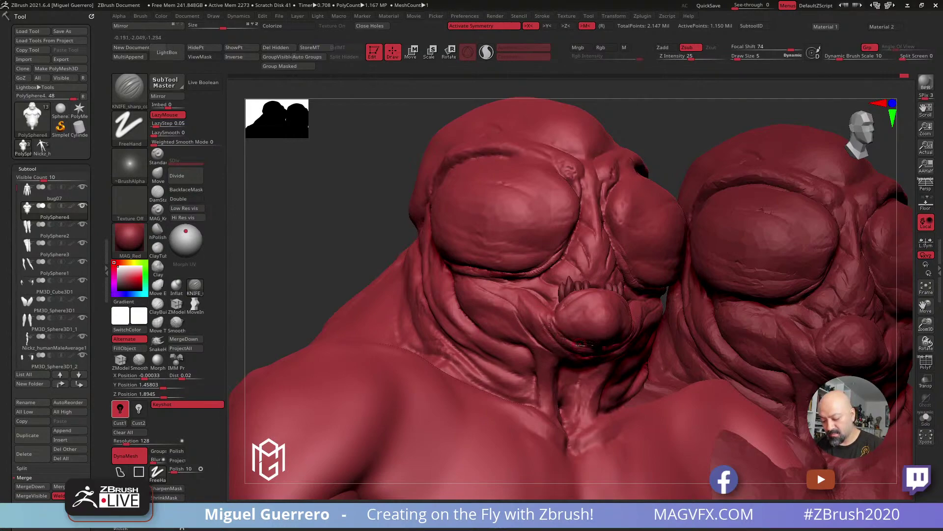
drag(348, 249, 558, 309)
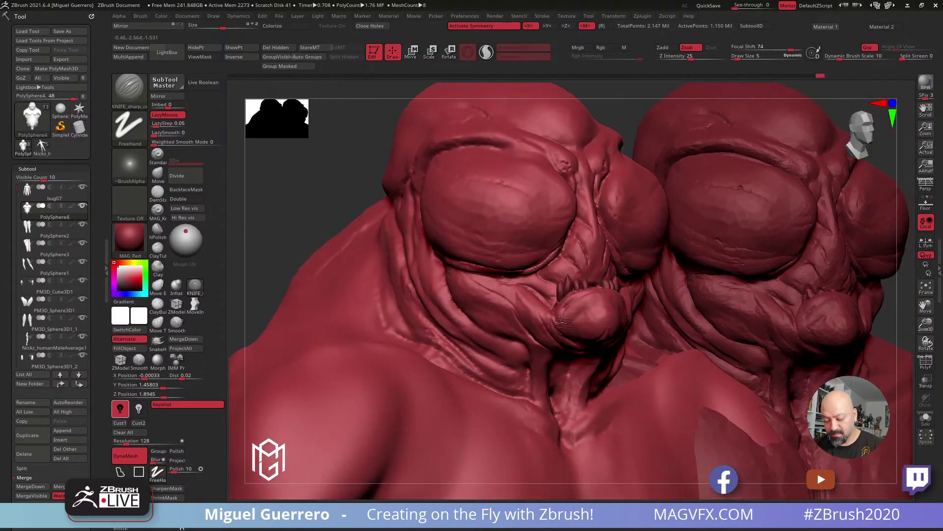
drag(305, 204, 593, 309)
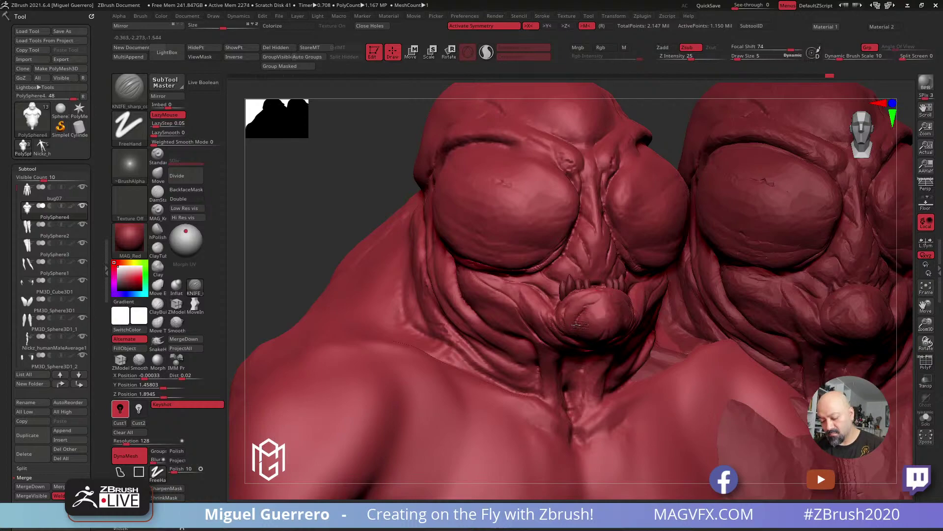
drag(336, 198, 452, 280)
drag(342, 224, 515, 290)
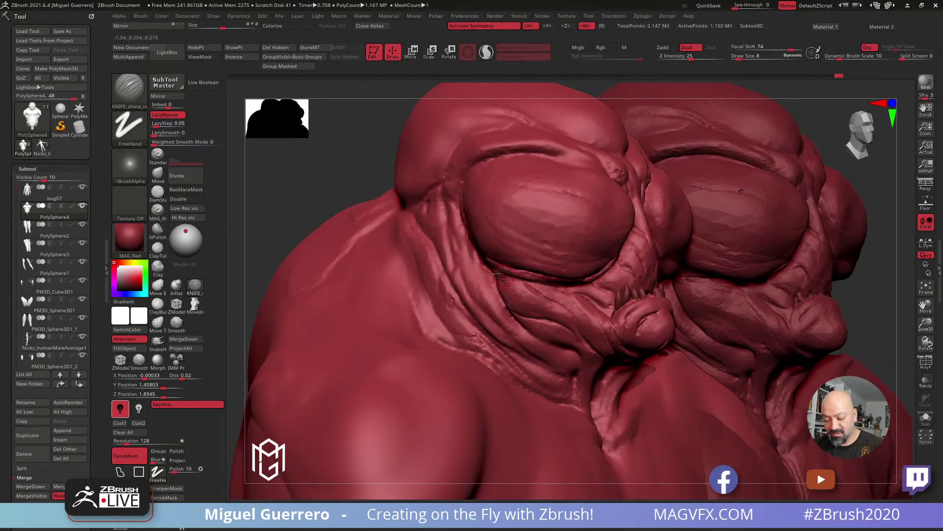
Adjust the skin folds beneath the eye and on the cheek with the Move brush at draw sizes 14 and 26
mouse_move(300, 195)
mouse_down()
mouse_move(345, 202)
mouse_move(323, 192)
mouse_move(423, 227)
mouse_up()
click(157, 175)
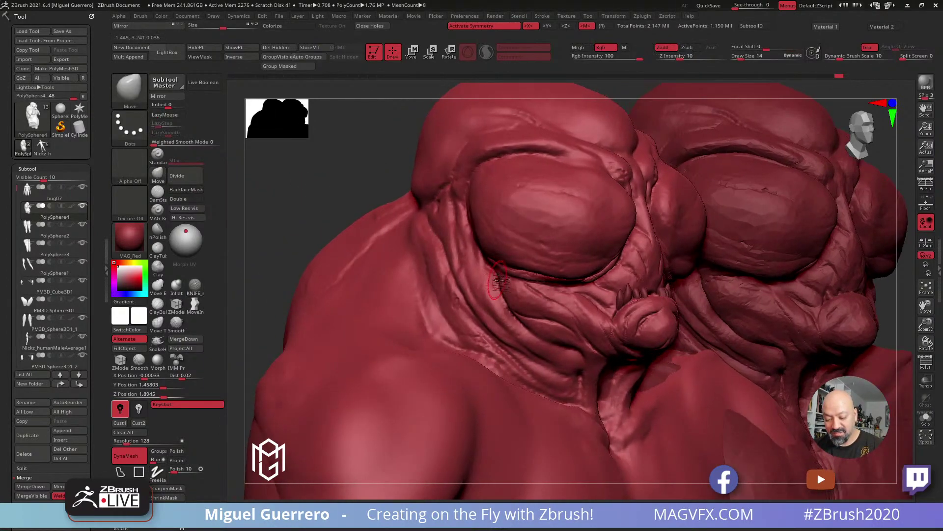
mouse_move(421, 241)
mouse_down()
mouse_move(342, 164)
mouse_move(466, 247)
mouse_up()
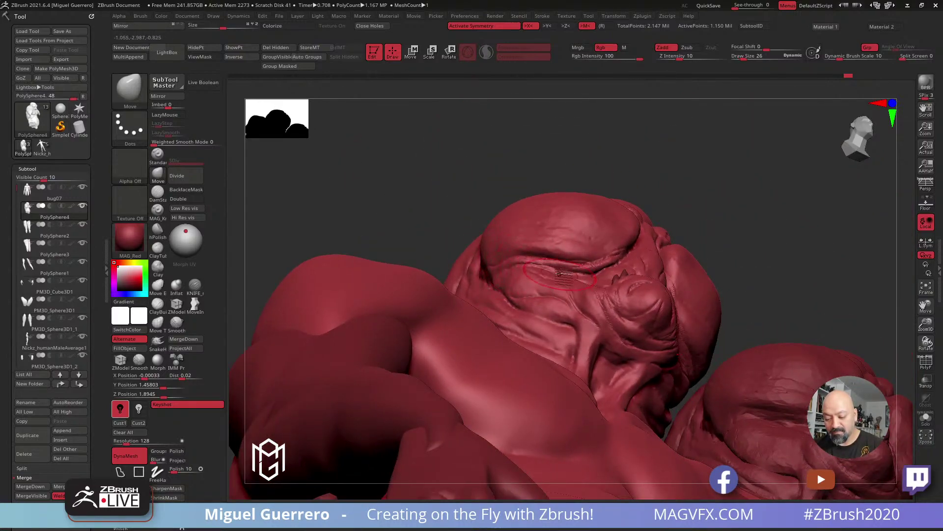
drag(404, 172, 360, 210)
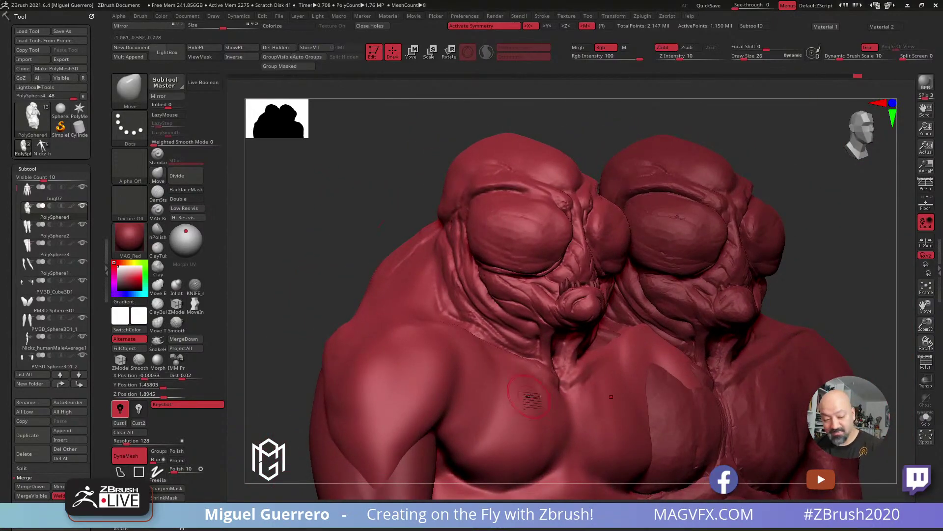
Make bug07 the active subtool, revert its sideways move through the undo history, and toggle its visibility
alt+click(683, 243)
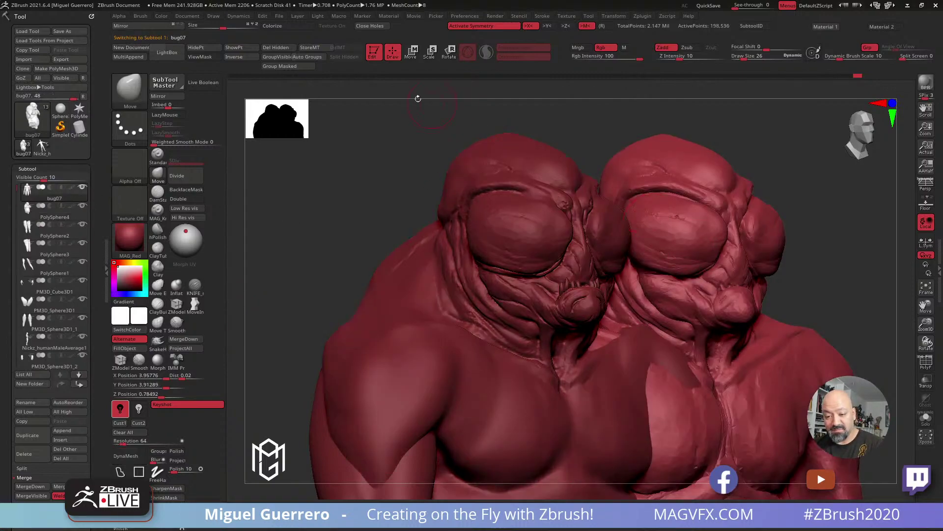
click(272, 77)
click(82, 187)
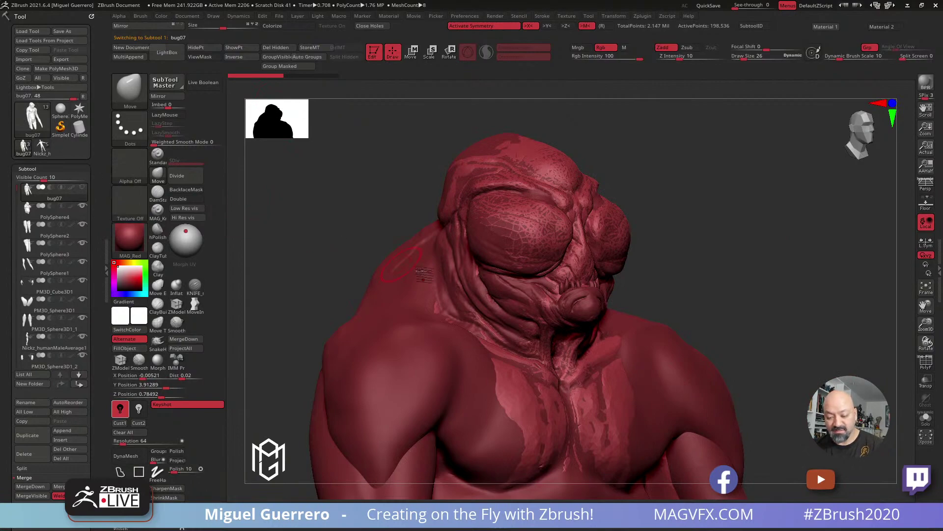
Build up the brow and upper rim around the bulging eyes on the PolySphere4 subtool with the Clay brush
alt+click(267, 245)
mouse_move(267, 244)
mouse_down()
mouse_move(348, 234)
mouse_move(337, 247)
mouse_move(356, 253)
mouse_move(362, 236)
mouse_move(313, 214)
mouse_move(285, 236)
mouse_up()
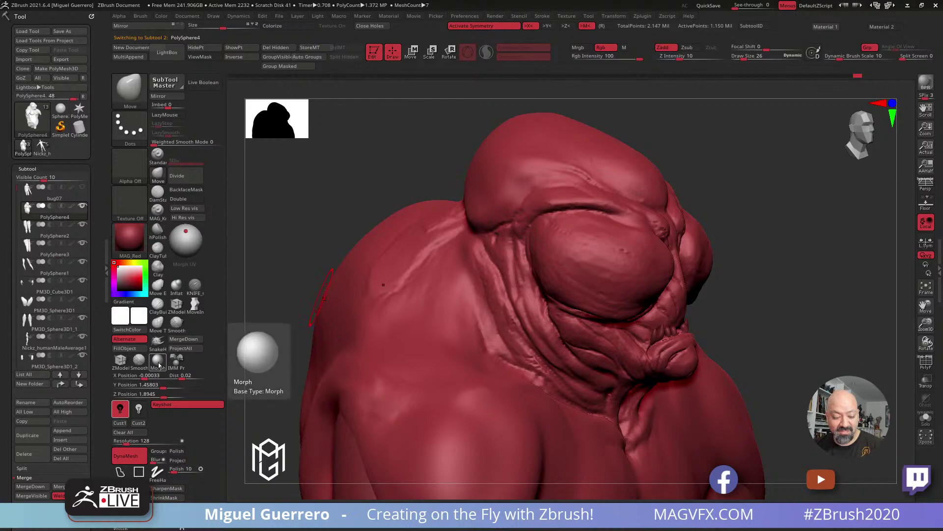
click(158, 265)
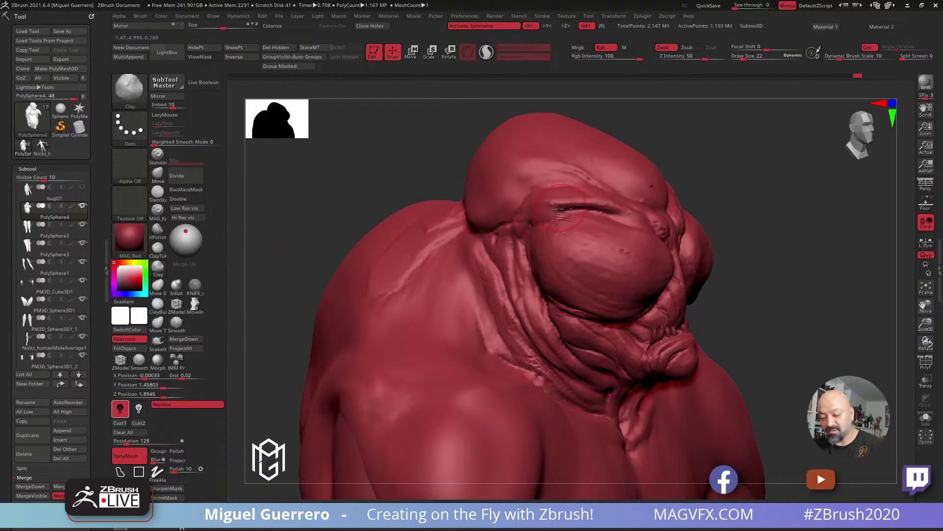
drag(533, 225, 557, 215)
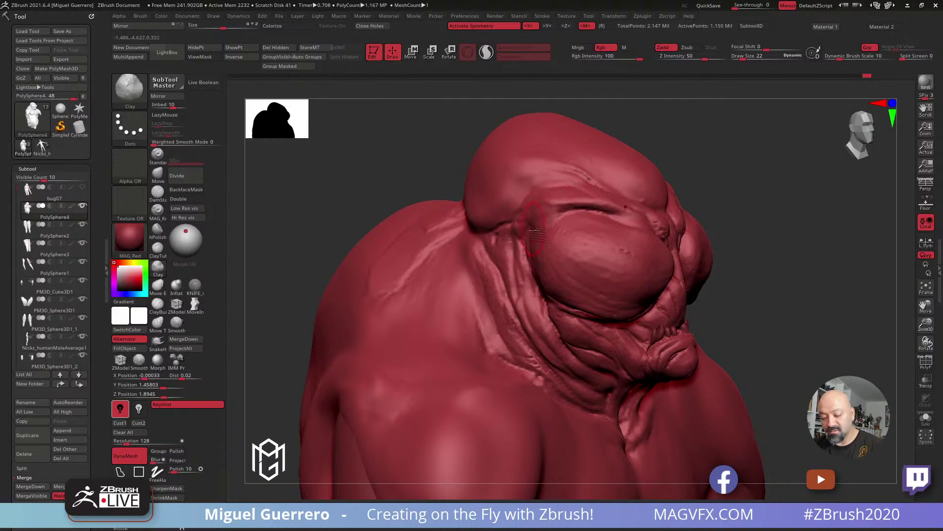
mouse_move(393, 170)
mouse_down()
mouse_move(324, 173)
mouse_move(348, 200)
mouse_move(389, 206)
mouse_up()
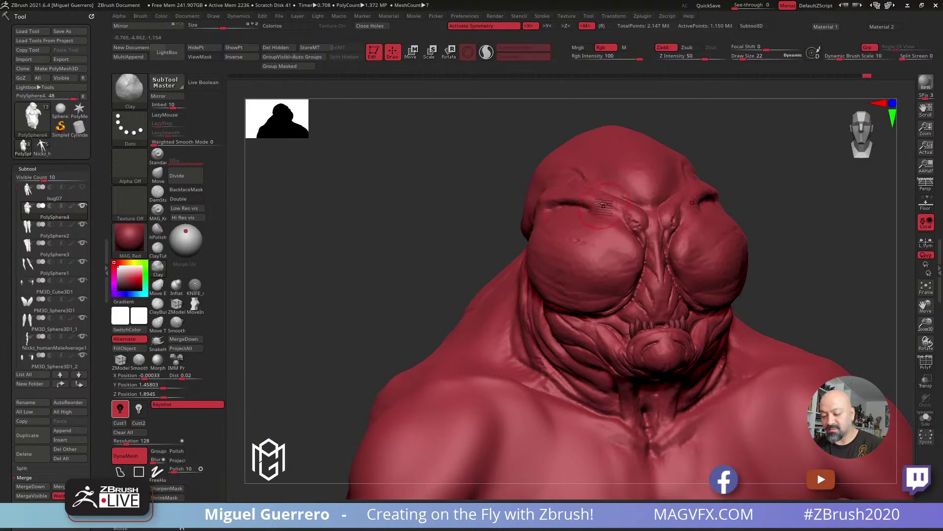
drag(612, 217, 632, 227)
mouse_move(413, 202)
mouse_down()
mouse_move(440, 203)
mouse_move(368, 197)
mouse_move(491, 194)
mouse_up()
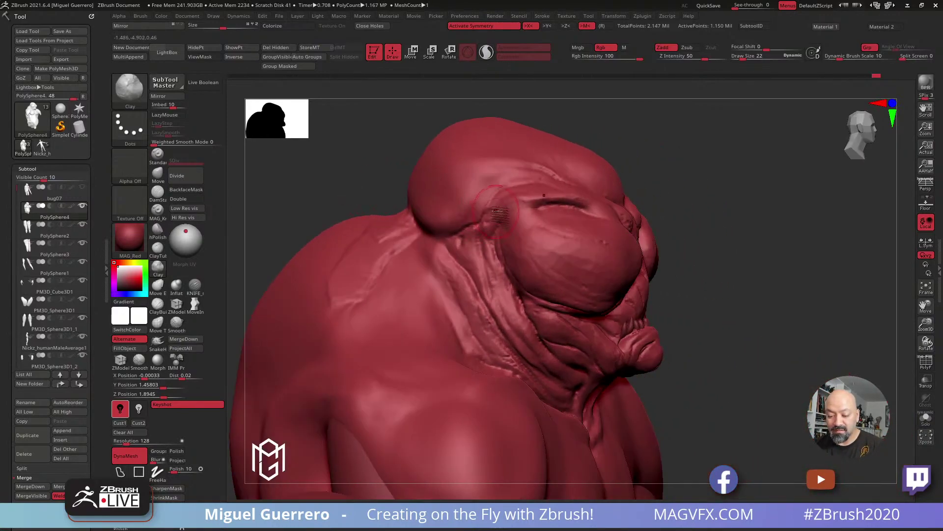
mouse_move(330, 191)
mouse_down()
mouse_move(322, 220)
mouse_move(292, 230)
mouse_up()
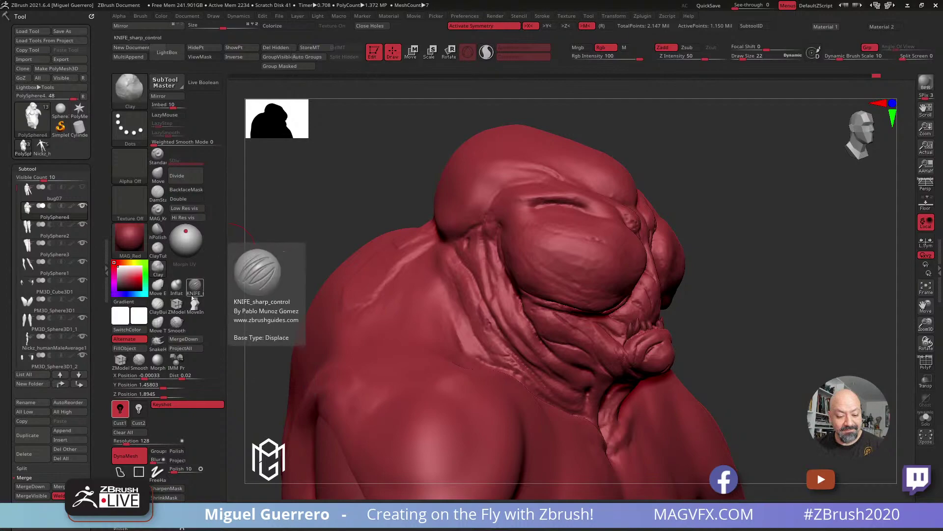
Carve sharp wrinkles into the cheek and neck folds below the eyes with the KNIFE_sharp_control brush
click(195, 285)
mouse_move(331, 229)
mouse_down()
mouse_move(355, 218)
mouse_move(352, 205)
mouse_up()
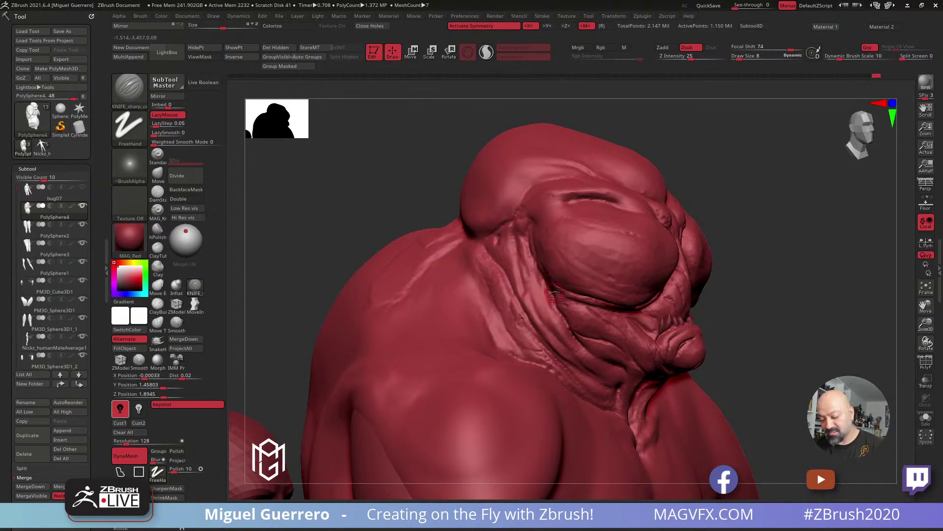
drag(415, 216, 423, 211)
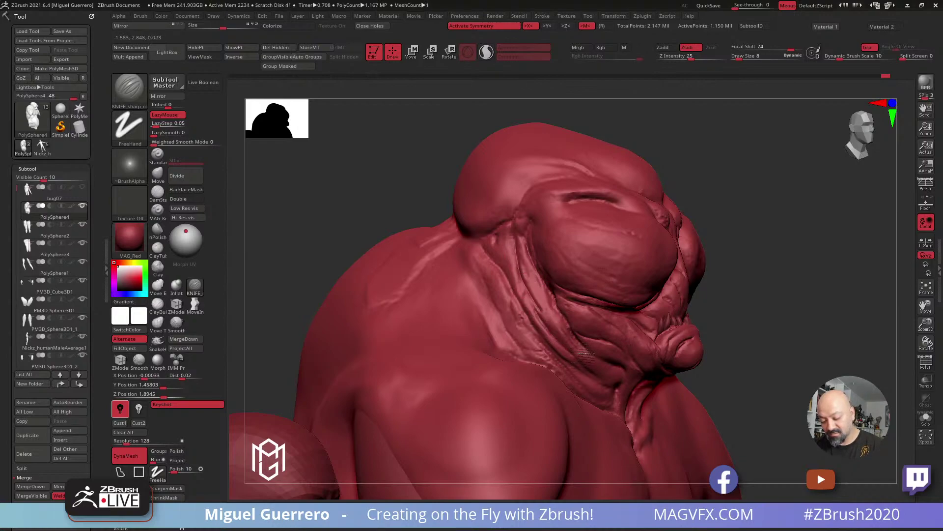
drag(362, 212, 594, 357)
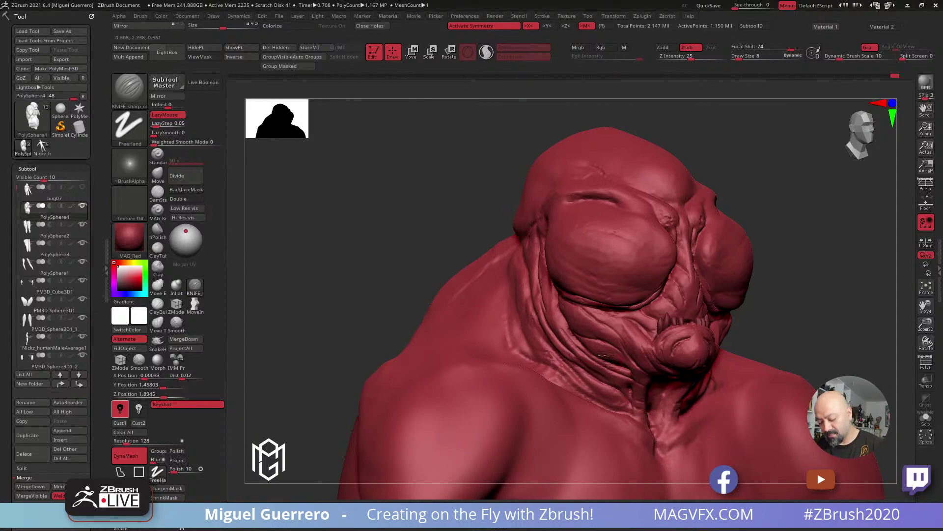
drag(622, 369, 480, 264)
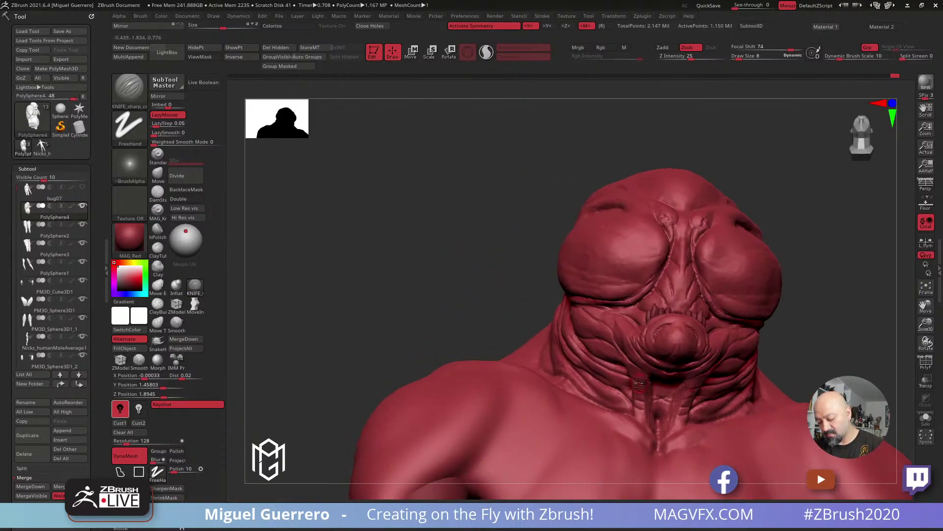
mouse_move(544, 305)
mouse_down()
mouse_move(472, 299)
mouse_move(400, 249)
mouse_move(428, 285)
mouse_up()
drag(364, 255, 505, 253)
Cut sharper creases along the upper eyelids and brow with the KNIFE_sharp_control brush
drag(570, 248, 611, 258)
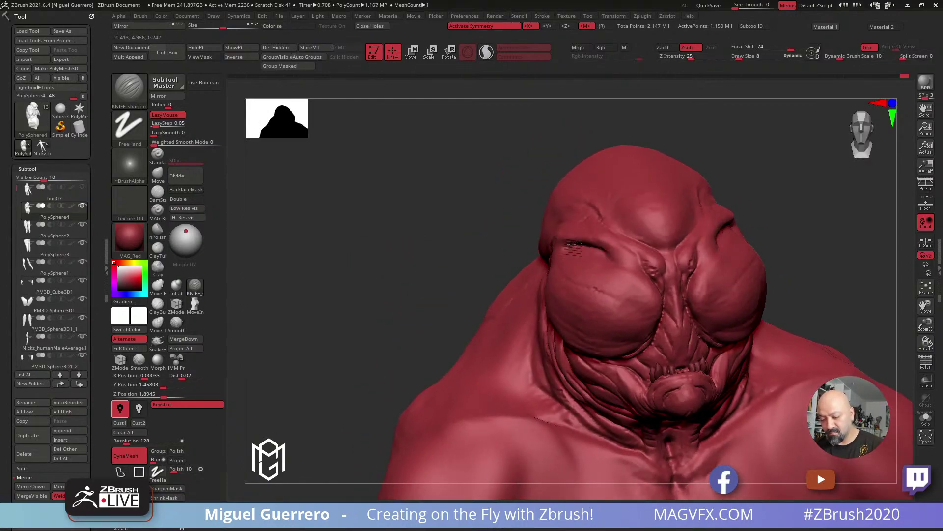
drag(428, 226, 404, 227)
drag(596, 252, 606, 258)
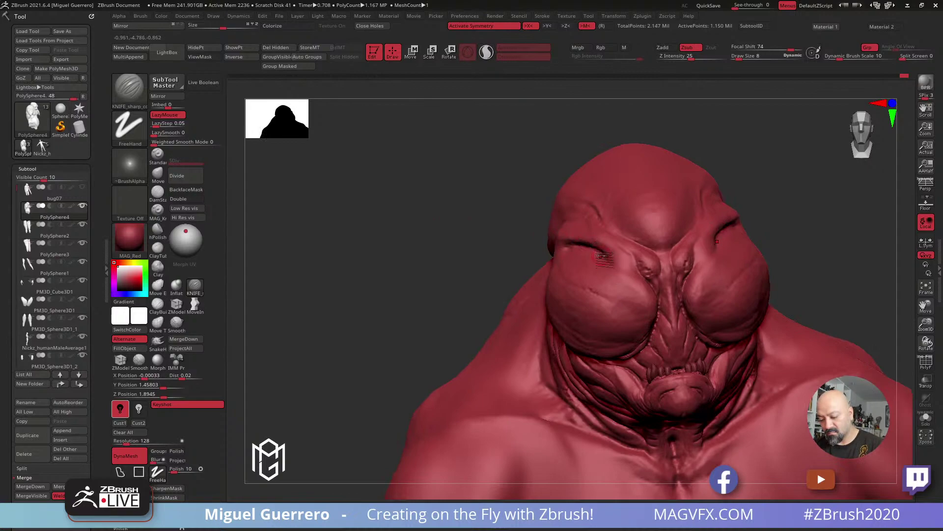
drag(478, 214, 584, 207)
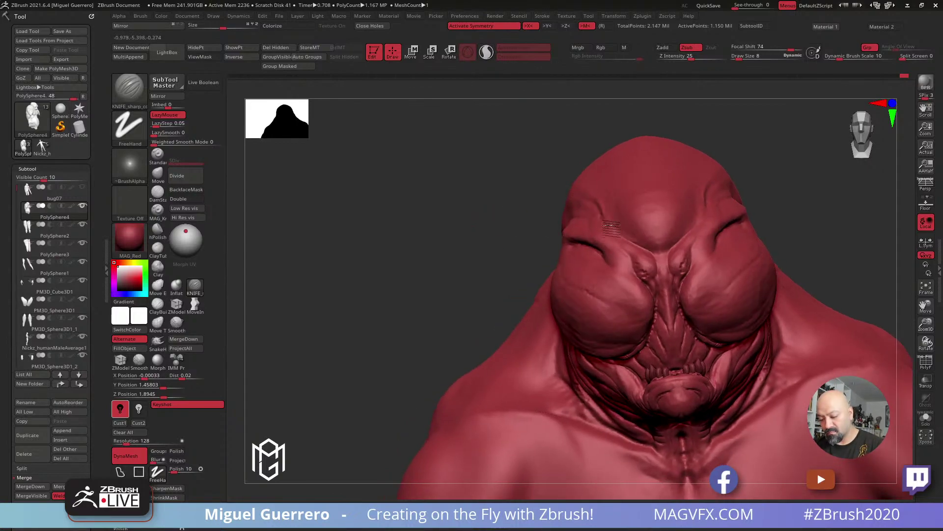
mouse_move(471, 210)
mouse_down()
mouse_move(519, 206)
mouse_move(491, 227)
mouse_up()
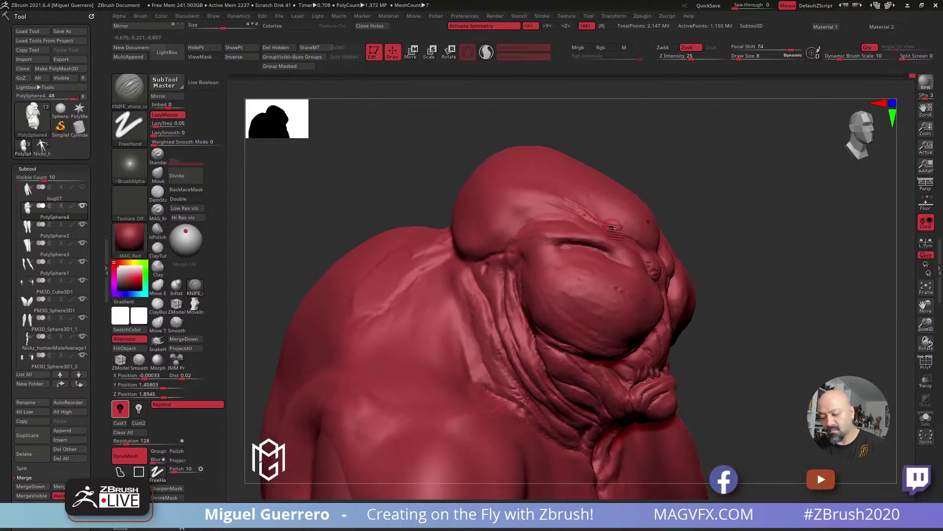
Carve a long curved crease from the brow across the side of the cranium
key(ctrl)
mouse_move(378, 186)
mouse_down()
mouse_move(407, 205)
mouse_move(392, 204)
mouse_move(430, 206)
mouse_move(552, 290)
mouse_move(398, 211)
mouse_move(398, 223)
mouse_move(375, 210)
mouse_move(383, 223)
mouse_move(393, 226)
mouse_move(382, 202)
mouse_up()
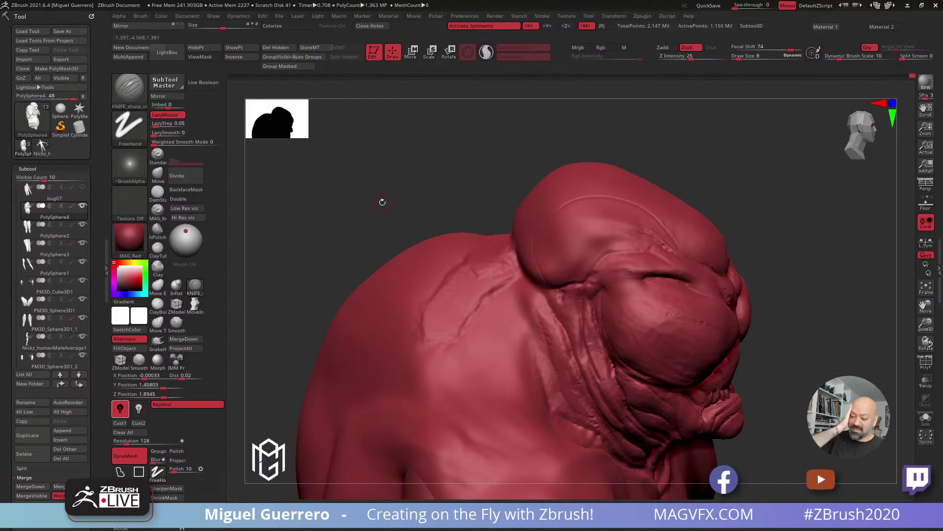
mouse_move(383, 201)
mouse_down()
mouse_move(273, 257)
mouse_move(400, 305)
mouse_move(693, 246)
mouse_up()
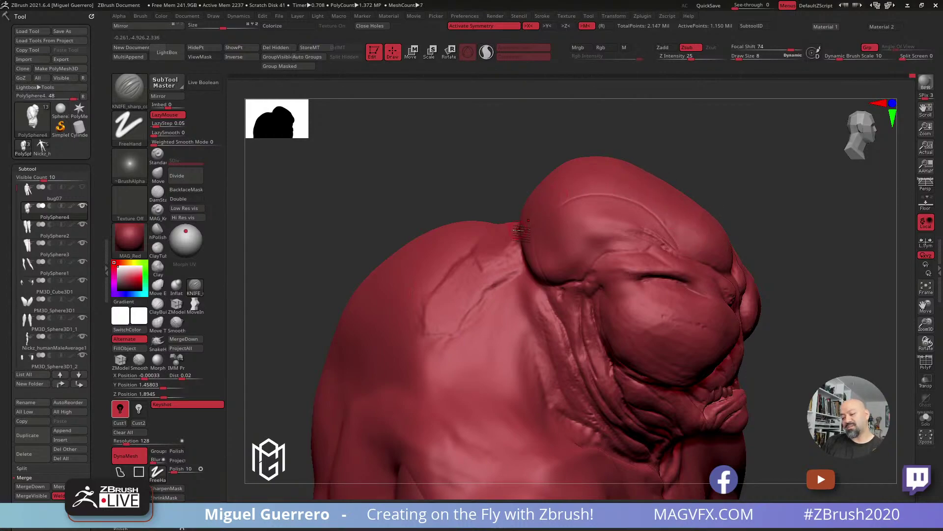
mouse_move(418, 245)
mouse_down()
mouse_move(305, 285)
mouse_move(330, 308)
mouse_move(342, 304)
mouse_up()
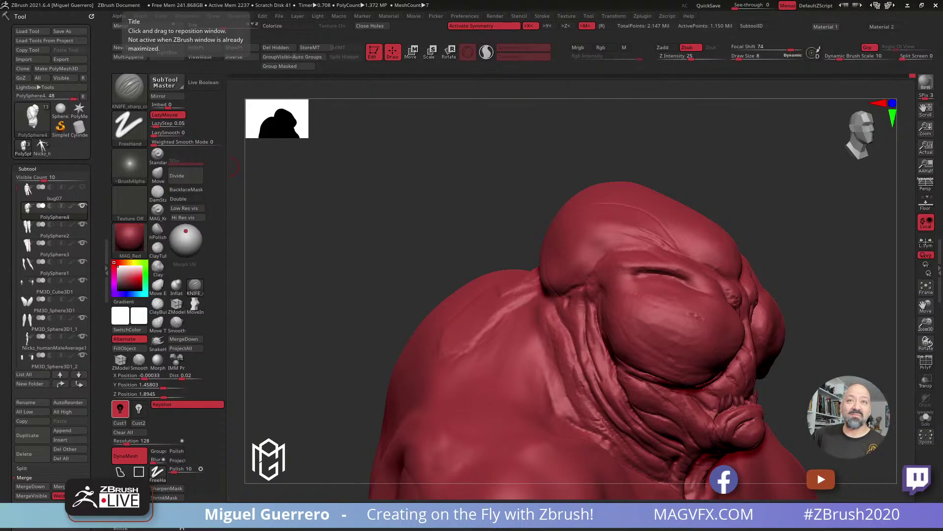
drag(379, 240, 364, 245)
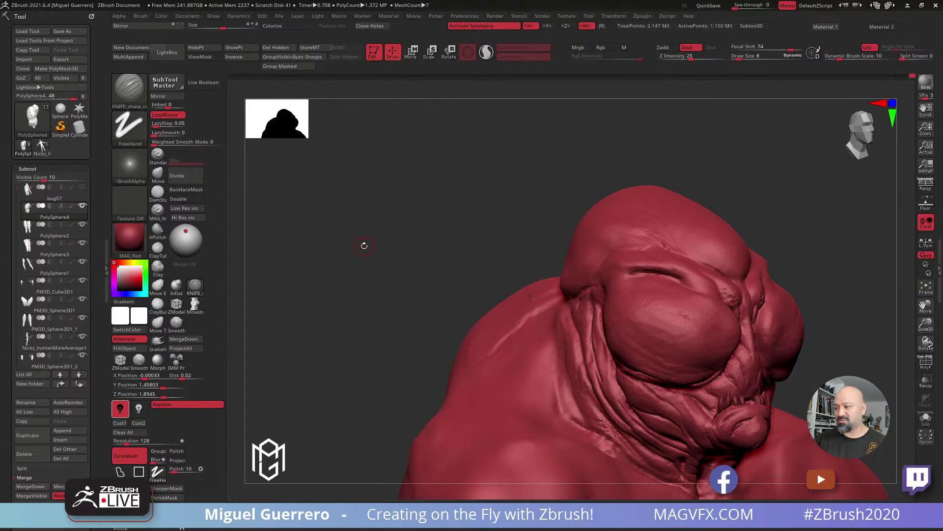
drag(364, 246, 364, 197)
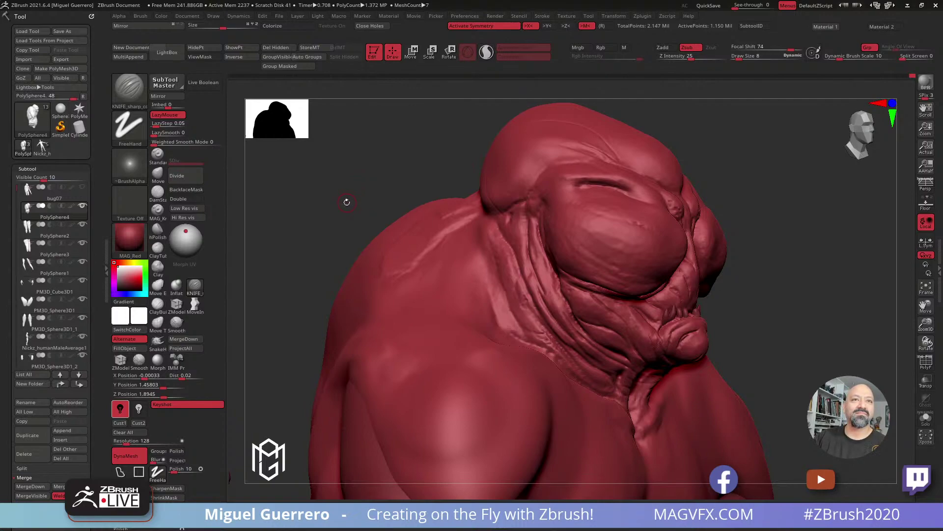
mouse_move(368, 202)
mouse_down()
mouse_move(390, 194)
mouse_move(375, 192)
mouse_move(413, 213)
mouse_move(364, 179)
mouse_move(362, 204)
mouse_move(373, 211)
mouse_up()
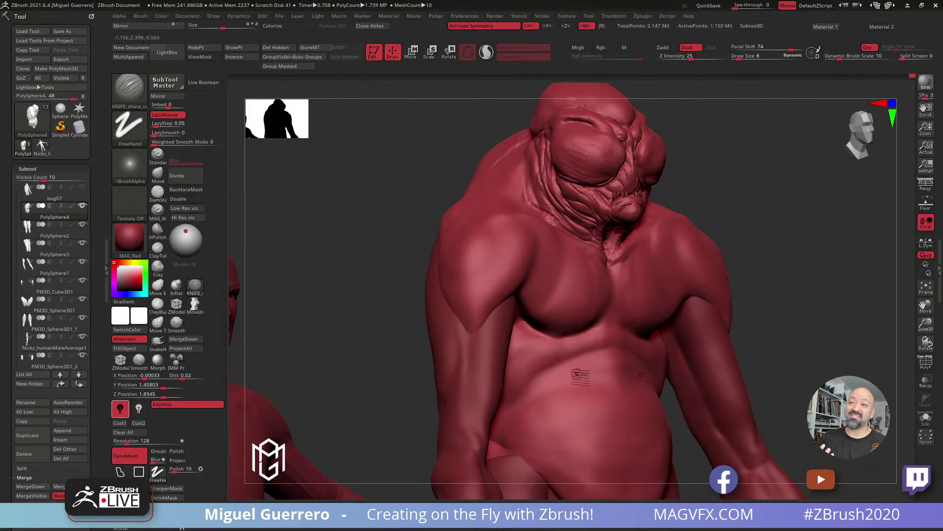
key(x)
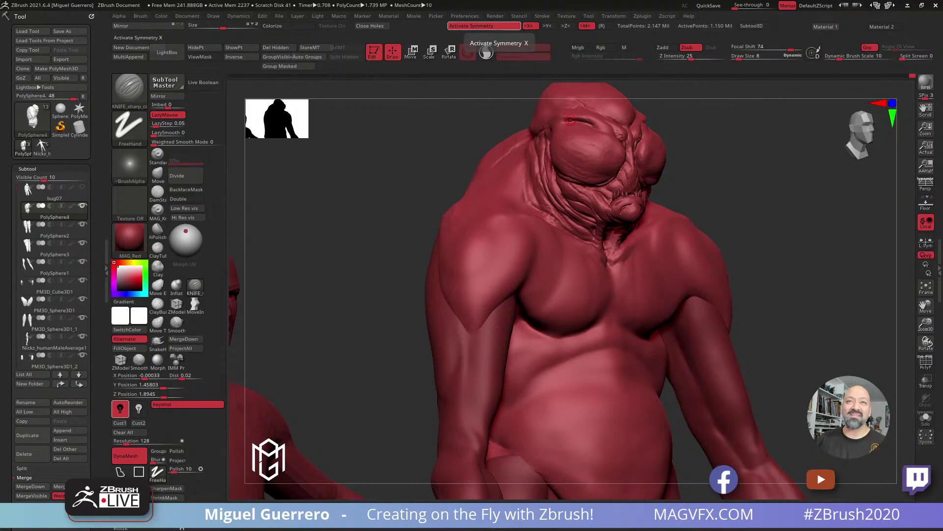
Carve skin creases from the base of the neck down the centre line of the chest
mouse_move(367, 248)
mouse_down()
mouse_move(353, 249)
mouse_move(352, 278)
mouse_move(352, 217)
mouse_up()
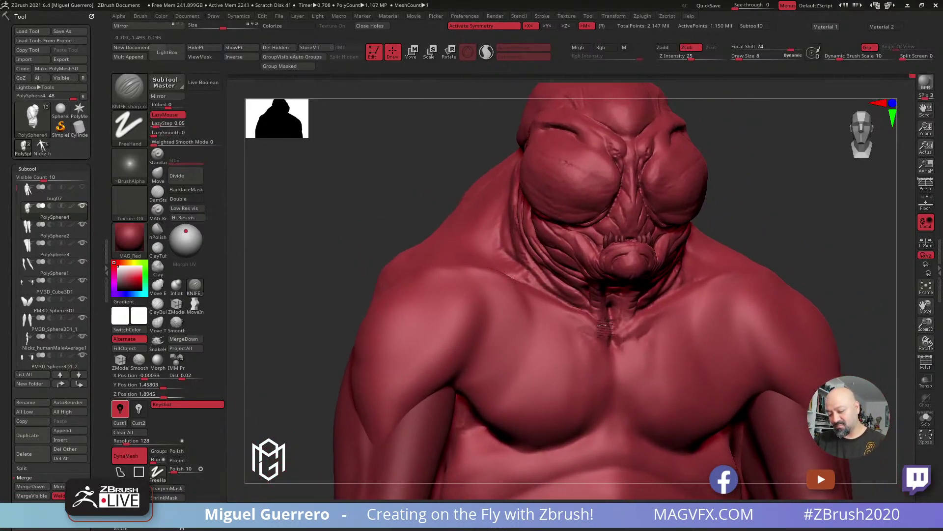
mouse_move(613, 347)
mouse_down()
mouse_move(595, 392)
mouse_move(616, 396)
mouse_move(599, 413)
mouse_up()
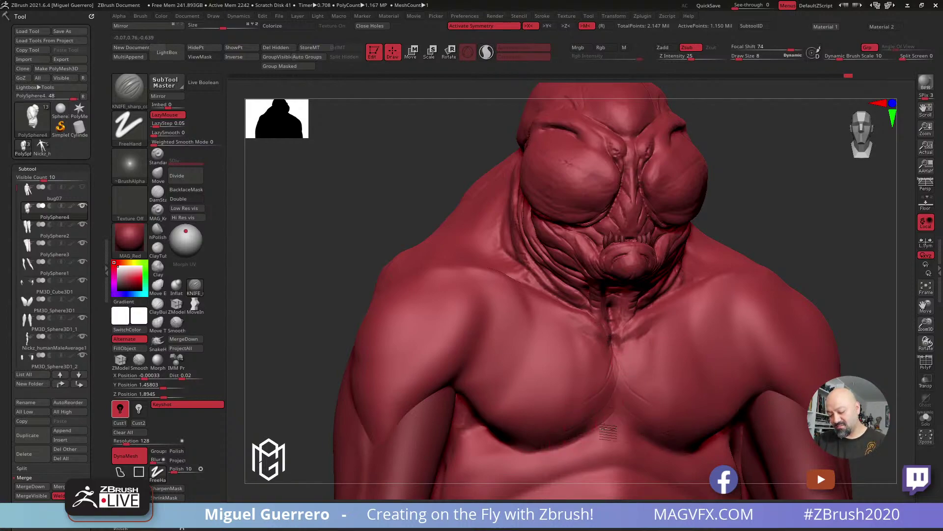
drag(545, 306, 617, 361)
Reshape the back and lower rear edge of the head with the Move brush, reducing the draw size for finer adjustments
drag(367, 196, 390, 225)
click(158, 172)
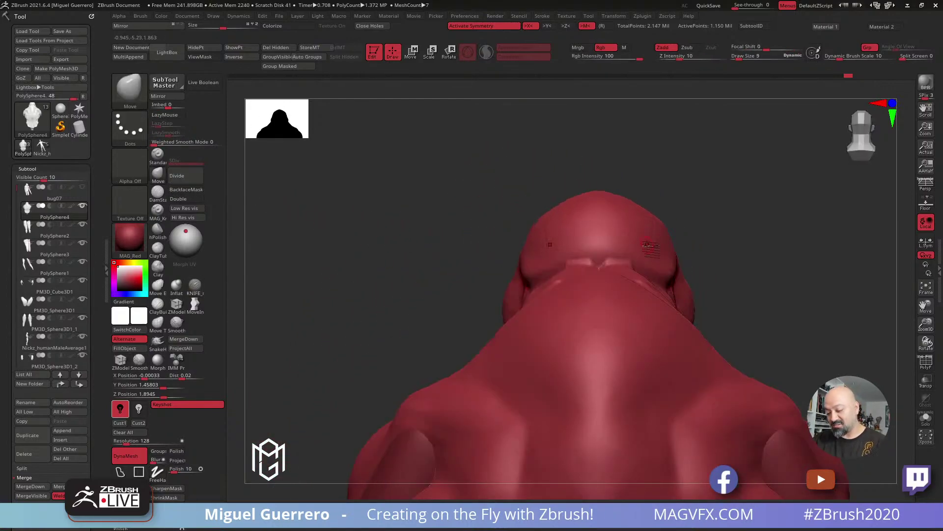
key([)
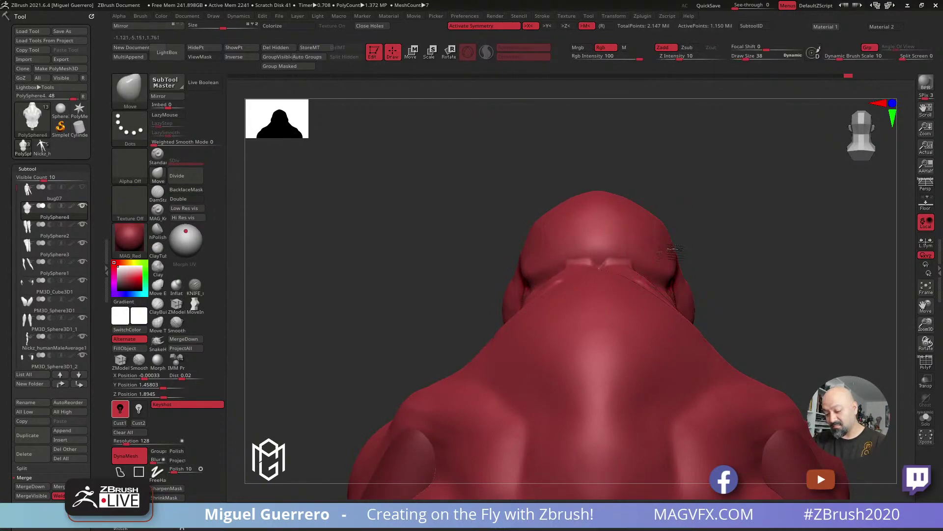
mouse_move(699, 255)
mouse_down()
mouse_move(493, 217)
mouse_move(394, 248)
mouse_move(370, 267)
mouse_up()
key([)
key([)
key([)
key([)
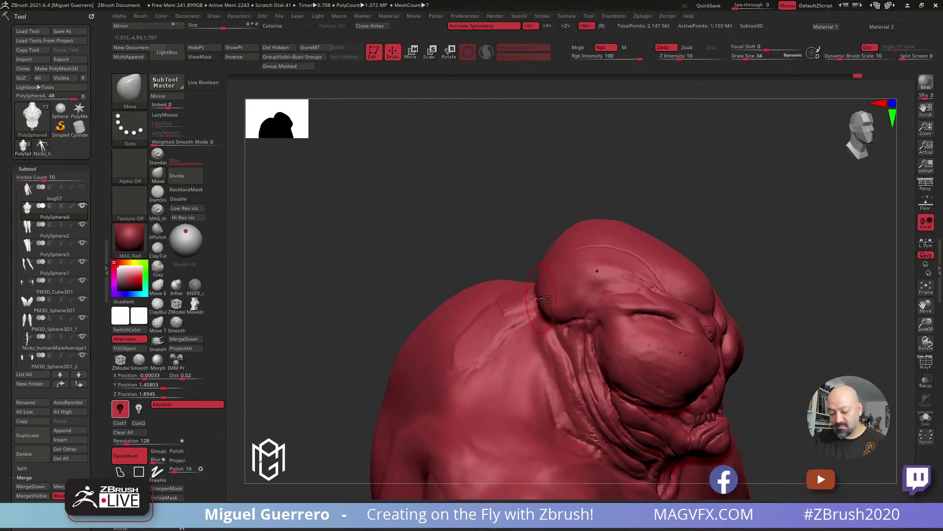
drag(426, 236, 497, 263)
key([)
key([)
key([)
drag(549, 306, 550, 314)
mouse_move(443, 254)
mouse_down()
mouse_move(415, 222)
mouse_move(438, 263)
mouse_move(427, 227)
mouse_move(530, 290)
mouse_up()
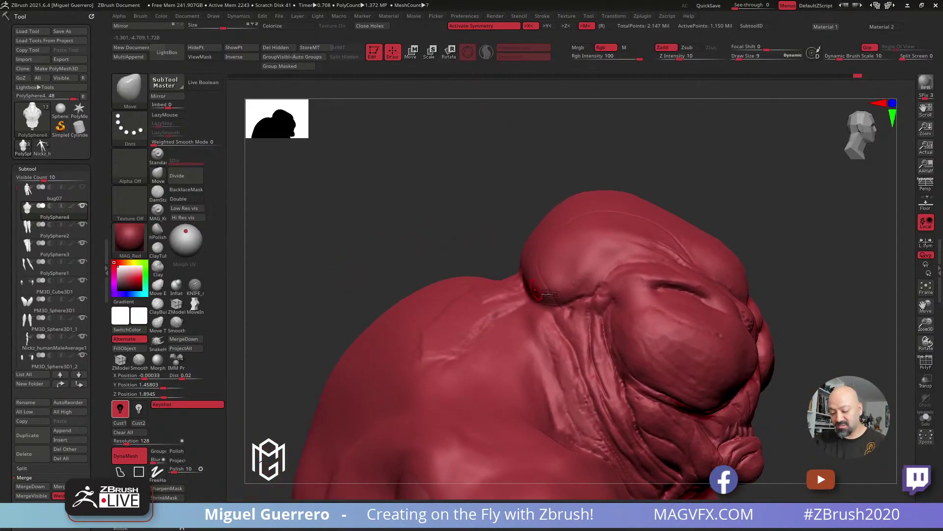
Detail the crease behind the eye at the head's lower edge with the KNIFE_sharp_control and ClayTubes brushes
click(195, 286)
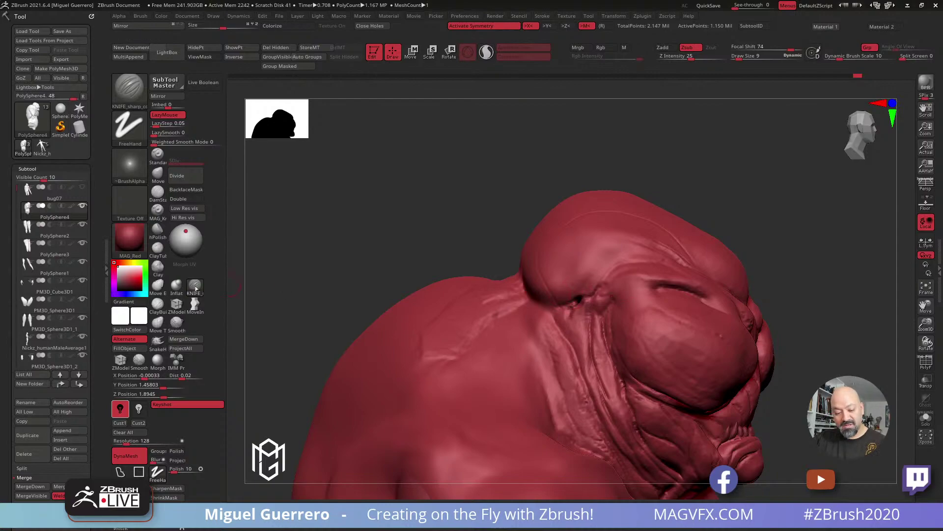
click(156, 274)
click(158, 248)
mouse_move(593, 294)
mouse_down()
mouse_move(543, 250)
mouse_move(562, 299)
mouse_move(585, 281)
mouse_up()
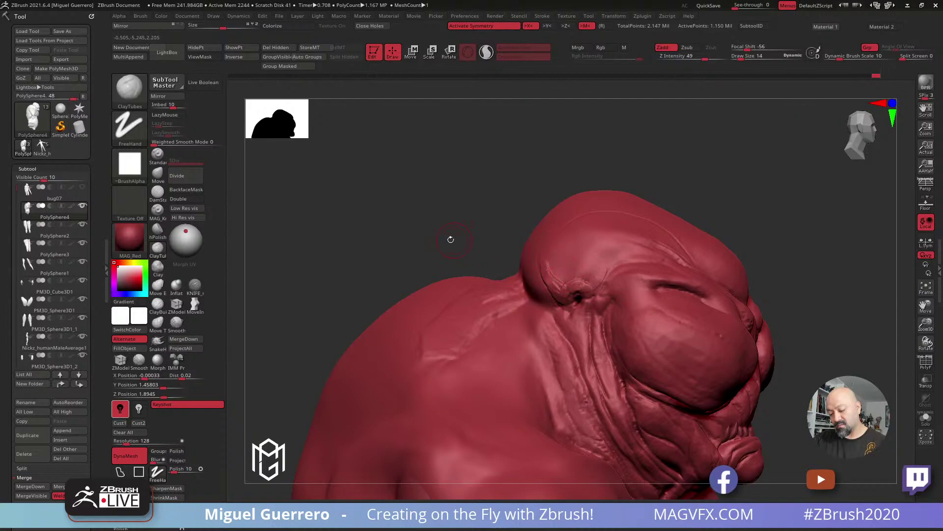
Build up ridged muscle forms on the lower side of the head behind the eye with ClayTubes at draw size 30
drag(452, 238, 491, 241)
mouse_move(567, 253)
mouse_down()
mouse_move(579, 261)
mouse_move(589, 243)
mouse_move(605, 270)
mouse_up()
drag(524, 221, 545, 288)
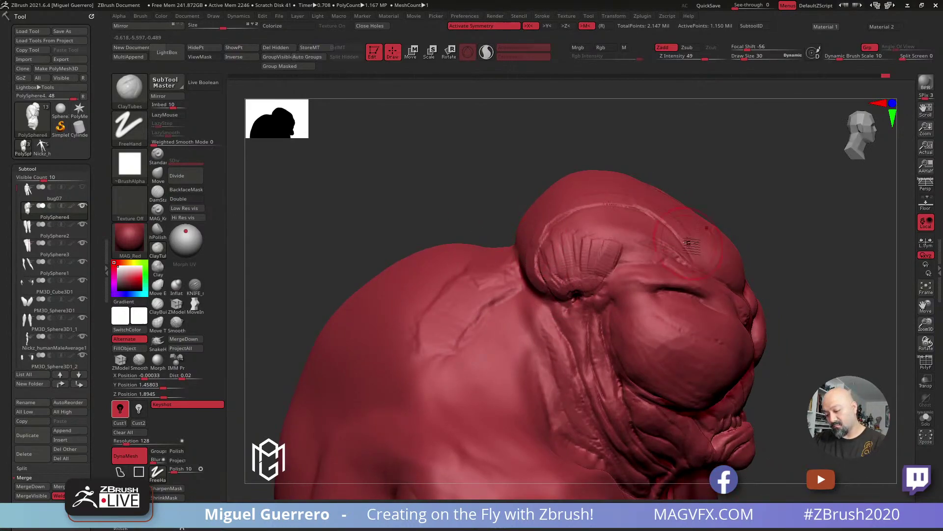
mouse_move(516, 190)
mouse_down()
mouse_move(440, 183)
mouse_move(600, 202)
mouse_up()
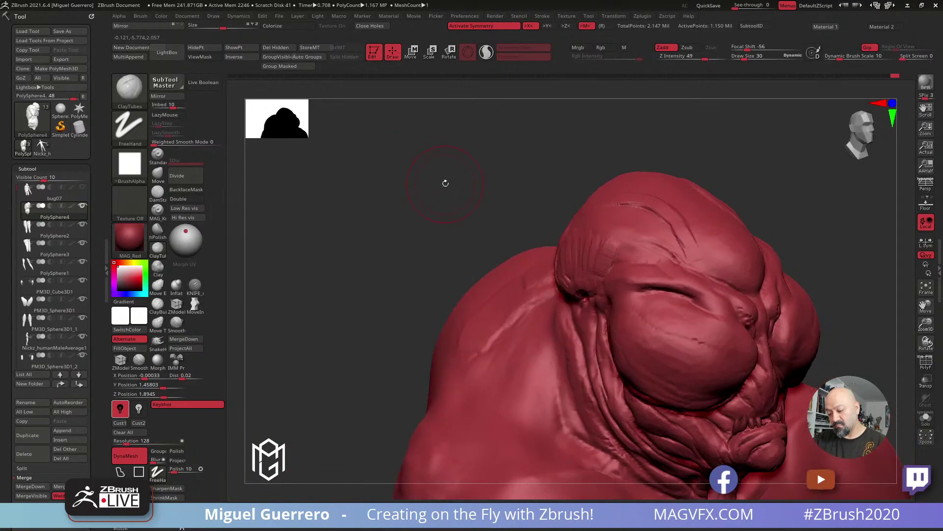
right_drag(614, 202, 588, 183)
Smooth the new forms and the curved crease on the side of the cranium
key(shift)
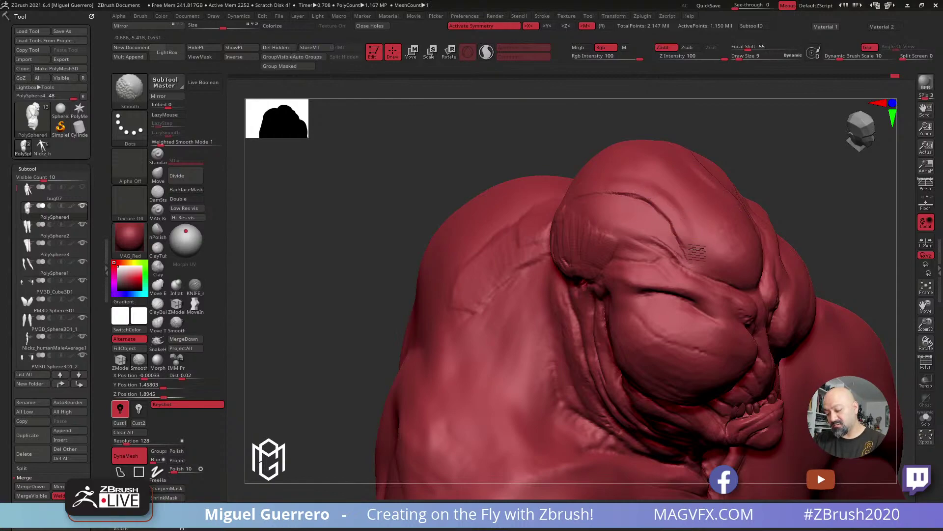
drag(432, 151, 560, 202)
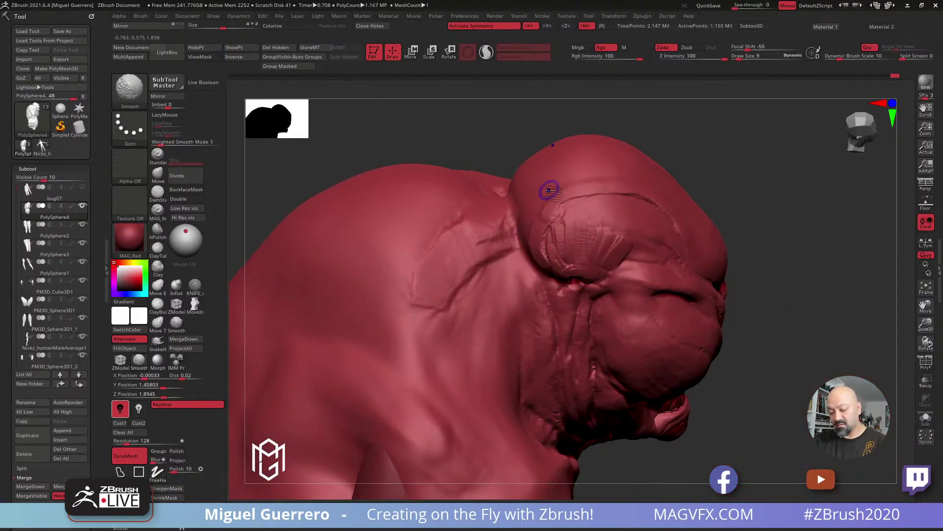
drag(532, 222, 544, 217)
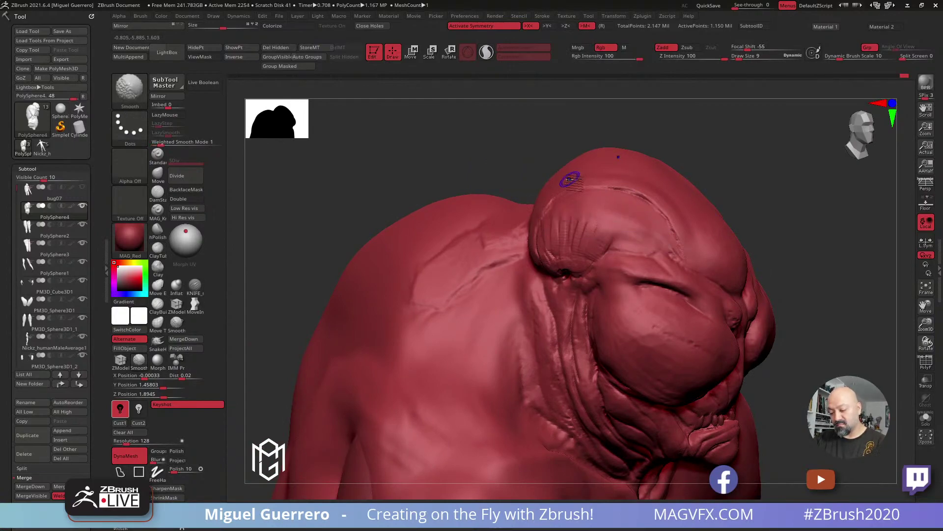
mouse_move(535, 194)
mouse_down()
mouse_move(499, 147)
mouse_move(579, 177)
mouse_up()
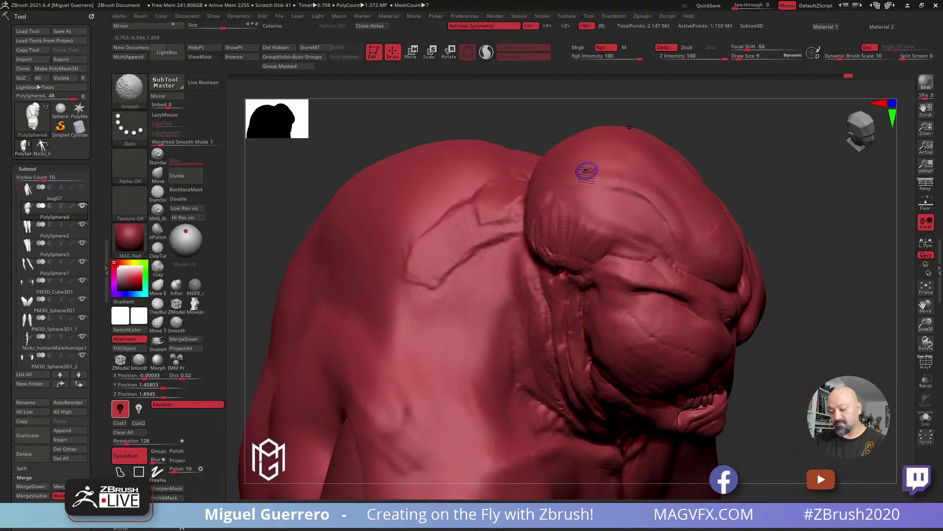
Build up the forms where the back of the head meets the neck with ClayTubes, and smooth them
key(b)
key(c)
key(t)
mouse_move(496, 148)
mouse_down()
mouse_move(451, 141)
mouse_move(444, 202)
mouse_move(400, 206)
mouse_move(394, 224)
mouse_move(411, 206)
mouse_move(397, 225)
mouse_up()
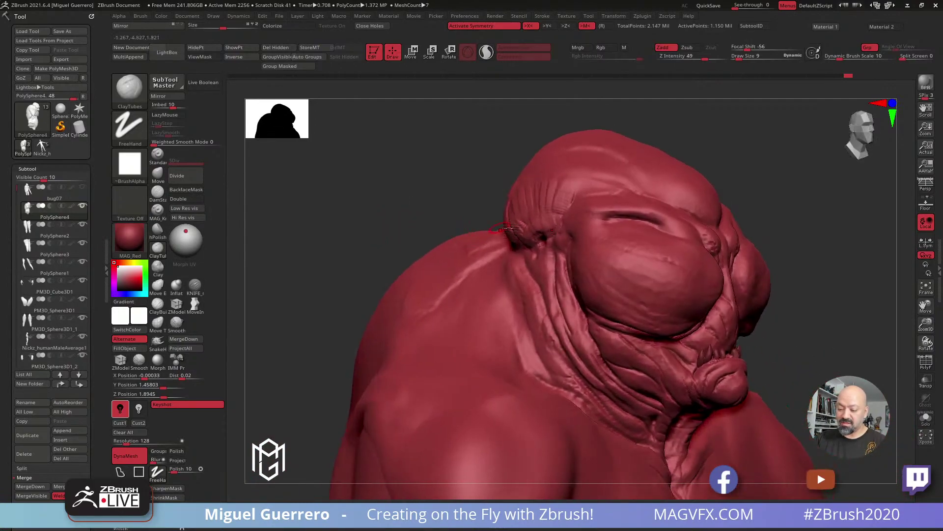
key(shift)
mouse_move(526, 226)
shift+mouse_down()
mouse_move(556, 184)
mouse_move(547, 194)
mouse_move(560, 202)
mouse_move(517, 216)
shift+mouse_up()
mouse_move(396, 202)
mouse_down()
mouse_move(362, 208)
mouse_move(310, 239)
mouse_up()
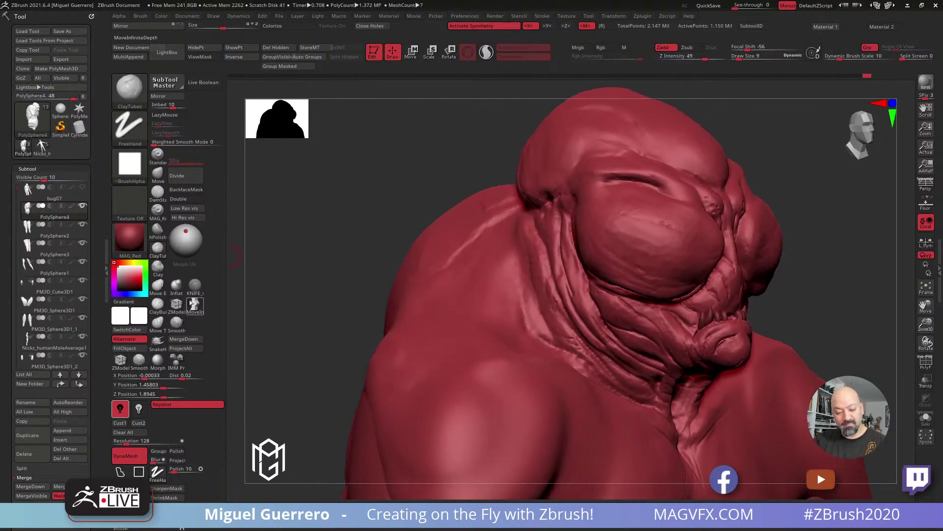
Carve long skin wrinkles across the side of the neck and the top of the shoulder with KNIFE_sharp_control at draw size 9
click(195, 285)
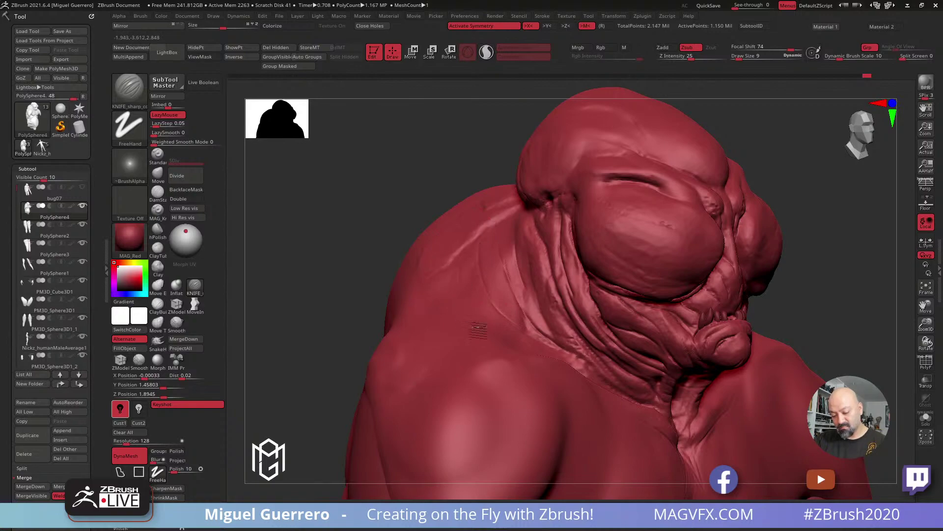
drag(448, 313, 460, 334)
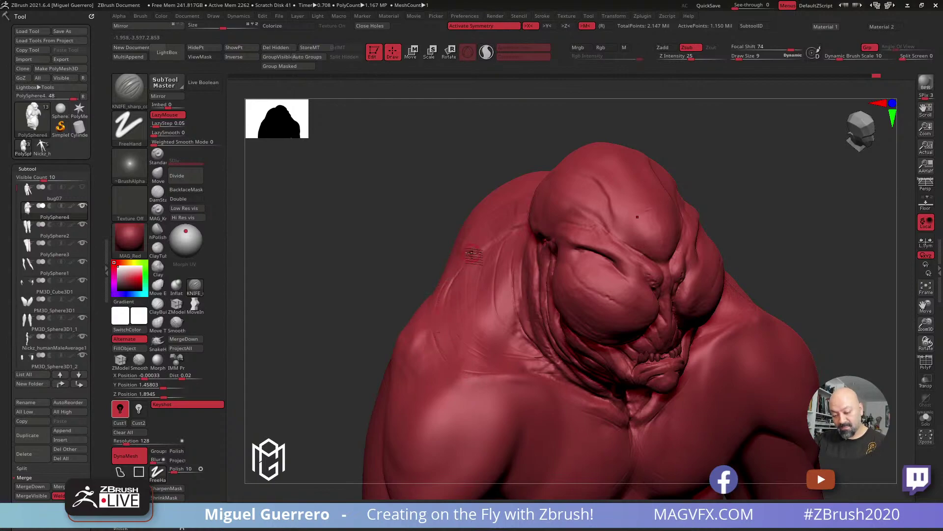
drag(425, 240, 385, 230)
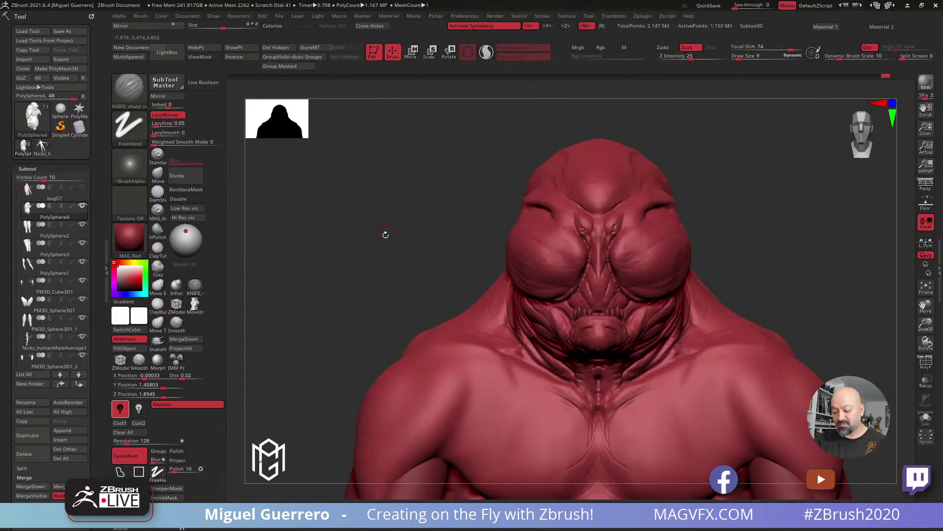
drag(412, 272, 417, 372)
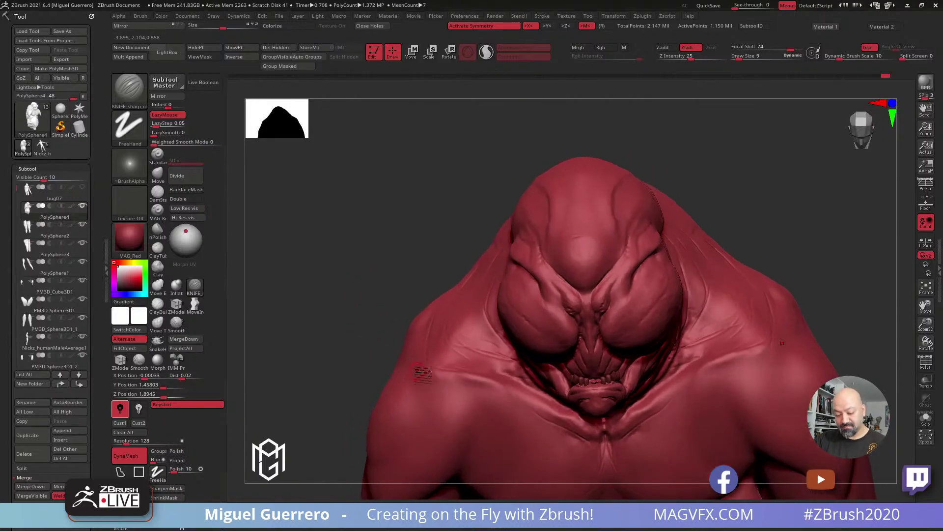
mouse_move(383, 324)
mouse_down()
mouse_move(363, 291)
mouse_move(381, 288)
mouse_move(357, 246)
mouse_move(427, 298)
mouse_move(398, 290)
mouse_move(449, 259)
mouse_move(449, 219)
mouse_move(453, 252)
mouse_move(352, 227)
mouse_move(353, 401)
mouse_up()
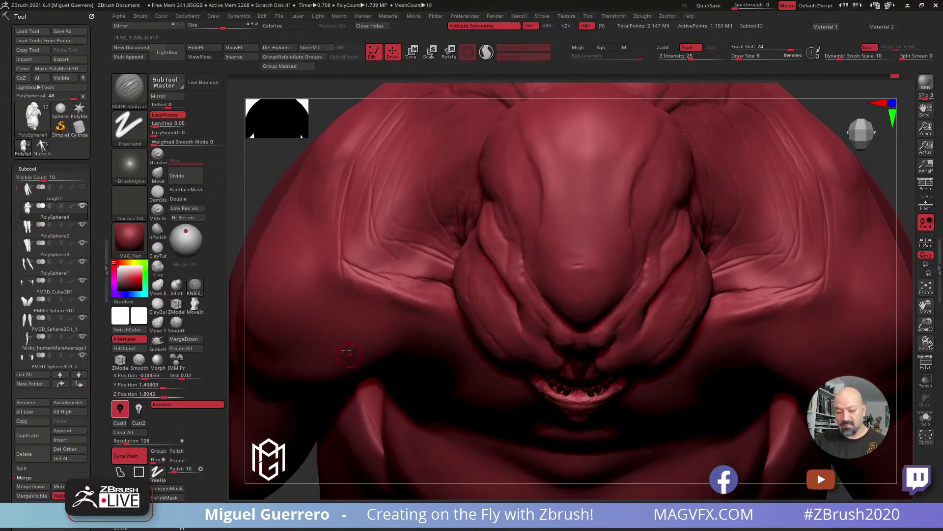
Refine the shape of the cranium with the Move brush at draw size 46, and smooth the head around the eye
click(158, 174)
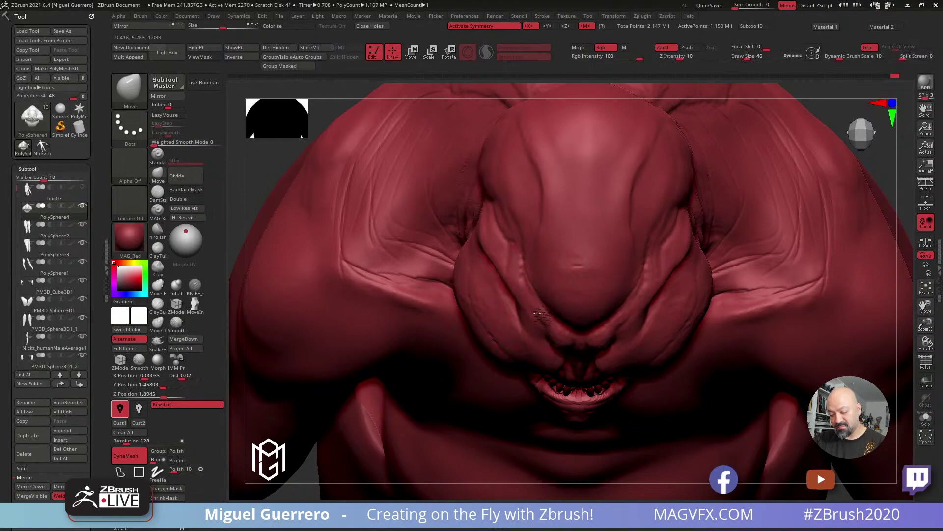
drag(272, 174, 501, 231)
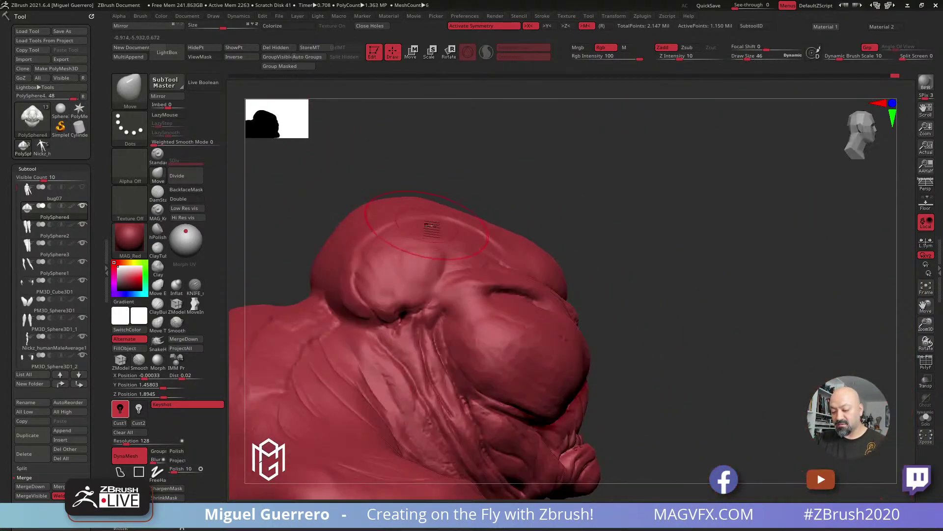
mouse_move(604, 246)
mouse_down()
mouse_move(741, 393)
mouse_move(551, 256)
mouse_up()
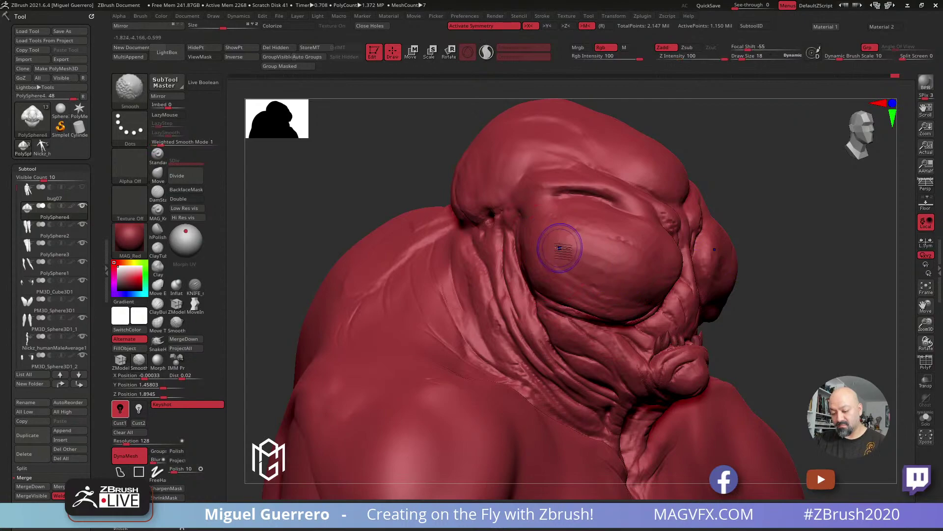
shift+drag(452, 217, 427, 211)
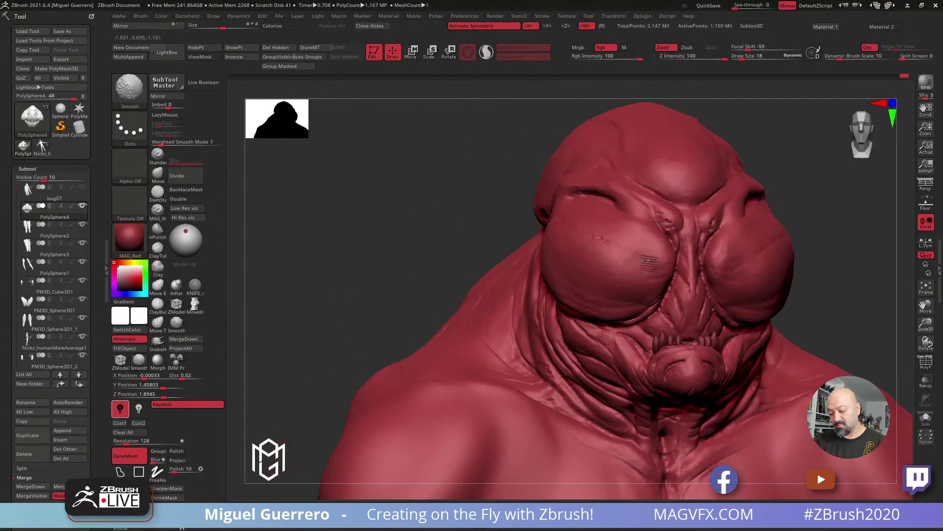
drag(448, 244, 260, 212)
Show the bug07 subtool, offset it beside the sculpt for comparison, and make PolySphere4 active again
click(82, 187)
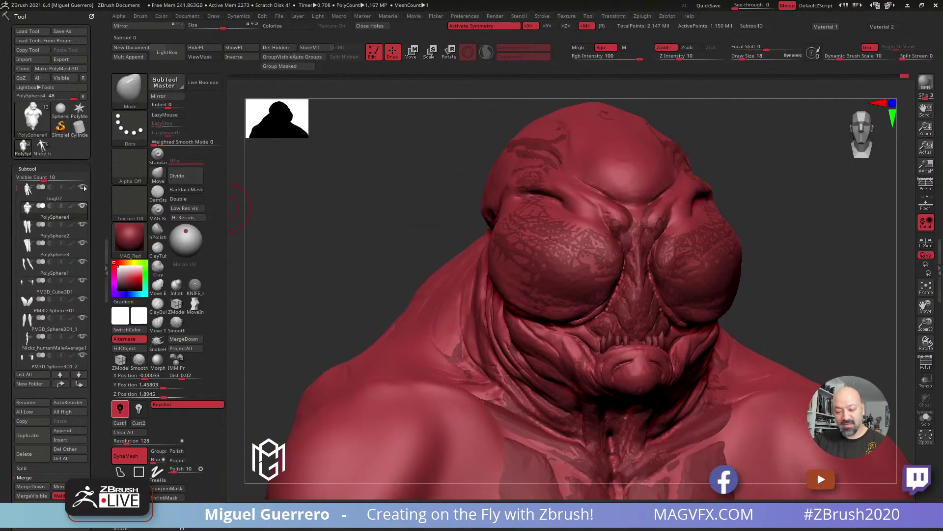
click(57, 195)
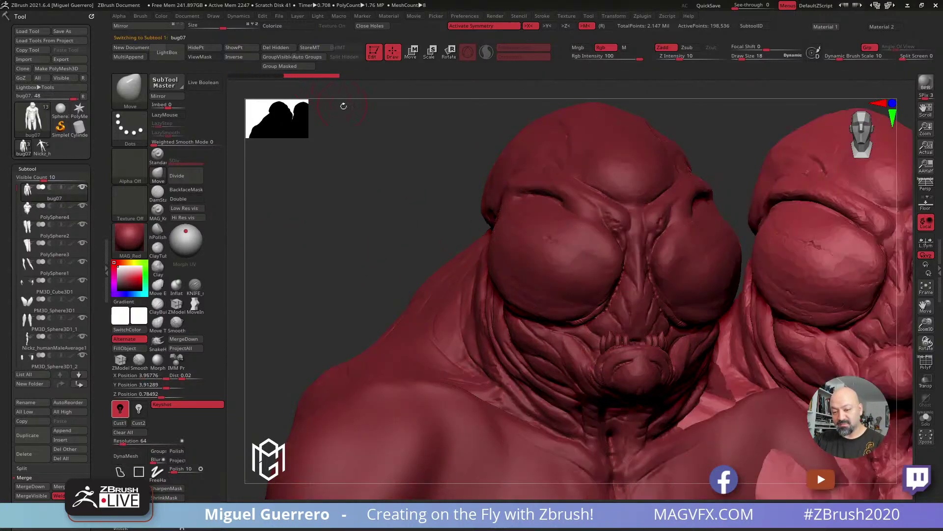
drag(391, 215, 382, 242)
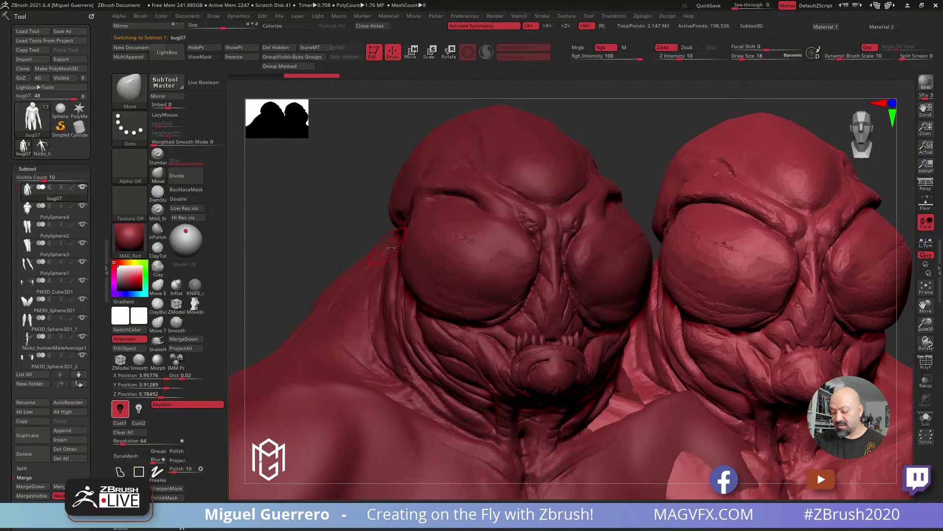
alt+click(390, 263)
mouse_move(310, 224)
mouse_down()
mouse_move(339, 226)
mouse_move(301, 224)
mouse_up()
Carve fine wrinkles across the bulging eyes with KNIFE_sharp_control at draw size 4
click(194, 285)
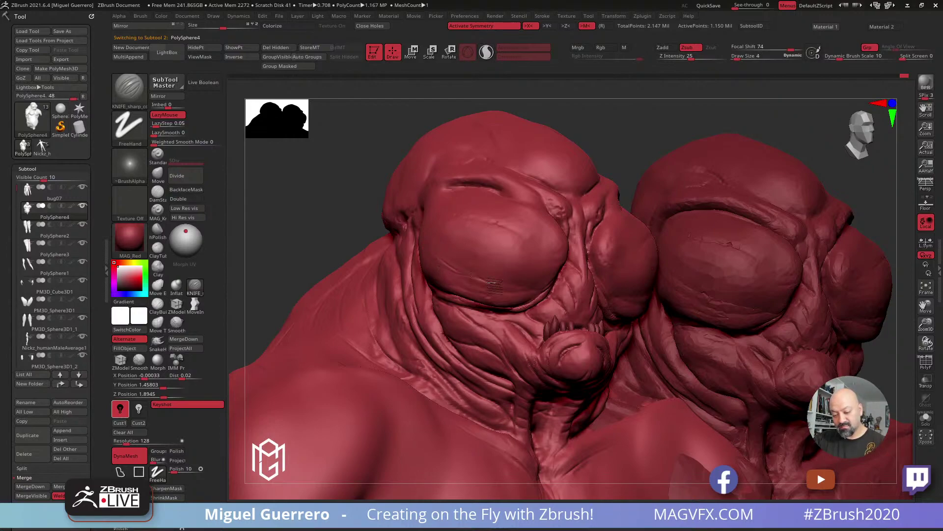
drag(315, 220, 362, 224)
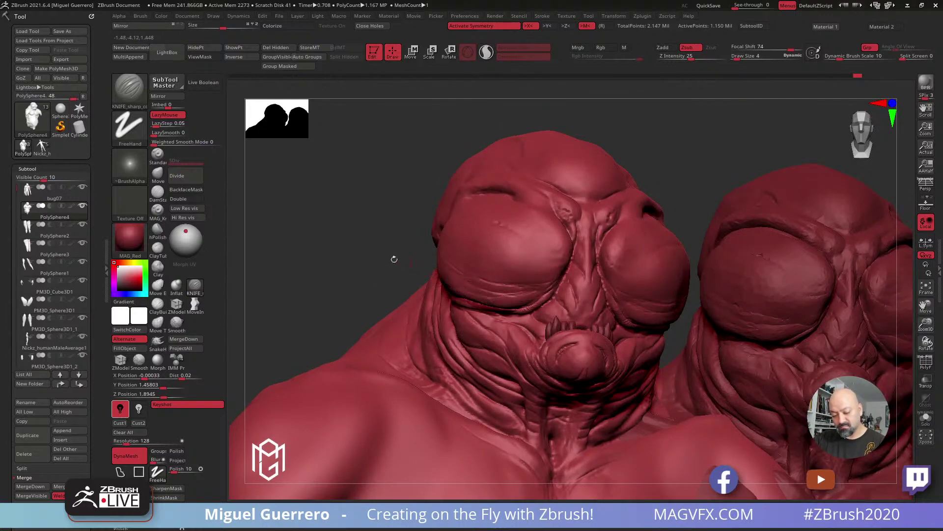
drag(403, 262, 448, 281)
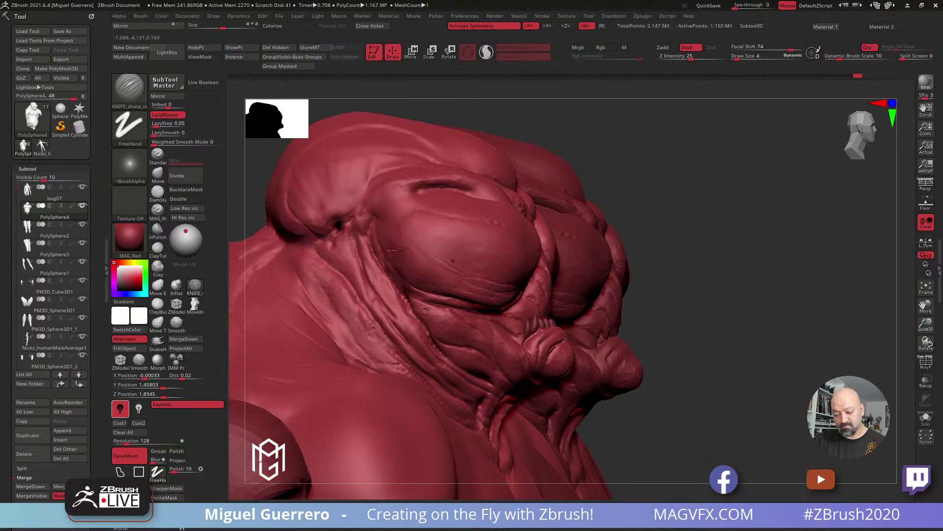
drag(688, 325, 396, 210)
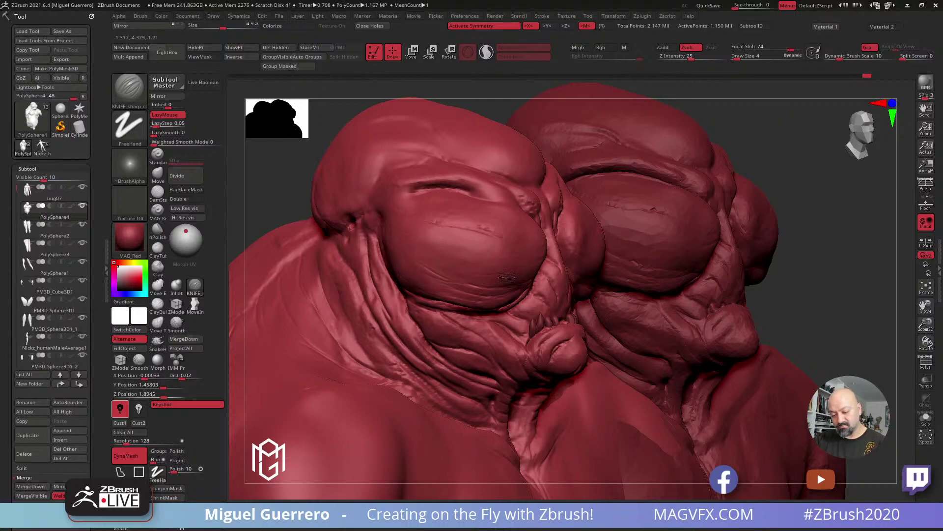
drag(314, 171, 233, 164)
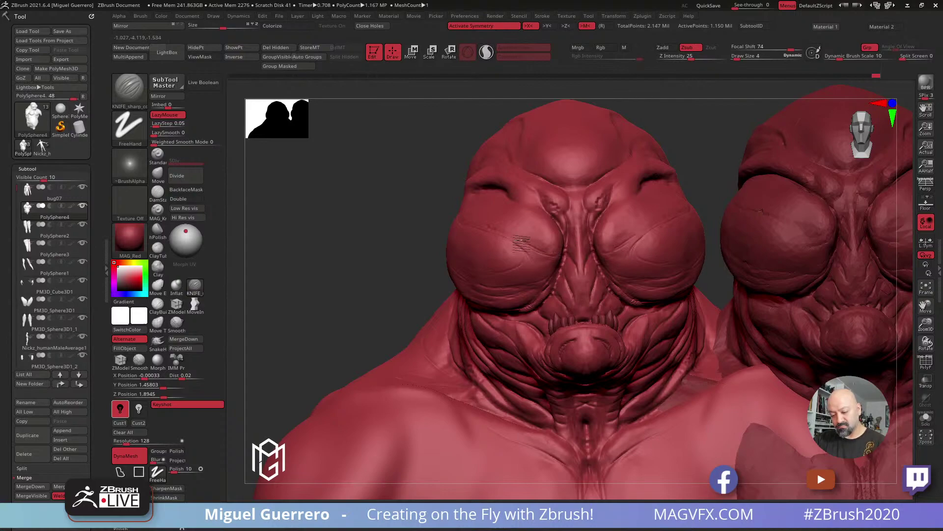
drag(354, 213, 400, 219)
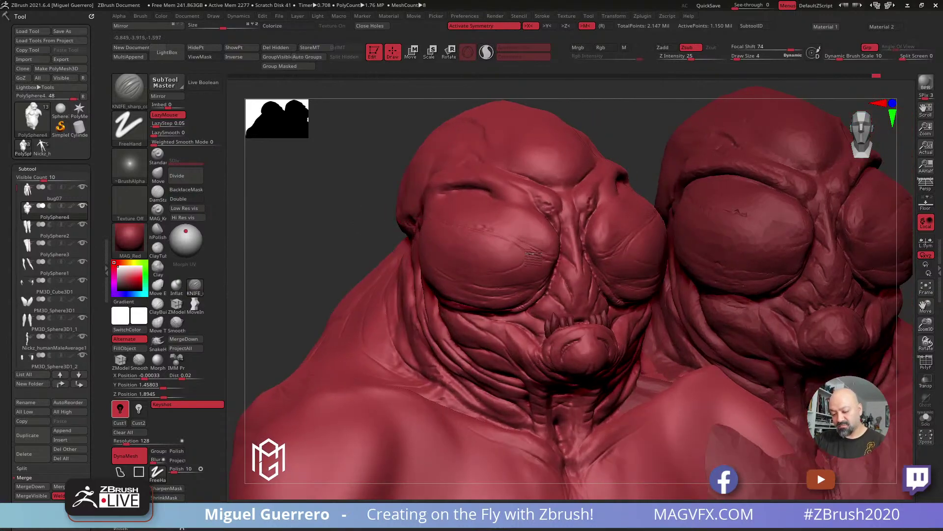
drag(317, 216, 435, 265)
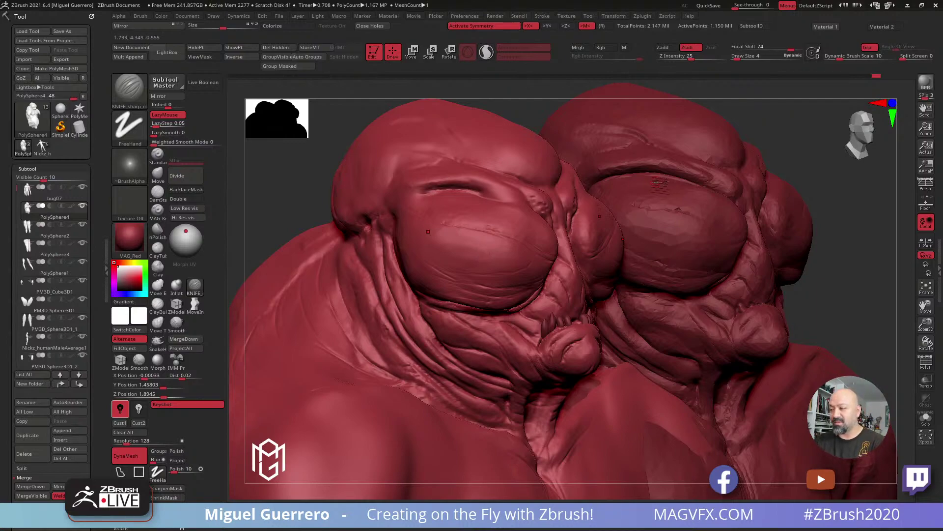
Move the bug07 subtool back onto the sculpt, hide it, and make PolySphere4 active again
alt+click(406, 214)
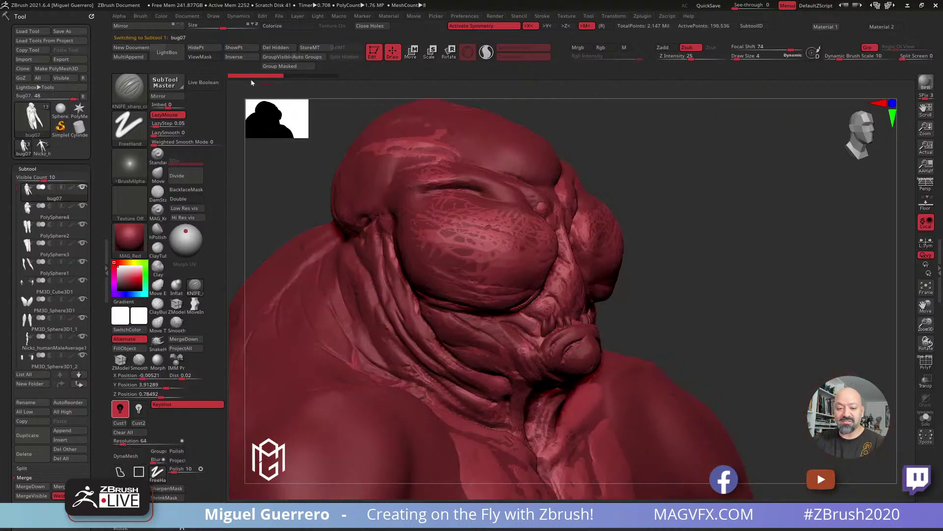
click(48, 216)
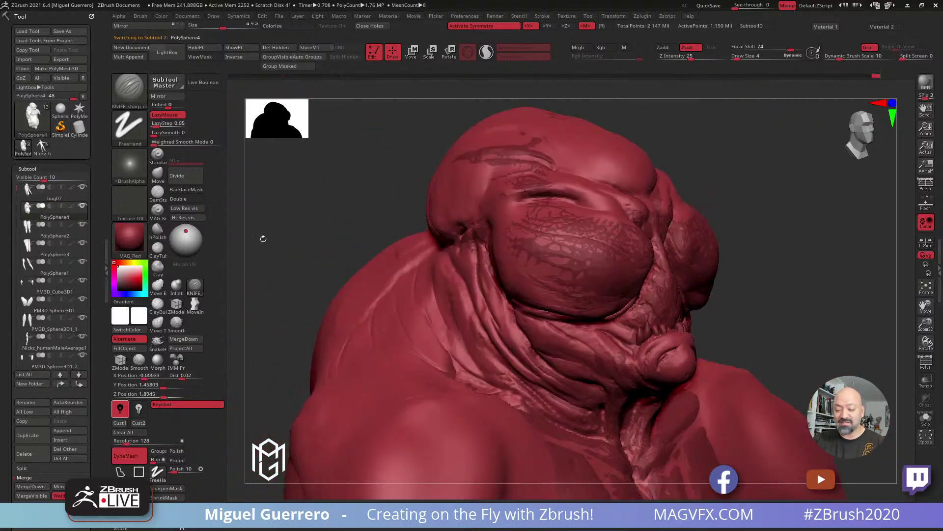
click(170, 206)
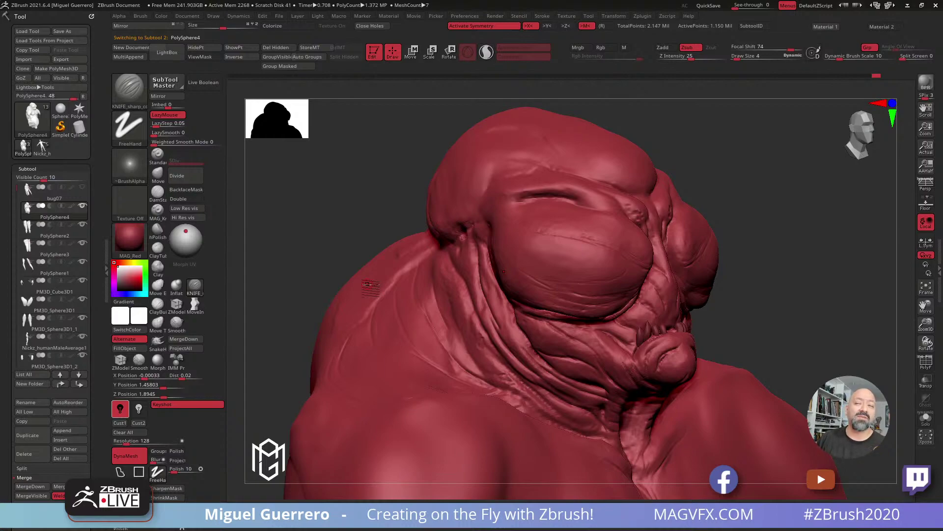
Cut creases into the side of the neck behind the head with KNIFE_sharp_control at draw size 9
mouse_move(347, 178)
mouse_down()
mouse_move(372, 167)
mouse_move(333, 164)
mouse_move(330, 198)
mouse_up()
click(189, 295)
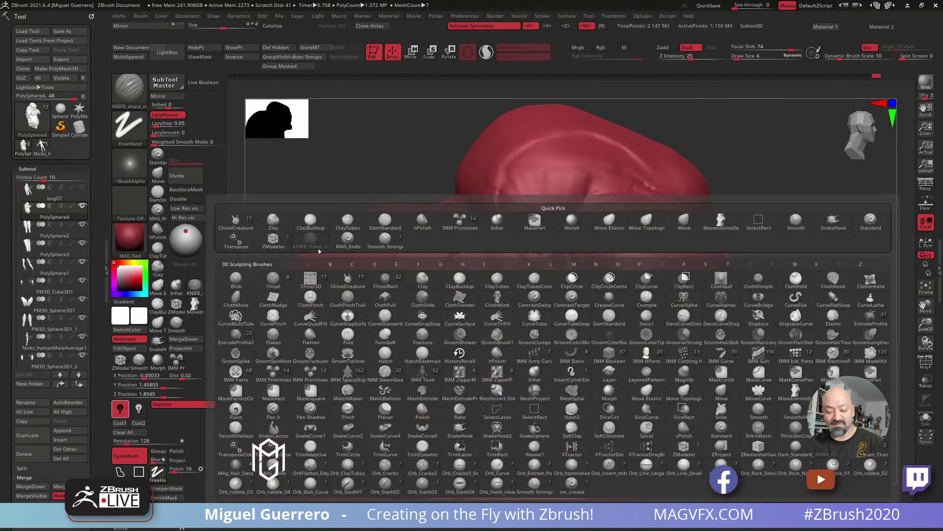
drag(365, 167, 391, 192)
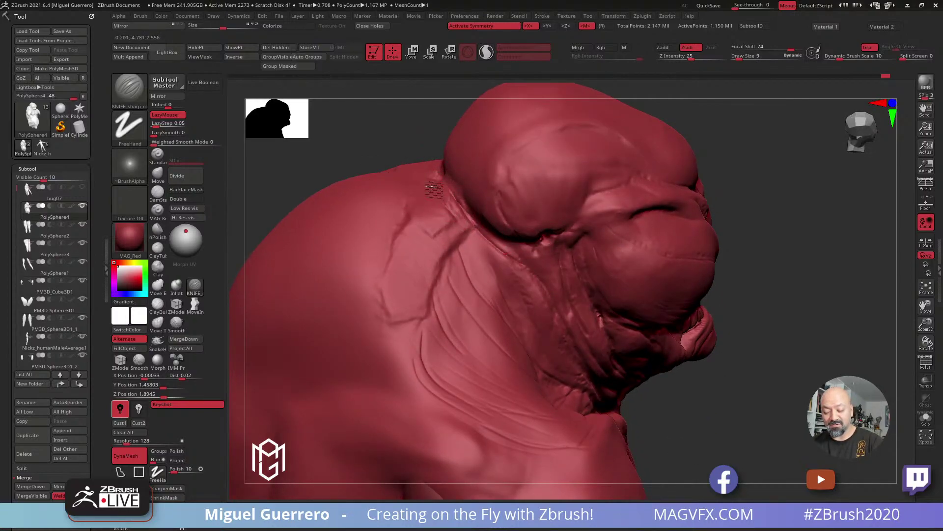
drag(502, 304, 441, 208)
drag(494, 240, 454, 203)
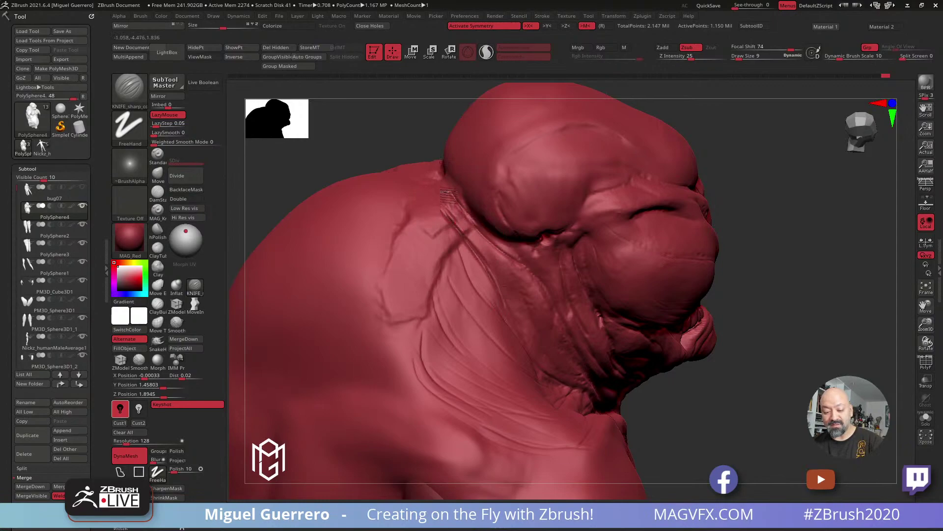
right_drag(442, 185, 460, 199)
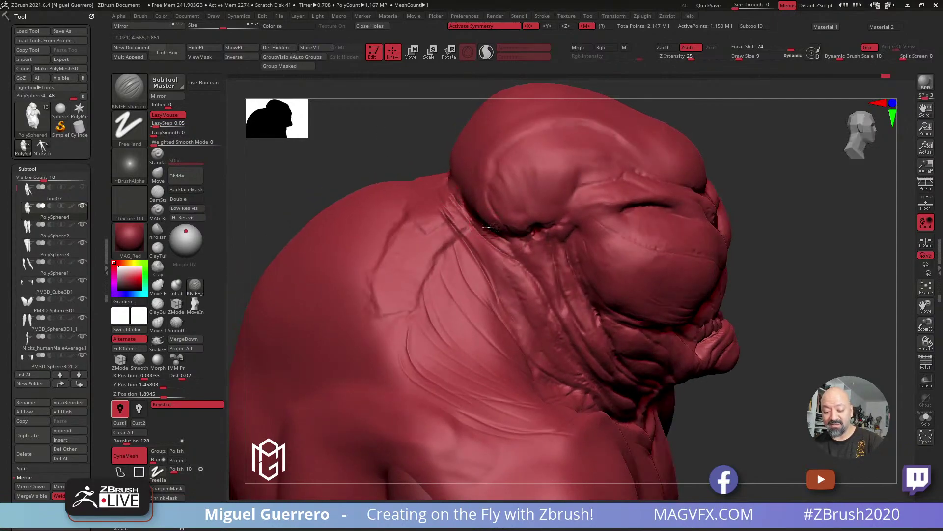
right_drag(359, 169, 380, 195)
drag(417, 194, 470, 292)
drag(422, 230, 465, 287)
Carve broader folds on the back and side of the neck with the knife brush at draw sizes 18 and 14
mouse_move(383, 186)
right_down()
mouse_move(360, 148)
mouse_move(355, 165)
mouse_move(422, 209)
right_up()
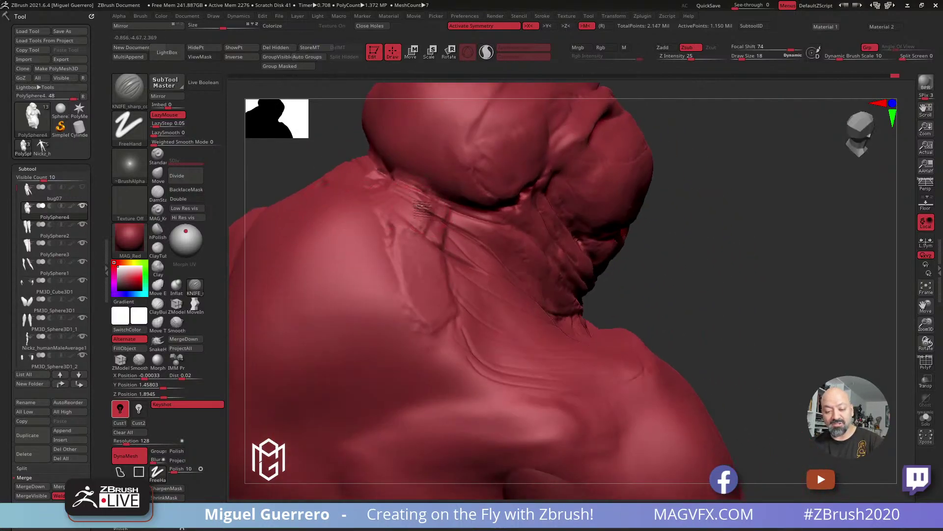
mouse_move(328, 147)
right_down()
mouse_move(318, 143)
mouse_move(418, 192)
mouse_move(327, 154)
mouse_move(368, 186)
right_up()
key(bracketleft)
key(bracketleft)
key(bracketleft)
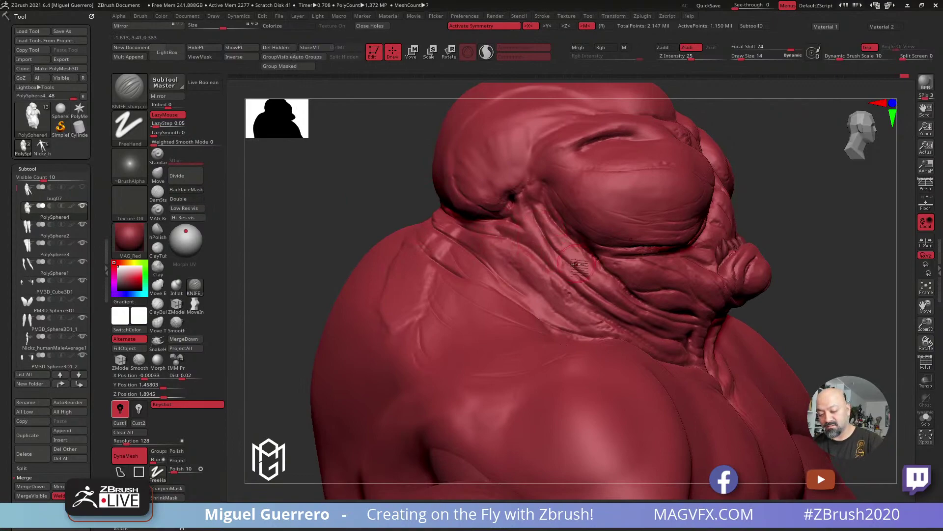
right_drag(342, 199, 434, 231)
Mask the diagonal neck fold below the back of the head with MaskPen, and invert the mask to isolate it
key(bracketright)
ctrl+drag(423, 214, 496, 250)
right_drag(415, 201, 469, 224)
mouse_move(464, 229)
ctrl+mouse_down()
mouse_move(415, 203)
mouse_move(523, 259)
mouse_move(559, 311)
ctrl+mouse_up()
mouse_move(706, 316)
right_down()
mouse_move(661, 280)
mouse_move(453, 242)
right_up()
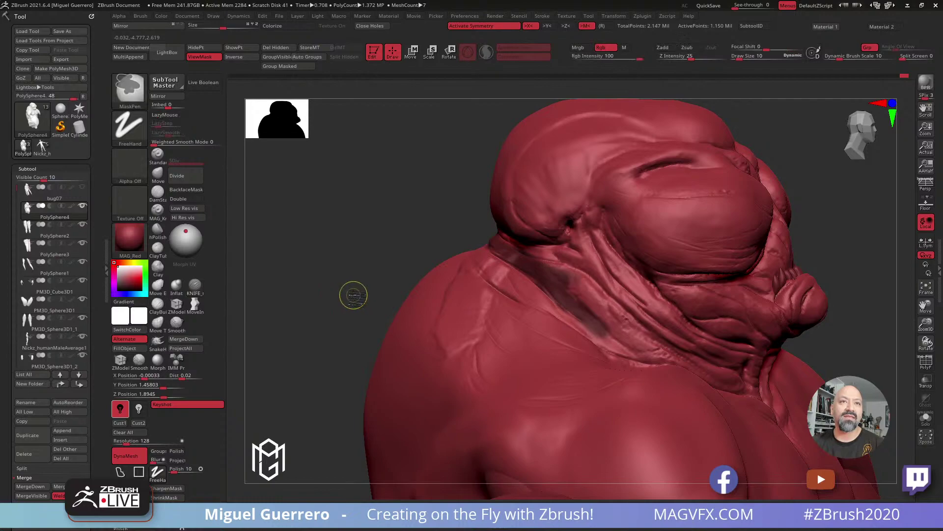
ctrl+click(328, 271)
right_drag(327, 270, 342, 275)
mouse_move(344, 281)
mouse_down()
mouse_move(393, 315)
mouse_move(555, 294)
mouse_up()
Swell the unmasked neck fold with the Inflat brush at draw sizes 18 and 10, and clear the mask
click(176, 285)
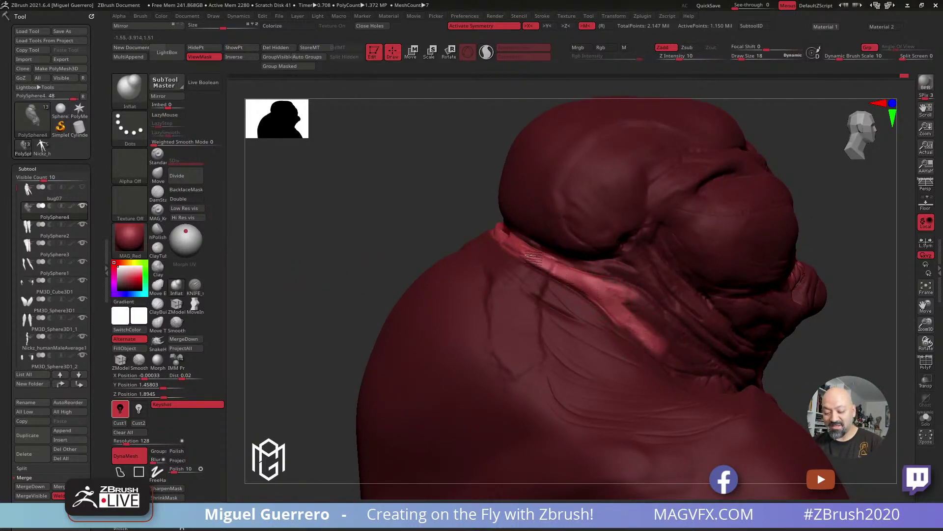
drag(466, 216, 505, 234)
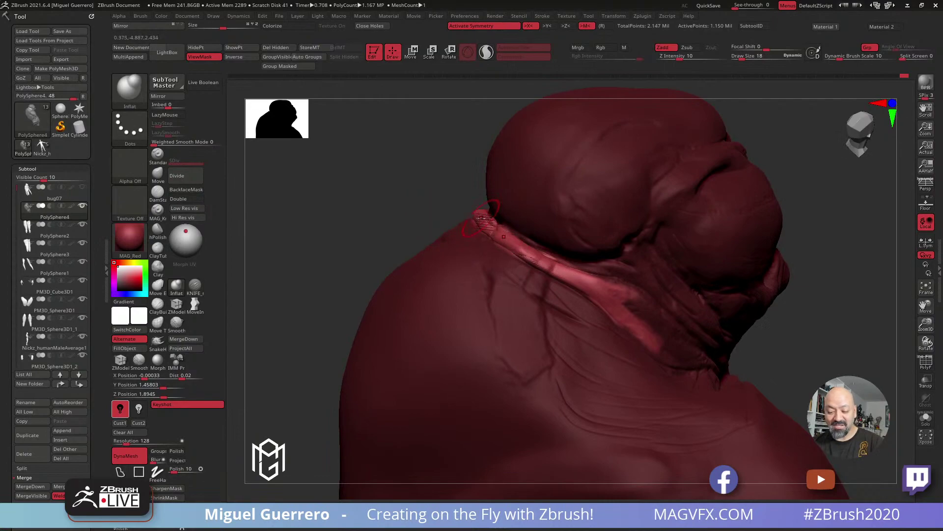
key(bracketleft)
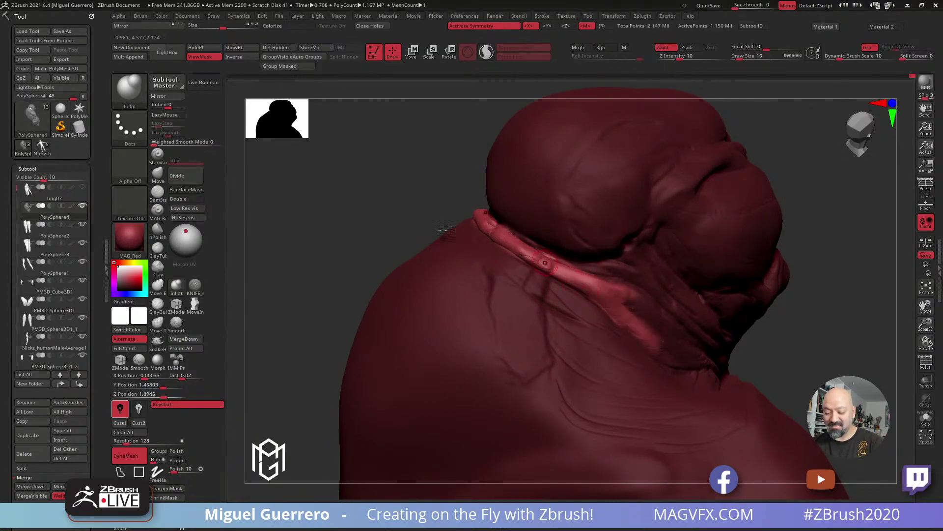
ctrl+click(371, 225)
drag(370, 225, 413, 234)
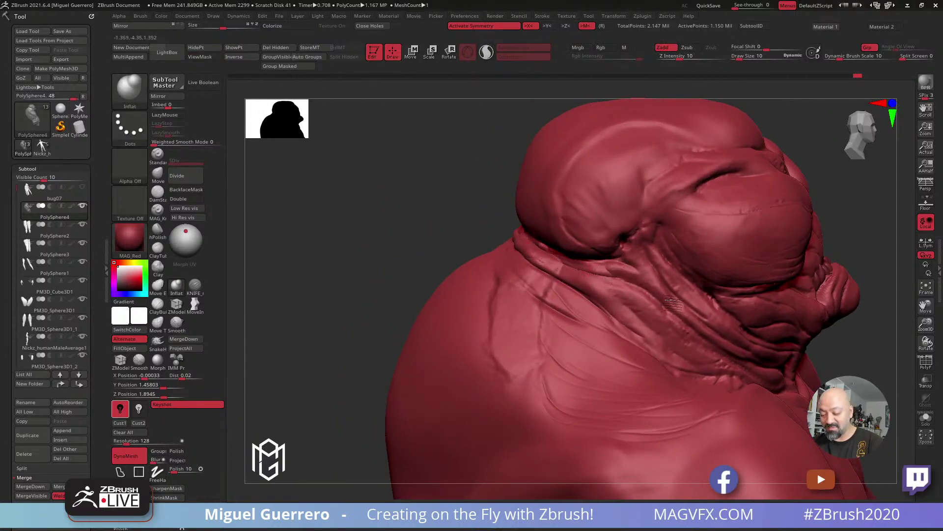
Swell the folds at the base of the neck and shoulder with the Inflat brush at draw sizes 18 and 22
key(bracketright)
key(bracketright)
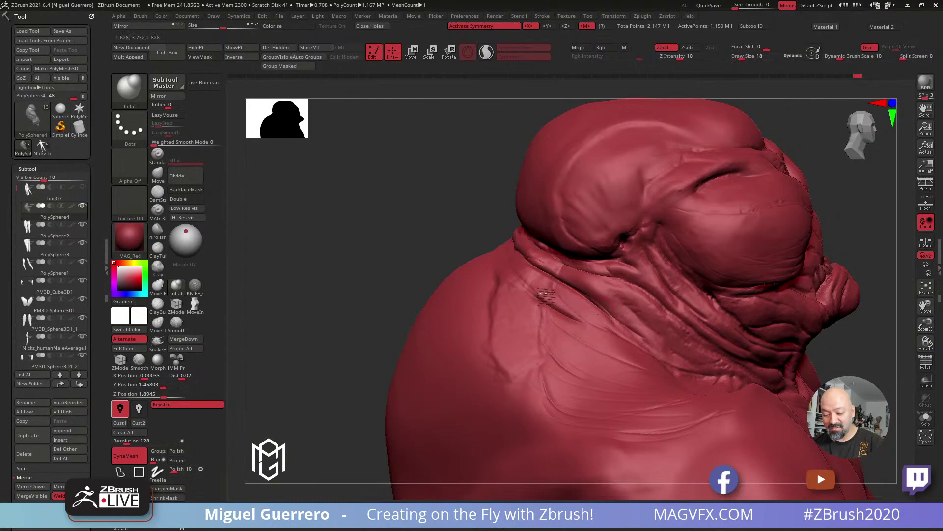
right_drag(471, 238, 498, 261)
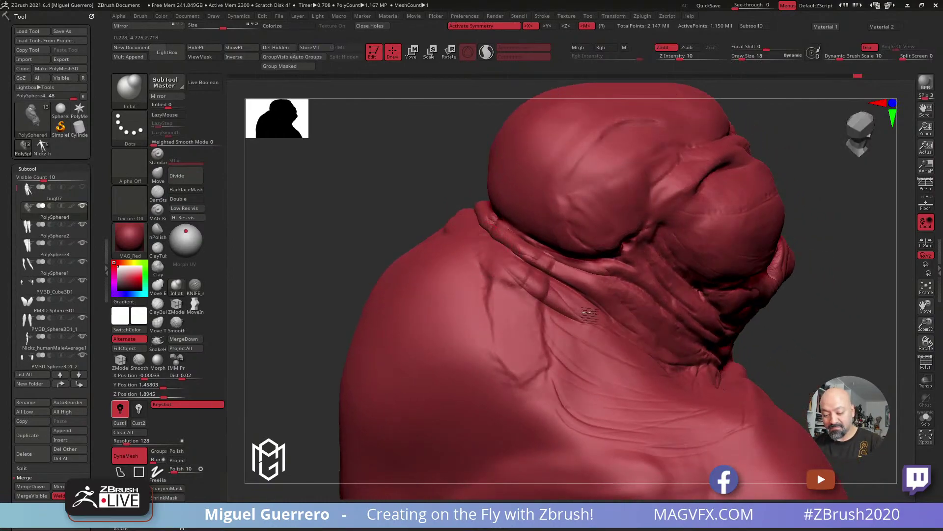
mouse_move(582, 308)
right_down()
mouse_move(408, 260)
mouse_move(367, 225)
mouse_move(511, 275)
right_up()
key(bracketright)
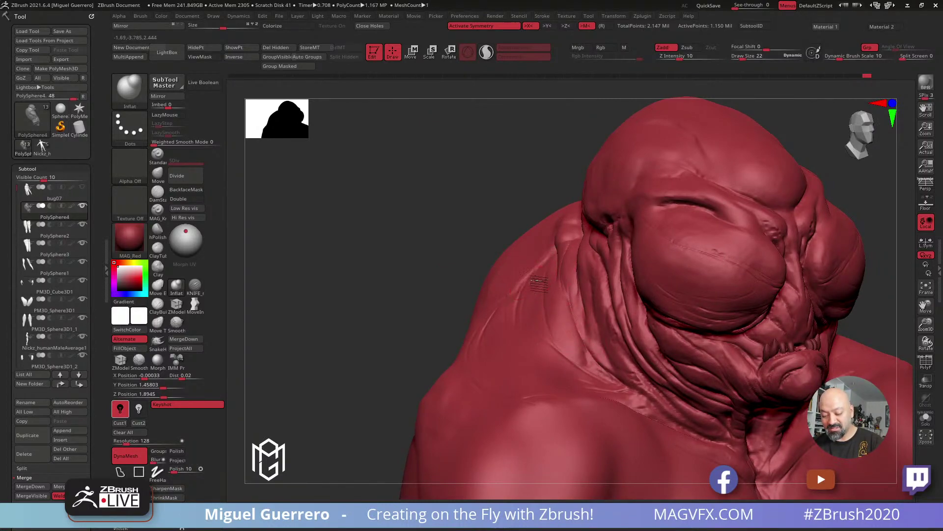
right_drag(484, 309, 379, 250)
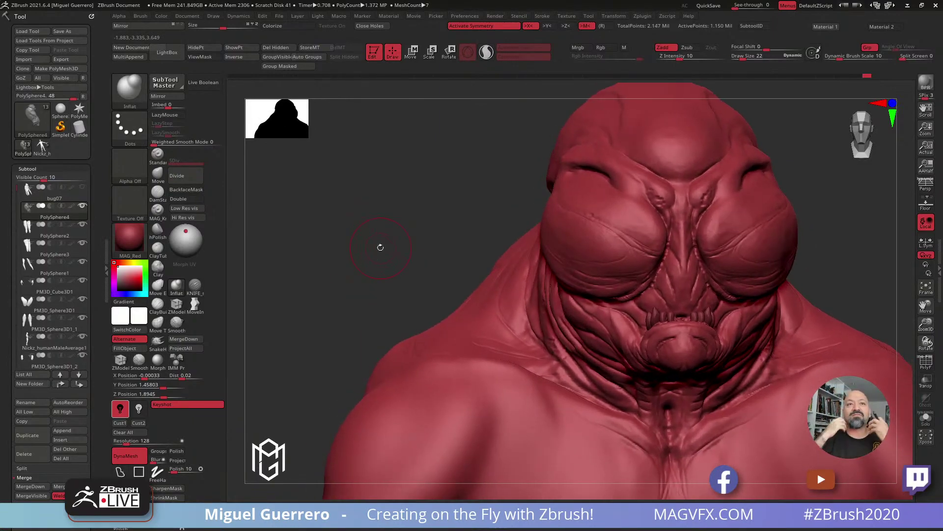
mouse_move(377, 263)
right_down()
mouse_move(385, 268)
mouse_move(326, 259)
mouse_move(349, 230)
right_up()
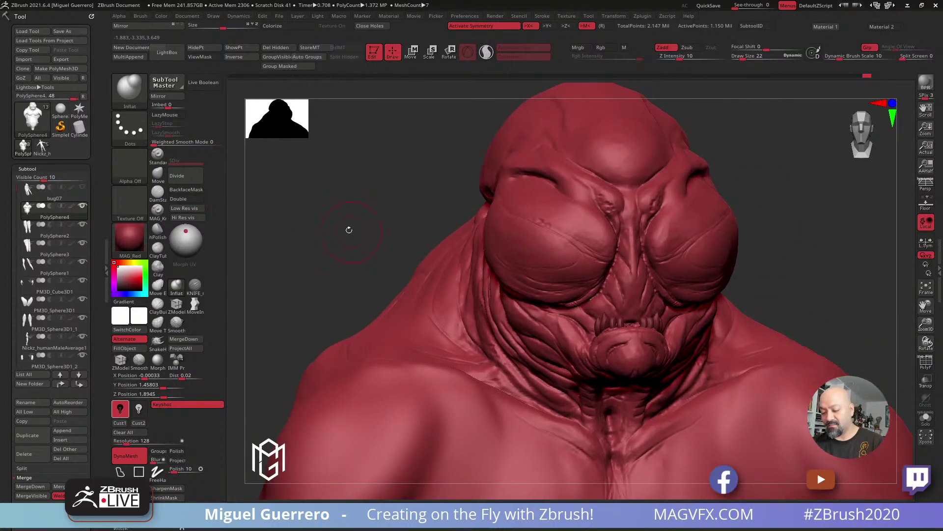
Mask the tapered ridges between the brow and inner side of both eyes with MaskPen at draw sizes 10 and 8, and invert the mask
click(194, 287)
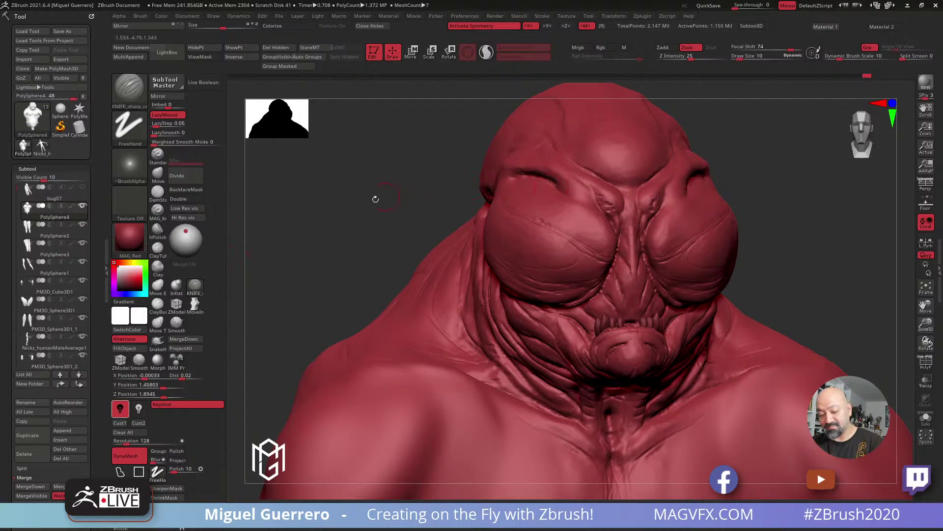
right_drag(382, 197, 359, 221)
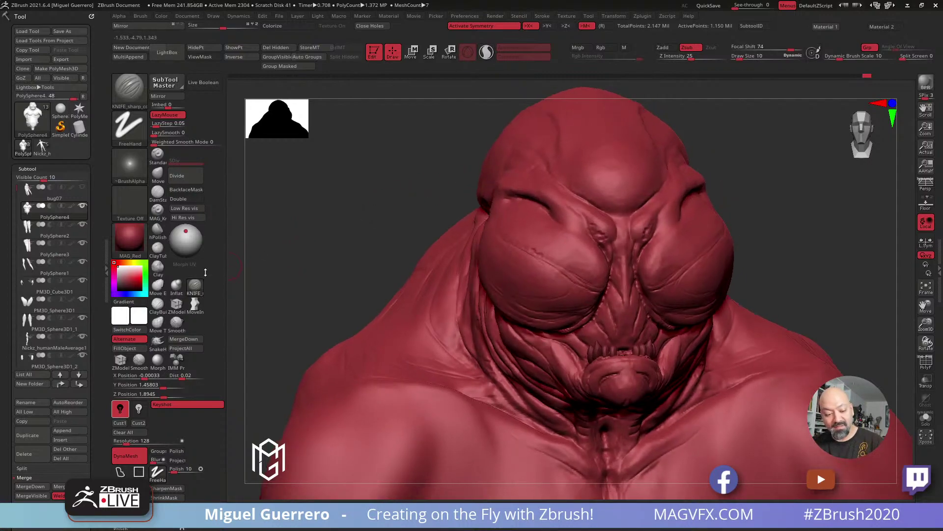
click(157, 267)
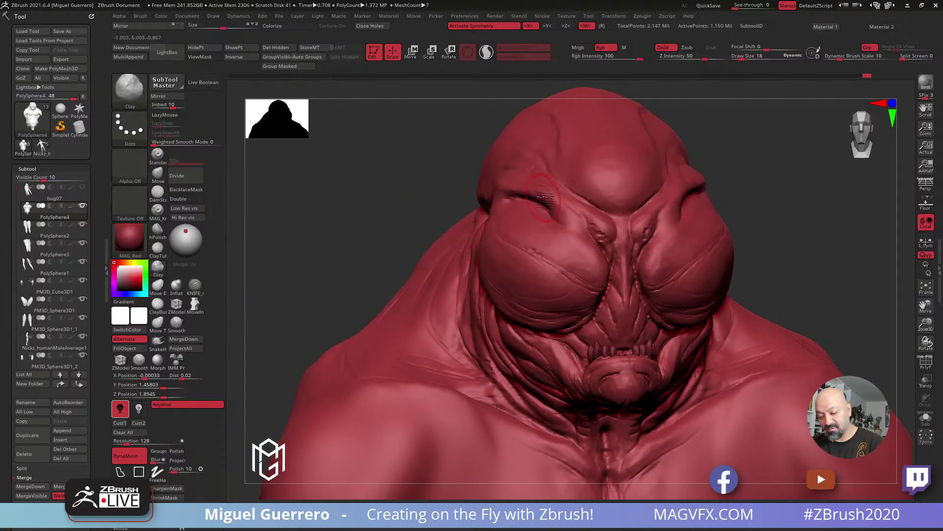
key(ctrl)
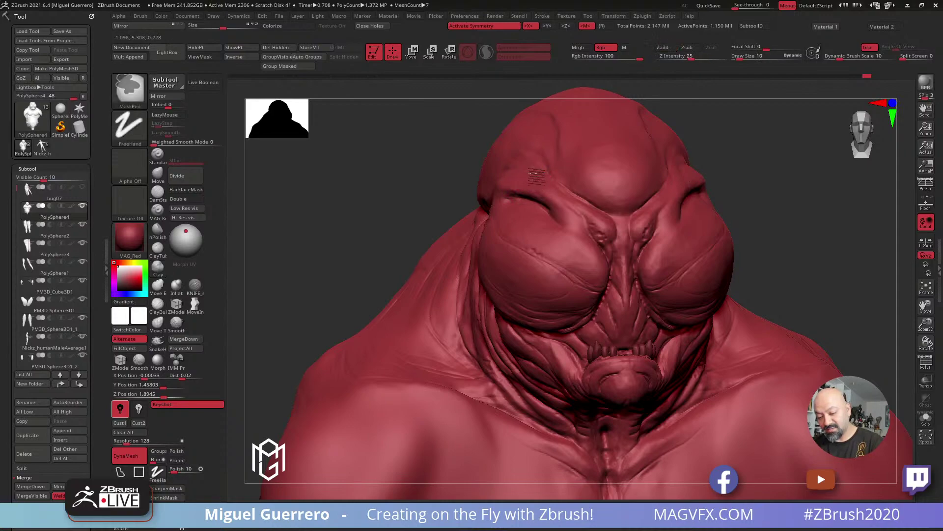
mouse_move(572, 218)
ctrl+mouse_down()
mouse_move(591, 262)
mouse_move(563, 217)
ctrl+mouse_up()
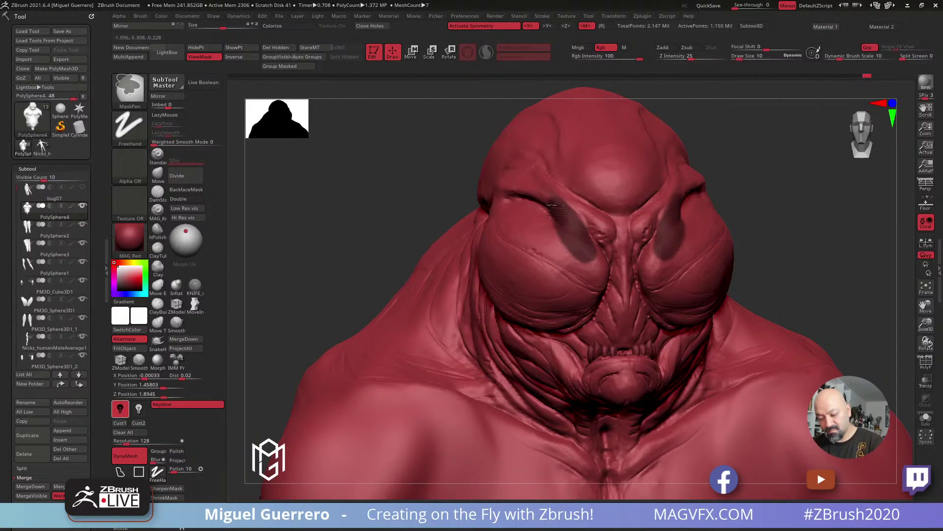
mouse_move(591, 256)
ctrl+mouse_down()
mouse_move(596, 275)
mouse_move(598, 255)
mouse_move(578, 263)
ctrl+mouse_up()
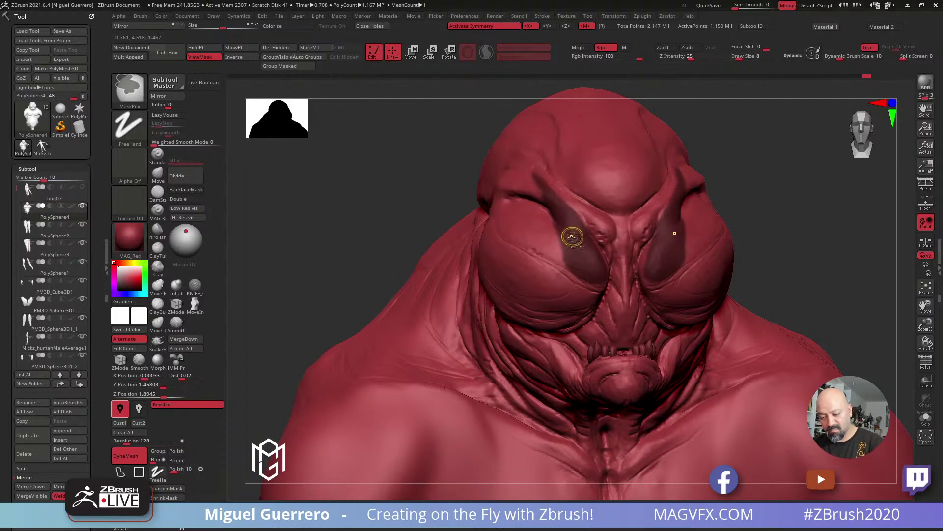
mouse_move(368, 205)
mouse_down()
mouse_move(382, 193)
mouse_move(354, 203)
mouse_up()
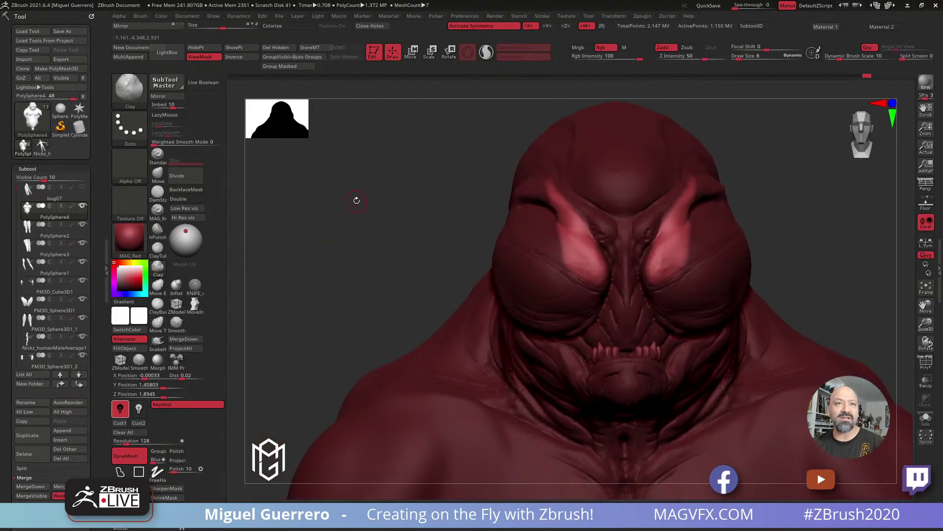
drag(348, 293, 349, 294)
Build up the unmasked inner-eye ridges with the Inflat and Clay brushes at draw size 22
click(176, 285)
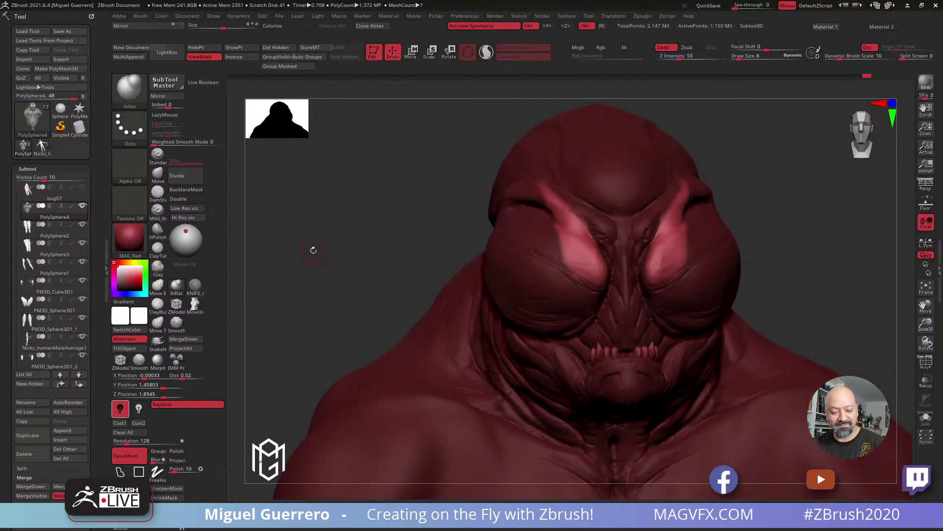
drag(312, 255, 379, 240)
mouse_move(560, 212)
mouse_down()
mouse_move(586, 253)
mouse_move(569, 223)
mouse_move(575, 252)
mouse_up()
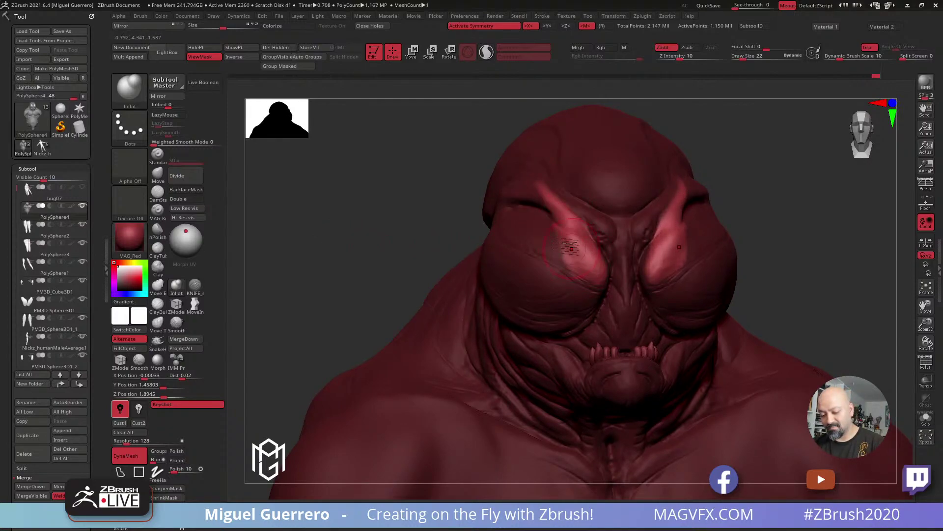
click(158, 268)
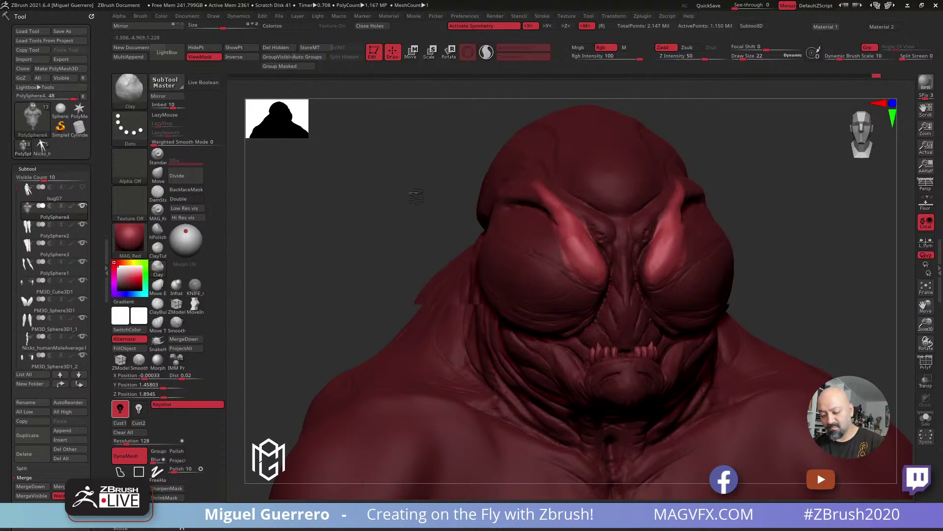
drag(407, 193, 456, 191)
drag(706, 273, 648, 248)
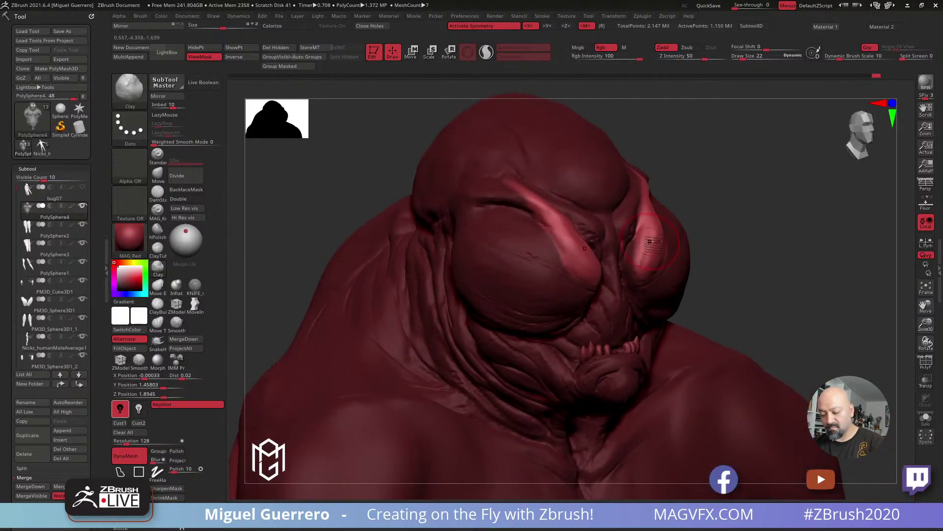
drag(706, 302, 634, 294)
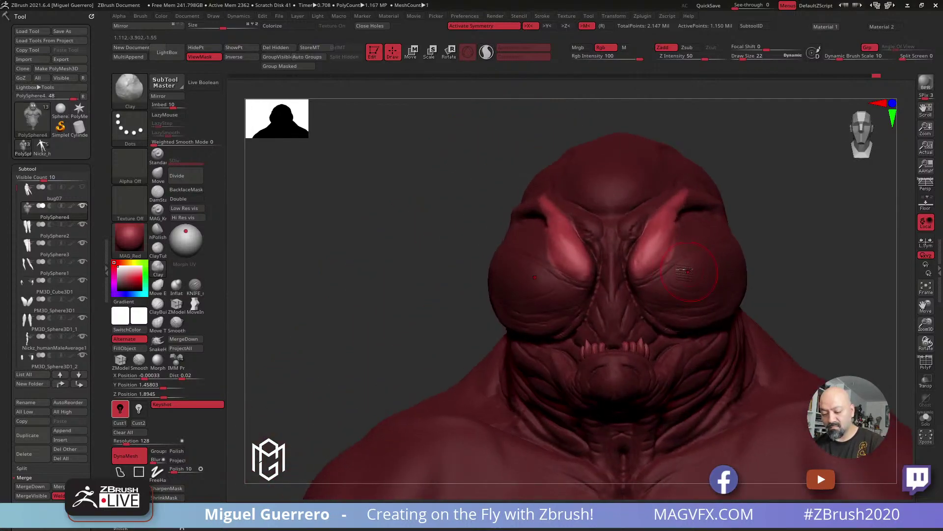
Reshape the inner-eye ridges with the Move brush at draw size 18, and clear the mask
click(162, 173)
drag(549, 263, 555, 251)
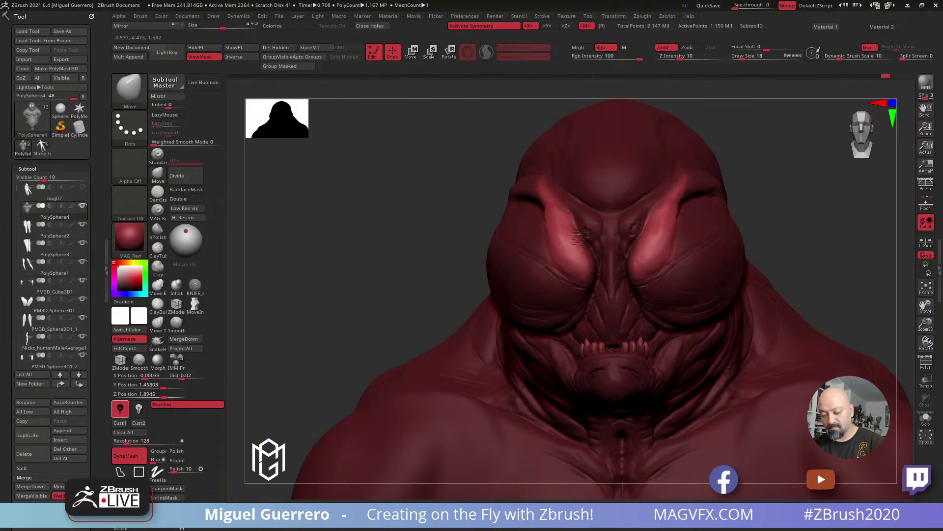
drag(459, 217, 580, 268)
mouse_move(712, 297)
mouse_down()
mouse_move(335, 245)
mouse_move(374, 265)
mouse_up()
Cut creases around the inner-eye ridges and across the eye bulges with KNIFE_sharp_control at draw sizes 10 and 8
click(195, 285)
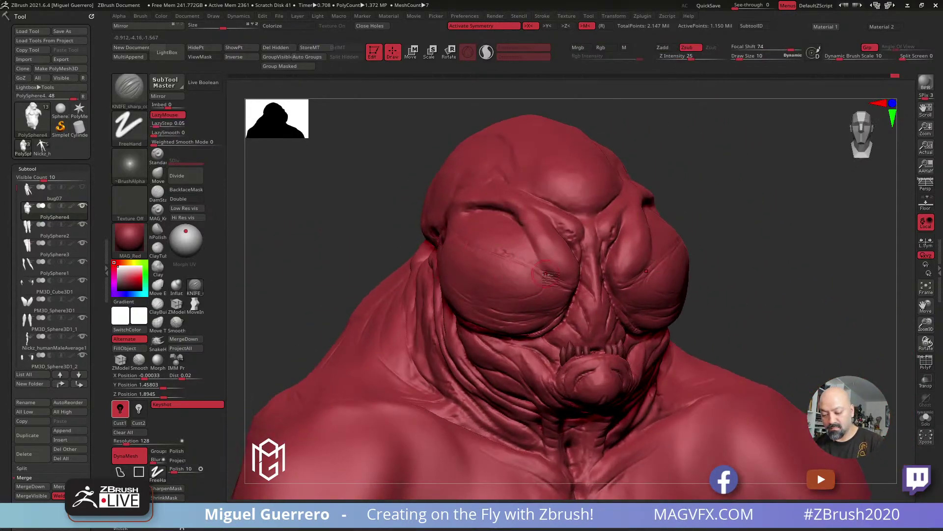
key(bracketleft)
drag(494, 241, 438, 231)
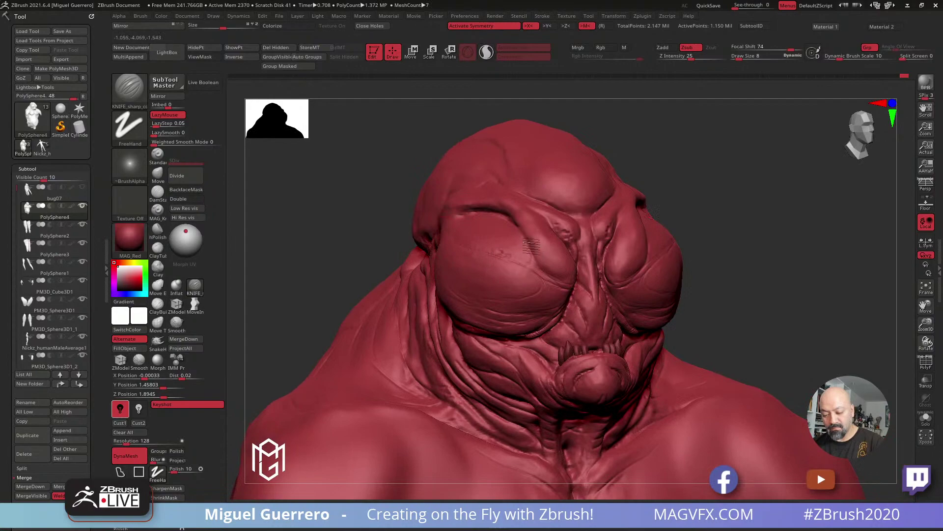
drag(364, 231, 453, 242)
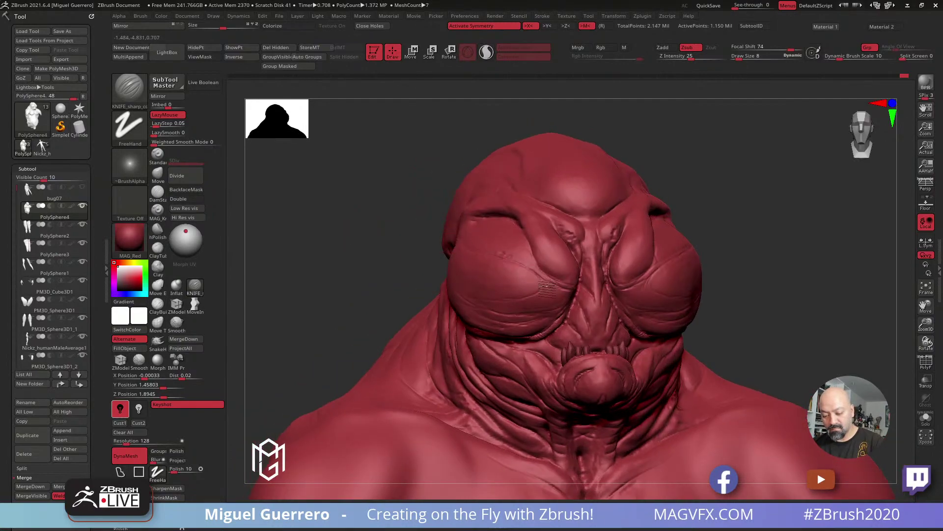
drag(381, 260, 428, 234)
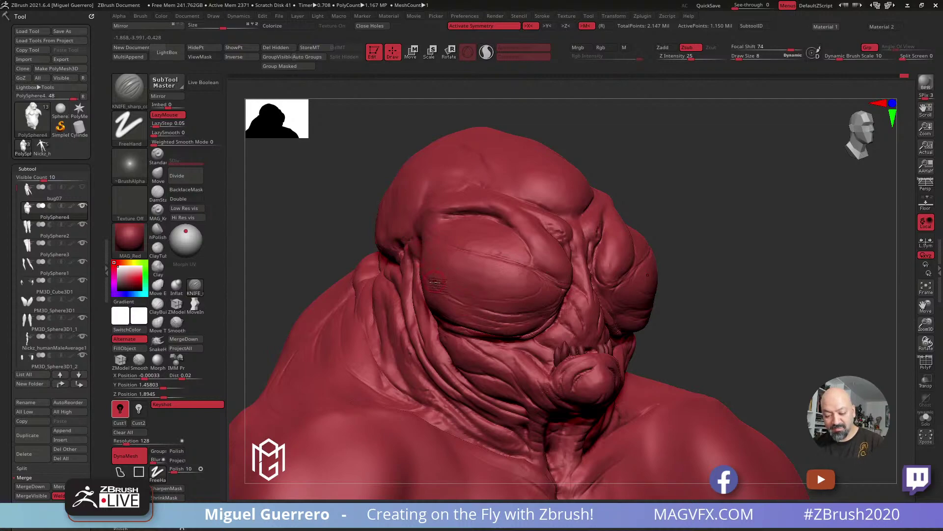
drag(326, 242, 424, 229)
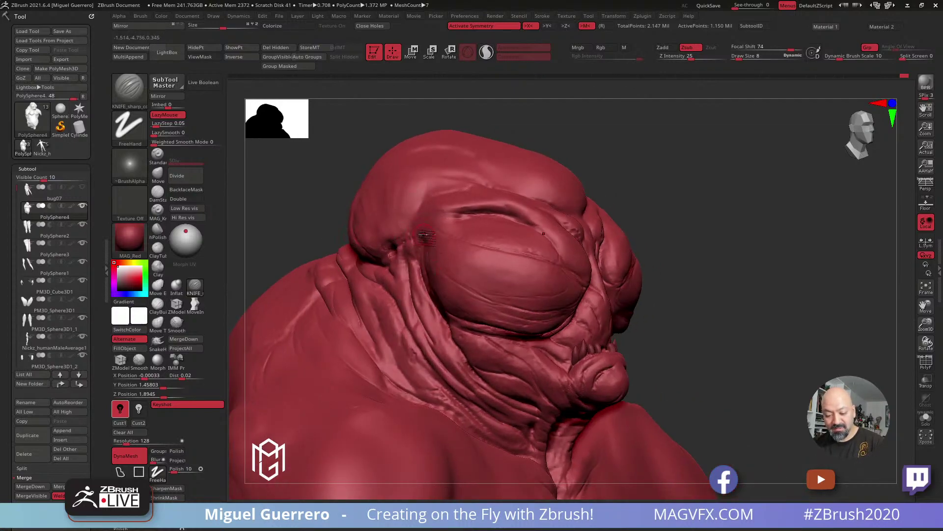
Adjust the forms of the eye bulge, head and neck with the Move brush at draw sizes between 9 and 30
key(b)
key(m)
key(v)
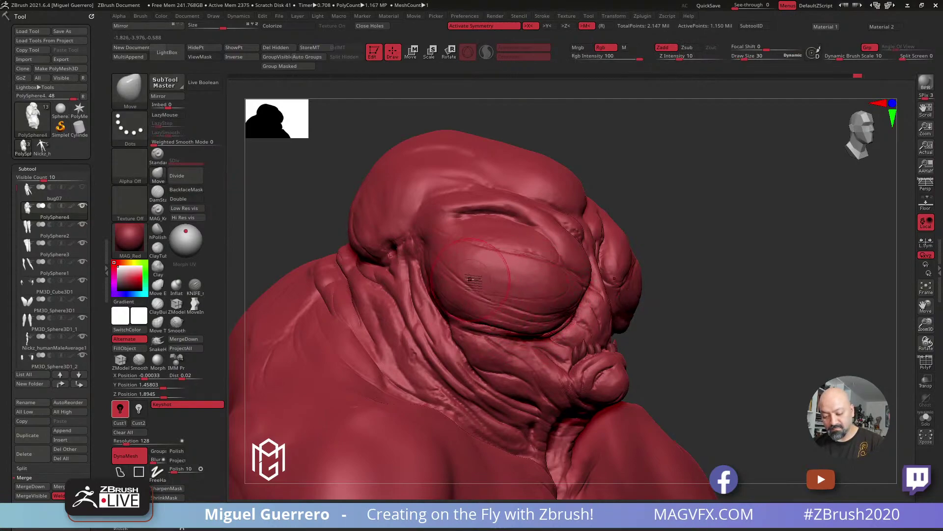
mouse_move(585, 305)
right_down()
mouse_move(355, 253)
mouse_move(338, 270)
mouse_move(359, 287)
mouse_move(375, 276)
mouse_move(389, 233)
mouse_move(372, 242)
mouse_move(356, 226)
mouse_move(362, 249)
mouse_move(378, 253)
right_up()
key(bracketleft)
key(bracketleft)
key(bracketleft)
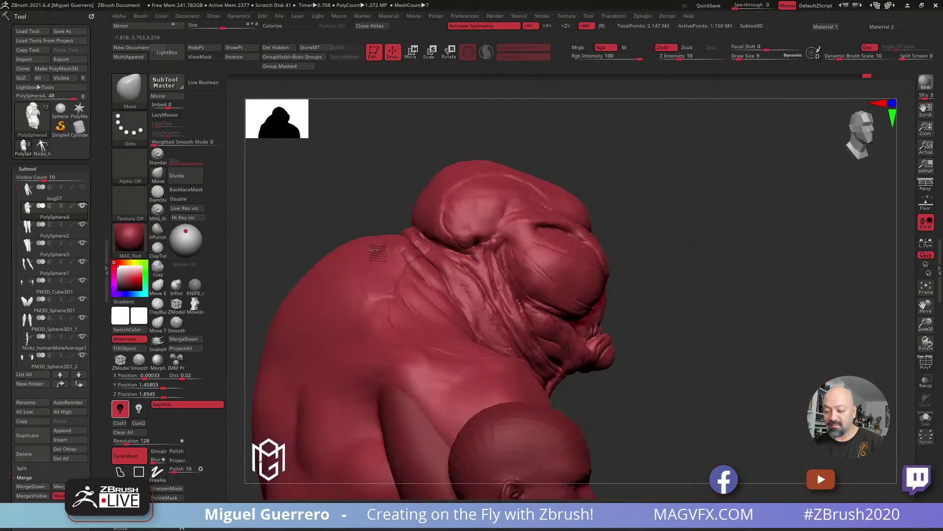
right_drag(360, 194, 383, 216)
key(bracketright)
key(bracketright)
mouse_move(415, 204)
mouse_down()
mouse_move(383, 231)
mouse_move(405, 236)
mouse_up()
key(bracketright)
key(bracketright)
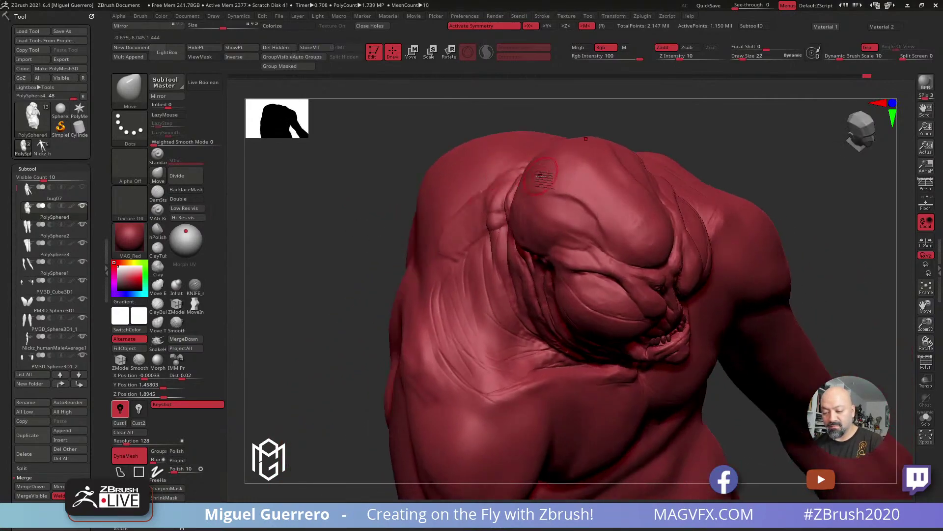
Mask the crown from the forehead to the back of the head with MaskPen at draw size 30, and invert the mask
mouse_move(540, 172)
ctrl+mouse_down()
mouse_move(554, 156)
mouse_move(602, 182)
mouse_move(575, 166)
ctrl+mouse_up()
drag(362, 154, 537, 154)
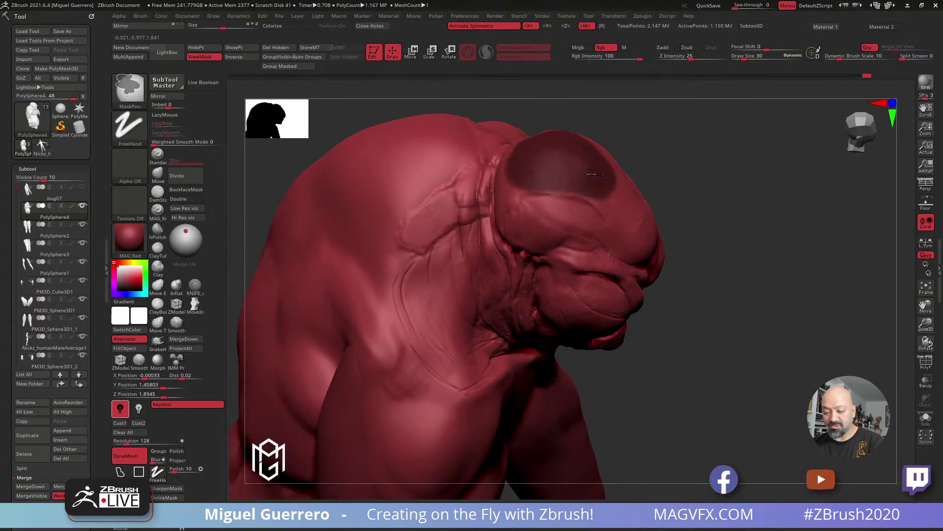
ctrl+drag(605, 189, 599, 186)
drag(362, 117, 407, 177)
ctrl+drag(559, 201, 564, 192)
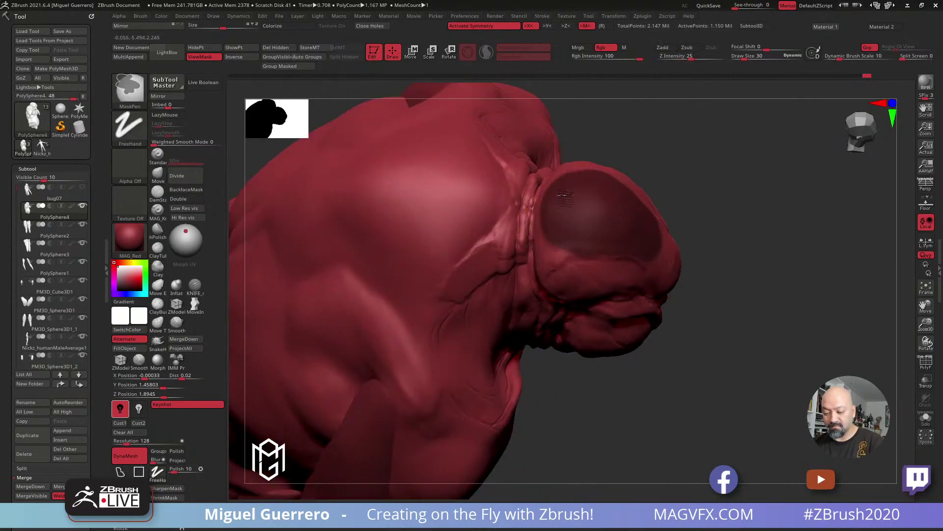
drag(767, 221, 688, 224)
drag(425, 176, 419, 221)
ctrl+drag(537, 154, 545, 158)
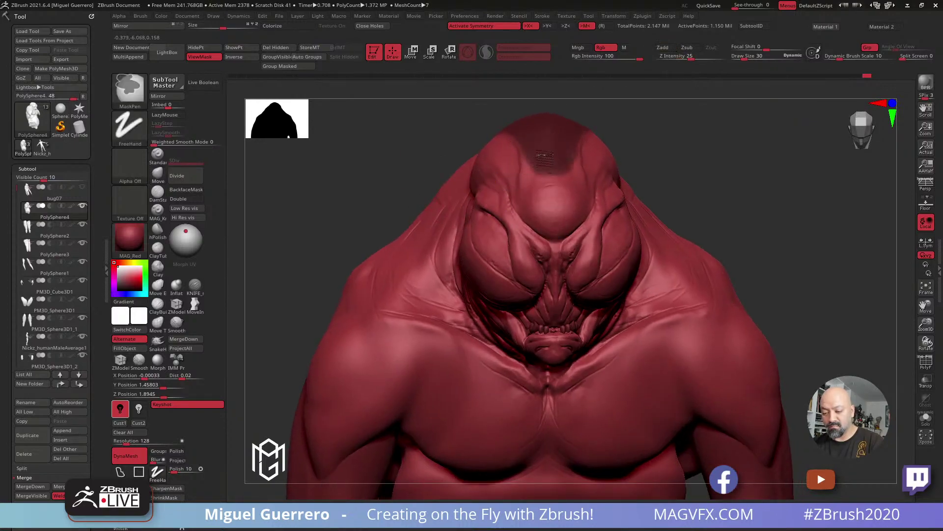
ctrl+click(428, 151)
mouse_move(427, 151)
mouse_down()
mouse_move(467, 224)
mouse_move(442, 206)
mouse_move(438, 226)
mouse_move(521, 196)
mouse_move(566, 212)
mouse_up()
Refine the unmasked crown with Smooth at draw size 46 and the Move brush at draw size 54, and clear the mask
mouse_move(489, 199)
alt+right_down()
mouse_move(525, 216)
mouse_move(565, 260)
alt+right_up()
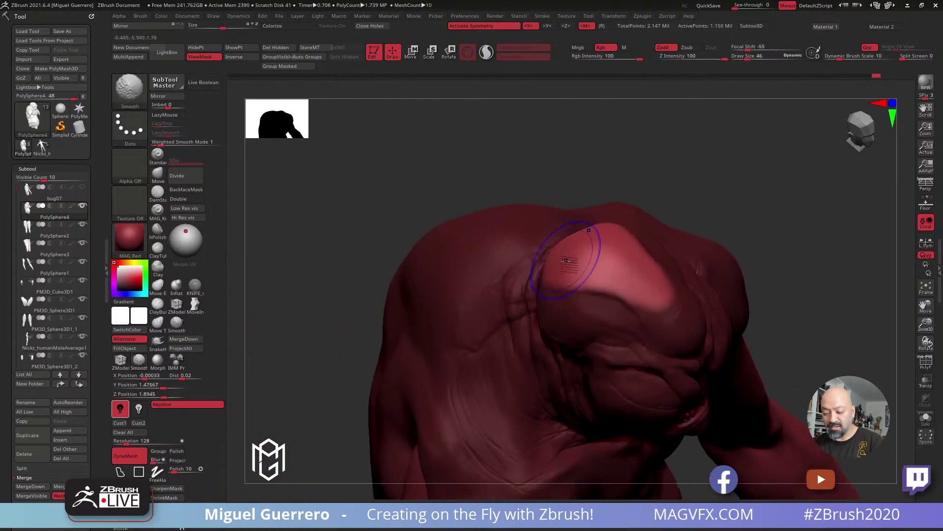
drag(423, 203, 401, 219)
click(159, 176)
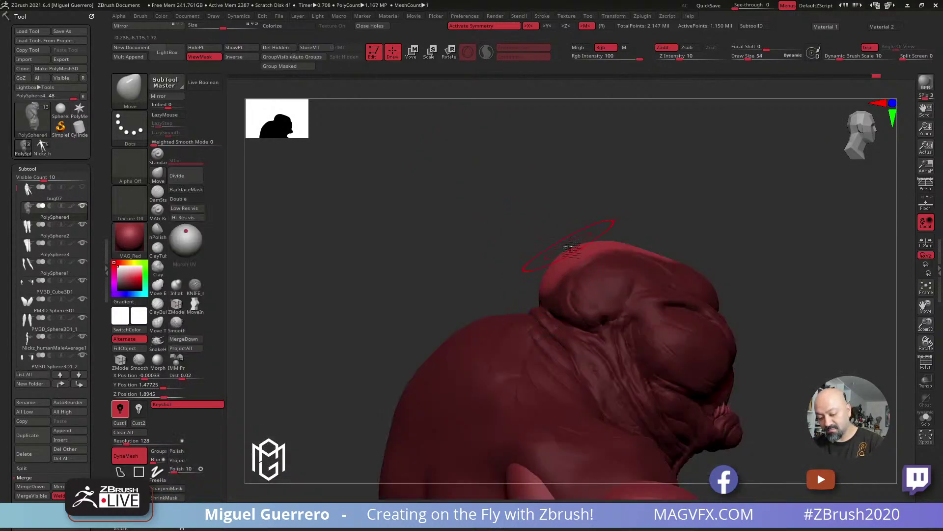
mouse_move(586, 242)
mouse_down()
mouse_move(625, 235)
mouse_move(512, 246)
mouse_move(683, 279)
mouse_move(506, 226)
mouse_move(475, 253)
mouse_up()
mouse_move(399, 231)
ctrl+mouse_down()
mouse_move(400, 244)
mouse_move(428, 152)
ctrl+mouse_up()
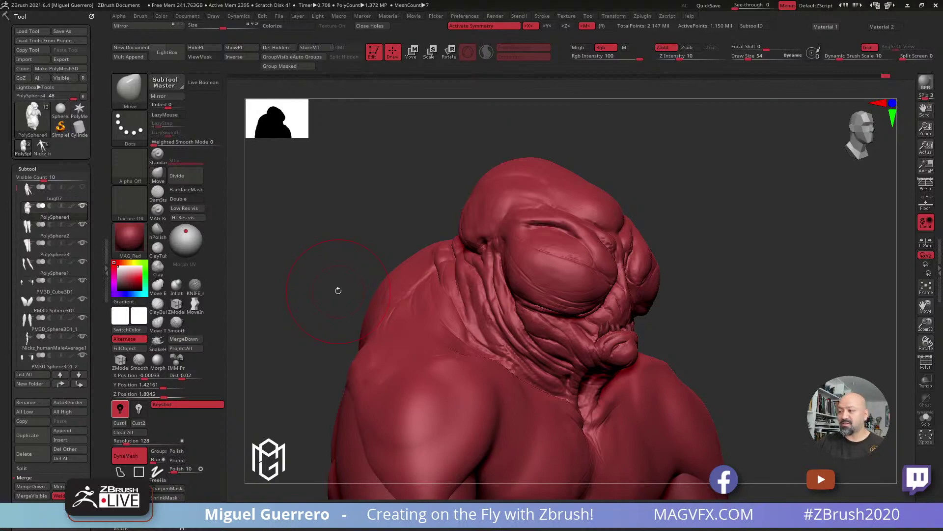
Turn on perspective view and save the tool as bug08
mouse_move(338, 290)
mouse_down()
mouse_move(340, 228)
mouse_move(358, 253)
mouse_move(320, 235)
mouse_move(324, 252)
mouse_move(326, 235)
mouse_move(340, 256)
mouse_up()
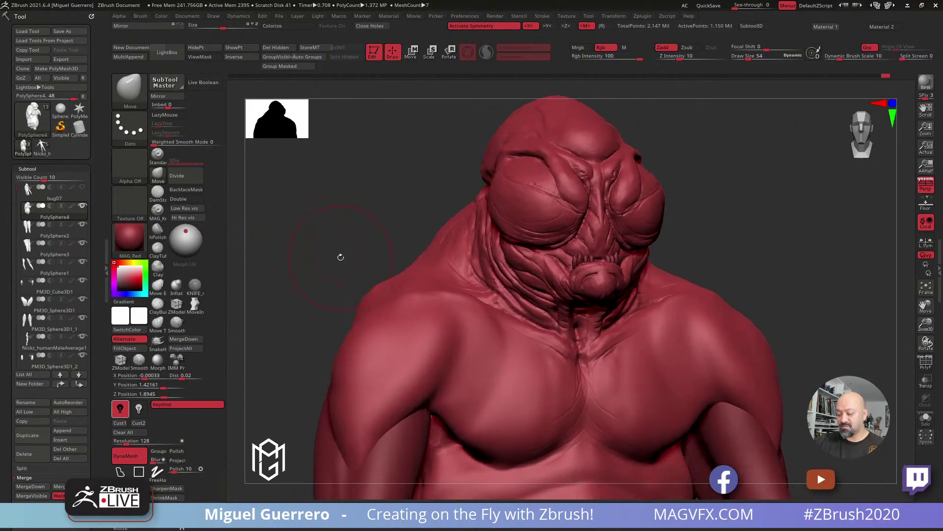
mouse_move(305, 216)
mouse_down()
mouse_move(319, 222)
mouse_move(311, 219)
mouse_up()
key(p)
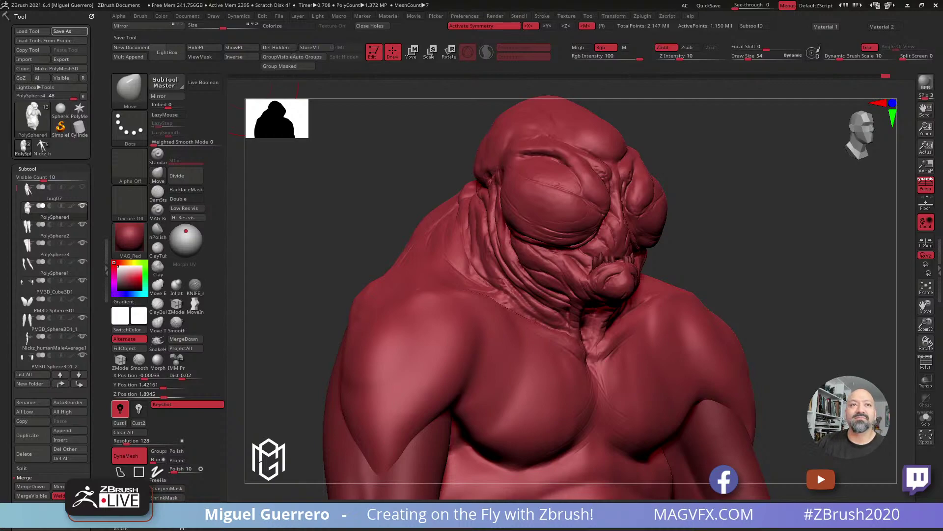
key(Return)
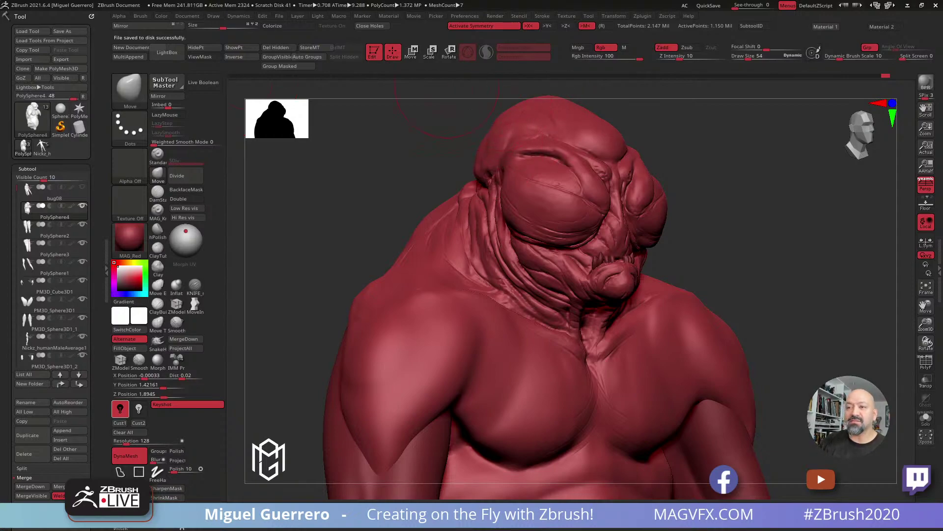
Switch to KeyShot and resume the paused render, return to ZBrush to send the current sculpt over, and bring KeyShot back up
key(alt+Tab)
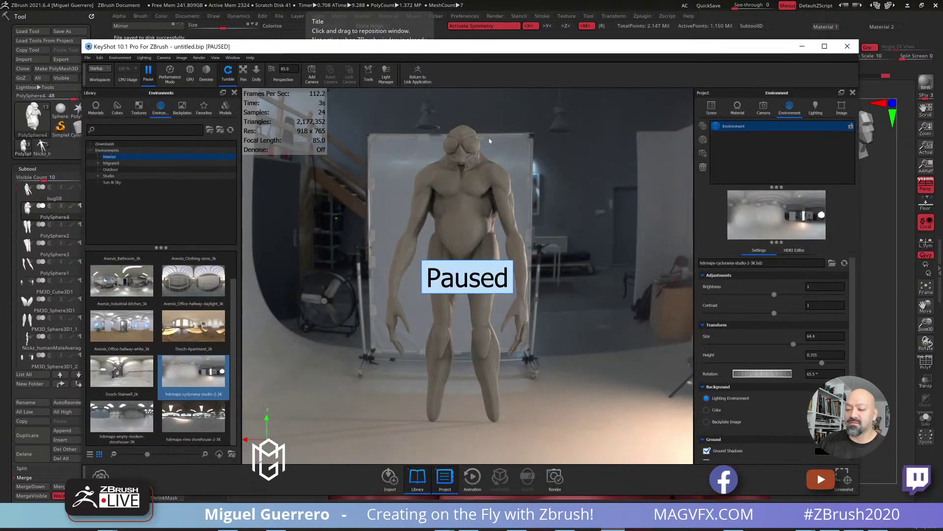
click(148, 74)
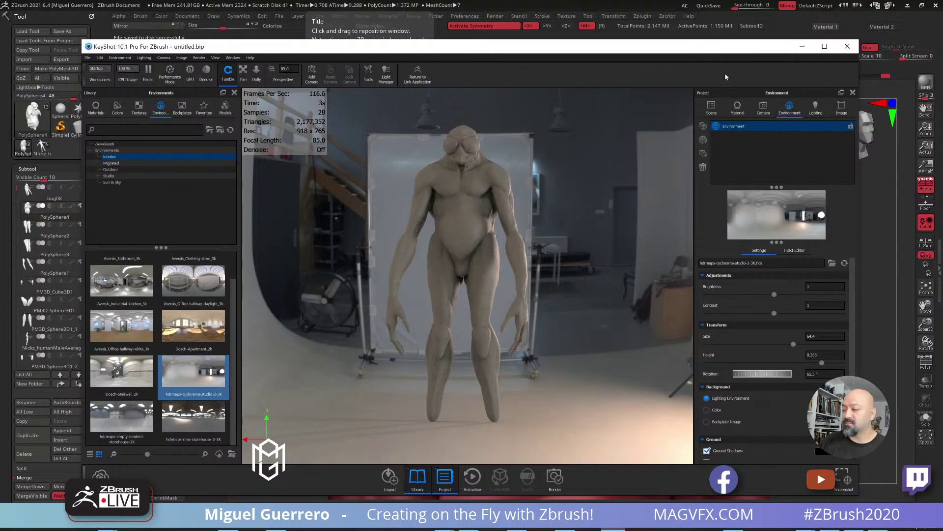
key(alt+Tab)
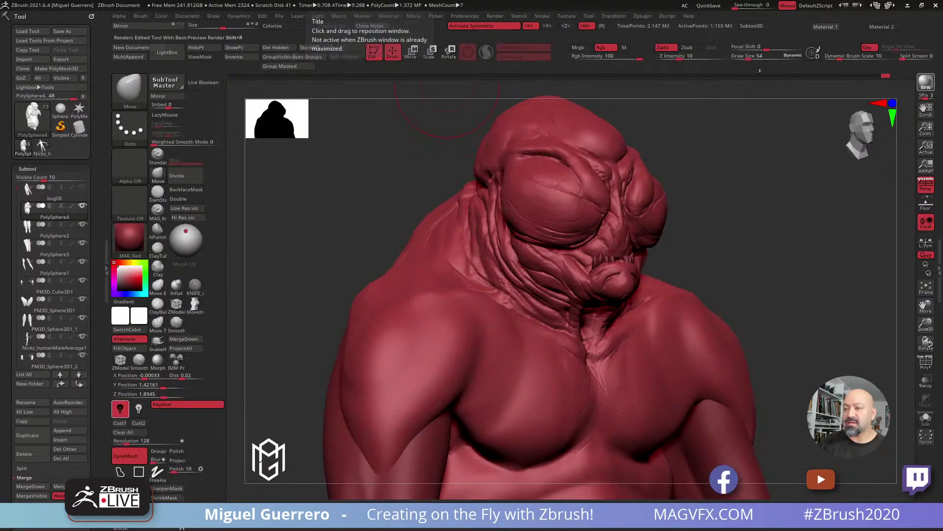
key(shift+r)
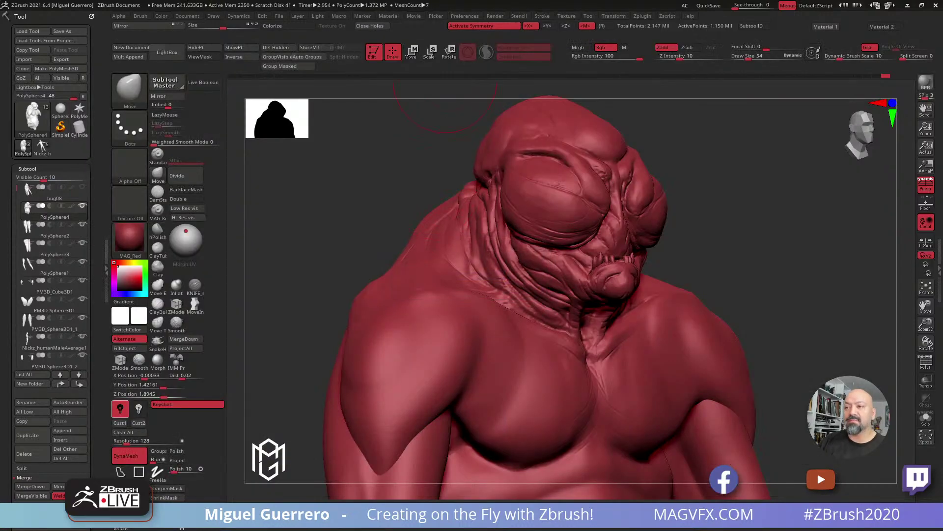
key(alt+Tab)
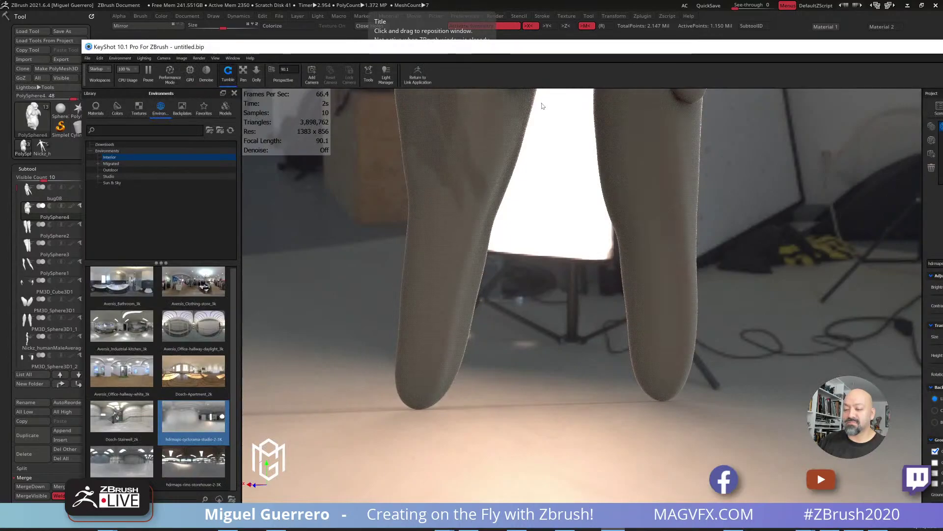
Frame the creature's head and torso in the KeyShot real-time view and maximize the window
scroll(516, 195, up, 4)
scroll(519, 211, down, 5)
scroll(519, 214, down, 5)
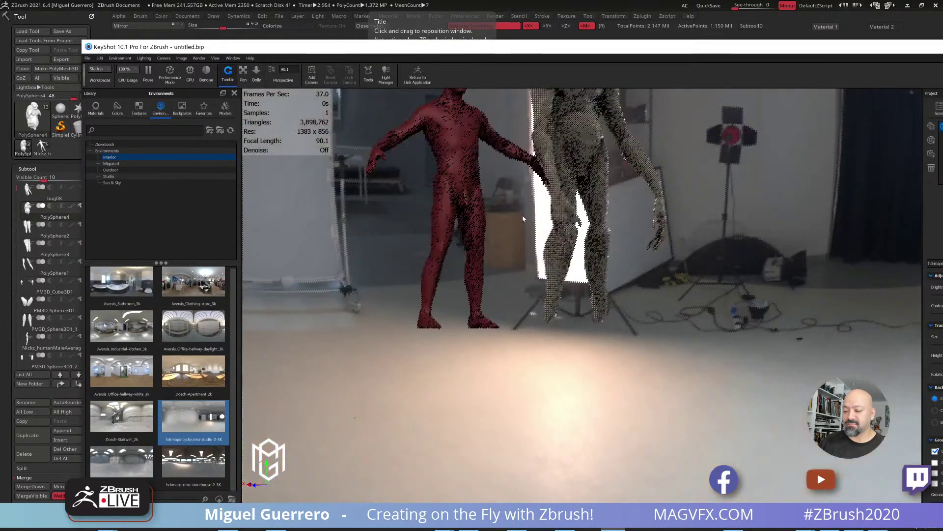
scroll(536, 381, down, 3)
scroll(537, 381, down, 3)
scroll(569, 251, up, 10)
scroll(589, 244, down, 5)
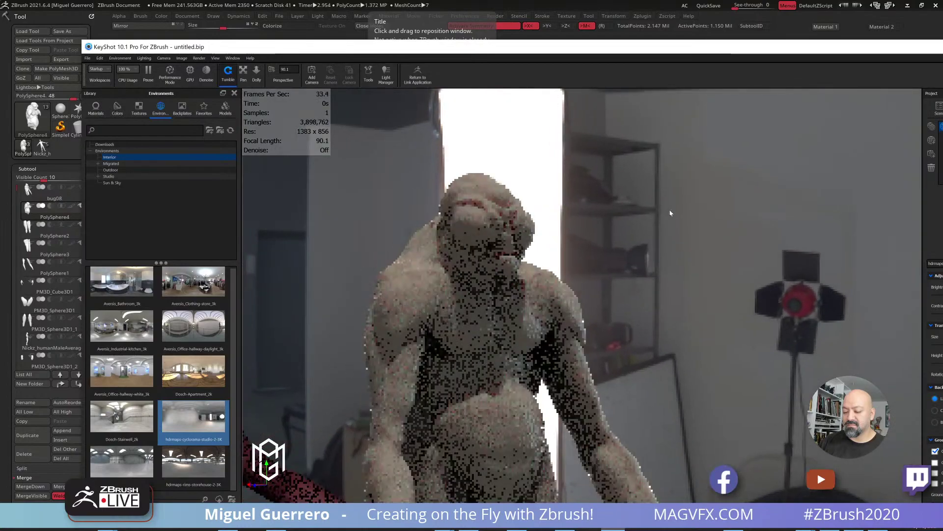
scroll(615, 235, up, 6)
scroll(614, 241, up, 3)
middle_drag(648, 155, 766, 260)
double_click(608, 47)
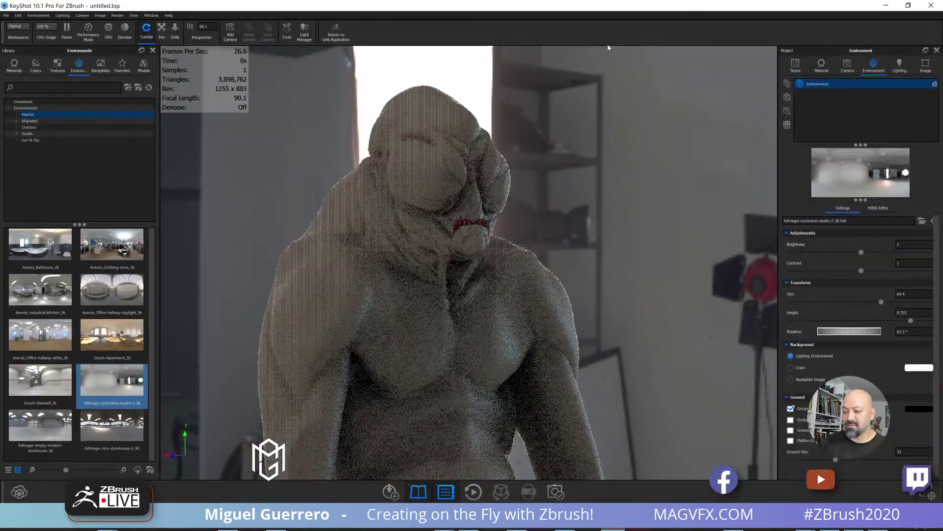
Apply the Human Skin 1 50mm #1 material to the whole ZBrush model set, covering the teeth and the human figure
click(822, 71)
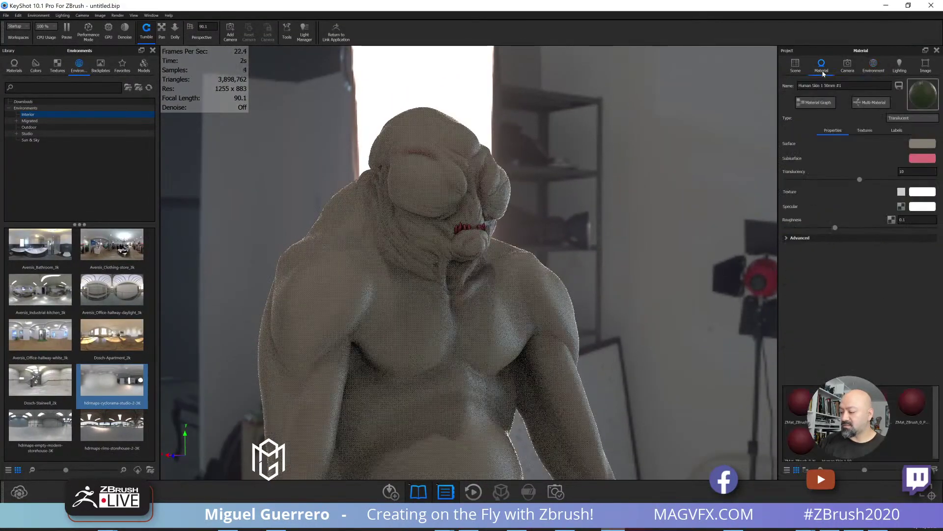
click(802, 74)
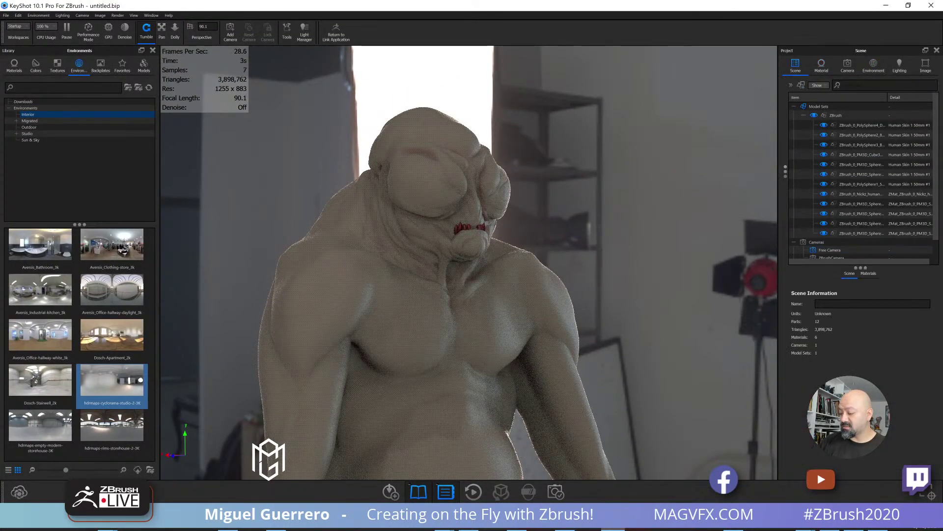
click(868, 274)
drag(844, 329, 841, 116)
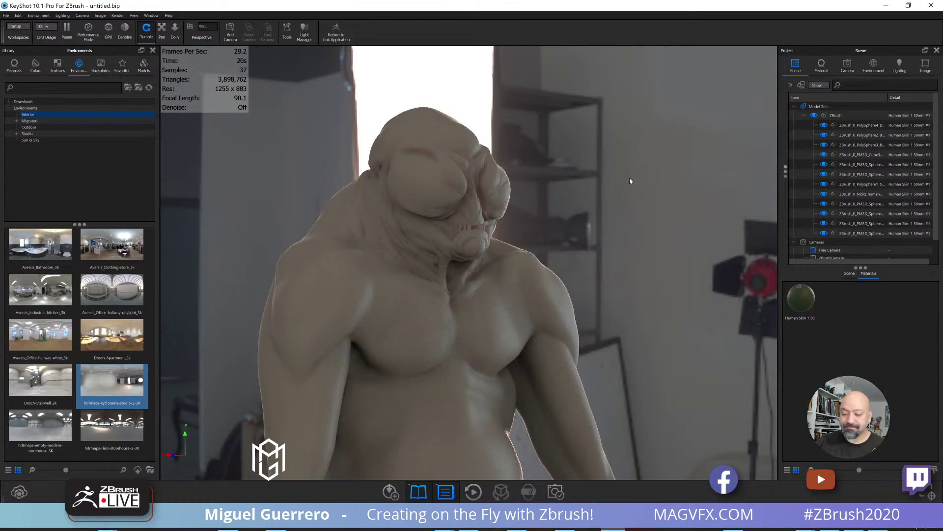
Examine the rendered creature's head folds up close, and its full body proportions beside the human figure from several angles
drag(248, 245, 229, 256)
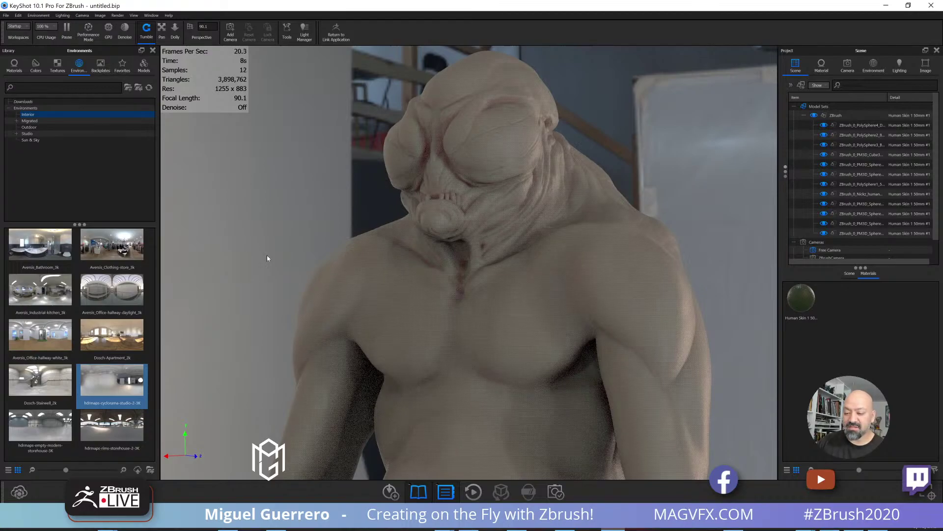
drag(264, 236, 296, 294)
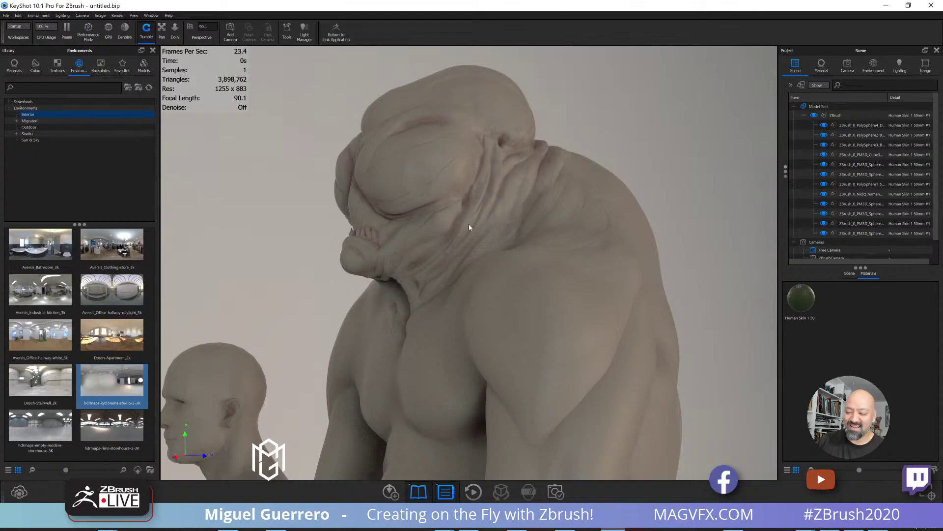
scroll(468, 224, up, 5)
scroll(468, 224, down, 10)
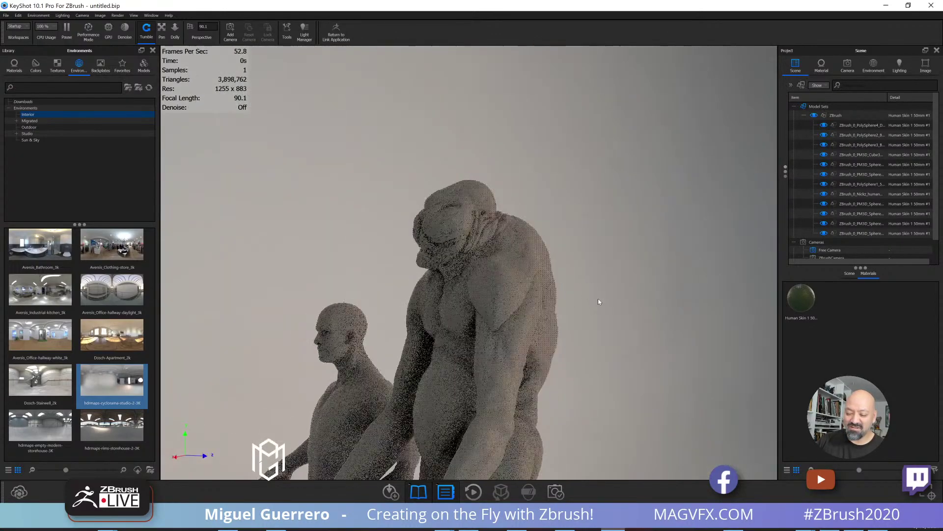
drag(599, 301, 583, 200)
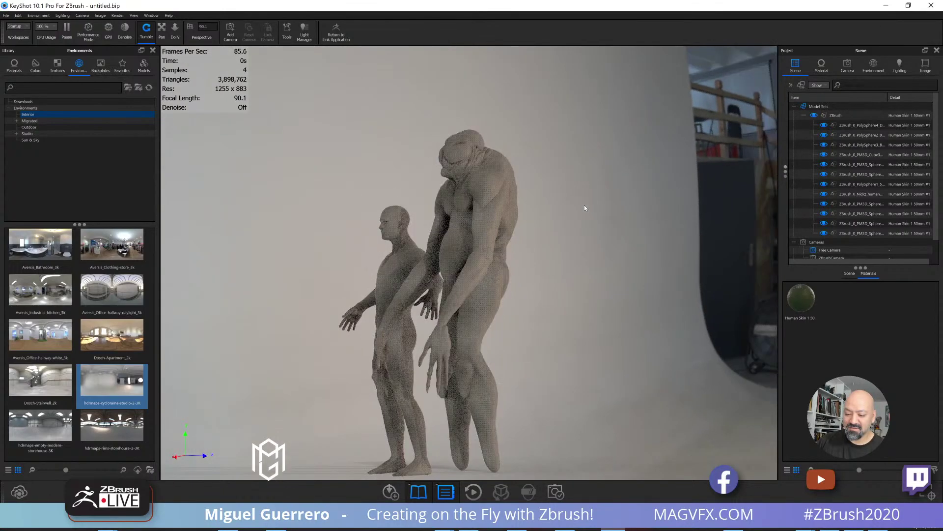
drag(620, 215, 514, 214)
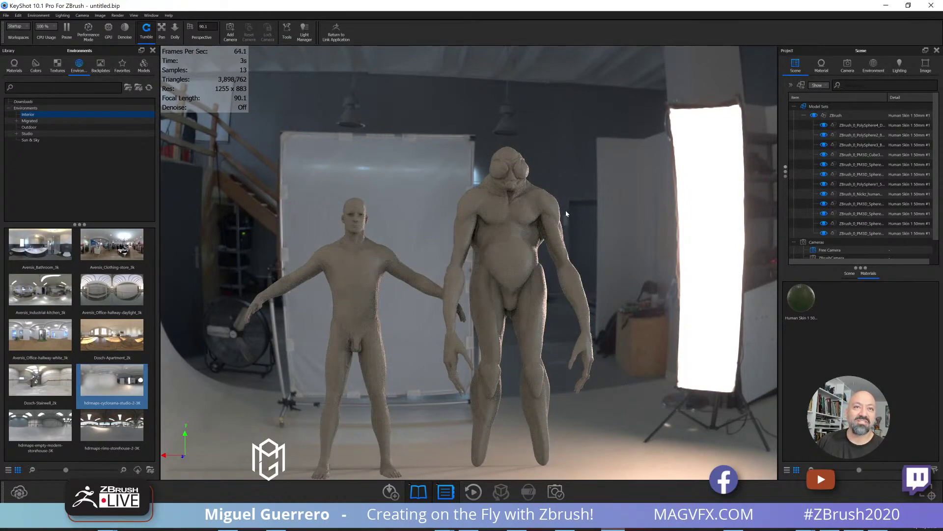
drag(566, 214, 617, 213)
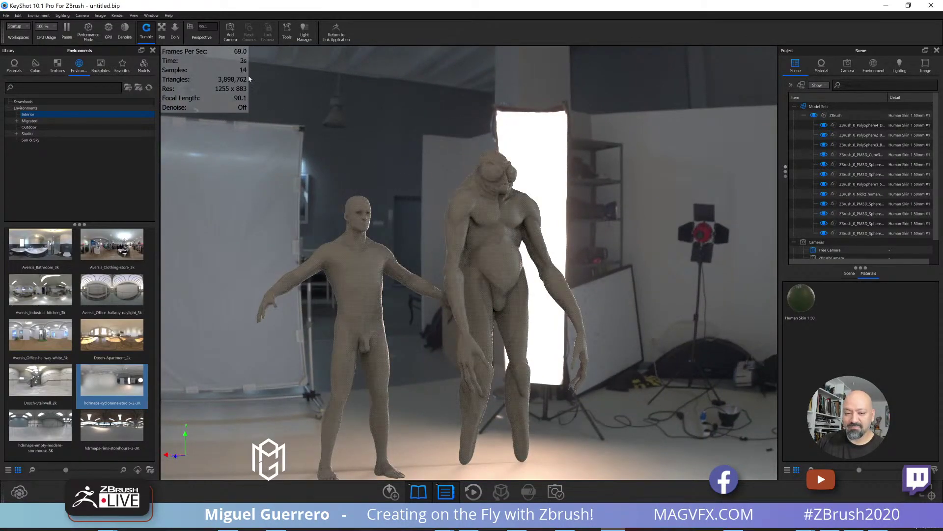
Pause the KeyShot render and minimize its window to return to ZBrush
click(66, 30)
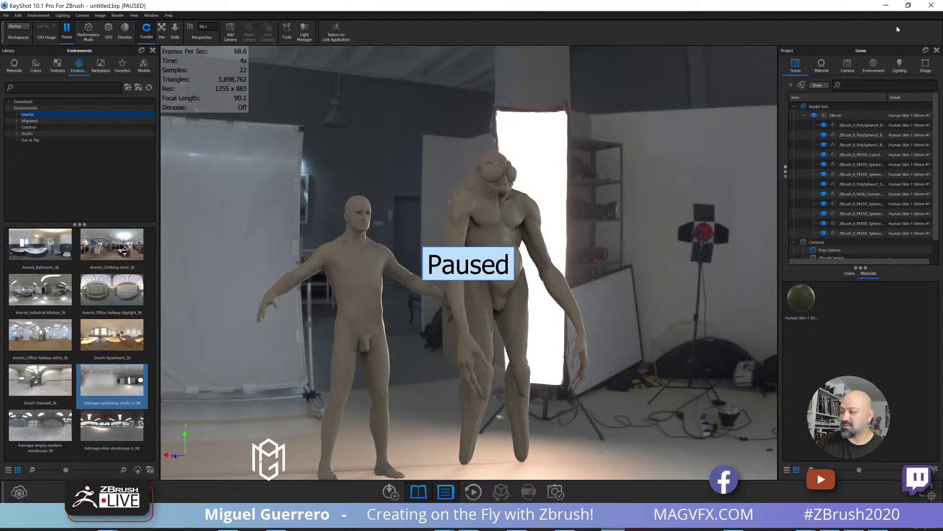
click(885, 7)
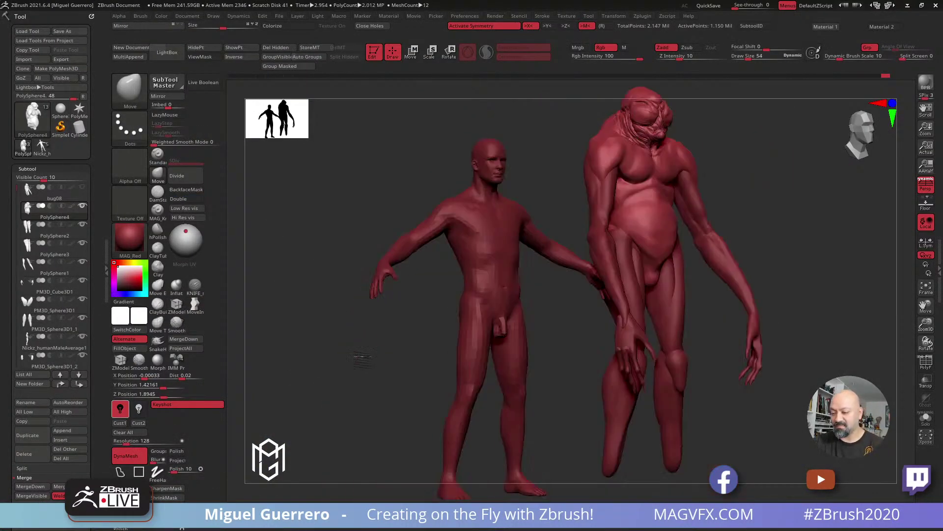
Select the PolySphere2 leg subtool and reorder it to the end of the subtool list
alt+click(567, 309)
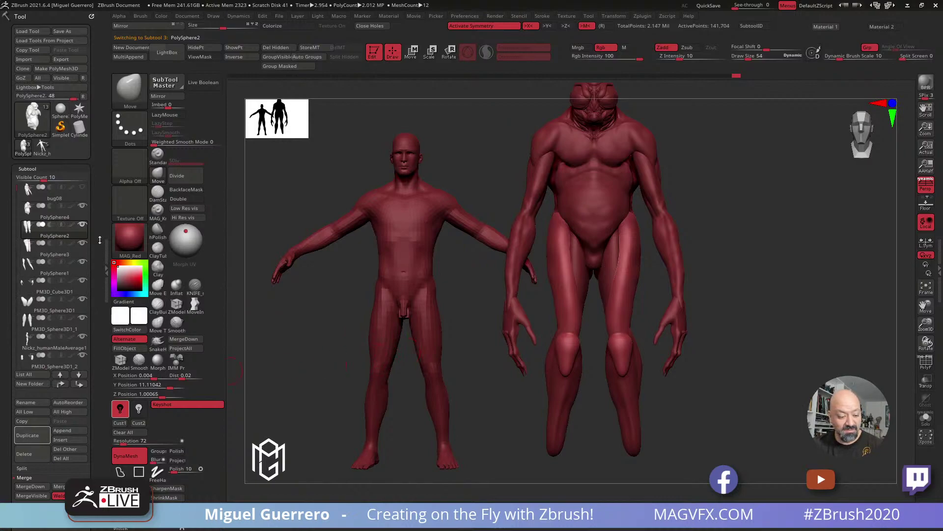
click(77, 384)
click(78, 383)
click(77, 384)
click(77, 385)
click(77, 385)
click(76, 385)
click(77, 385)
click(78, 386)
click(77, 385)
click(77, 386)
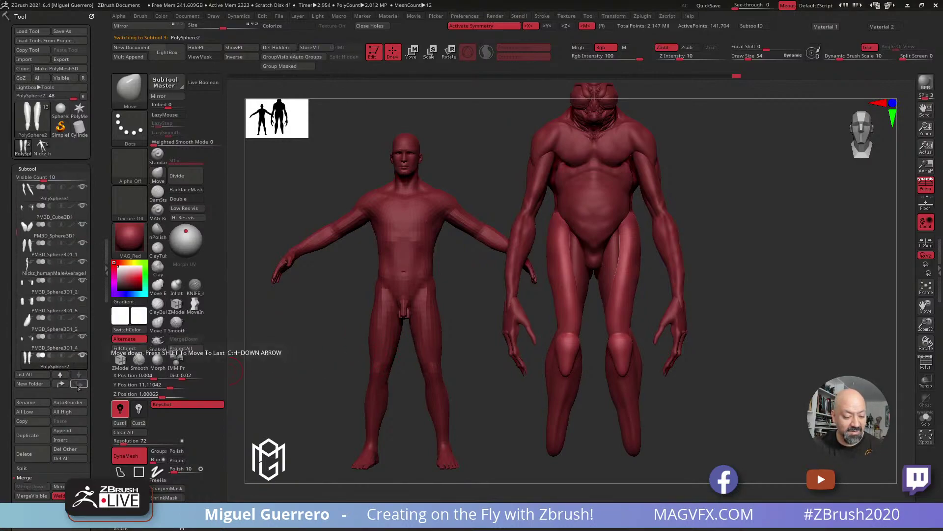
Select the PolySphere3 thigh subtool and reorder it to the end of the list, below PolySphere2
alt+click(587, 276)
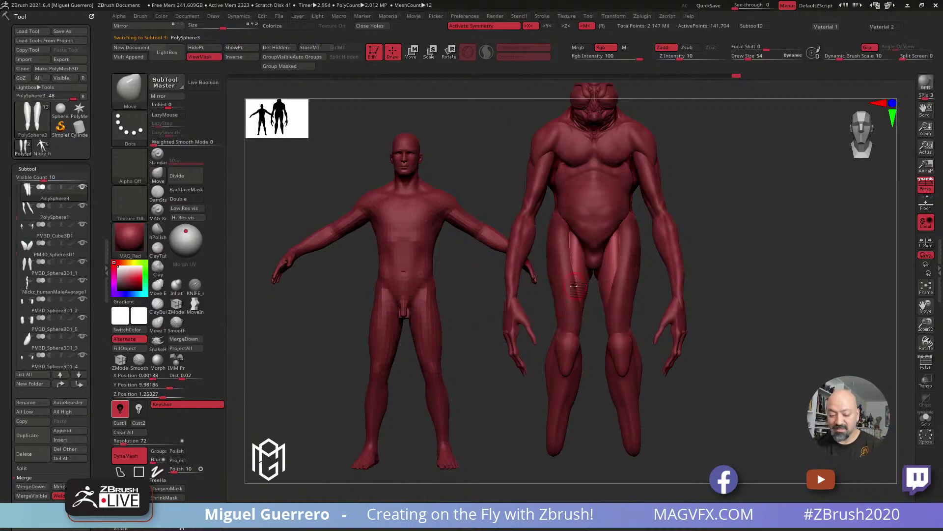
click(79, 375)
click(79, 376)
click(79, 375)
click(79, 375)
click(80, 376)
click(79, 375)
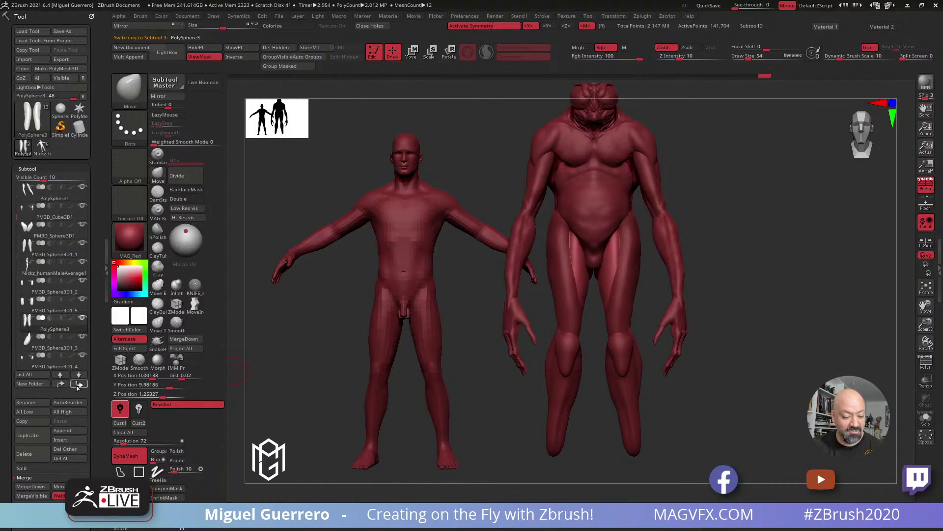
click(79, 376)
click(79, 375)
Reorder the PolySphere2 subtool so it sits directly below PolySphere3
alt+click(569, 325)
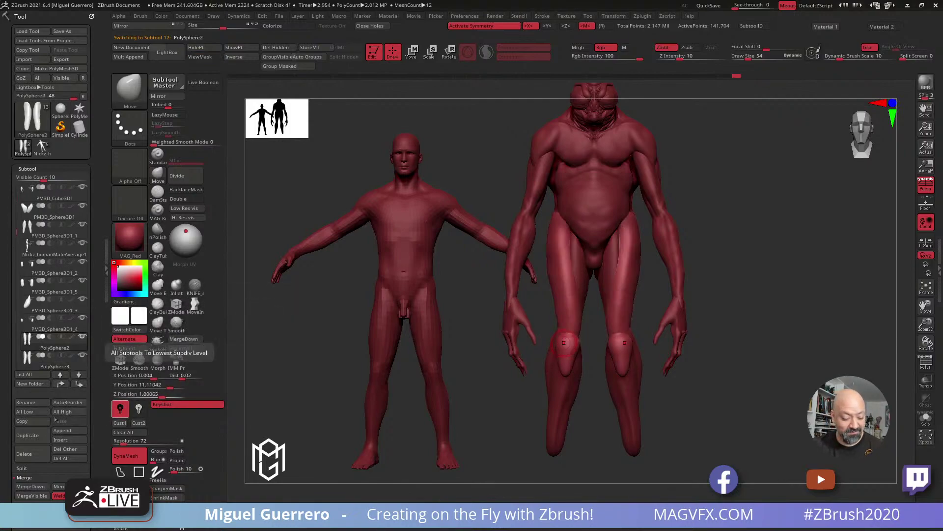
click(61, 384)
shift+click(79, 384)
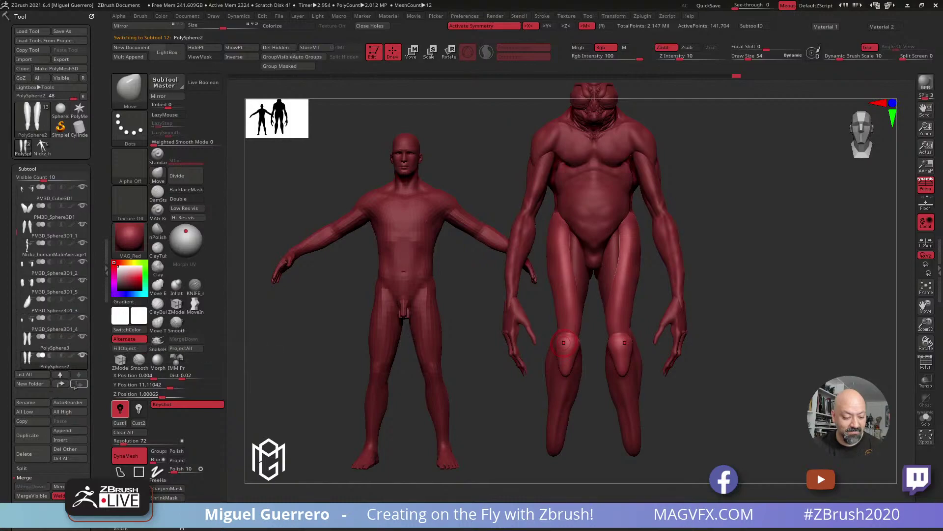
Select the lower-leg subtool PM3D_Sphere3D1_1 and reorder it to the end of the list, below PolySphere2
alt+click(565, 351)
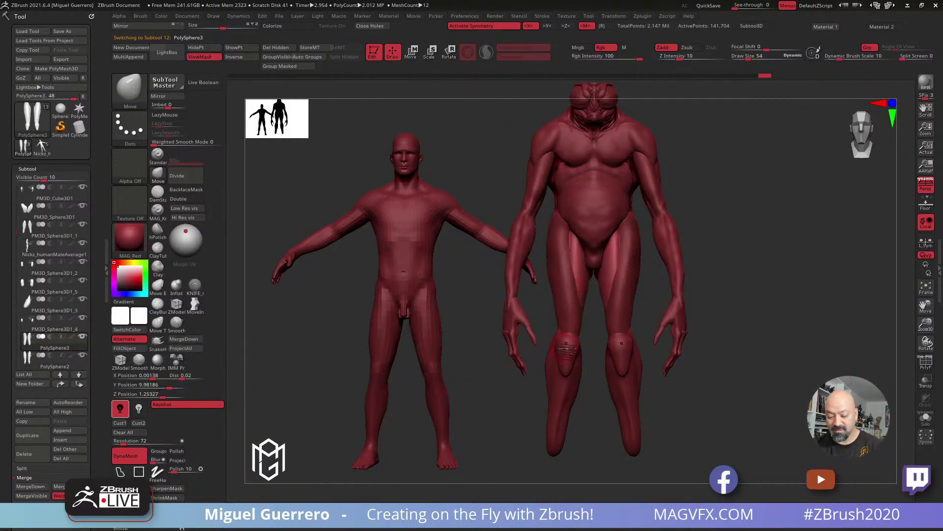
alt+click(560, 388)
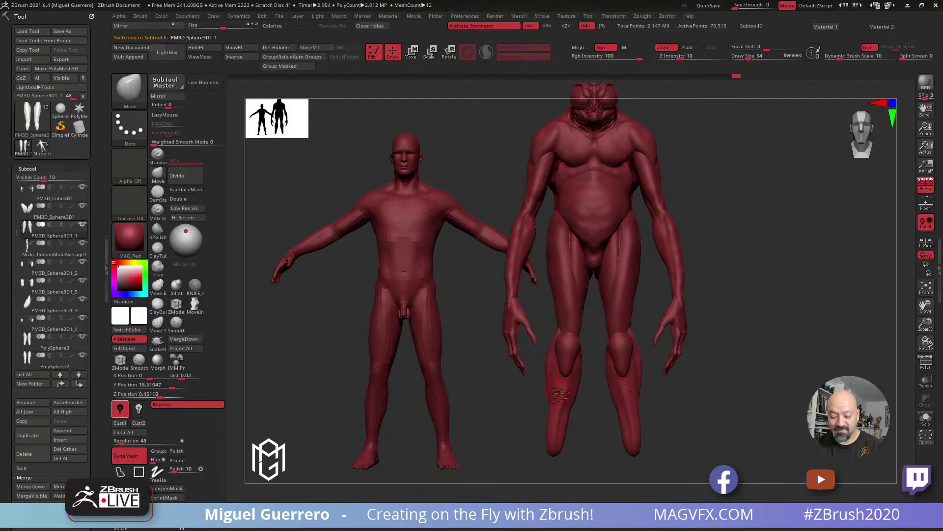
click(61, 385)
click(77, 385)
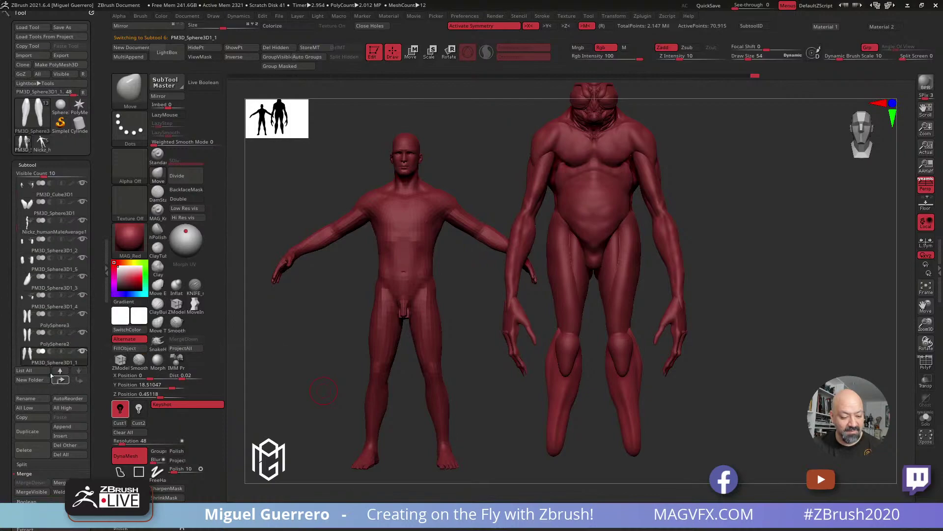
Inspect the PM3D_Sphere3D1_4 subtool in isolation, and show all subtools again
click(42, 305)
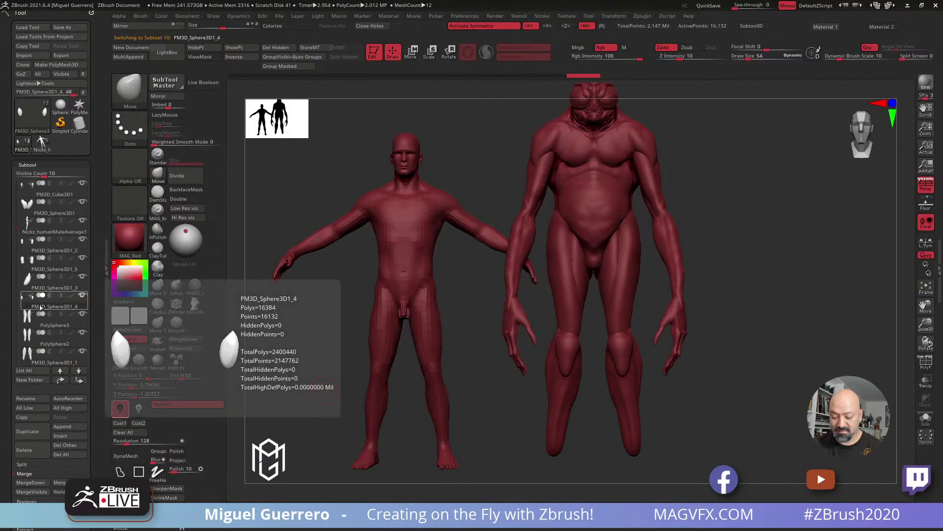
click(925, 419)
click(925, 421)
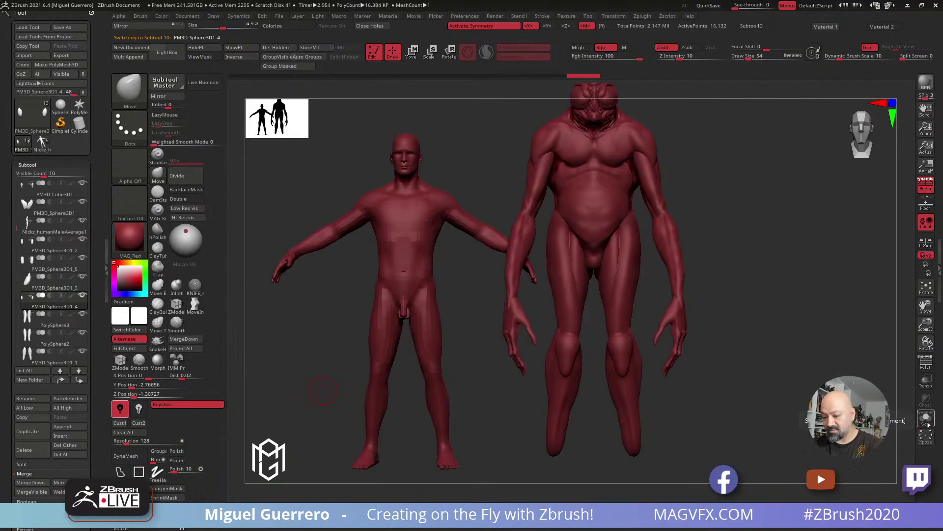
Merge PolySphere3 down with PolySphere2 and PM3D_Sphere3D1_1 to combine the leg parts into one subtool
click(39, 325)
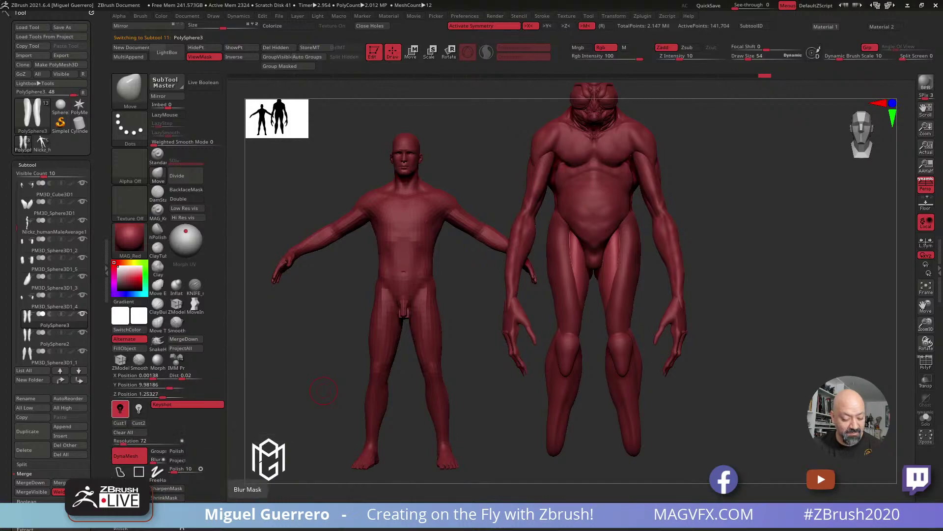
click(24, 483)
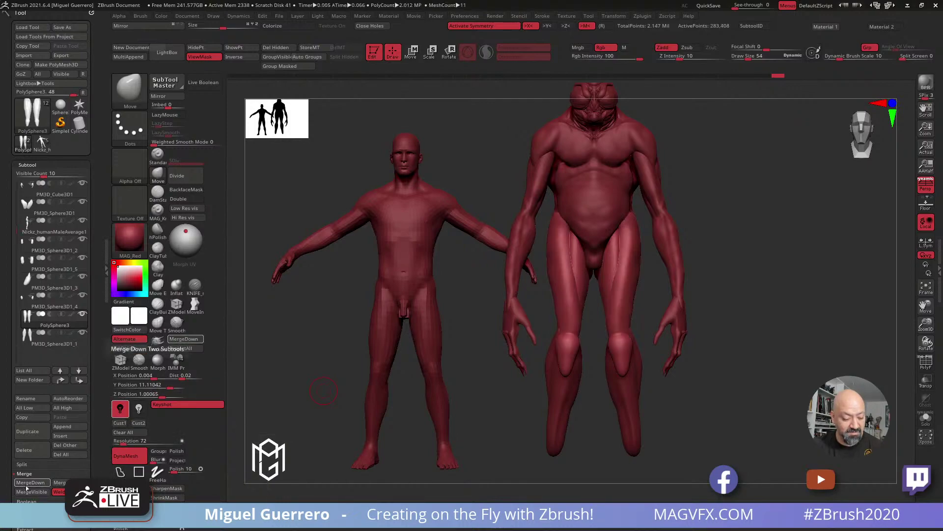
click(25, 482)
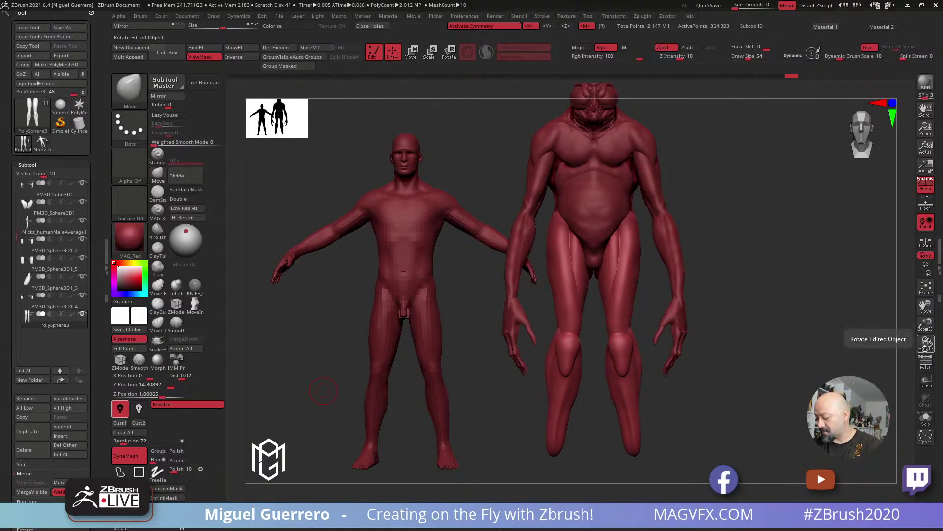
Check the merged legs in isolation, and turn on the DynaMesh Groups option for them
click(925, 419)
drag(801, 378, 461, 353)
key(shift+alt+s)
drag(6, 384, 5, 381)
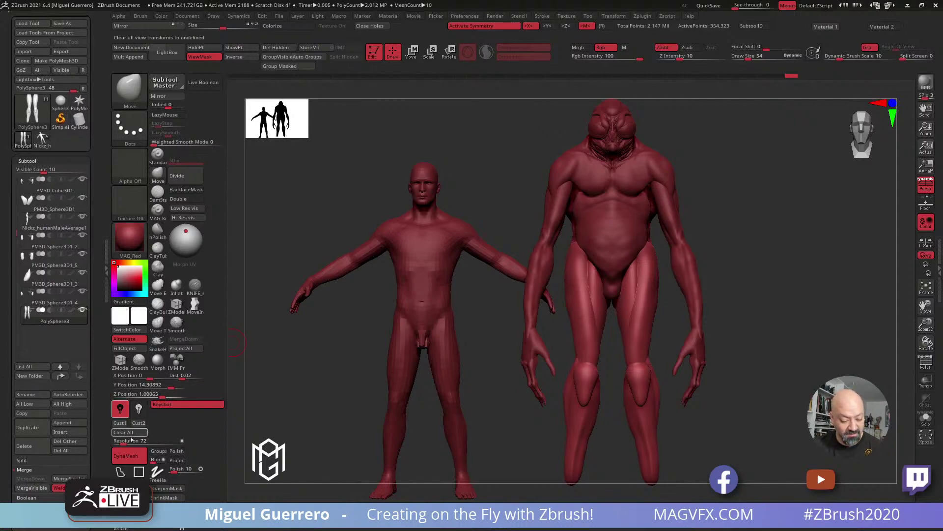
click(158, 450)
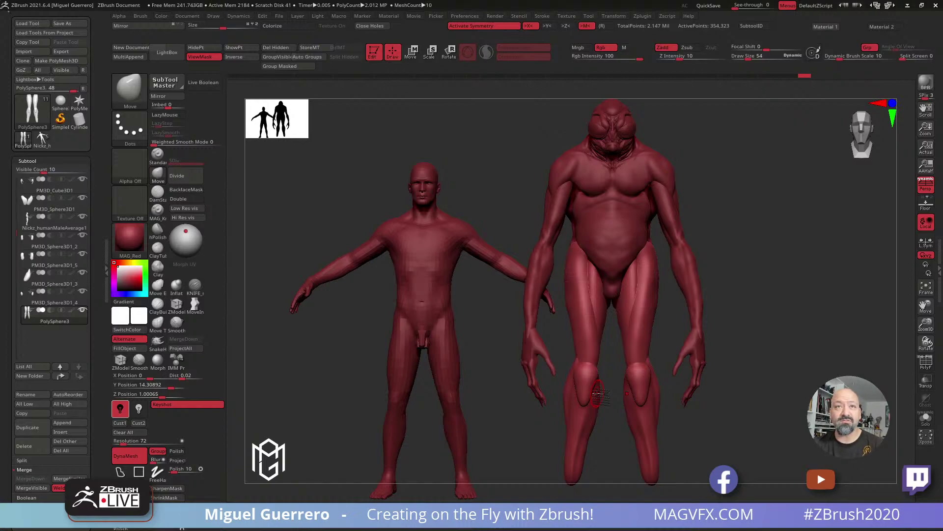
Shorten the merged legs with the transform gizmo and adjust their position under the torso
mouse_move(70, 321)
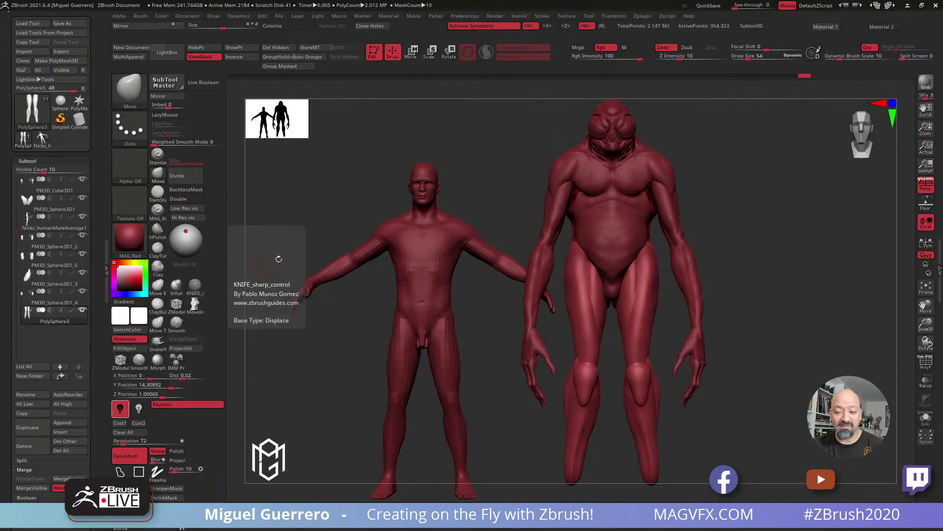
click(411, 50)
shift+drag(505, 203, 466, 214)
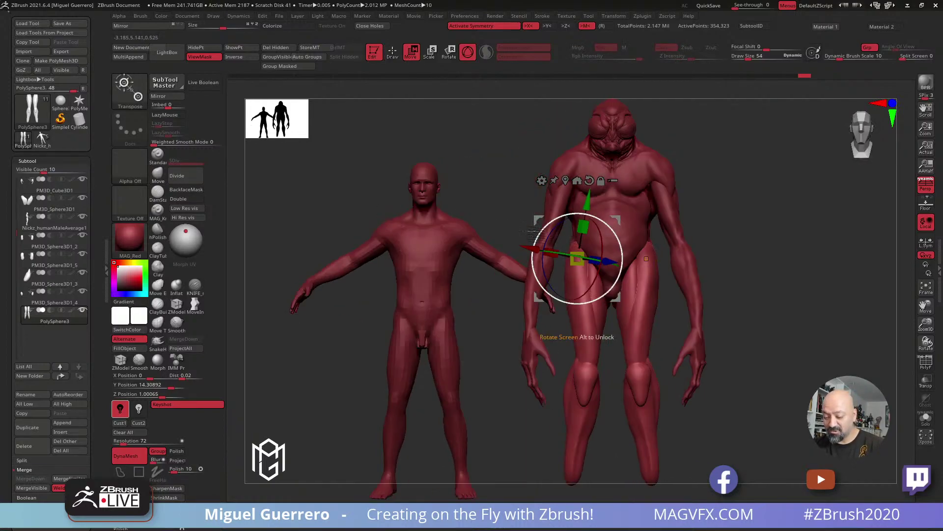
click(577, 180)
drag(577, 259, 512, 261)
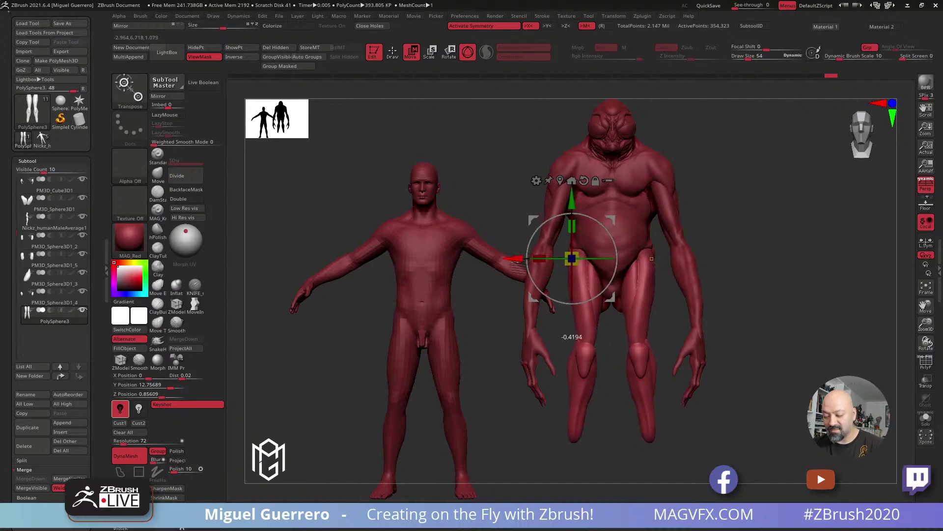
drag(492, 226, 452, 207)
mouse_move(404, 234)
mouse_down()
mouse_move(458, 233)
mouse_move(479, 246)
mouse_up()
key(q)
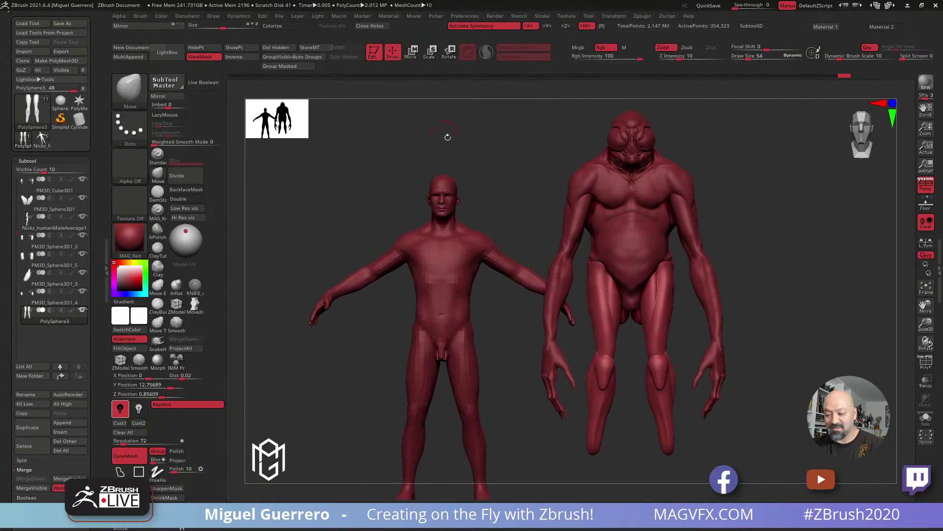
Select the human reference figure and raise it so its feet line up with the ends of the creature's legs
ctrl+right_drag(523, 194, 520, 197)
mouse_move(520, 198)
mouse_down()
mouse_move(503, 202)
mouse_move(516, 206)
mouse_up()
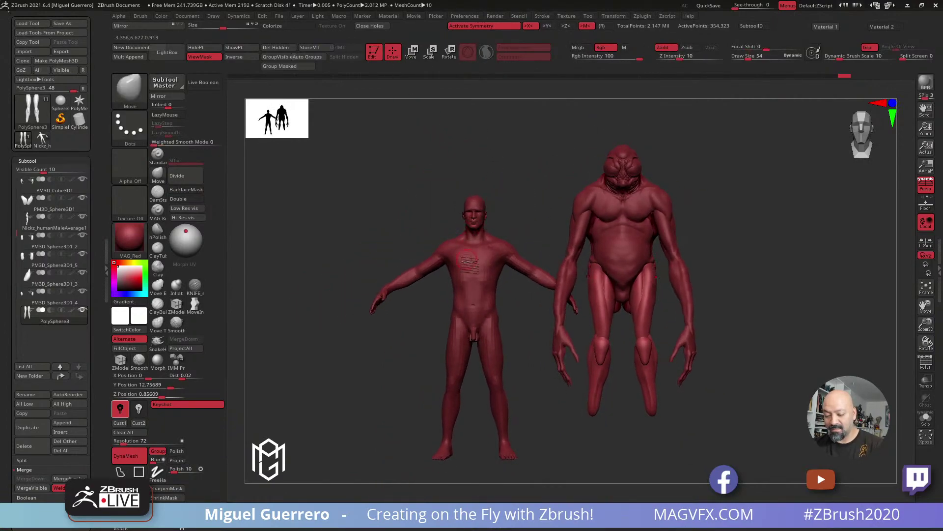
alt+click(470, 268)
click(411, 51)
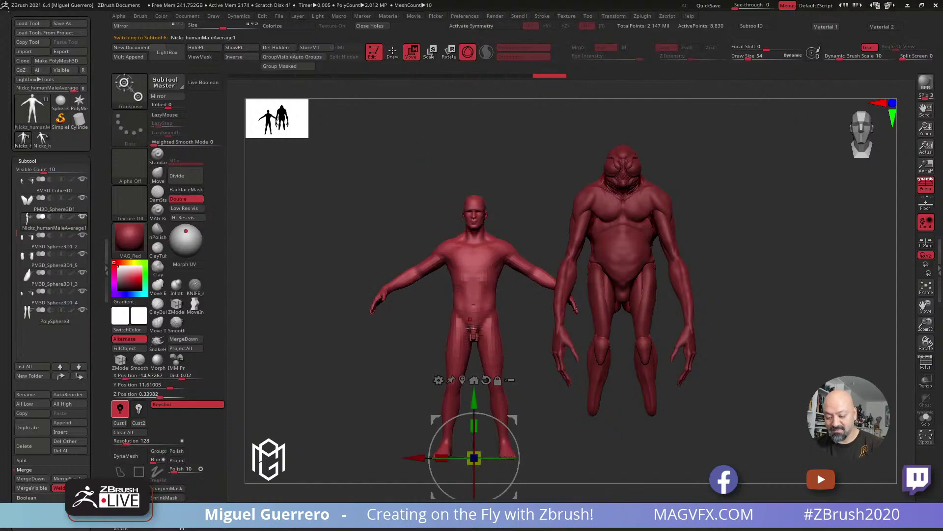
drag(474, 399, 477, 361)
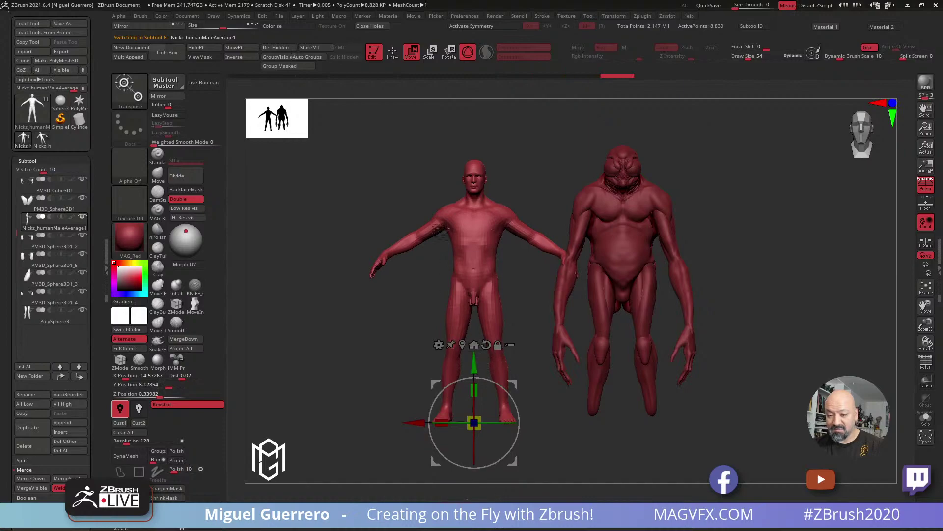
click(392, 54)
mouse_move(374, 219)
mouse_down()
mouse_move(331, 219)
mouse_move(329, 237)
mouse_move(379, 238)
mouse_move(410, 263)
mouse_up()
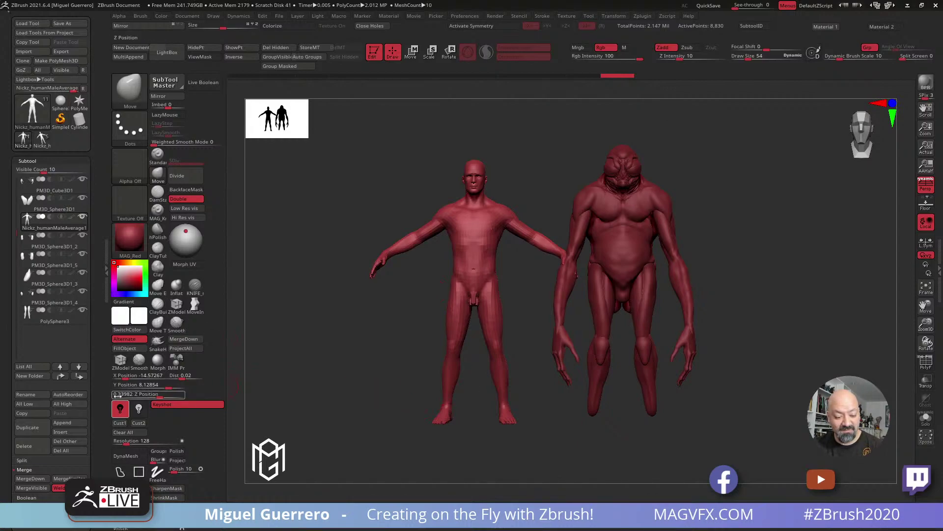
Turn off perspective, then append a cube as a new subtool and select it
key(p)
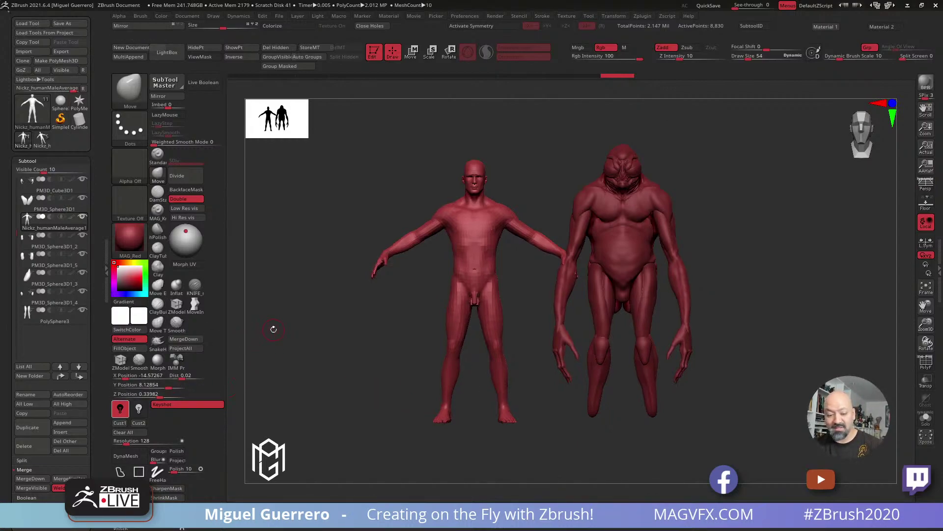
click(59, 431)
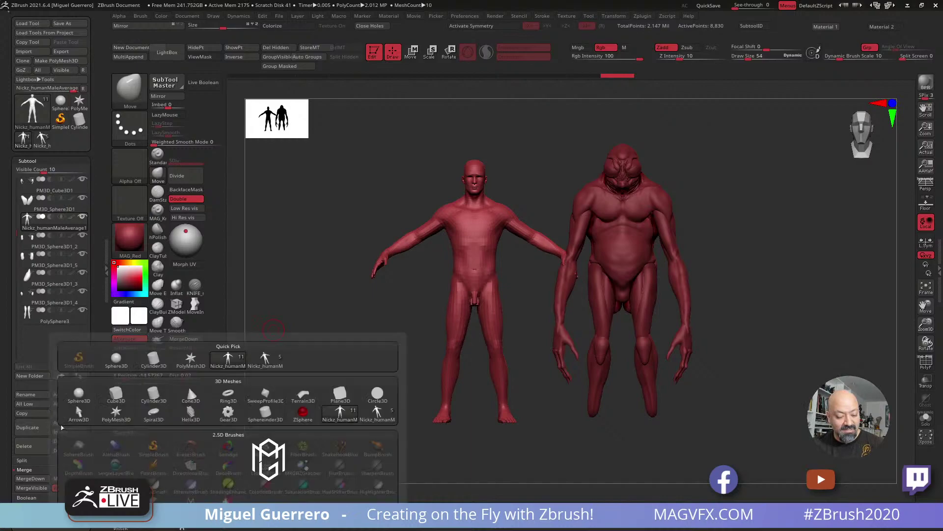
click(113, 399)
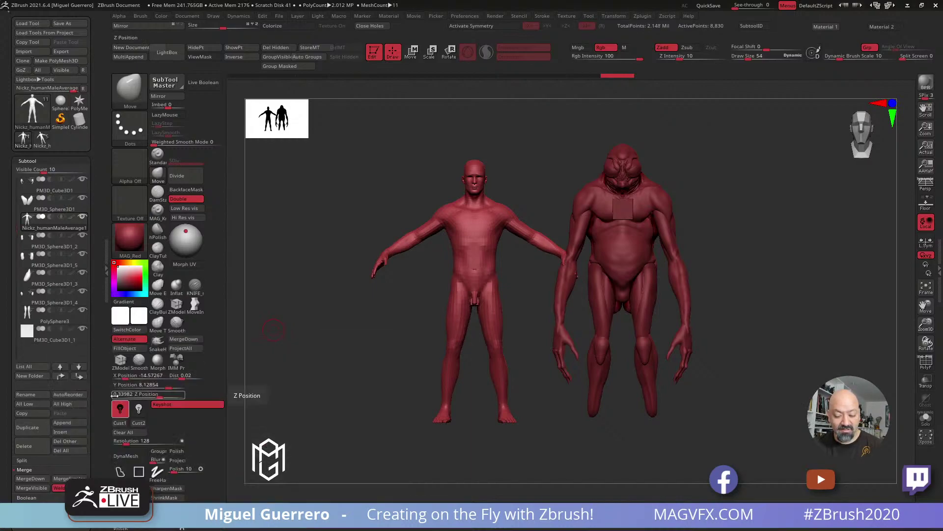
click(412, 52)
scroll(14, 229, down, 2)
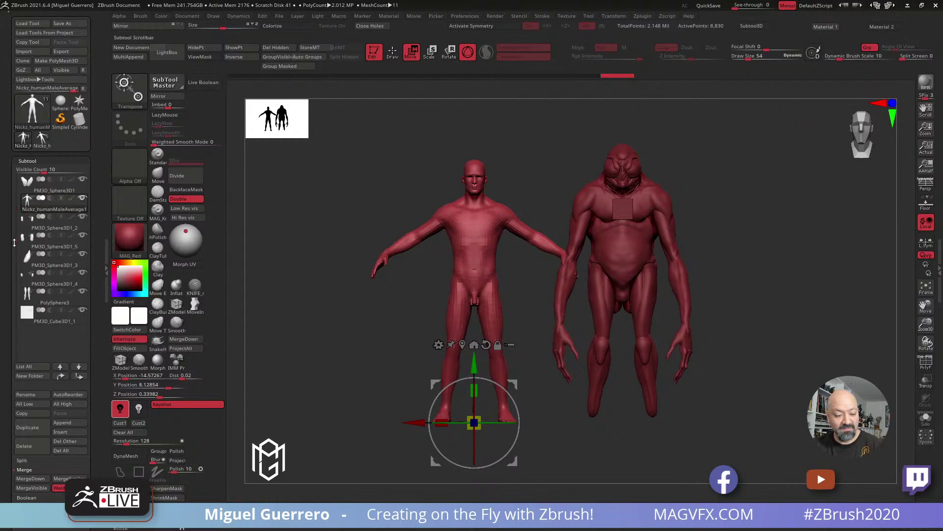
click(49, 296)
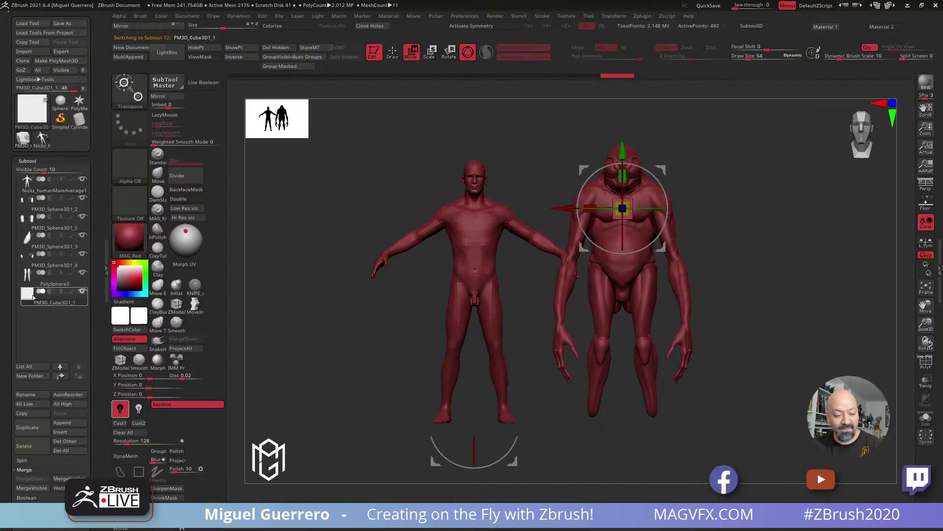
click(395, 55)
click(414, 55)
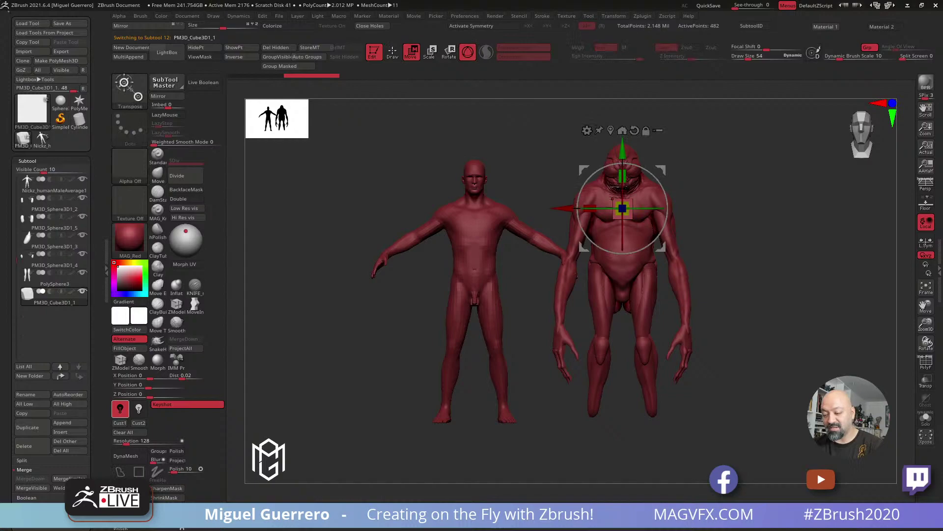
Move the cube down to the end of one of the creature's lower legs as a foot block
drag(612, 227, 595, 417)
drag(555, 377, 486, 372)
drag(535, 415, 543, 415)
shift+drag(521, 373, 430, 353)
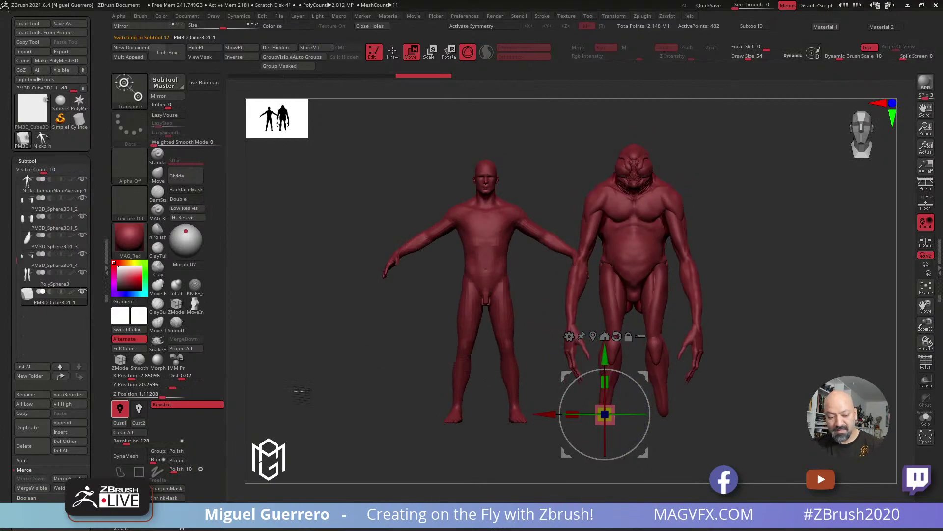
Hide the human reference figure, and stretch the cube along Z into a foot-length block centred beneath the ankle
click(82, 179)
drag(432, 334, 438, 358)
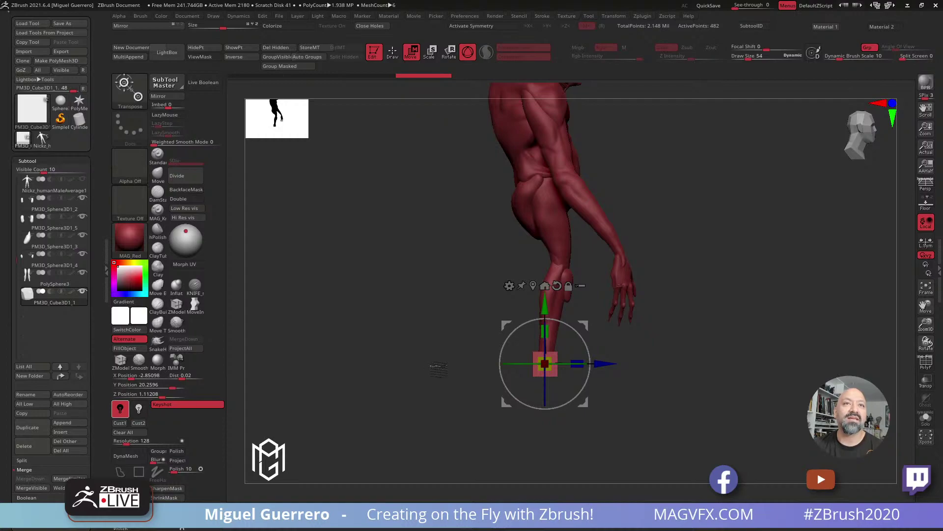
alt+drag(439, 367, 439, 274)
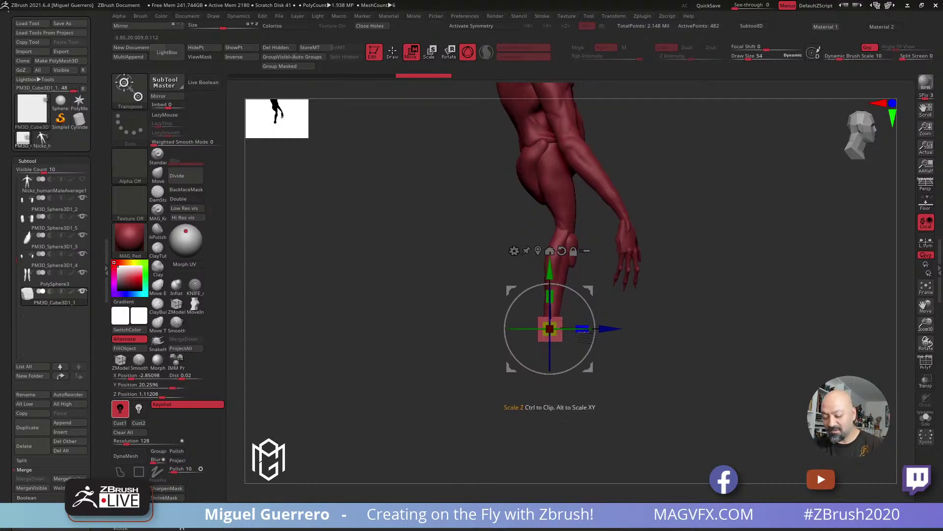
mouse_move(609, 332)
mouse_down()
mouse_move(587, 334)
mouse_move(609, 335)
mouse_up()
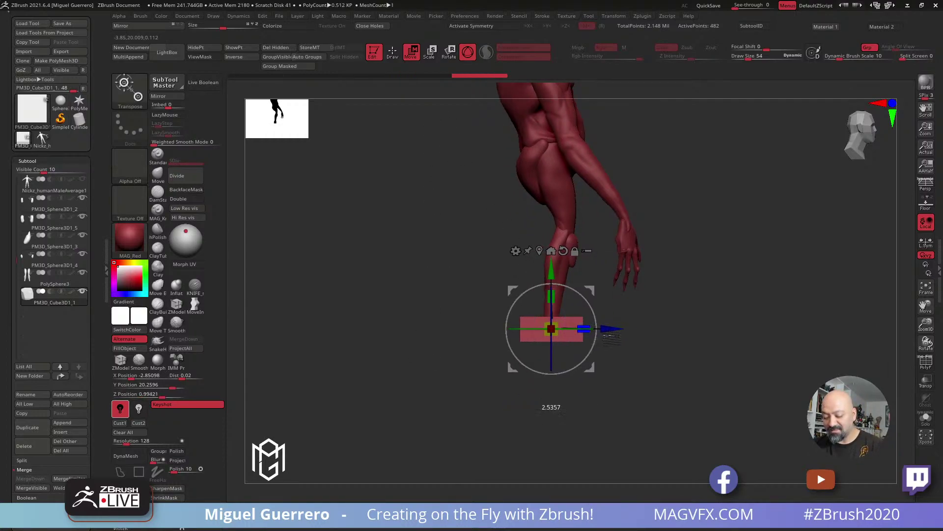
drag(517, 295, 540, 299)
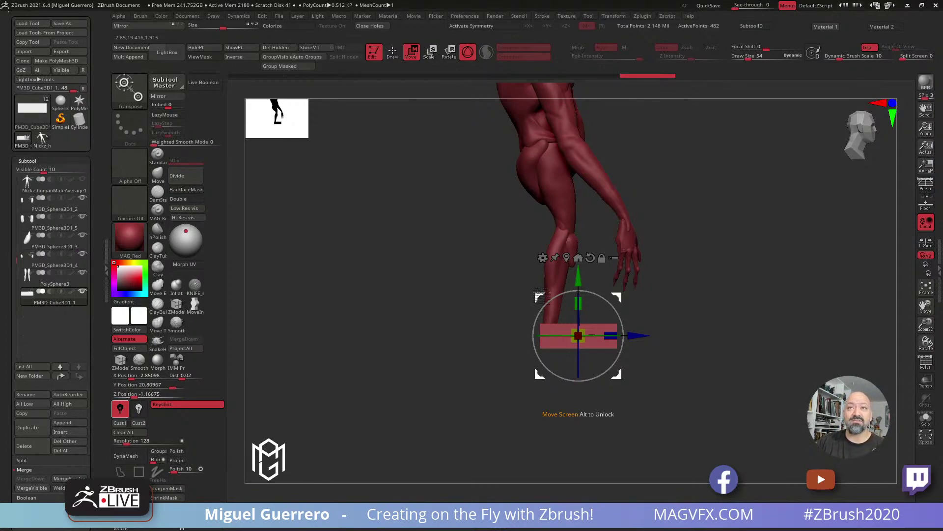
drag(423, 312, 385, 316)
ctrl+right_drag(464, 324, 440, 383)
drag(555, 361, 378, 227)
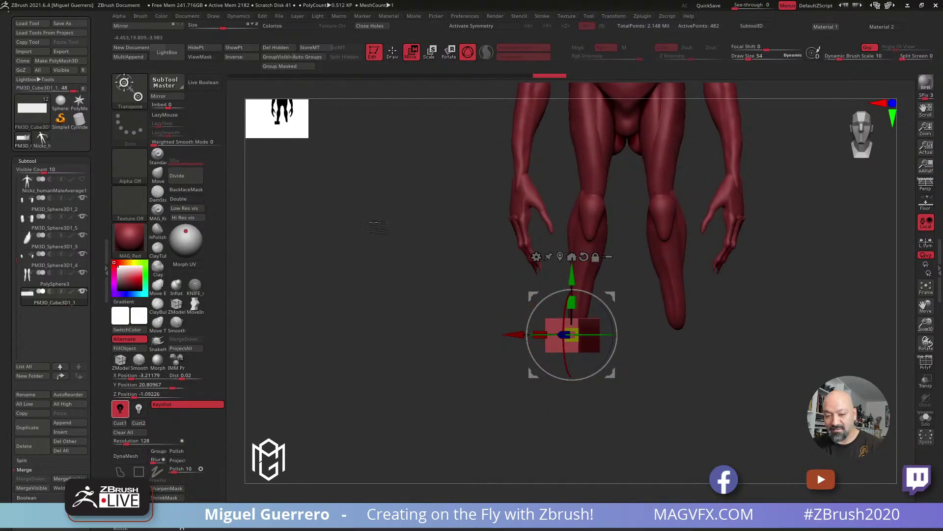
Mirror the foot block to the other leg and activate X symmetry
click(166, 96)
click(421, 252)
key(x)
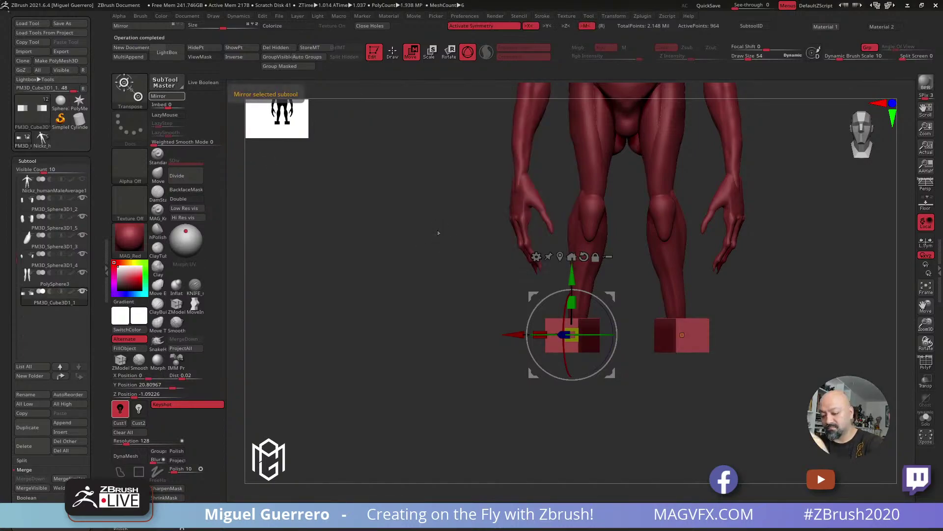
Shape the foot blocks into a sloping instep with flatter toes using the Move Infinite Depth brush
click(387, 56)
drag(415, 190, 315, 231)
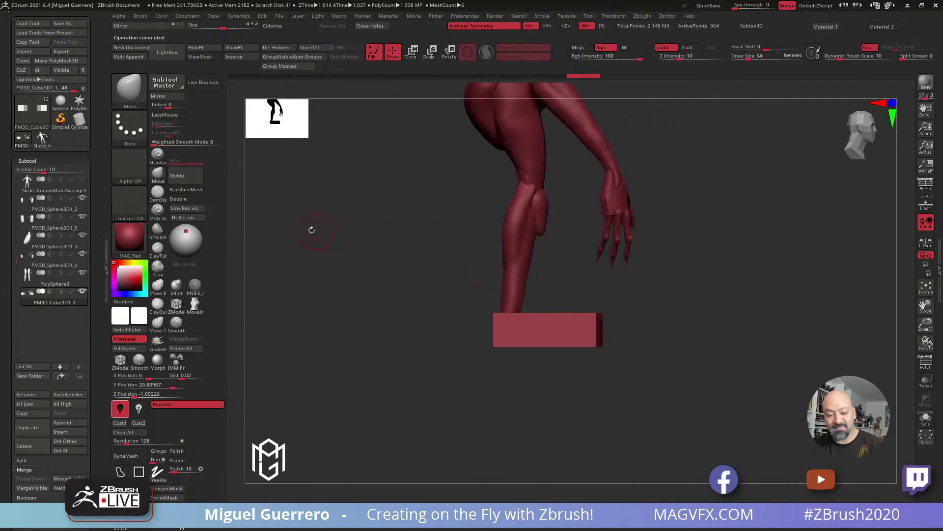
key(b)
key(Escape)
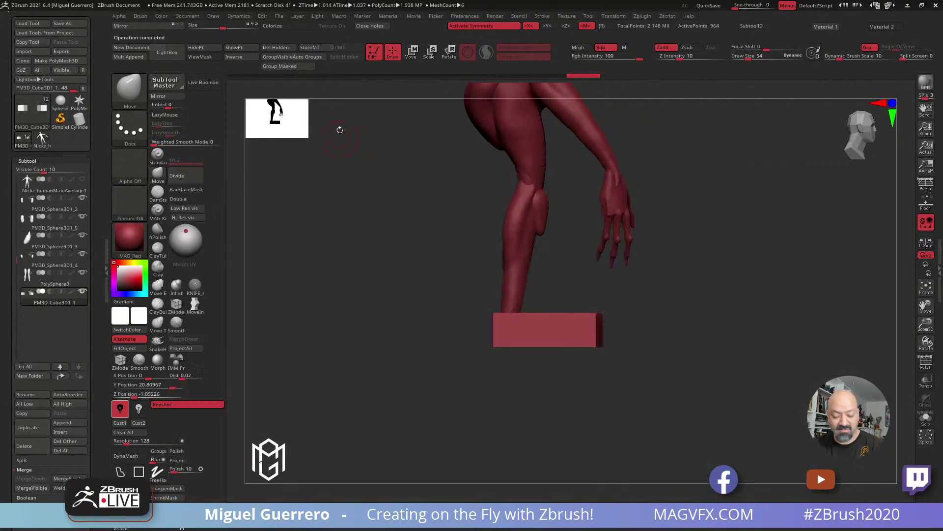
click(194, 312)
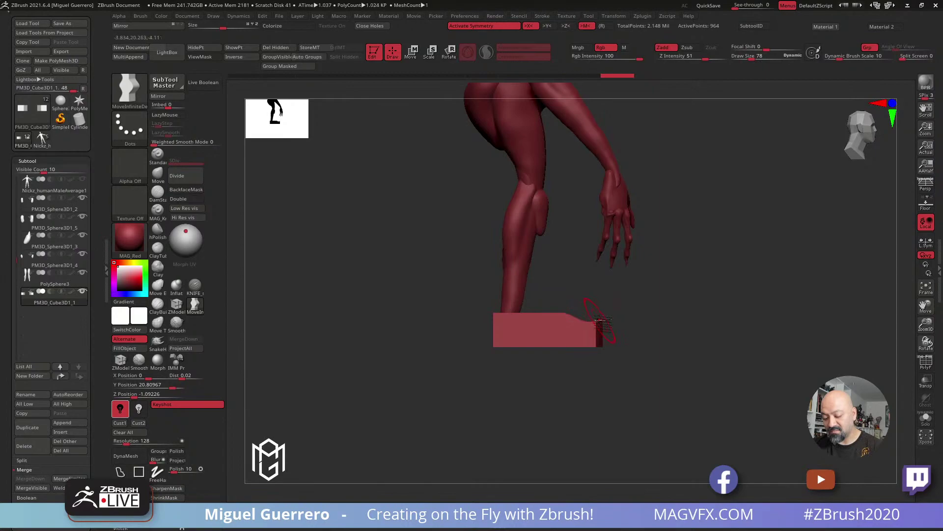
mouse_move(605, 328)
mouse_down()
mouse_move(550, 321)
mouse_move(597, 333)
mouse_move(540, 333)
mouse_move(555, 328)
mouse_up()
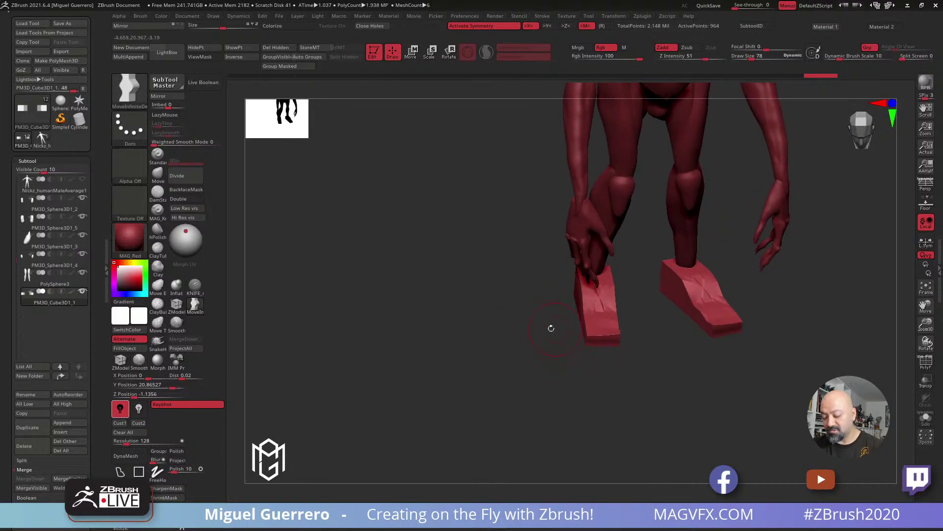
mouse_move(502, 313)
mouse_down()
mouse_move(536, 314)
mouse_move(517, 322)
mouse_up()
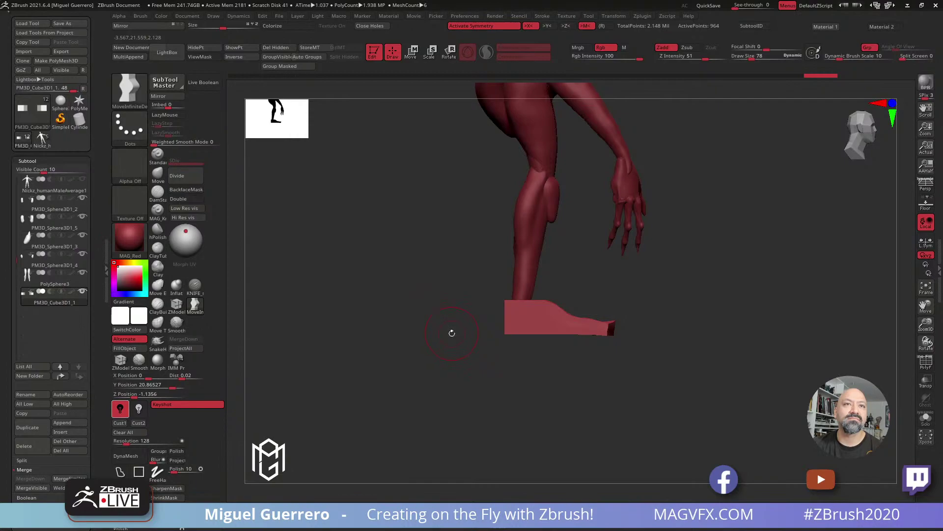
Refine the side profile of the feet by lowering the instep and adjusting the heel and toe edges
ctrl+right_drag(451, 330, 480, 366)
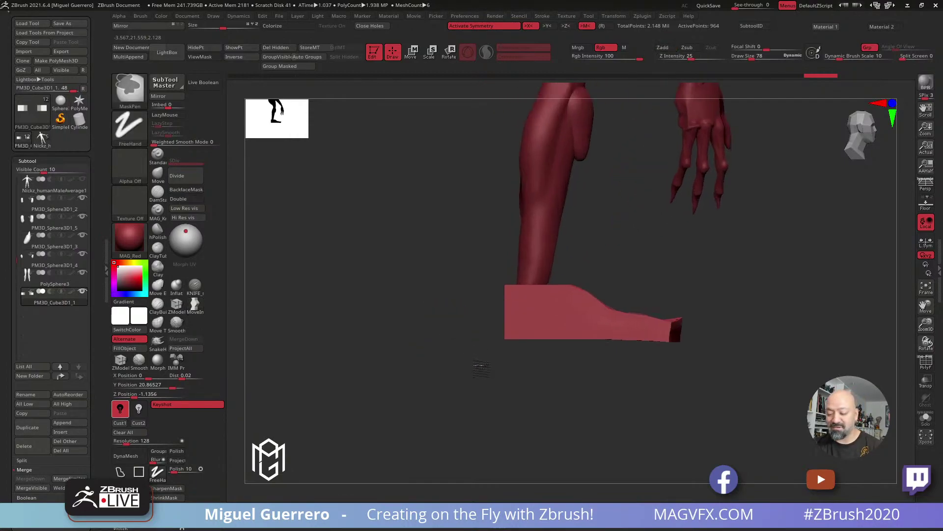
drag(580, 288, 578, 297)
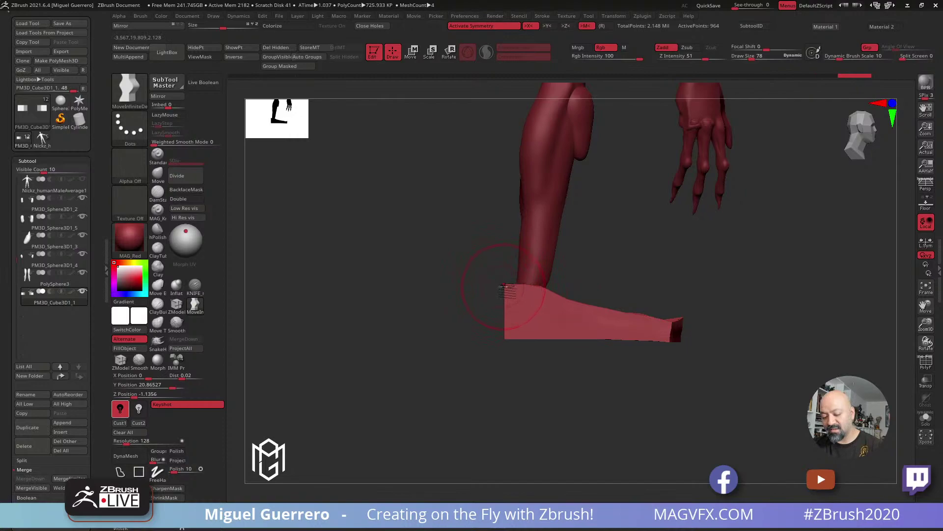
drag(509, 287, 515, 294)
drag(672, 320, 669, 319)
Reshape the sides of the foot blocks with the Move brush and undo the unwanted strokes
mouse_move(710, 376)
right_down()
mouse_move(639, 373)
mouse_move(583, 348)
mouse_move(447, 363)
mouse_move(464, 326)
right_up()
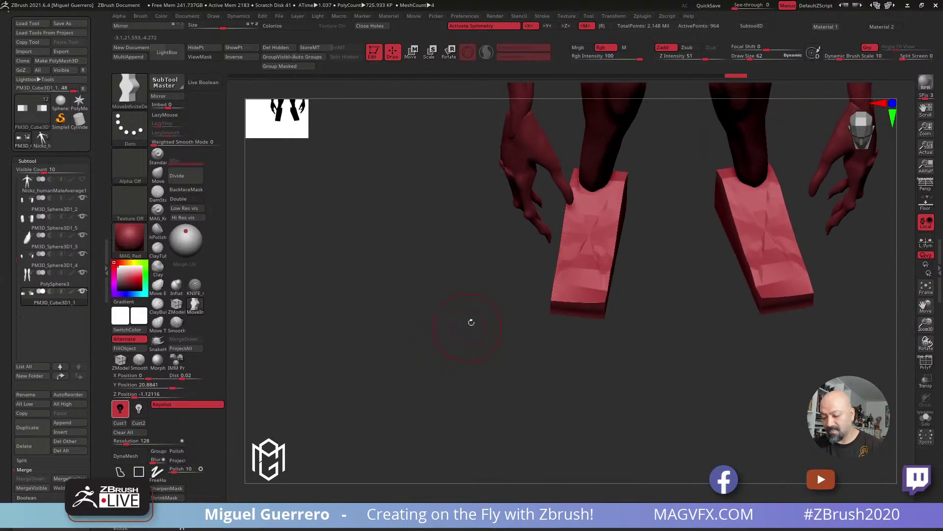
click(158, 173)
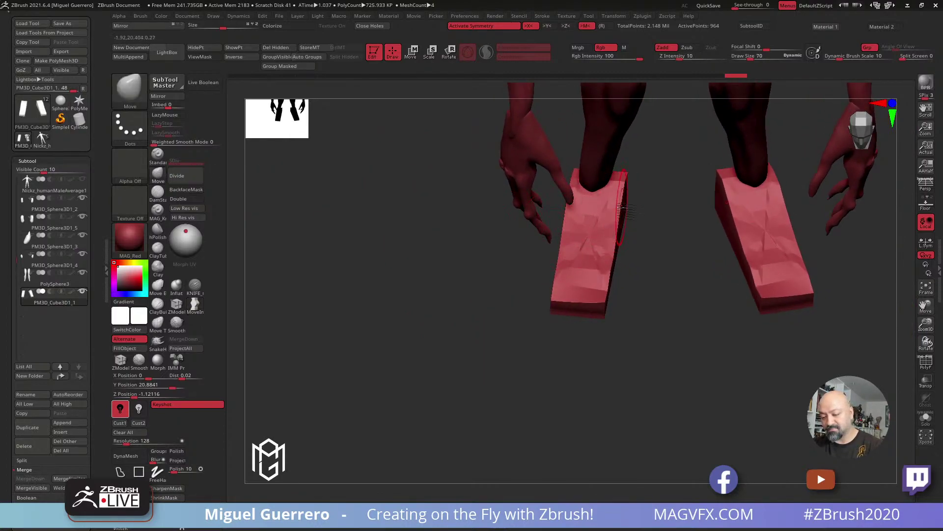
mouse_move(628, 210)
mouse_down()
mouse_move(609, 197)
mouse_move(603, 171)
mouse_move(579, 192)
mouse_move(614, 194)
mouse_up()
mouse_move(609, 238)
mouse_down()
mouse_move(597, 280)
mouse_move(579, 285)
mouse_move(564, 269)
mouse_up()
key(ctrl+z)
key(ctrl+z)
key(ctrl+z)
key(ctrl+z)
key(ctrl+z)
key(ctrl+z)
Push in the inner midfoot of both feet from below to form the arches
drag(496, 263, 617, 167)
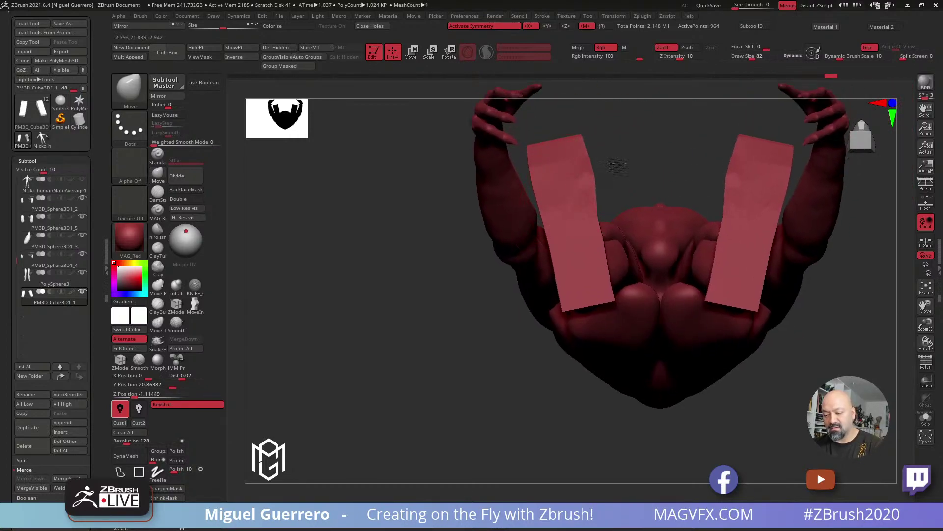
drag(583, 231, 614, 298)
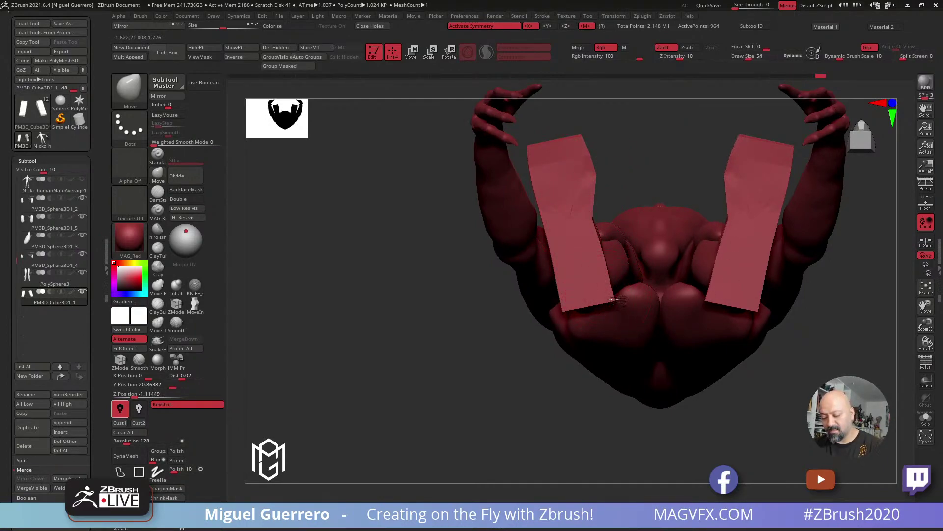
mouse_move(535, 287)
mouse_down()
mouse_move(455, 383)
mouse_move(446, 330)
mouse_move(476, 346)
mouse_move(458, 346)
mouse_up()
Convert the feet to DynaMesh at a resolution of 48
click(118, 440)
text(48)
key(Return)
click(125, 456)
Smooth the hard edges of the feet around the ankle and instep
mouse_move(316, 432)
mouse_down()
mouse_move(504, 331)
mouse_move(574, 280)
mouse_move(612, 355)
mouse_move(656, 351)
mouse_up()
key(shift)
mouse_move(532, 317)
mouse_down()
mouse_move(575, 337)
mouse_move(592, 278)
mouse_up()
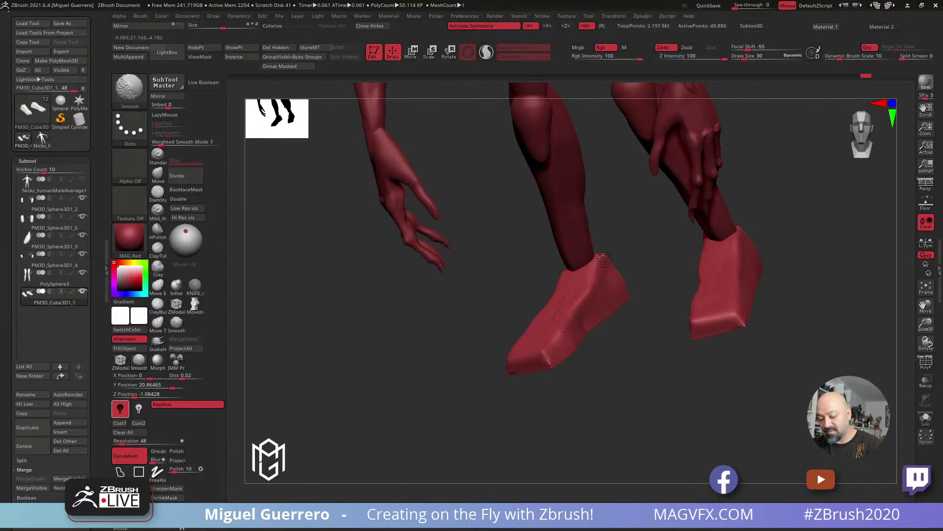
Slice off the outer front corners of both feet diagonally with the Knife brush
drag(463, 288, 421, 366)
mouse_move(365, 349)
mouse_down()
mouse_move(381, 400)
mouse_move(394, 346)
mouse_move(388, 381)
mouse_move(378, 376)
mouse_up()
click(194, 285)
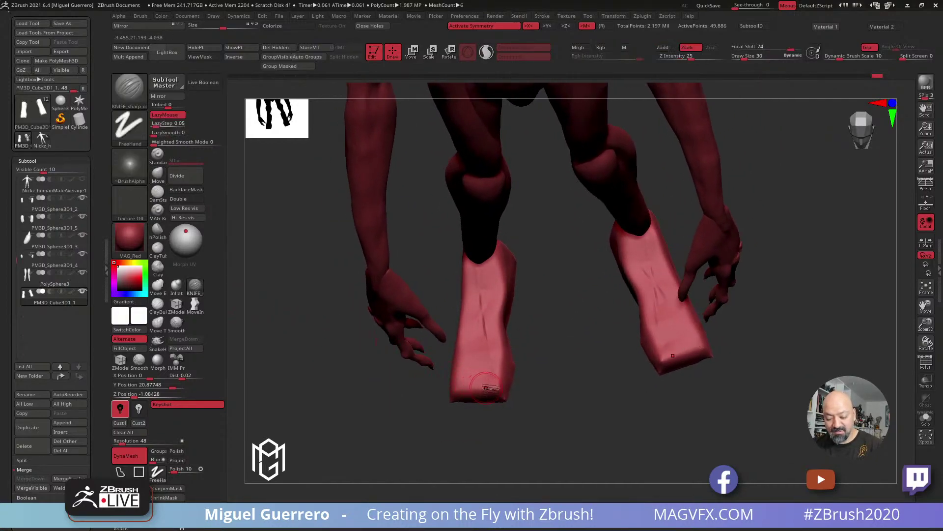
mouse_move(456, 362)
mouse_down()
mouse_move(474, 389)
mouse_move(456, 387)
mouse_move(453, 375)
mouse_up()
key(ctrl)
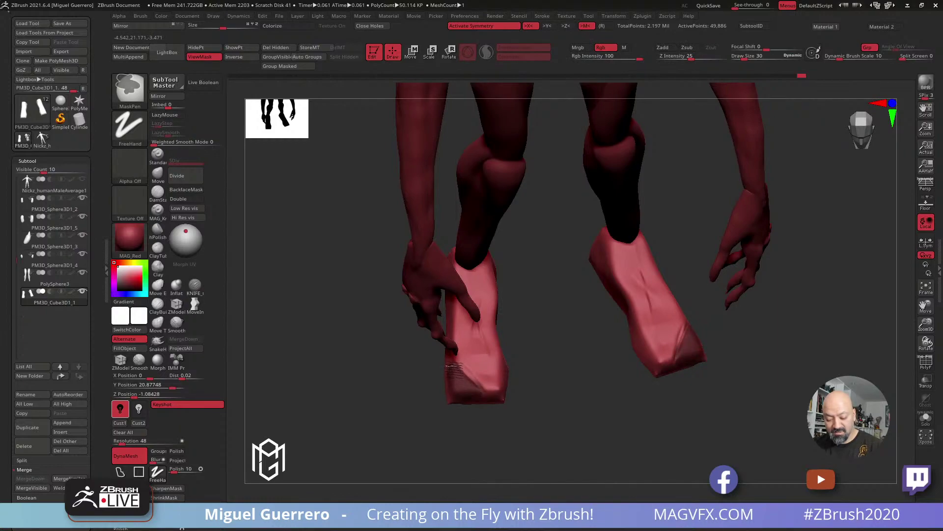
drag(432, 374, 381, 378)
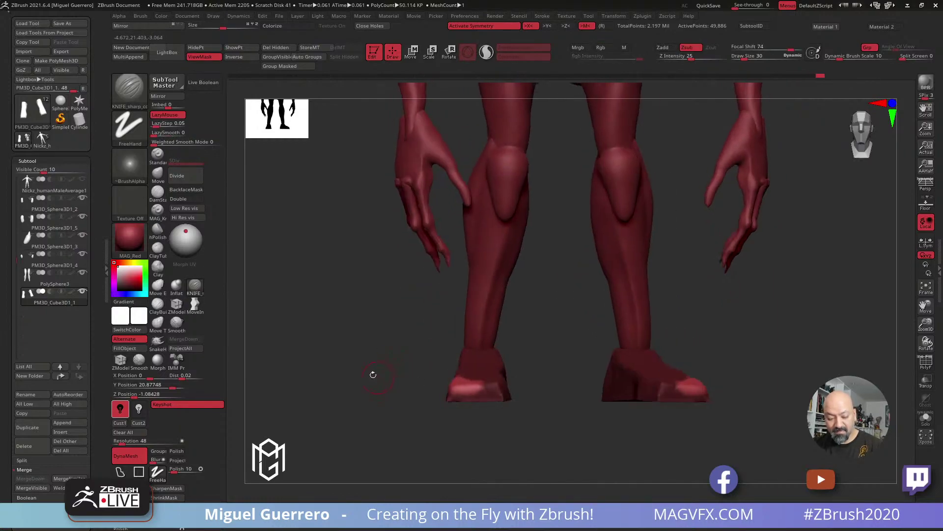
Flatten the toe area of both feet and draw the inner front tip forward with the Move brush
key(shift)
shift+drag(469, 387, 473, 388)
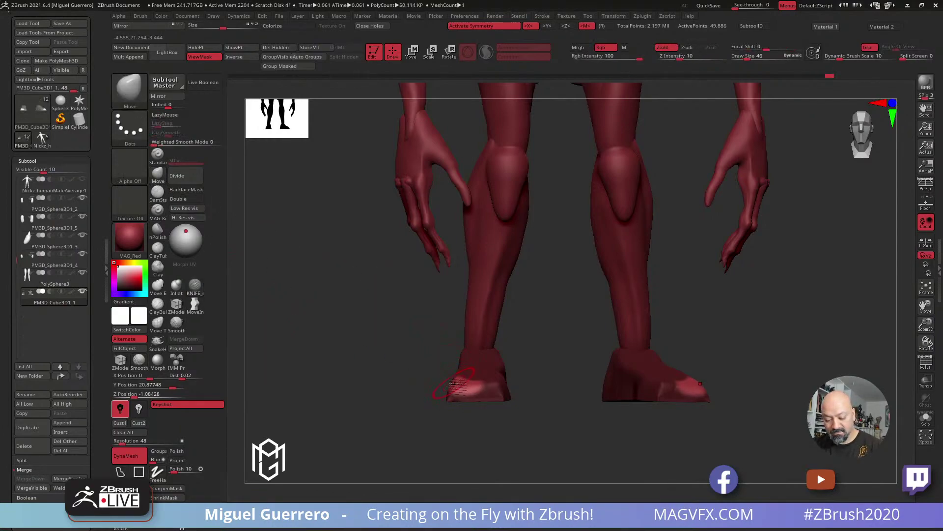
ctrl+click(456, 377)
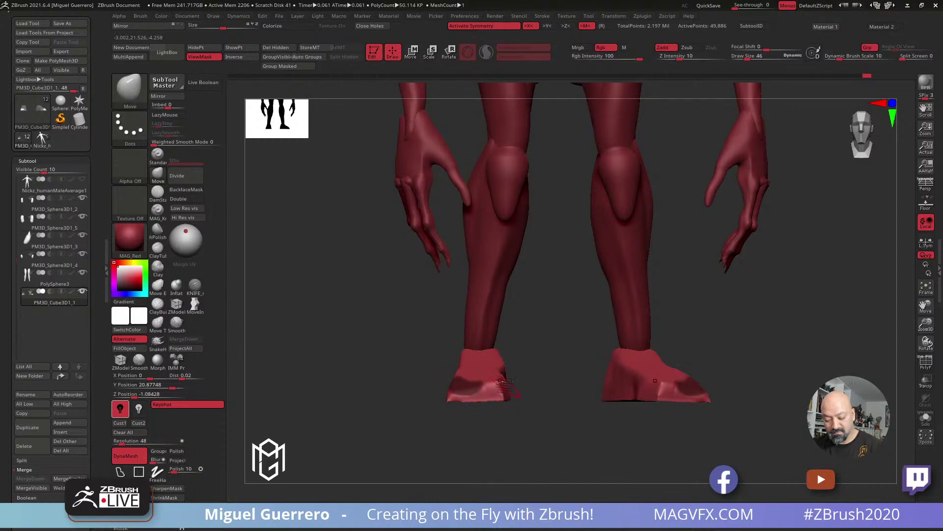
mouse_move(503, 383)
mouse_down()
mouse_move(493, 396)
mouse_move(503, 388)
mouse_move(527, 429)
mouse_move(509, 373)
mouse_up()
drag(512, 409, 450, 383)
key(ctrl+a)
Smooth the cut edges and front tips of both feet
key(shift)
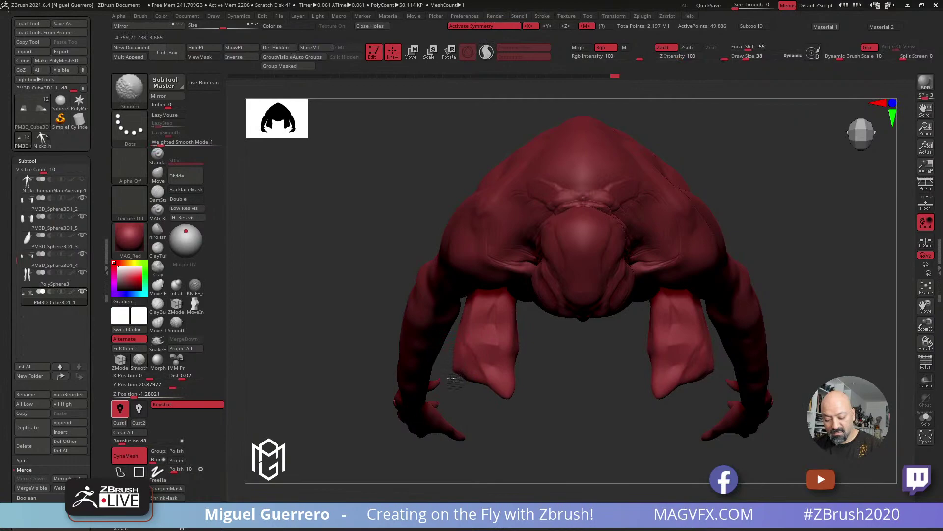
mouse_move(465, 384)
mouse_down()
mouse_move(471, 353)
mouse_move(485, 389)
mouse_up()
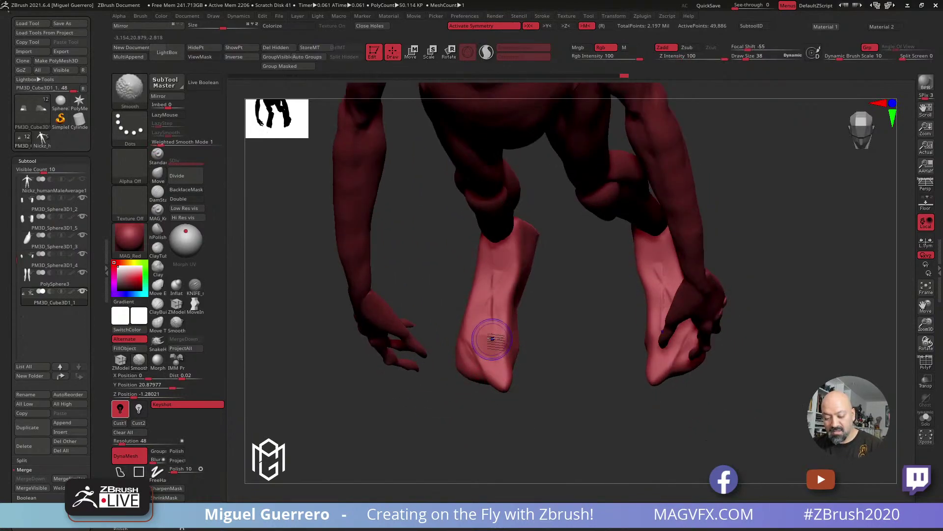
mouse_move(559, 364)
mouse_down()
mouse_move(554, 334)
mouse_move(622, 334)
mouse_move(620, 322)
mouse_up()
key(shift)
drag(577, 359, 590, 366)
mouse_move(690, 411)
mouse_down()
mouse_move(491, 326)
mouse_move(428, 347)
mouse_move(400, 311)
mouse_move(431, 362)
mouse_move(448, 352)
mouse_up()
Reposition the feet under the lower legs with the transform gizmo and return to the Move brush
alt+right_drag(448, 353, 480, 322)
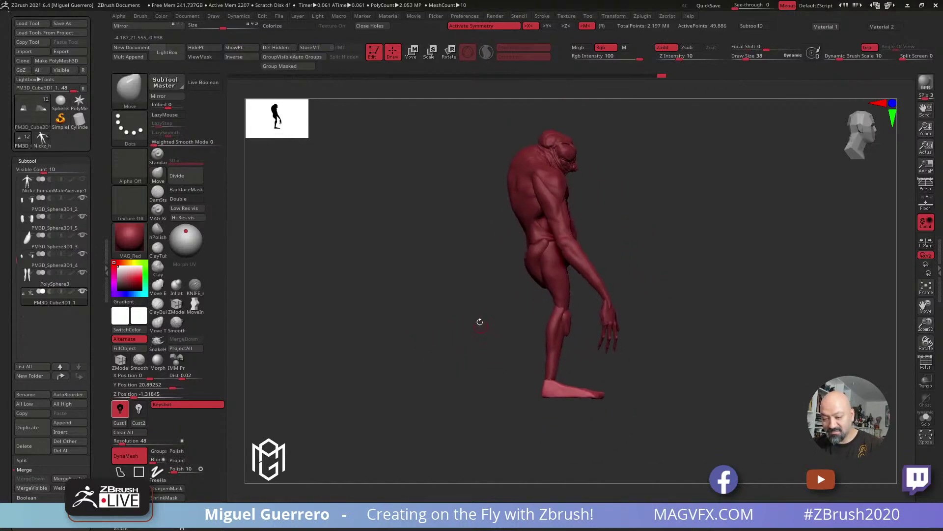
click(412, 54)
right_drag(589, 432, 555, 397)
right_drag(619, 294, 591, 409)
ctrl+right_drag(464, 314, 470, 270)
click(157, 174)
right_drag(374, 297, 584, 341)
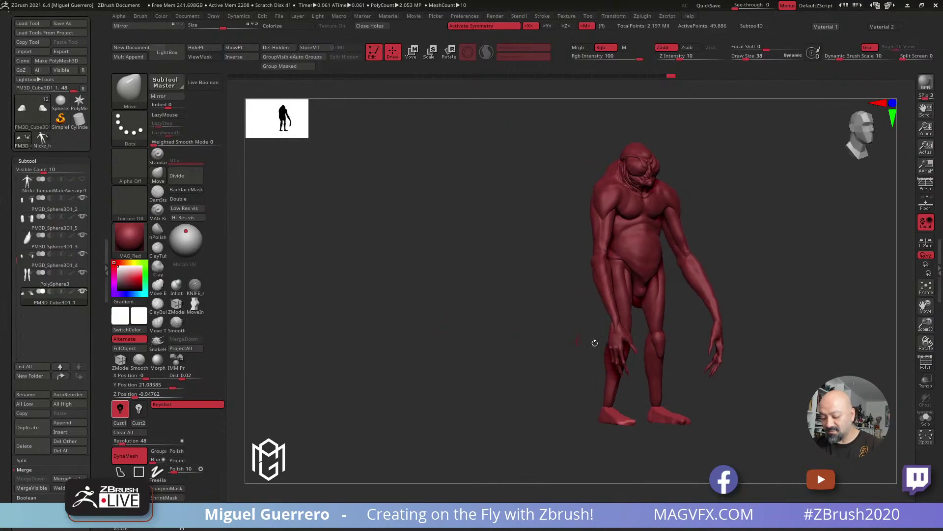
Pull the lower ends of the kneecaps up toward the knees on the legs with the Move Topological brush
alt+click(661, 350)
right_drag(488, 331, 408, 278)
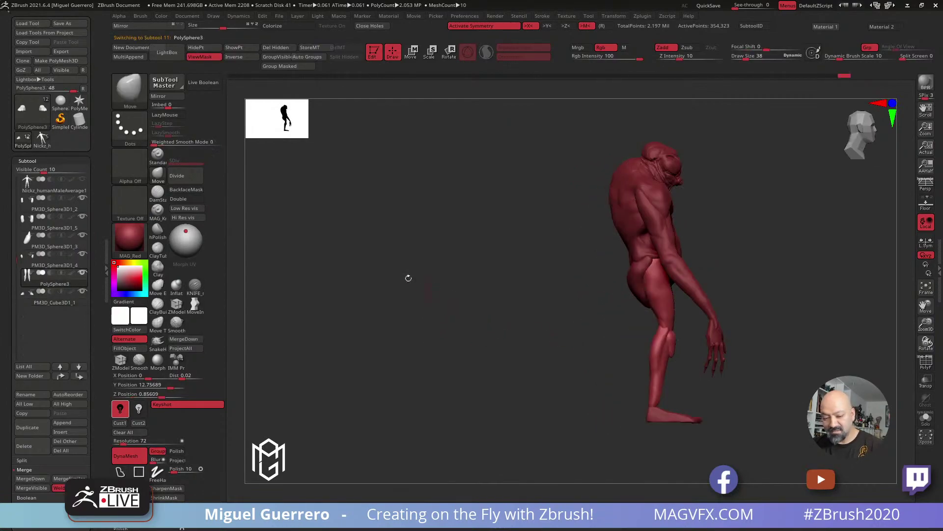
click(155, 330)
mouse_move(367, 344)
right_down()
mouse_move(442, 316)
mouse_move(602, 328)
right_up()
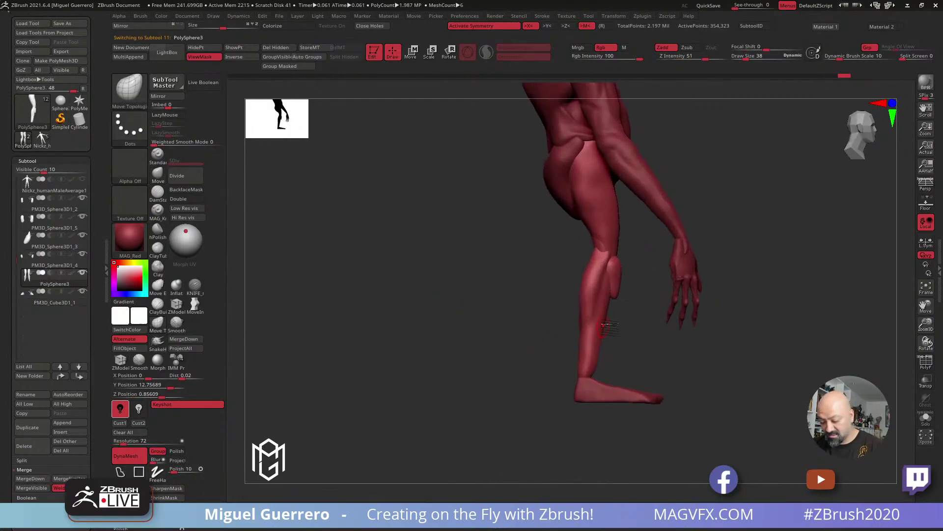
drag(607, 301, 620, 264)
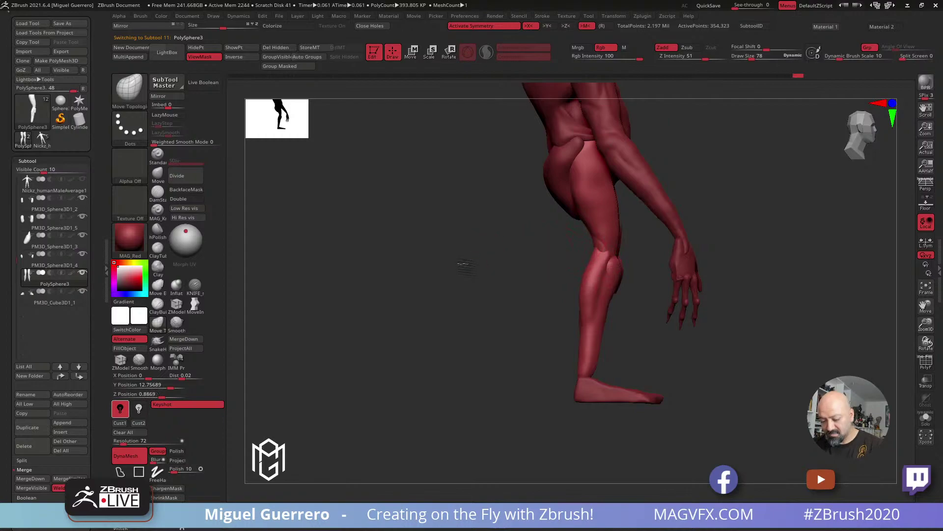
shift+right_drag(469, 263, 412, 263)
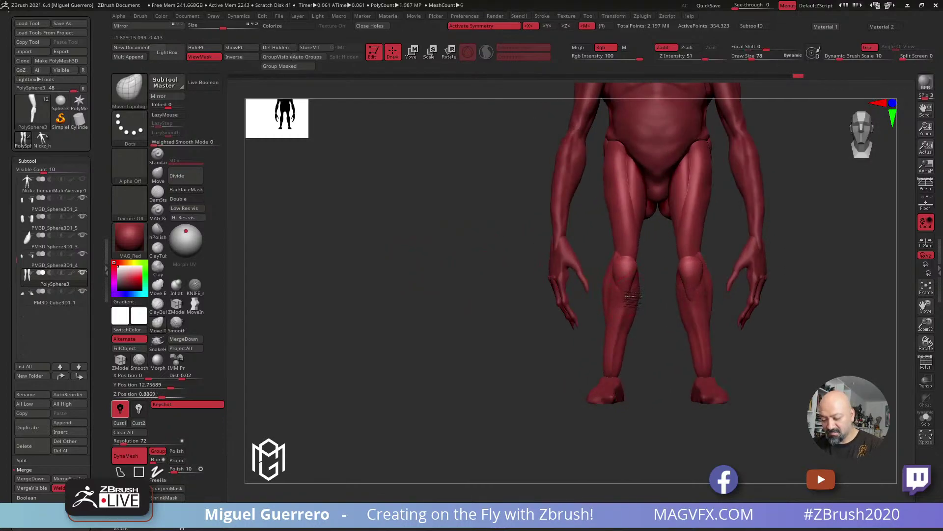
Fill out the front profile of the thighs using a larger Move Topological brush
right_drag(481, 286, 576, 231)
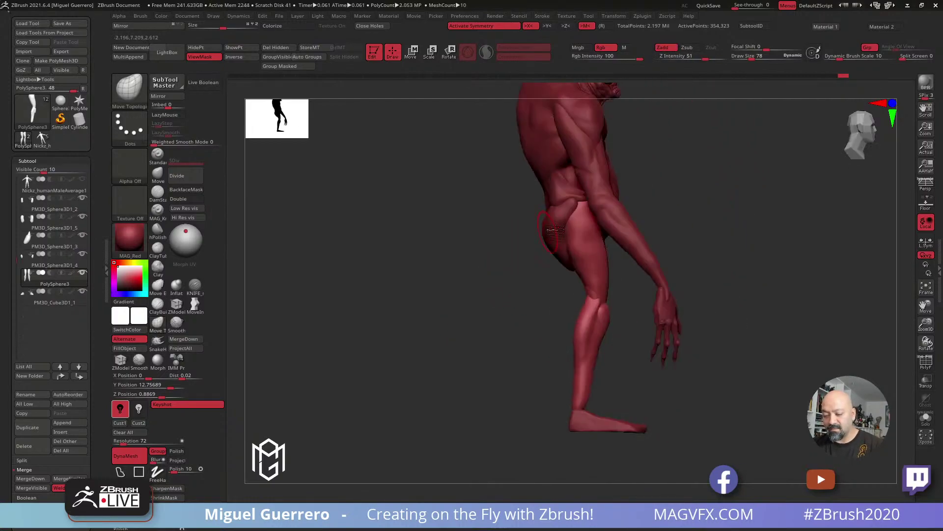
right_drag(511, 263, 529, 255)
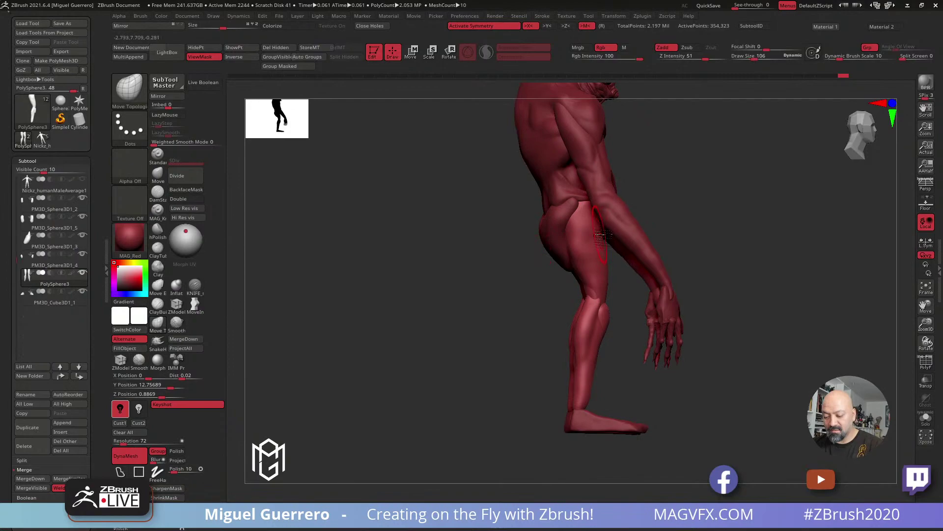
drag(606, 237, 610, 253)
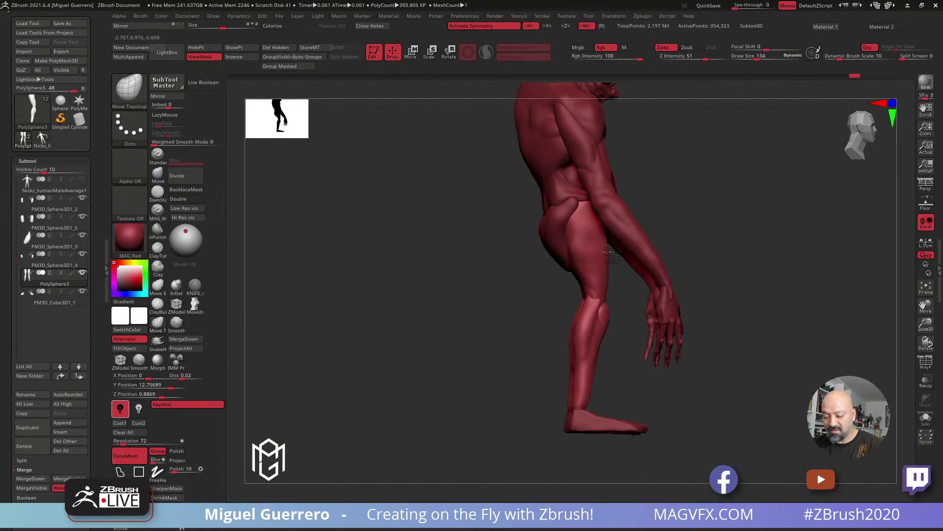
right_drag(529, 259, 597, 246)
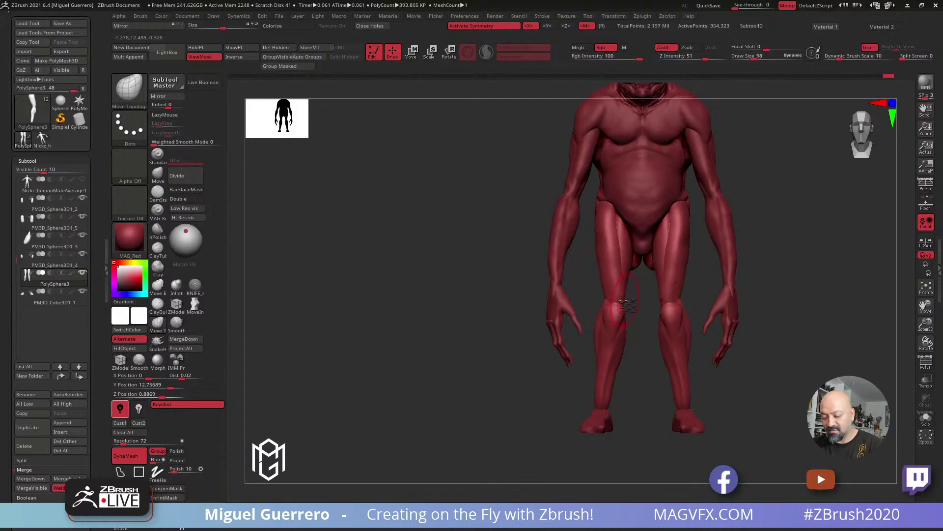
right_drag(624, 300, 574, 259)
Shift the feet backward with the transform gizmo to a Z position of about 0.12
alt+click(605, 257)
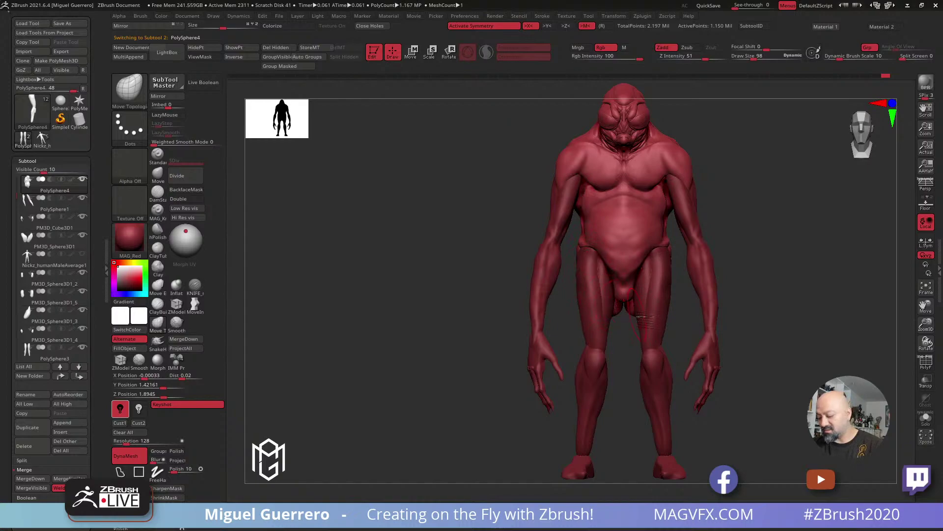
alt+right_drag(752, 348, 712, 299)
mouse_move(433, 290)
right_down()
mouse_move(393, 291)
mouse_move(400, 311)
mouse_move(391, 314)
mouse_move(347, 295)
mouse_move(379, 322)
mouse_move(391, 316)
mouse_move(400, 341)
mouse_move(445, 350)
mouse_move(447, 341)
right_up()
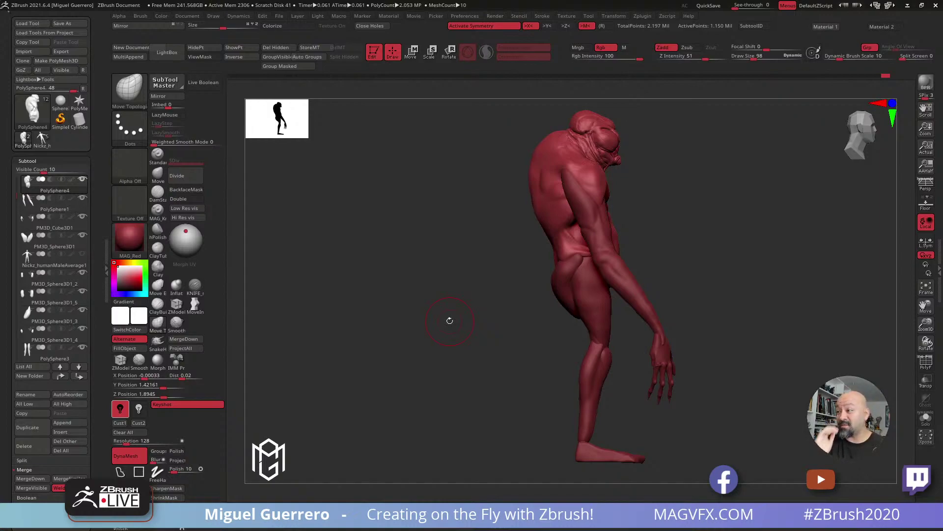
shift+drag(448, 320, 492, 344)
key(w)
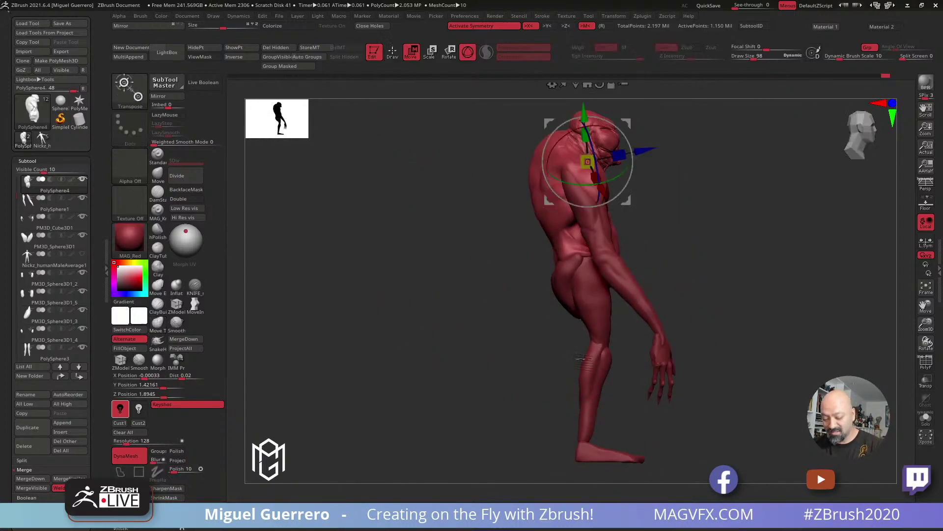
alt+click(601, 457)
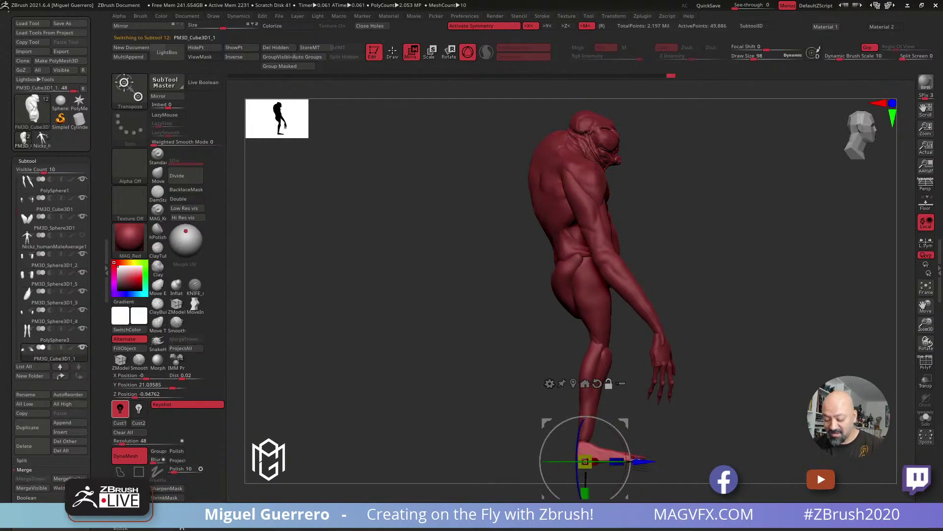
drag(644, 461, 631, 461)
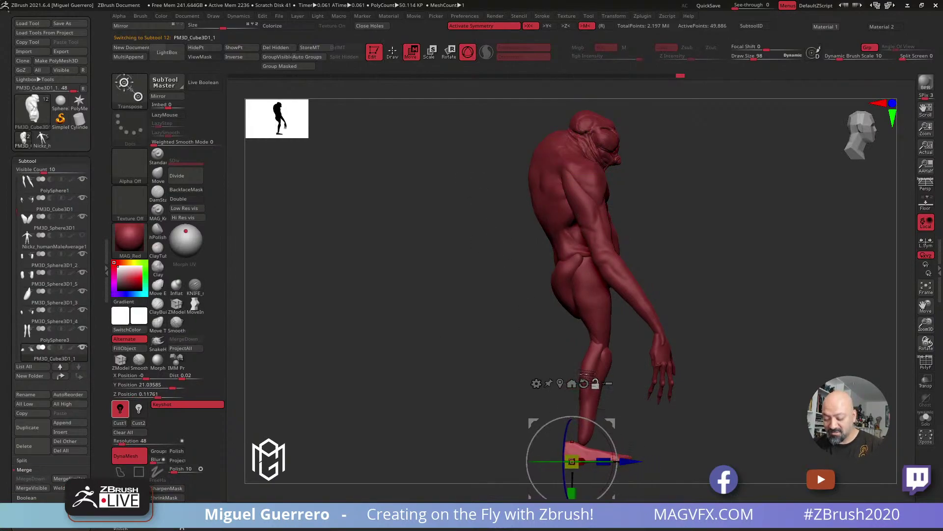
Bend the lower legs back to meet the feet with the Move Topological brush at draw size 290
alt+click(585, 374)
click(392, 51)
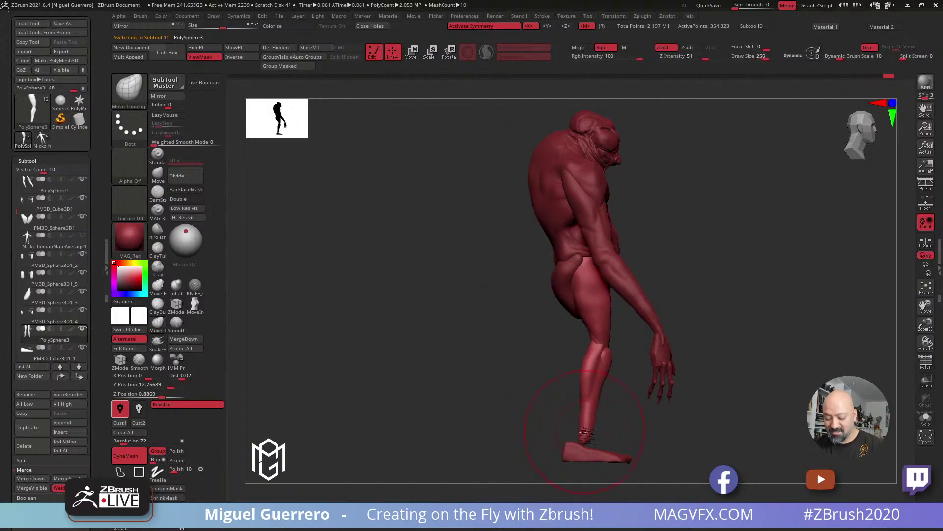
drag(583, 435, 583, 445)
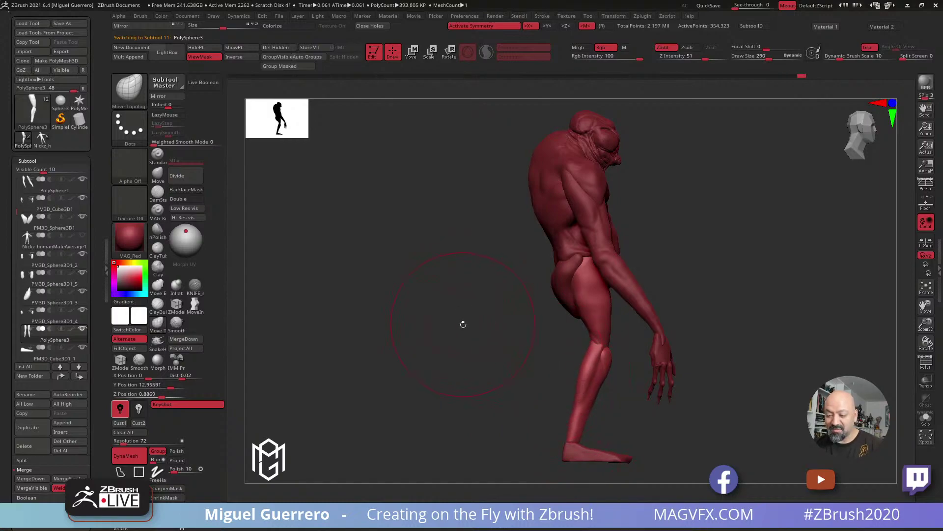
drag(444, 339, 464, 355)
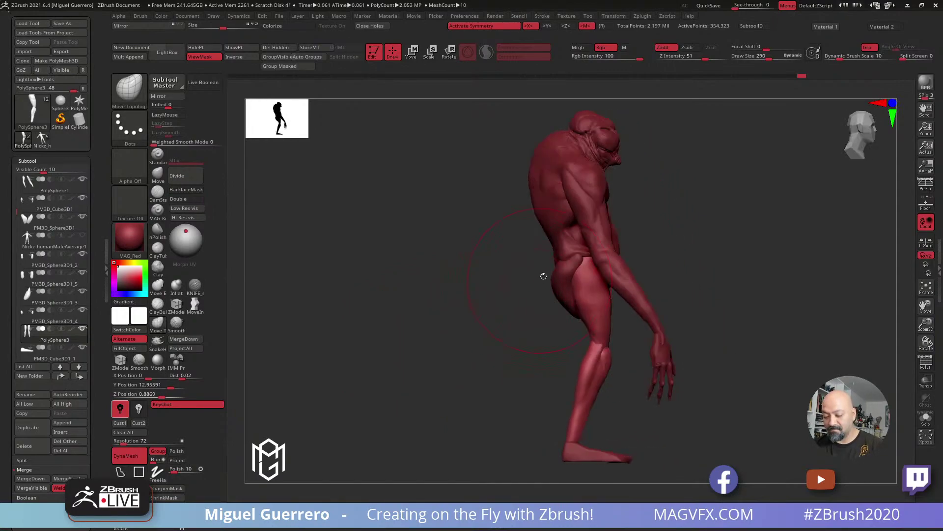
drag(479, 267, 564, 264)
alt+click(620, 264)
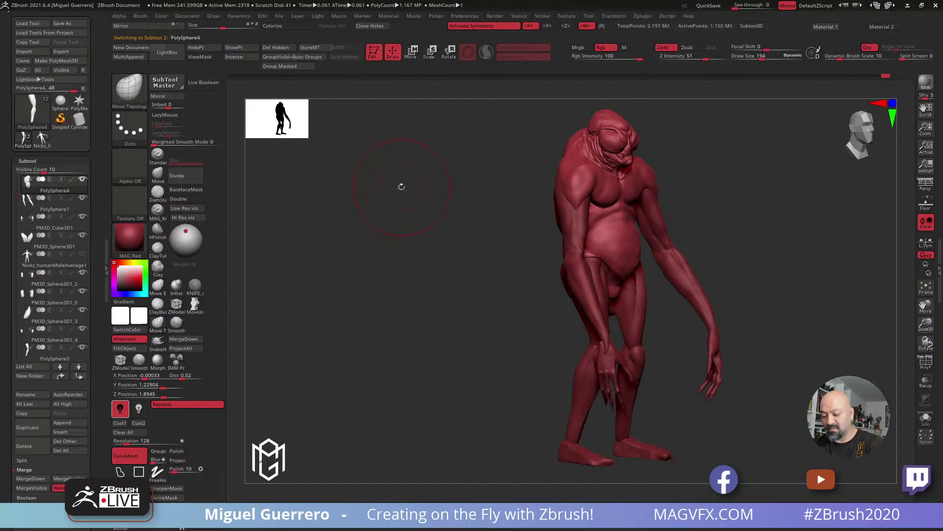
ctrl+right_drag(586, 289, 604, 310)
key(shift+f)
mouse_move(599, 206)
ctrl+right_down()
mouse_move(672, 299)
mouse_move(432, 219)
mouse_move(450, 284)
mouse_move(382, 249)
ctrl+right_up()
click(925, 361)
alt+right_drag(415, 336, 361, 257)
Raise the lower edge of the buttocks between the thighs with the Move Topological brush
right_drag(393, 315, 523, 344)
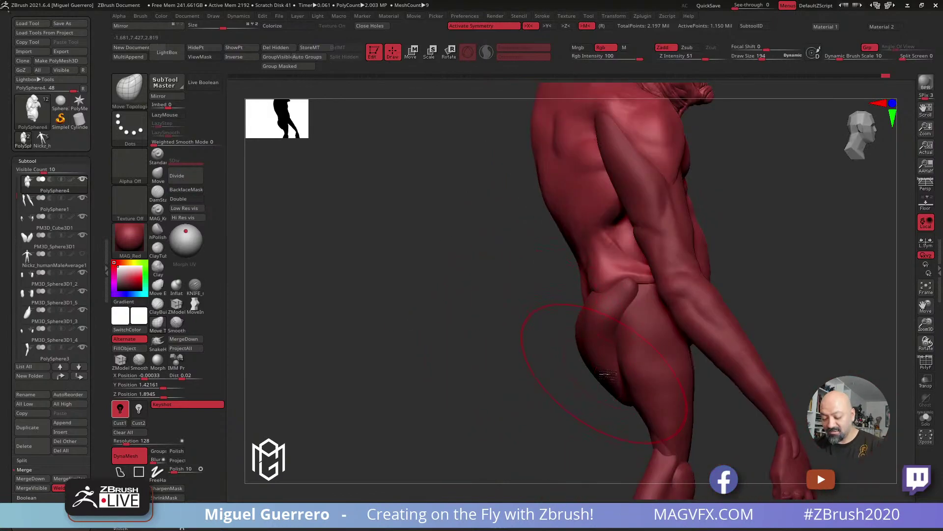
alt+click(607, 374)
right_drag(577, 381, 513, 391)
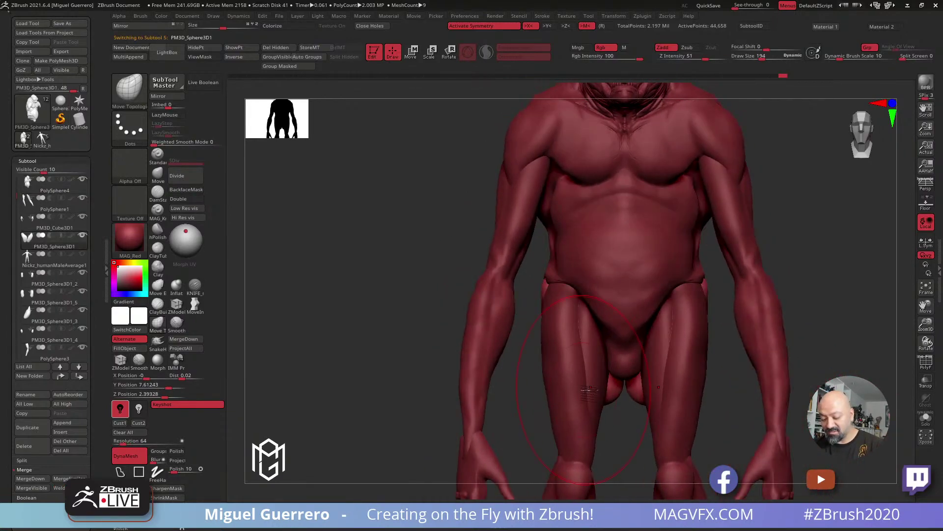
drag(610, 397, 609, 378)
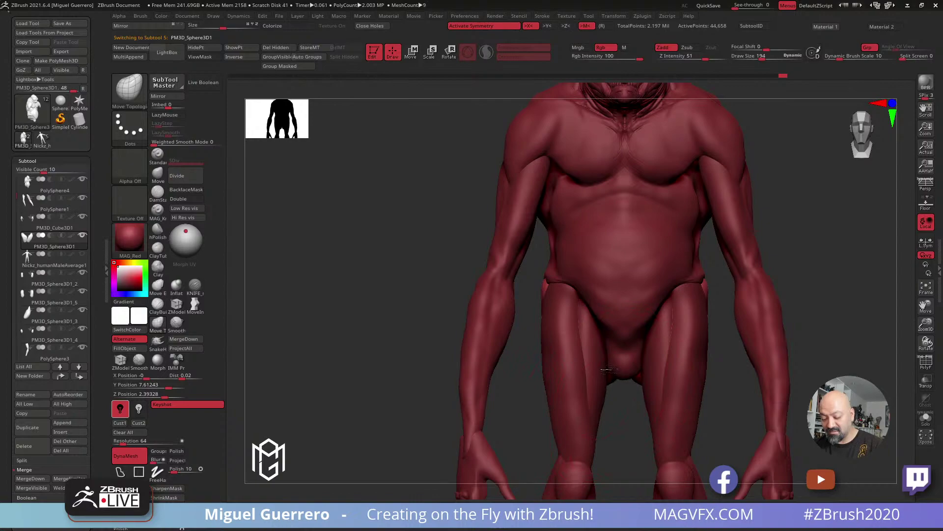
right_drag(608, 368, 387, 267)
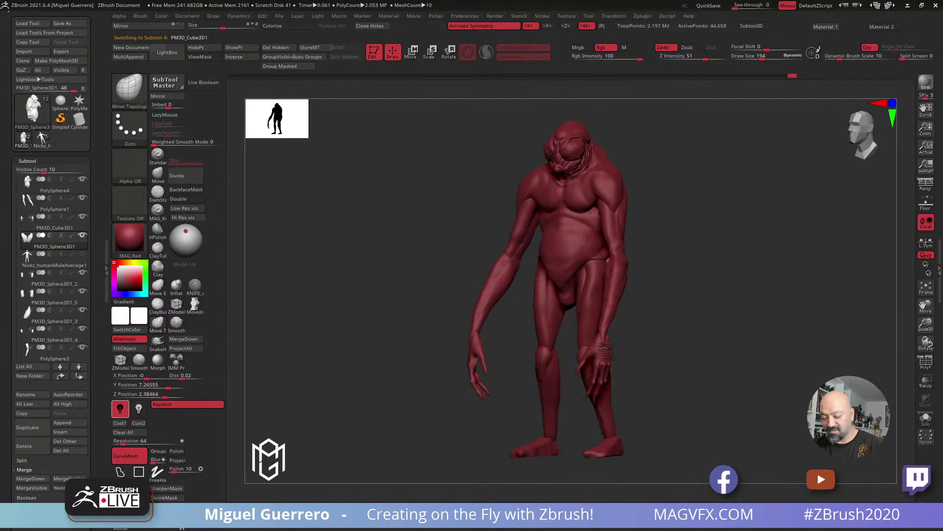
Thicken the arms just above the wrists with the Inflat brush
alt+click(603, 344)
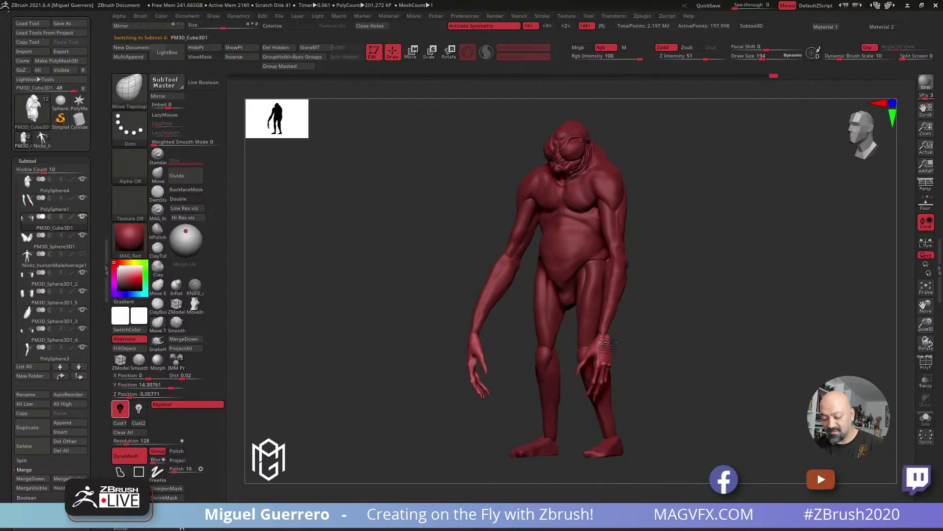
alt+click(607, 329)
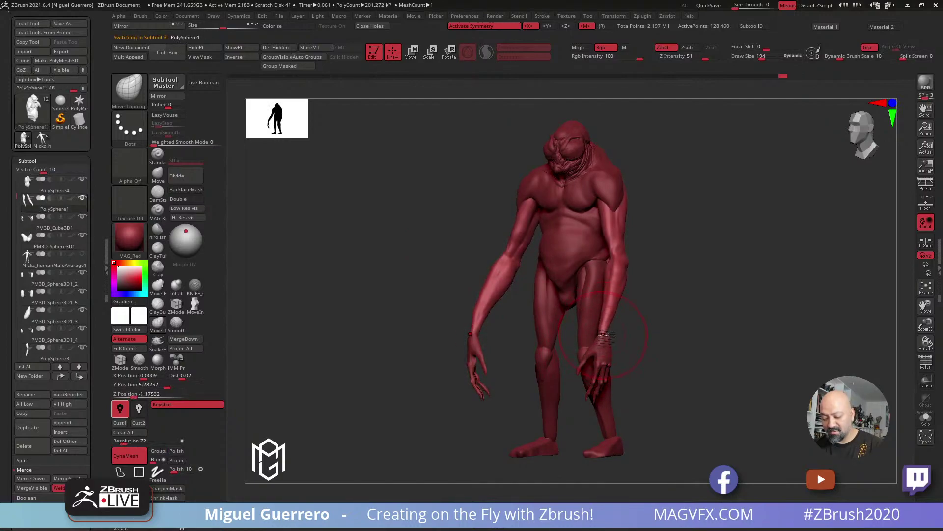
key(b)
key(i)
key(n)
drag(489, 307, 474, 337)
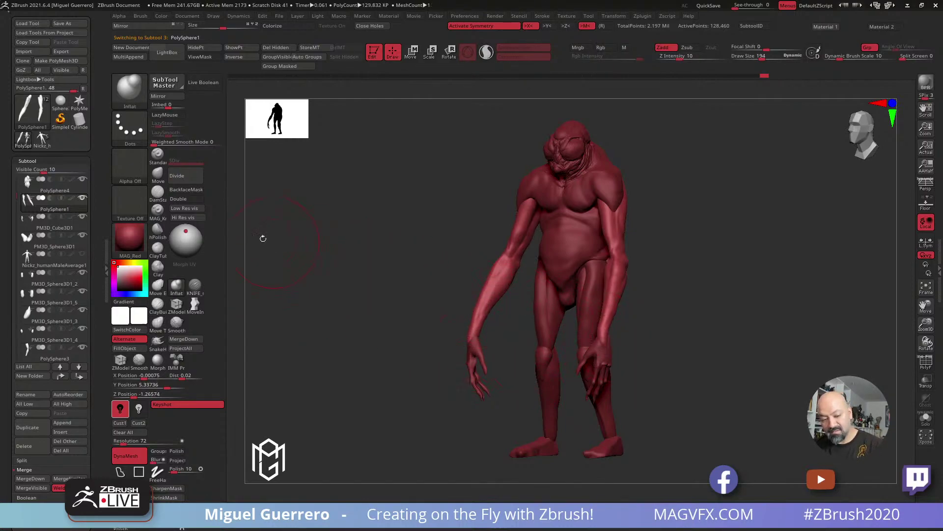
Refine the contours of the arms with the Move brush at draw sizes between 126 and 170
click(157, 173)
key(bracketleft)
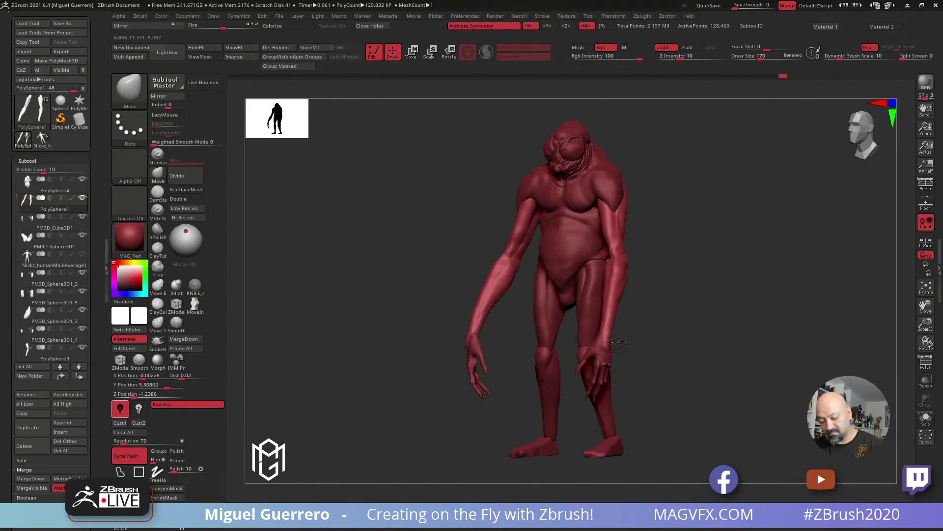
mouse_move(469, 349)
right_down()
mouse_move(462, 344)
mouse_move(471, 339)
right_up()
key(bracketleft)
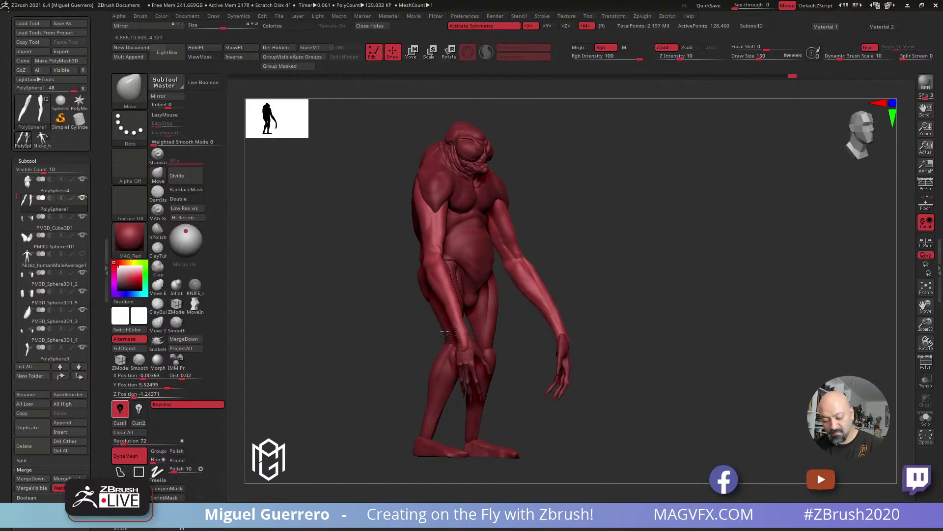
key(bracketleft)
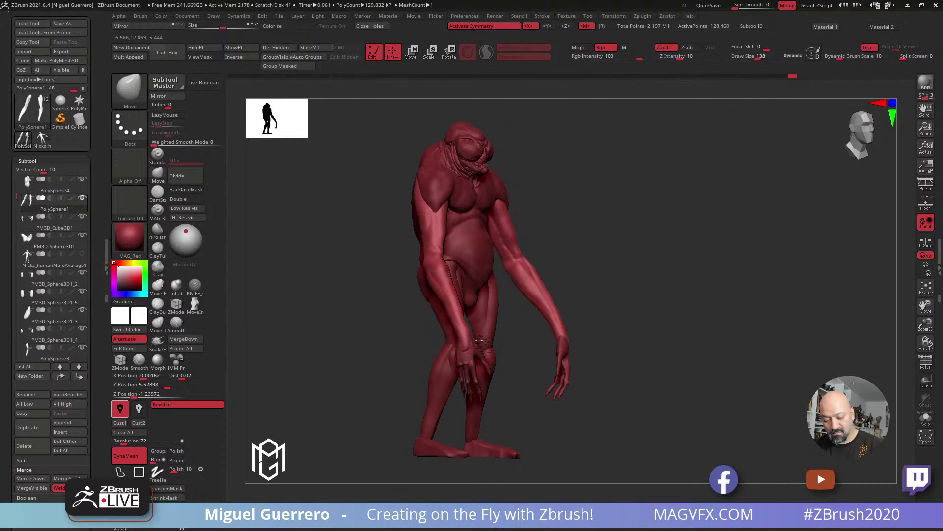
key(bracketleft)
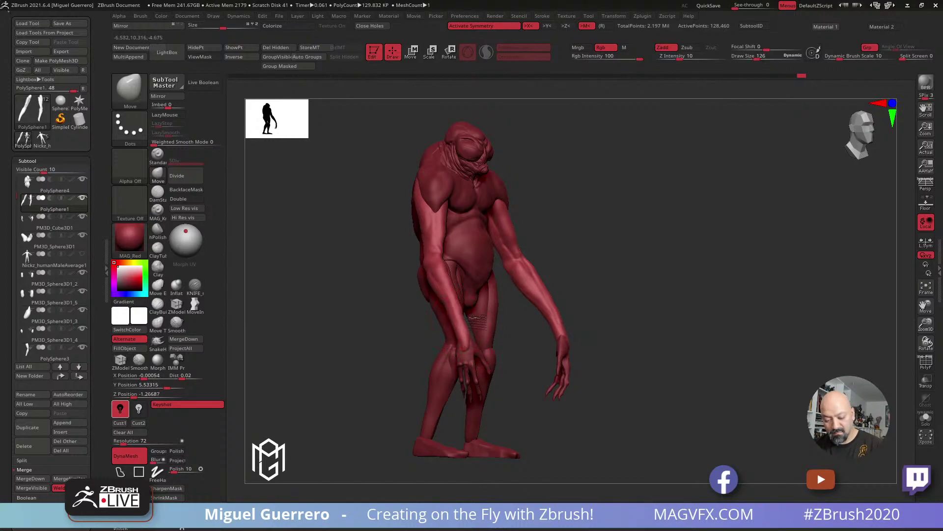
key(bracketright)
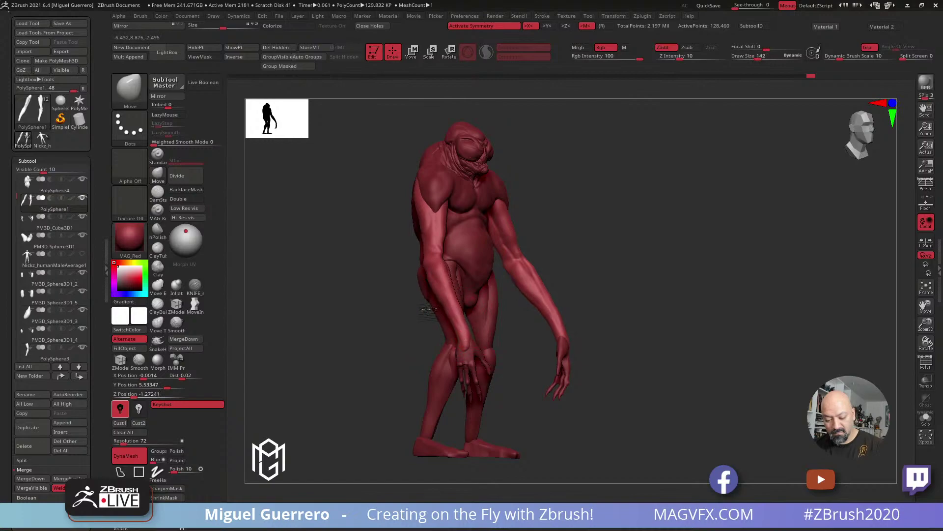
mouse_move(417, 313)
mouse_down()
mouse_move(375, 320)
mouse_move(407, 312)
mouse_up()
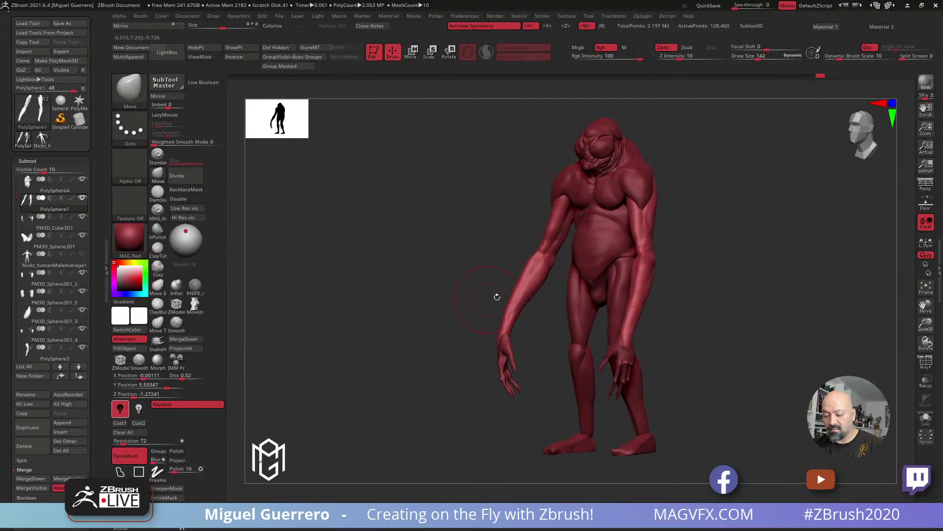
Make the torso active, adjust its shape slightly with the Move brush at draw size 142, and save the tool
alt+click(597, 278)
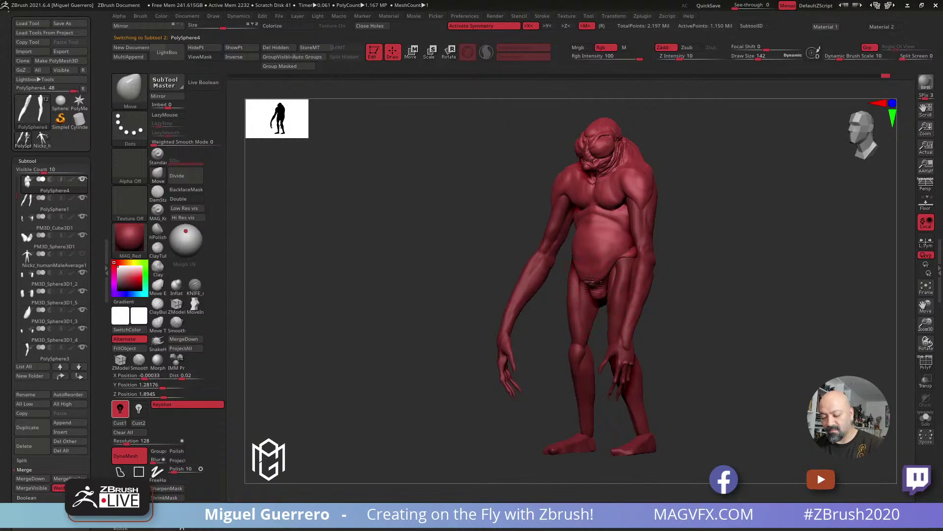
mouse_move(477, 243)
mouse_down()
mouse_move(393, 242)
mouse_move(405, 251)
mouse_up()
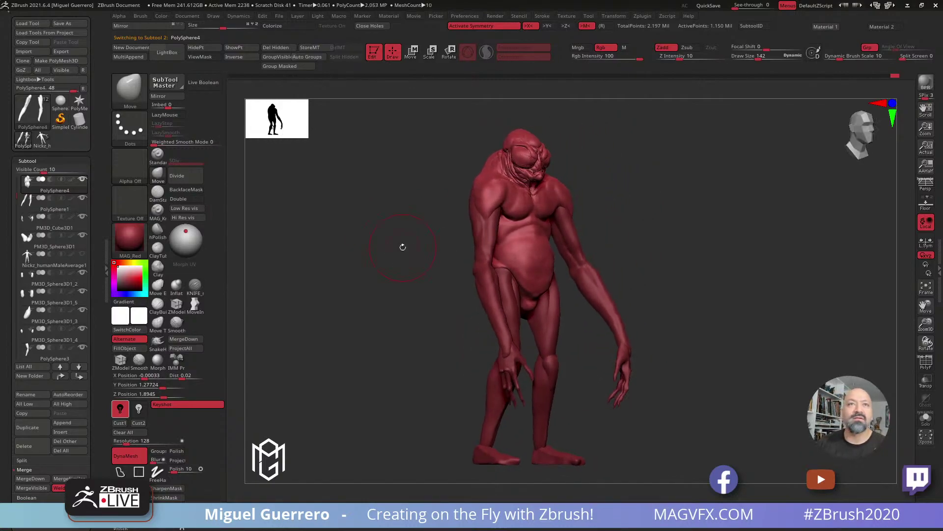
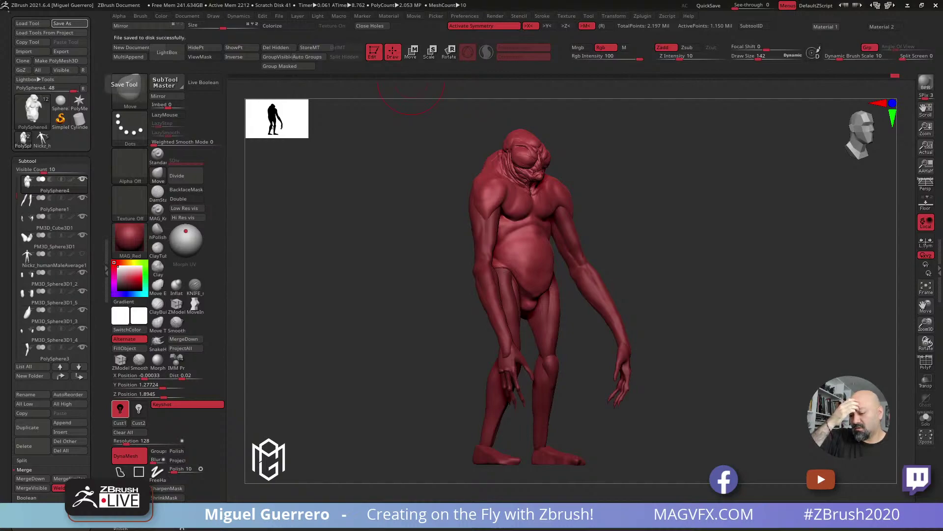
mouse_move(400, 343)
mouse_down()
mouse_move(362, 347)
mouse_move(373, 343)
mouse_up()
mouse_move(386, 310)
mouse_down()
mouse_move(378, 288)
mouse_move(415, 293)
mouse_move(424, 254)
mouse_up()
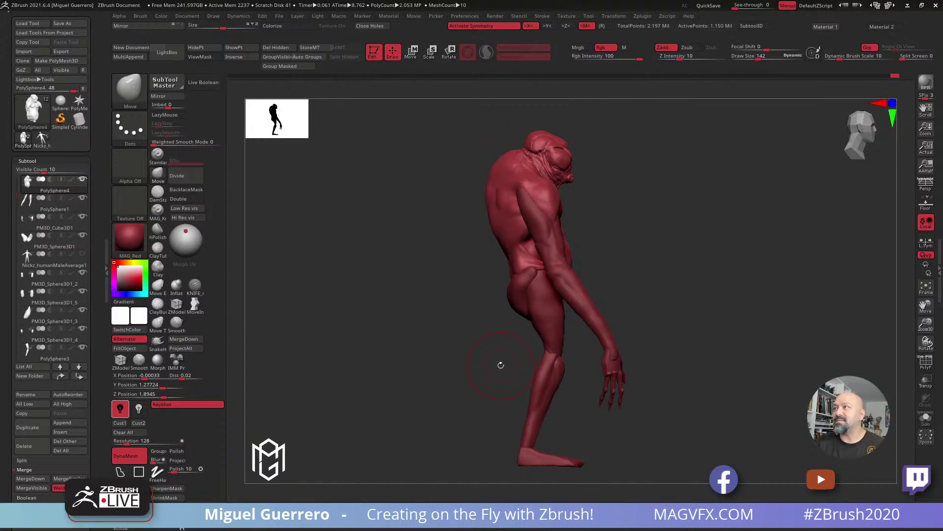
Turn the toes inward by rotating the feet around the Y axis with the transform gizmo, and nudge them to a Z position of about 0.4
drag(500, 365, 537, 449)
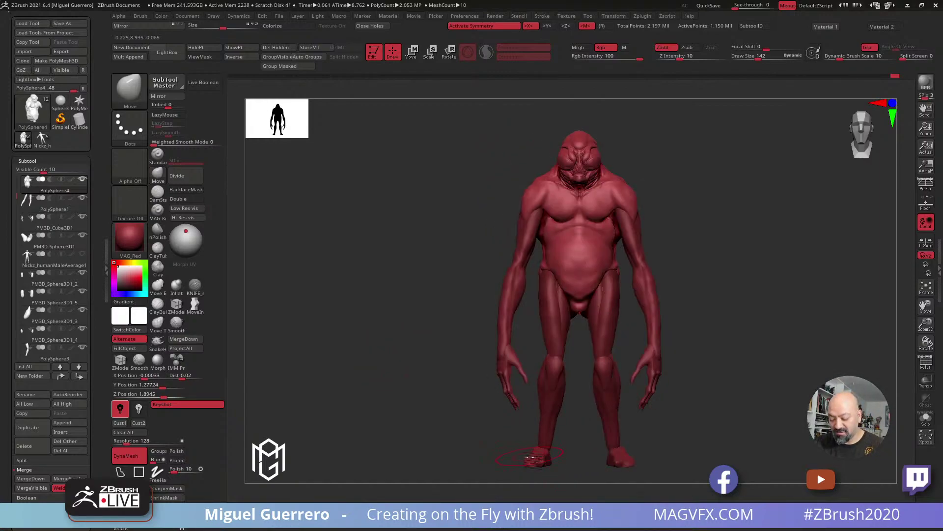
alt+click(532, 457)
drag(470, 398, 406, 369)
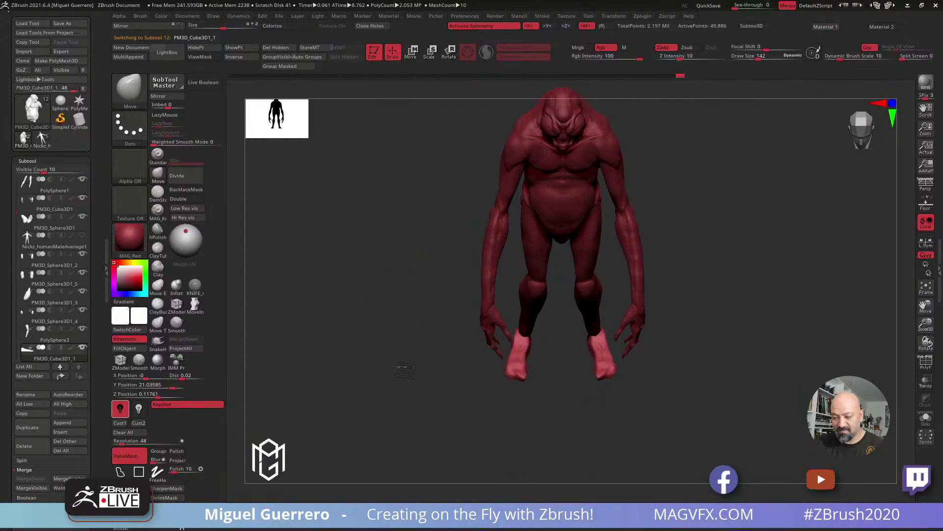
key(w)
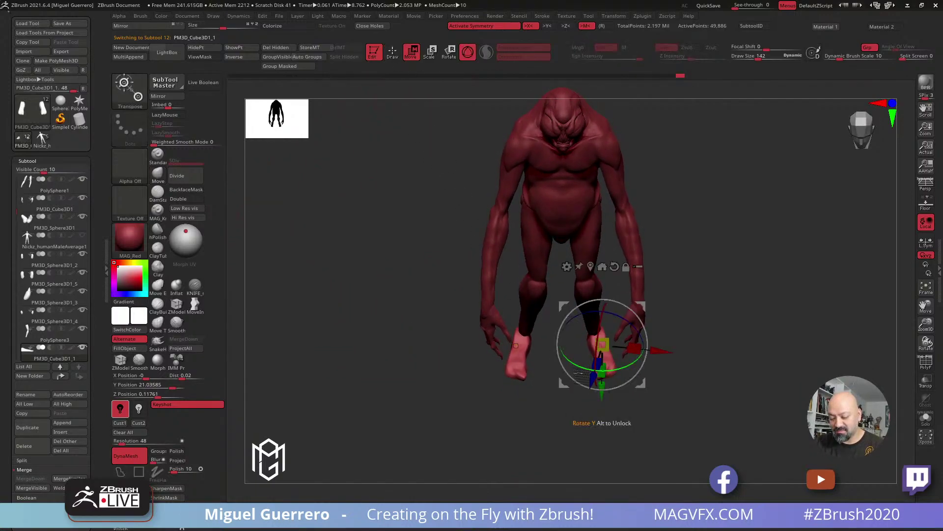
drag(578, 366, 555, 341)
shift+drag(396, 307, 411, 343)
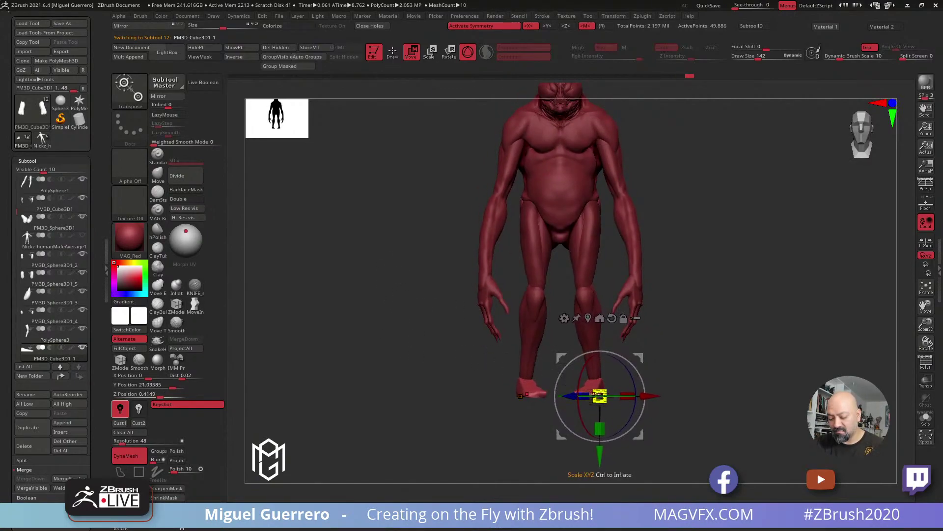
drag(611, 396, 608, 396)
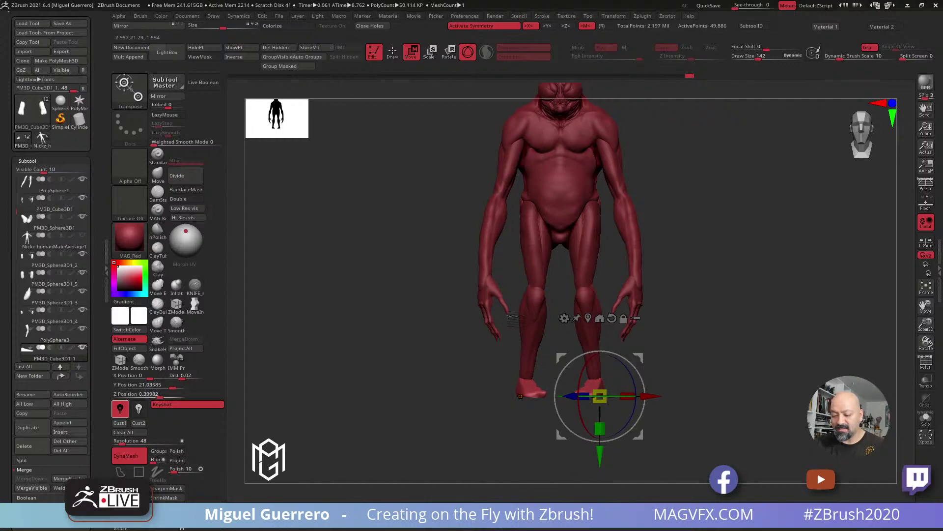
Reshape the legs around the knees and thighs with the Move Topological brush at draw sizes 106 to 122
alt+click(597, 210)
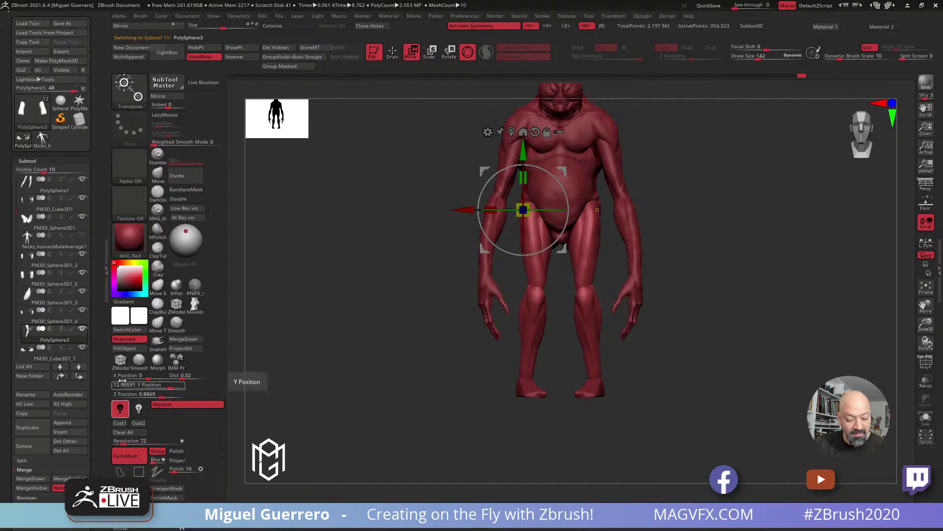
click(157, 323)
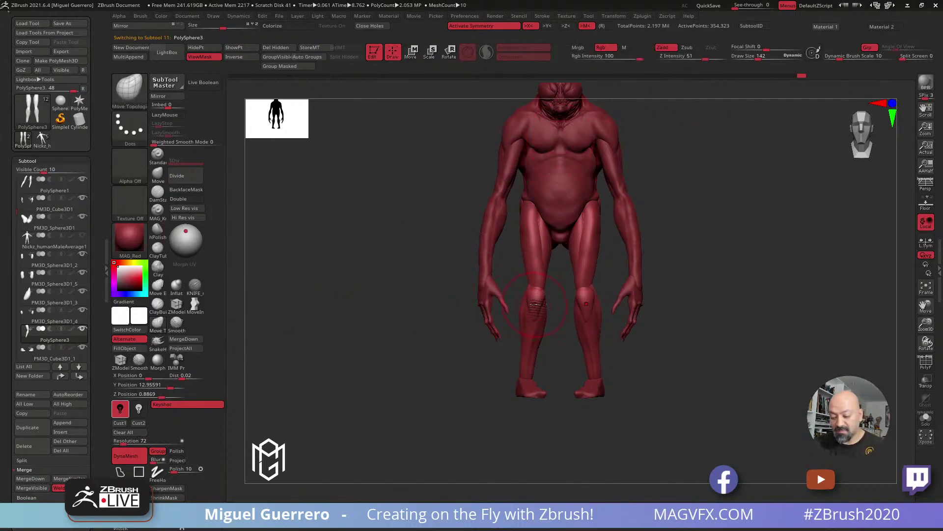
drag(544, 309, 543, 318)
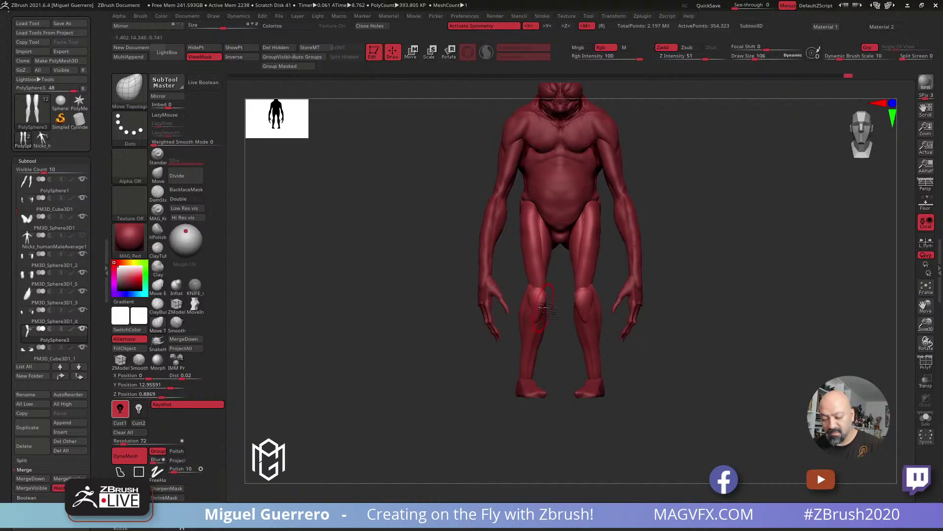
drag(390, 263, 403, 327)
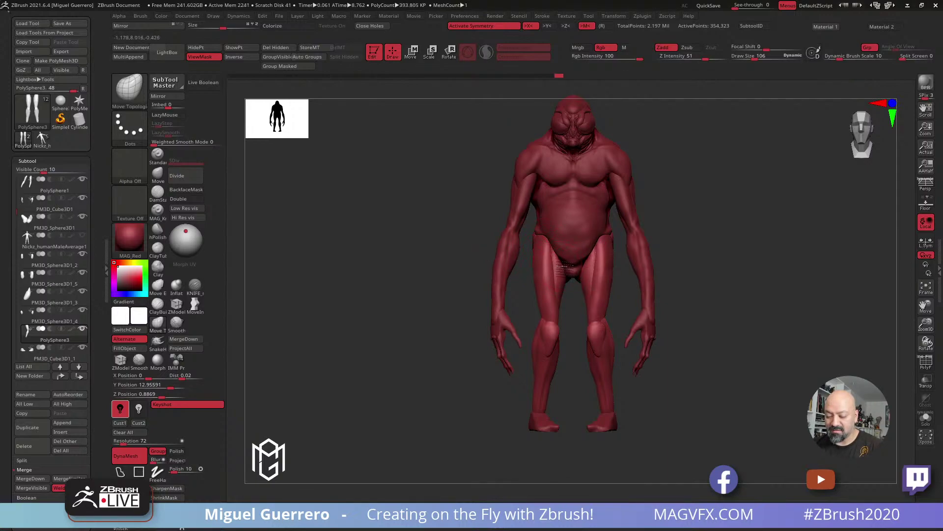
mouse_move(515, 259)
mouse_down()
mouse_move(399, 270)
mouse_move(459, 274)
mouse_move(423, 245)
mouse_move(494, 251)
mouse_up()
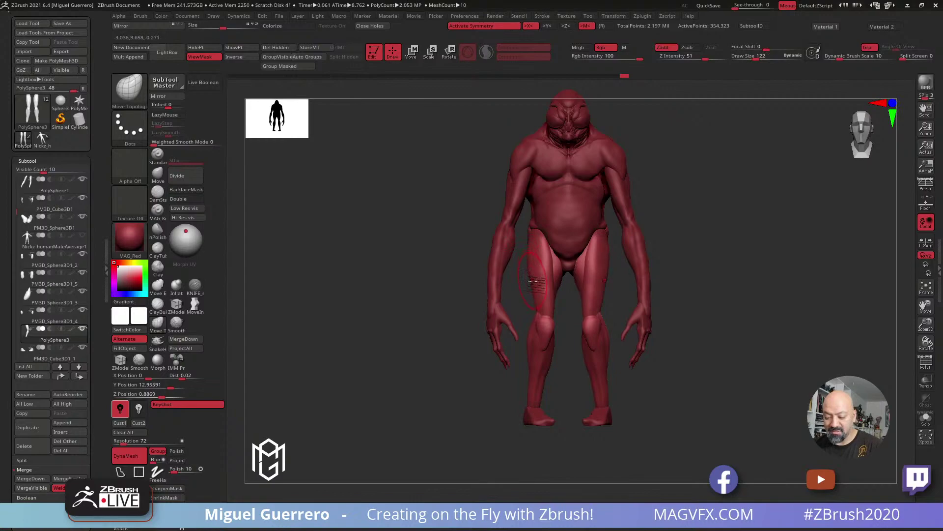
Mask the upper thighs and the lower legs, leaving only the lower thighs and kneecaps unmasked
mouse_move(407, 302)
mouse_down()
mouse_move(432, 309)
mouse_move(432, 326)
mouse_move(420, 286)
mouse_move(407, 295)
mouse_up()
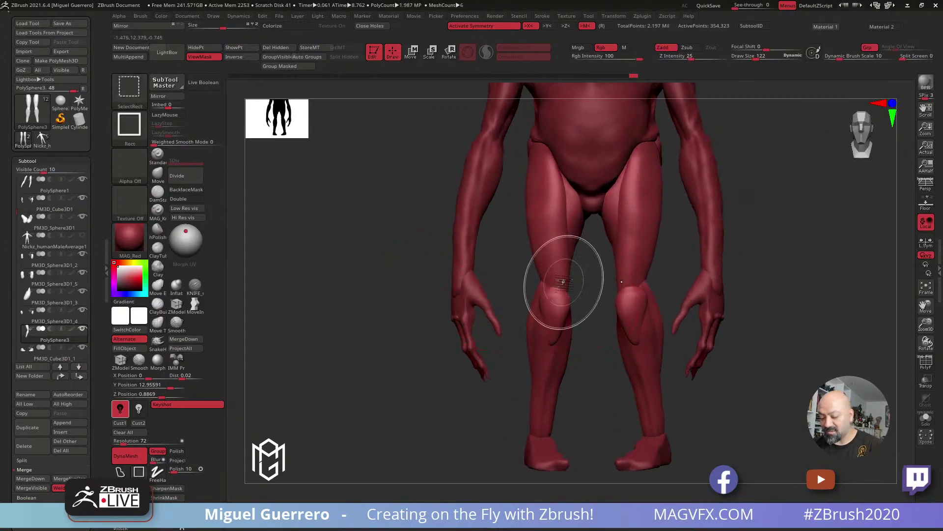
ctrl+shift+click(541, 263)
drag(411, 294, 529, 290)
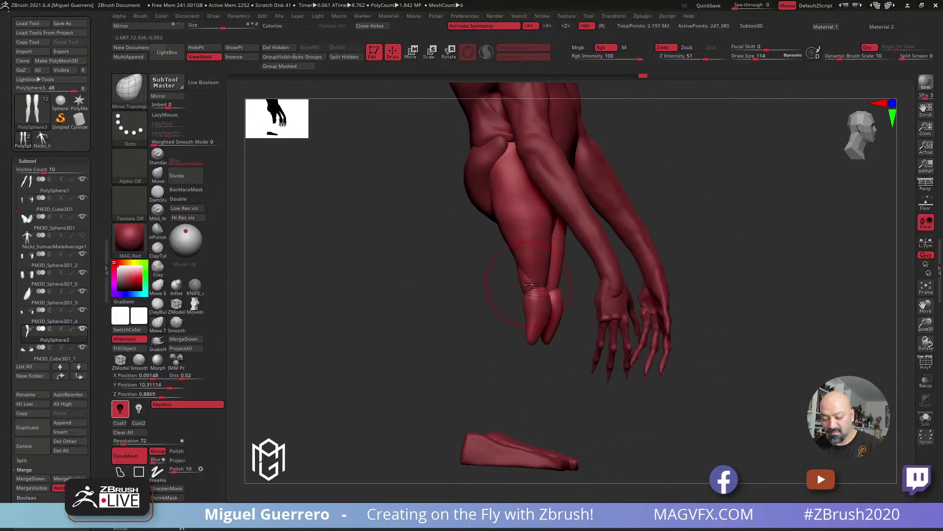
ctrl+drag(429, 209, 577, 406)
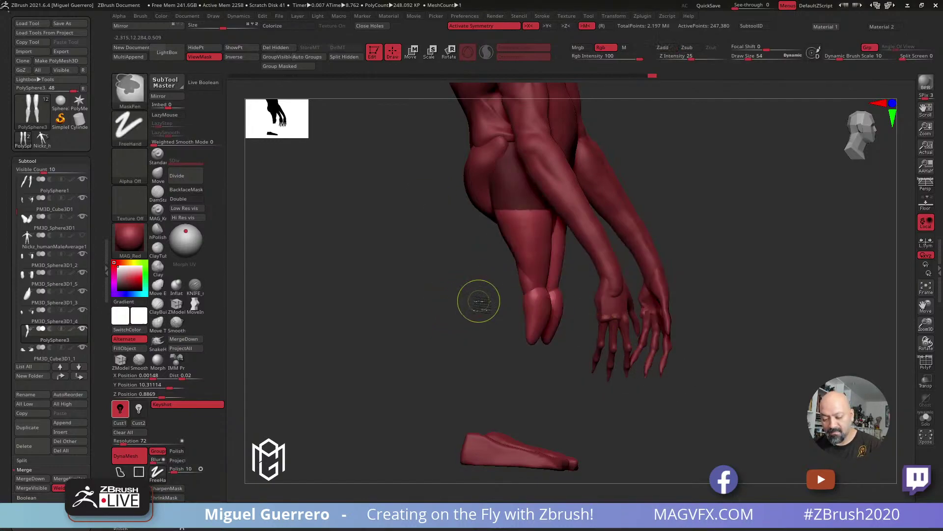
ctrl+click(457, 296)
ctrl+shift+click(423, 290)
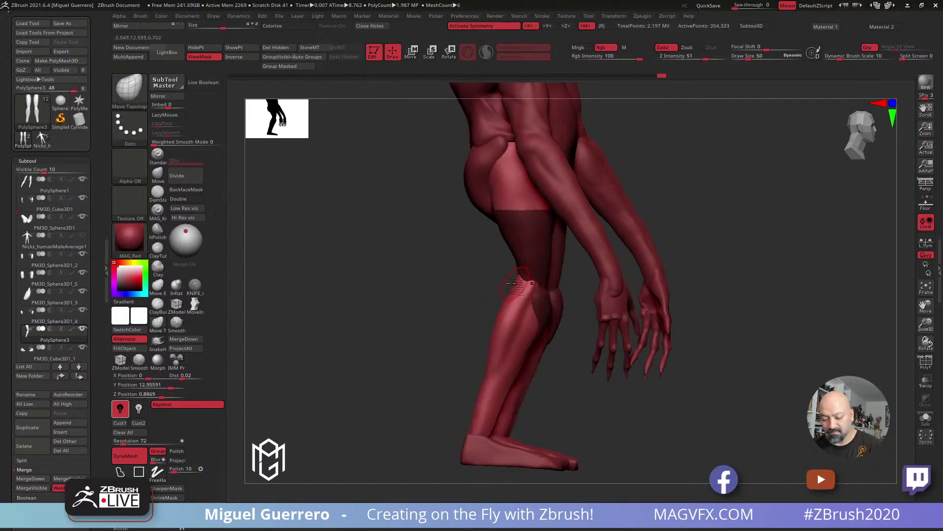
ctrl+click(452, 275)
Pull the lower back edge of the thighs down over the calves with the Move brush, starting at draw size 38
drag(452, 275, 458, 283)
key(bracketleft)
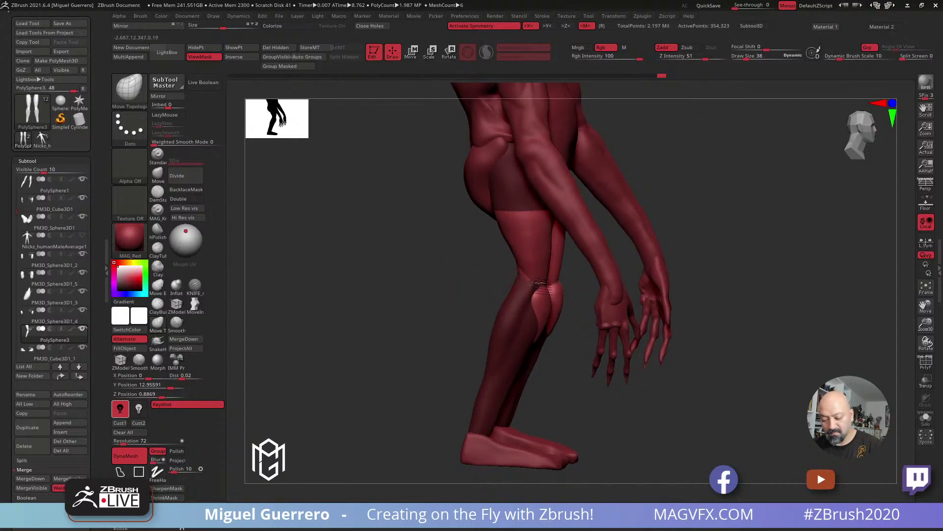
key(b)
key(m)
key(v)
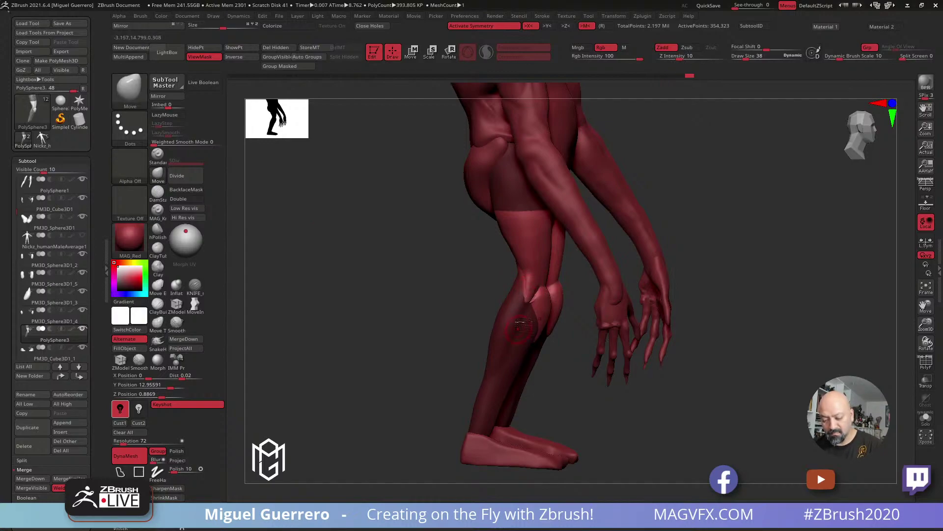
drag(466, 292, 519, 299)
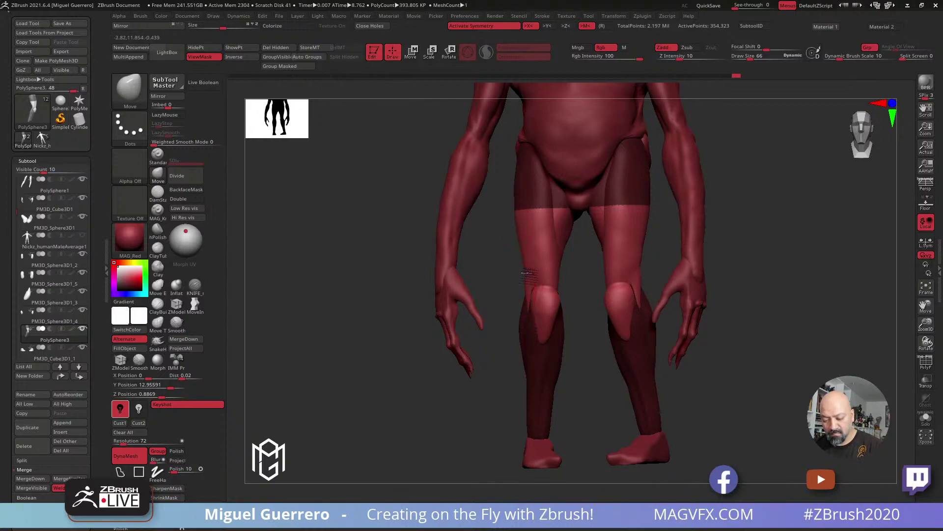
drag(505, 265, 550, 289)
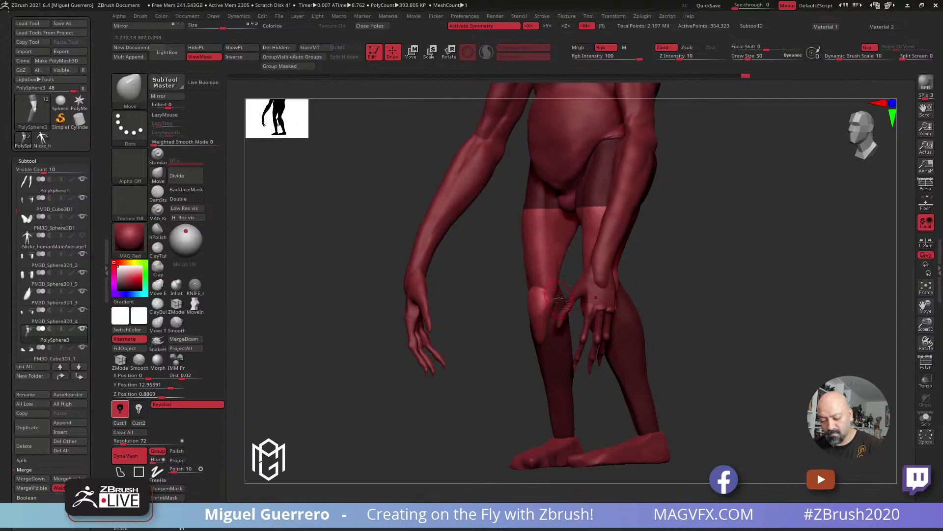
Extend the lower thighs down around the kneecaps with the SnakeHook brush at draw sizes 50 and 70, and clear the mask
click(157, 339)
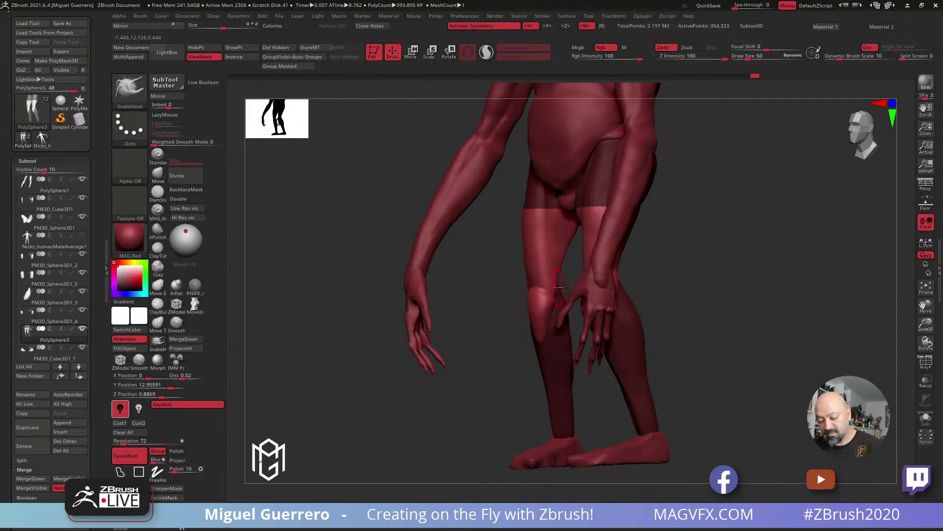
mouse_move(565, 307)
mouse_down()
mouse_move(510, 307)
mouse_move(573, 320)
mouse_up()
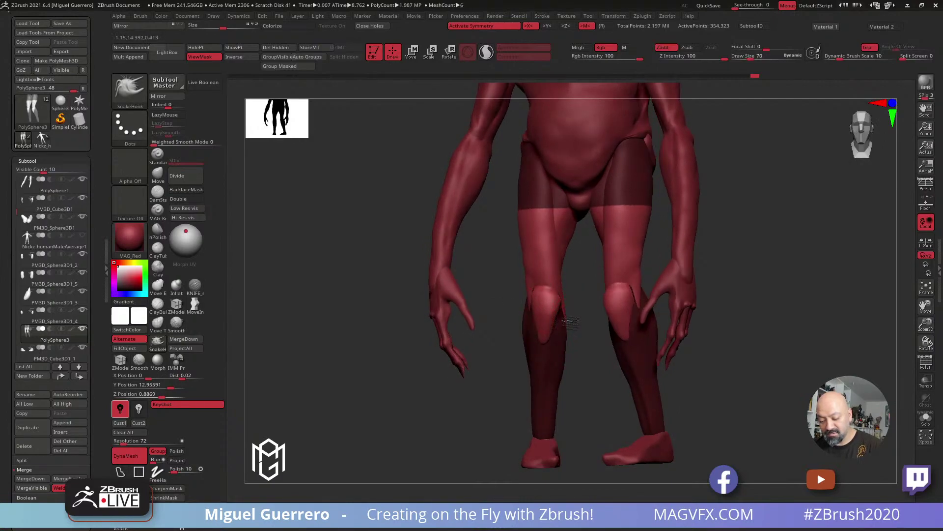
drag(567, 337, 564, 339)
drag(506, 287, 533, 288)
mouse_move(544, 335)
mouse_down()
mouse_move(560, 282)
mouse_move(517, 270)
mouse_move(499, 278)
mouse_move(546, 271)
mouse_move(510, 271)
mouse_up()
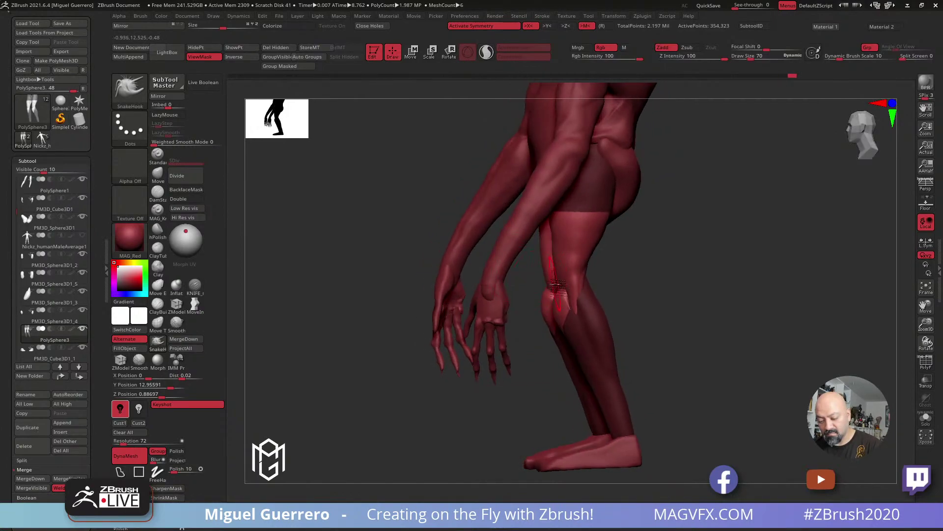
mouse_move(421, 269)
mouse_down()
mouse_move(540, 275)
mouse_move(549, 233)
mouse_up()
mouse_move(413, 229)
alt+mouse_down()
mouse_move(421, 252)
mouse_move(404, 255)
alt+mouse_up()
shift+drag(546, 235, 539, 247)
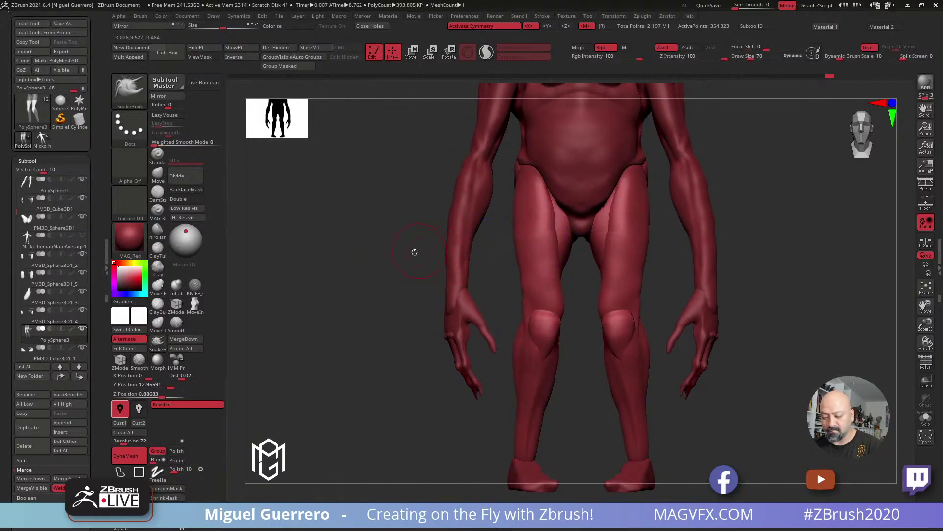
Reshape the back of the upper arms below the shoulders with the SnakeHook brush at draw size 102
ctrl+right_drag(425, 302, 416, 278)
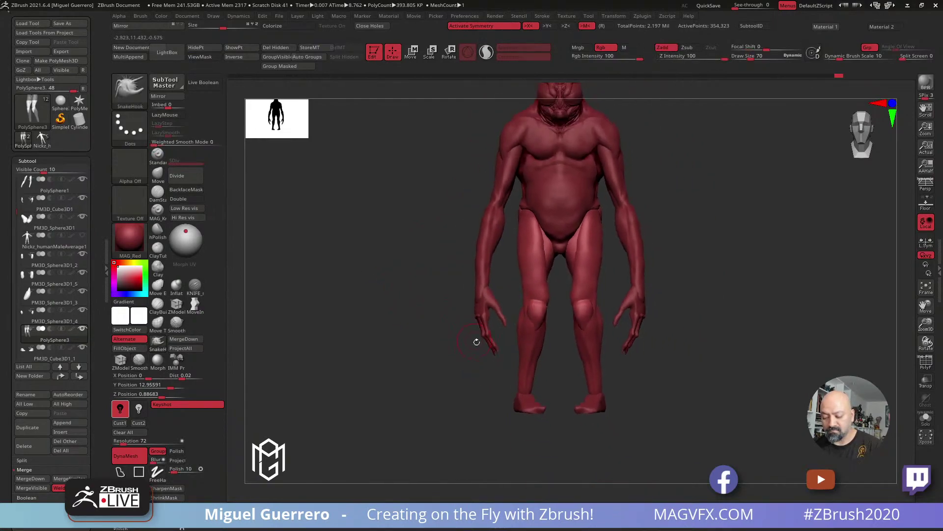
mouse_move(409, 350)
alt+mouse_down()
mouse_move(414, 362)
mouse_move(386, 354)
mouse_move(390, 348)
mouse_move(396, 353)
mouse_move(379, 353)
mouse_move(385, 361)
alt+mouse_up()
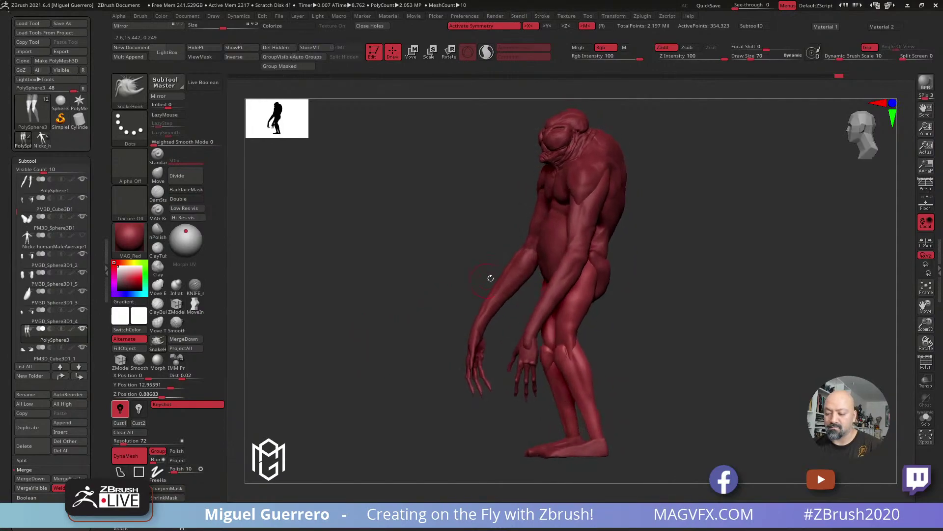
alt+click(581, 211)
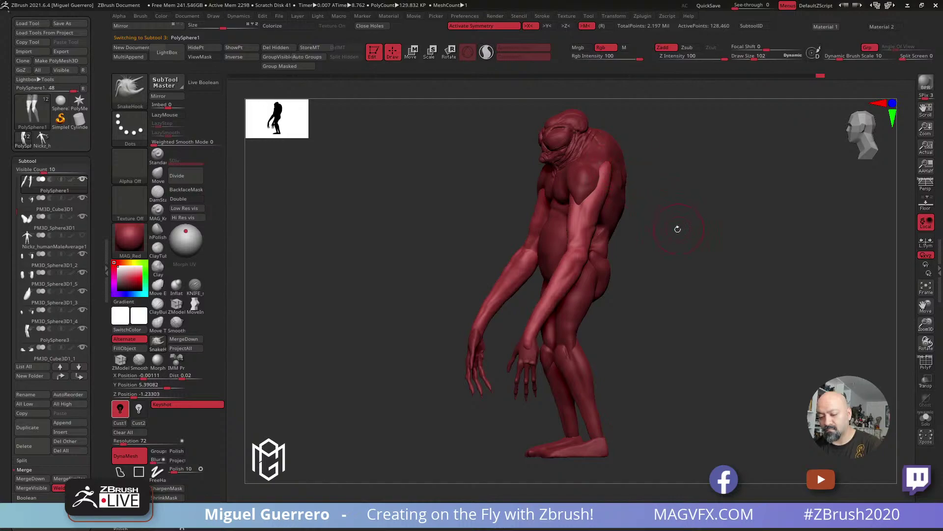
drag(679, 227, 600, 175)
drag(681, 217, 614, 192)
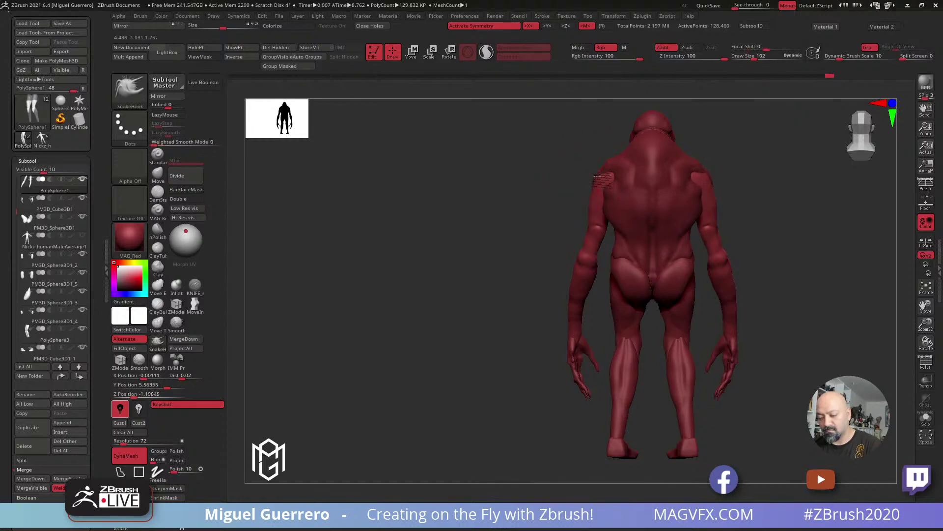
drag(529, 185, 614, 182)
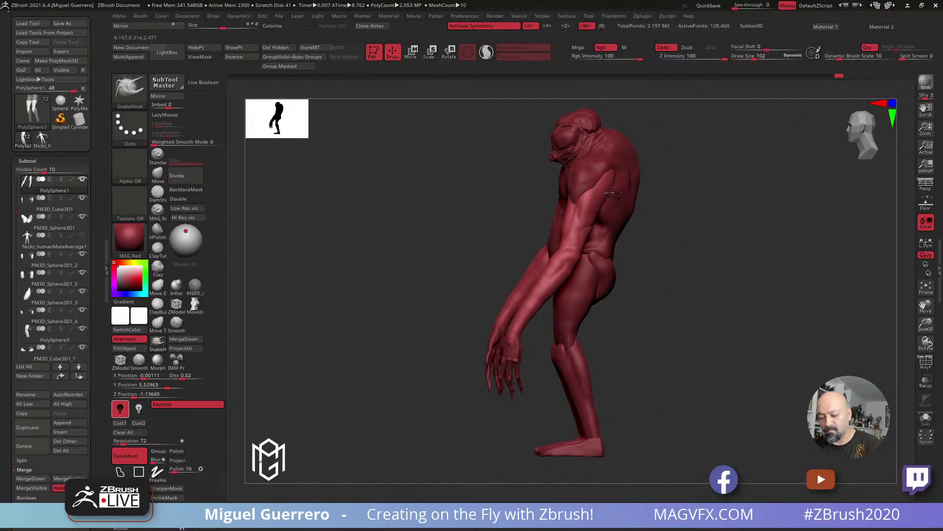
drag(484, 204, 486, 241)
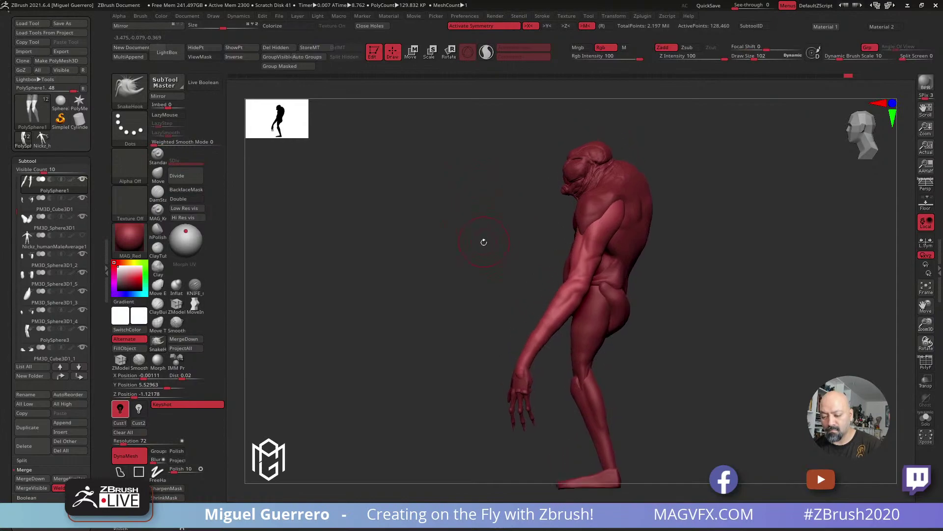
Reshape and smooth the pelvis piece around the hips and buttocks, using the SnakeHook brush at draw sizes 58 and 94
alt+click(602, 290)
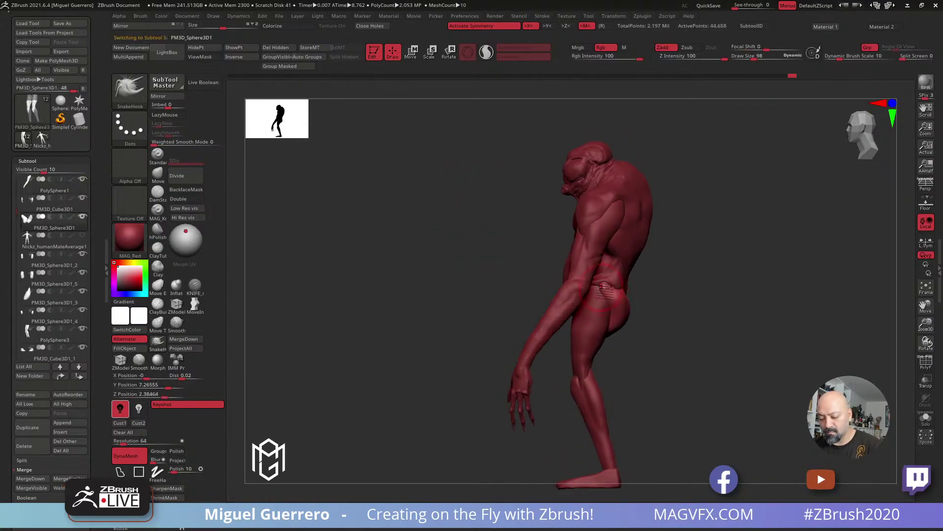
key(bracketleft)
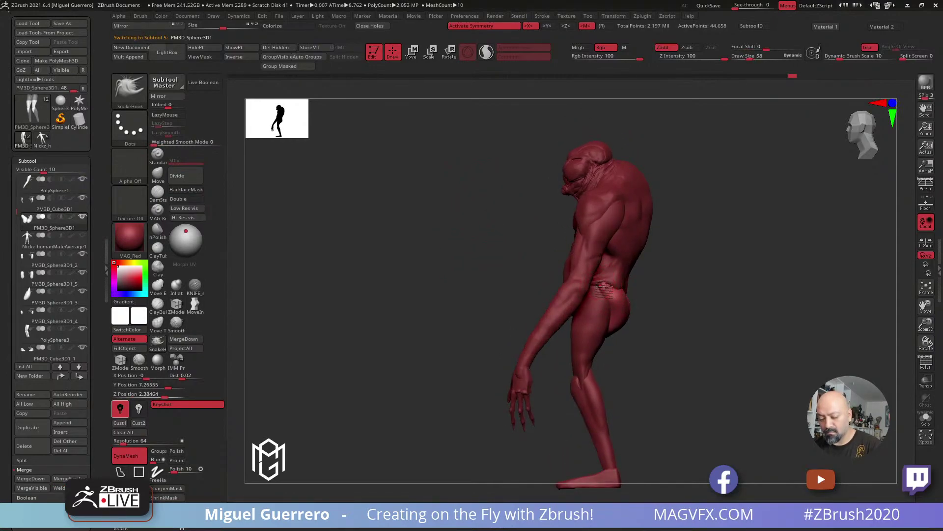
drag(526, 271, 584, 284)
key(shift)
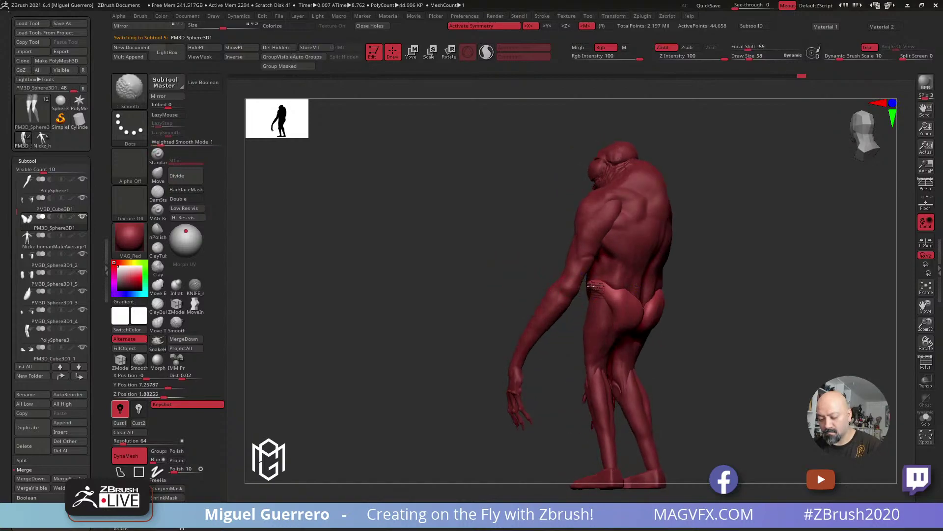
mouse_move(480, 261)
mouse_down()
mouse_move(501, 173)
mouse_move(591, 294)
mouse_up()
key(bracketright)
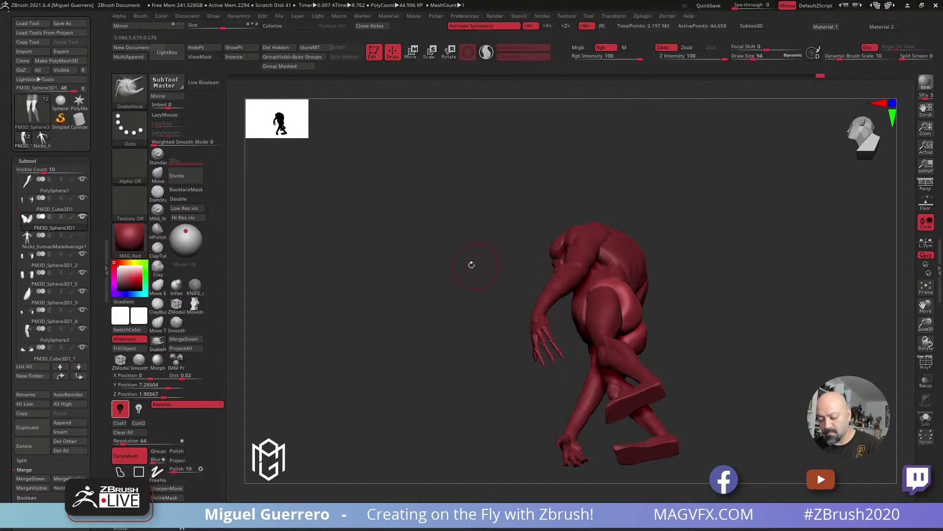
drag(474, 263, 560, 313)
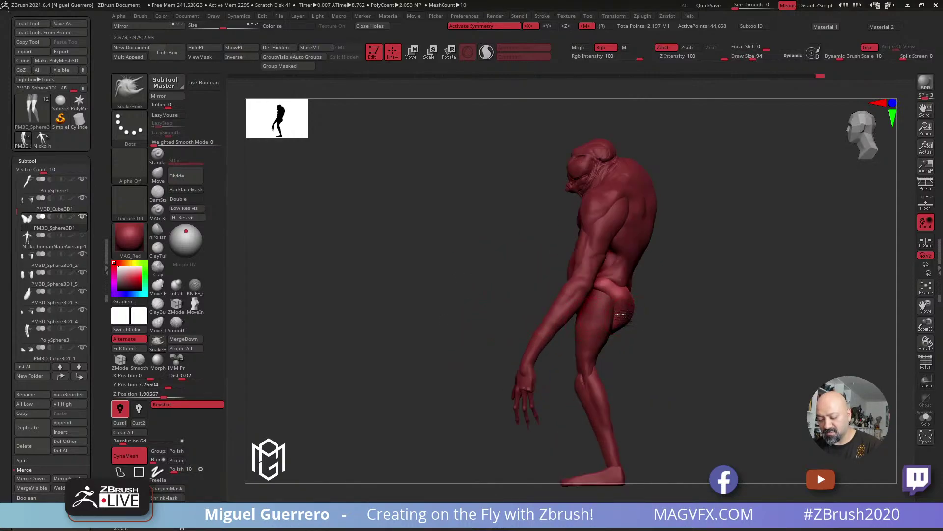
alt+drag(488, 285, 475, 260)
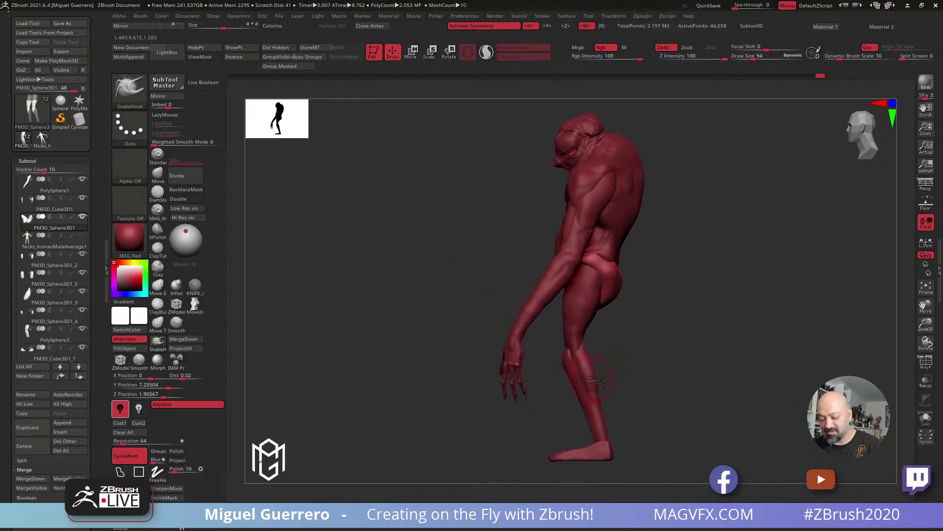
Append a Sphere3D as a new subtool and make it the active one
alt+click(595, 369)
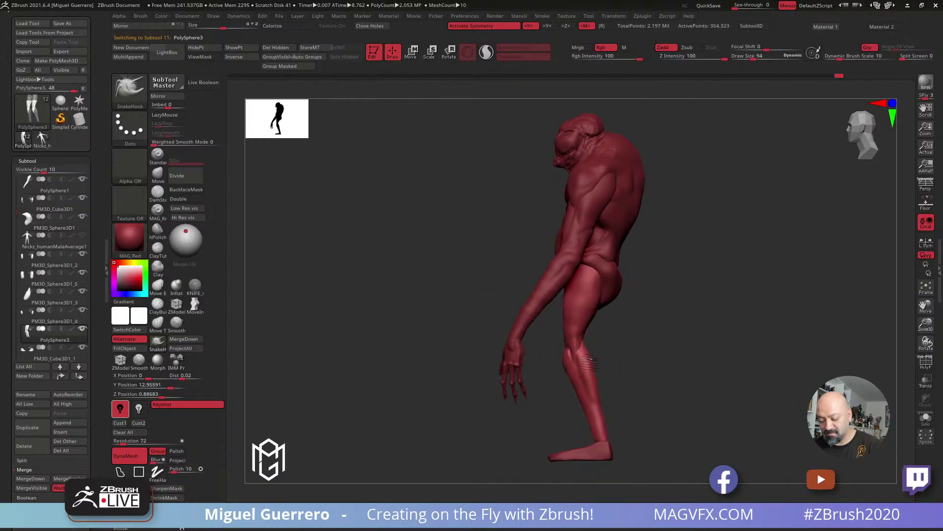
drag(569, 422, 479, 354)
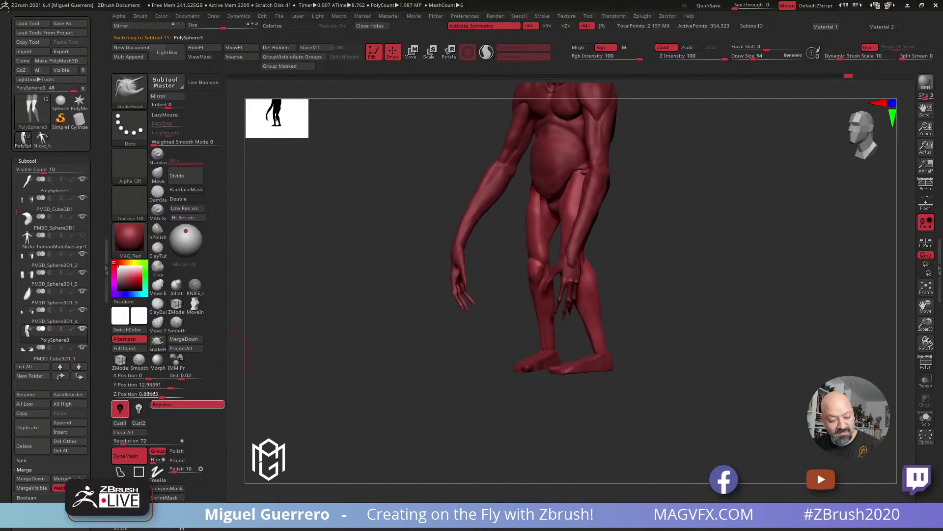
click(62, 423)
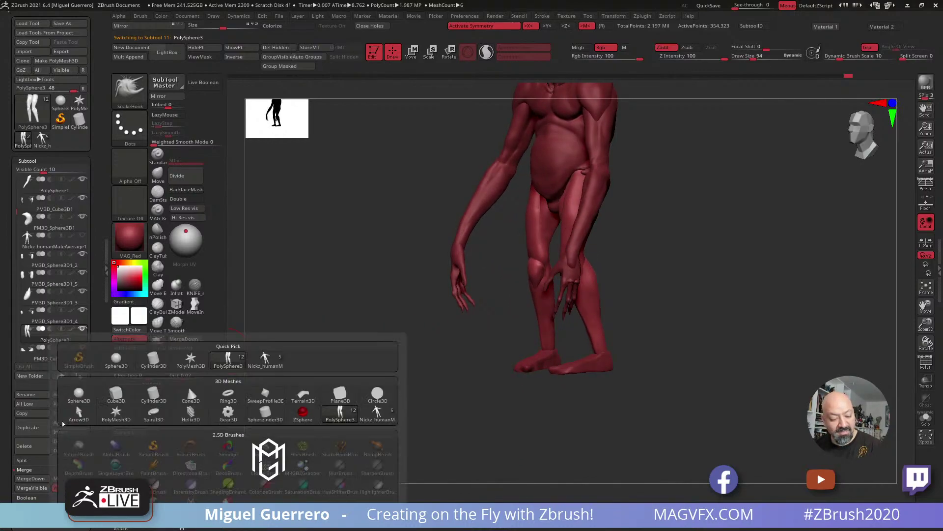
click(78, 394)
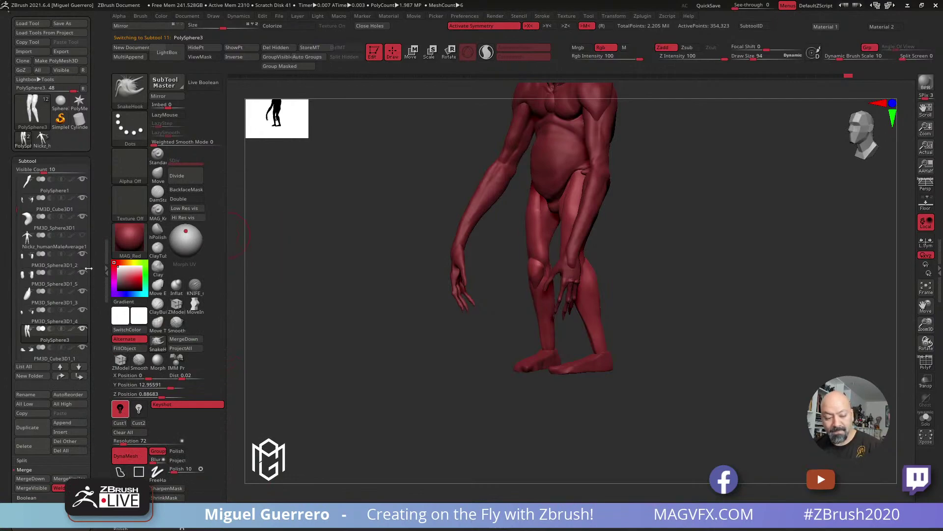
scroll(49, 294, down, 3)
click(30, 298)
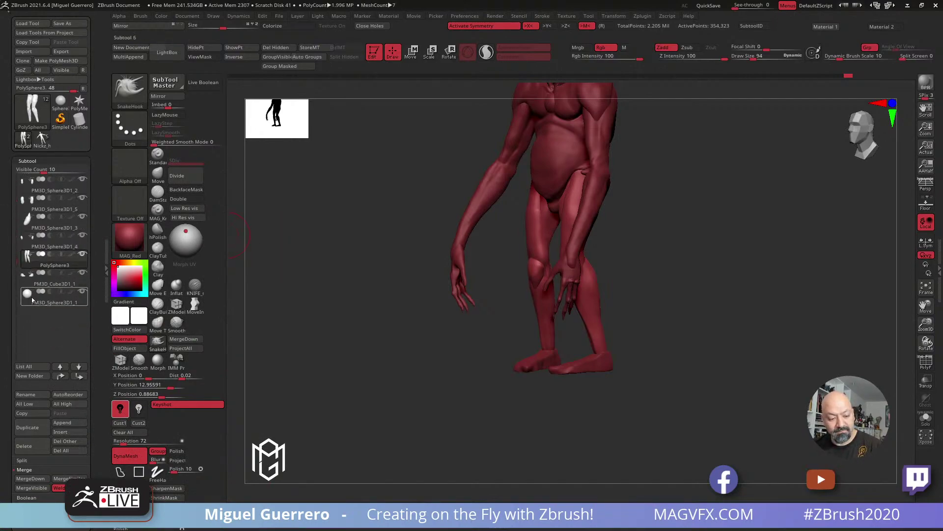
Move the new sphere down onto one ankle and centre it on the joint in front and side views
key(w)
shift+drag(320, 196, 471, 214)
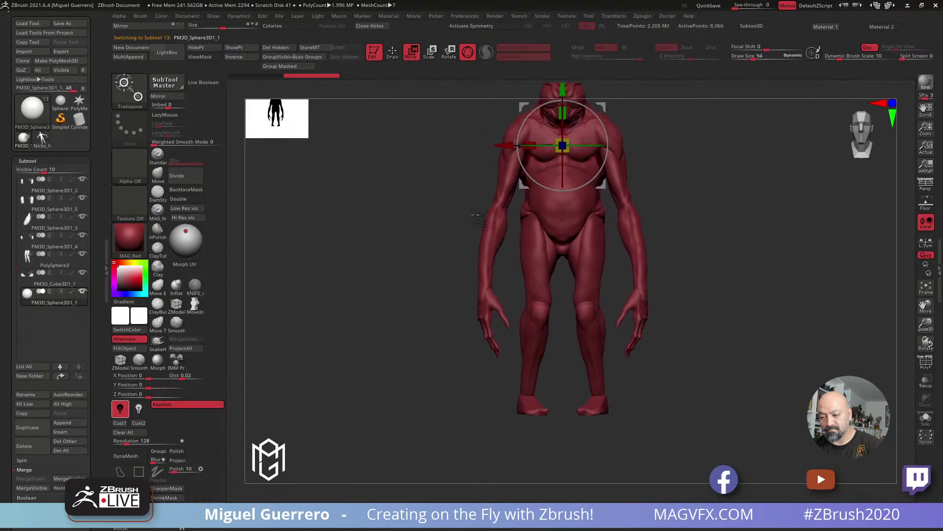
drag(561, 140, 526, 397)
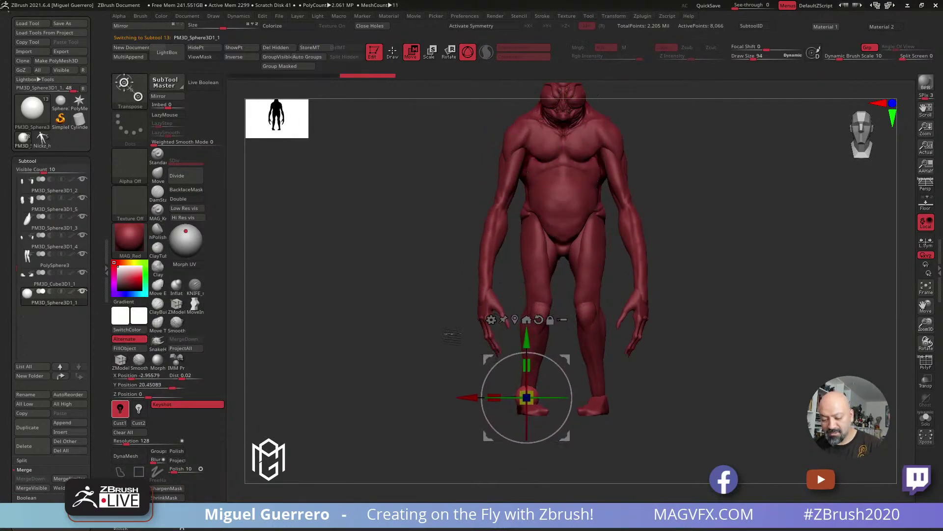
alt+drag(447, 406, 444, 339)
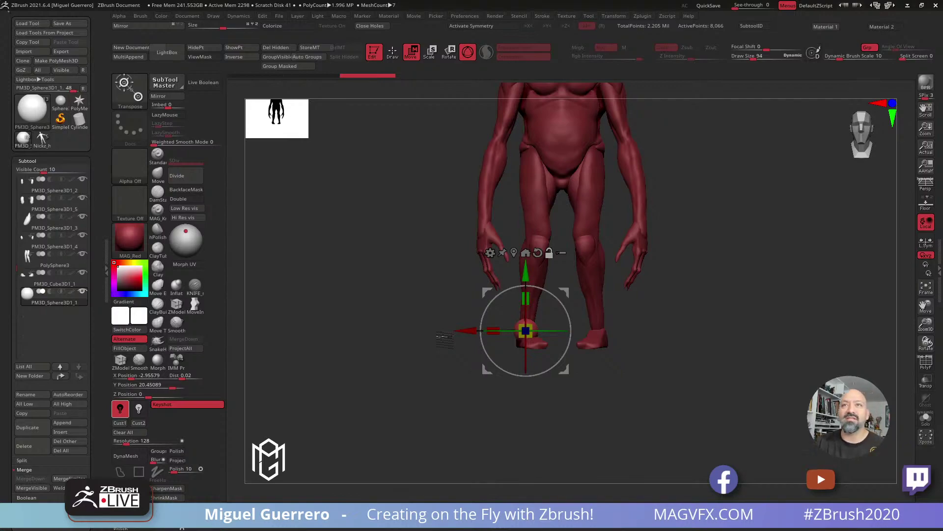
ctrl+right_drag(442, 332, 459, 386)
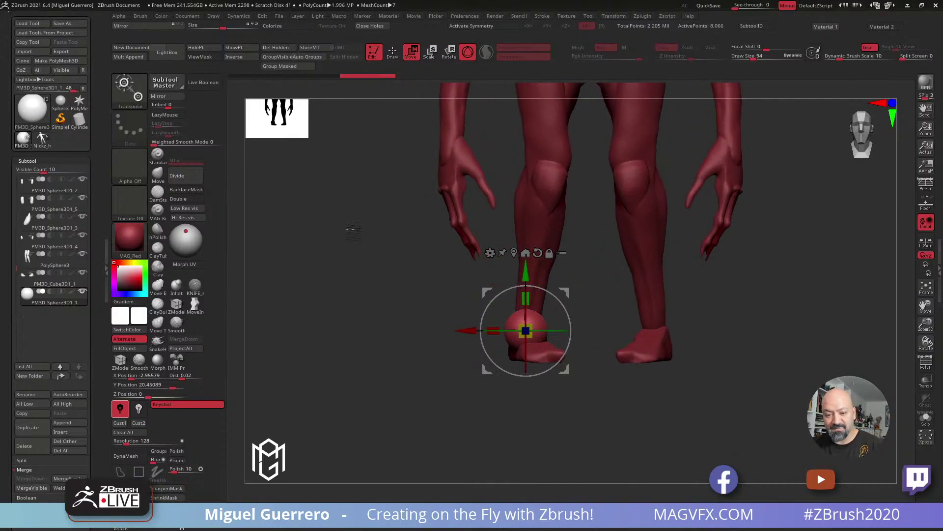
click(392, 53)
click(411, 51)
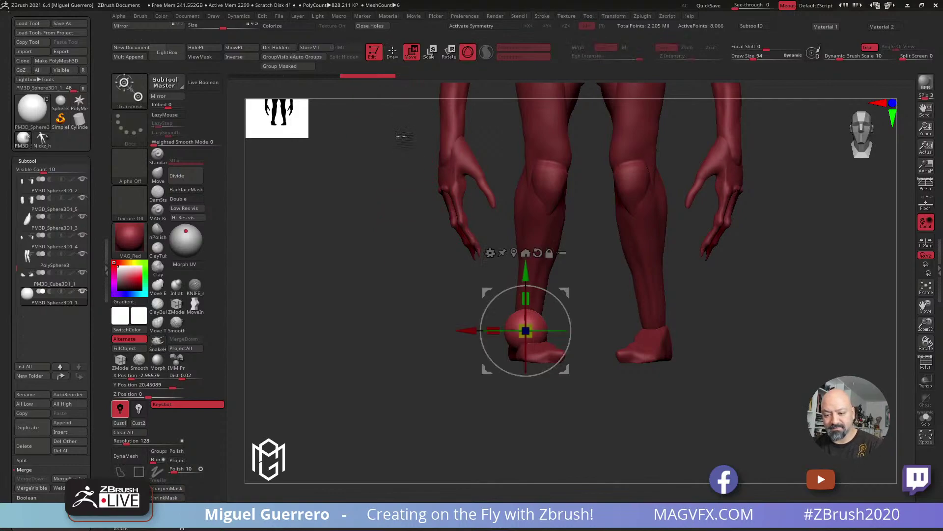
drag(493, 289, 494, 289)
right_drag(434, 300, 476, 302)
drag(493, 288, 446, 288)
mouse_move(446, 288)
right_down()
mouse_move(432, 289)
mouse_move(479, 295)
right_up()
Activate the Move brush and convert the ankle sphere to a DynaMesh at resolution 56
click(391, 53)
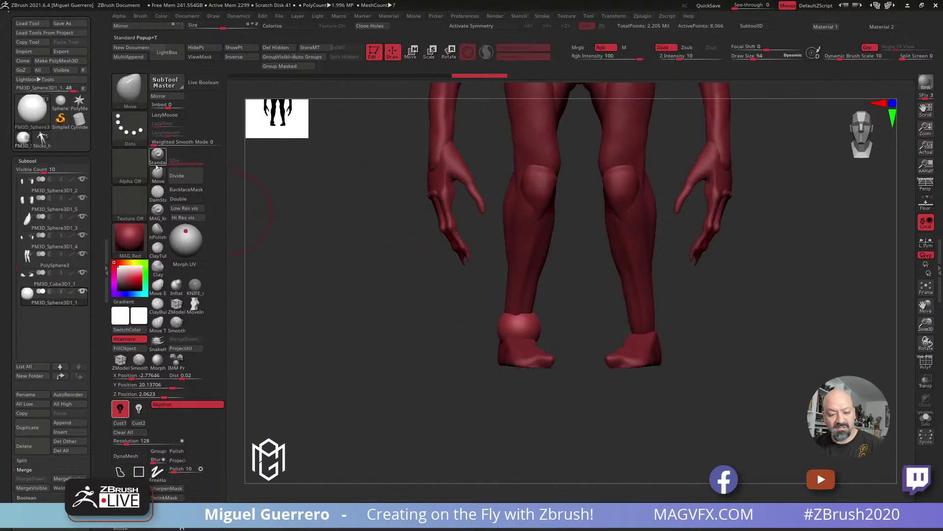
key(b)
key(m)
key(v)
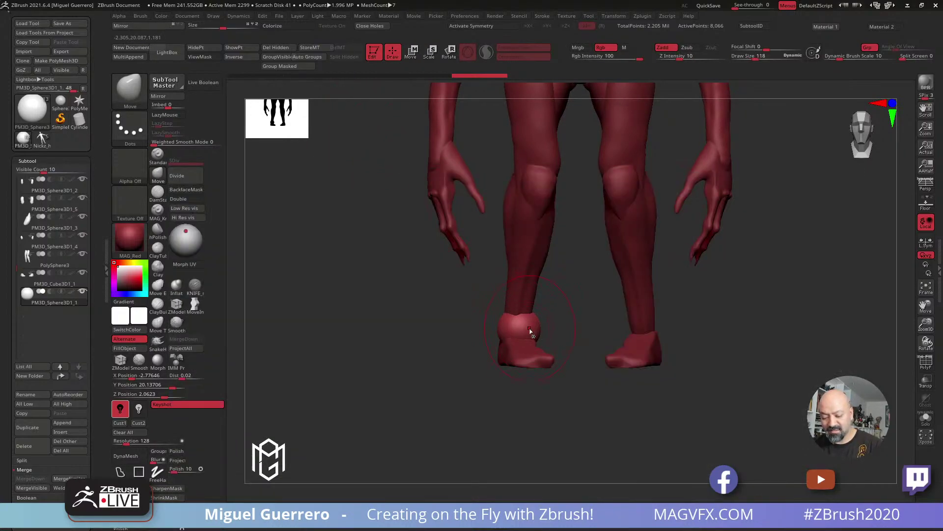
click(126, 455)
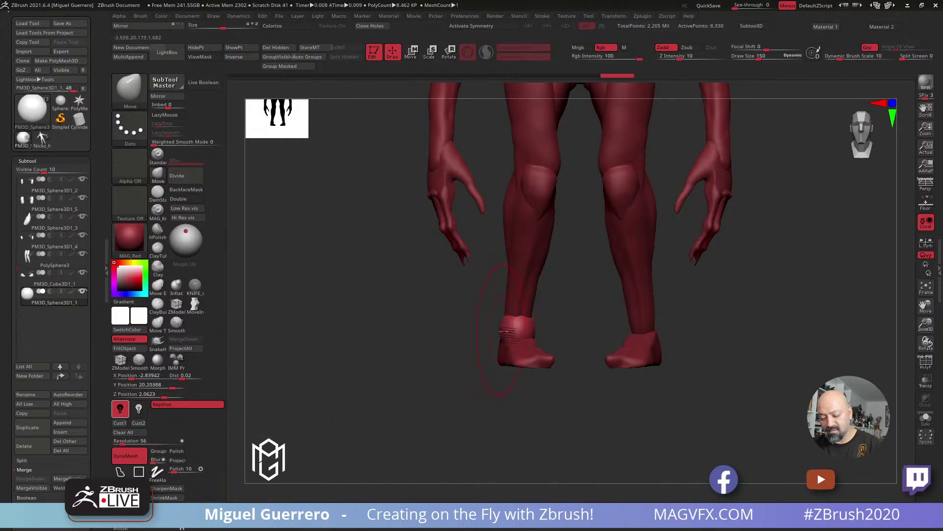
Fit the sphere tightly around the ankle with the Move brush, going from draw size 150 to 82
drag(512, 332, 507, 332)
drag(441, 315, 508, 326)
mouse_move(565, 314)
mouse_down()
mouse_move(505, 329)
mouse_move(531, 332)
mouse_move(470, 318)
mouse_move(527, 329)
mouse_up()
key(bracketleft)
key(bracketleft)
mouse_move(465, 315)
mouse_down()
mouse_move(437, 314)
mouse_move(550, 329)
mouse_up()
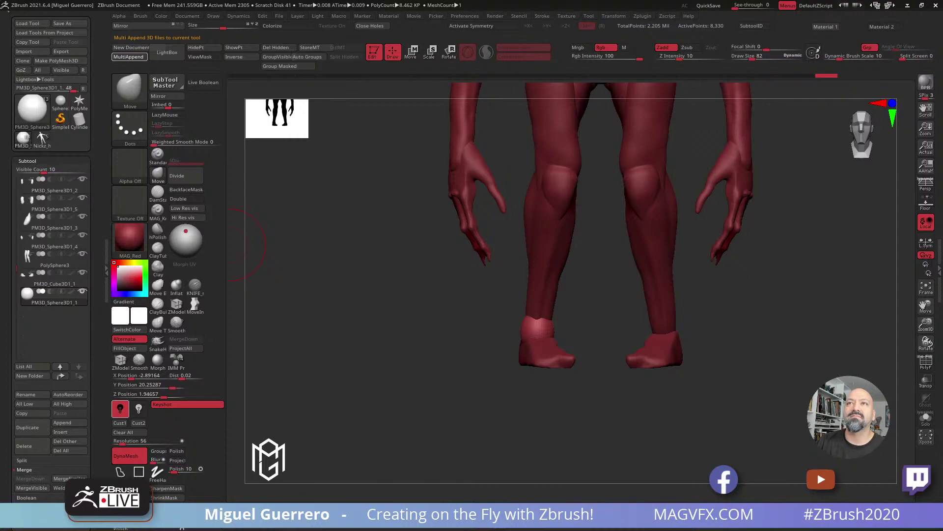
Mirror the ankle sphere to the other leg and turn on X symmetry
click(182, 101)
click(420, 253)
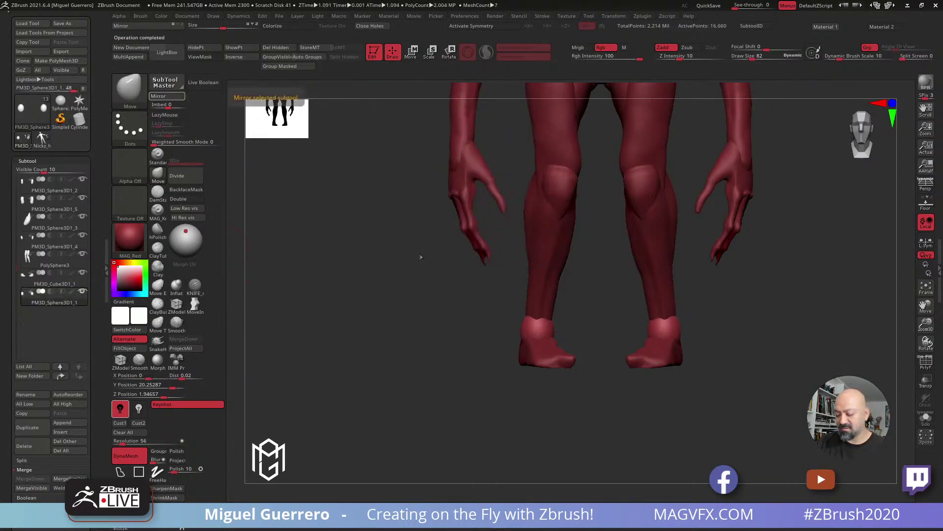
key(x)
alt+drag(515, 320, 496, 377)
key(f)
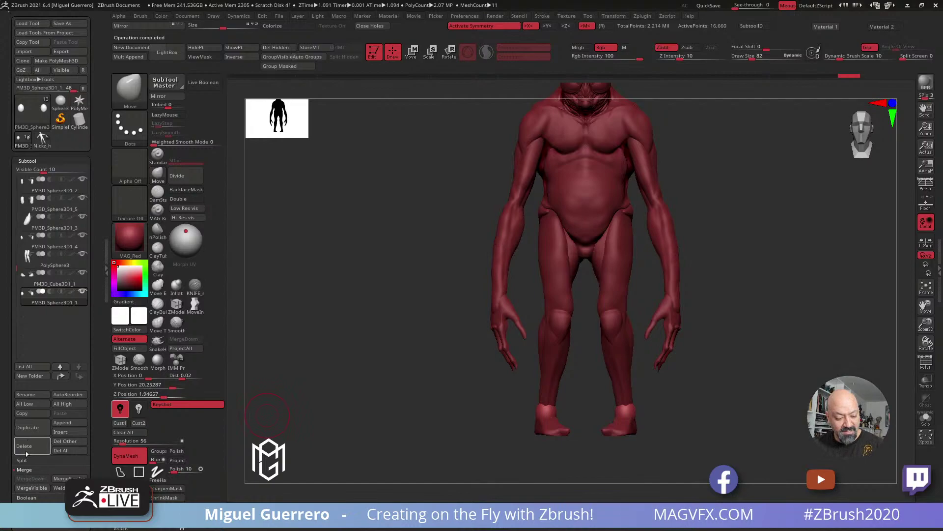
Duplicate the ankle spheres and move the copies up onto both wrists, aligning them from front and side views
click(24, 431)
key(w)
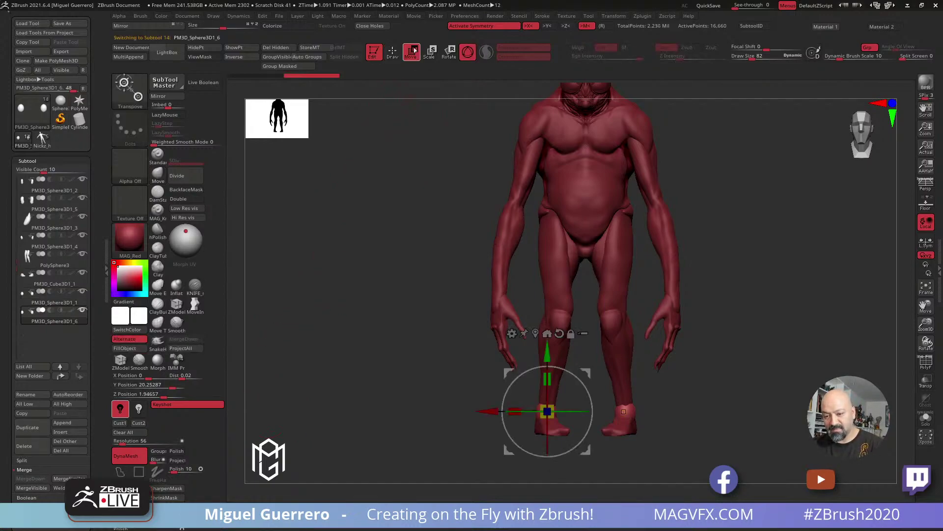
drag(547, 412, 494, 294)
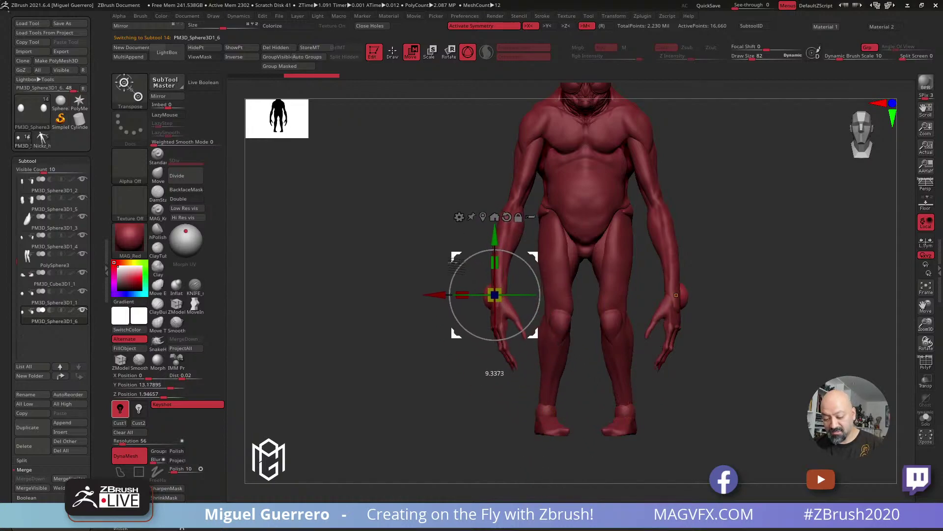
shift+drag(373, 295, 575, 295)
drag(539, 262, 557, 265)
shift+drag(680, 362, 597, 359)
drag(557, 263, 560, 263)
shift+drag(508, 248, 589, 251)
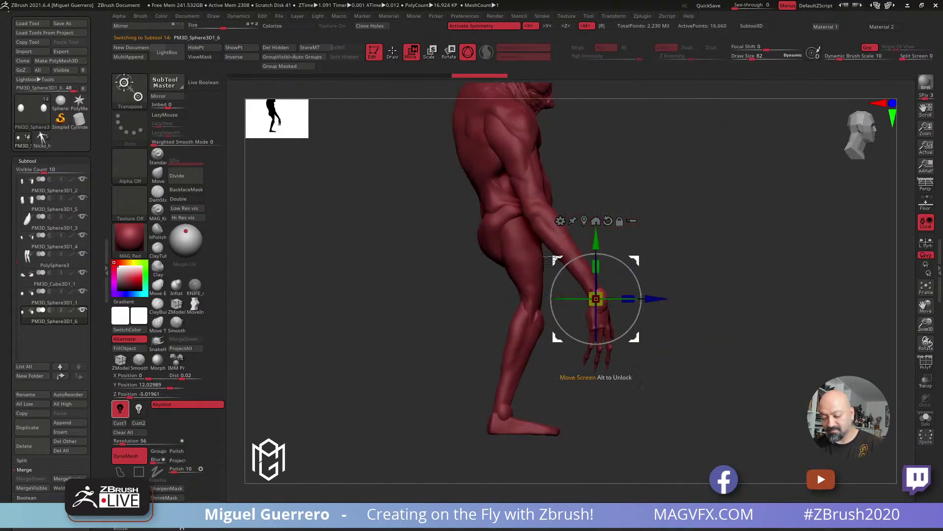
Shape the wrist spheres to fit the wrists with the Move brush at draw size 82, then smooth them
key(q)
mouse_move(590, 299)
mouse_down()
mouse_move(615, 299)
mouse_move(604, 296)
mouse_up()
key(ctrl+z)
mouse_move(607, 293)
shift+right_down()
mouse_move(639, 305)
mouse_move(604, 315)
shift+right_up()
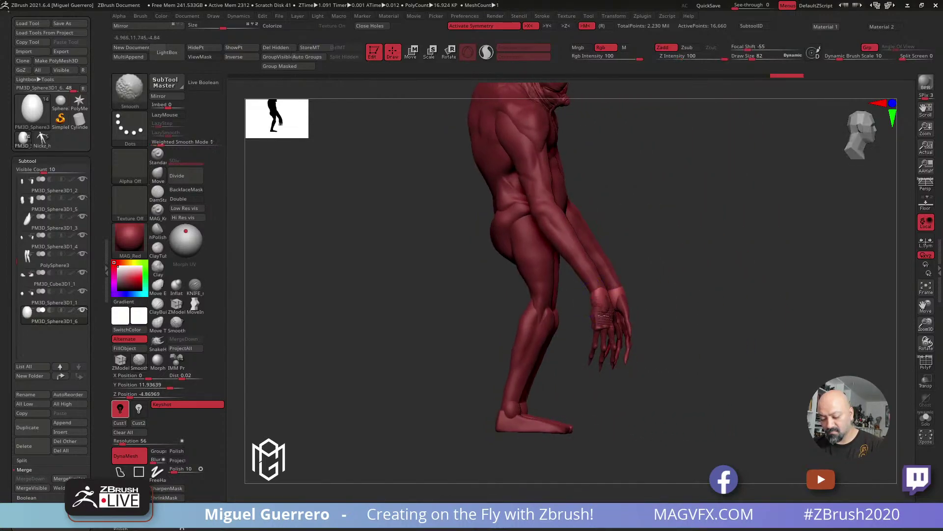
shift+drag(607, 307, 620, 299)
Select the legs and reshape the calves with the Move brush at draw sizes 66 and 98, then smooth them
mouse_move(663, 337)
right_down()
mouse_move(554, 311)
mouse_move(565, 322)
right_up()
alt+click(616, 277)
alt+right_drag(492, 255, 445, 284)
right_drag(421, 246, 414, 267)
right_drag(480, 303, 407, 284)
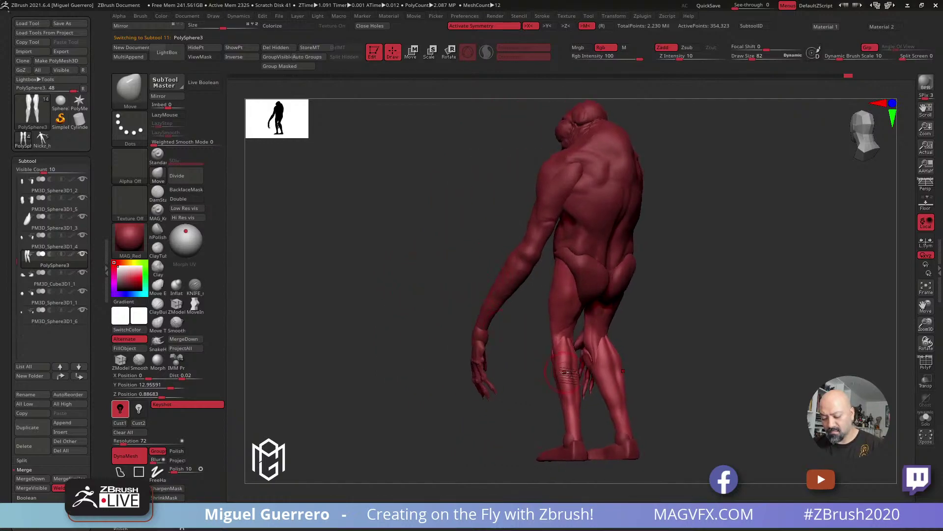
key(bracketleft)
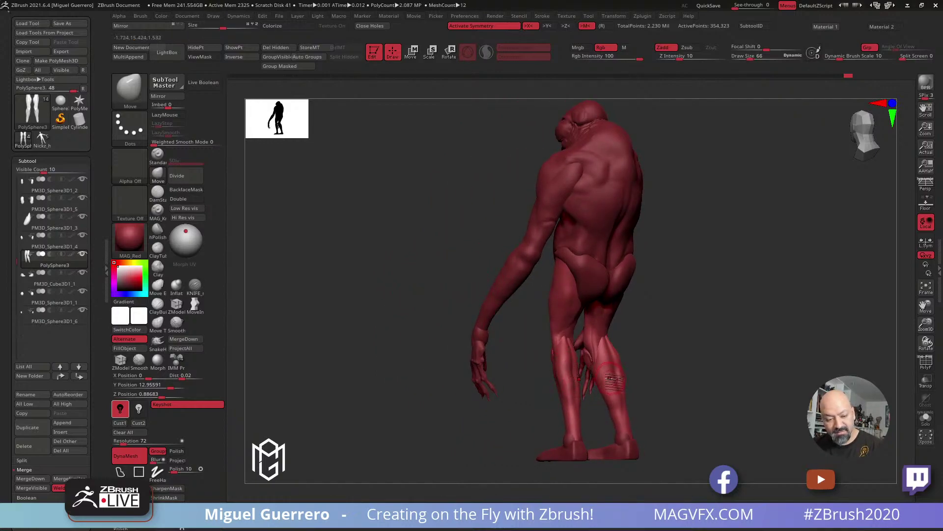
key(bracketright)
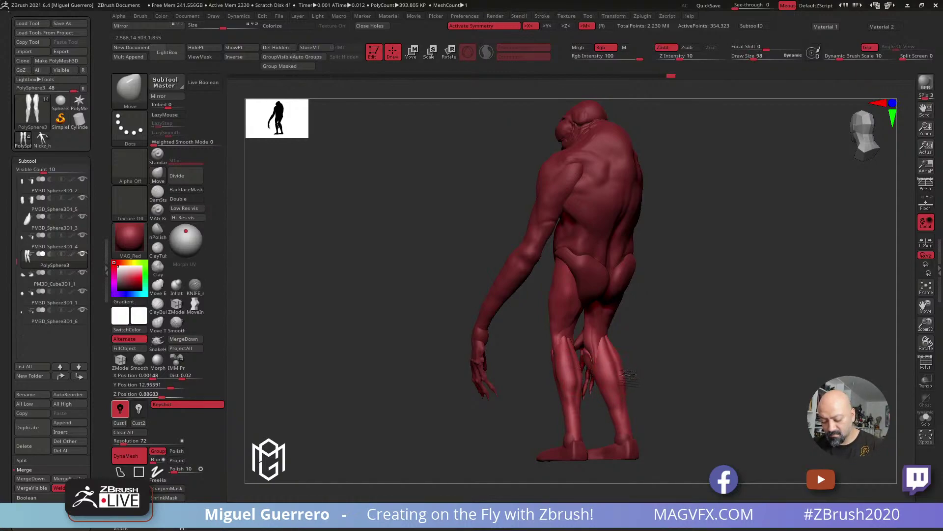
key(shift)
shift+drag(618, 365, 620, 376)
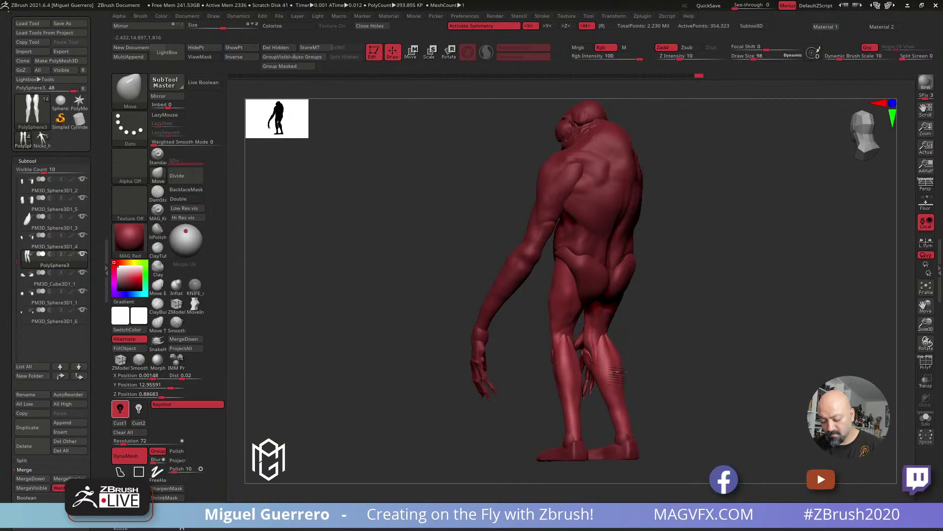
Refine the backs of the lower legs with the KNIFE brush at draw size 98 and smooth the calves
mouse_move(531, 407)
mouse_down()
mouse_move(285, 346)
mouse_move(354, 331)
mouse_up()
click(195, 286)
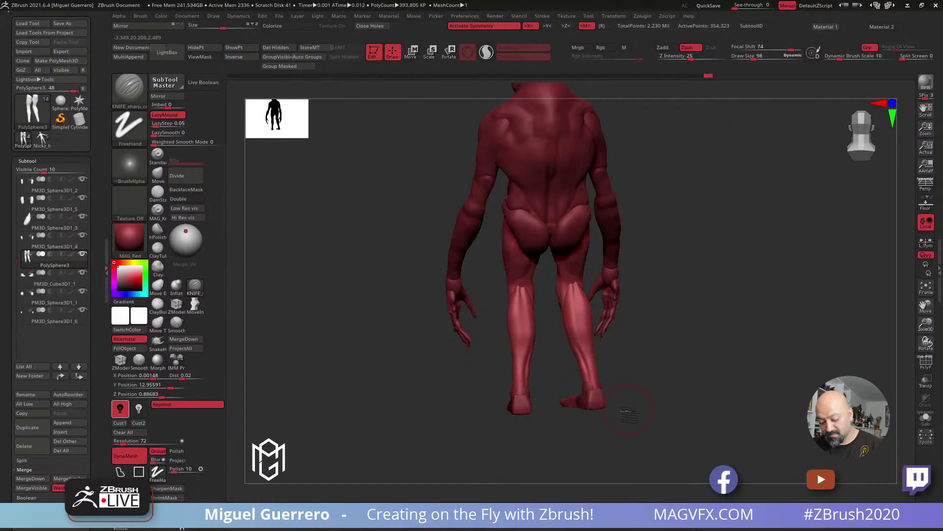
drag(625, 406, 592, 344)
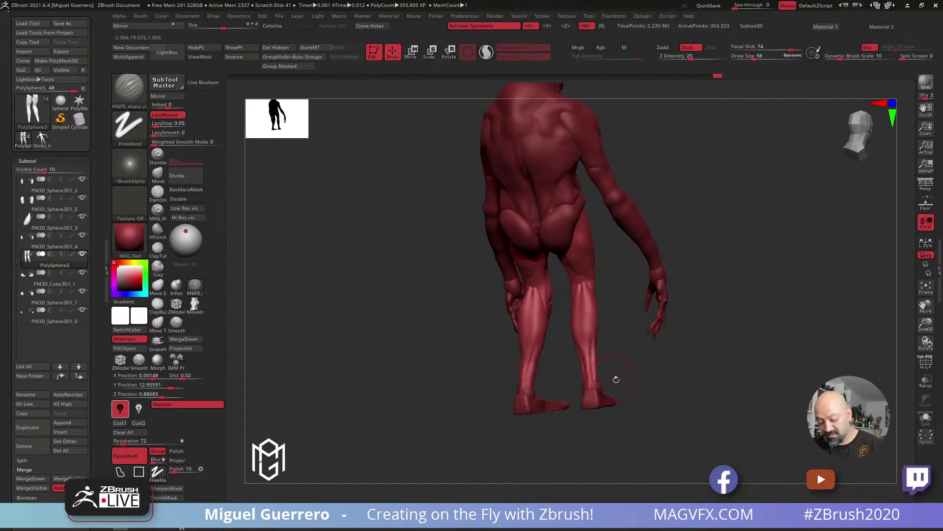
drag(612, 379, 587, 359)
drag(519, 306, 491, 327)
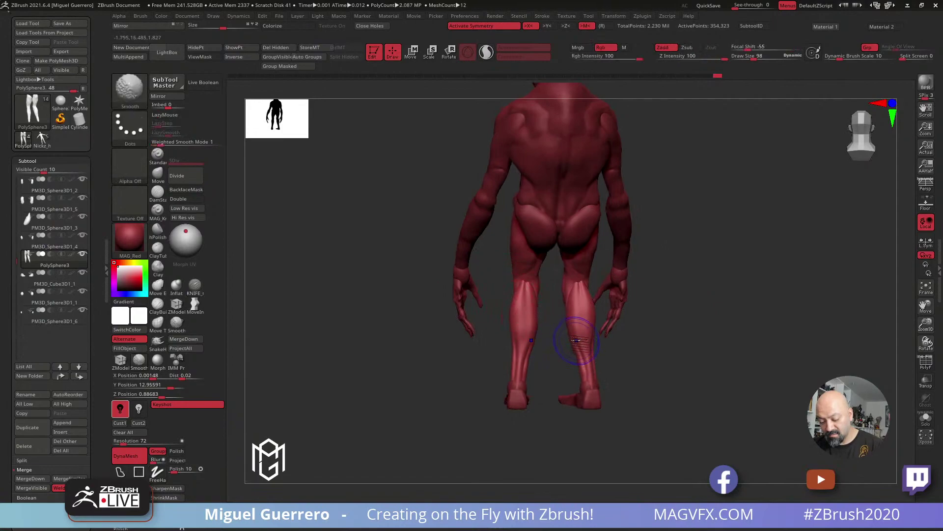
Adjust the calf and shin contours from back and side with the Move brush at draw sizes 102 and 90
click(157, 176)
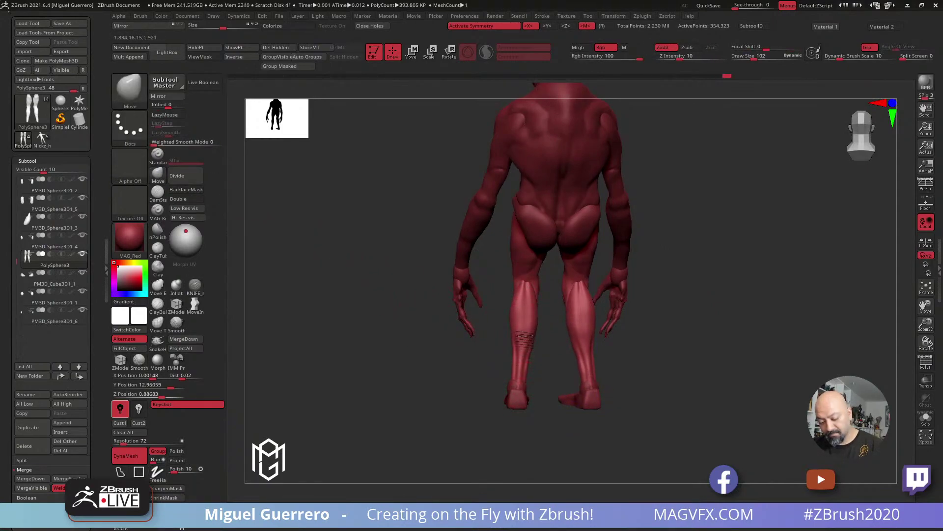
right_drag(528, 322, 541, 307)
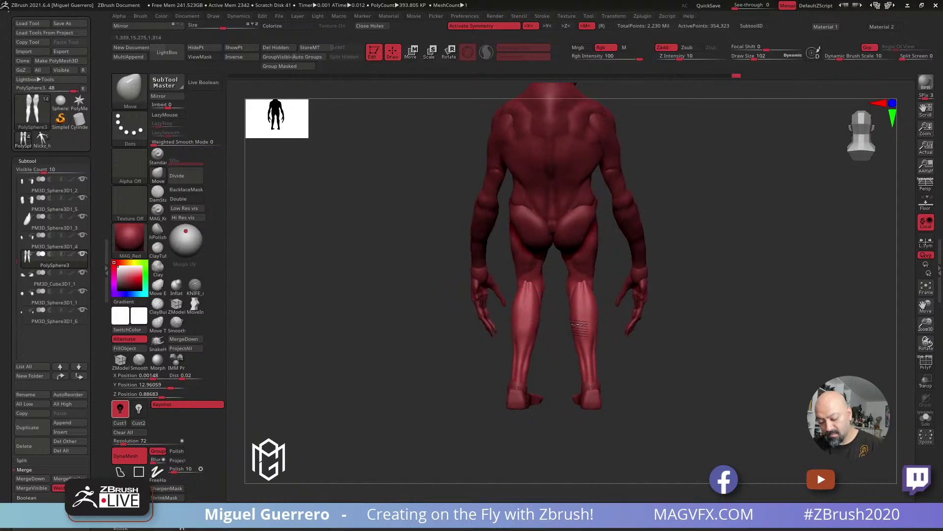
drag(376, 292, 457, 306)
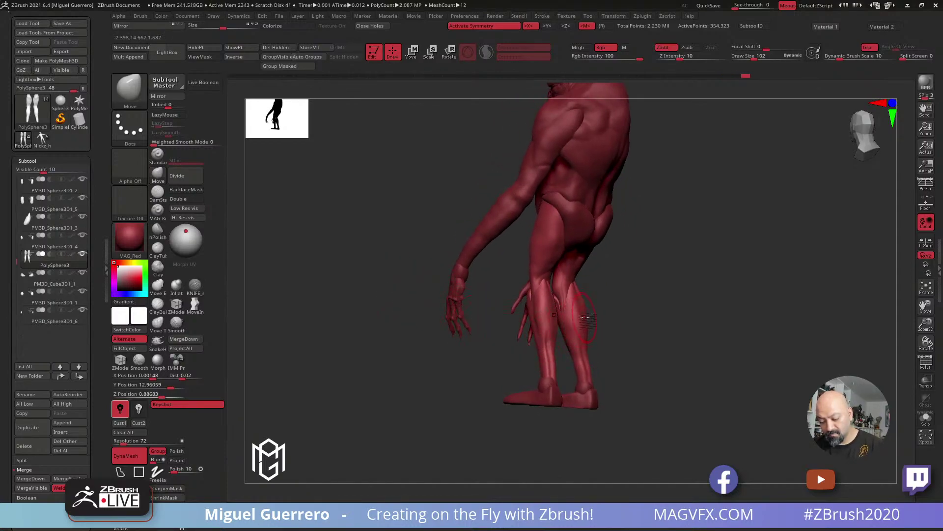
right_drag(590, 317, 590, 356)
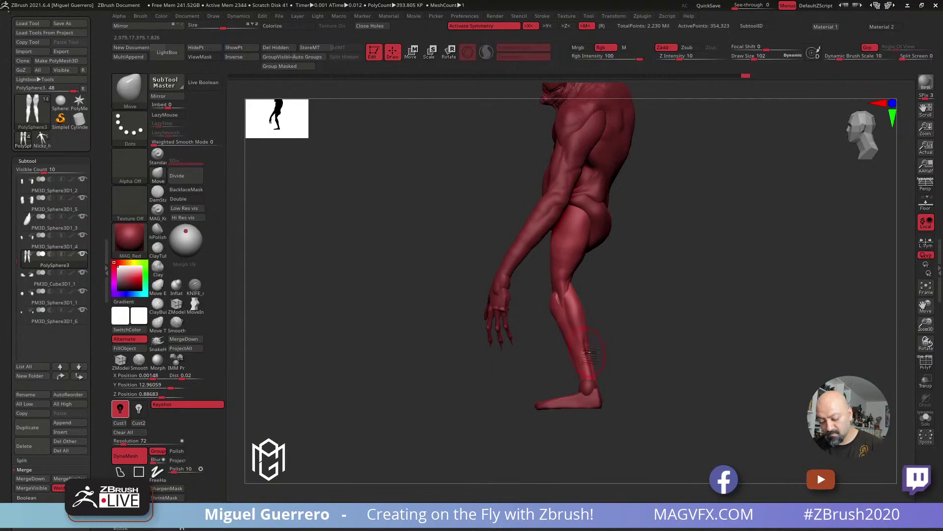
key(bracketright)
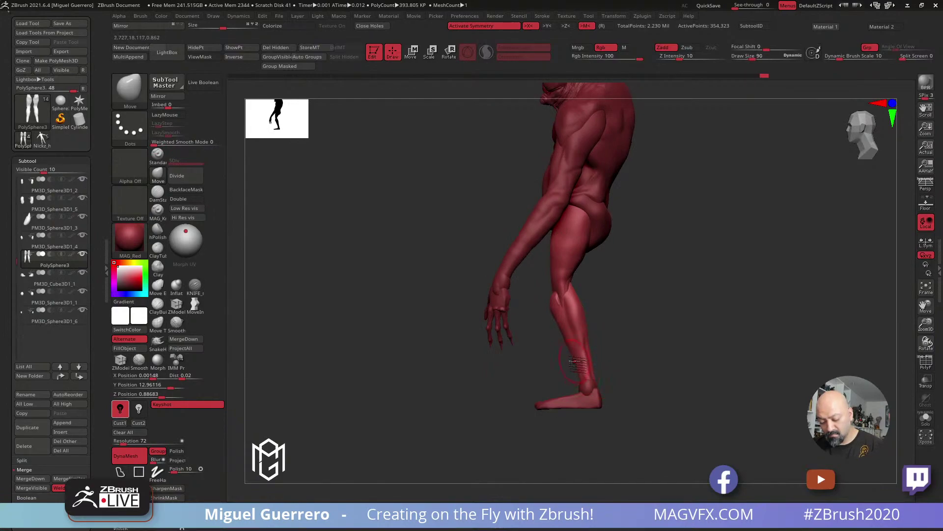
right_drag(550, 343, 427, 318)
Select the torso and refine the waist above the hips with the Move brush at draw size 90
alt+click(592, 246)
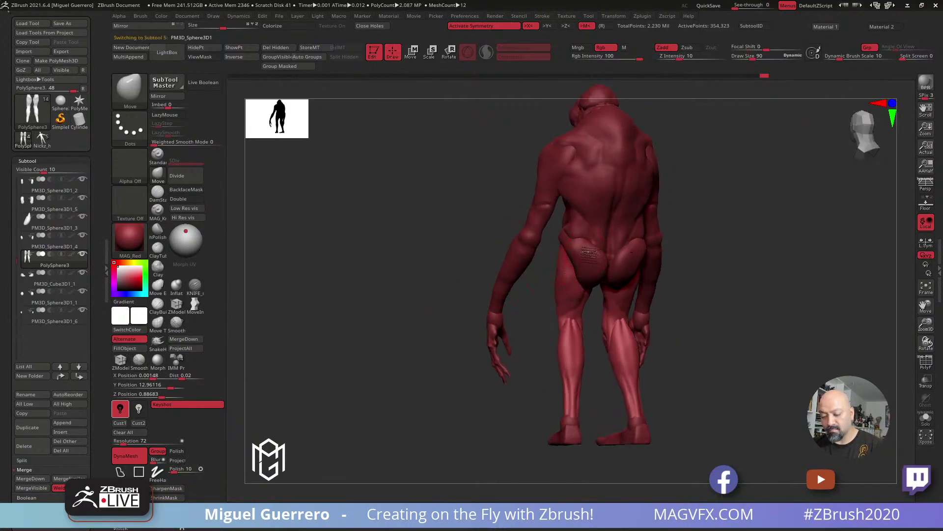
alt+click(595, 238)
mouse_move(595, 239)
right_down()
mouse_move(605, 253)
mouse_move(606, 231)
right_up()
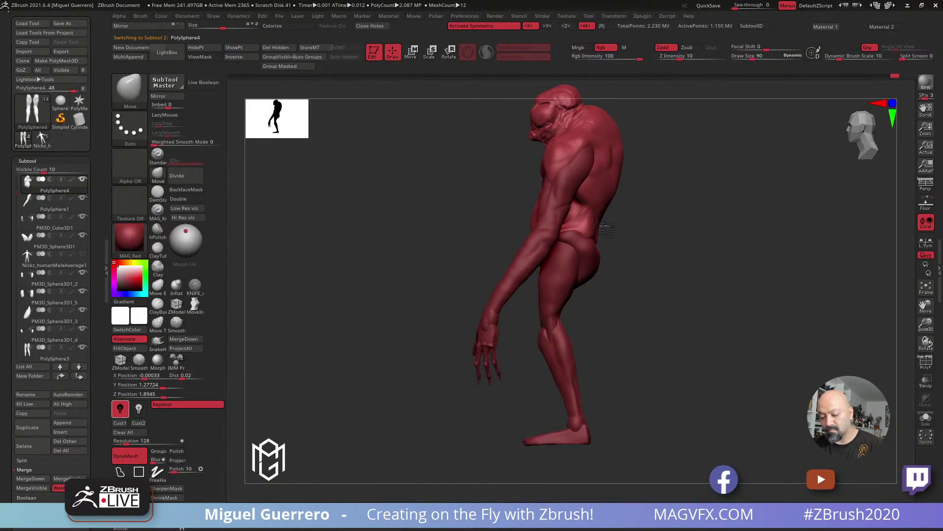
right_drag(618, 241, 589, 218)
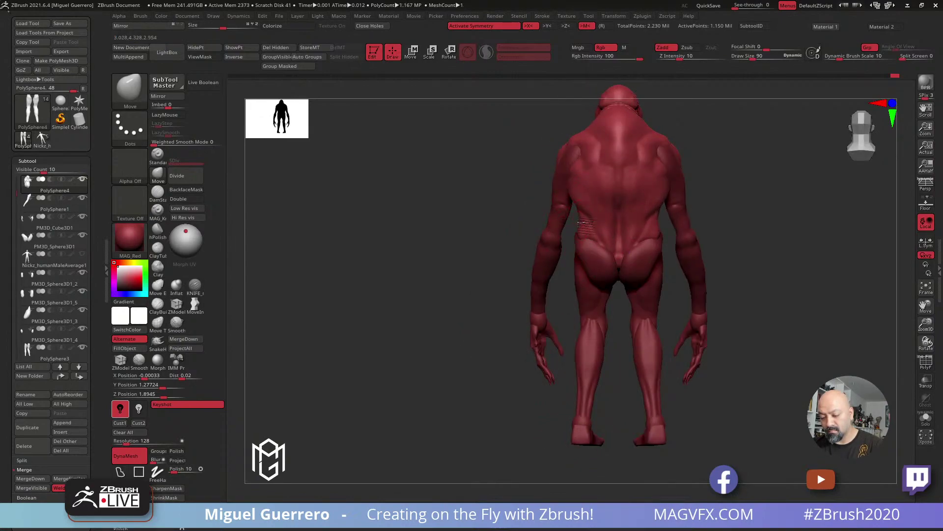
alt+click(576, 276)
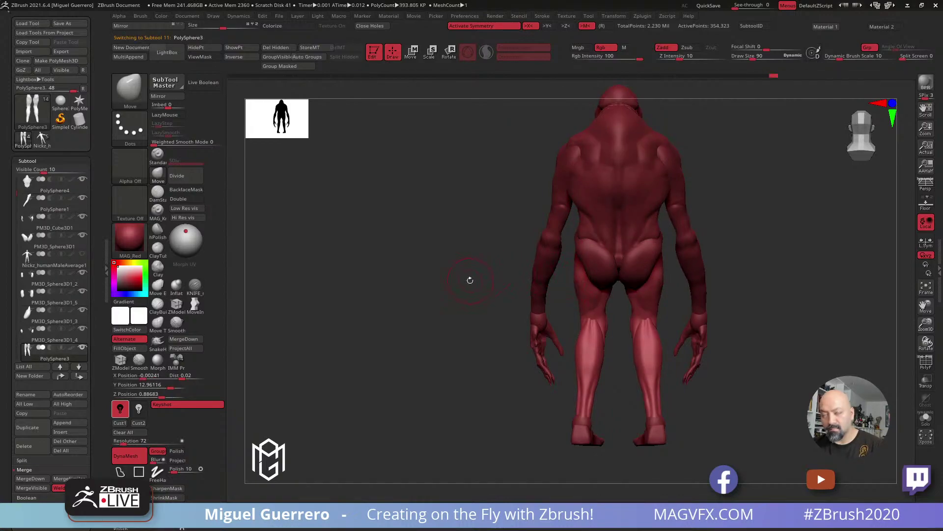
alt+drag(468, 279, 420, 309)
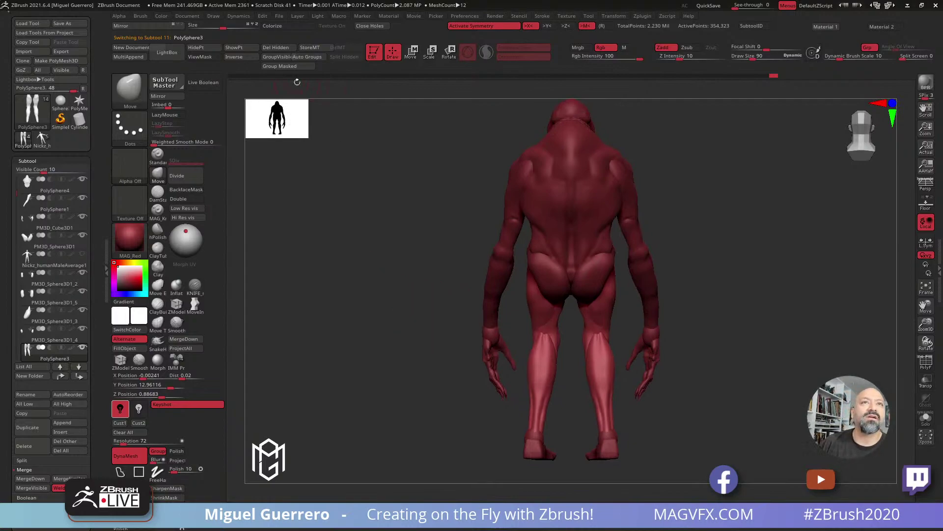
mouse_move(344, 276)
mouse_down()
mouse_move(391, 358)
mouse_move(327, 327)
mouse_move(302, 326)
mouse_up()
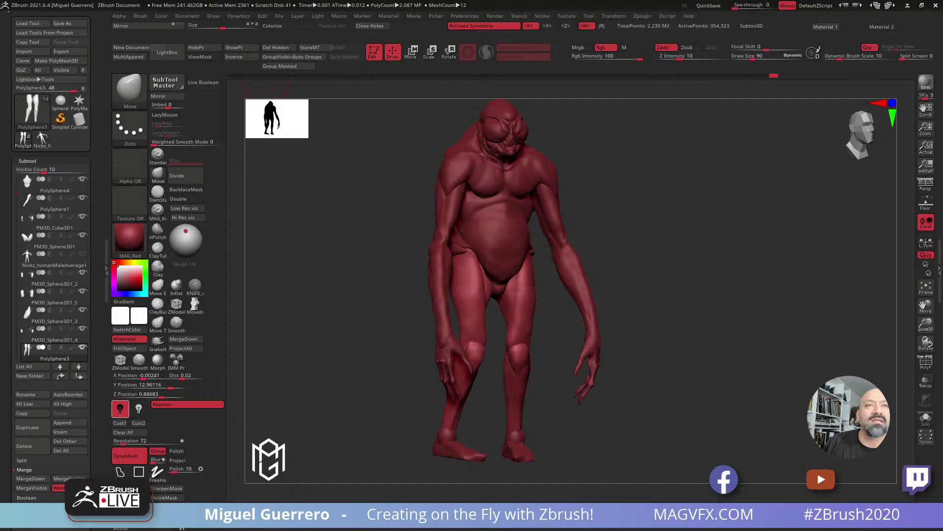
mouse_move(266, 87)
mouse_down()
mouse_move(374, 311)
mouse_move(427, 317)
mouse_up()
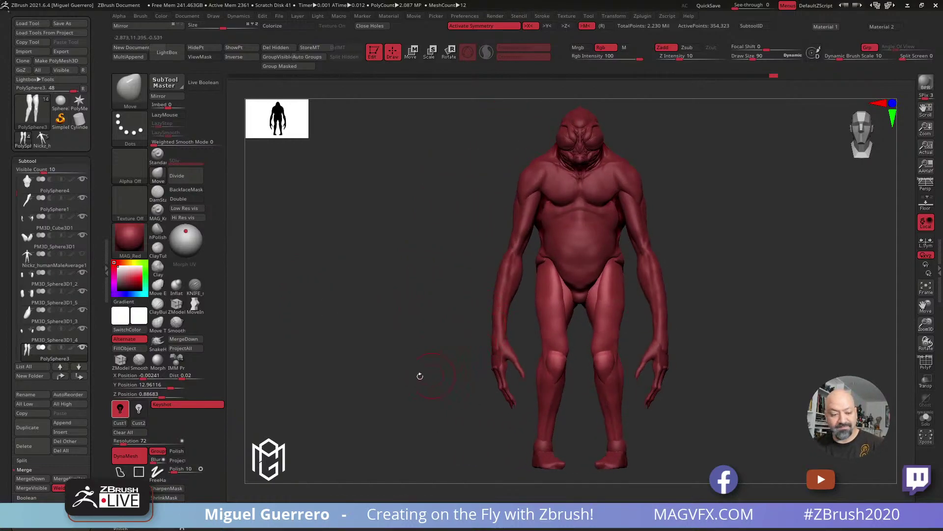
Move the male reference figure to the top of the subtool order above bug09, then select the arms subtool
click(47, 263)
click(59, 377)
click(59, 376)
click(59, 376)
click(59, 376)
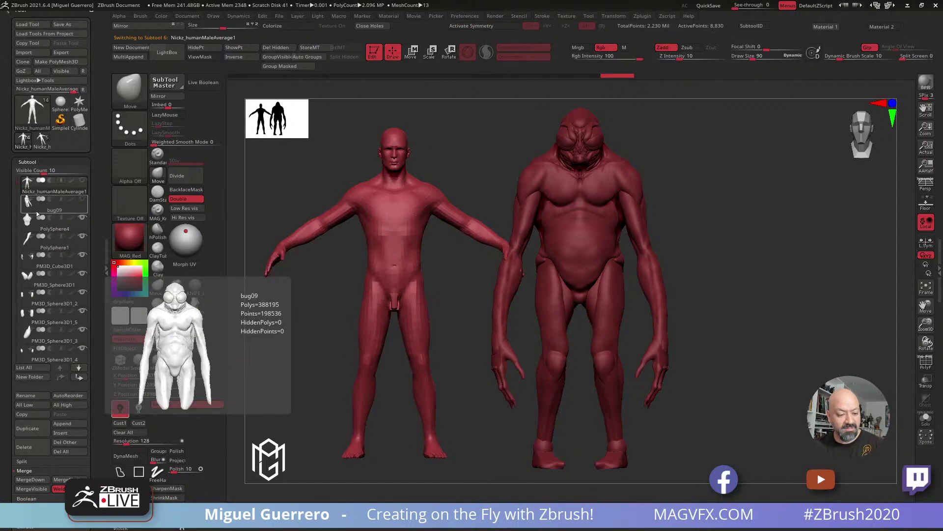
click(33, 247)
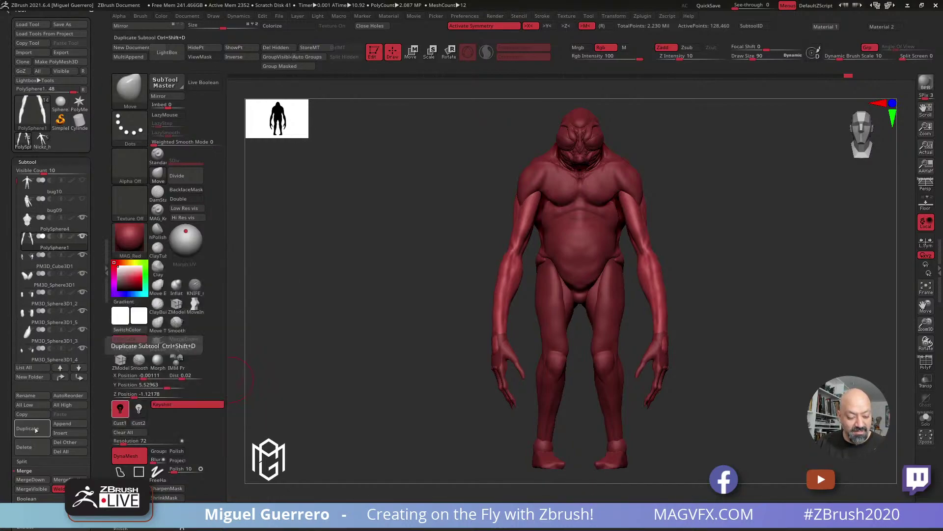
Reduce the draw size to 9, select the pointed teeth PM3D_Sphere1_3 at the mouth and move them to the top of the subtool order
alt+drag(382, 241, 475, 290)
key(bracketleft)
key(bracketleft)
key(bracketleft)
key(bracketleft)
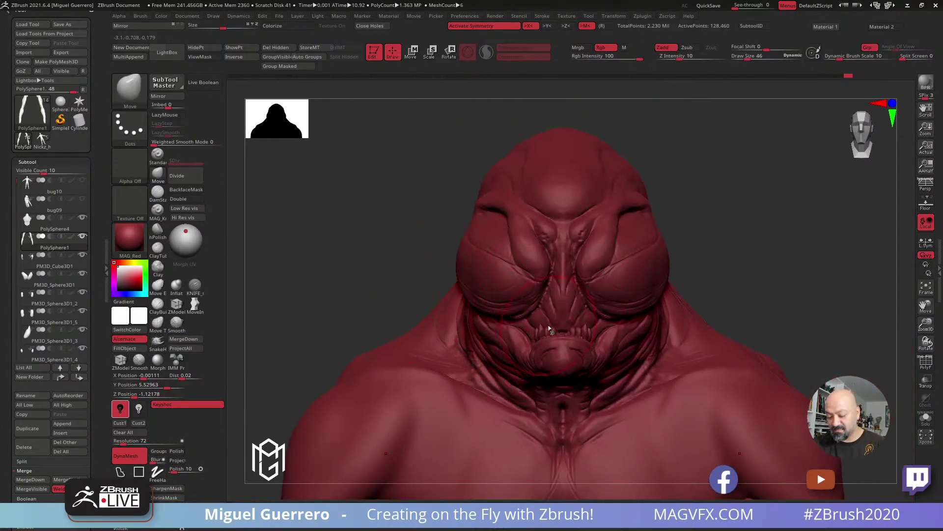
ctrl+right_drag(525, 325, 590, 275)
alt+right_drag(624, 246, 560, 291)
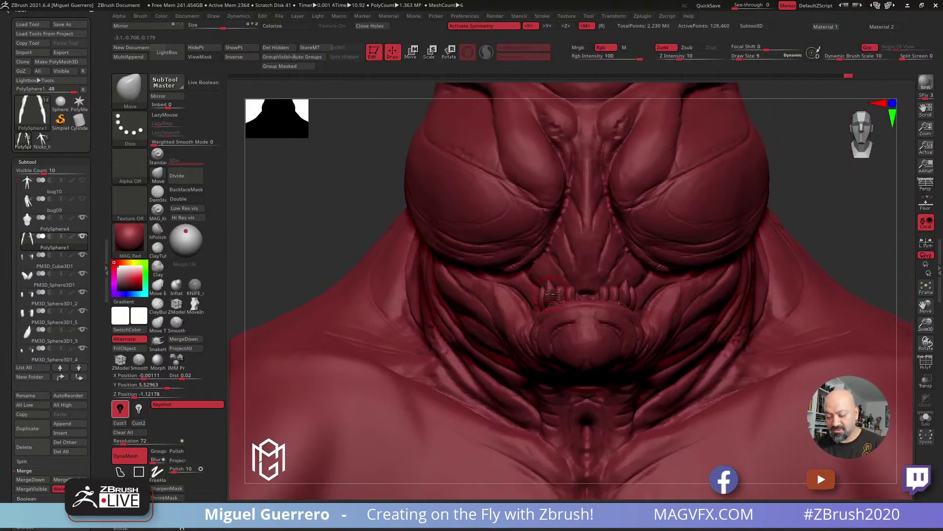
alt+click(549, 291)
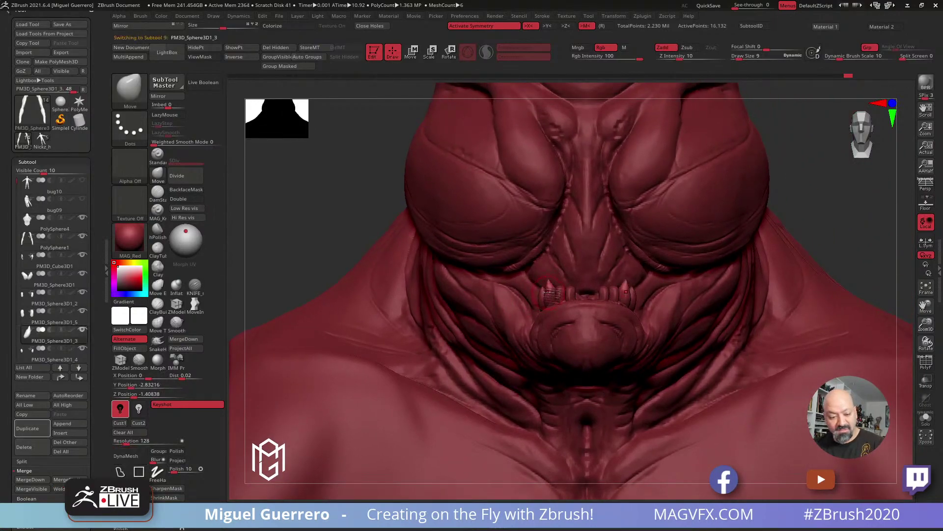
shift+click(60, 377)
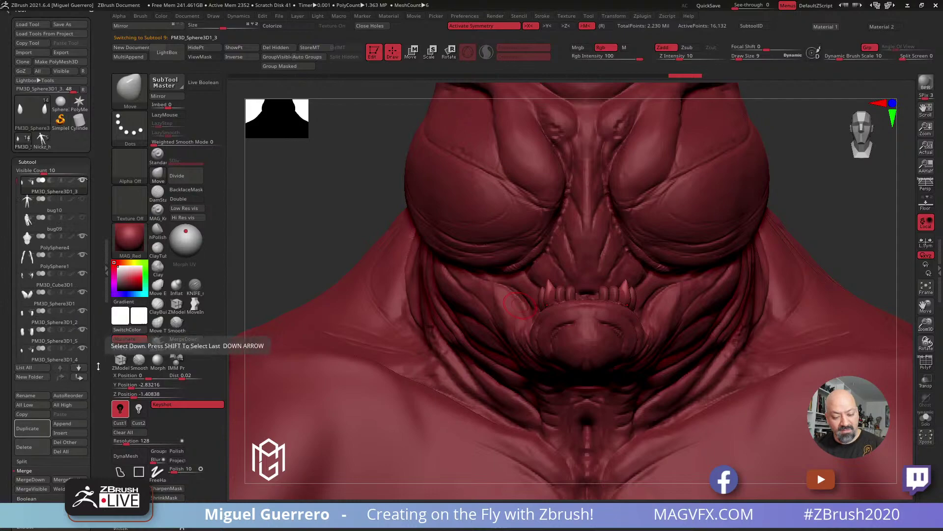
Move the remaining tooth subtools PM3D_Sphere1_2, PM3D_Sphere1_5 and PM3D_Sphere1_4 to the top of the subtool order
alt+click(542, 295)
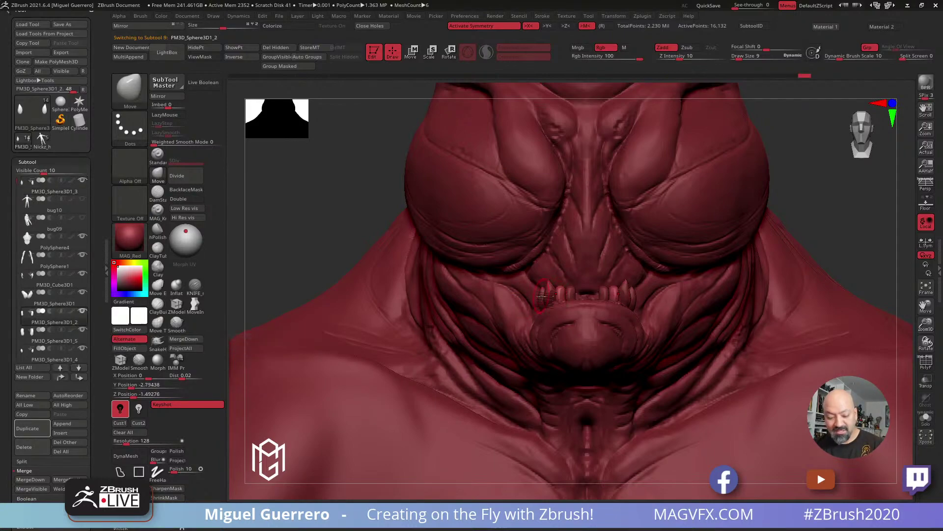
shift+click(59, 377)
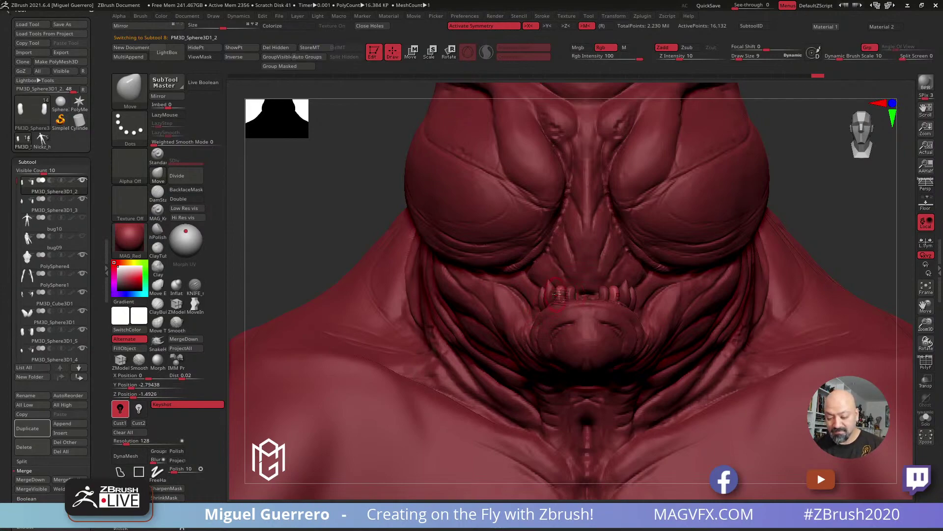
alt+click(572, 294)
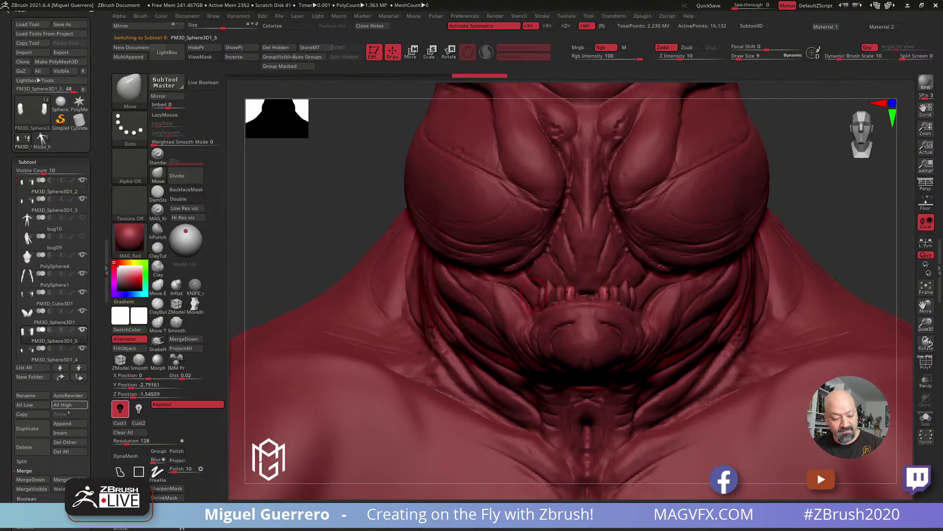
shift+click(58, 378)
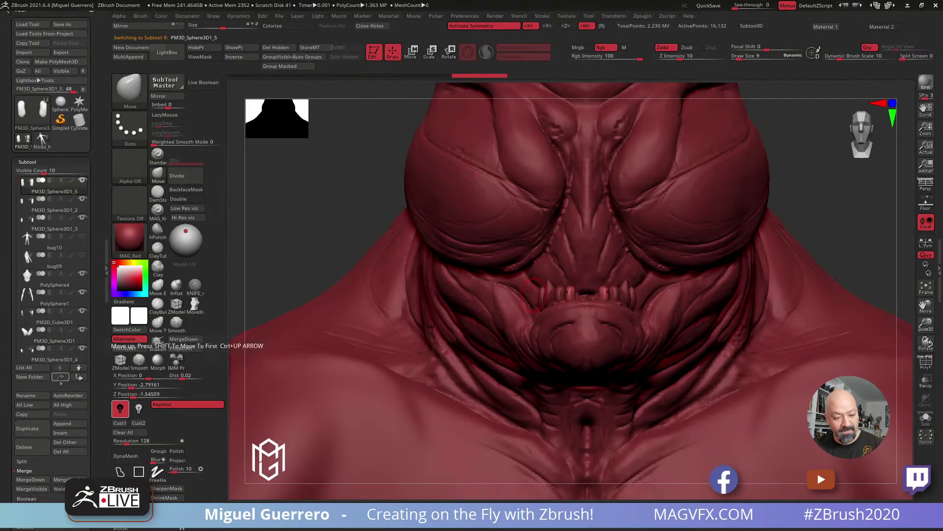
drag(294, 243, 317, 241)
alt+click(537, 299)
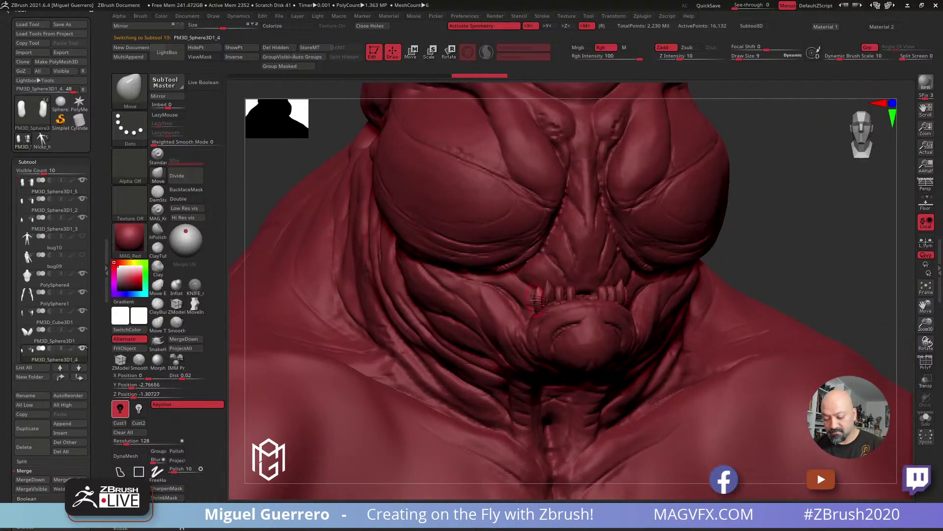
shift+click(58, 376)
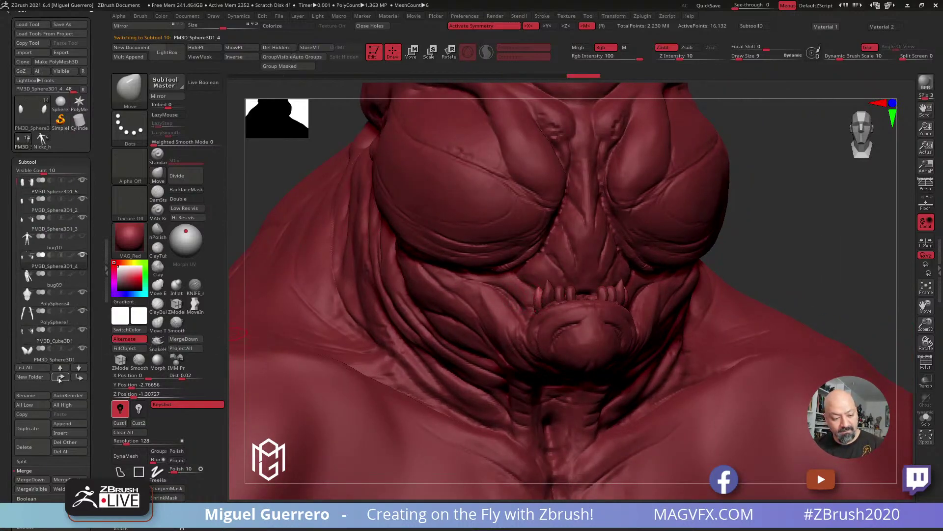
Select the arms subtool, frame it and show its polyframe to check the mesh
key(f)
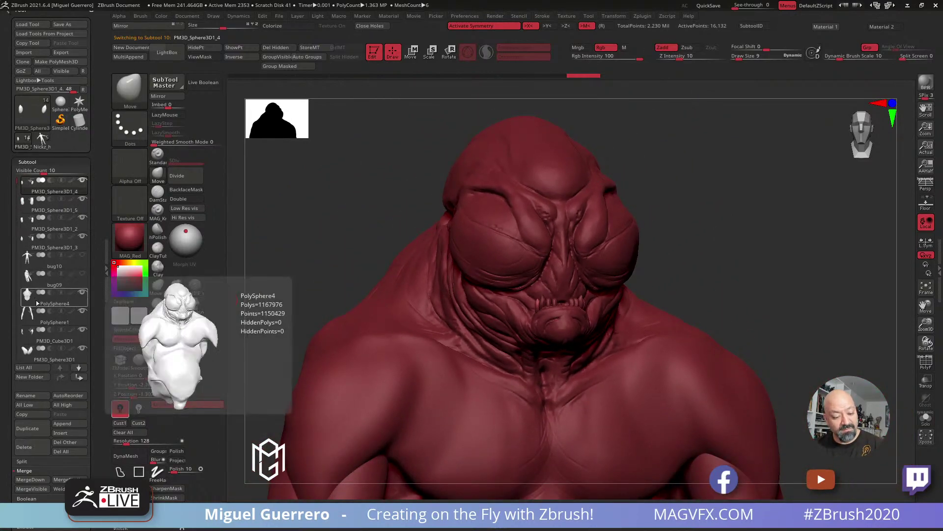
click(36, 321)
key(f)
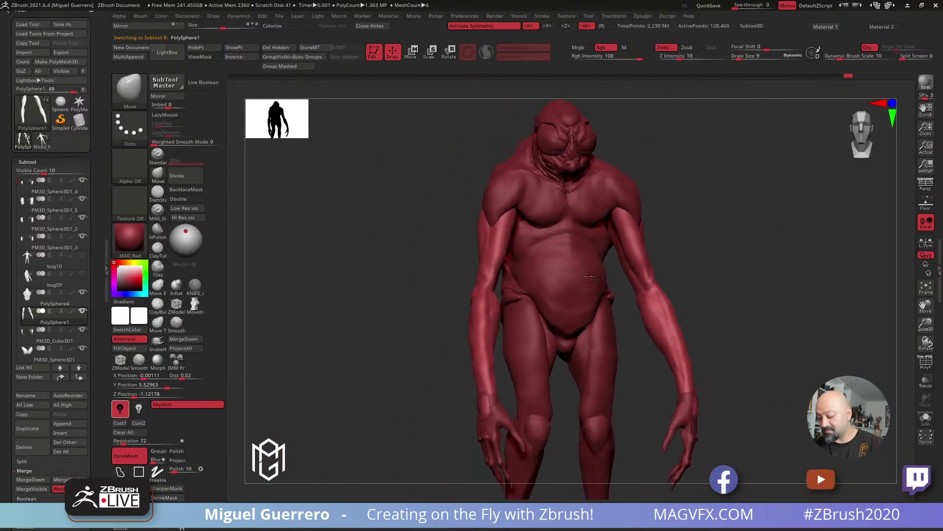
click(927, 363)
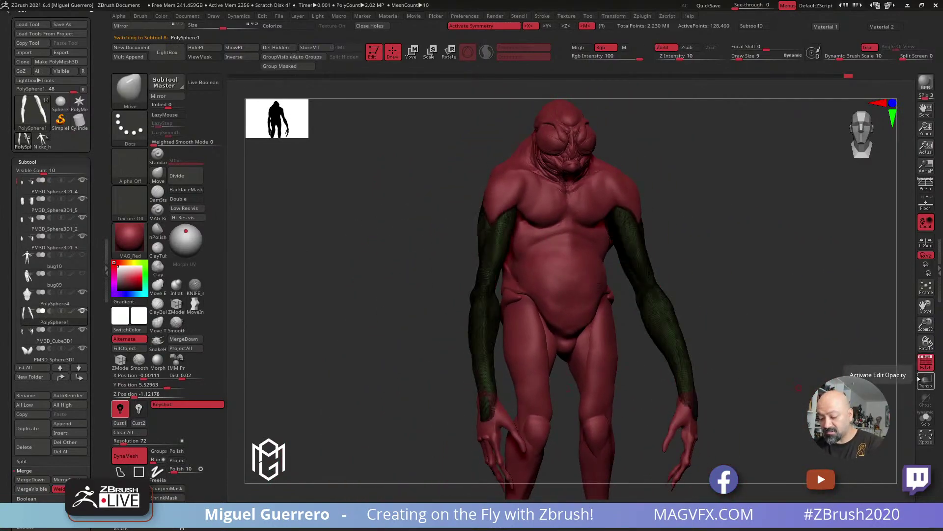
click(929, 357)
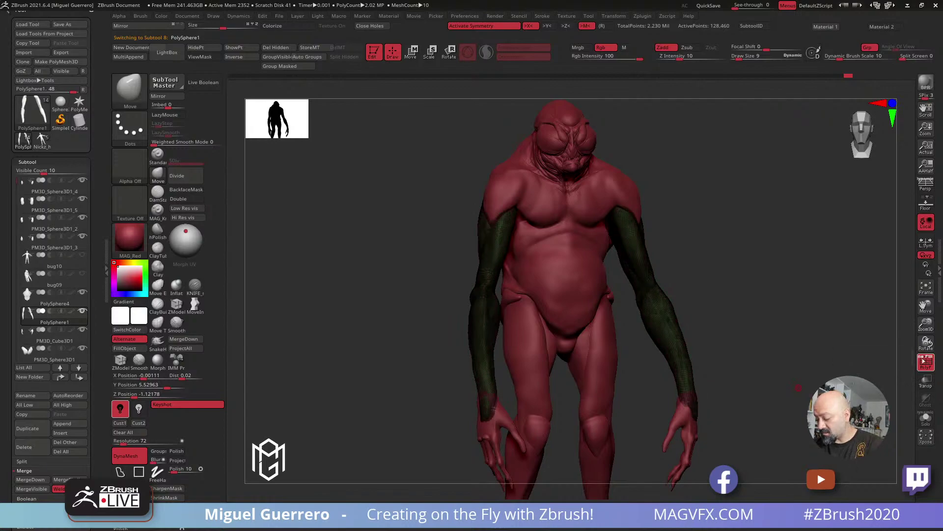
Merge the arms subtool with all the subtools below it, combining the arms, hands, legs and joints into one subtool
click(922, 356)
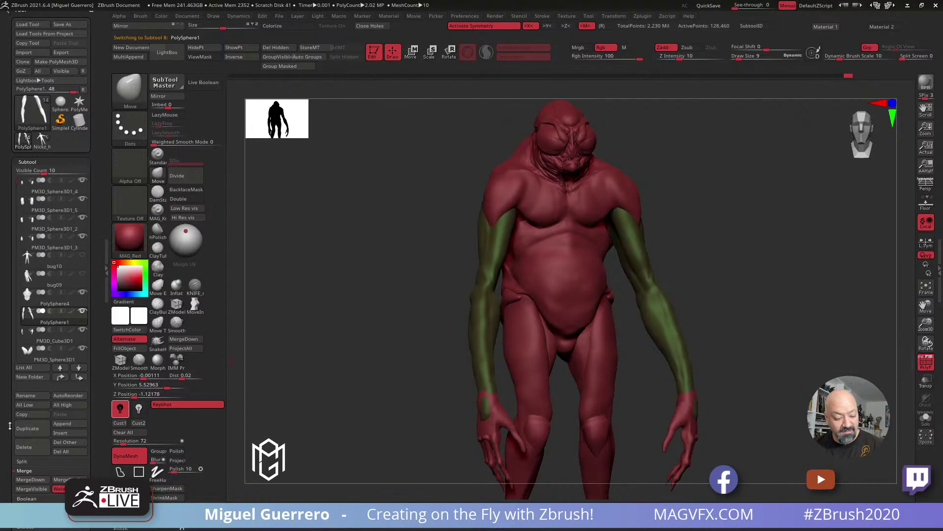
click(30, 479)
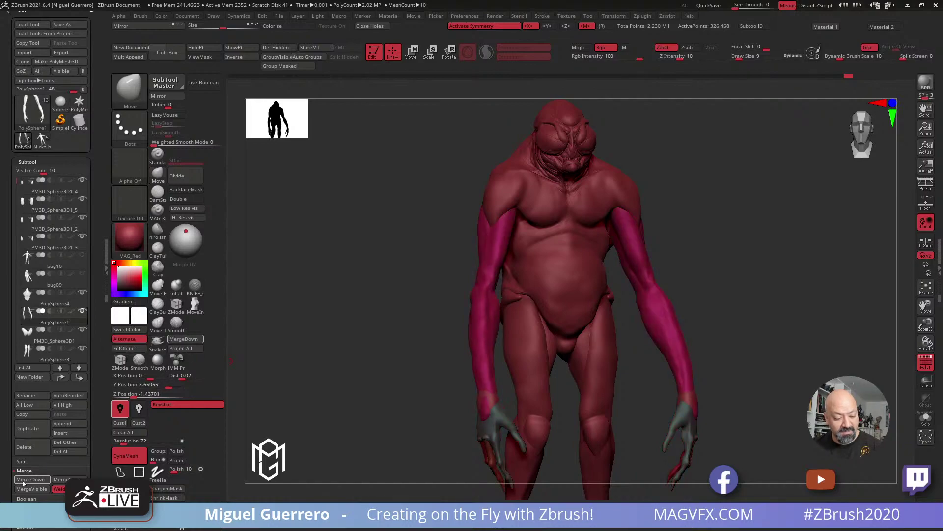
click(23, 483)
click(23, 483)
click(23, 483)
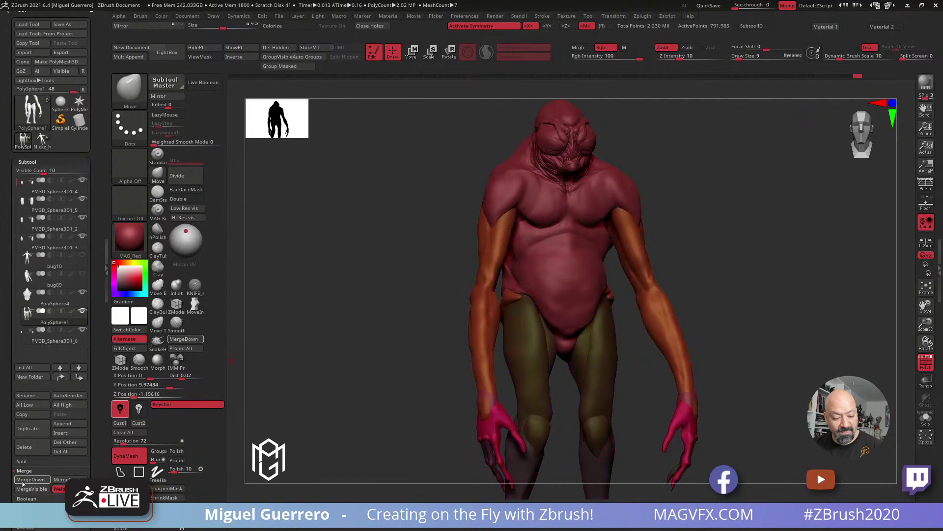
click(24, 483)
Hide the polyframe and duplicate the merged limbs subtool
click(134, 451)
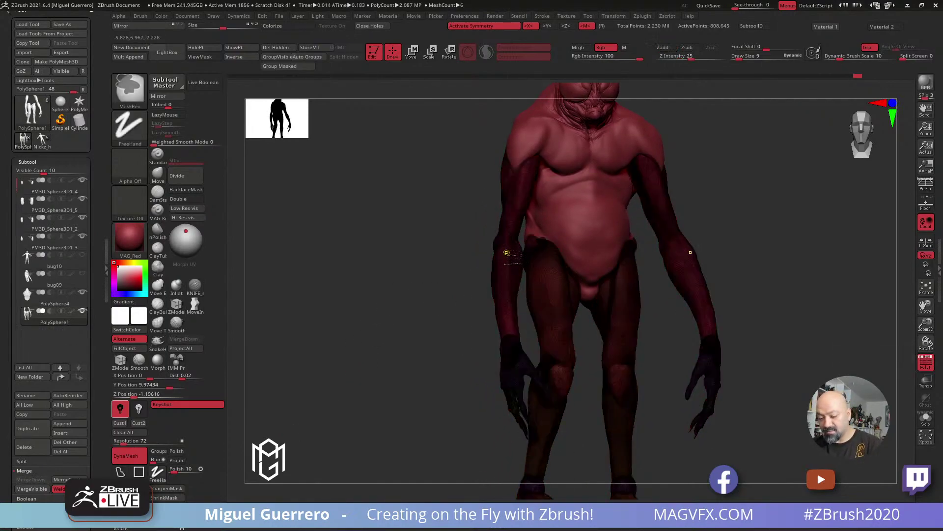
mouse_move(471, 260)
alt+right_down()
mouse_move(486, 310)
mouse_move(515, 343)
mouse_move(436, 282)
alt+right_up()
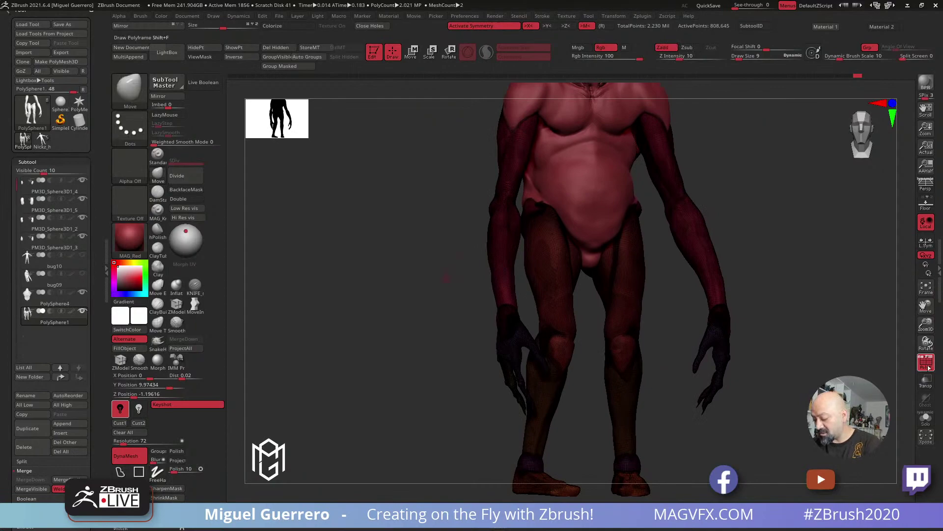
ctrl+drag(442, 275, 440, 277)
mouse_move(440, 277)
alt+right_down()
mouse_move(428, 303)
mouse_move(381, 290)
mouse_move(362, 302)
alt+right_up()
alt+right_drag(363, 302, 330, 238)
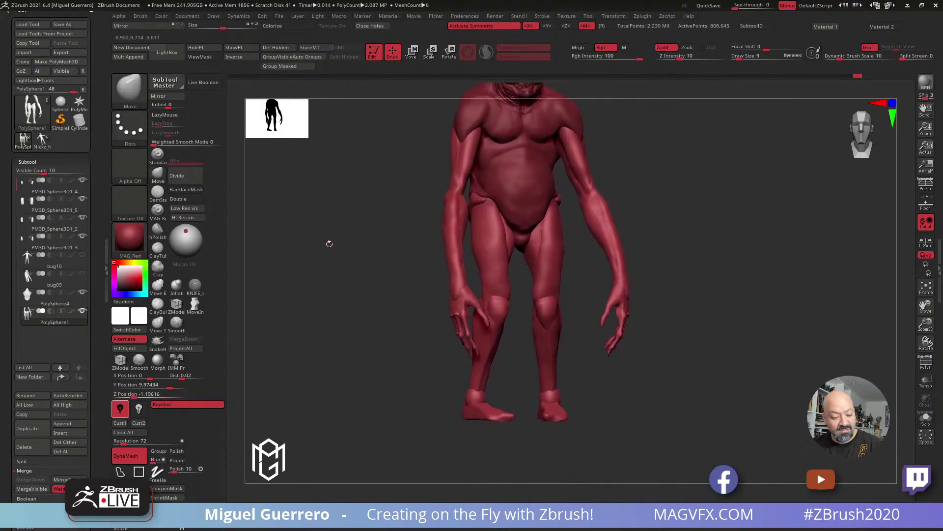
click(31, 429)
shift+drag(344, 320, 358, 314)
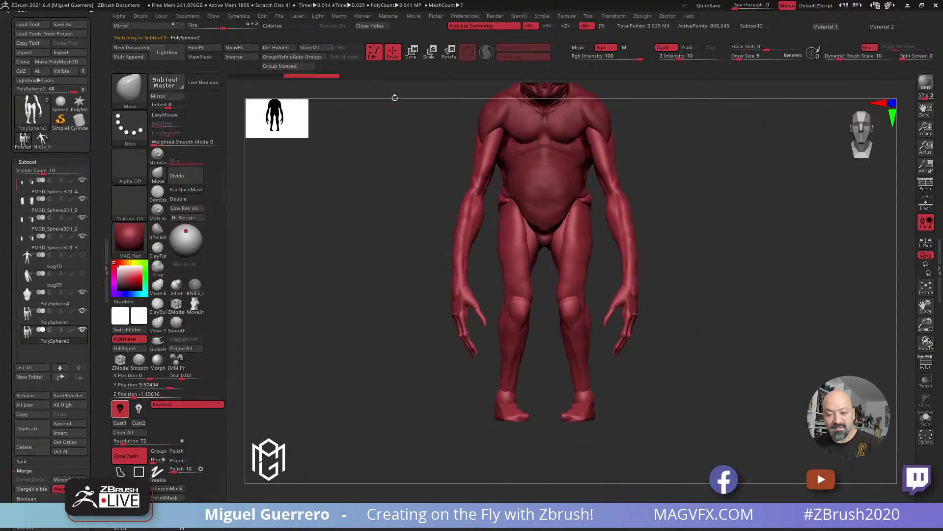
Move the duplicated limbs sideways along X to about 14.93 so they stand beside the body, and return to sculpting
key(w)
drag(413, 197, 509, 196)
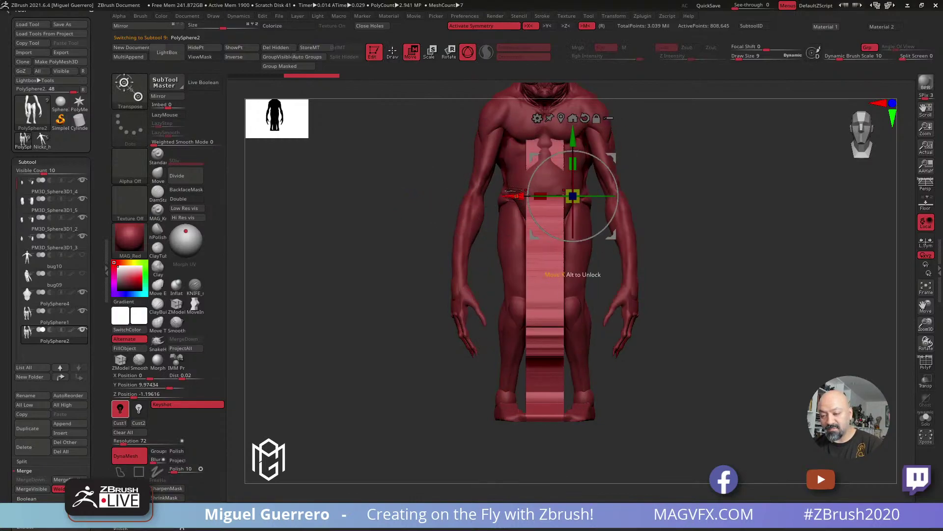
key(ctrl+z)
mouse_move(408, 196)
mouse_down()
mouse_move(608, 196)
mouse_move(334, 226)
mouse_move(383, 232)
mouse_up()
click(392, 52)
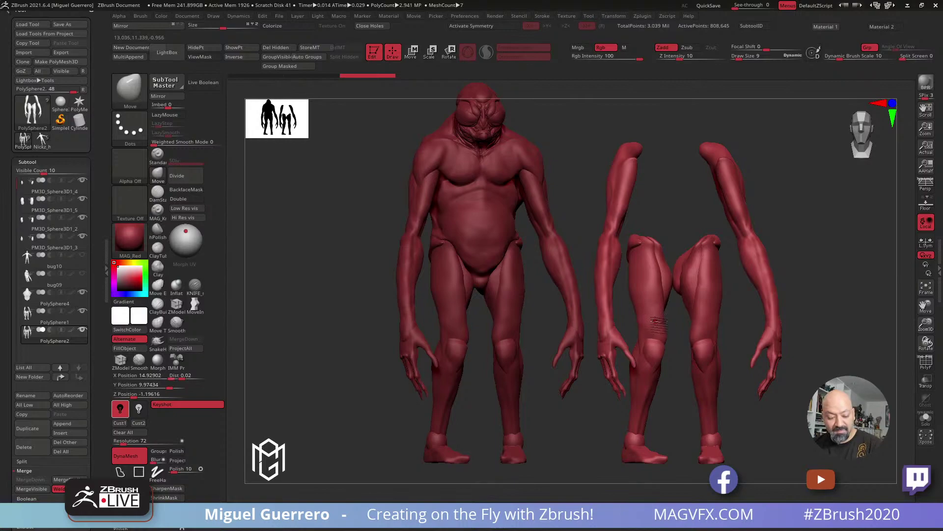
Set the DynaMesh resolution to 272 with DynaMesh off, then show the polyframe and inspect the duplicated thigh's mesh
drag(120, 440, 133, 443)
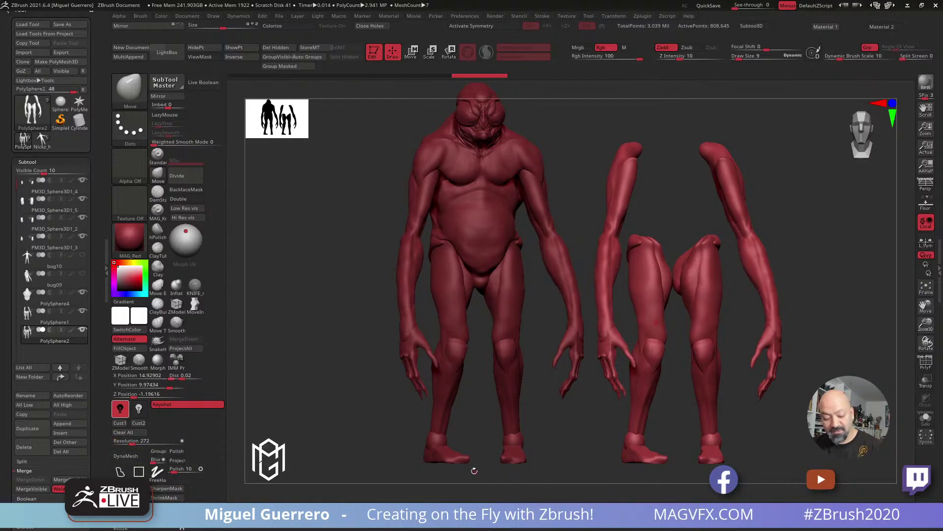
scroll(631, 304, up, 3)
key(shift+f)
scroll(524, 302, up, 3)
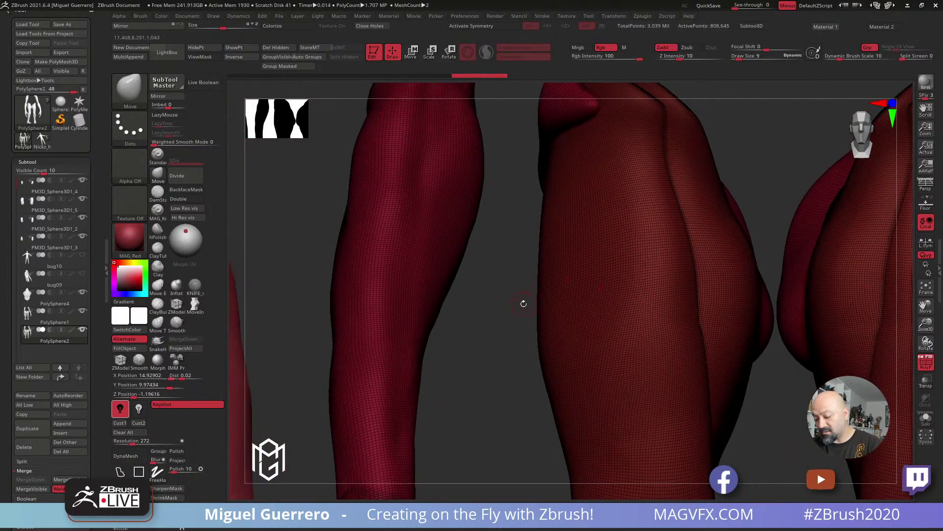
scroll(524, 302, up, 5)
scroll(634, 311, down, 8)
right_drag(559, 284, 600, 290)
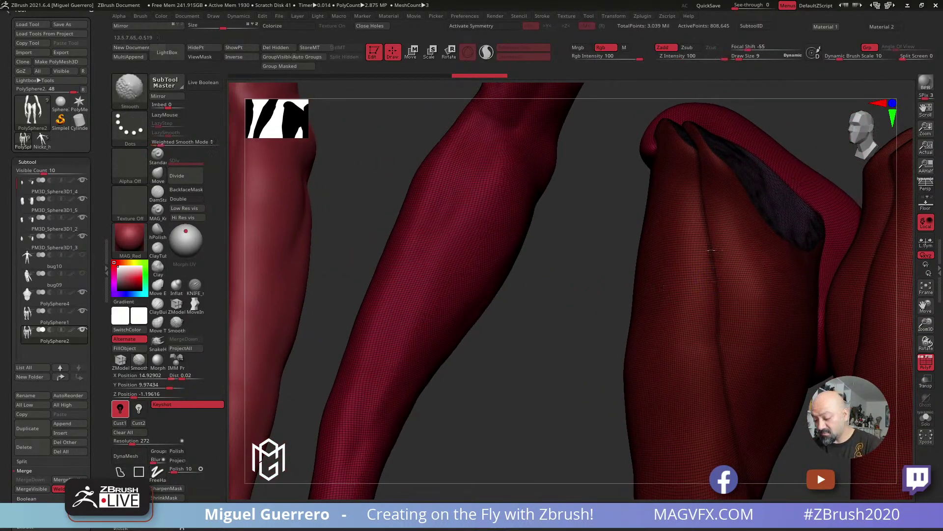
Try smoothing the crease down the front of the duplicated thigh at draw size 50, then at draw size 18
mouse_move(717, 295)
right_down()
mouse_move(695, 246)
mouse_move(711, 227)
right_up()
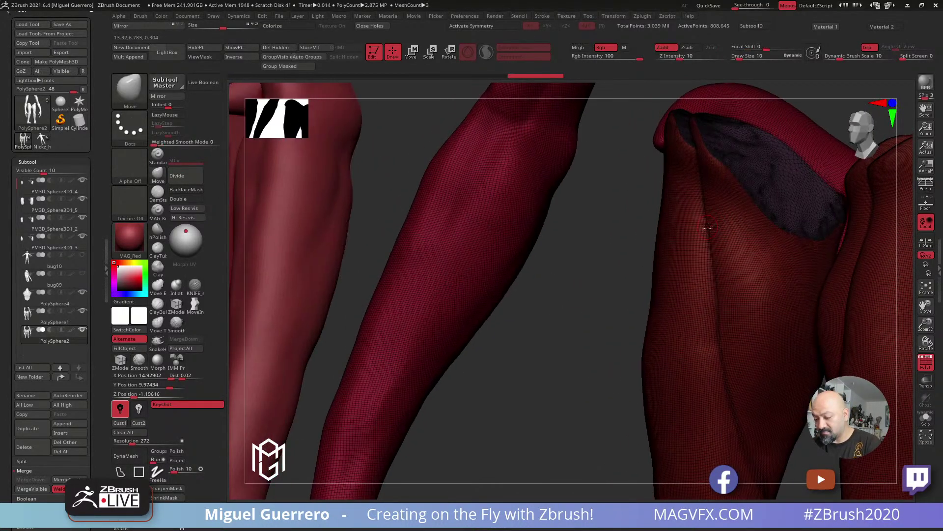
key(shift)
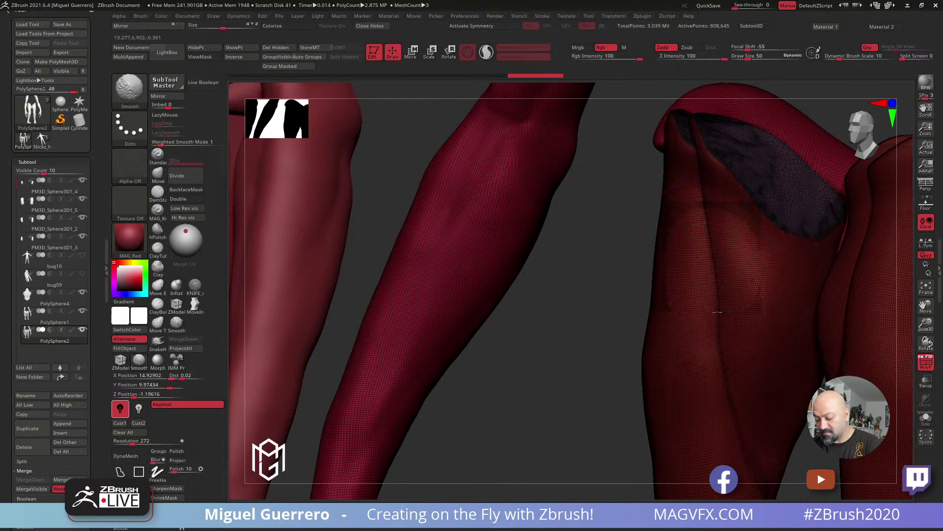
key(shift+f)
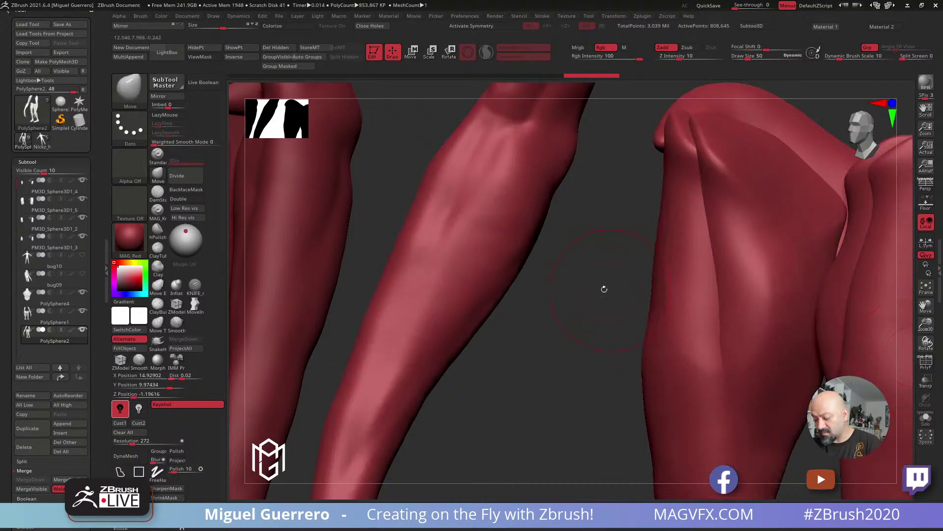
key([)
key([)
key([)
key([)
mouse_move(716, 286)
shift+mouse_down()
mouse_move(713, 253)
mouse_move(717, 300)
shift+mouse_up()
key(shift+f)
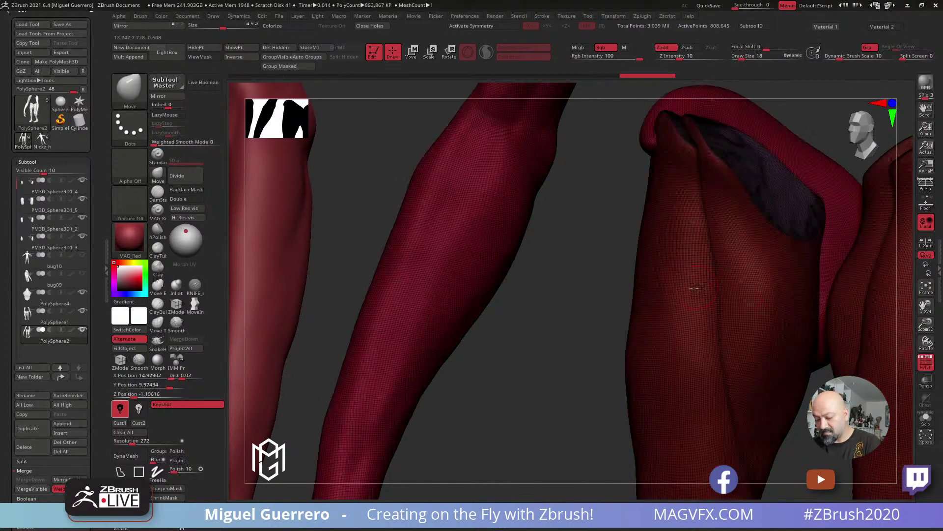
Undo the thigh smoothing on the duplicated limbs, turn DynaMesh back on and hide the polyframe
mouse_move(539, 253)
ctrl+right_down()
mouse_move(539, 297)
mouse_move(594, 312)
mouse_move(618, 350)
ctrl+right_up()
alt+right_drag(671, 275, 565, 364)
mouse_move(538, 413)
alt+right_down()
mouse_move(547, 308)
mouse_move(527, 313)
mouse_move(543, 278)
alt+right_up()
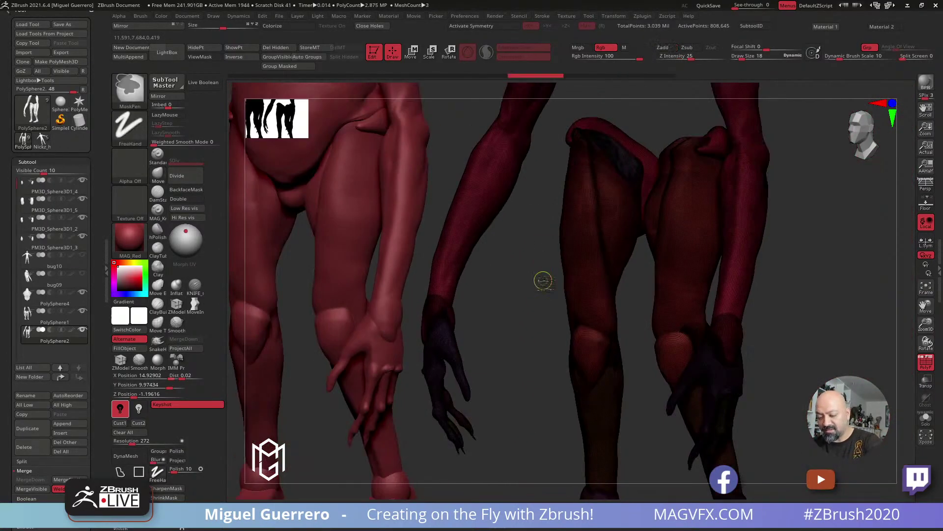
ctrl+drag(544, 280, 541, 275)
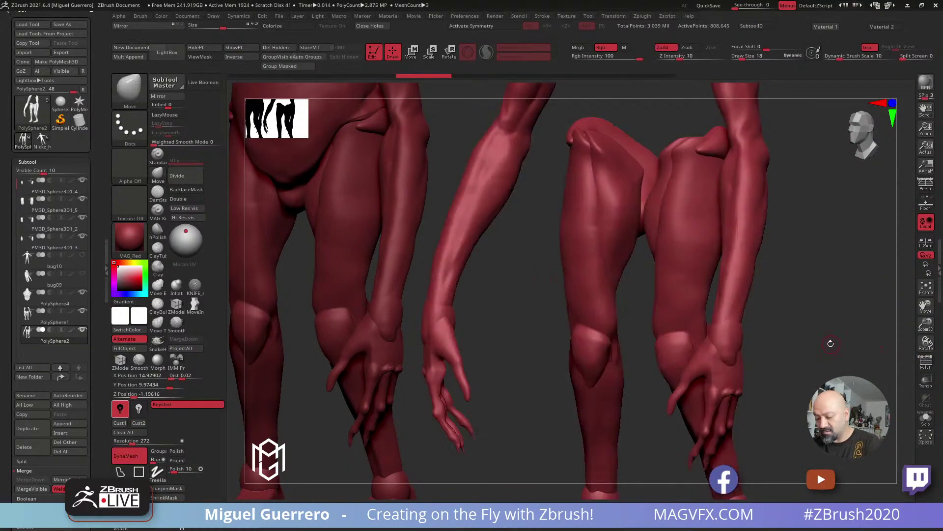
Remesh the duplicated limbs with DynaMesh at resolution 120
alt+right_drag(770, 317, 797, 307)
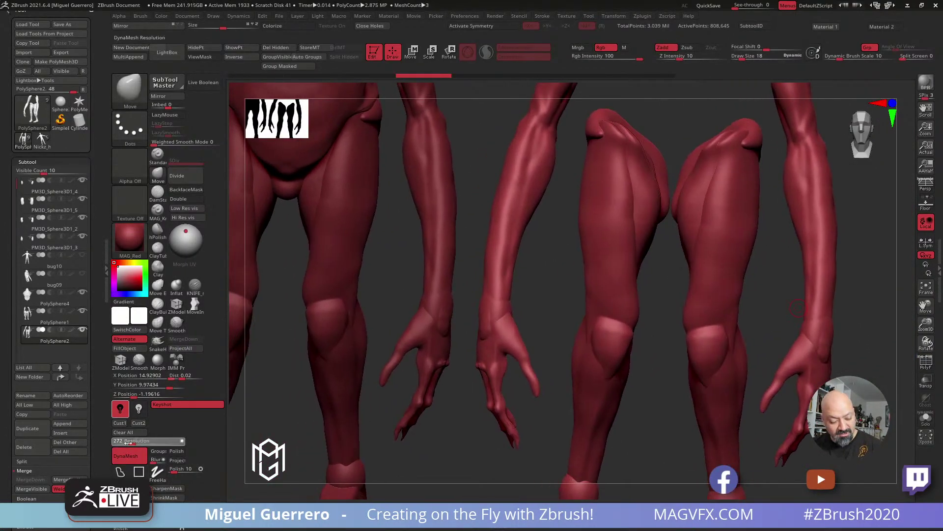
drag(127, 441, 121, 440)
ctrl+drag(547, 275, 551, 293)
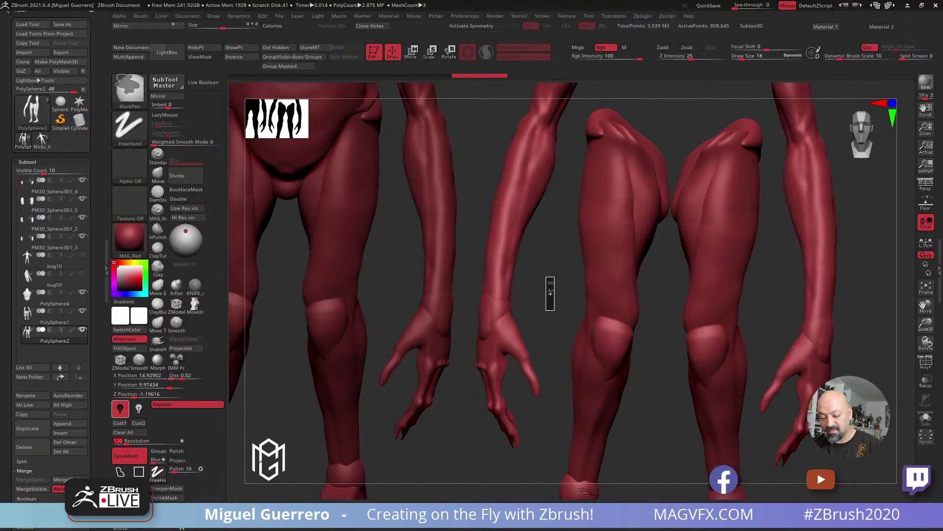
Smooth the back of the duplicated hand, then the front of the duplicated thigh with draw size 34
key(shift)
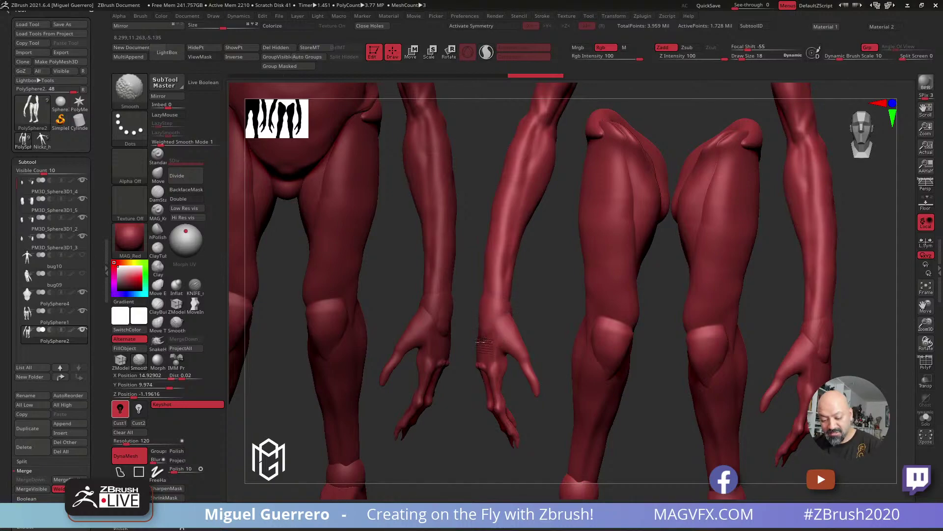
key(ctrl+shift+z)
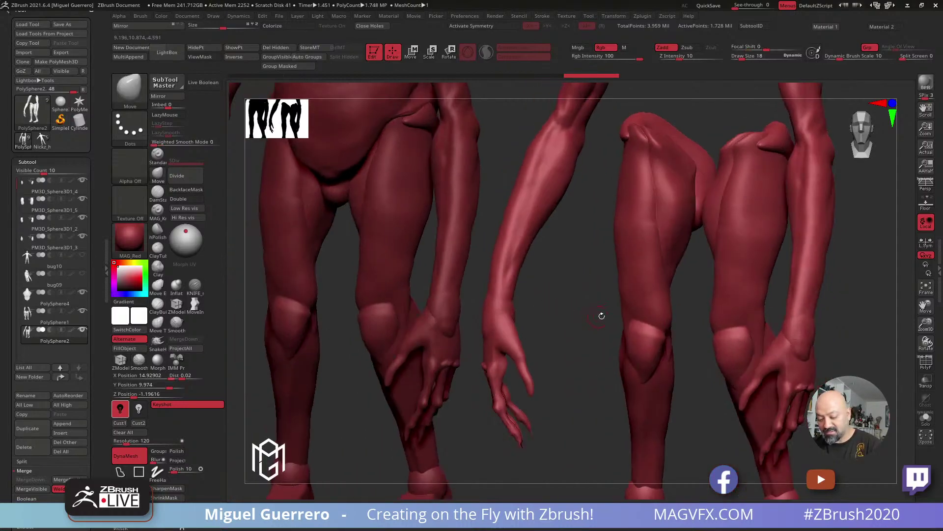
key(shift)
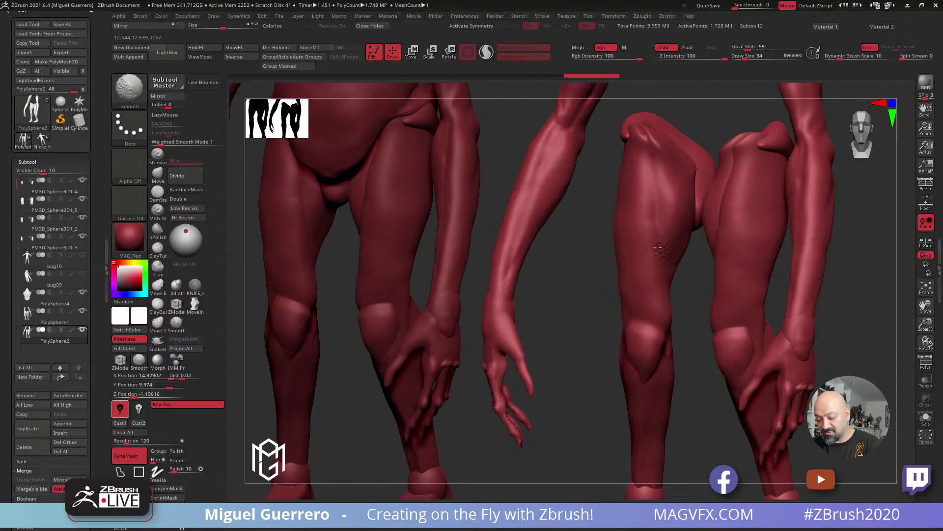
key(ctrl+shift+z)
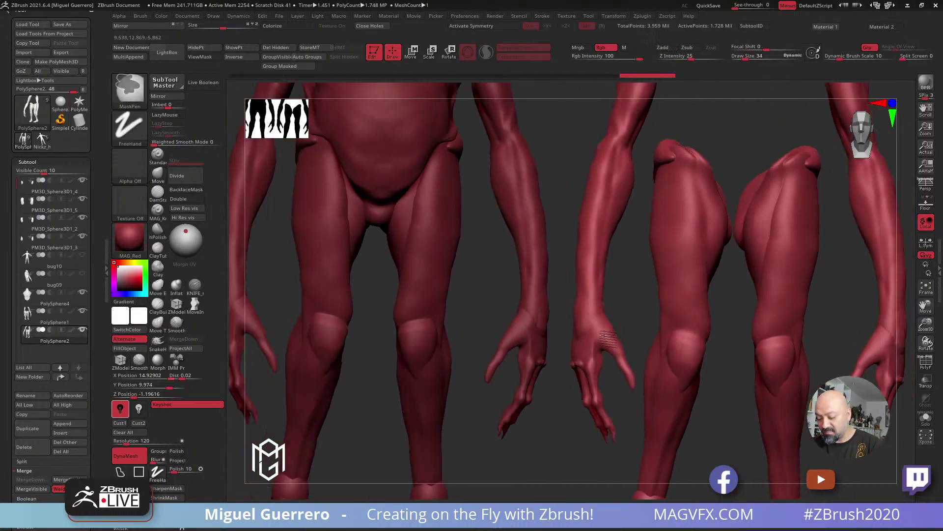
ctrl+right_drag(609, 336, 546, 311)
mouse_move(369, 332)
alt+right_down()
mouse_move(412, 303)
mouse_move(373, 331)
alt+right_up()
Select the original limbs subtool, enable Groups for DynaMesh and remesh it at resolution 272
alt+click(437, 277)
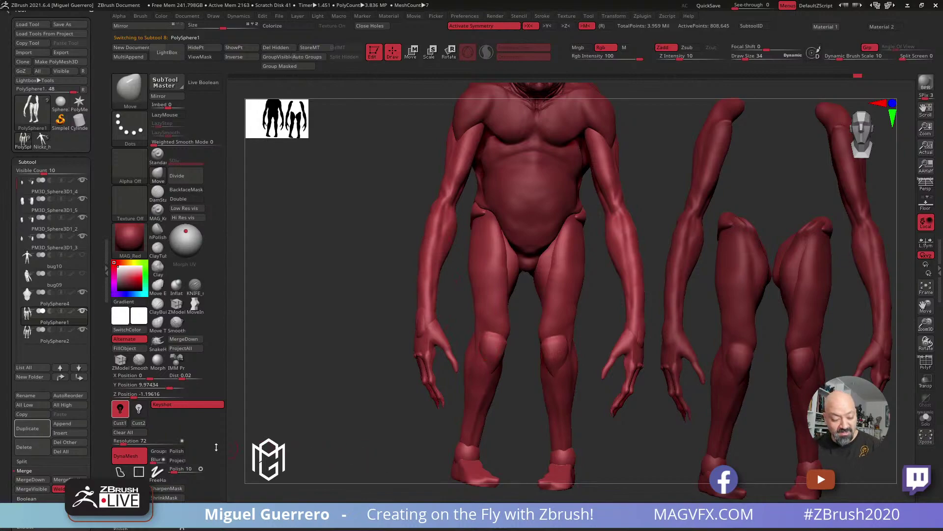
click(158, 451)
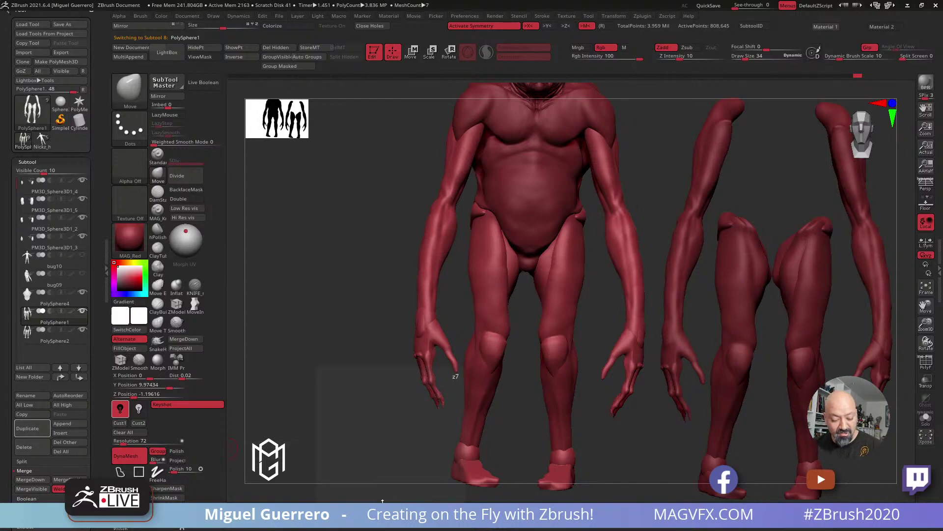
click(129, 443)
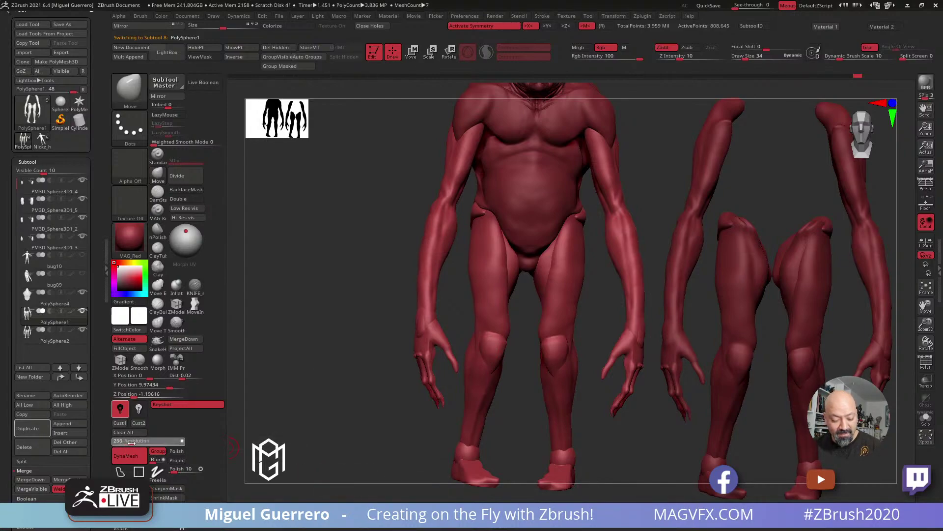
drag(131, 443, 132, 444)
ctrl+drag(311, 340, 338, 389)
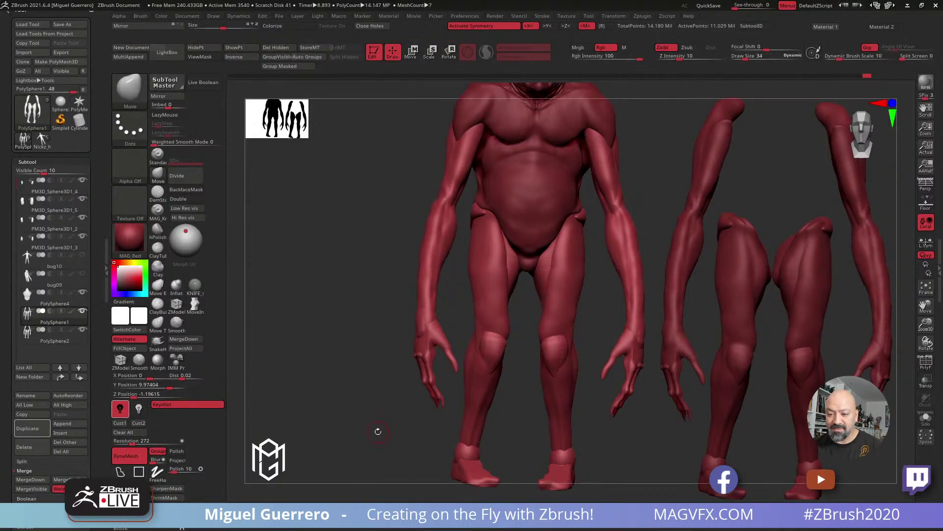
Show the polyframe on the original limbs and examine the mesh density around the thigh
drag(347, 371, 634, 344)
key(shift+f)
mouse_move(632, 343)
ctrl+right_down()
mouse_move(462, 270)
mouse_move(491, 273)
mouse_move(514, 344)
mouse_move(564, 363)
mouse_move(585, 358)
ctrl+right_up()
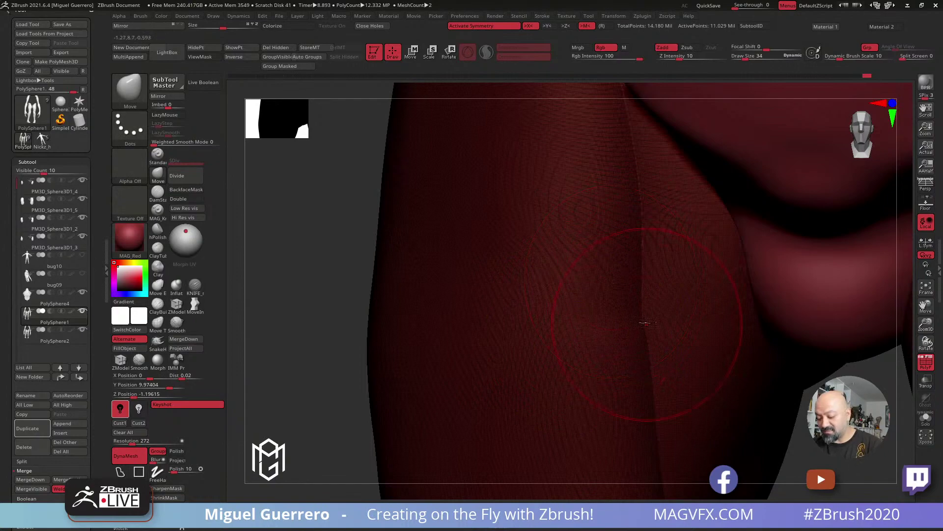
mouse_move(635, 317)
ctrl+right_down()
mouse_move(659, 396)
mouse_move(638, 345)
mouse_move(579, 275)
mouse_move(552, 267)
mouse_move(611, 292)
mouse_move(609, 283)
ctrl+right_up()
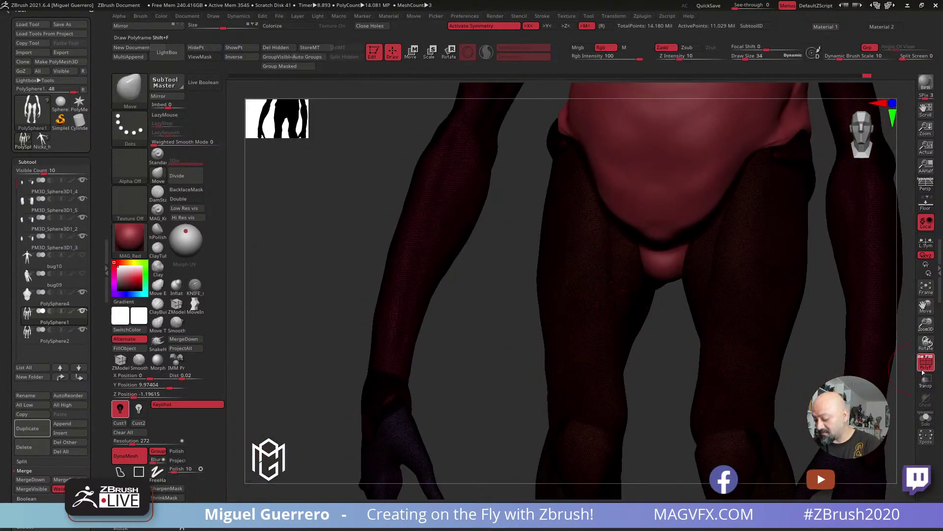
Hide the polyframe and smooth the seam between the forearm and hand at the wrist of the original limbs
alt+right_drag(716, 385, 686, 259)
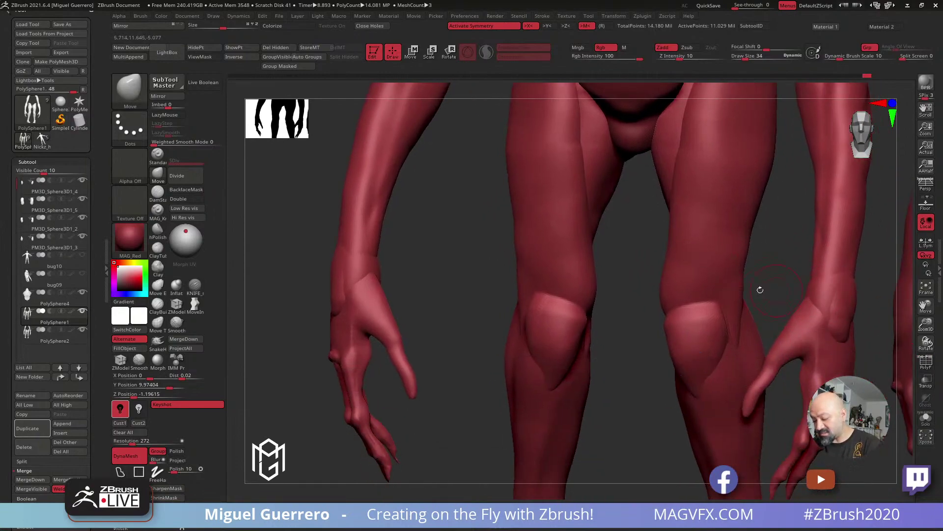
alt+right_drag(775, 289, 806, 293)
mouse_move(493, 305)
right_down()
mouse_move(471, 284)
mouse_move(500, 268)
right_up()
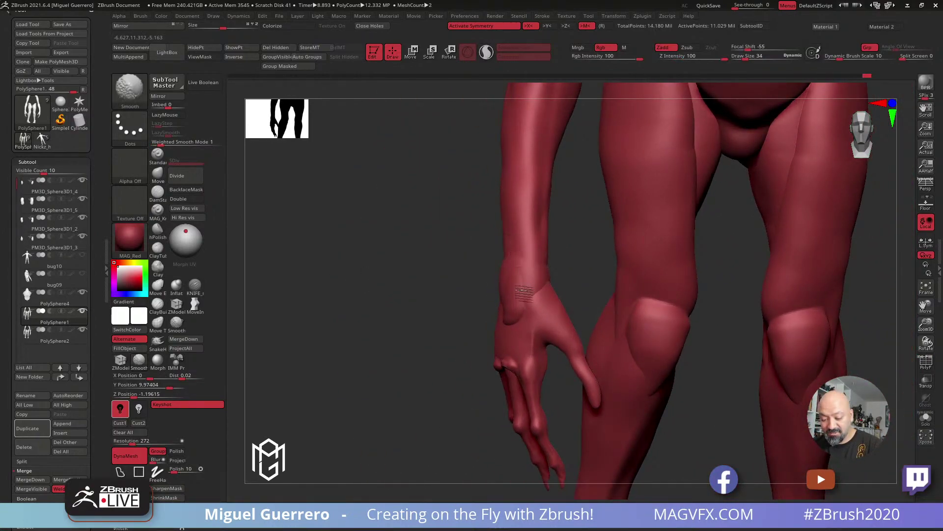
mouse_move(524, 299)
shift+mouse_down()
mouse_move(544, 314)
mouse_move(534, 275)
mouse_move(520, 287)
mouse_move(534, 286)
shift+mouse_up()
Show the polyframe fill on the original limbs to examine how the polygroups divide the arms, hands, legs and feet
click(925, 362)
ctrl+right_drag(483, 305, 644, 356)
click(921, 361)
click(922, 362)
click(921, 361)
ctrl+right_drag(512, 350, 453, 282)
ctrl+right_drag(546, 366, 388, 294)
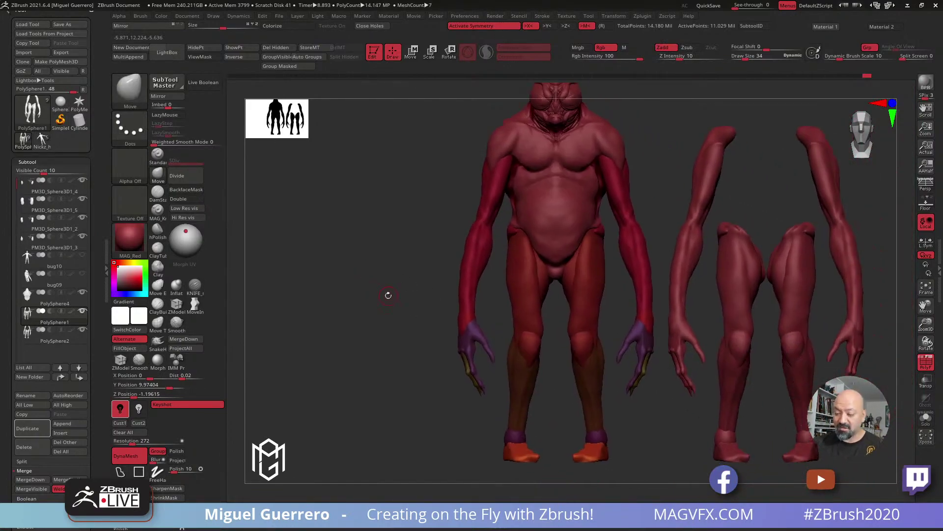
Undo the resolution 272 remesh and wrist smoothing on the original limbs, and hide the polyframe
key(ctrl)
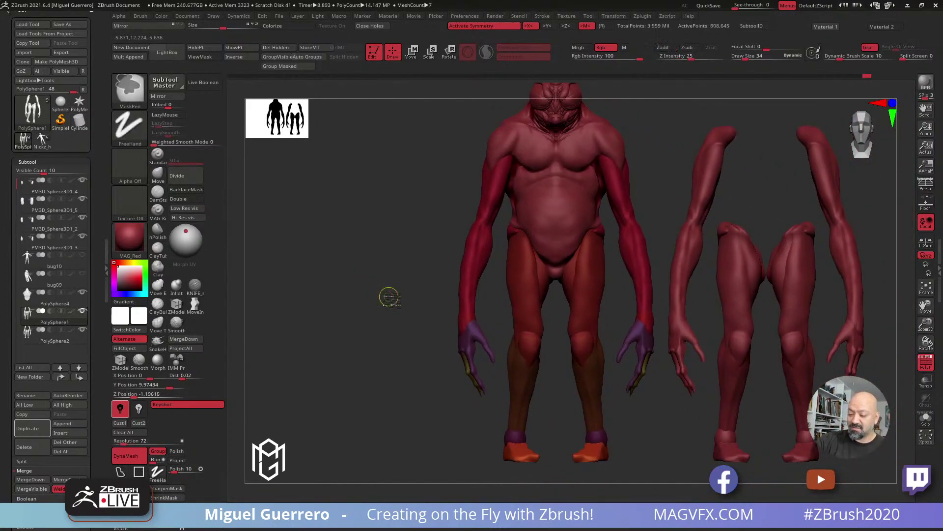
click(919, 359)
key(ctrl)
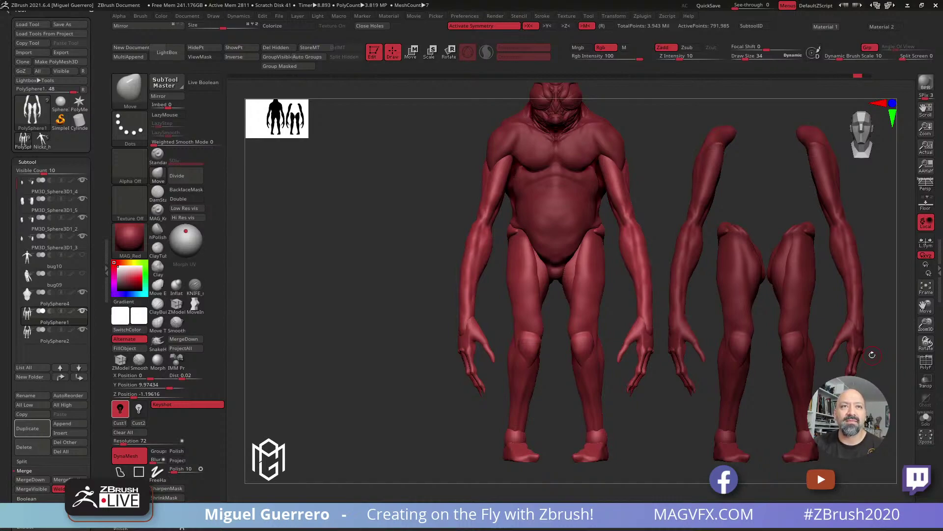
Select the duplicated limbs and retopologize them with ZRemesher at a target polygons count of 5
alt+click(740, 304)
alt+drag(737, 314, 550, 308)
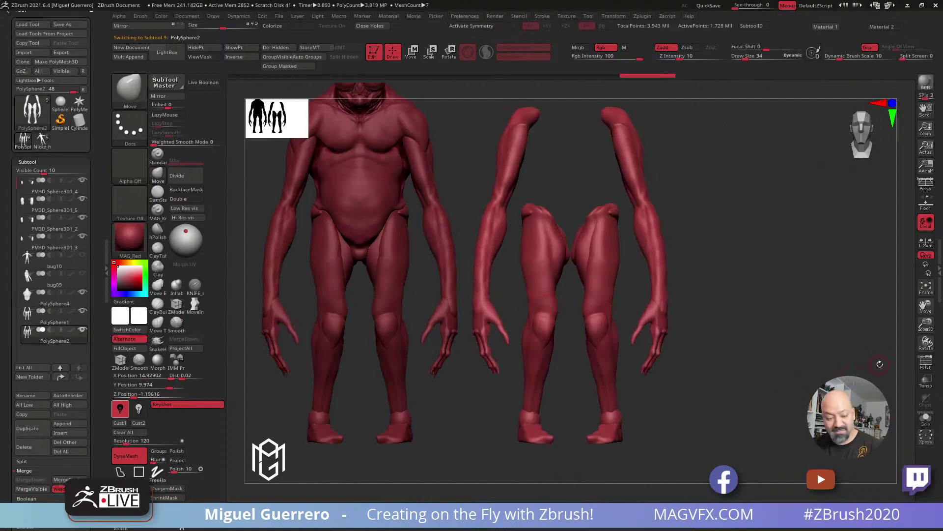
scroll(54, 432, down, 5)
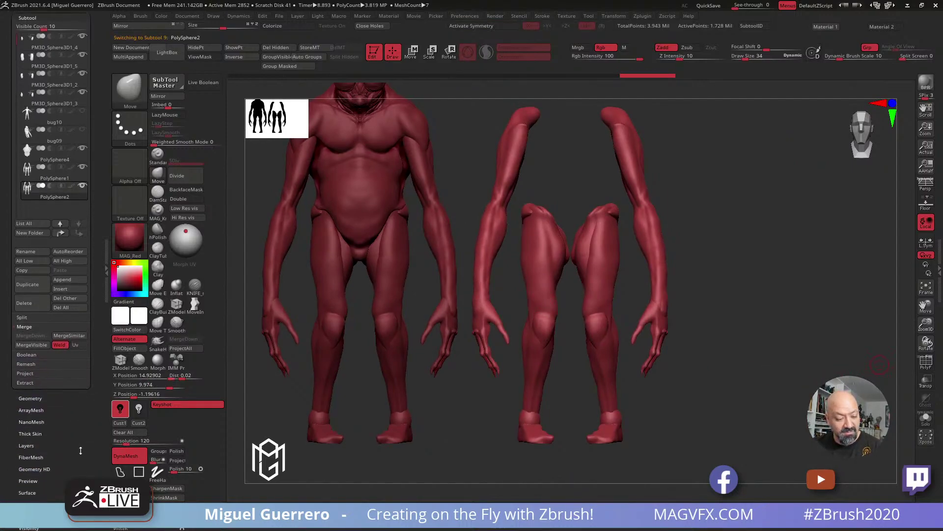
click(29, 398)
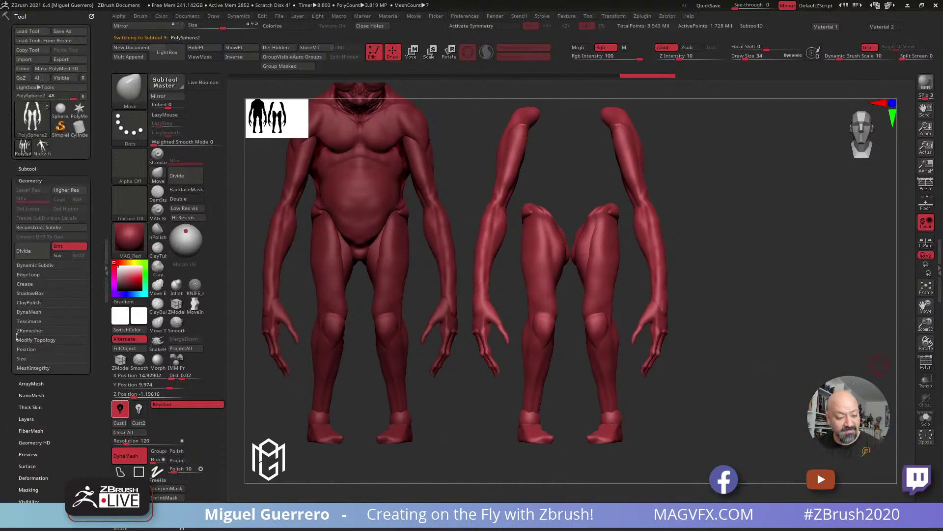
click(21, 331)
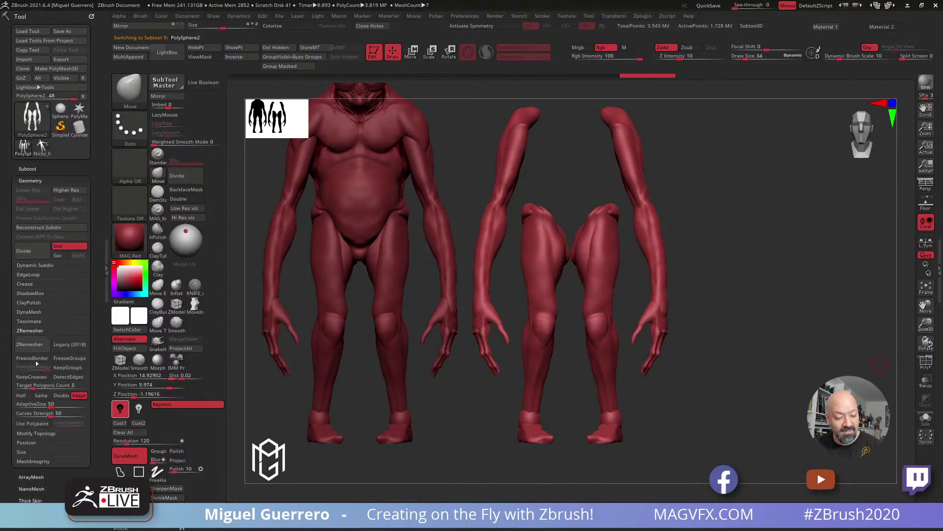
click(39, 344)
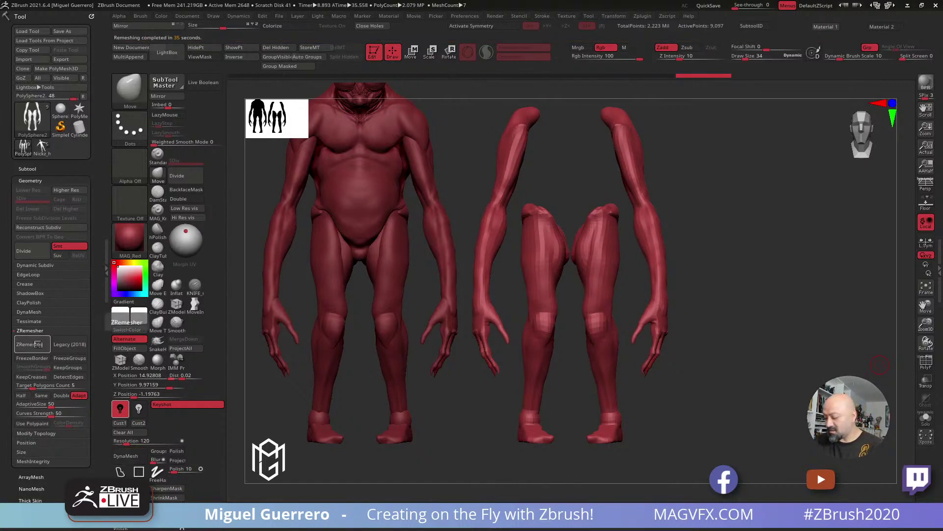
Show the polyframe on the remeshed duplicate limbs to examine the topology of the arms and legs, and hide it again
click(926, 363)
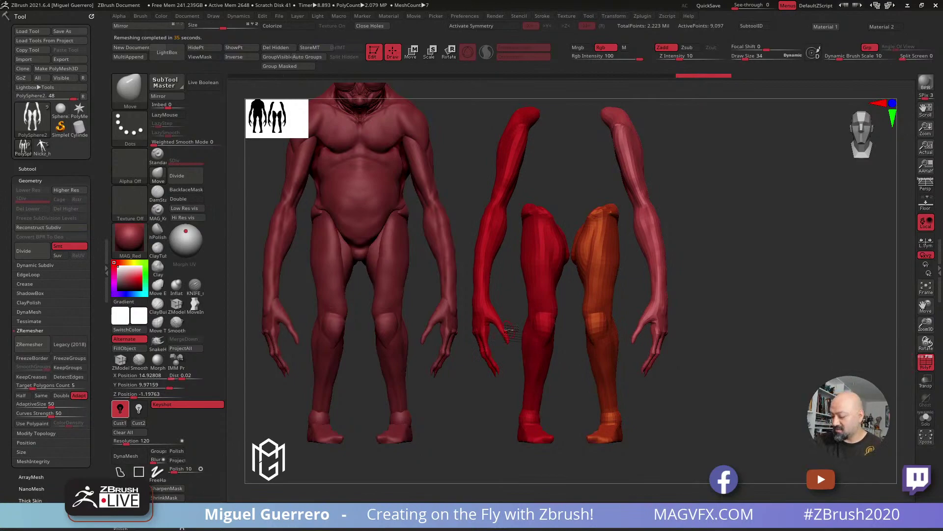
click(921, 358)
ctrl+right_drag(547, 314, 551, 365)
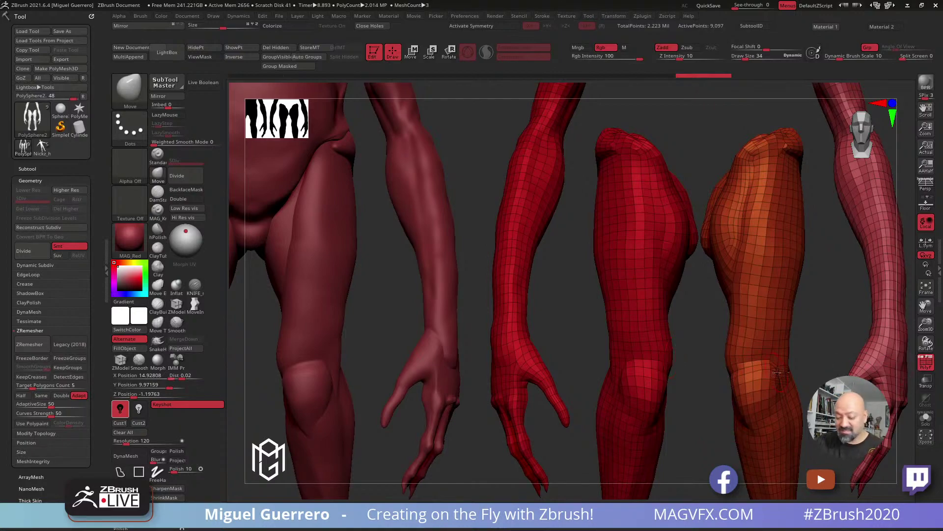
key(shift+f)
key(f)
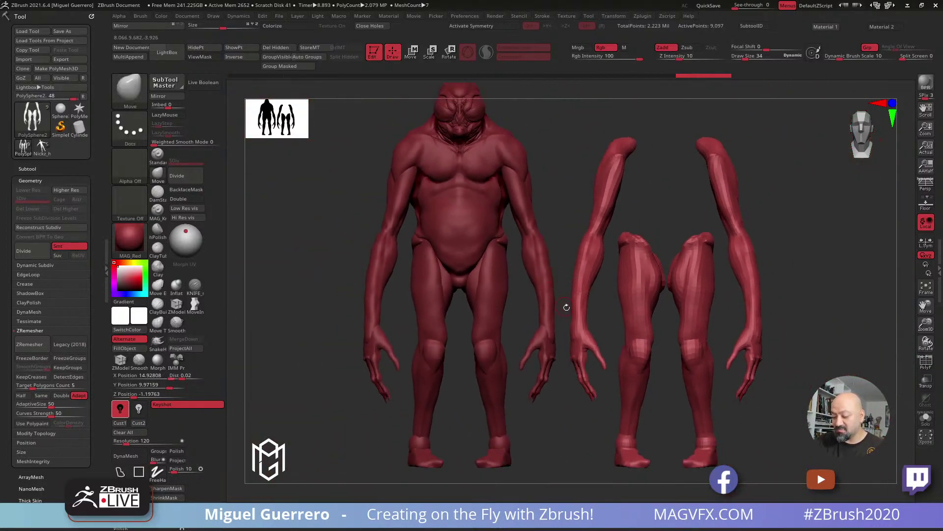
Subdivide the remeshed duplicate limbs once and examine their shape beside the creature from several angles
key(ctrl+d)
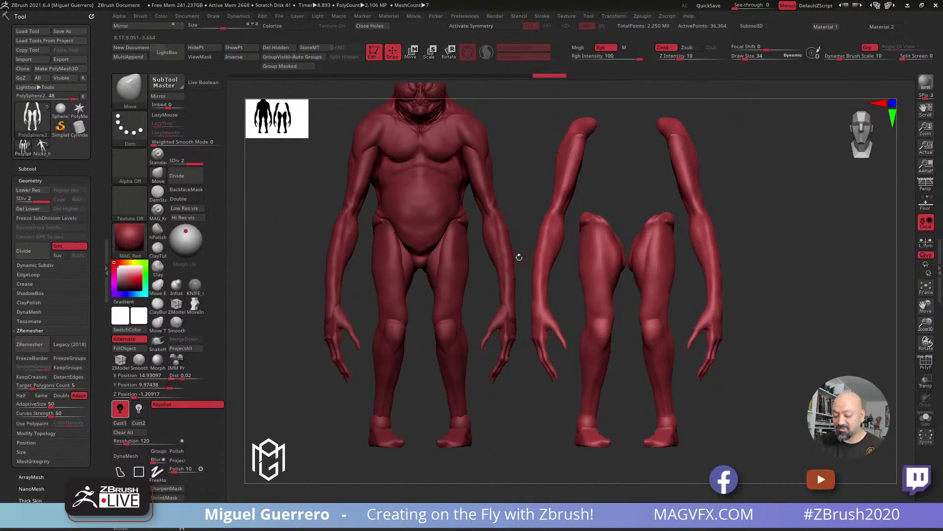
drag(539, 411, 364, 299)
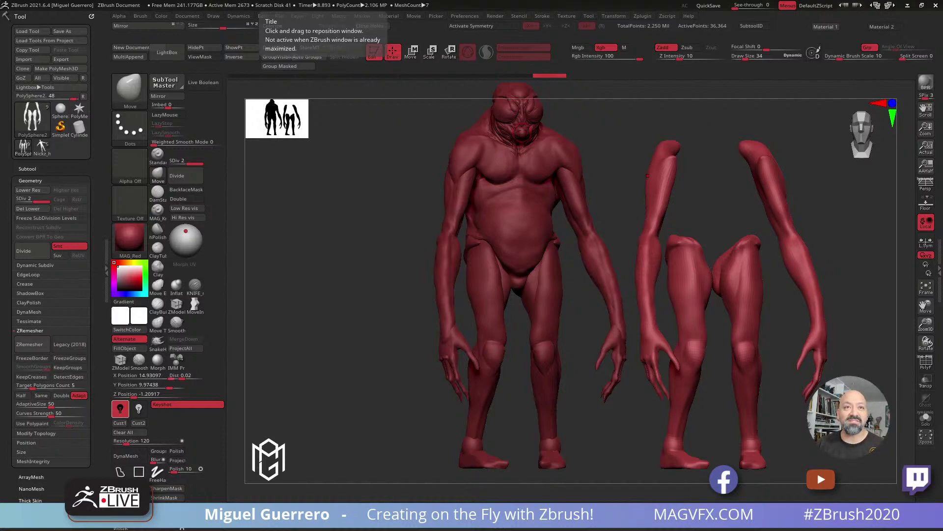
drag(344, 311, 341, 312)
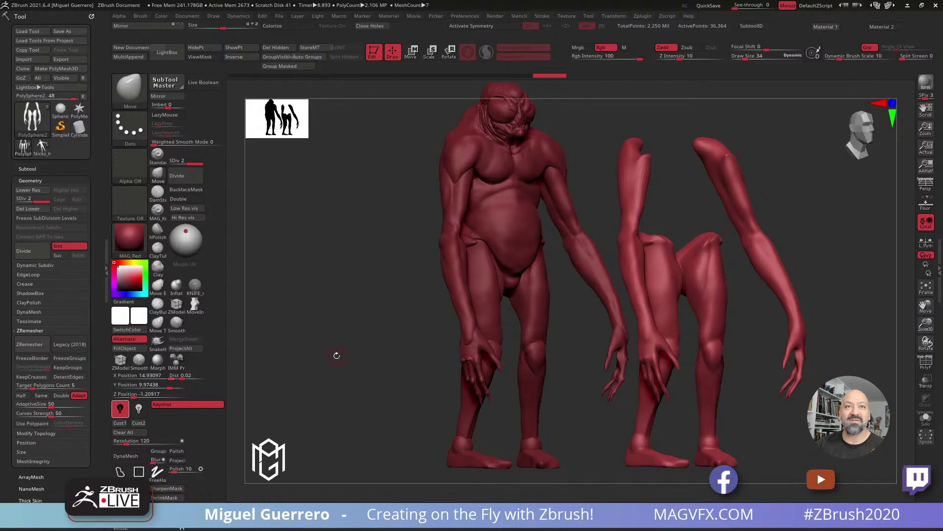
mouse_move(336, 355)
mouse_down()
mouse_move(320, 358)
mouse_move(333, 360)
mouse_move(332, 345)
mouse_up()
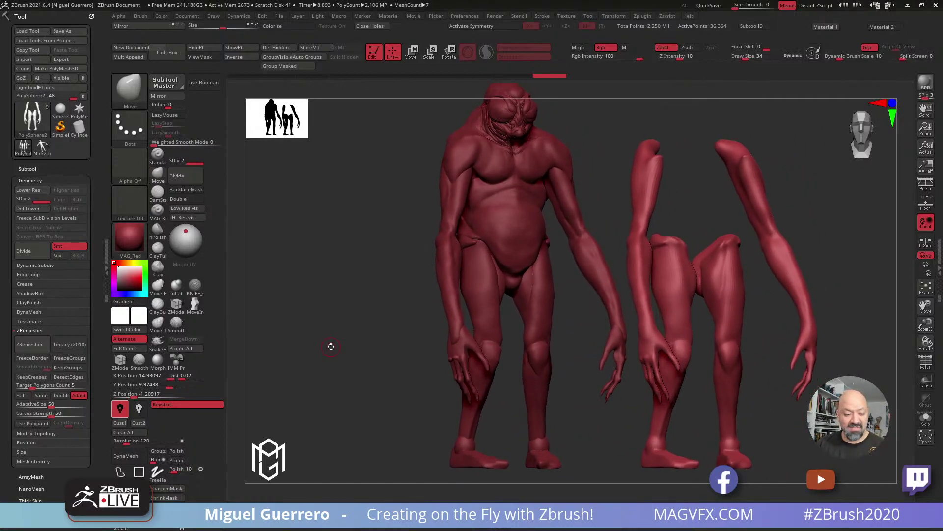
Delete the duplicate limbs subtool beside the creature
click(24, 180)
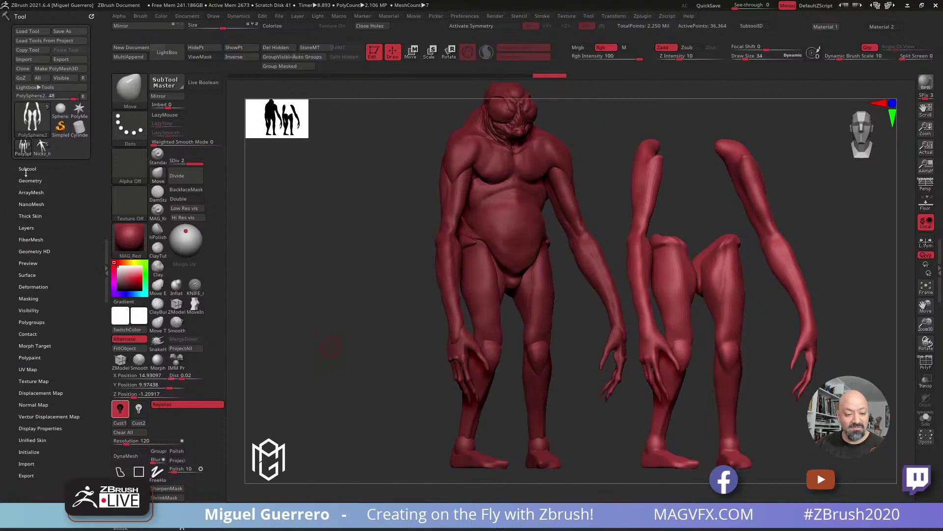
click(27, 169)
drag(16, 199, 17, 218)
mouse_move(34, 309)
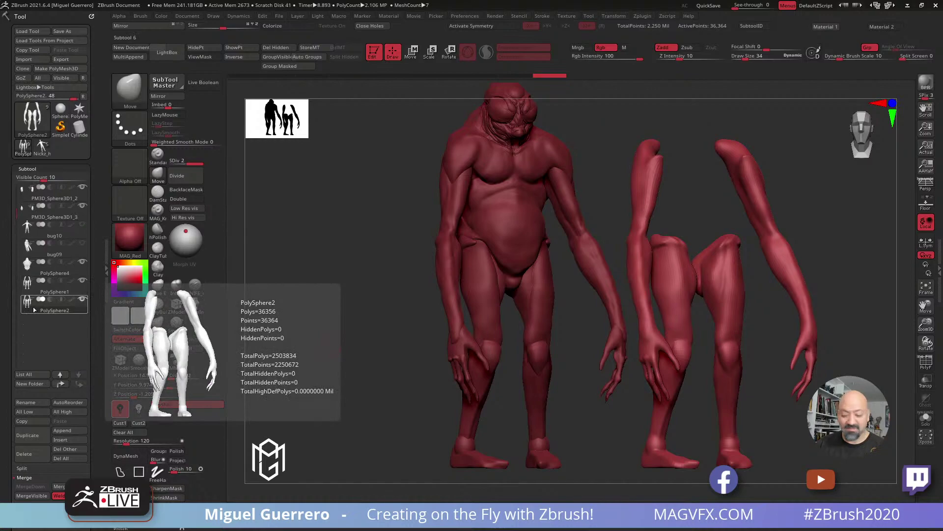
click(24, 458)
click(117, 476)
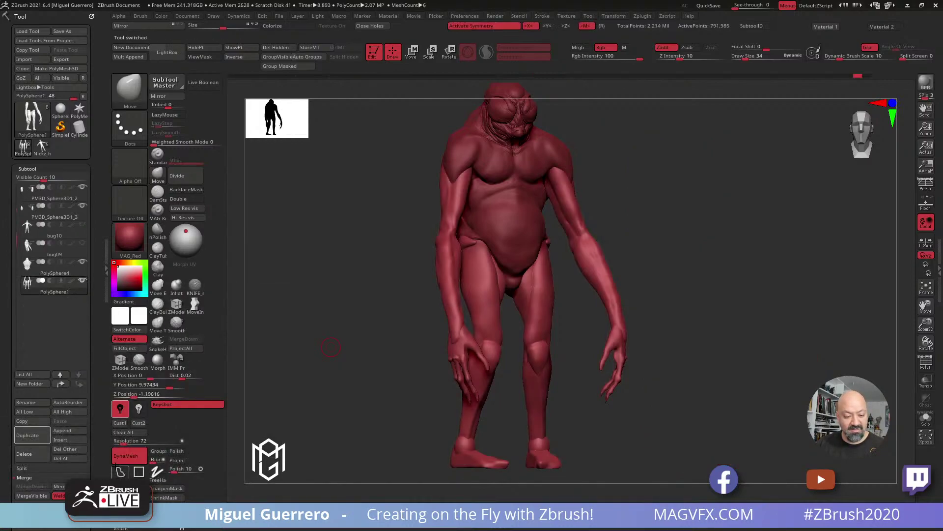
Show the polyframe on the original limbs and temporarily hide the thigh polygroup to check how the legs are grouped
drag(384, 307, 350, 319)
key(shift+f)
mouse_move(408, 310)
ctrl+right_down()
mouse_move(494, 319)
mouse_move(430, 317)
mouse_move(395, 299)
mouse_move(379, 342)
mouse_move(383, 311)
mouse_move(393, 310)
ctrl+right_up()
ctrl+right_drag(569, 320, 492, 244)
mouse_move(530, 320)
ctrl+right_down()
mouse_move(498, 284)
mouse_move(520, 320)
ctrl+right_up()
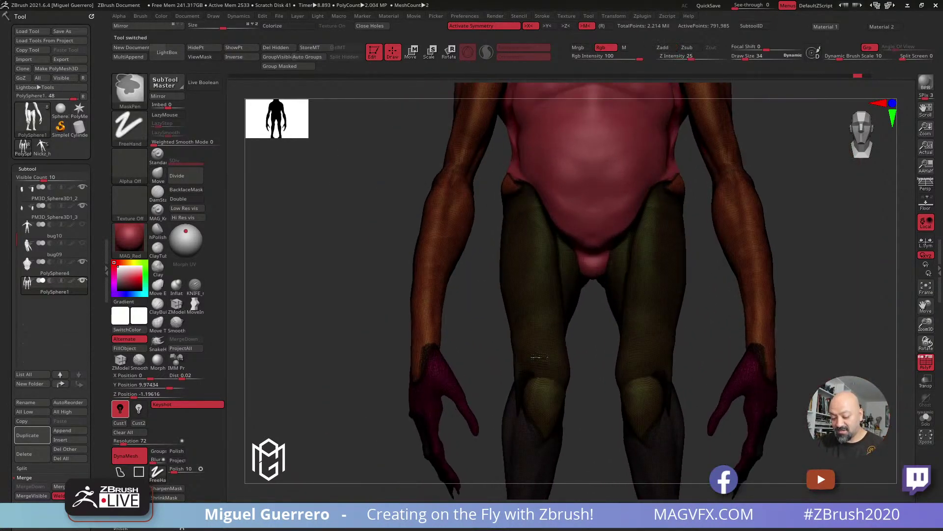
ctrl+right_drag(541, 351, 545, 378)
mouse_move(515, 299)
ctrl+right_down()
mouse_move(523, 345)
mouse_move(513, 222)
mouse_move(467, 420)
ctrl+right_up()
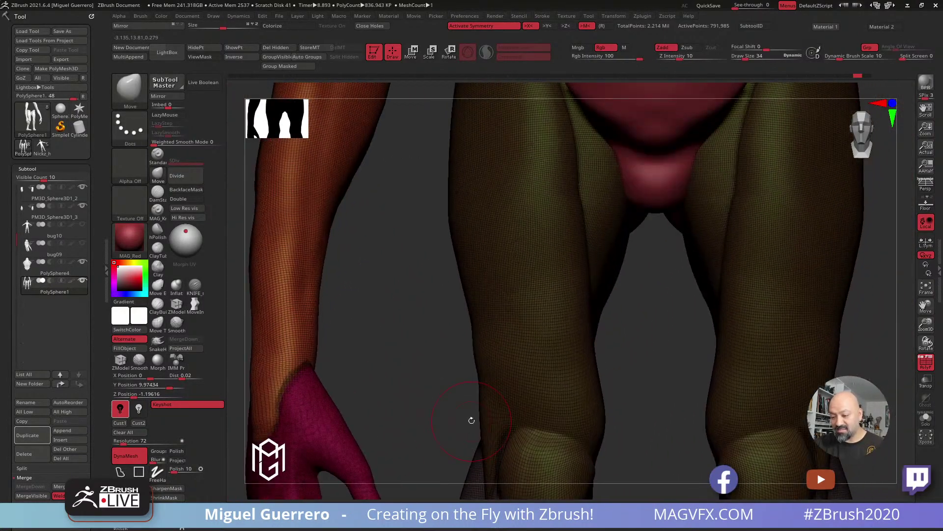
key(ctrl+shift)
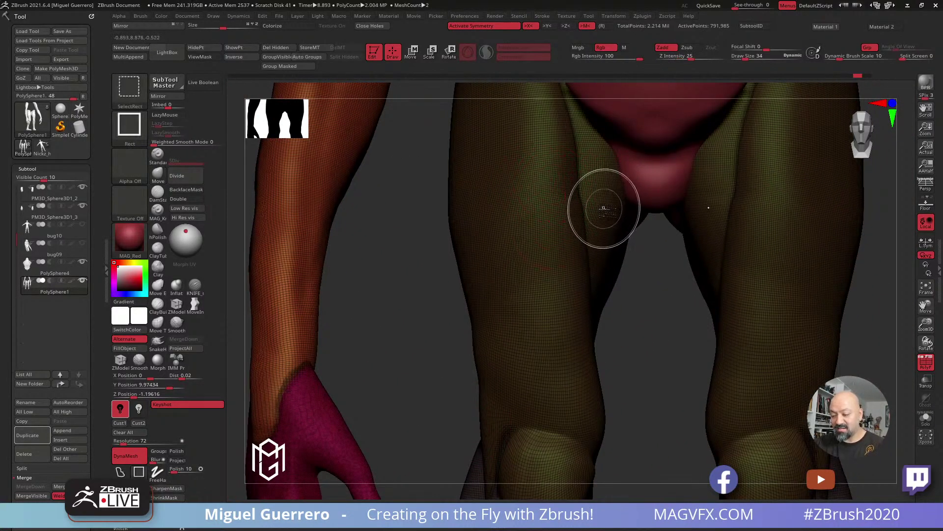
ctrl+shift+click(605, 210)
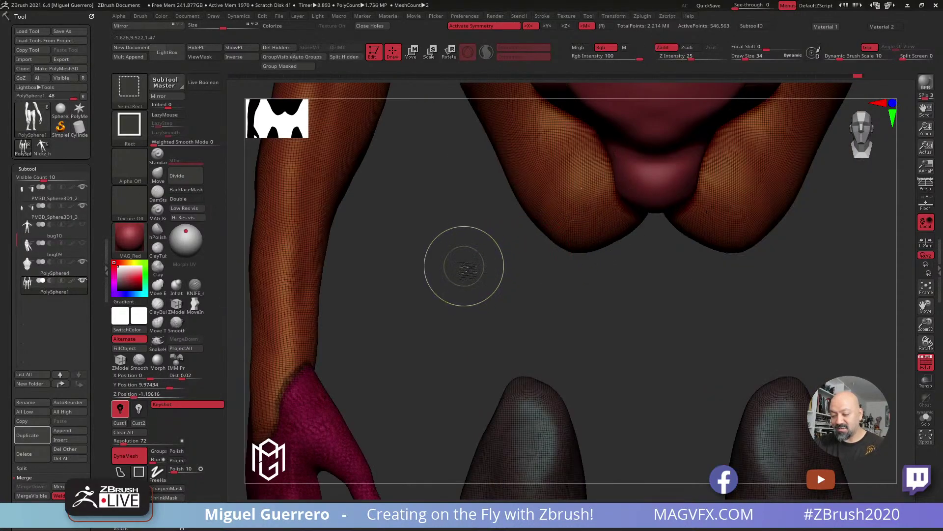
ctrl+shift+click(484, 275)
Regroup the original limbs with Auto Groups and isolate the inner thigh piece to check the new polygroups
mouse_move(487, 296)
ctrl+right_down()
mouse_move(427, 268)
mouse_move(472, 339)
ctrl+right_up()
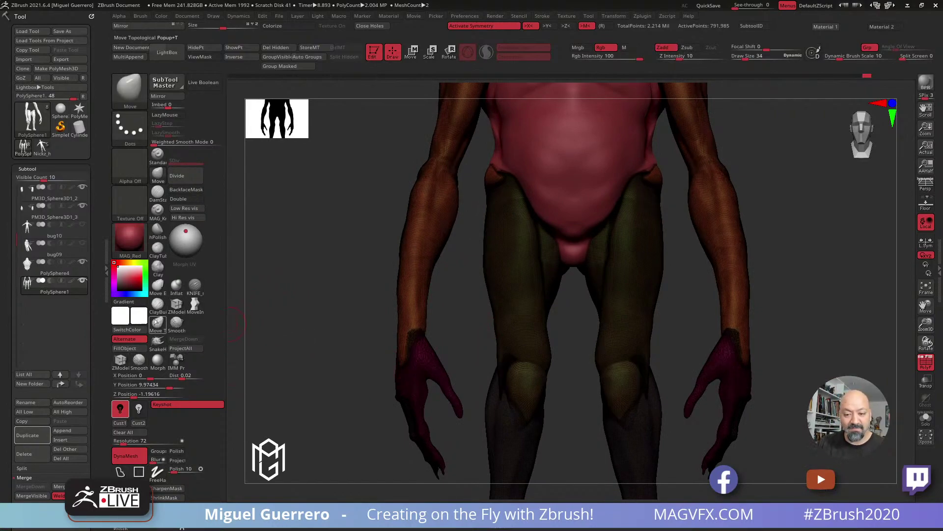
click(307, 56)
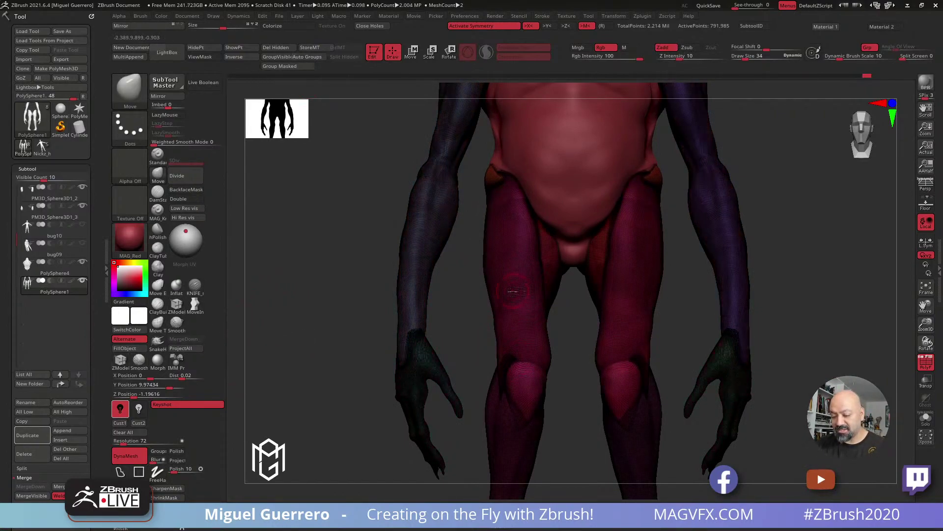
ctrl+shift+click(551, 275)
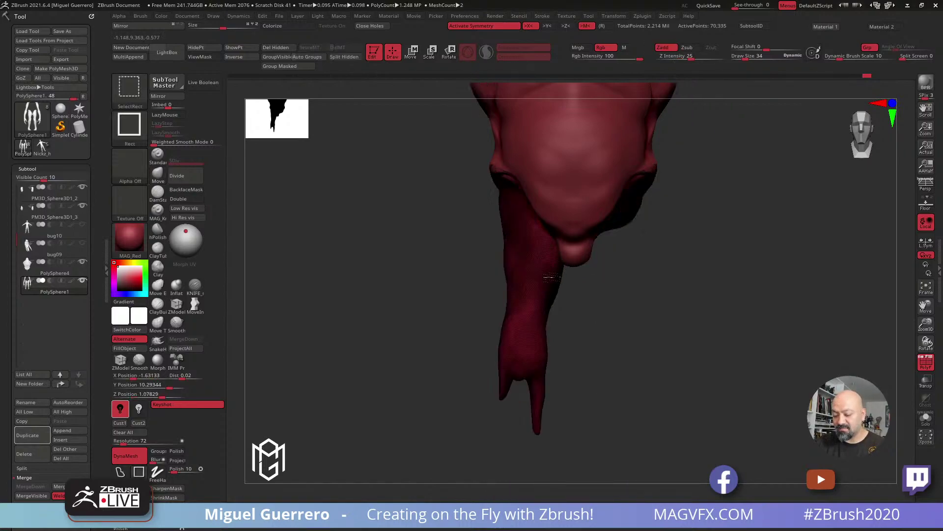
ctrl+shift+click(550, 276)
mouse_move(329, 282)
ctrl+right_down()
mouse_move(347, 293)
mouse_move(356, 257)
mouse_move(393, 261)
ctrl+right_up()
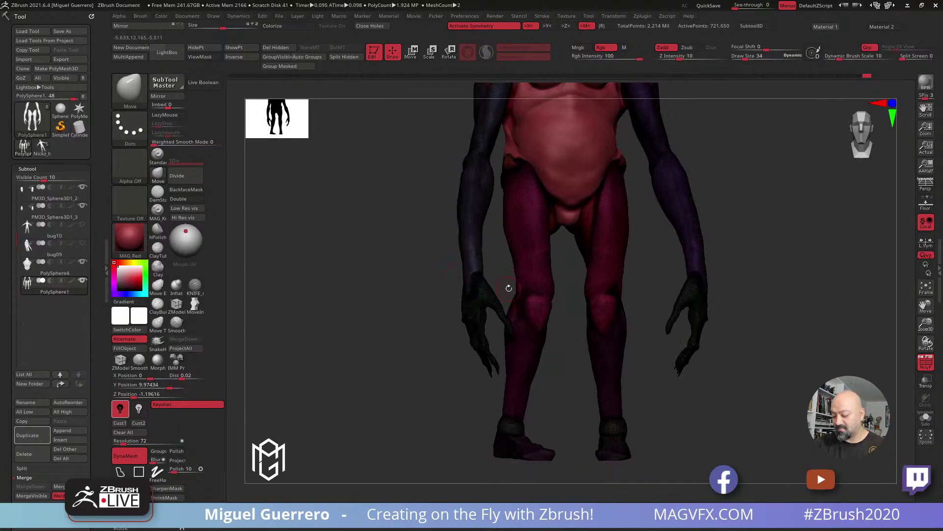
Display only the polygroup fill colors without wireframe lines, and restore the hidden inner thigh piece to examine the regrouped limbs
click(923, 362)
click(923, 363)
click(922, 358)
alt+right_drag(747, 341, 739, 406)
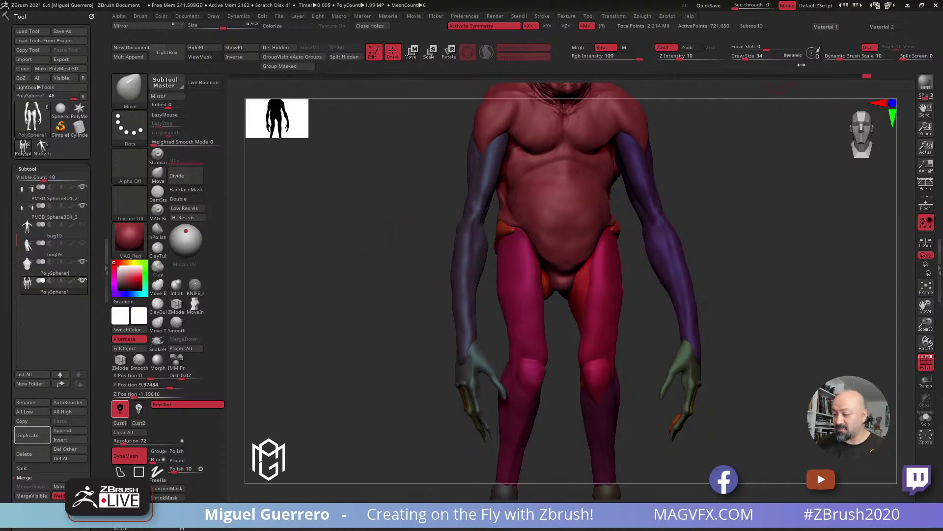
mouse_move(867, 76)
mouse_down()
mouse_move(858, 77)
mouse_move(867, 75)
mouse_up()
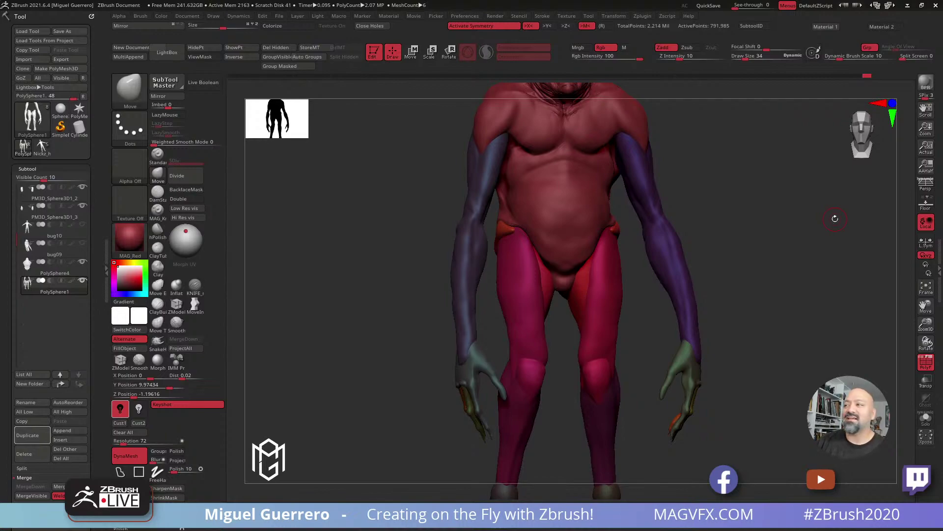
Hide the polyframe, turn on perspective, and examine the creature's head, neck and shoulders from several angles
mouse_move(359, 226)
mouse_down()
mouse_move(359, 286)
mouse_move(388, 297)
mouse_move(364, 307)
mouse_move(385, 320)
mouse_move(388, 295)
mouse_move(375, 297)
mouse_move(370, 274)
mouse_up()
key(shift+f)
key(ctrl)
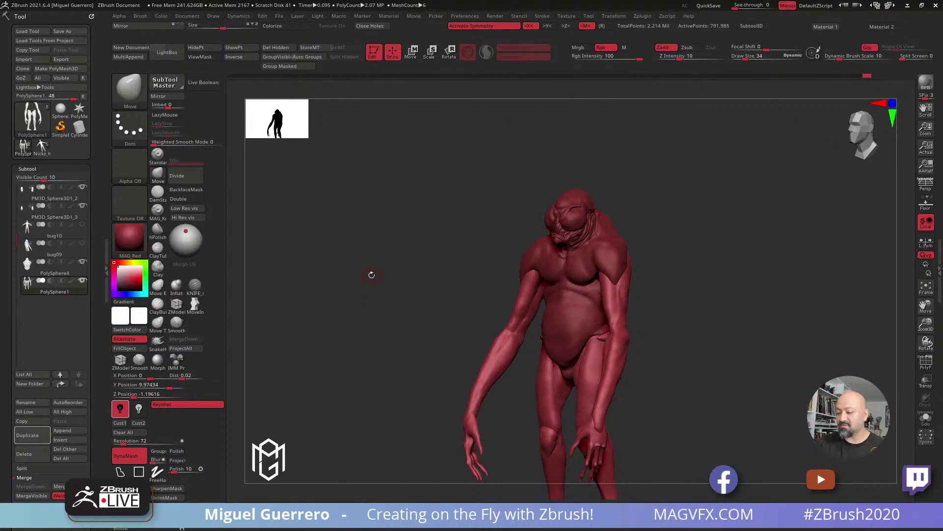
alt+drag(405, 308, 411, 225)
shift+drag(386, 268, 451, 292)
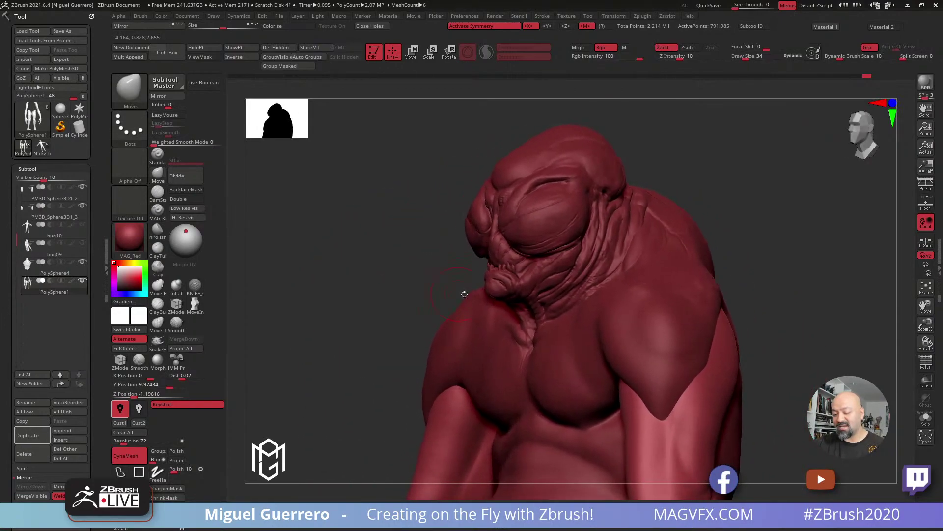
drag(746, 262, 587, 285)
mouse_move(341, 276)
mouse_down()
mouse_move(355, 286)
mouse_move(289, 274)
mouse_move(311, 273)
mouse_up()
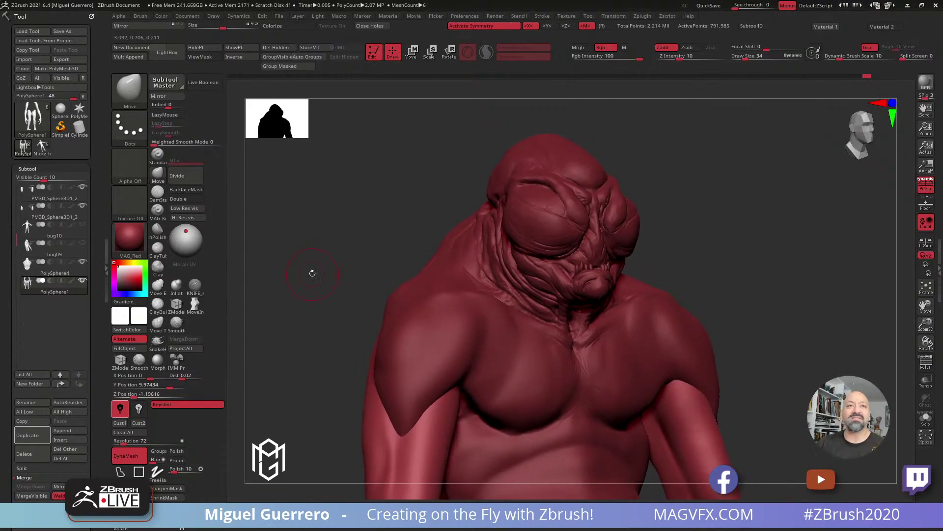